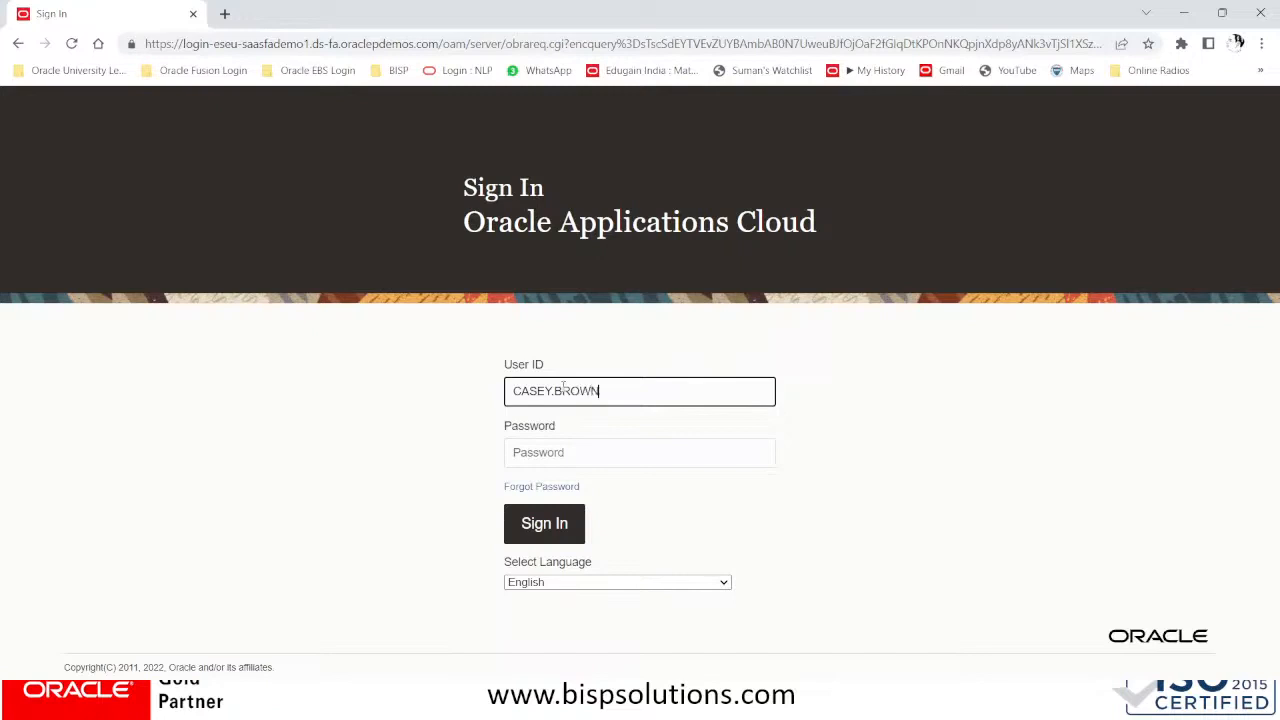
Sign in to Oracle Applications Cloud with the account password and open Setup and Maintenance.
{"action": "key", "text": "Tab"}
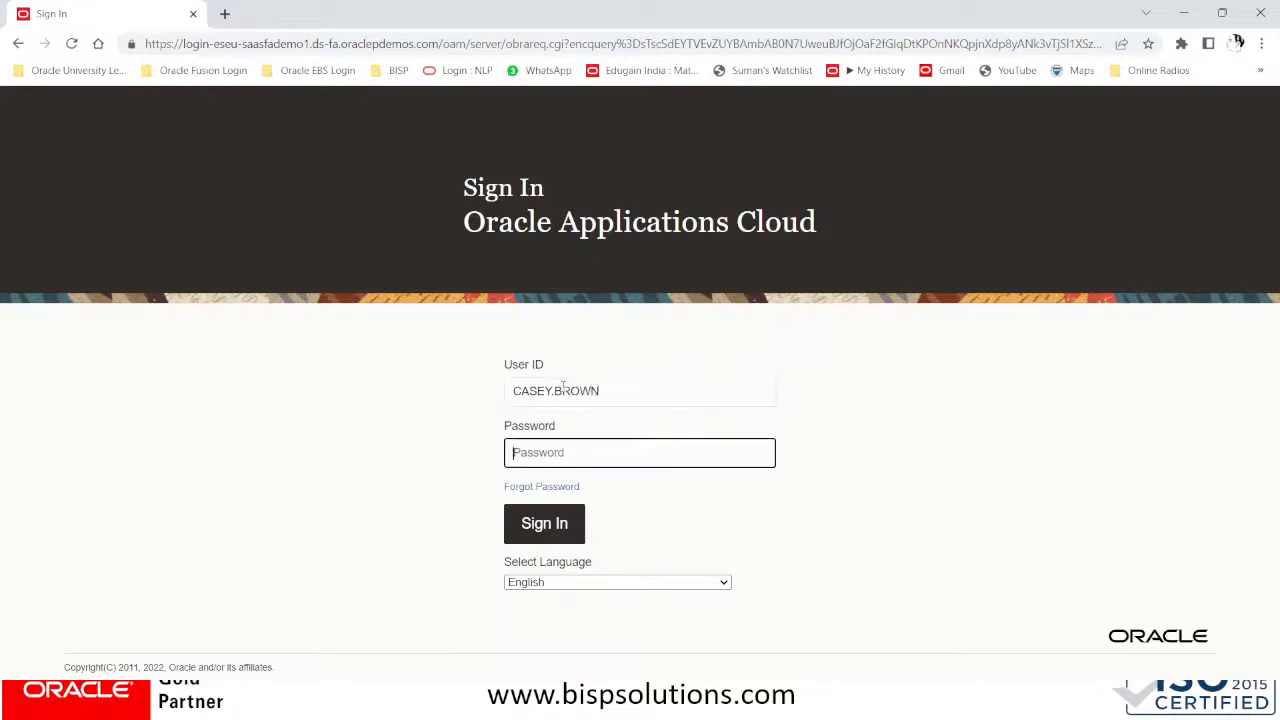
{"action": "type", "text": "********"}
{"action": "left_click", "coordinate": [544, 523]}
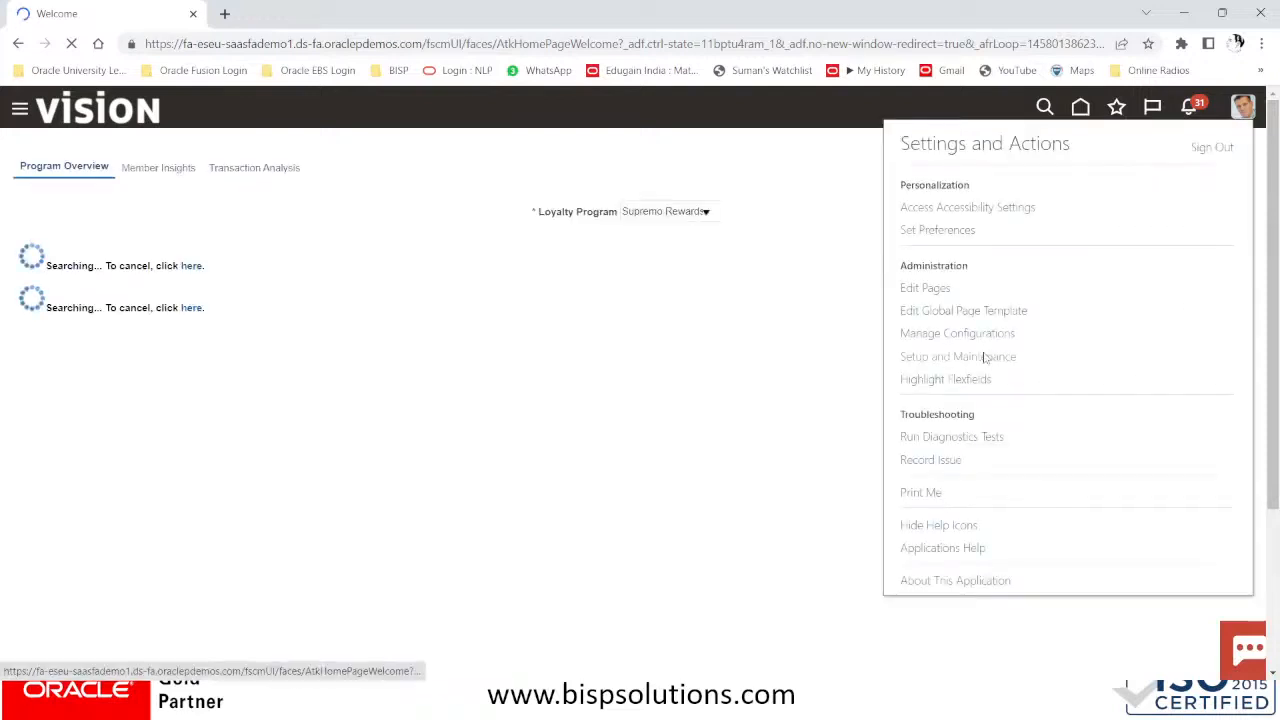
{"action": "left_click", "coordinate": [986, 357]}
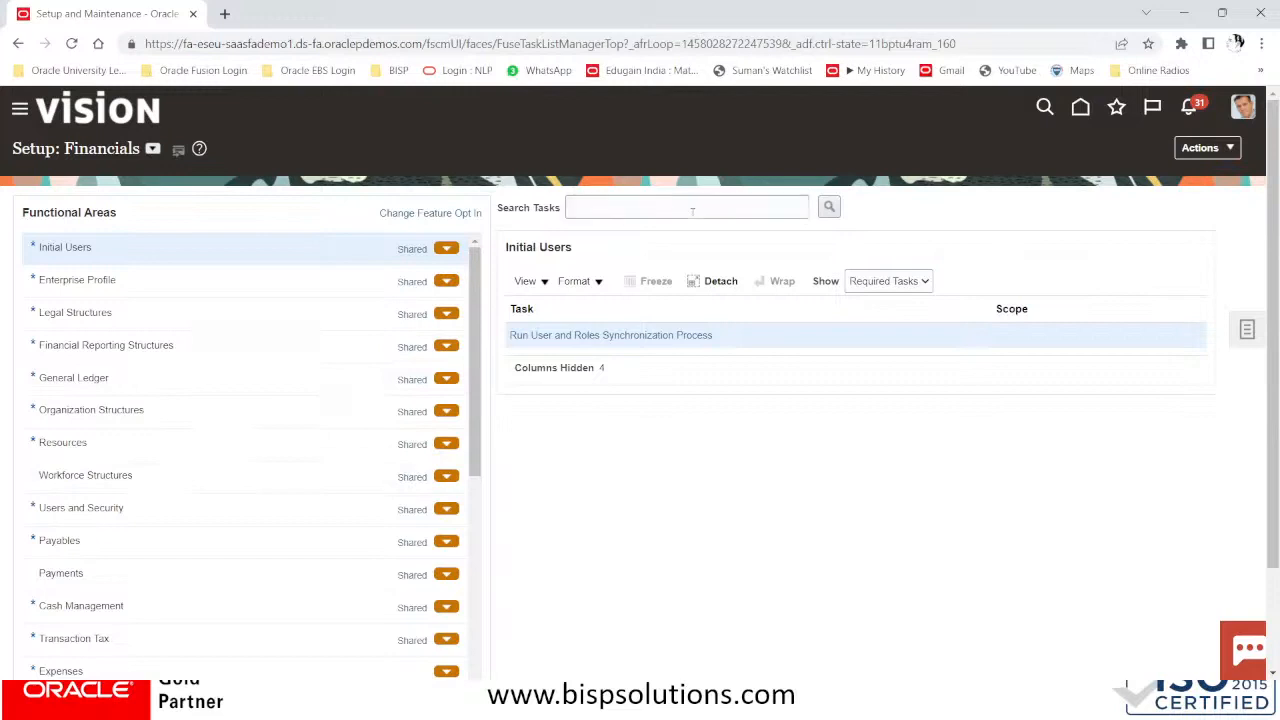
Switch to the PowerPoint slide show and go back to the Prepayment Invoice Process slide.
{"action": "key", "text": "alt+Tab"}
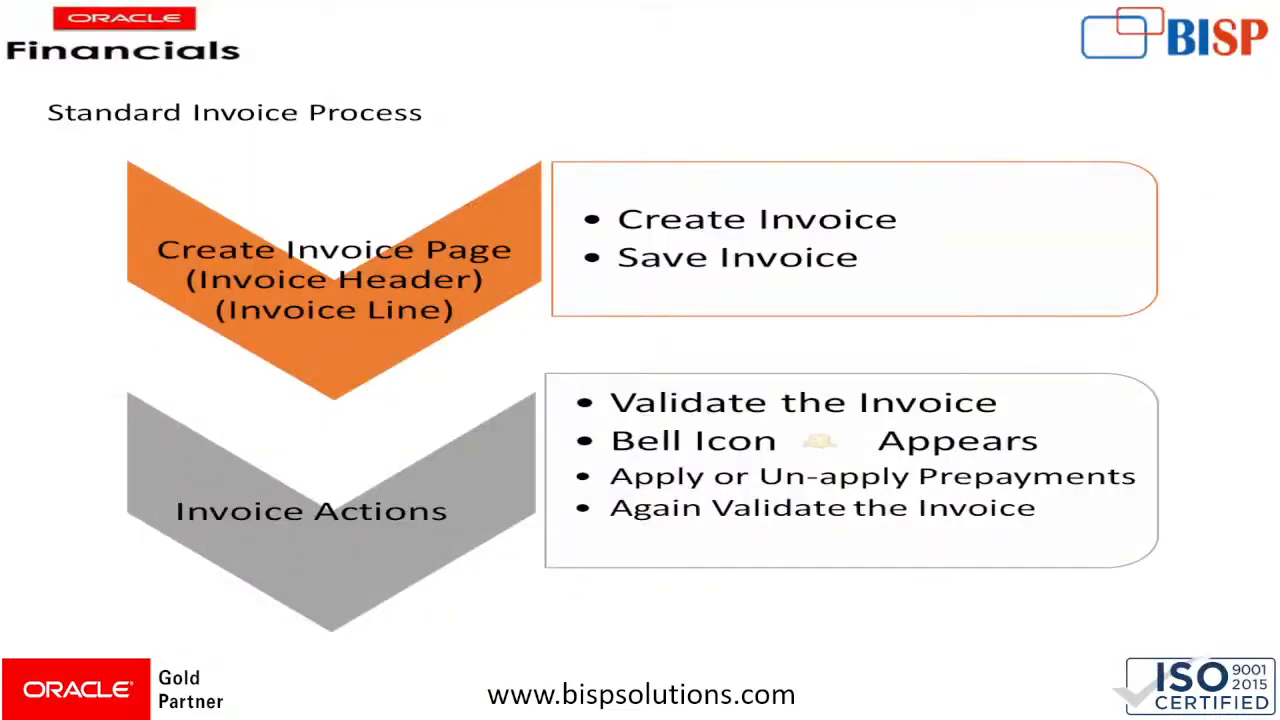
{"action": "right_click", "coordinate": [479, 108]}
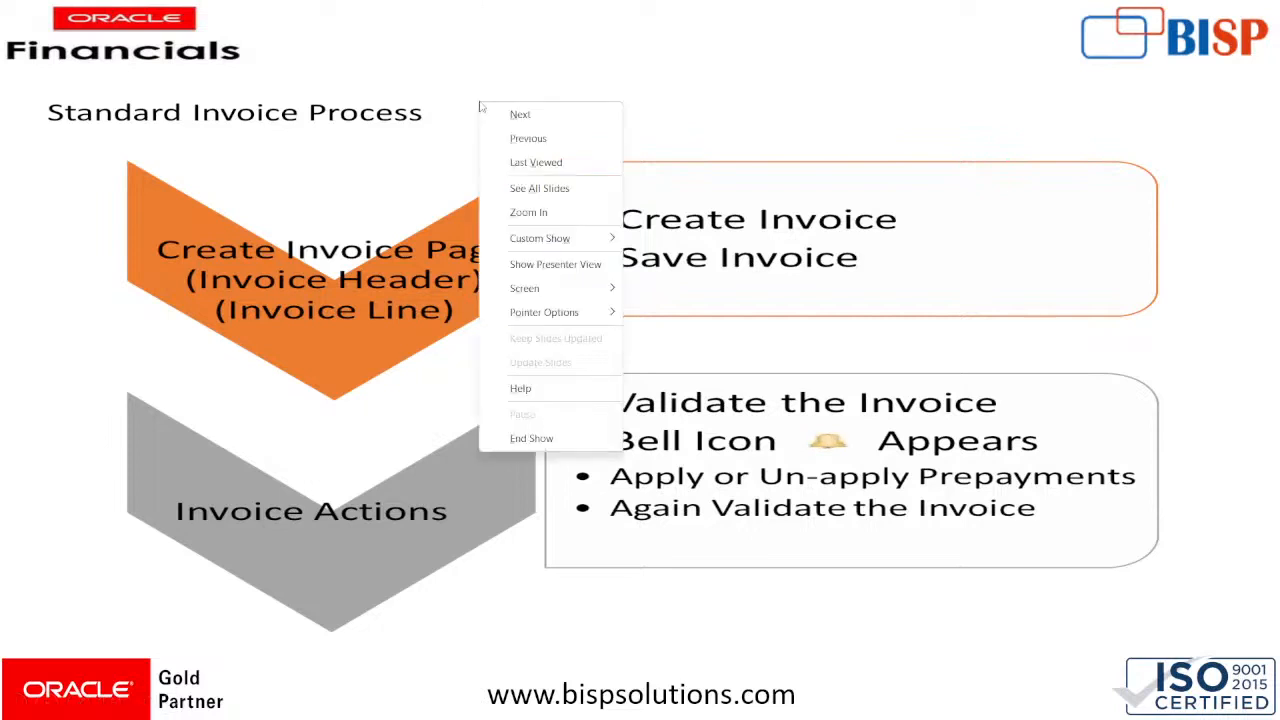
{"action": "left_click", "coordinate": [509, 138]}
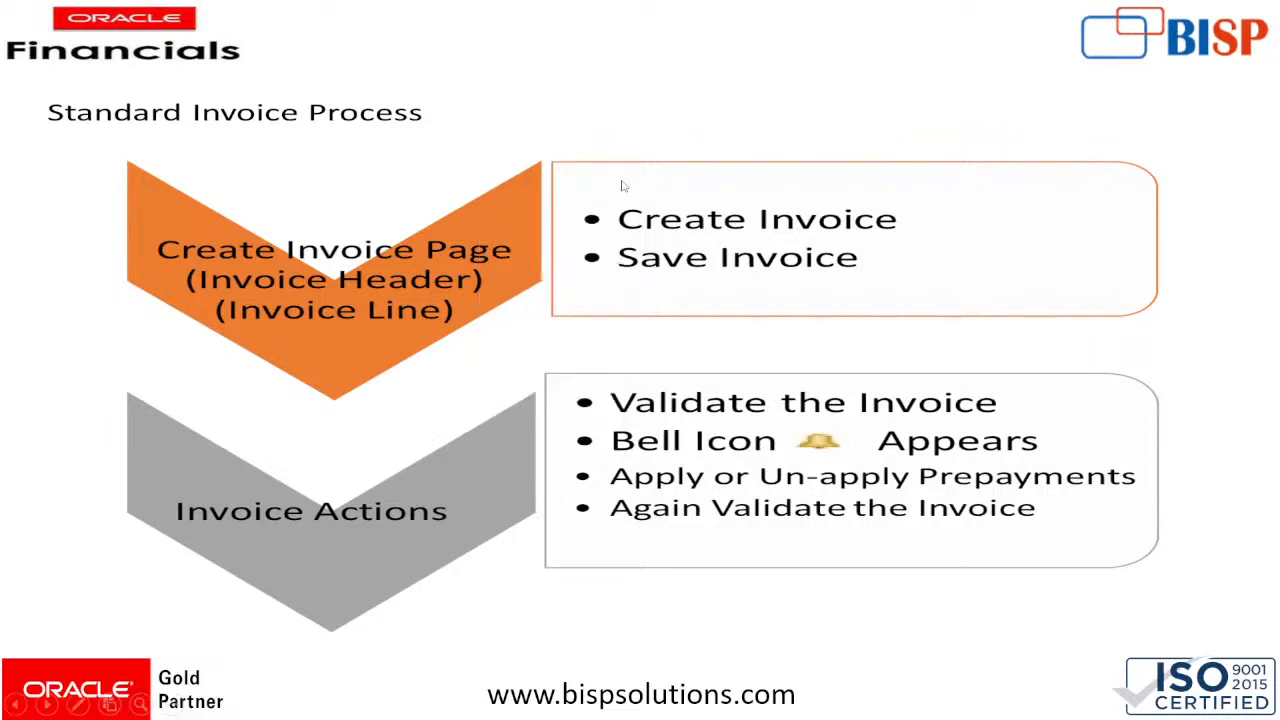
{"action": "right_click", "coordinate": [638, 140]}
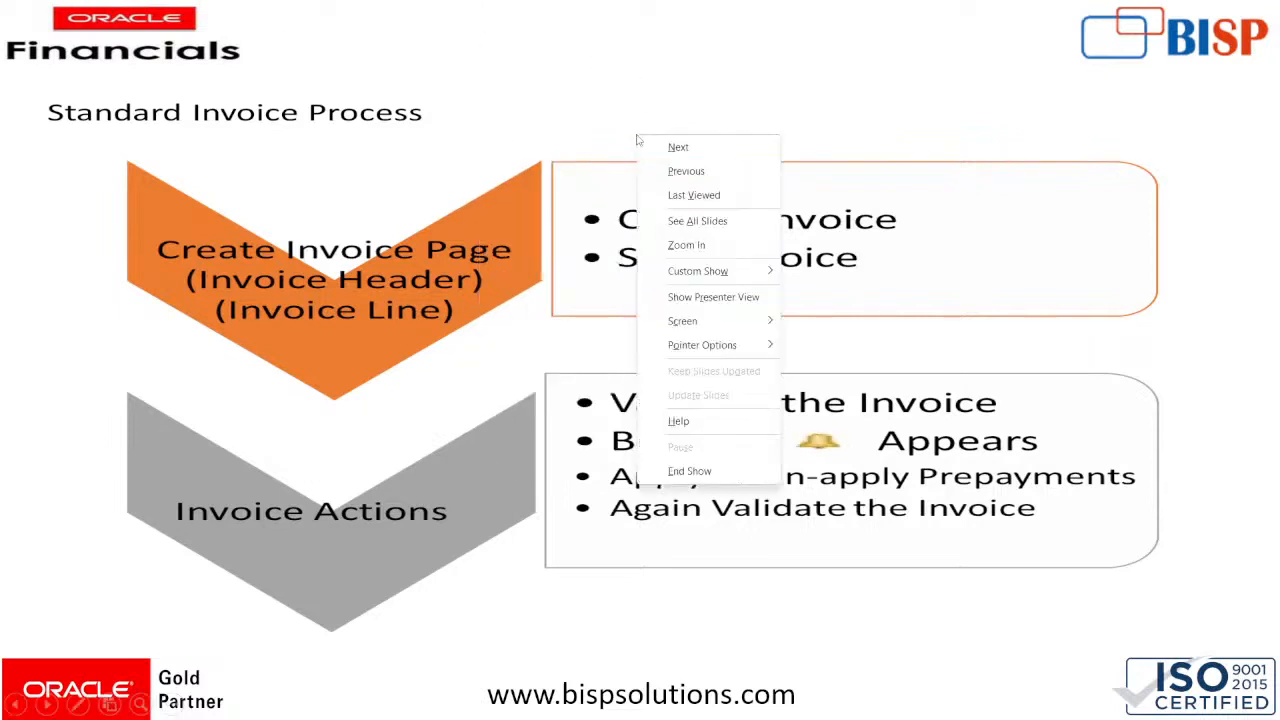
{"action": "left_click", "coordinate": [686, 171]}
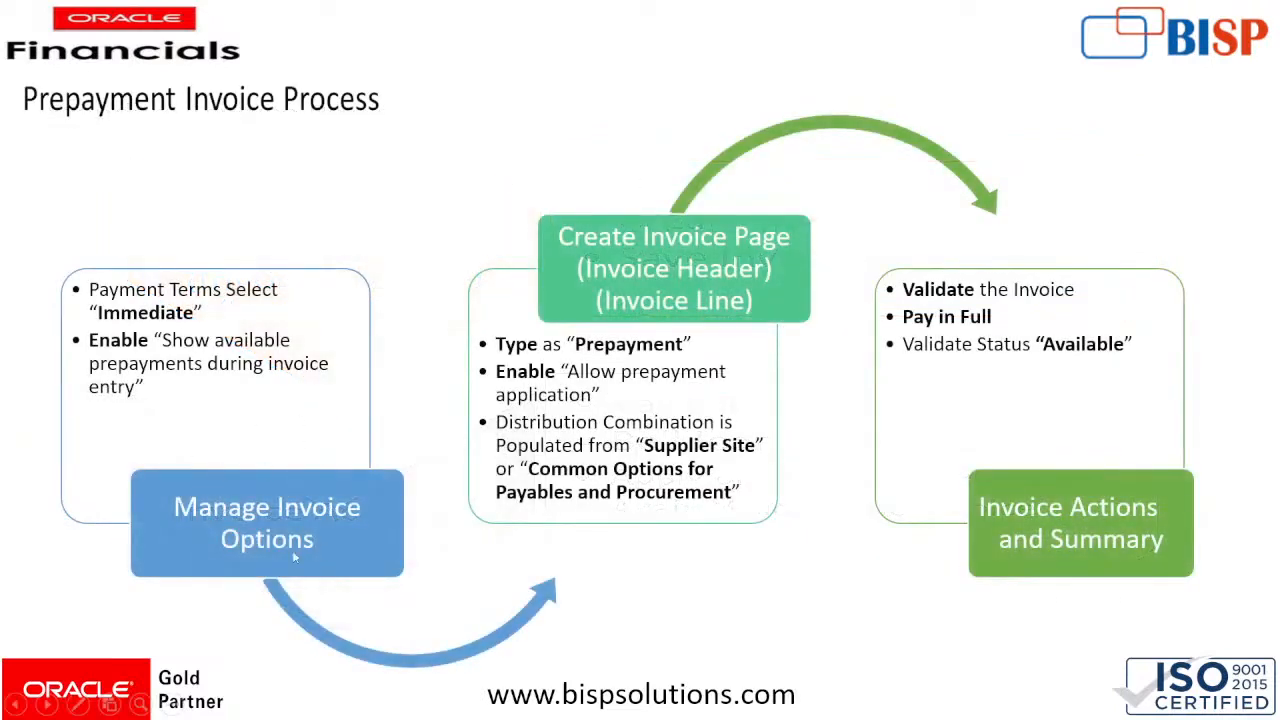
Return to Setup and Maintenance in Chrome and search the setup tasks for INVOICE OPTION.
{"action": "key", "text": "alt+Tab"}
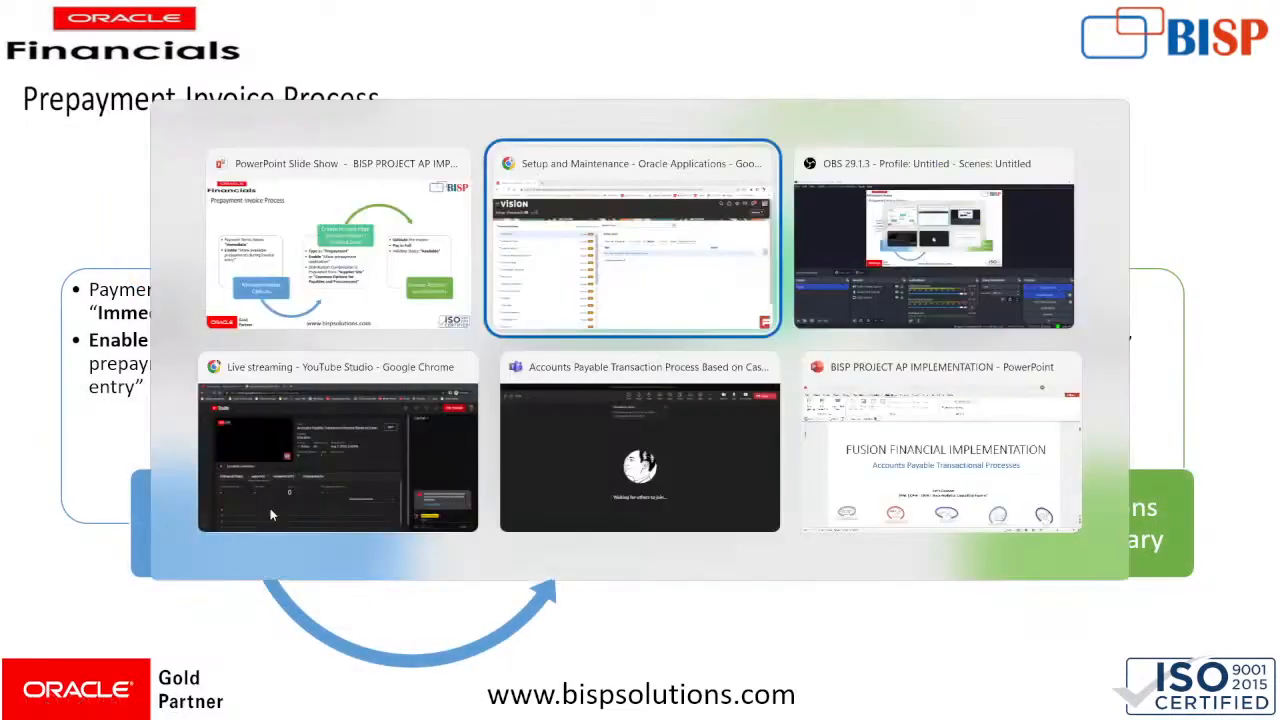
{"action": "left_click", "coordinate": [609, 211]}
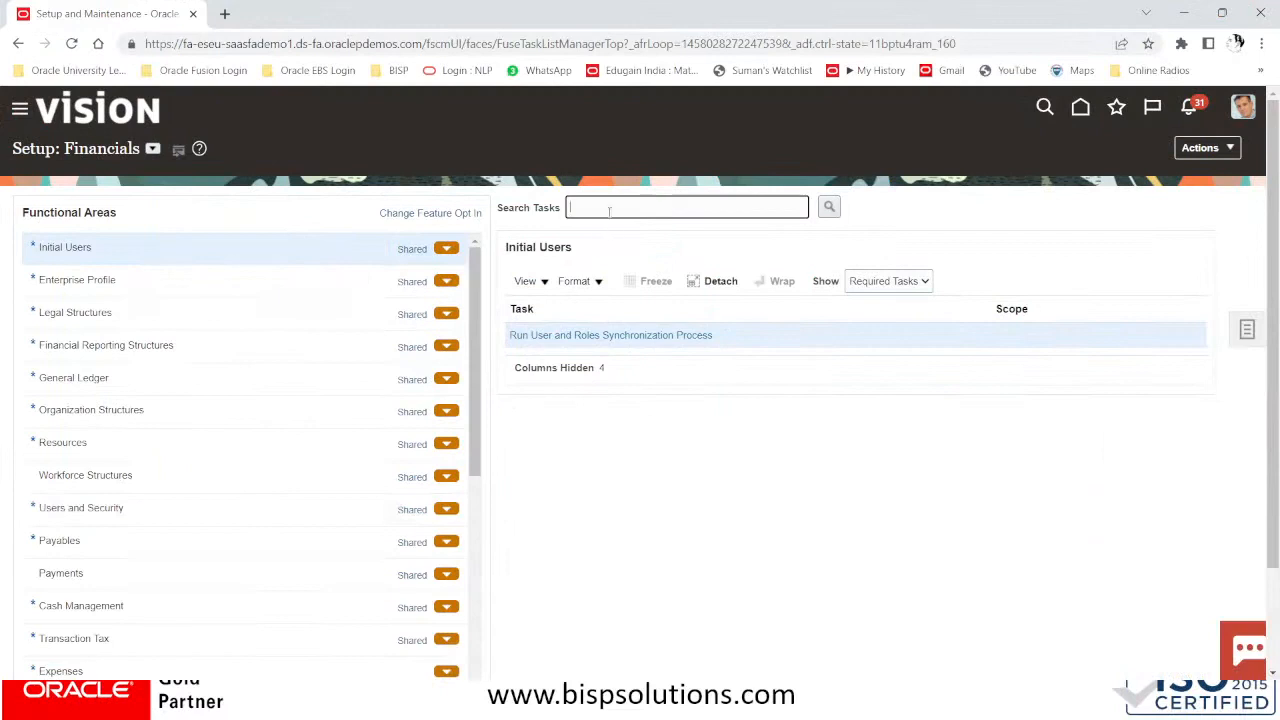
{"action": "type", "text": "INVOICE OPTION"}
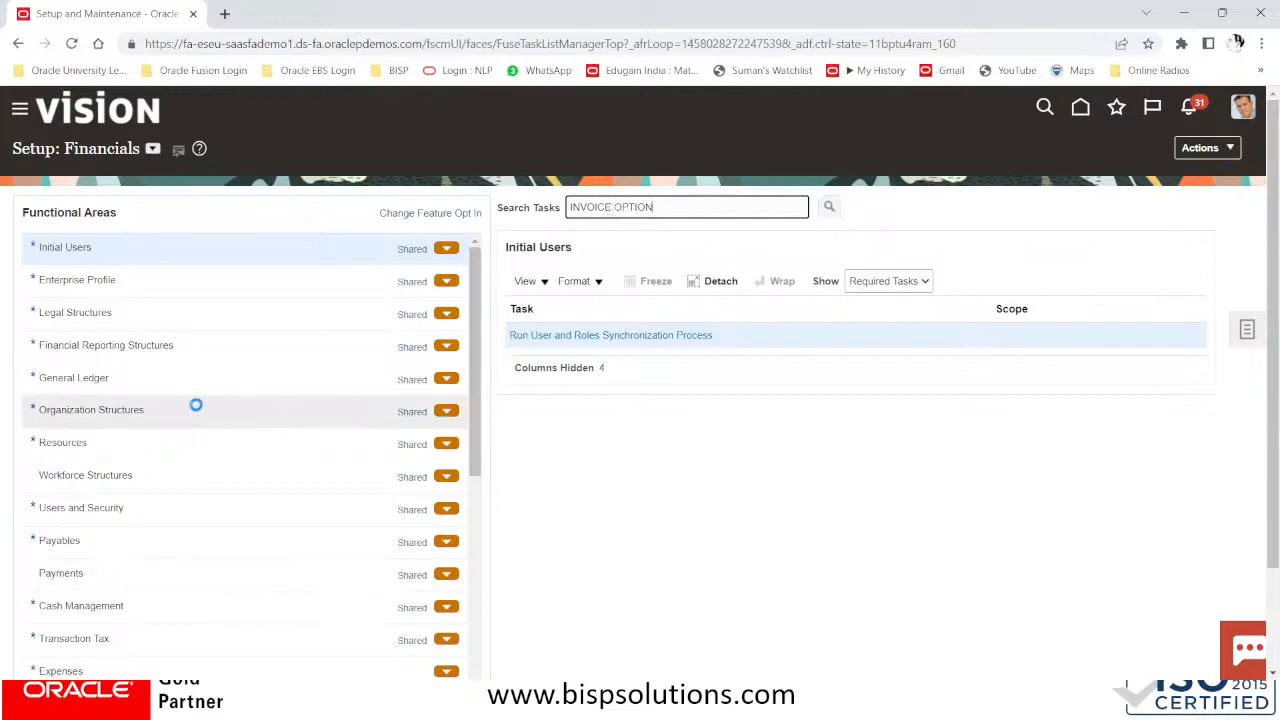
{"action": "left_click", "coordinate": [830, 209]}
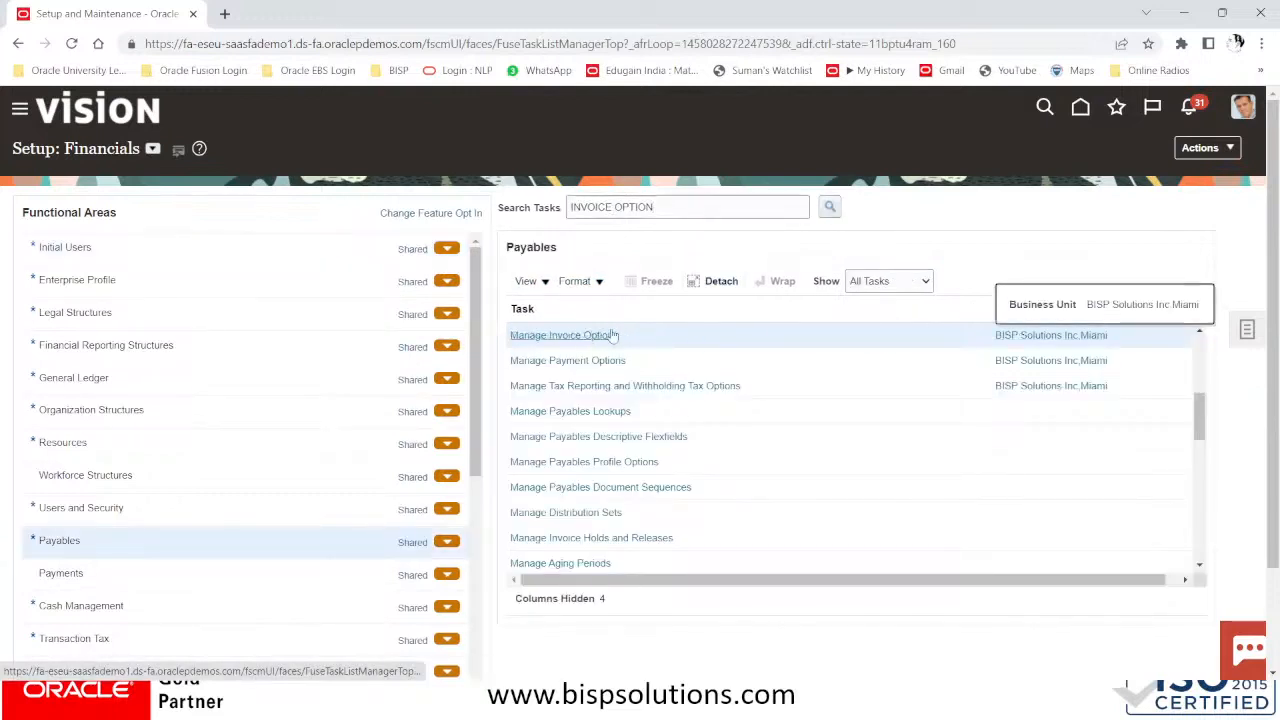
Open the Manage Invoice Options task with BISP Solutions Inc,Miami as the business unit scope.
{"action": "left_click", "coordinate": [1051, 340]}
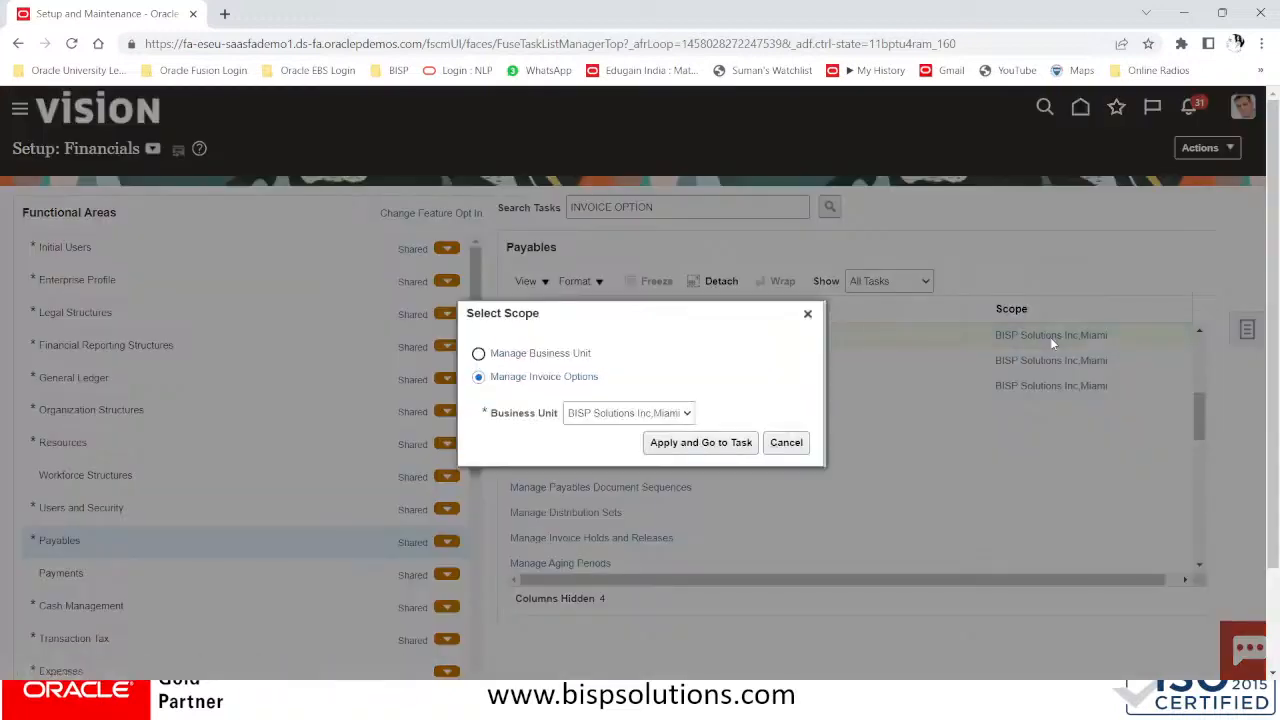
{"action": "left_click", "coordinate": [621, 416]}
{"action": "left_click", "coordinate": [621, 430]}
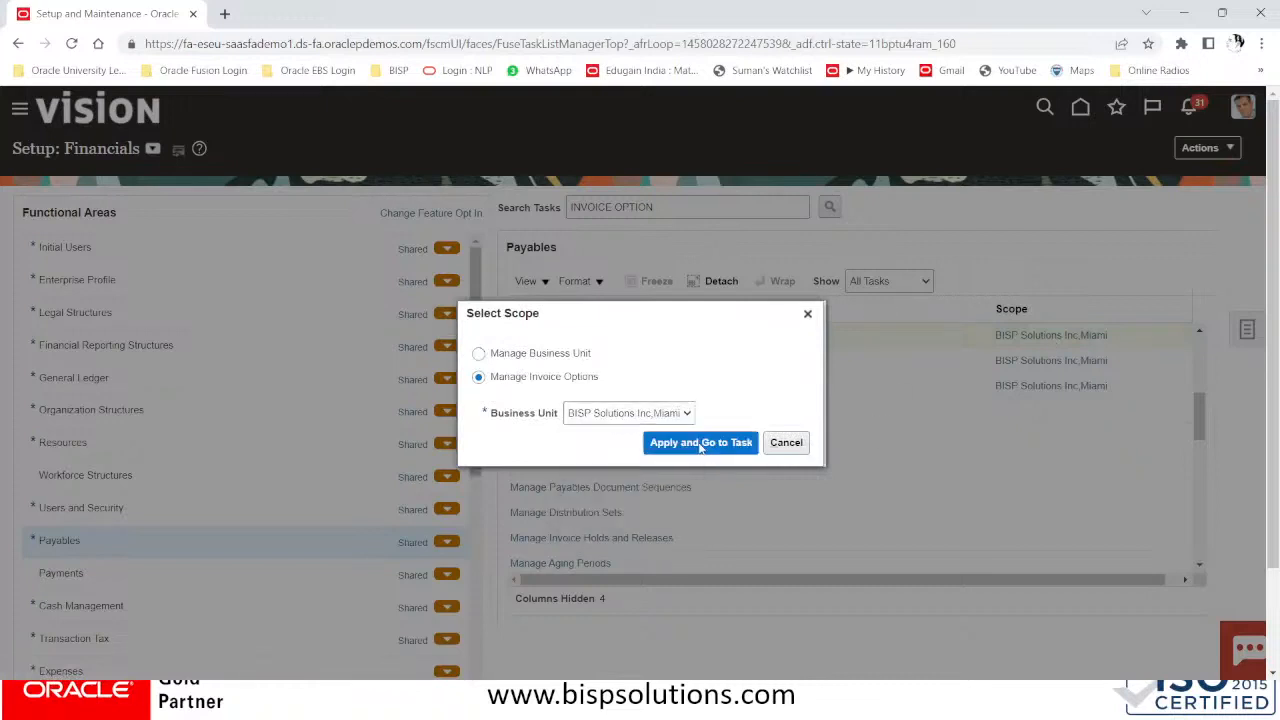
{"action": "left_click", "coordinate": [705, 443]}
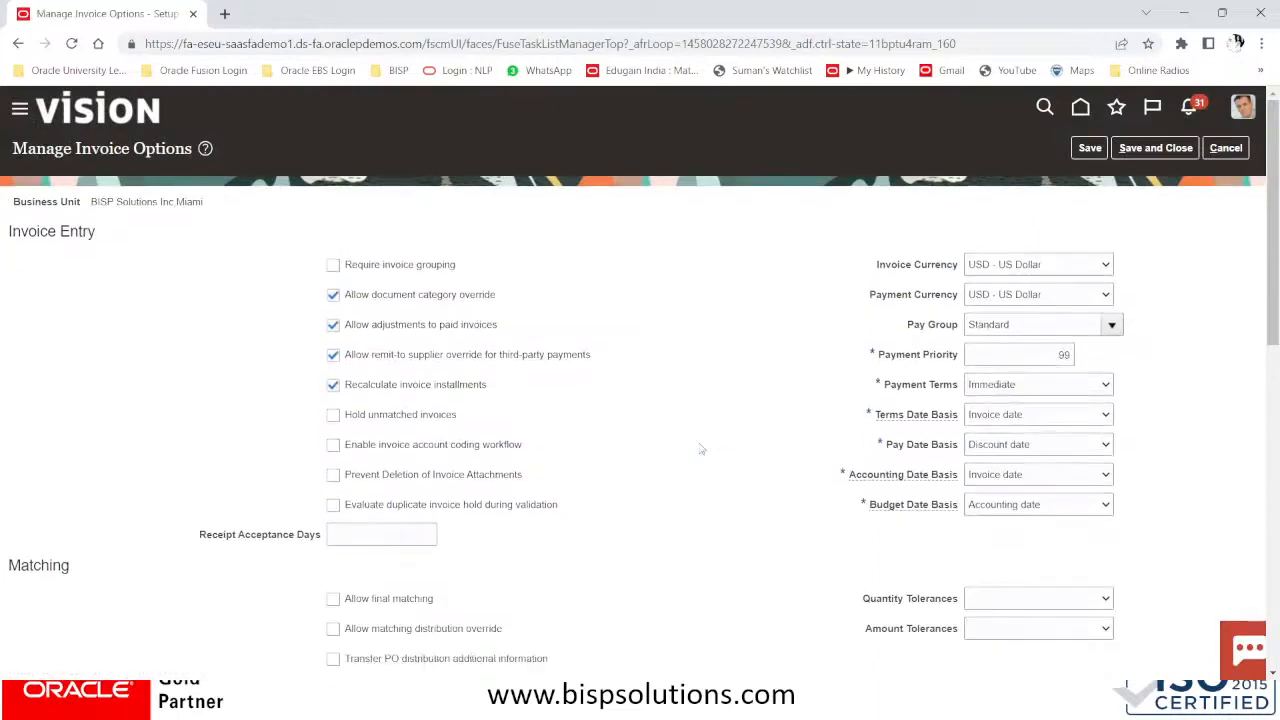
Review the Prepayment payment terms and the option to show available prepayments during invoice entry, and save and close the invoice options.
{"action": "scroll", "coordinate": [701, 449], "scroll_direction": "down", "scroll_amount": 3}
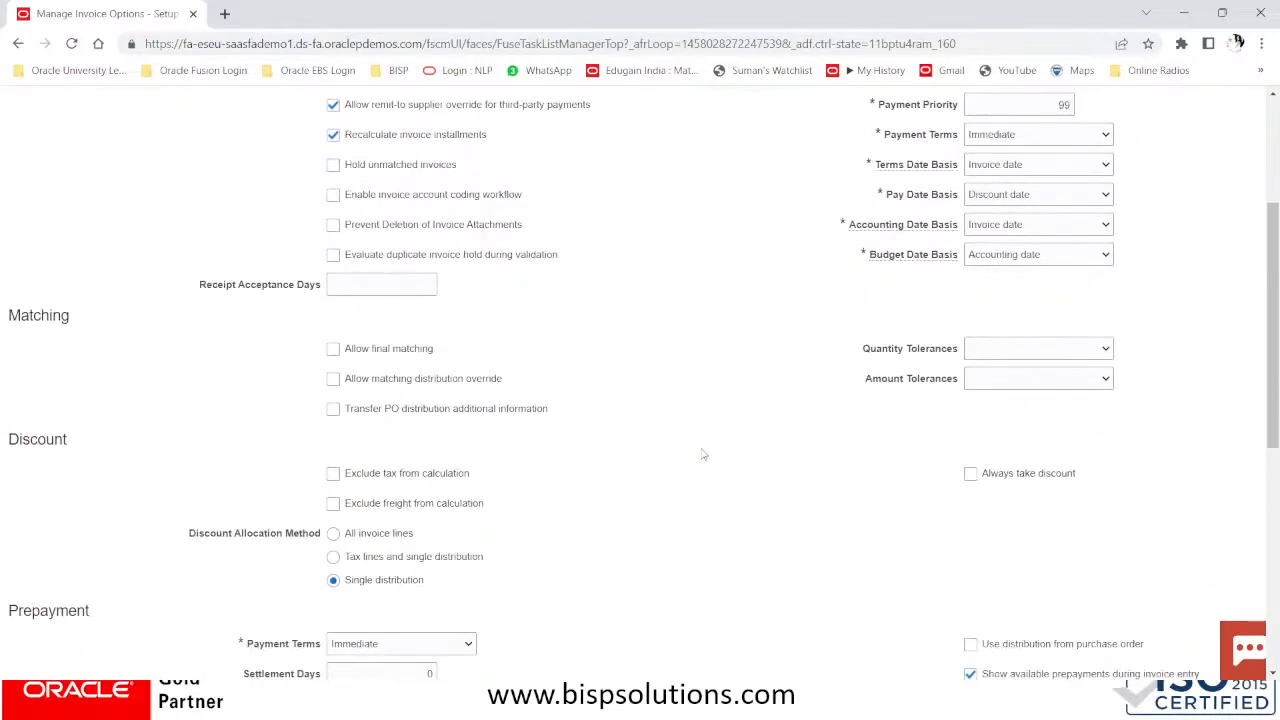
{"action": "scroll", "coordinate": [703, 450], "scroll_direction": "down", "scroll_amount": 3}
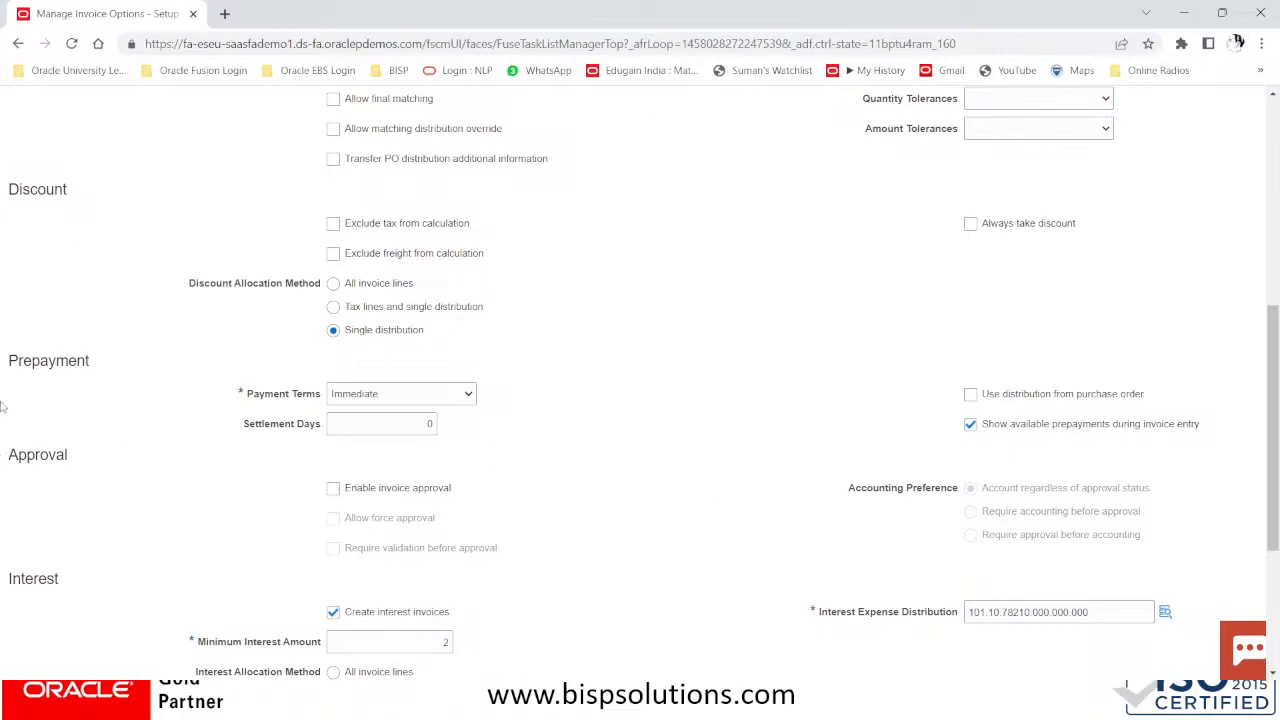
{"action": "left_click_drag", "start_coordinate": [5, 360], "coordinate": [95, 364]}
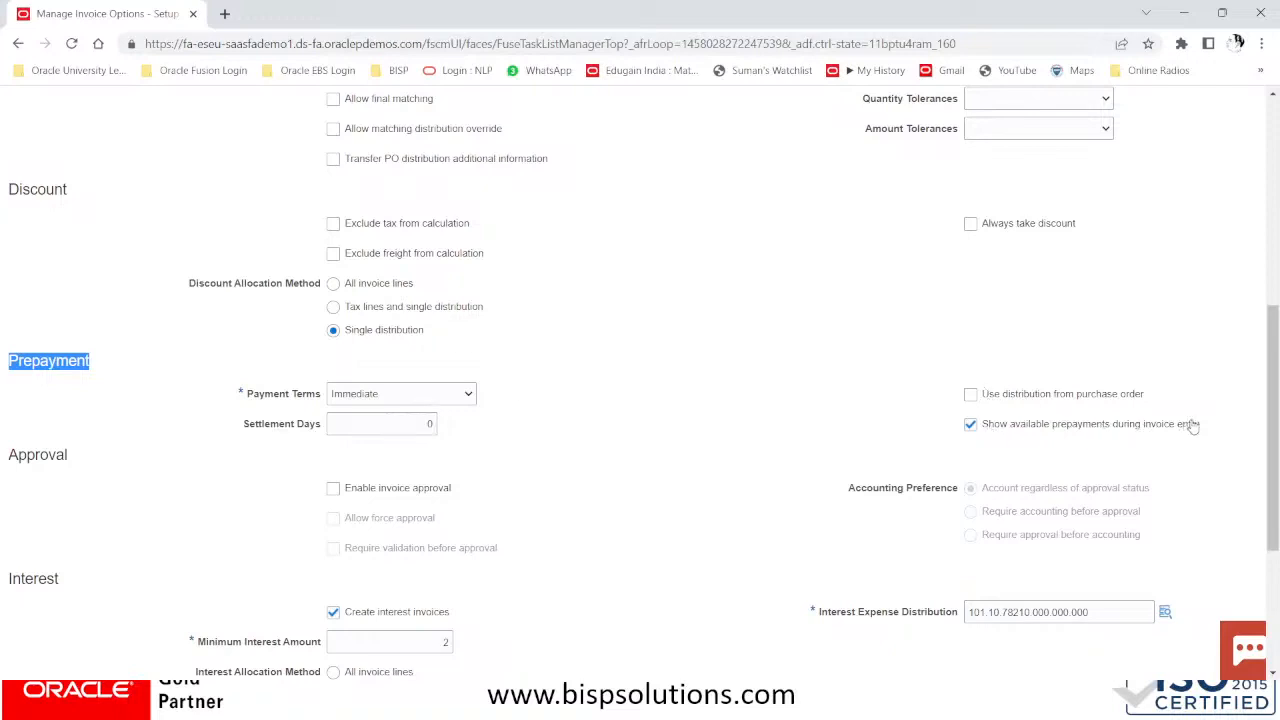
{"action": "left_click_drag", "start_coordinate": [1193, 425], "coordinate": [985, 431]}
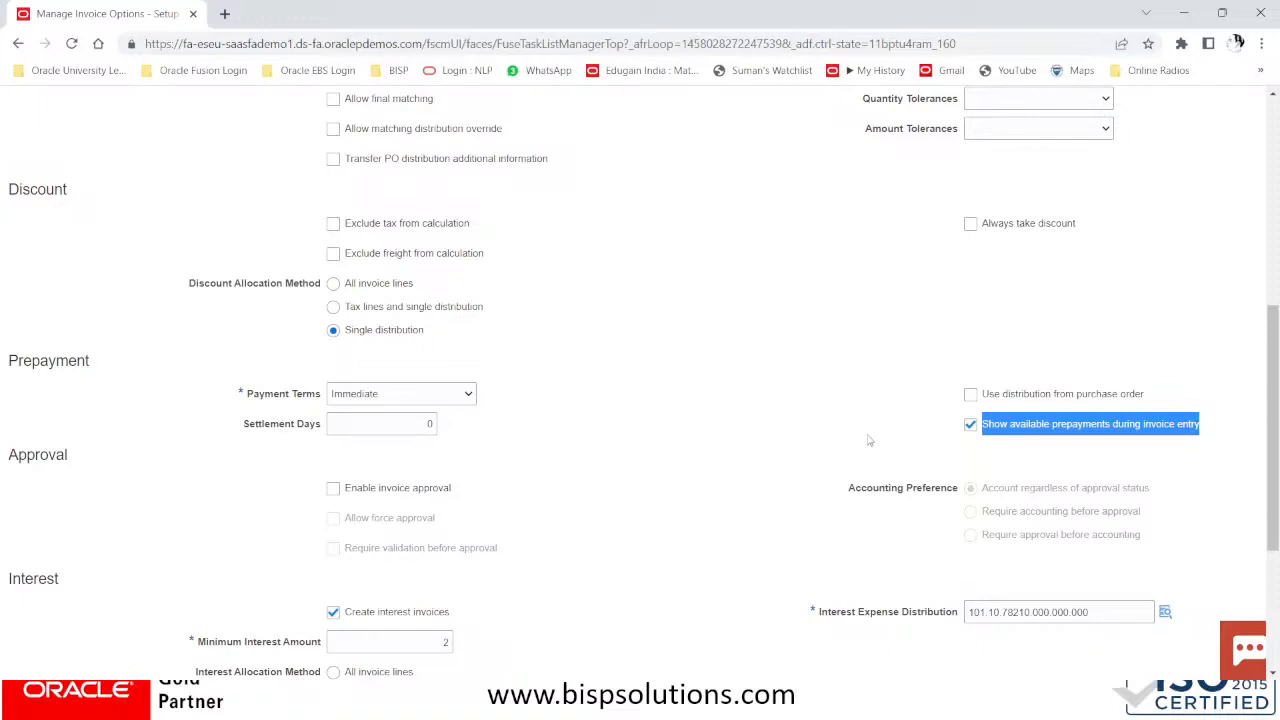
{"action": "scroll", "coordinate": [869, 440], "scroll_direction": "up", "scroll_amount": 5}
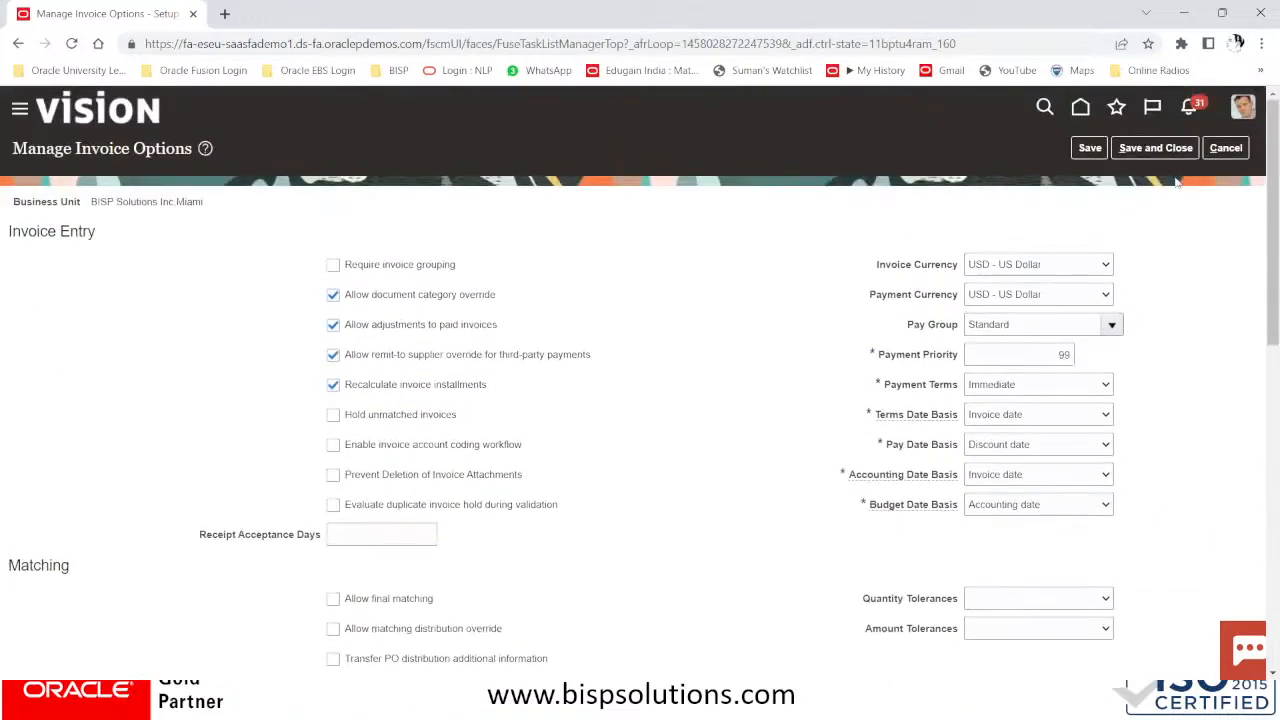
{"action": "left_click", "coordinate": [1173, 150]}
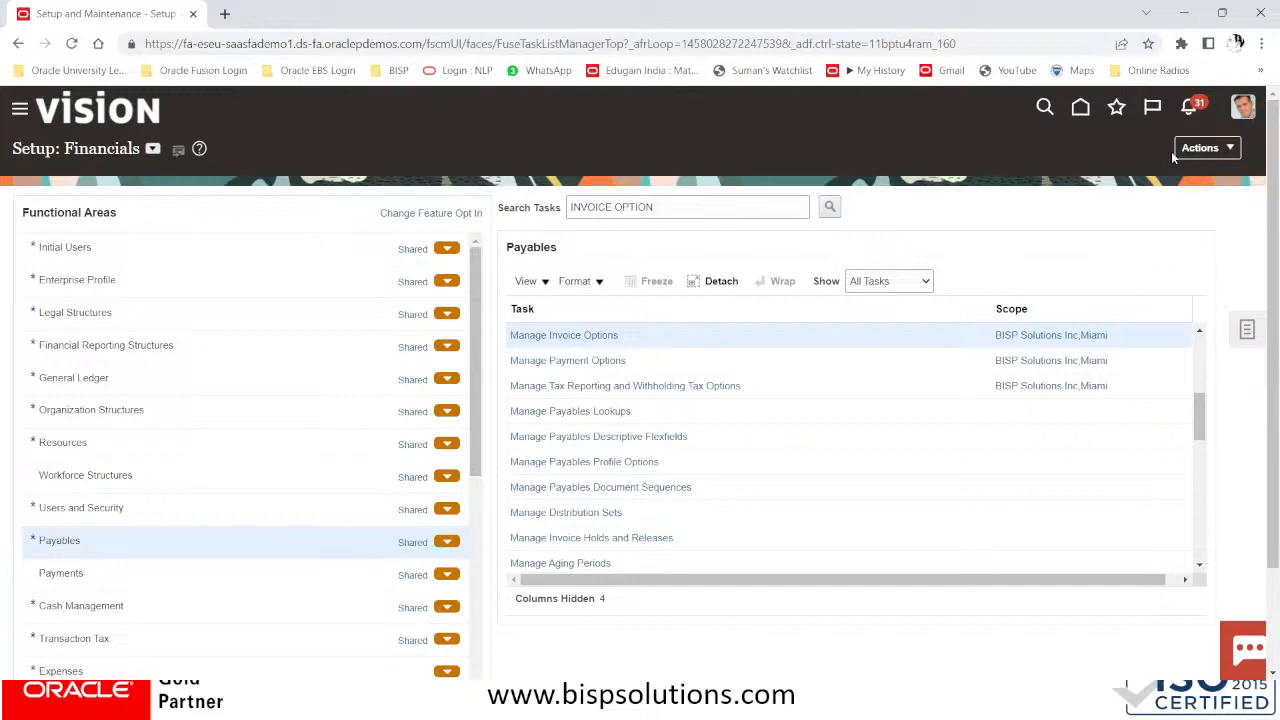
{"action": "key", "text": "alt+Tab"}
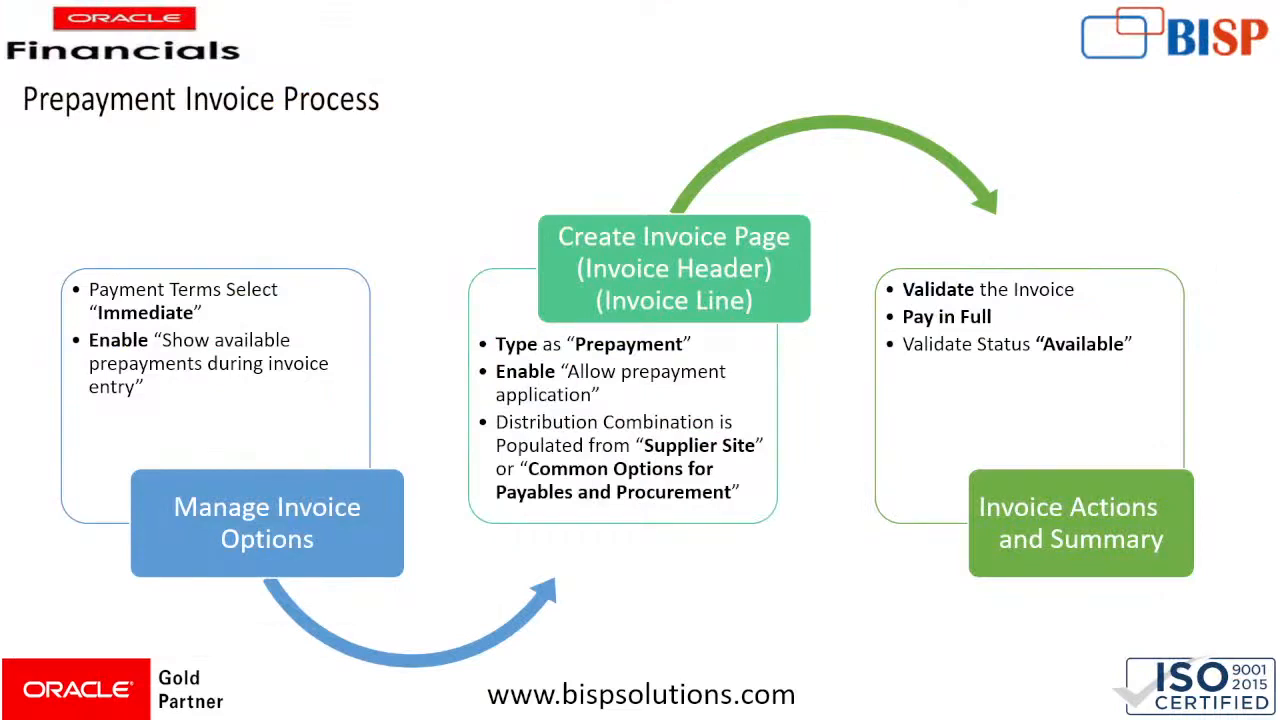
{"action": "key", "text": "alt+Tab"}
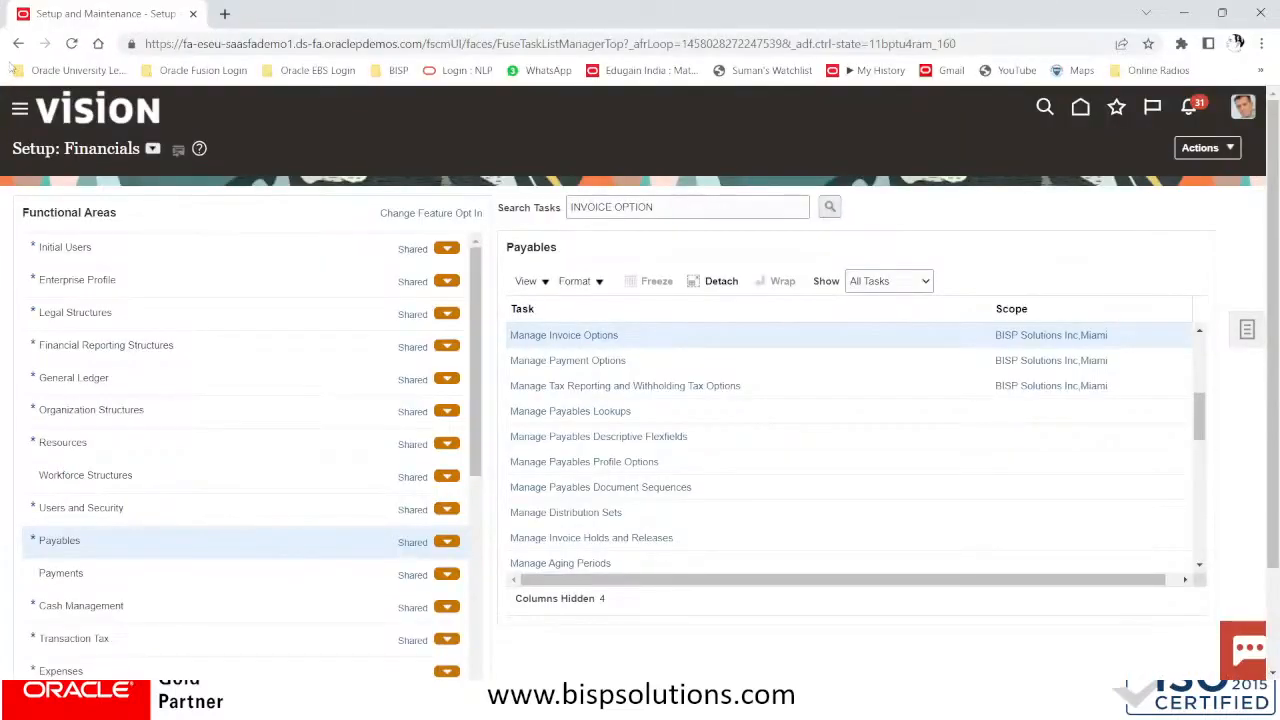
Go to the Payables Invoices work area and start creating a new invoice.
{"action": "left_click", "coordinate": [22, 116]}
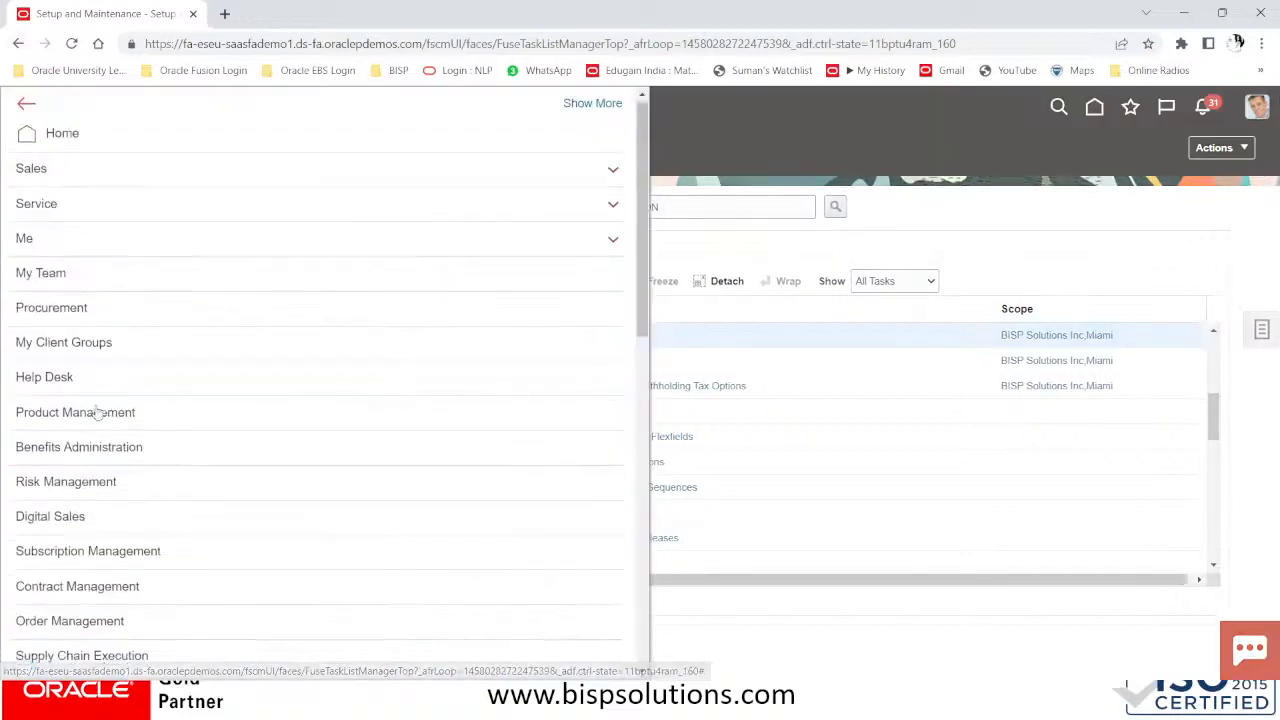
{"action": "scroll", "coordinate": [98, 410], "scroll_direction": "down", "scroll_amount": 4}
{"action": "scroll", "coordinate": [101, 412], "scroll_direction": "down", "scroll_amount": 2}
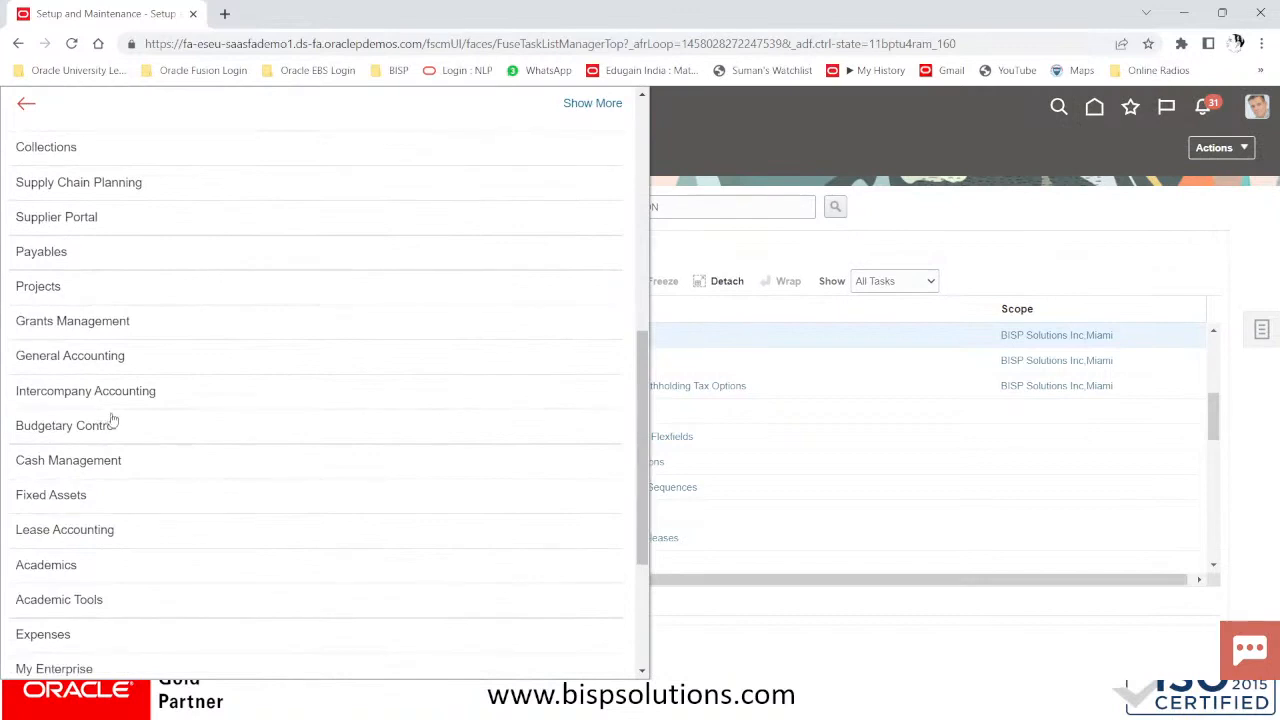
{"action": "left_click", "coordinate": [98, 251]}
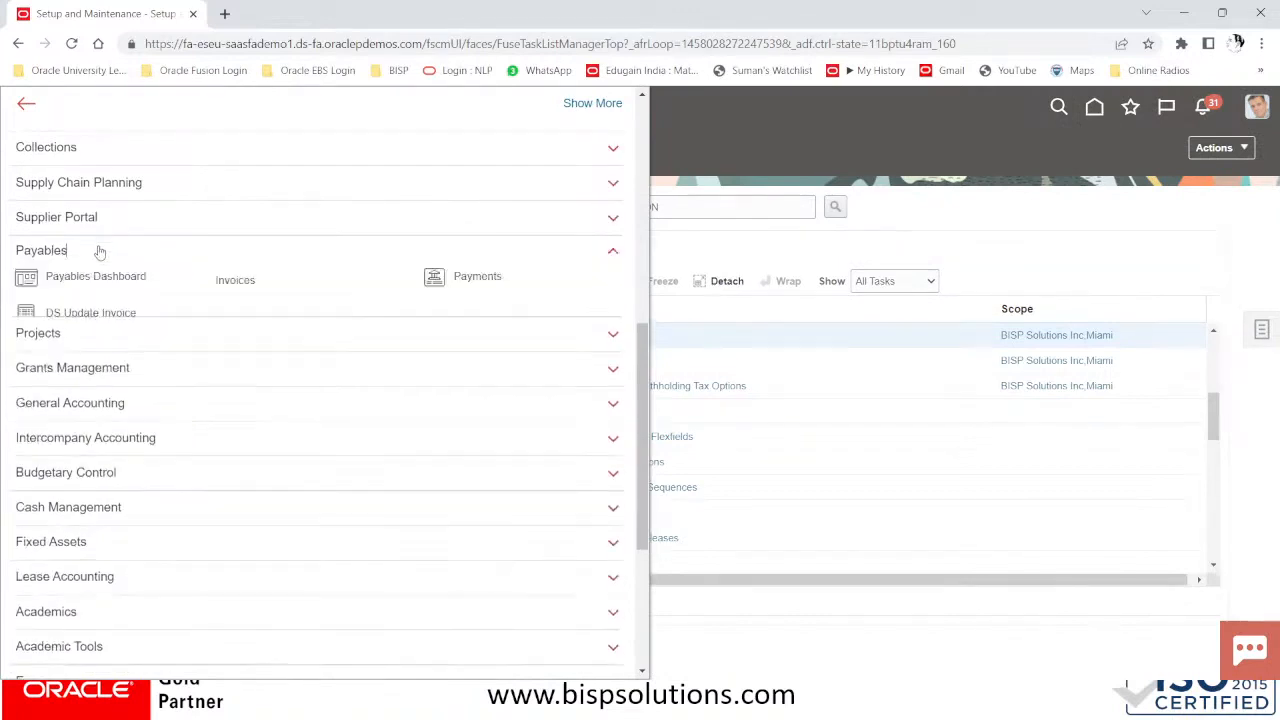
{"action": "left_click", "coordinate": [231, 281]}
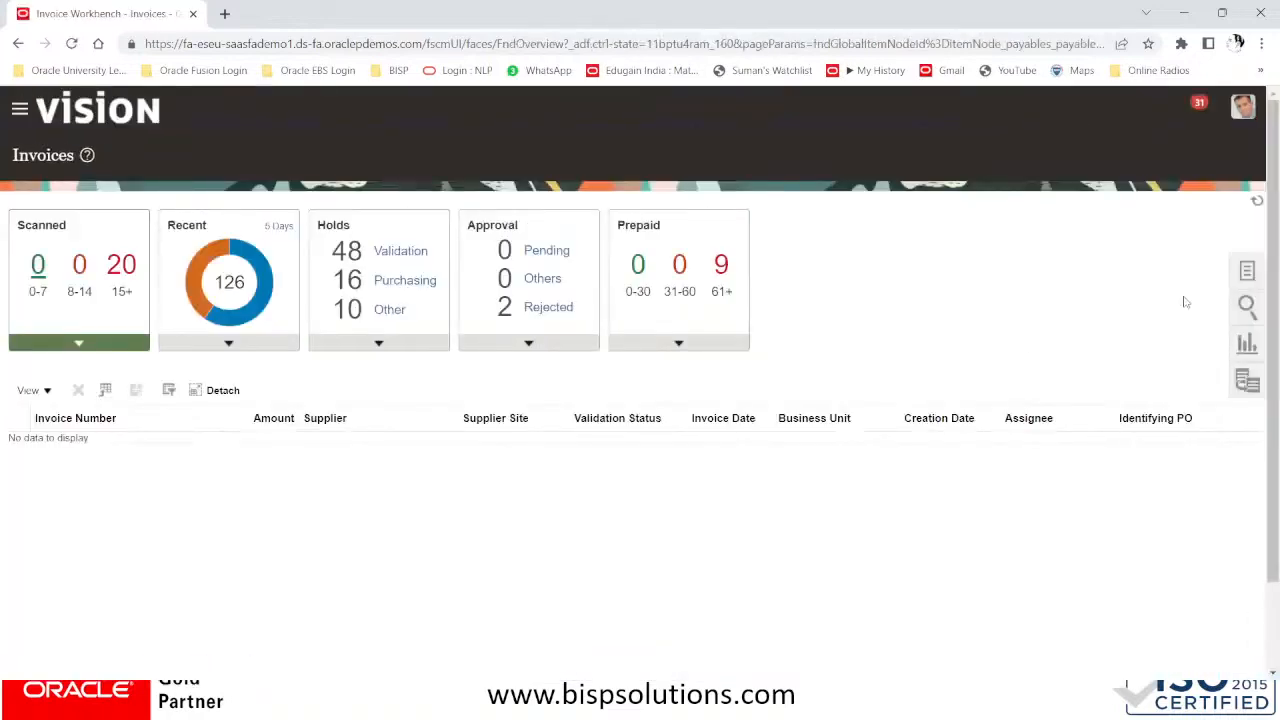
{"action": "left_click", "coordinate": [1247, 270]}
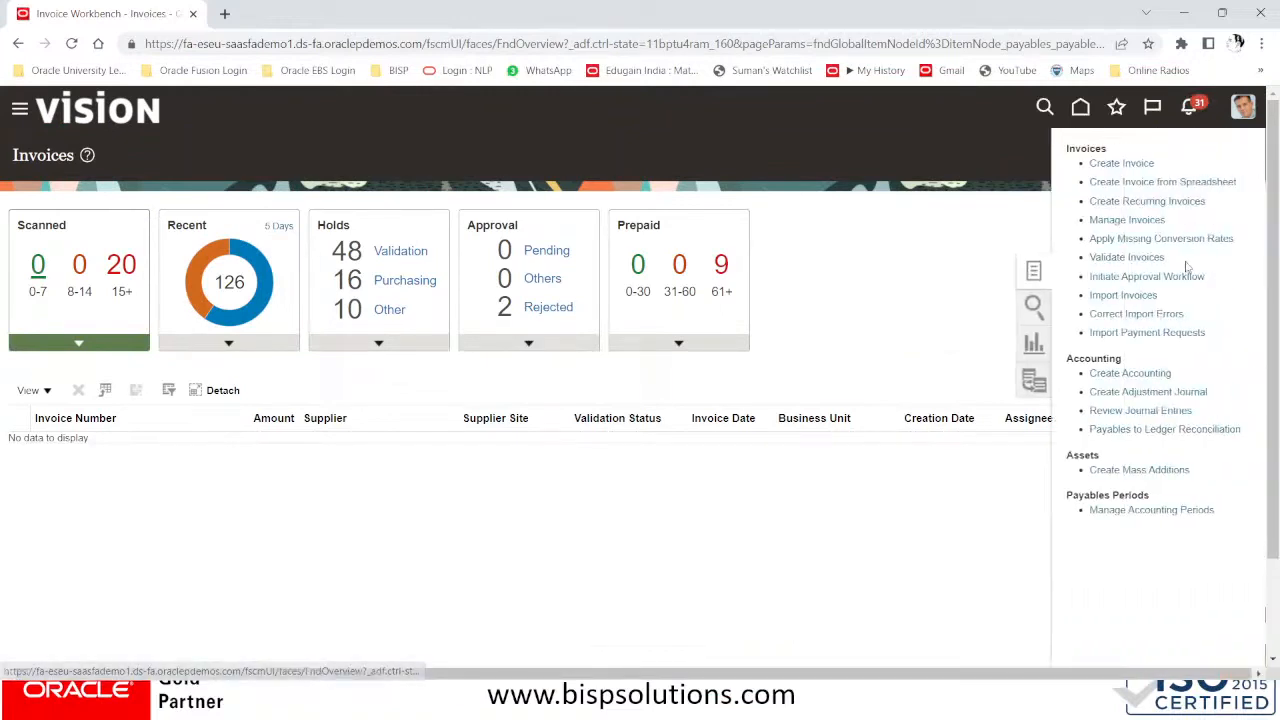
{"action": "left_click", "coordinate": [1119, 165]}
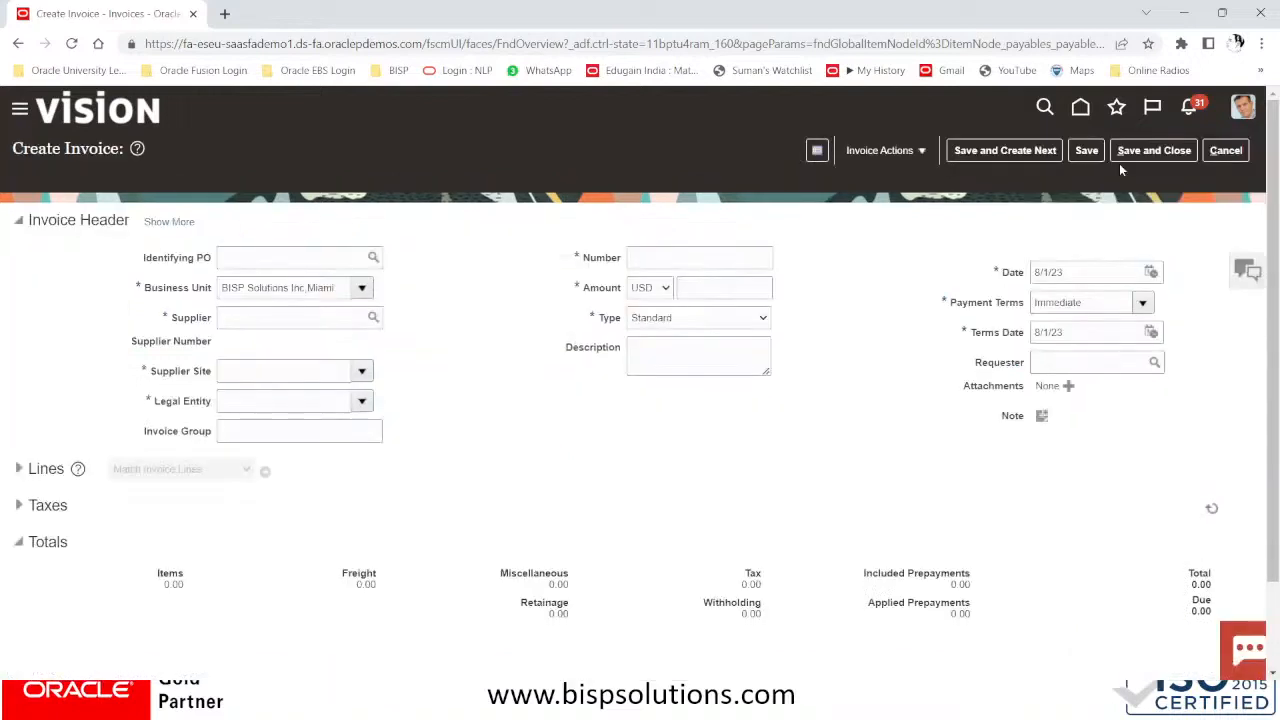
Set the supplier of the new invoice to Dell Inc.
{"action": "left_click", "coordinate": [275, 314]}
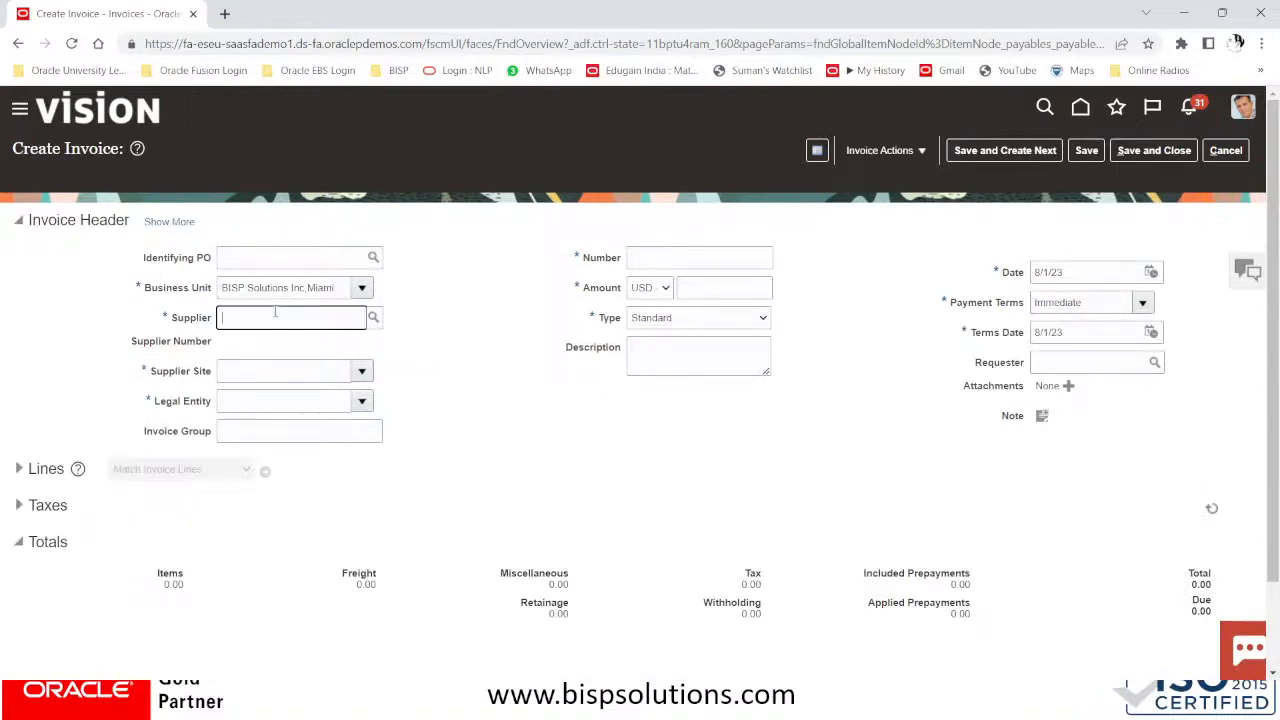
{"action": "type", "text": "DELL"}
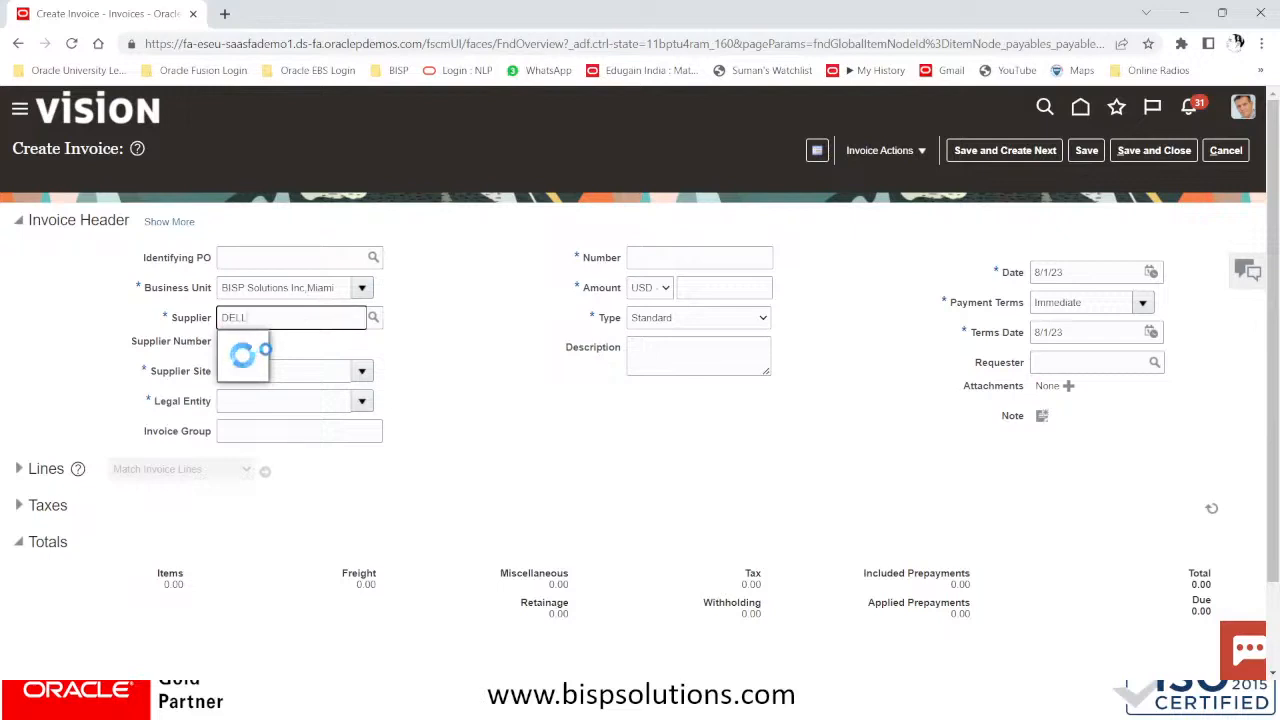
{"action": "left_click", "coordinate": [228, 343]}
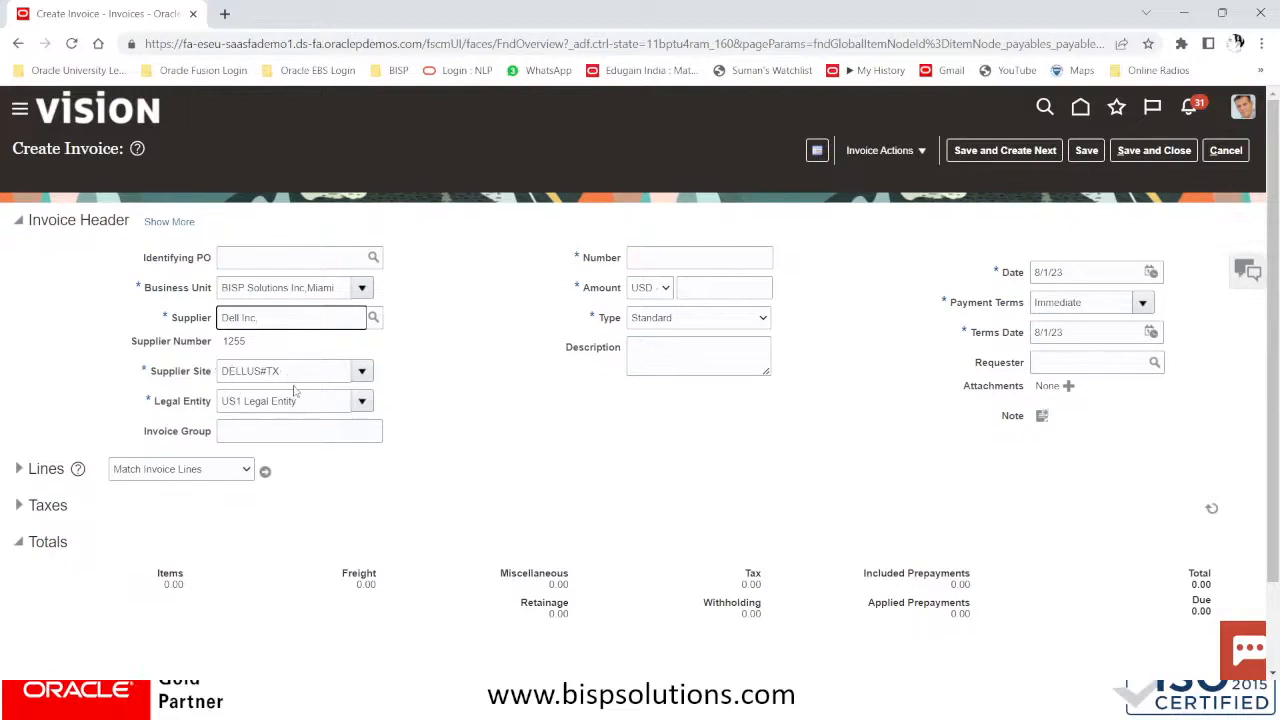
{"action": "key", "text": "Tab"}
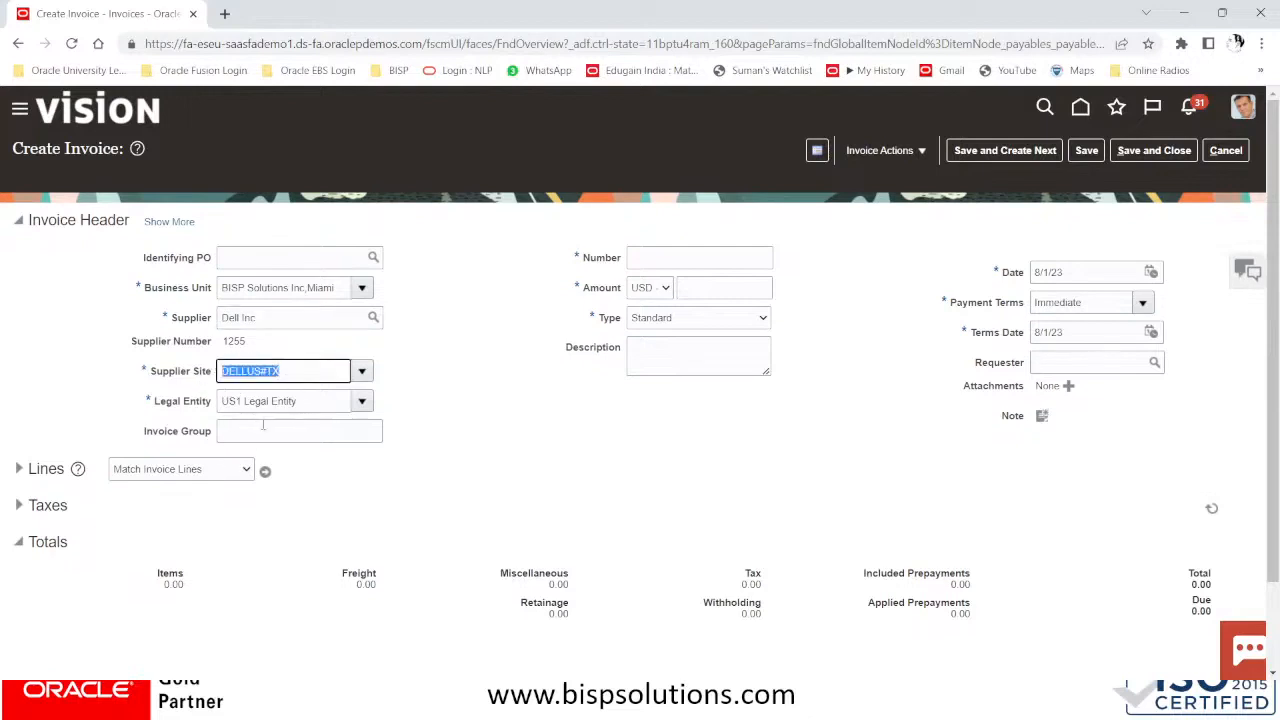
Enter PRE-10001 as the invoice number and expand the invoice header to show its additional fields.
{"action": "left_click", "coordinate": [647, 255]}
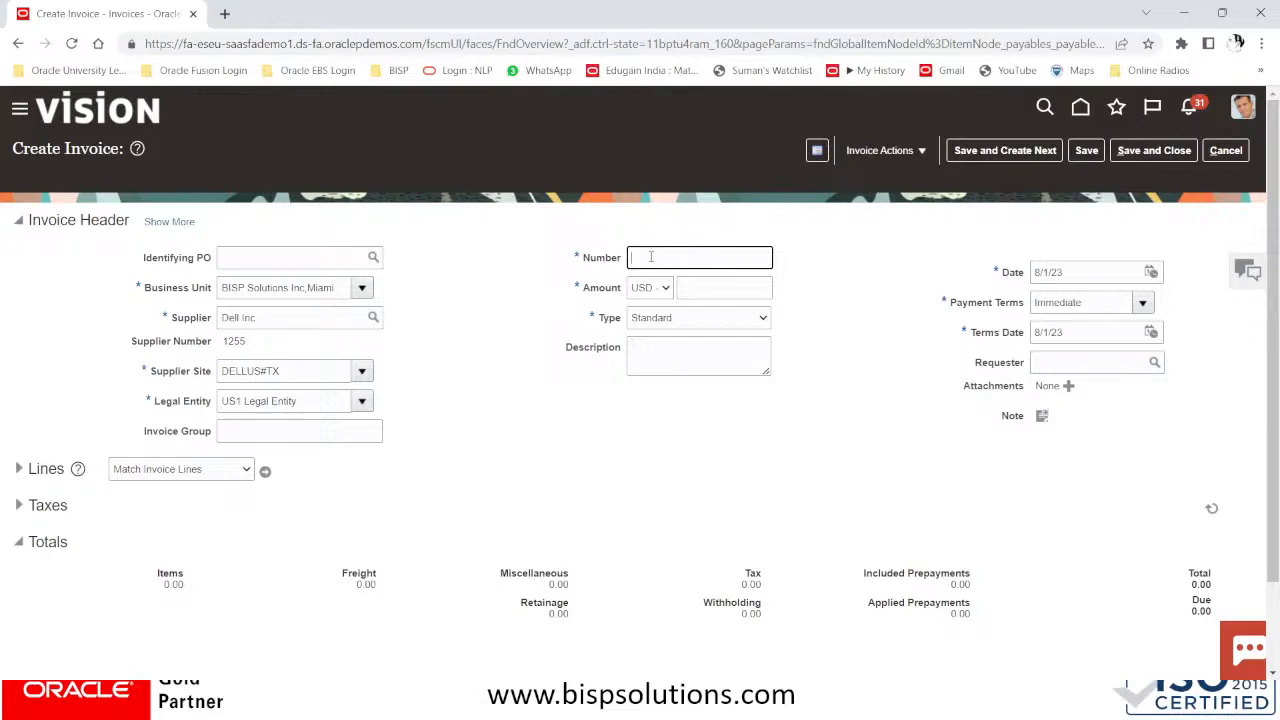
{"action": "type", "text": "PRE100"}
{"action": "left_click", "coordinate": [736, 286]}
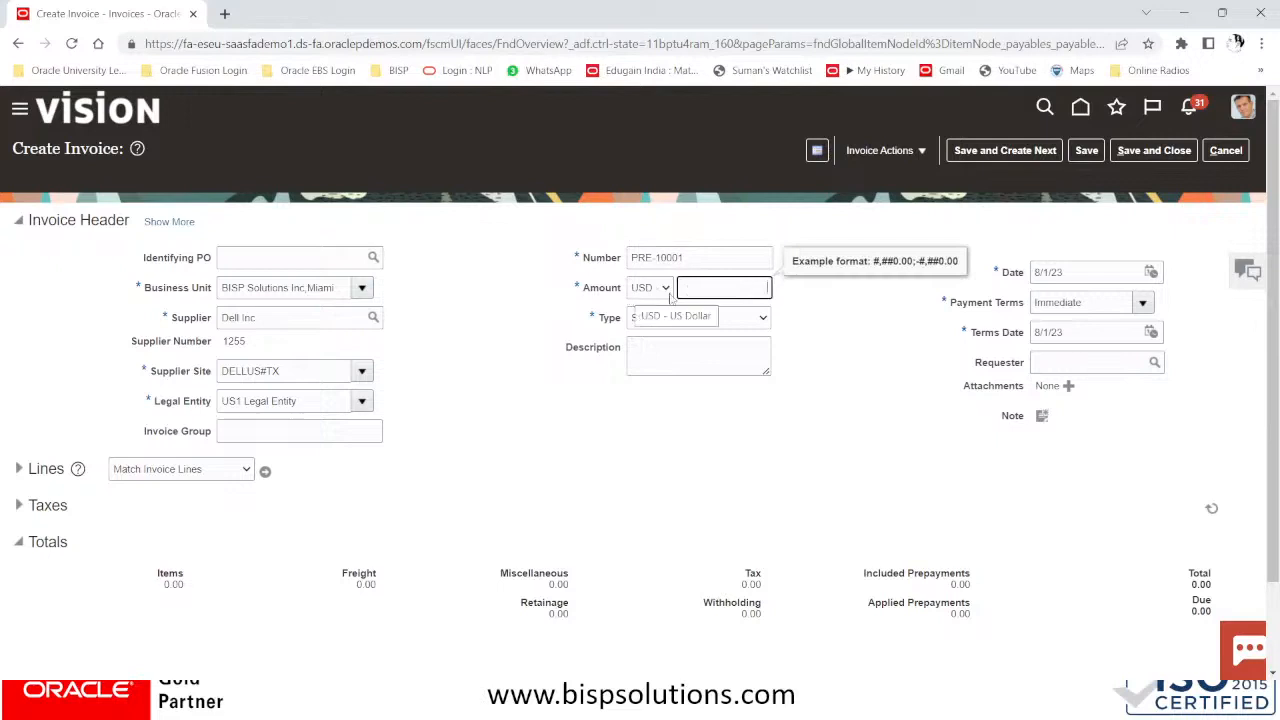
{"action": "left_click", "coordinate": [169, 221]}
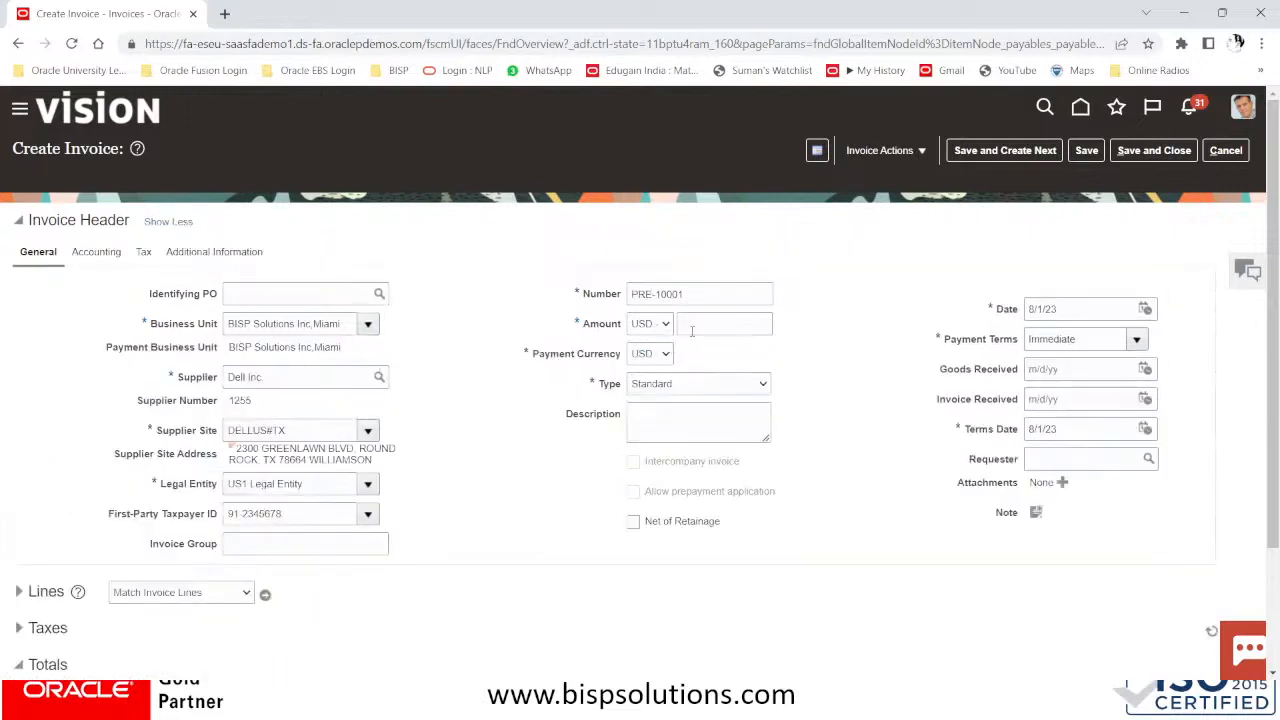
Set the invoice amount to 15000 and check the list of available payment currencies.
{"action": "left_click", "coordinate": [711, 321]}
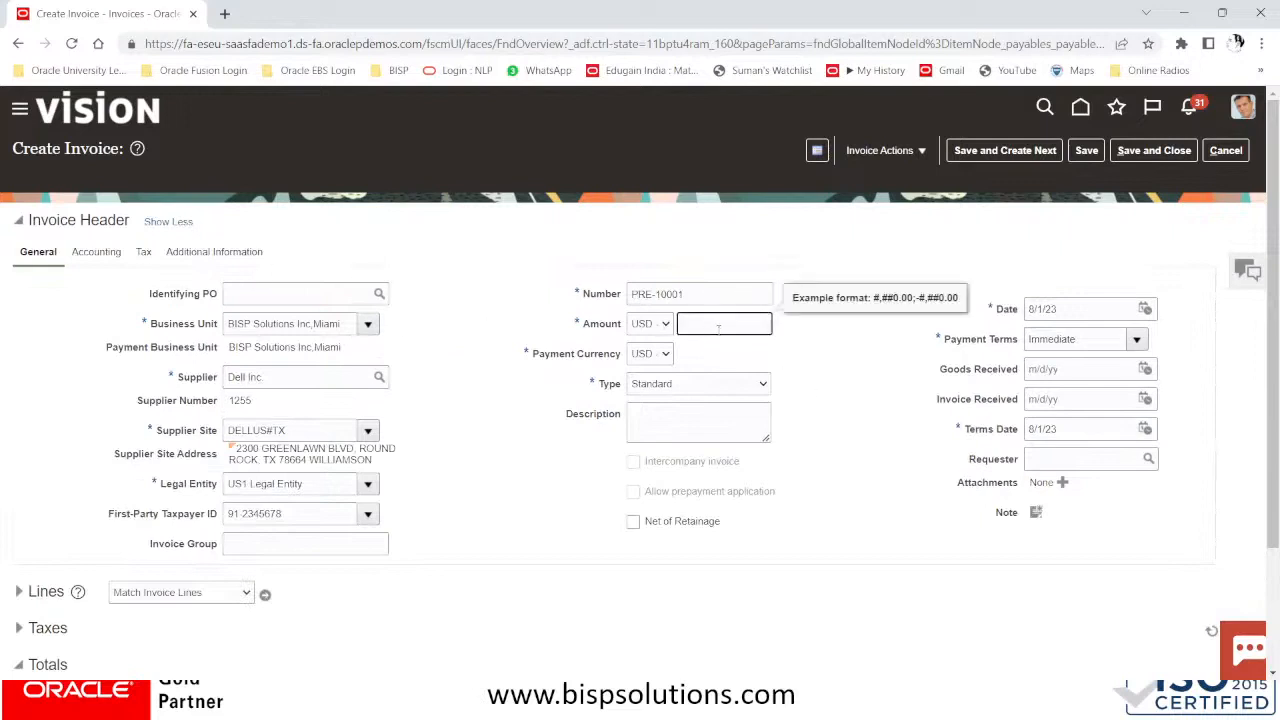
{"action": "type", "text": "10000"}
{"action": "key", "text": "BackSpace"}
{"action": "key", "text": "BackSpace"}
{"action": "type", "text": "5000"}
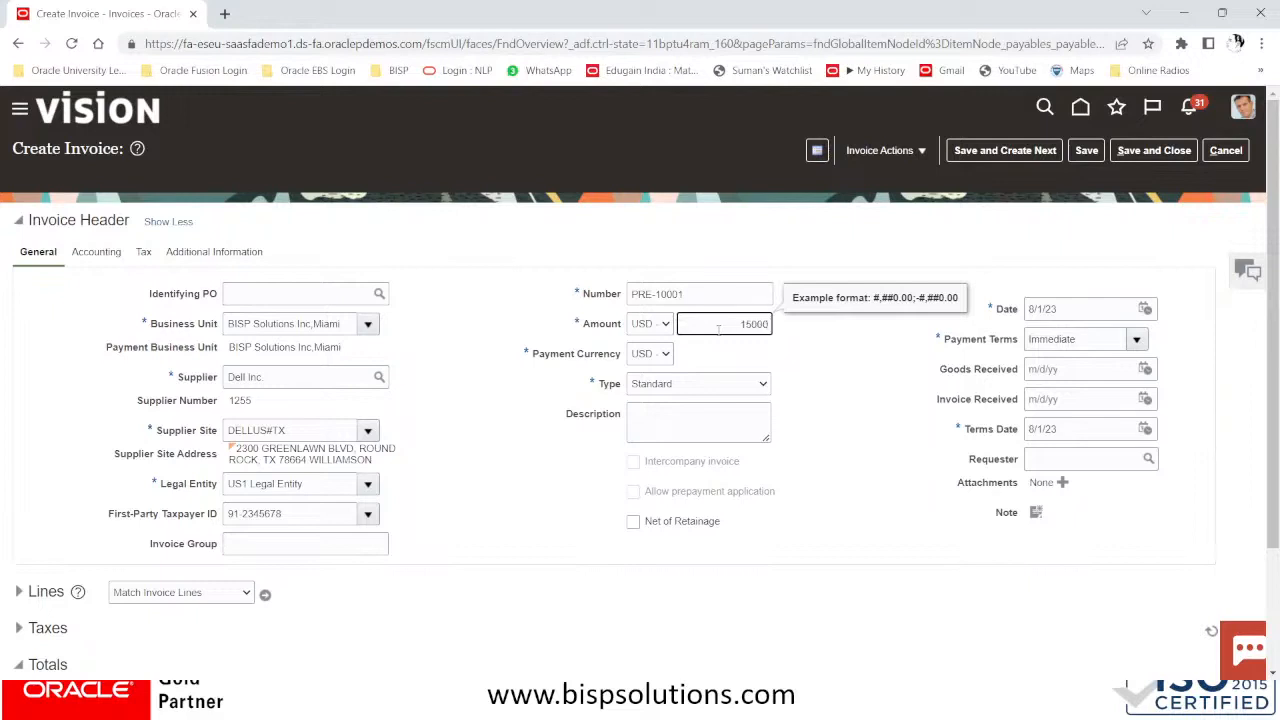
{"action": "left_click", "coordinate": [660, 357]}
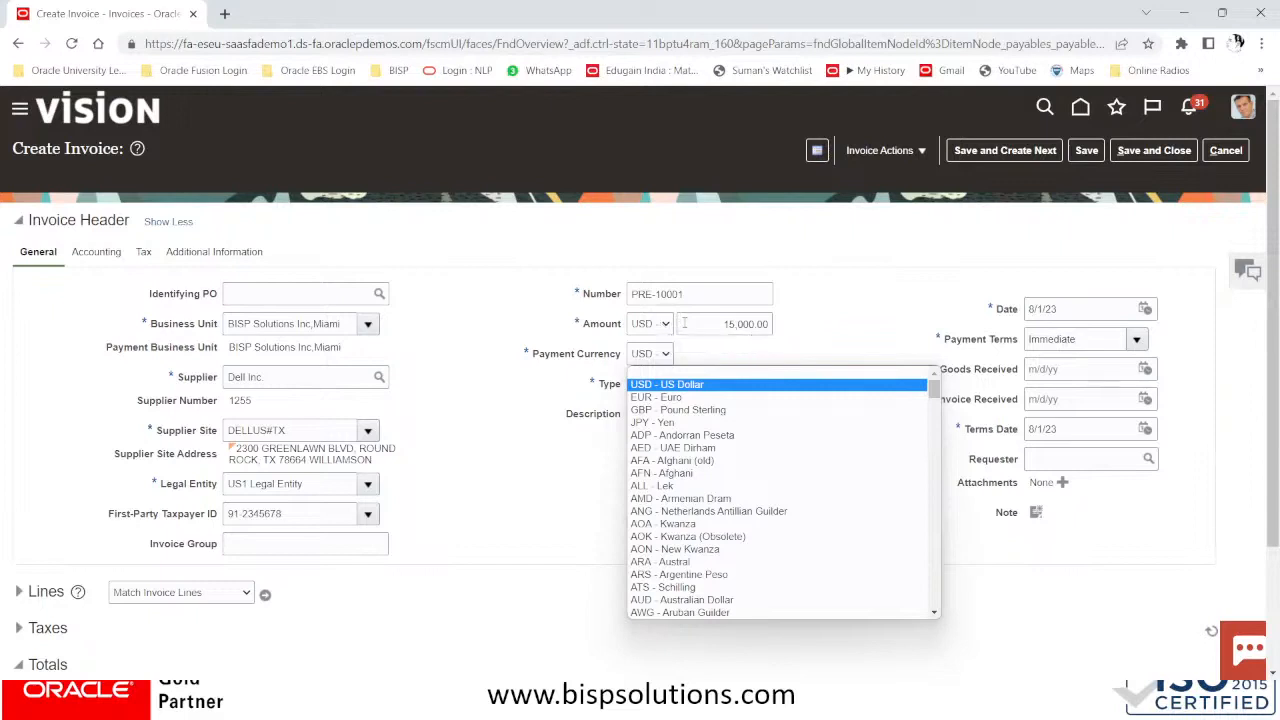
{"action": "left_click", "coordinate": [782, 351]}
Set the invoice type to Prepayment.
{"action": "left_click", "coordinate": [702, 386]}
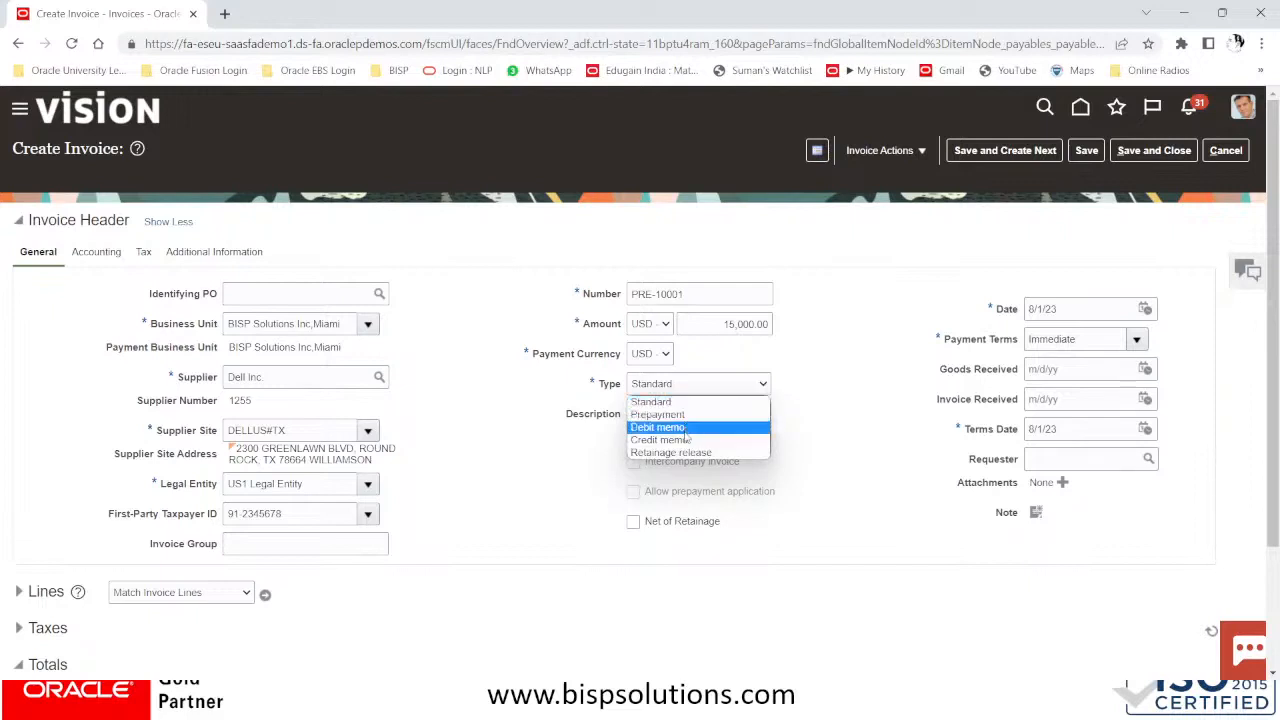
{"action": "left_click", "coordinate": [845, 408]}
{"action": "left_click", "coordinate": [698, 390]}
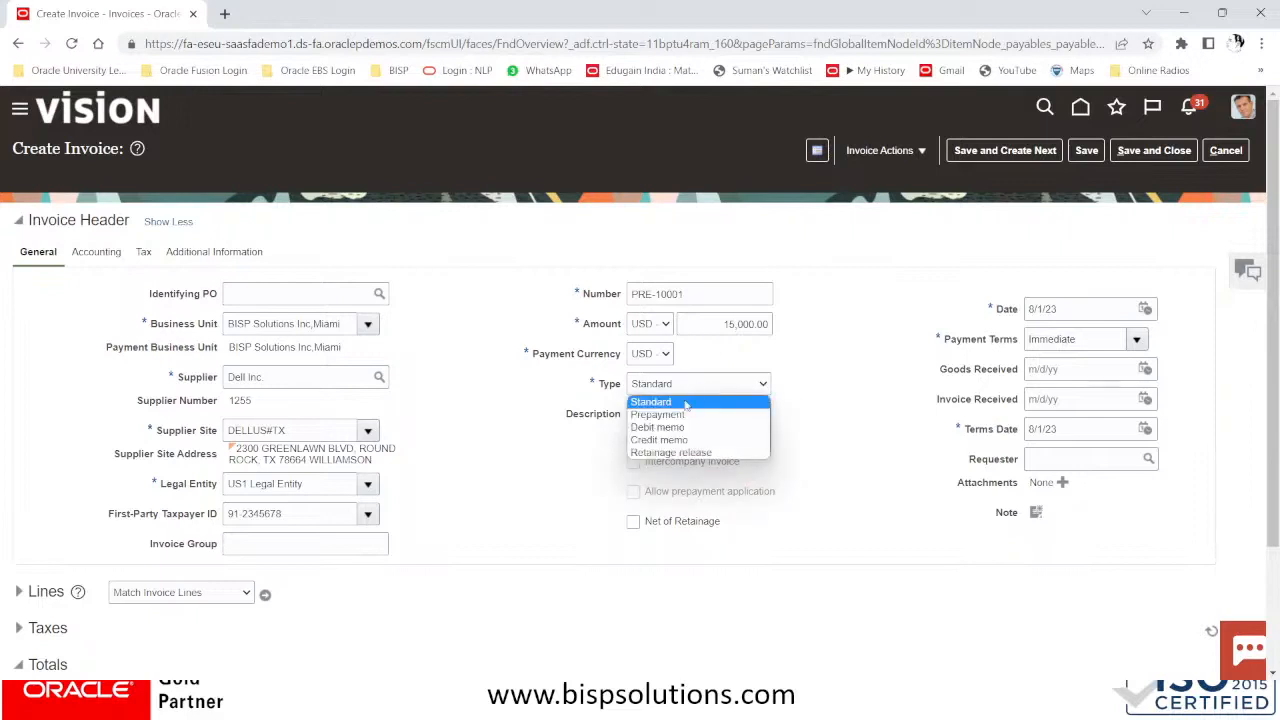
{"action": "left_click", "coordinate": [679, 415]}
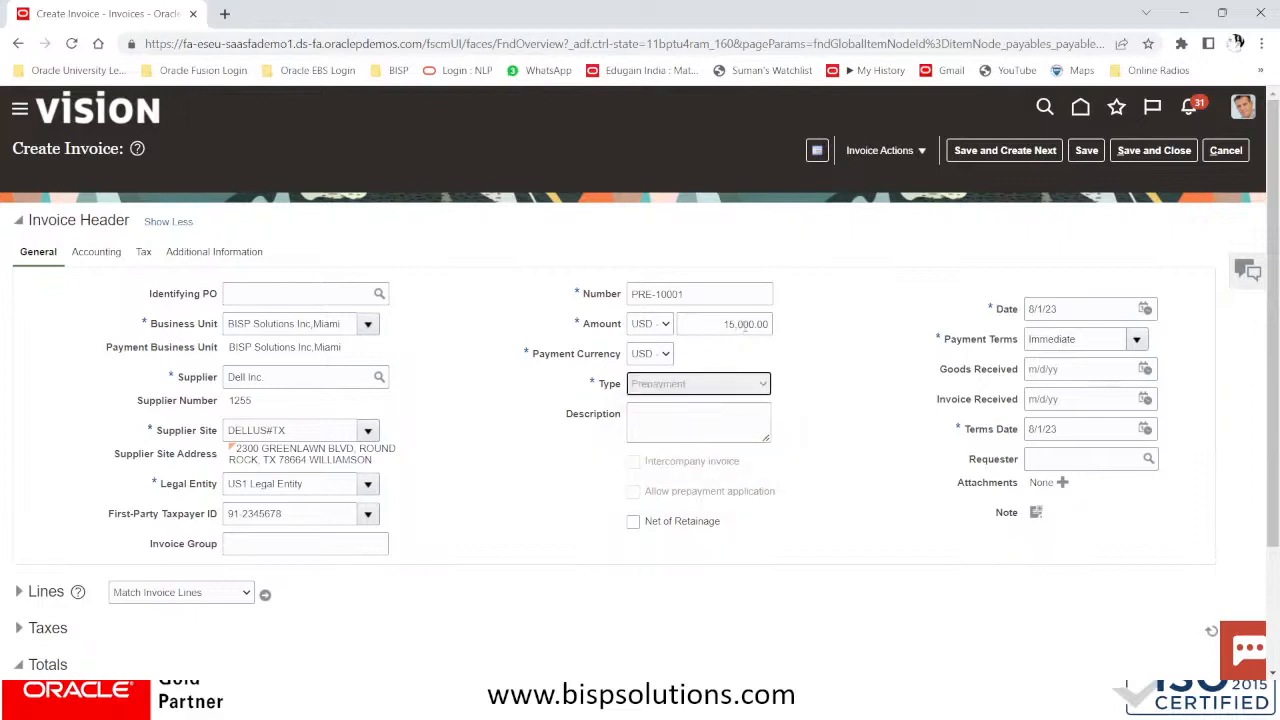
Enter "Advance for Computer System" as the invoice description.
{"action": "left_click", "coordinate": [669, 418]}
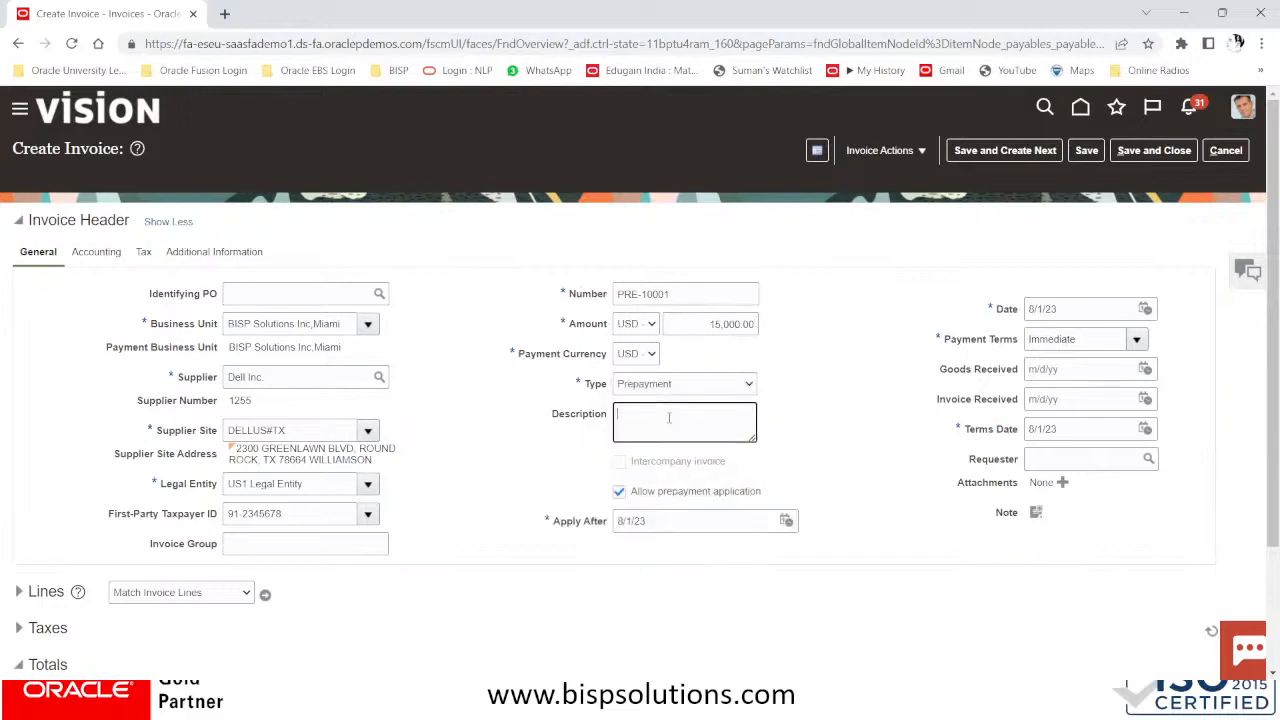
{"action": "type", "text": "advance"}
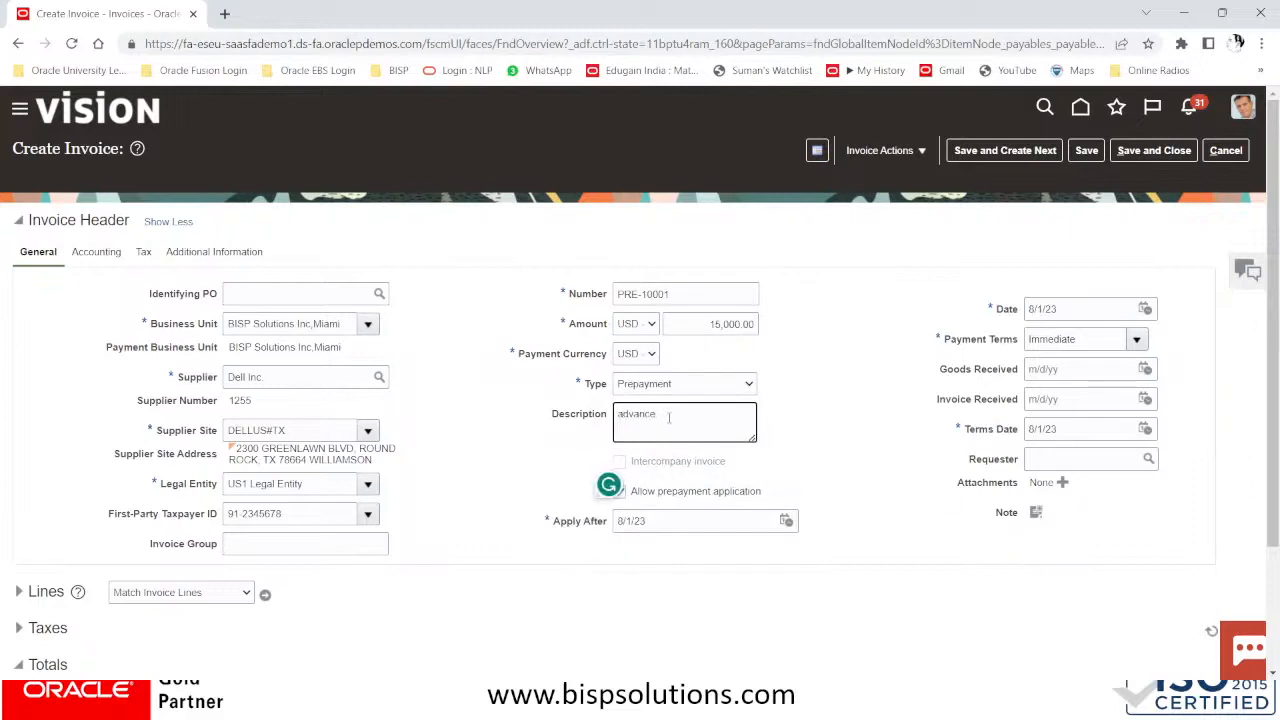
{"action": "type", "text": " for Compute"}
{"action": "key", "text": "BackSpace"}
{"action": "type", "text": "A"}
{"action": "left_click", "coordinate": [727, 423]}
{"action": "type", "text": "System"}
Expand the invoice lines, enter 15000 as the amount of the first item line, and save the invoice.
{"action": "scroll", "coordinate": [846, 440], "scroll_direction": "down", "scroll_amount": 2}
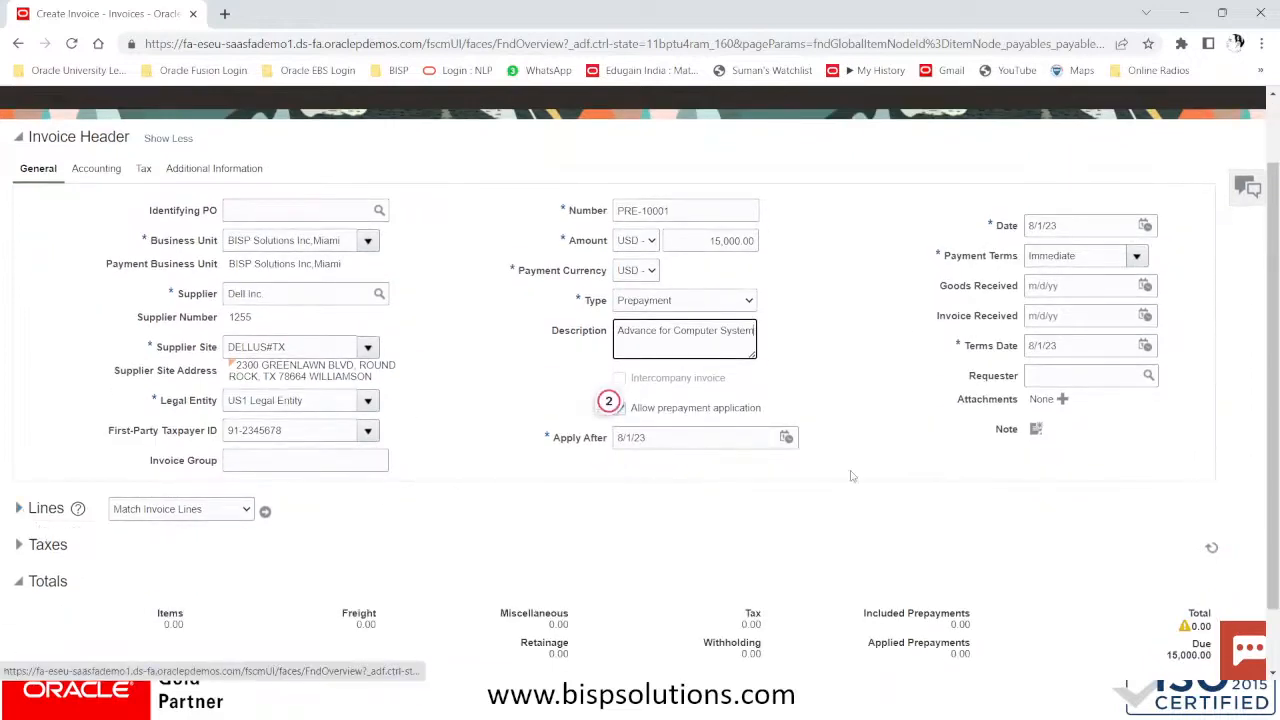
{"action": "scroll", "coordinate": [853, 517], "scroll_direction": "up", "scroll_amount": 1}
{"action": "scroll", "coordinate": [853, 517], "scroll_direction": "down", "scroll_amount": 2}
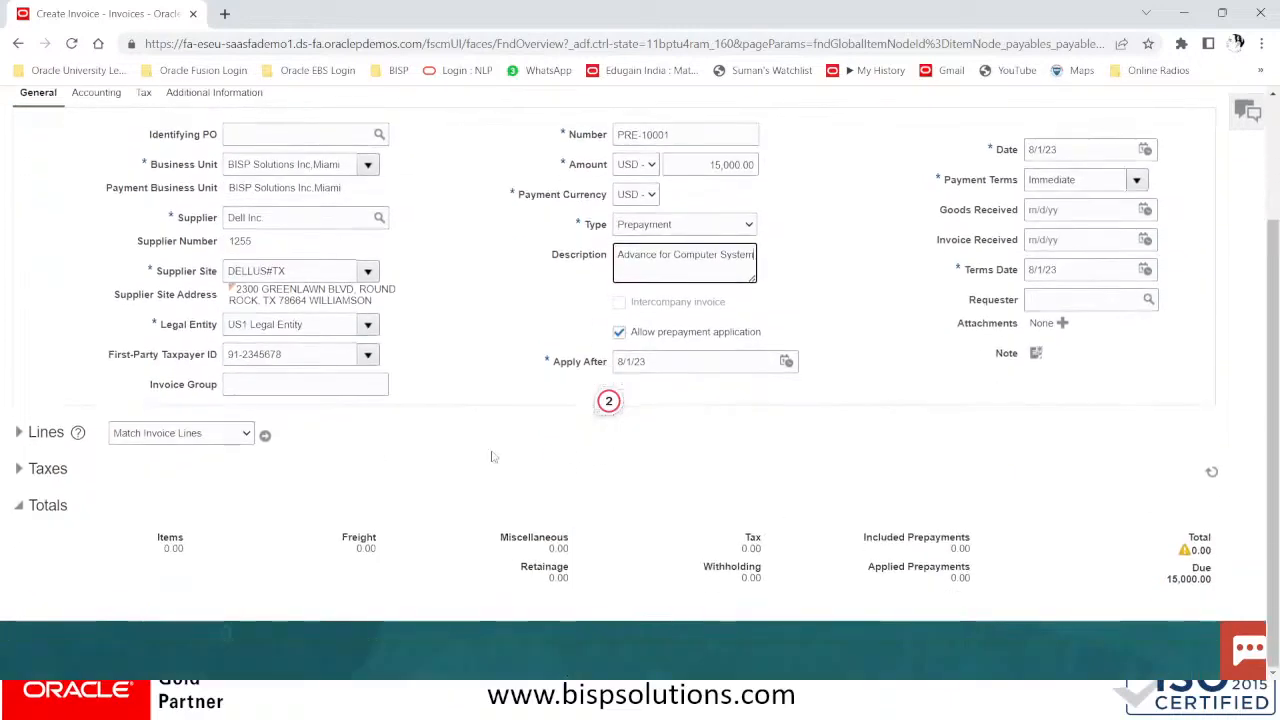
{"action": "left_click", "coordinate": [20, 433]}
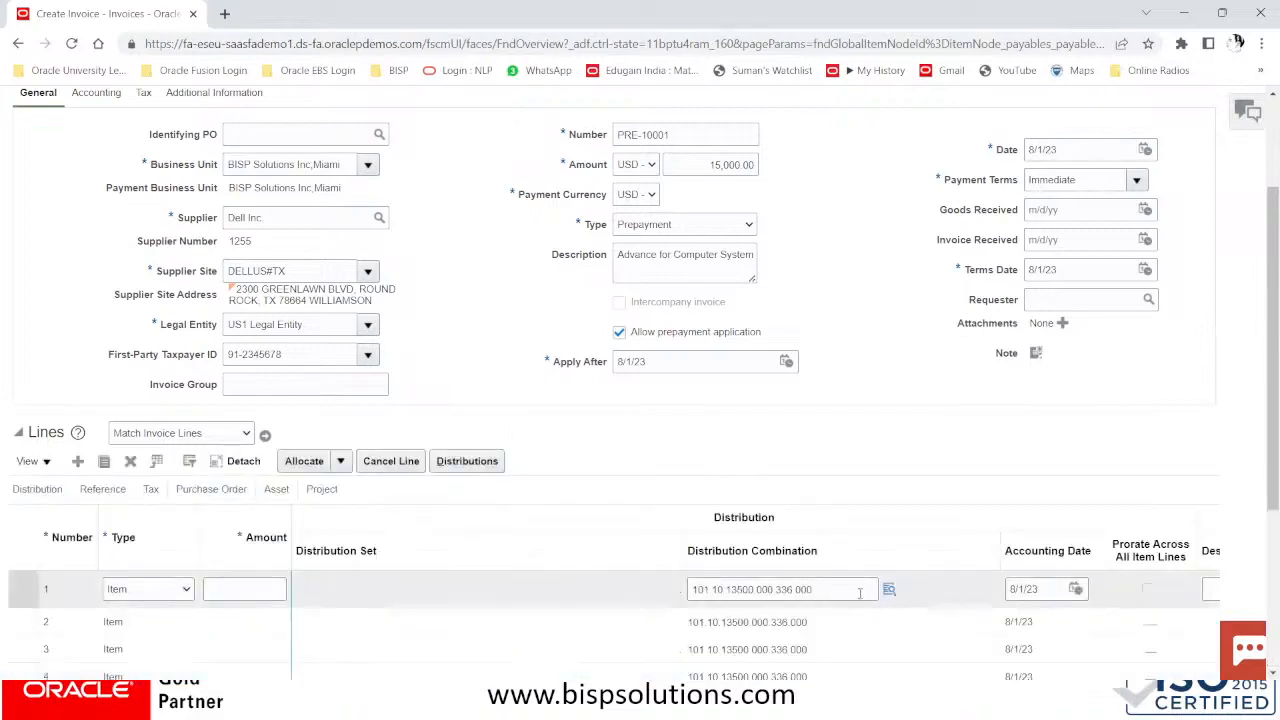
{"action": "left_click", "coordinate": [868, 589]}
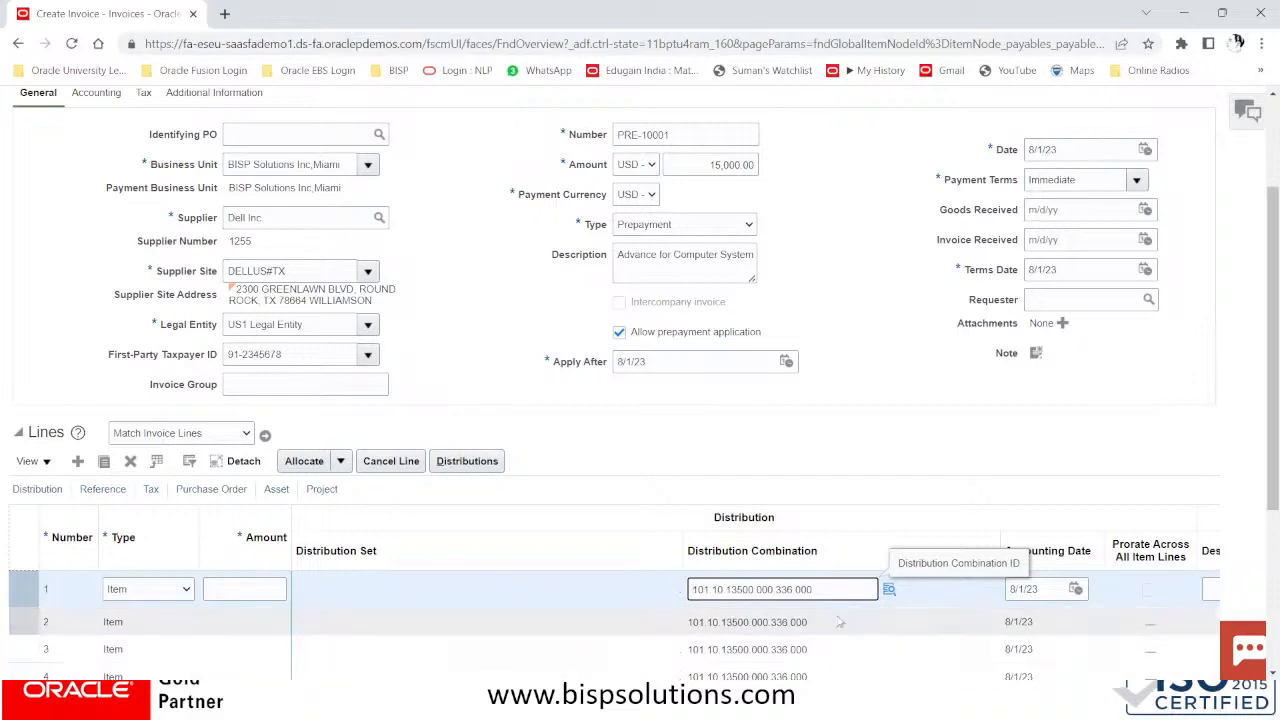
{"action": "left_click", "coordinate": [256, 591]}
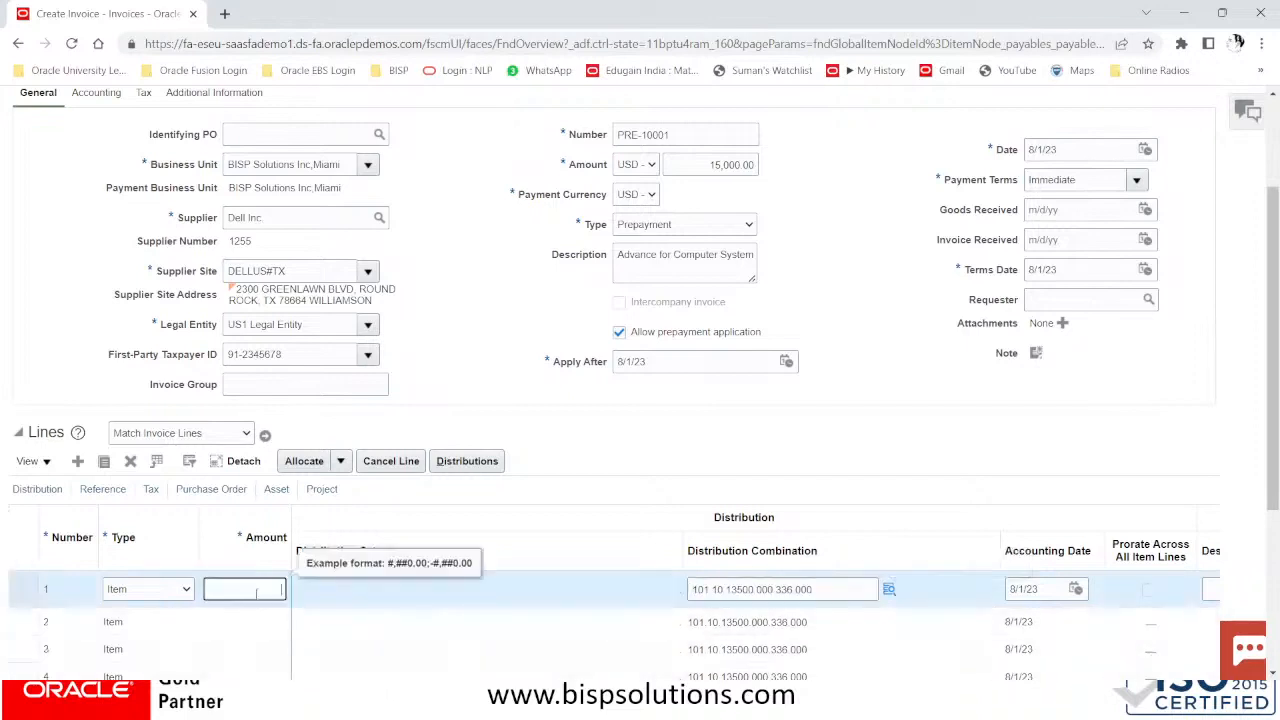
{"action": "type", "text": "15000"}
{"action": "scroll", "coordinate": [975, 560], "scroll_direction": "down", "scroll_amount": 3}
{"action": "scroll", "coordinate": [975, 560], "scroll_direction": "up", "scroll_amount": 5}
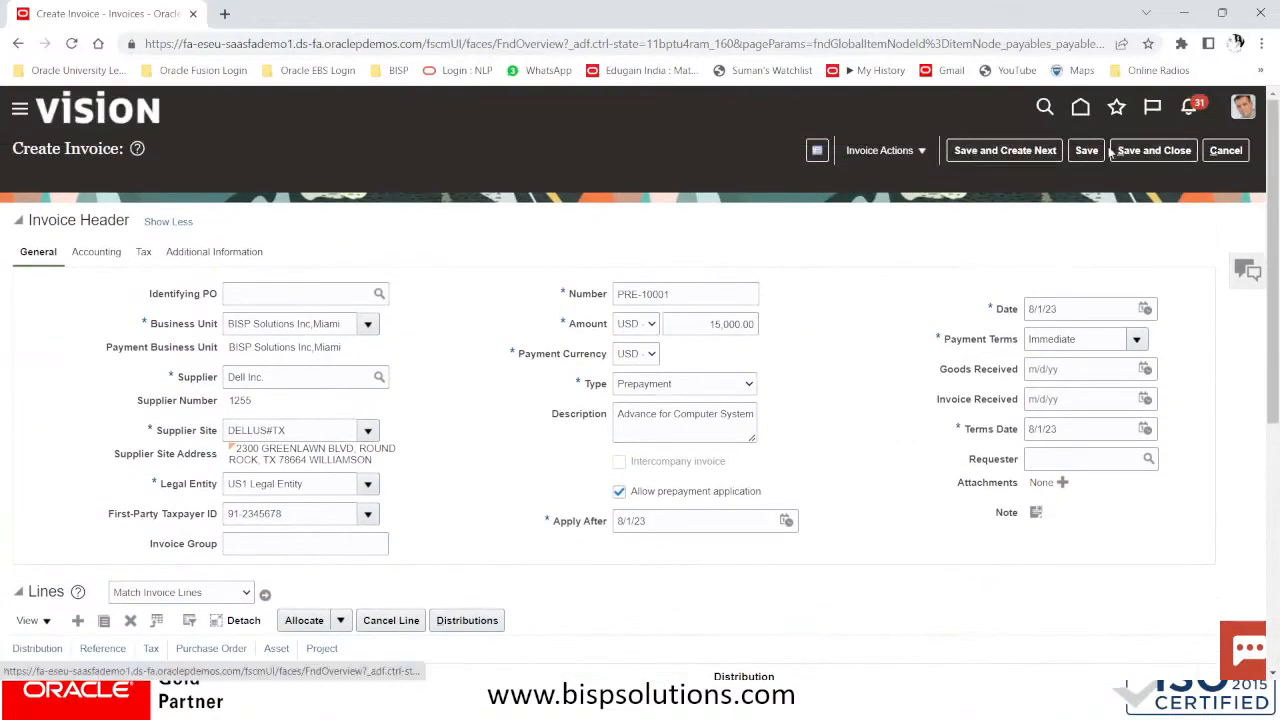
{"action": "left_click", "coordinate": [1086, 150]}
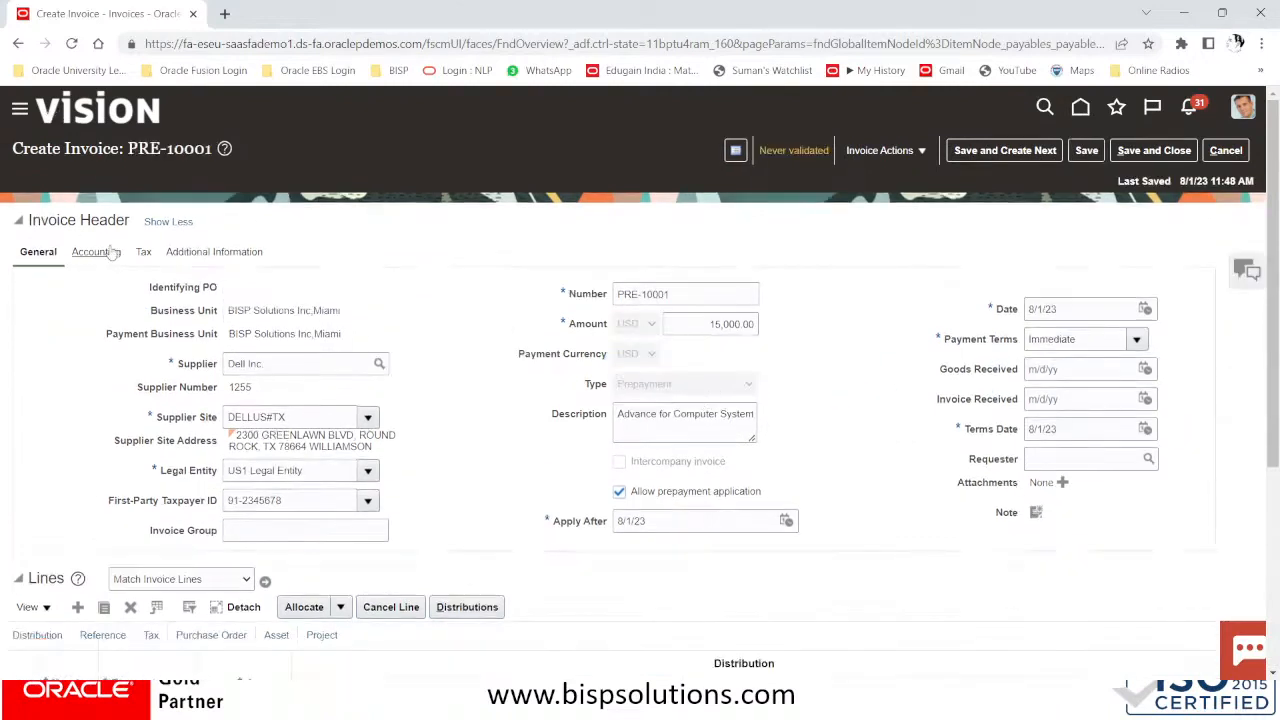
Review the liability distribution in the invoice's accounting details and the validation status in the invoice summary.
{"action": "left_click", "coordinate": [96, 252]}
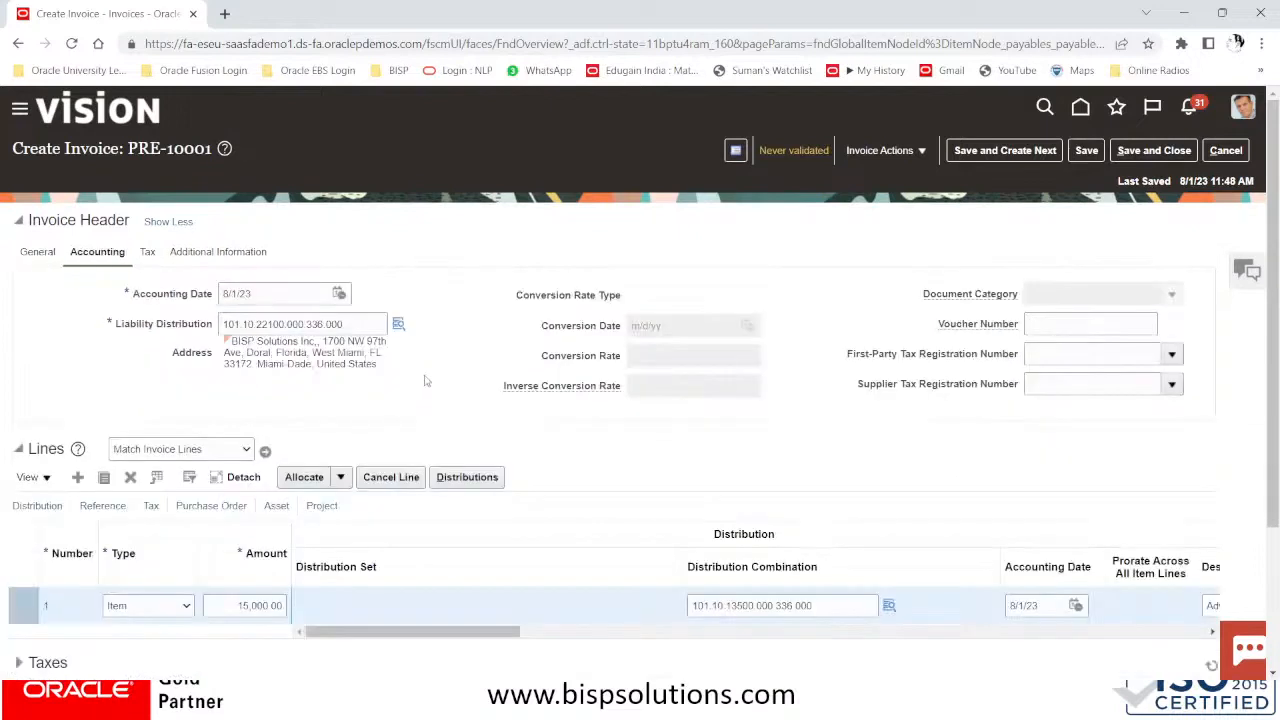
{"action": "left_click_drag", "start_coordinate": [370, 327], "coordinate": [224, 328]}
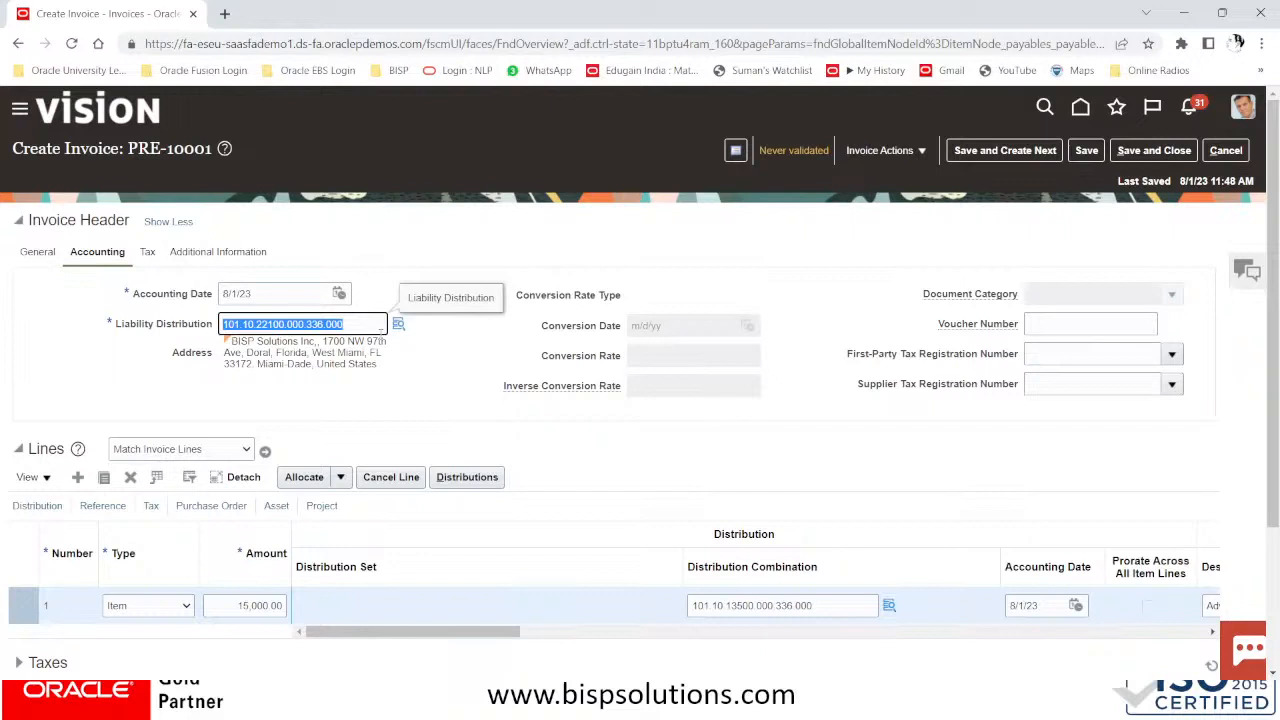
{"action": "left_click", "coordinate": [914, 152]}
{"action": "left_click", "coordinate": [793, 151]}
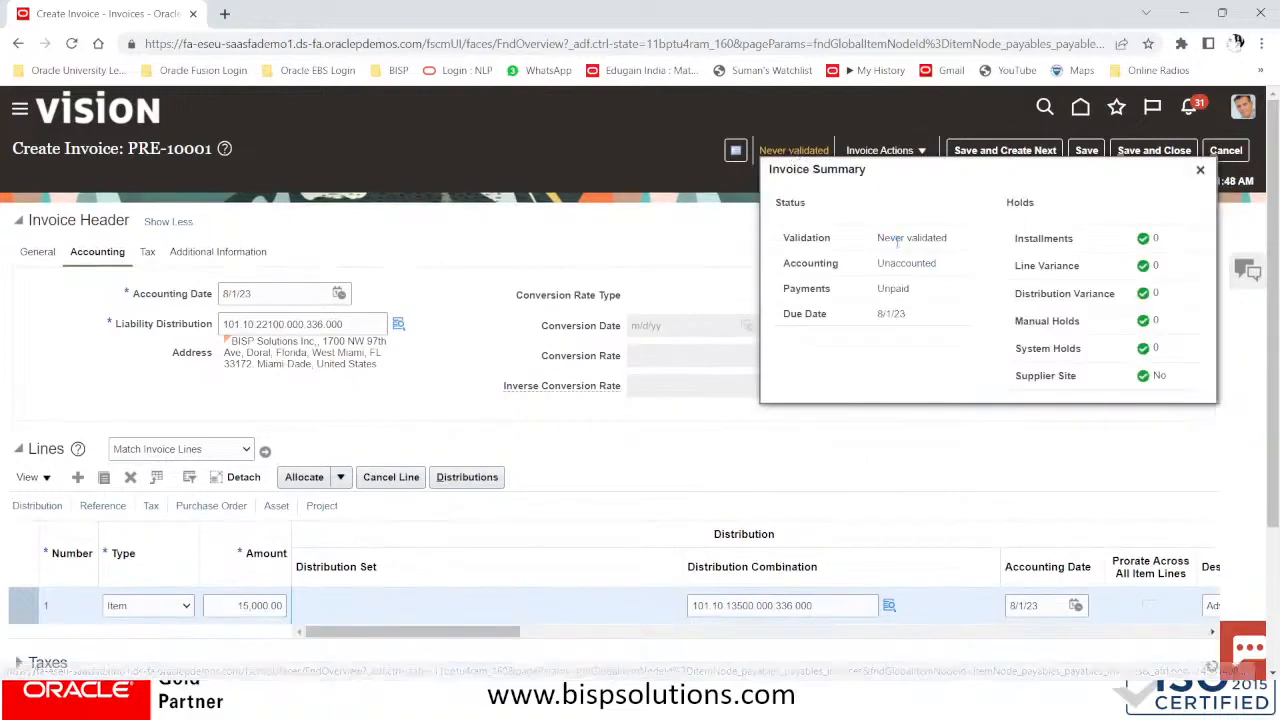
{"action": "left_click", "coordinate": [916, 151]}
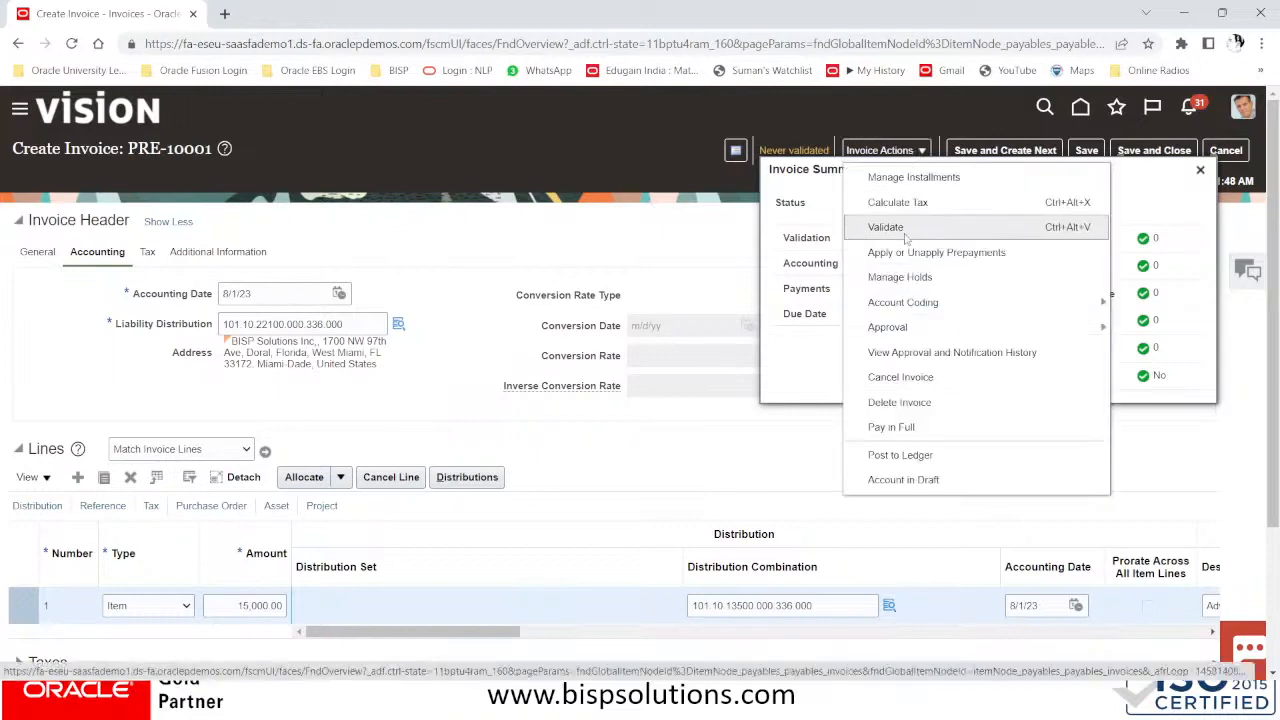
{"action": "left_click", "coordinate": [632, 206]}
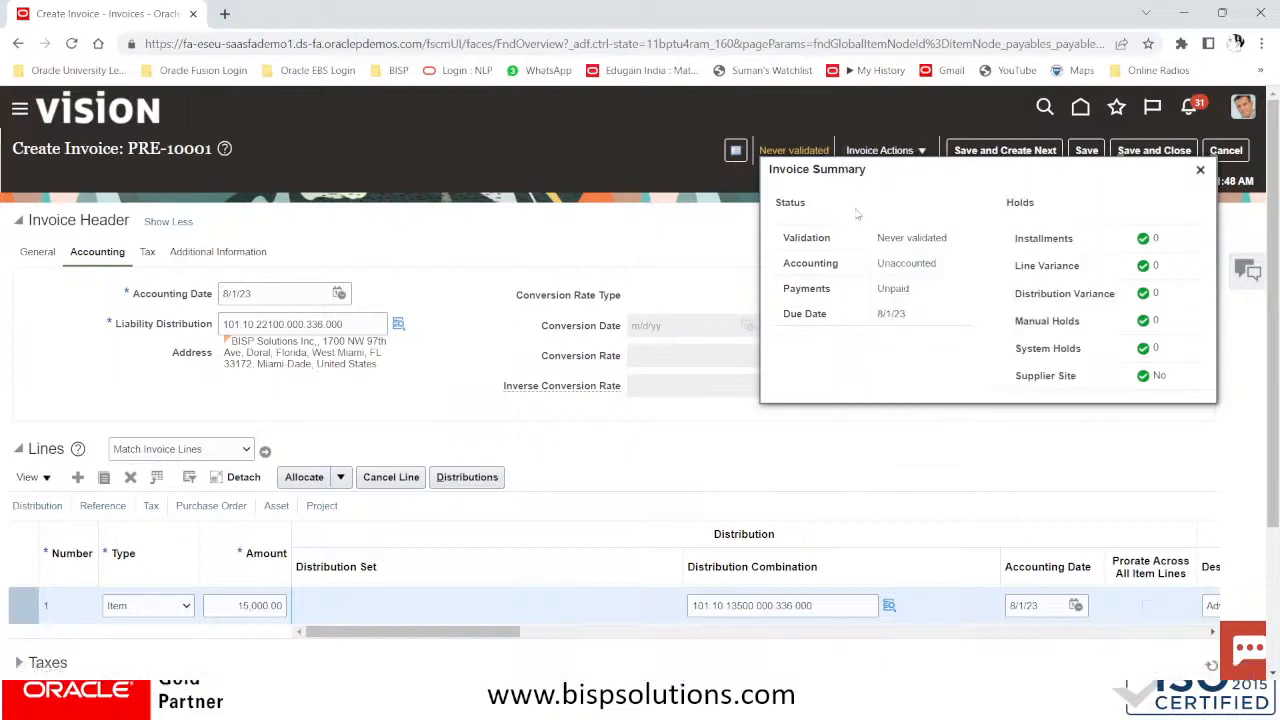
{"action": "left_click", "coordinate": [1200, 169]}
Validate the invoice, check its status in the invoice summary, and return to the general header details.
{"action": "left_click", "coordinate": [921, 152]}
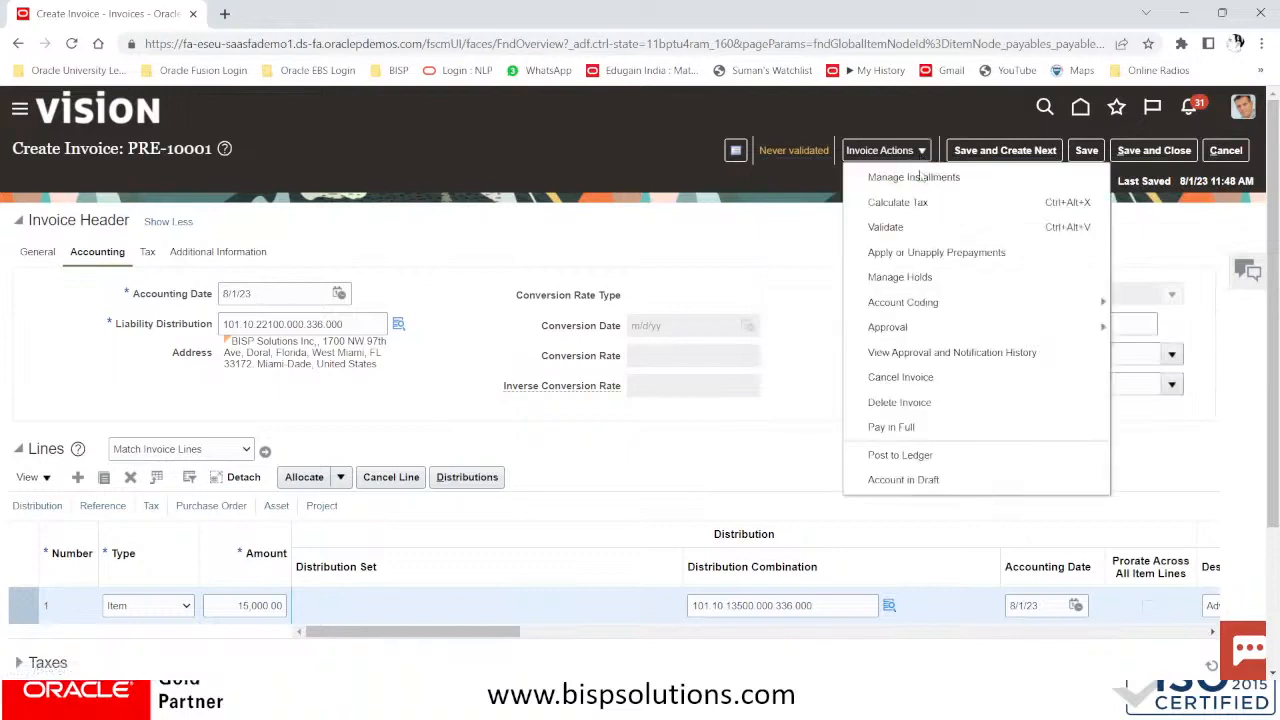
{"action": "left_click", "coordinate": [886, 227]}
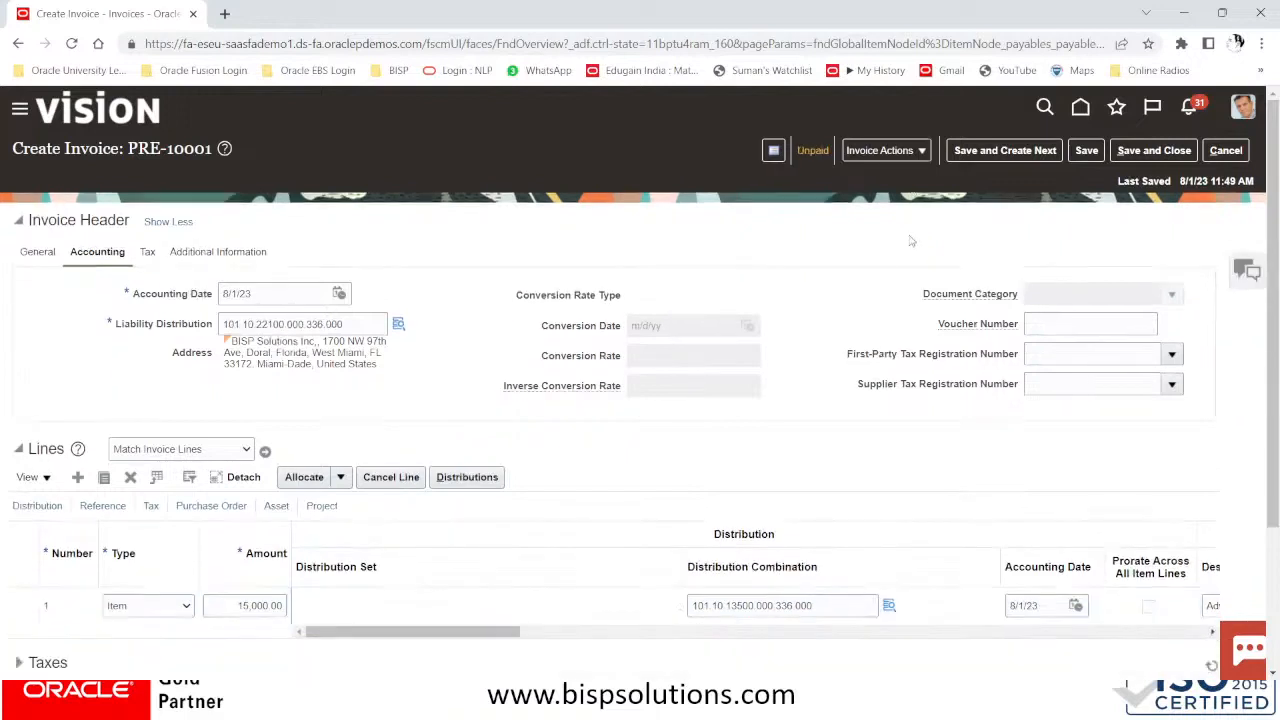
{"action": "left_click", "coordinate": [816, 153]}
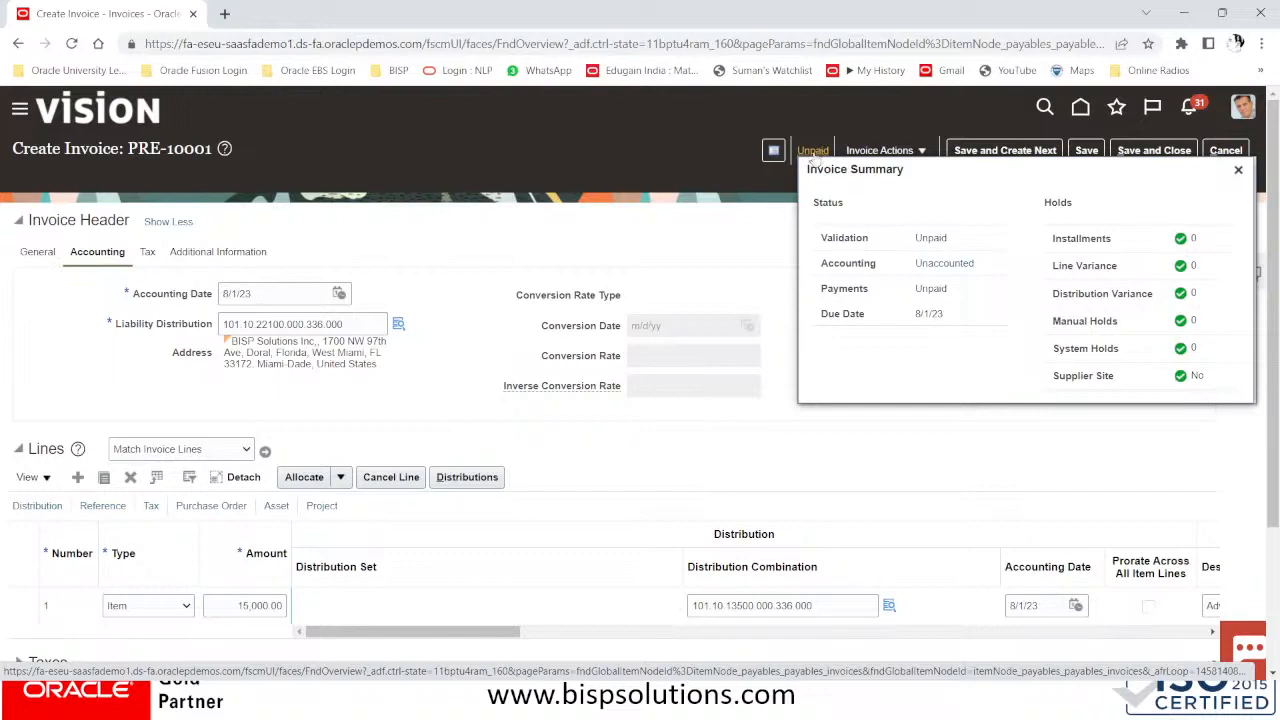
{"action": "left_click", "coordinate": [34, 252]}
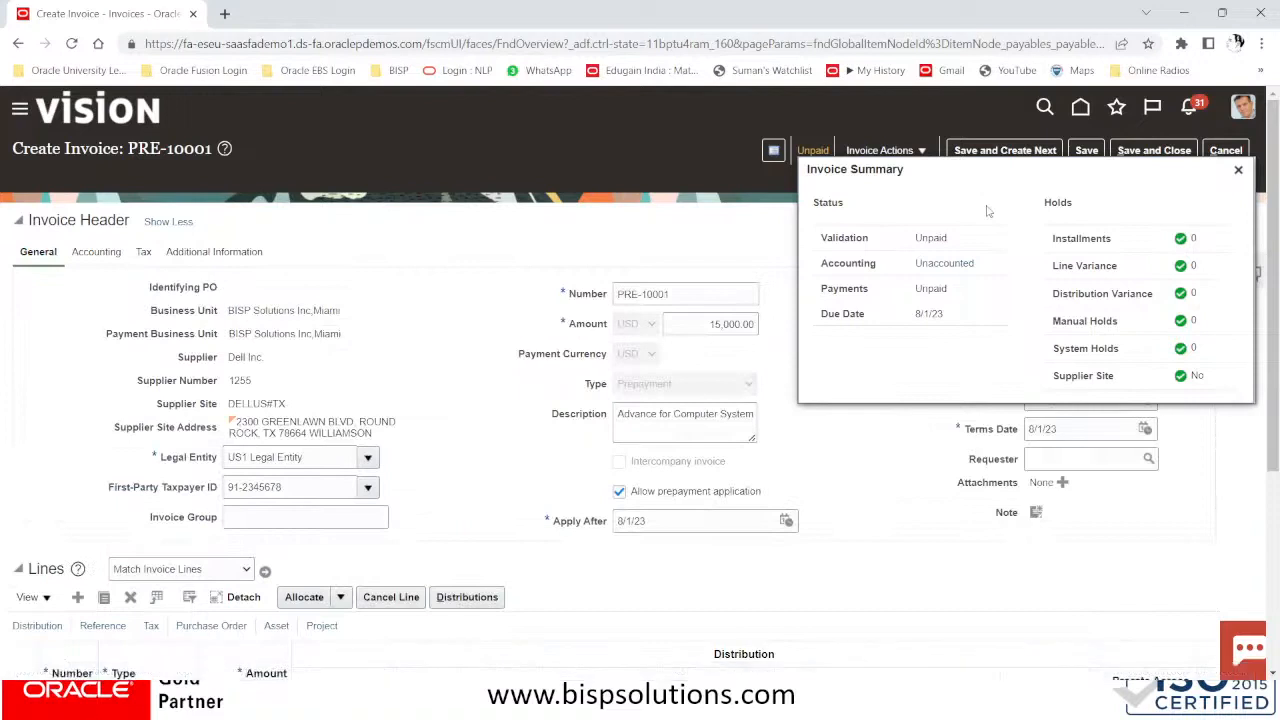
{"action": "left_click", "coordinate": [1238, 170]}
Check the payment method in the invoice's installments, and save and close them.
{"action": "left_click", "coordinate": [902, 152]}
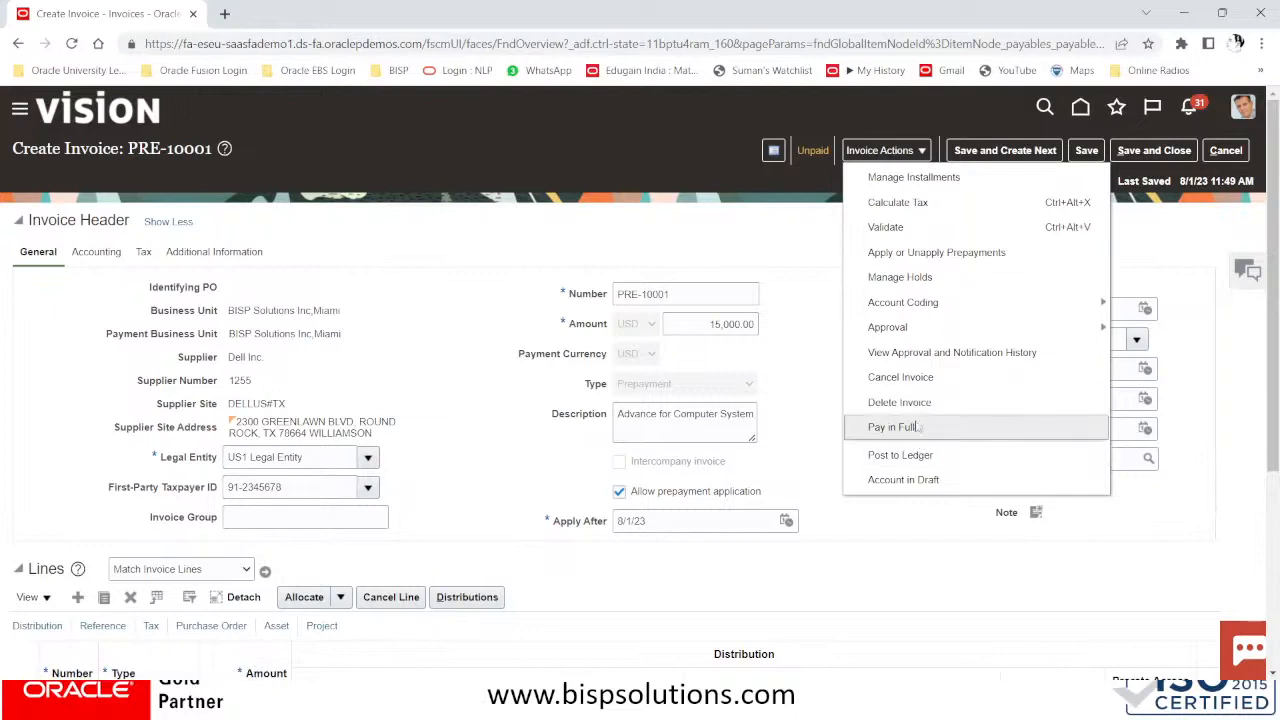
{"action": "left_click", "coordinate": [895, 174]}
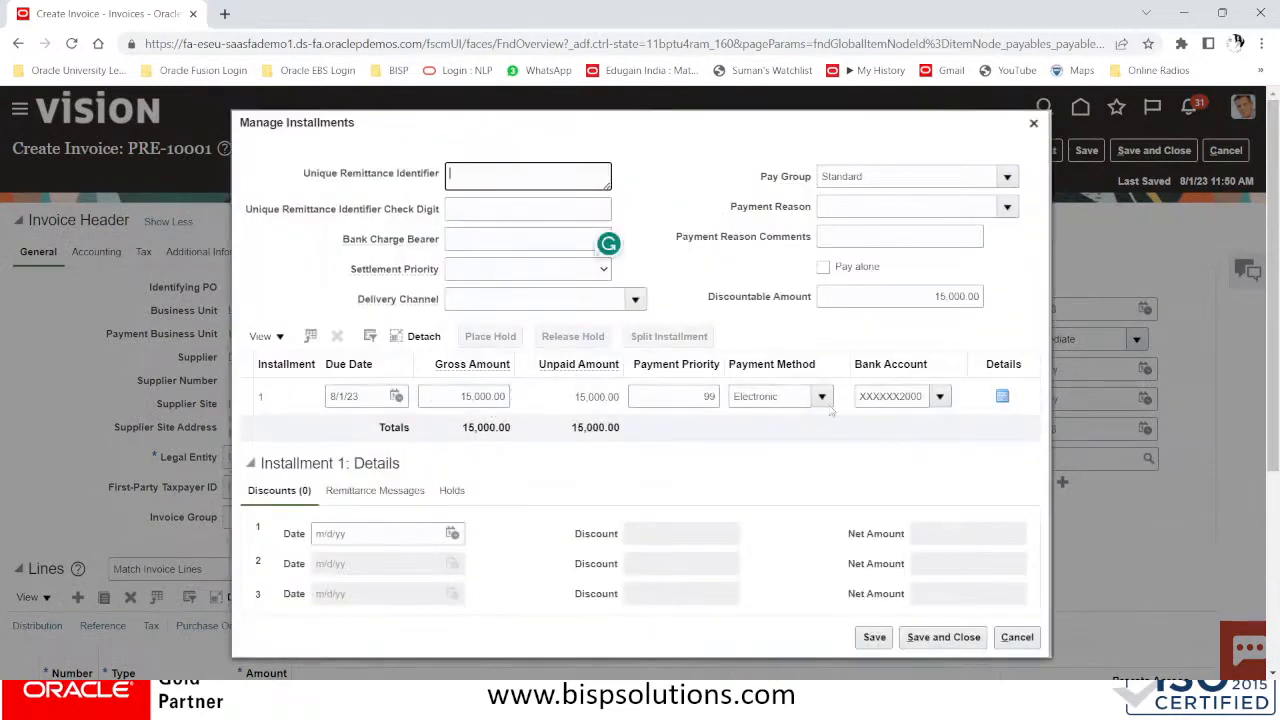
{"action": "left_click", "coordinate": [780, 397]}
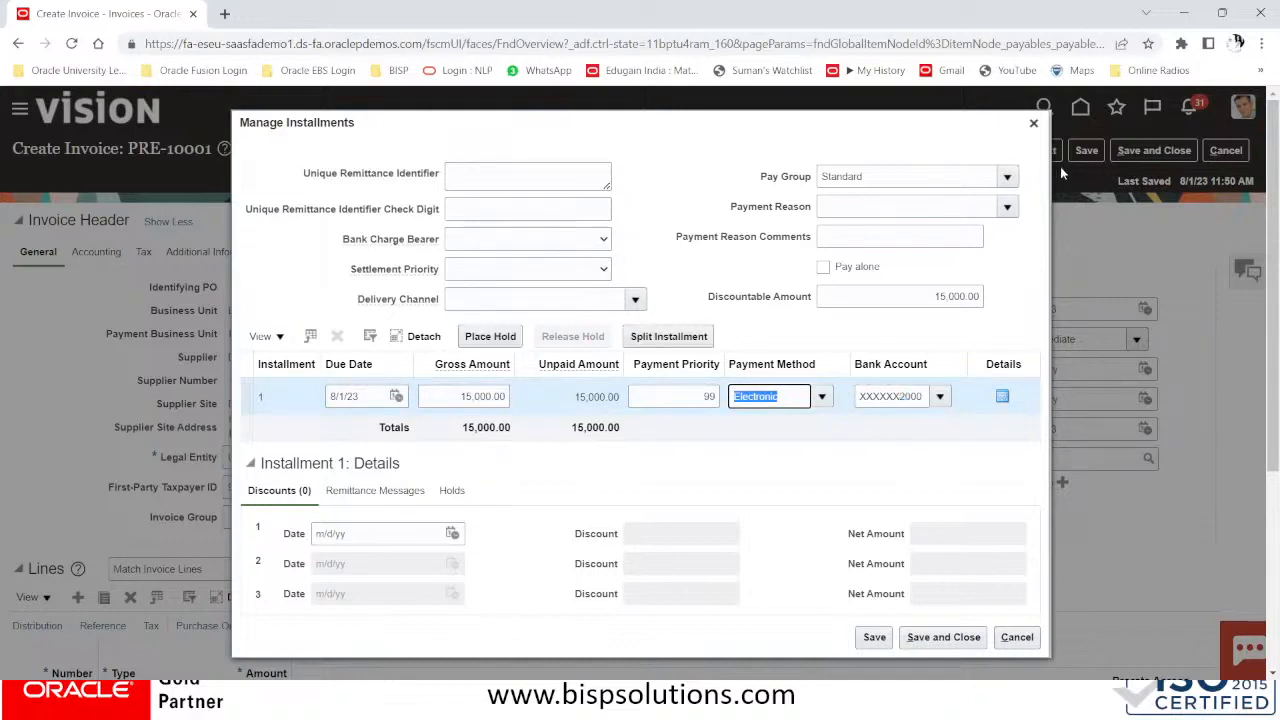
{"action": "left_click", "coordinate": [937, 645]}
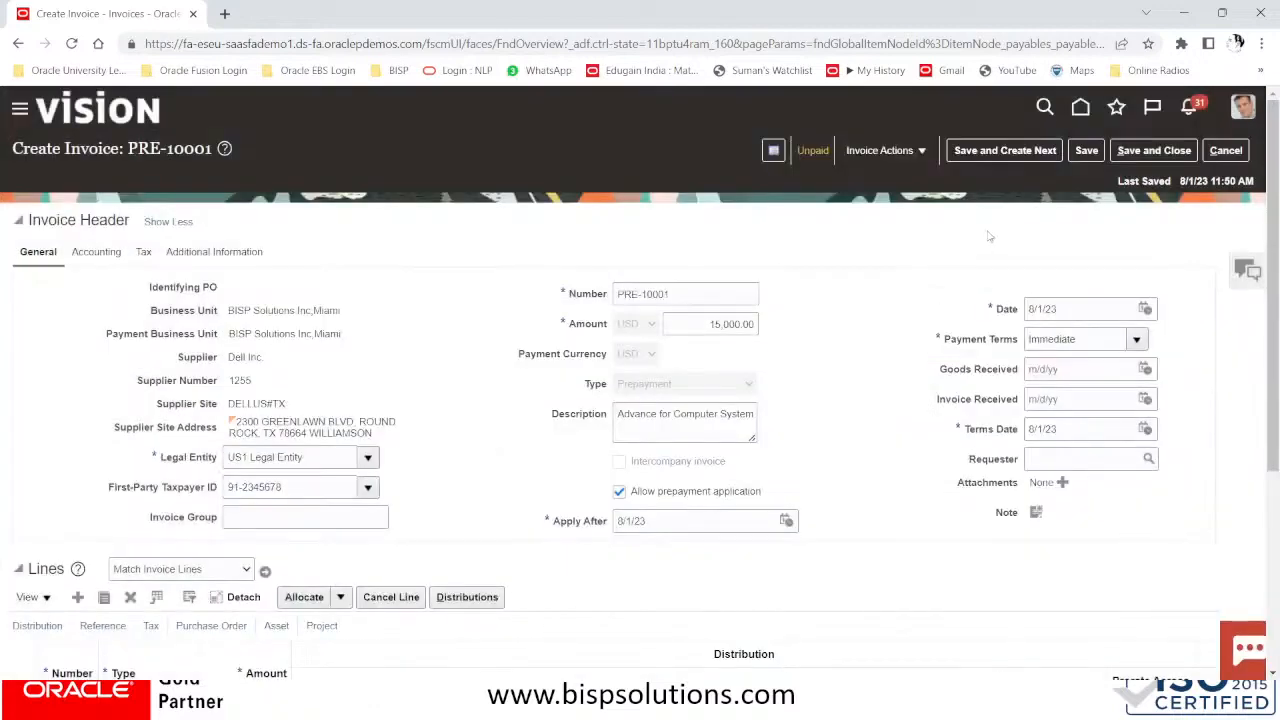
Start paying the invoice in full and choose the BofA bank account for the payment.
{"action": "left_click", "coordinate": [882, 150]}
{"action": "left_click", "coordinate": [893, 427]}
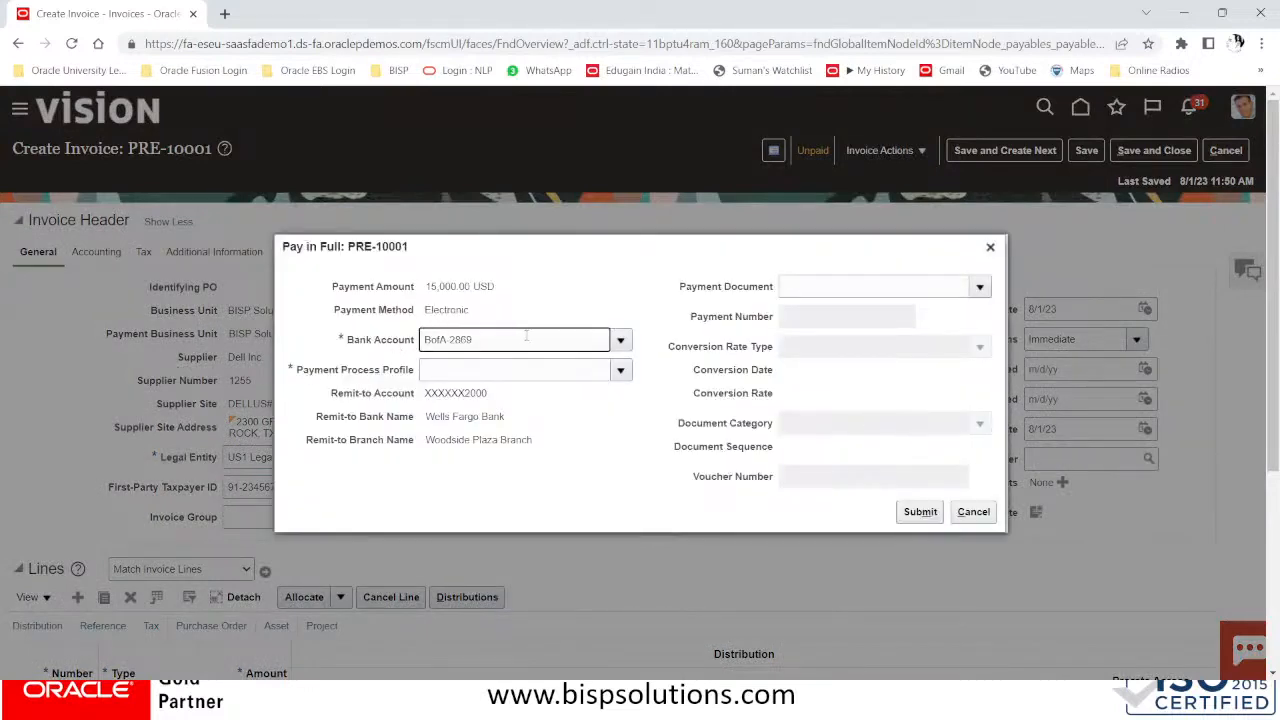
{"action": "left_click", "coordinate": [620, 340]}
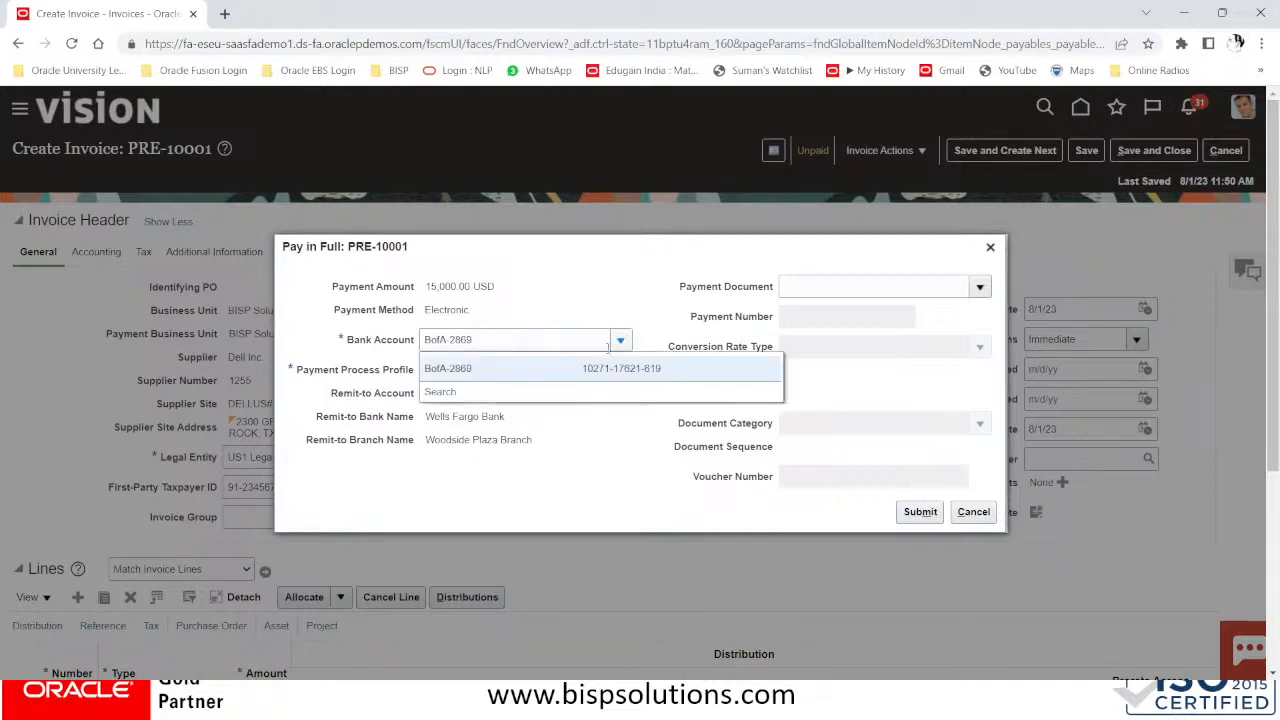
{"action": "left_click", "coordinate": [549, 372]}
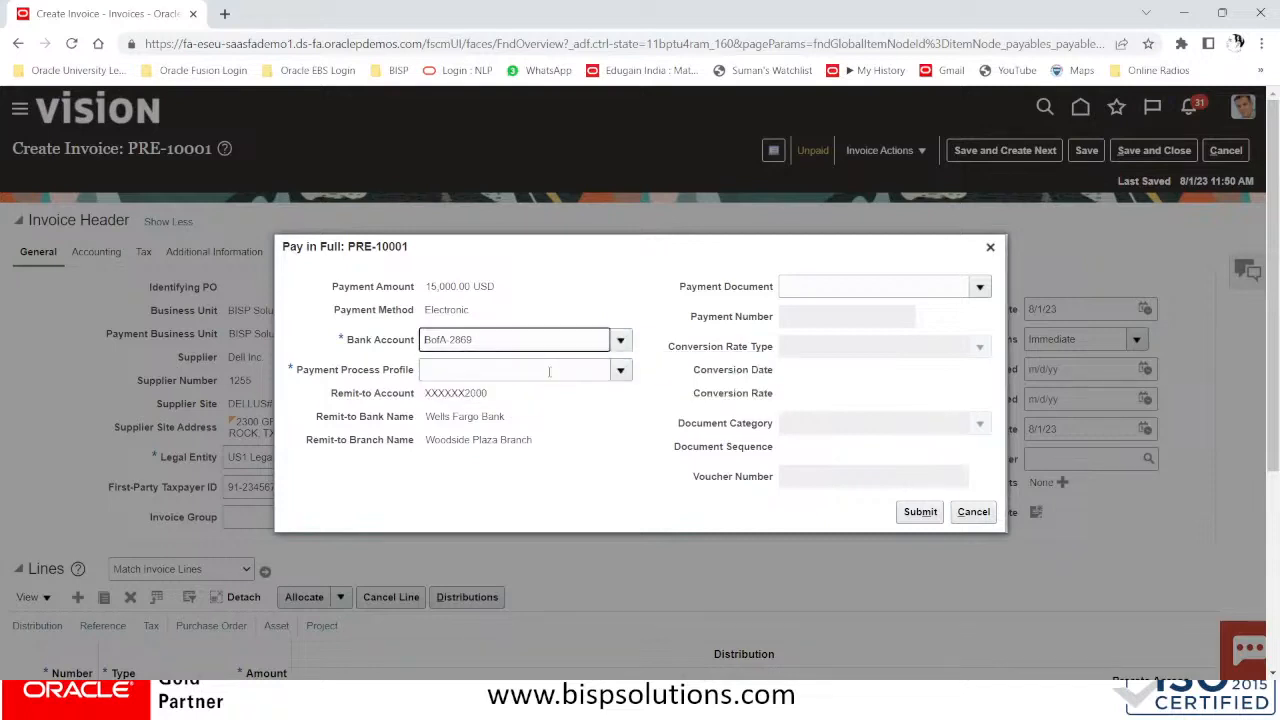
Set the payment process profile to EDIFACT PAYMUL and check the supplier's remit-to bank and account.
{"action": "left_click", "coordinate": [454, 368]}
{"action": "left_click", "coordinate": [620, 370]}
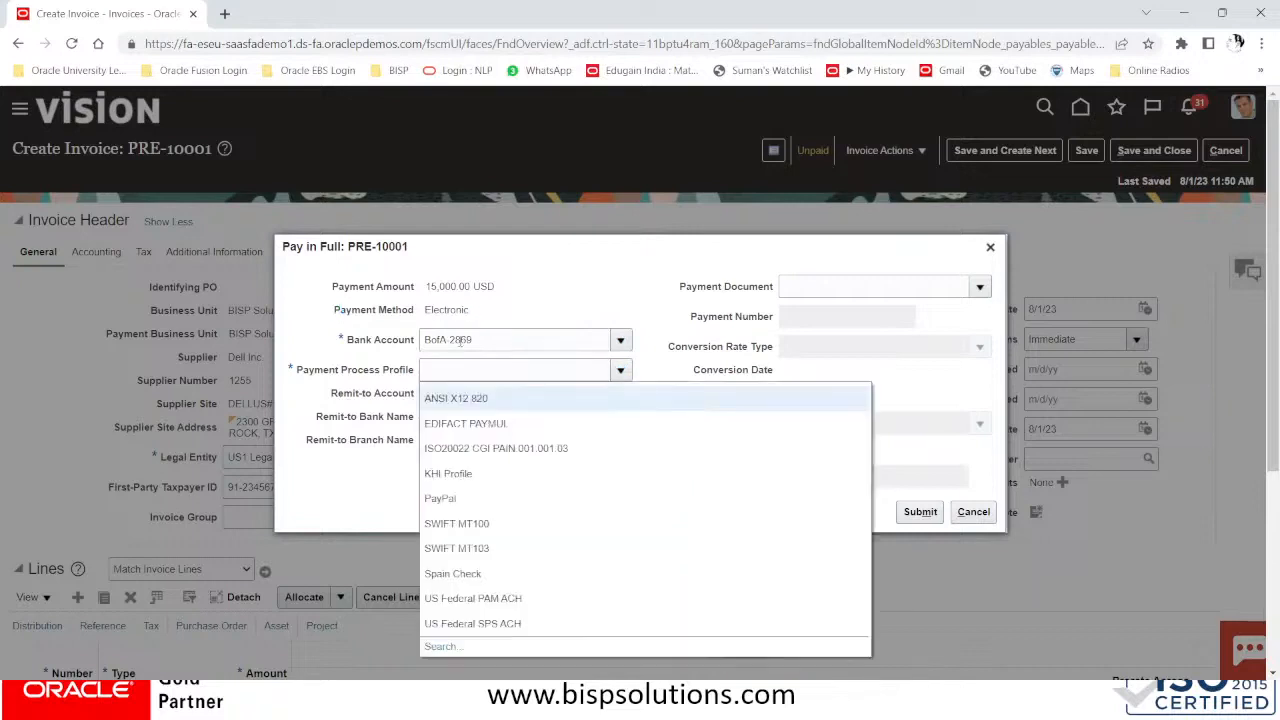
{"action": "left_click", "coordinate": [458, 422]}
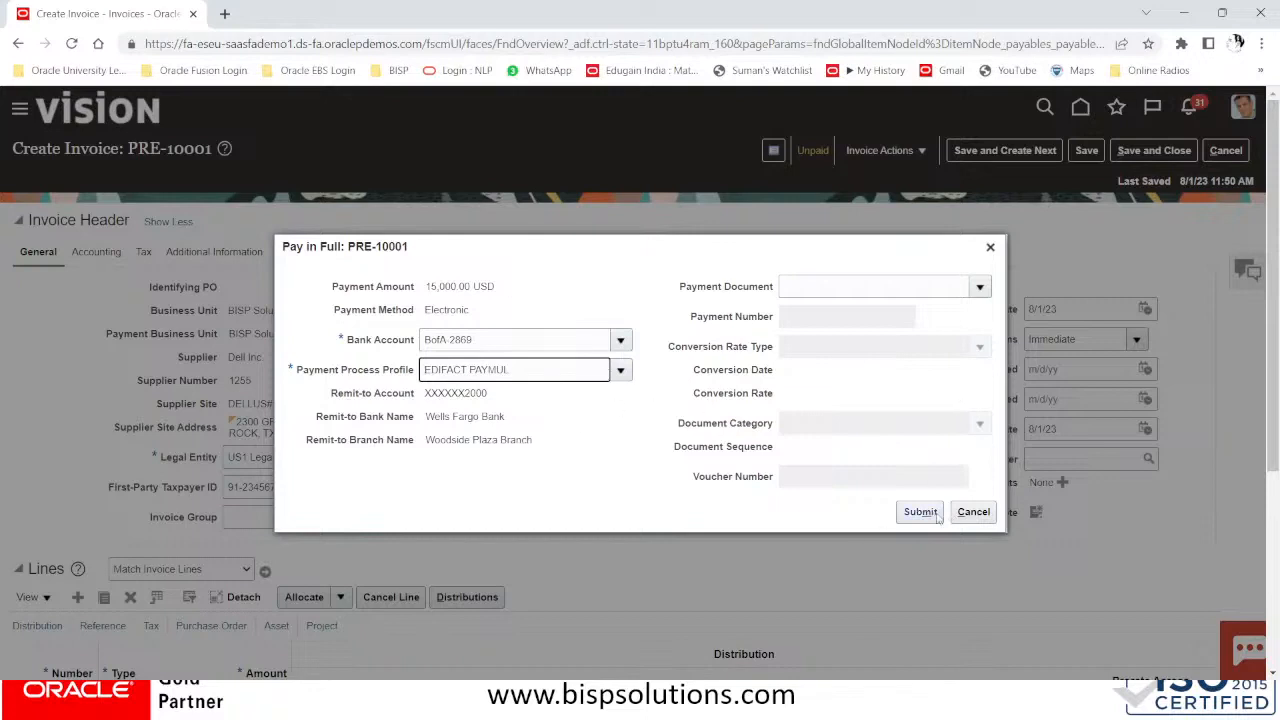
{"action": "left_click_drag", "start_coordinate": [506, 417], "coordinate": [424, 423]}
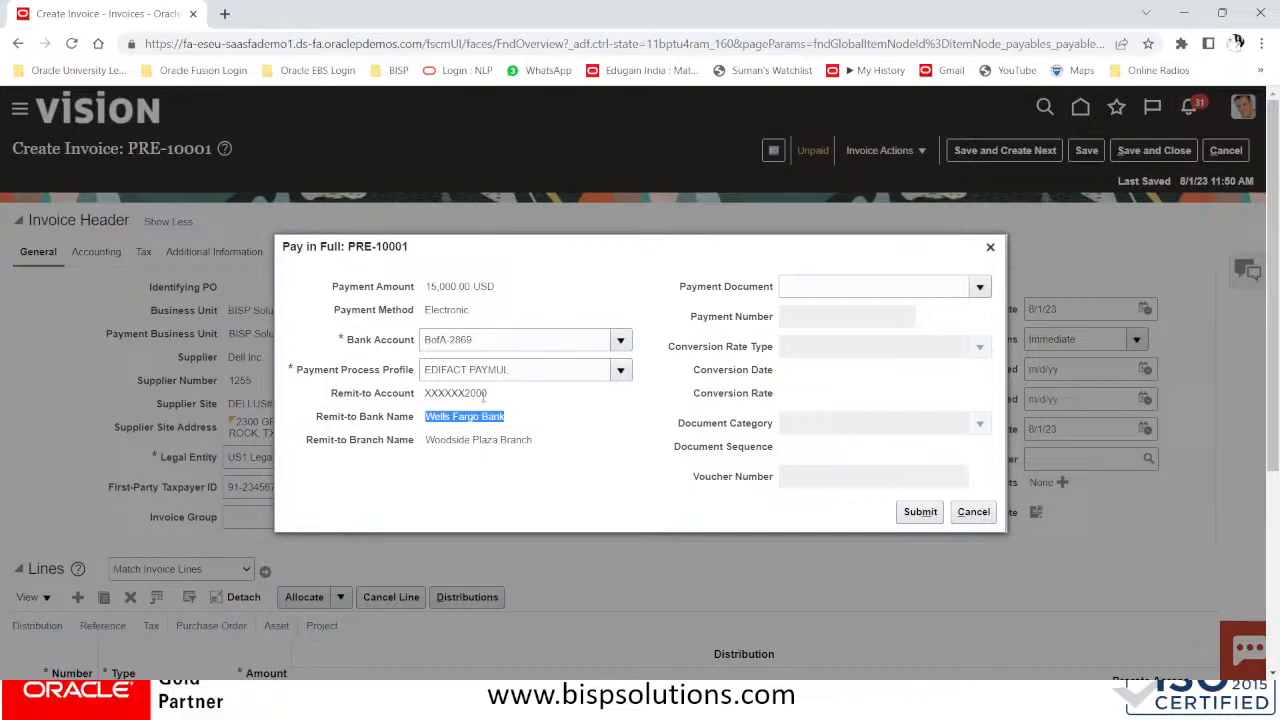
{"action": "left_click_drag", "start_coordinate": [496, 399], "coordinate": [420, 400]}
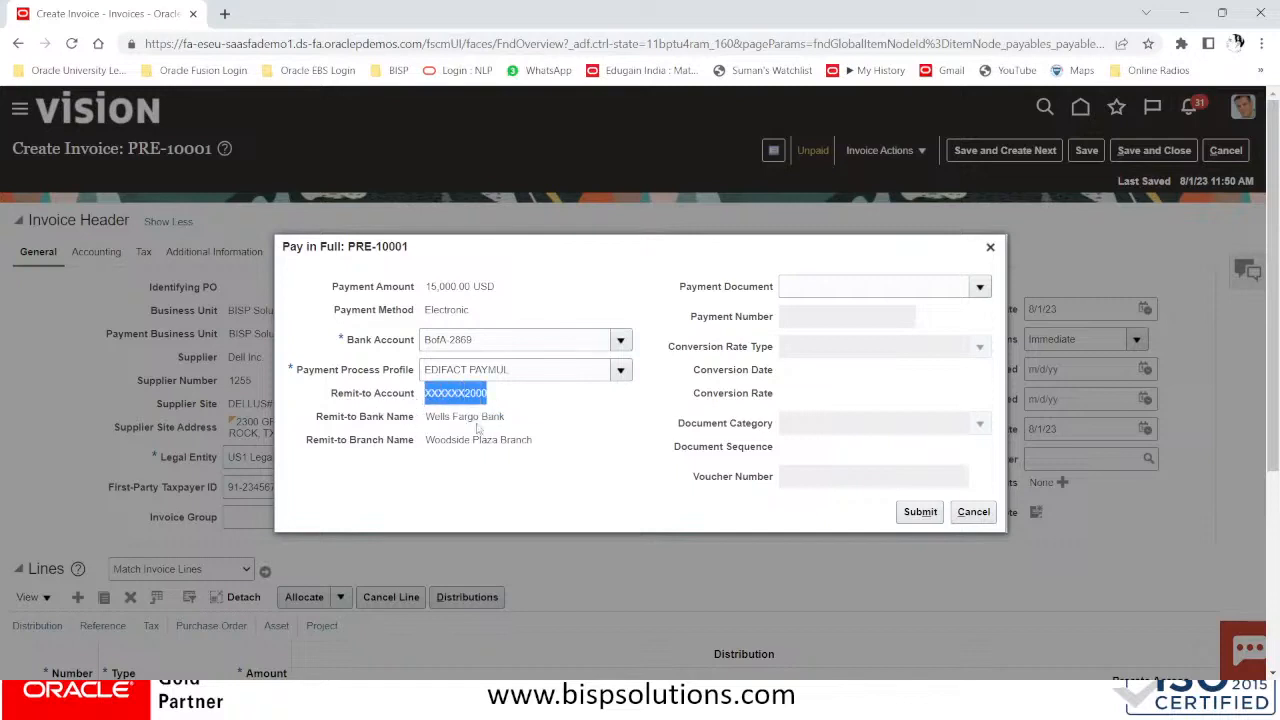
Check the supplier's remit-to bank and branch names, submit the full payment of the prepayment invoice, and close the confirmation.
{"action": "left_click_drag", "start_coordinate": [508, 420], "coordinate": [421, 424]}
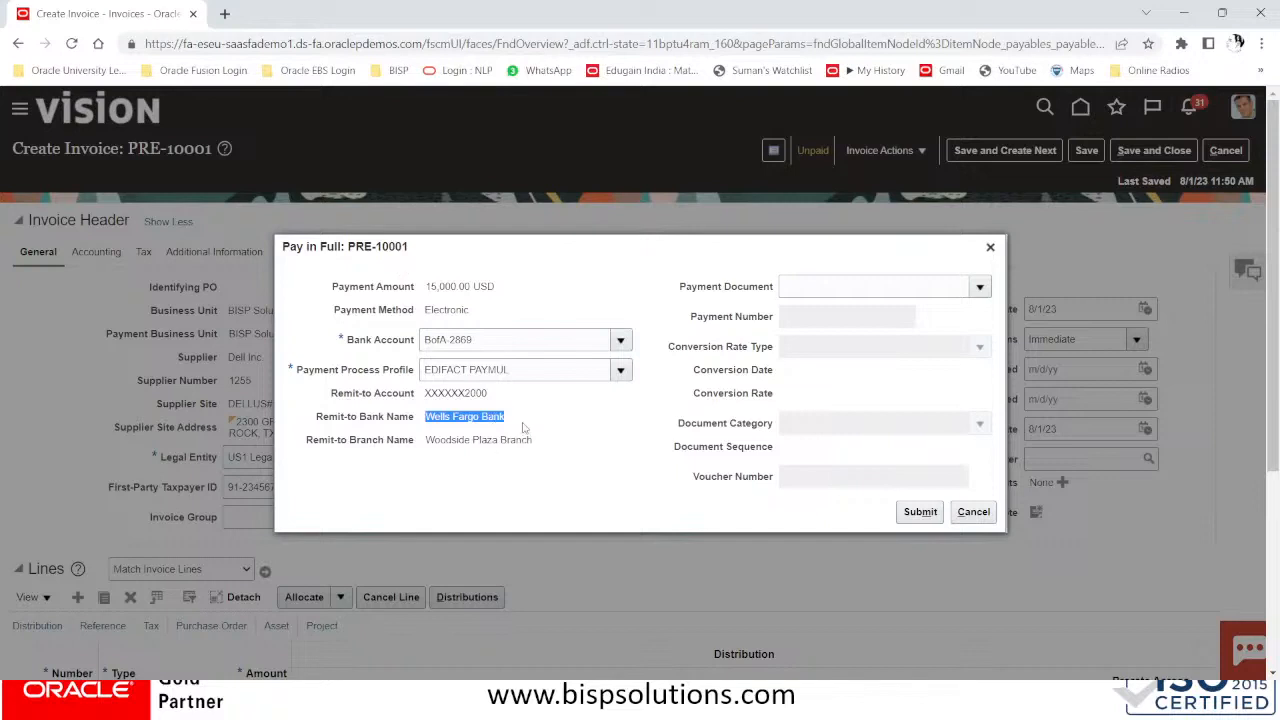
{"action": "left_click_drag", "start_coordinate": [533, 441], "coordinate": [421, 452]}
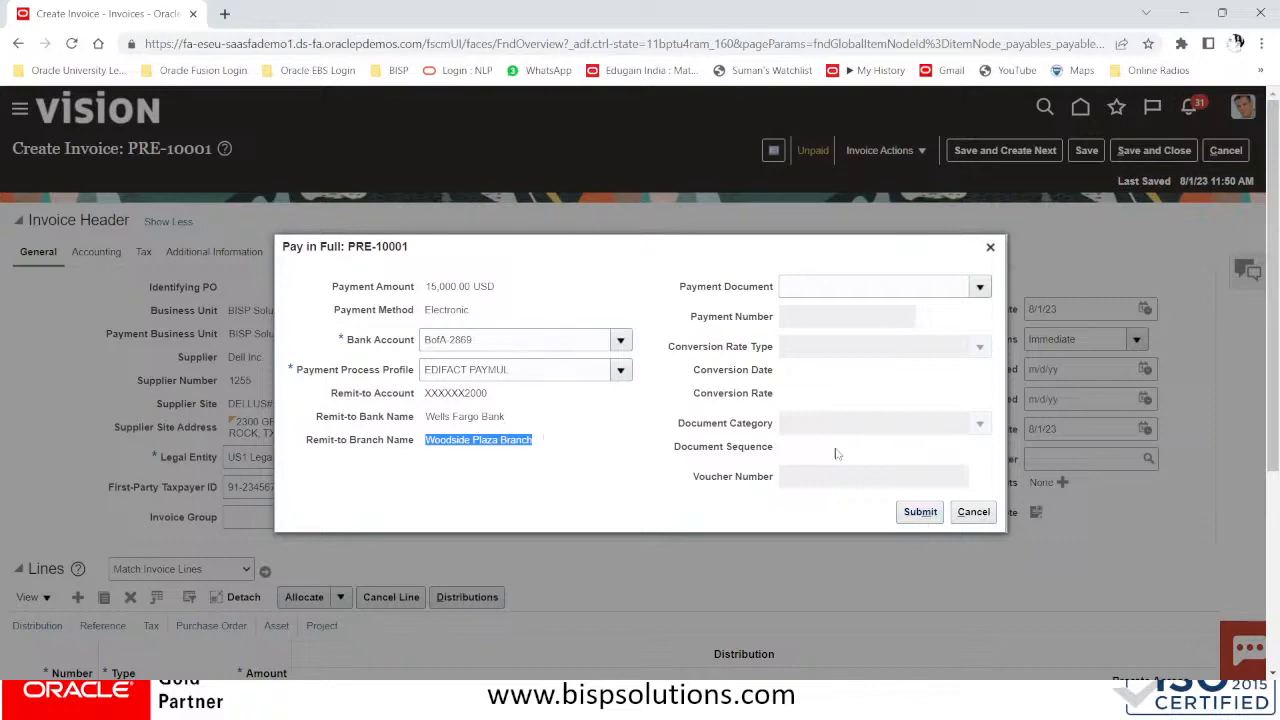
{"action": "left_click", "coordinate": [929, 513]}
{"action": "left_click", "coordinate": [931, 513]}
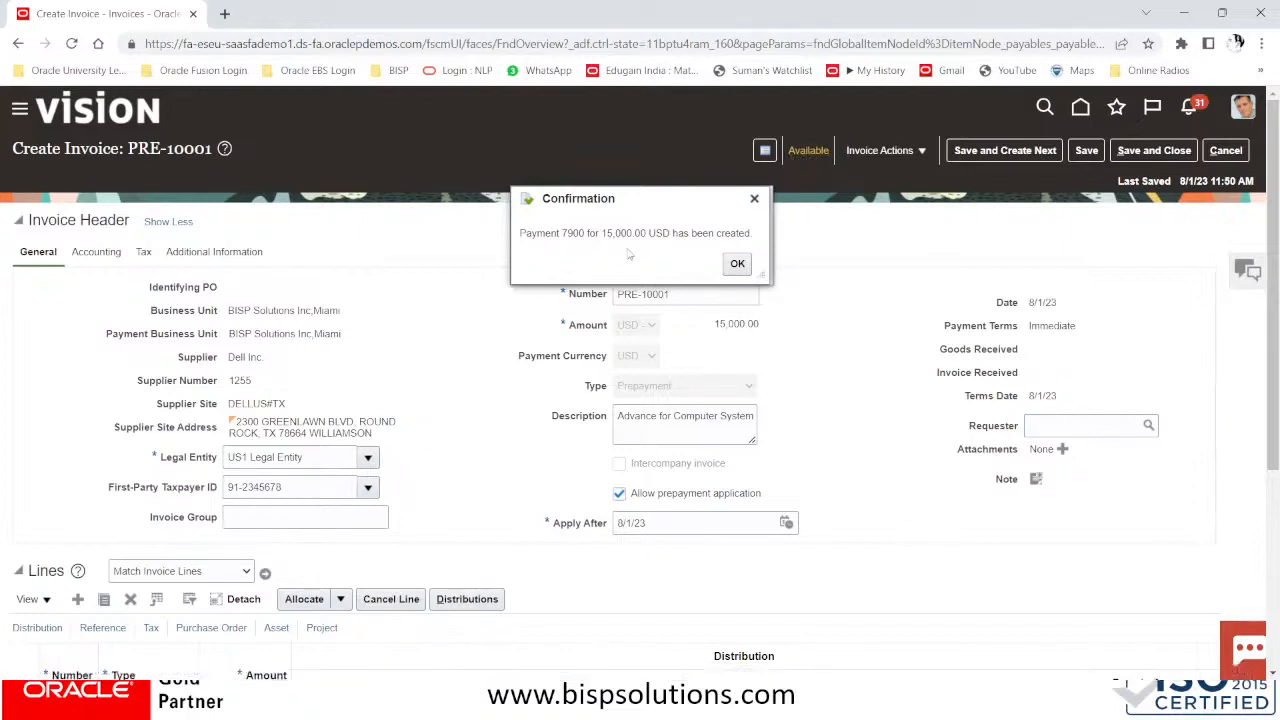
{"action": "left_click", "coordinate": [736, 265]}
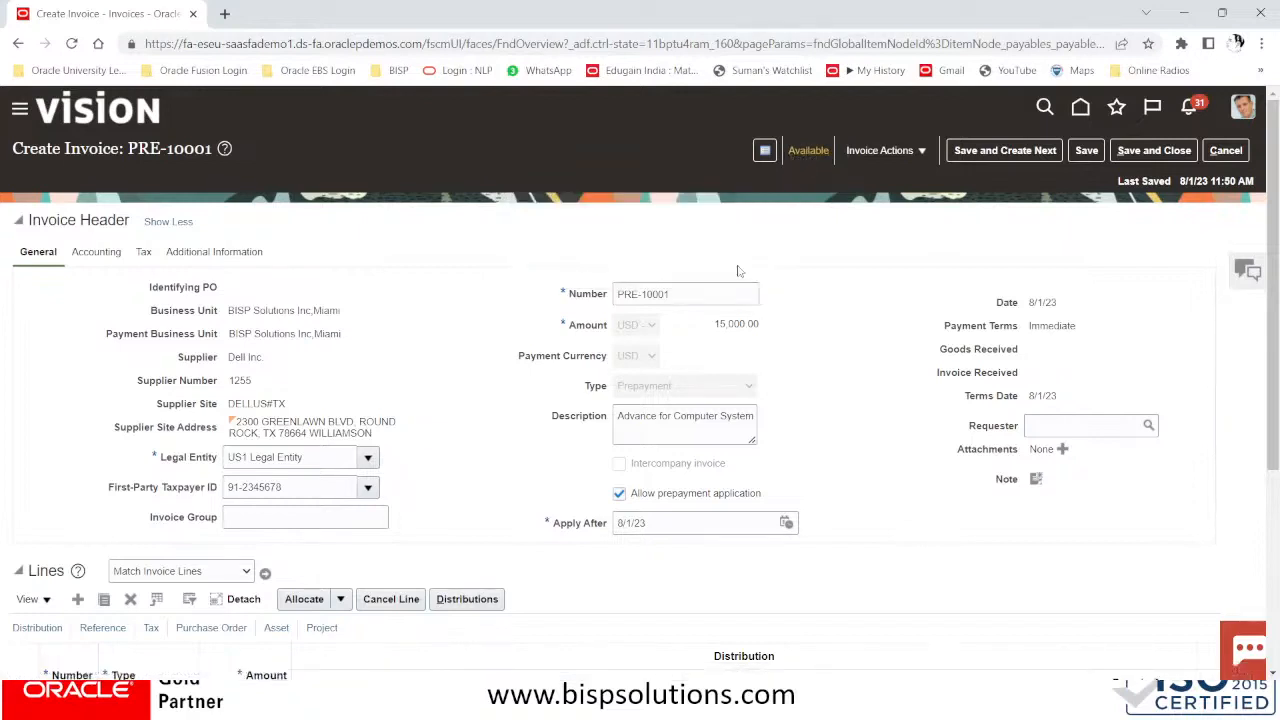
Check the paid prepayment's status summary, lines and totals, and save and close the invoice.
{"action": "left_click", "coordinate": [808, 150]}
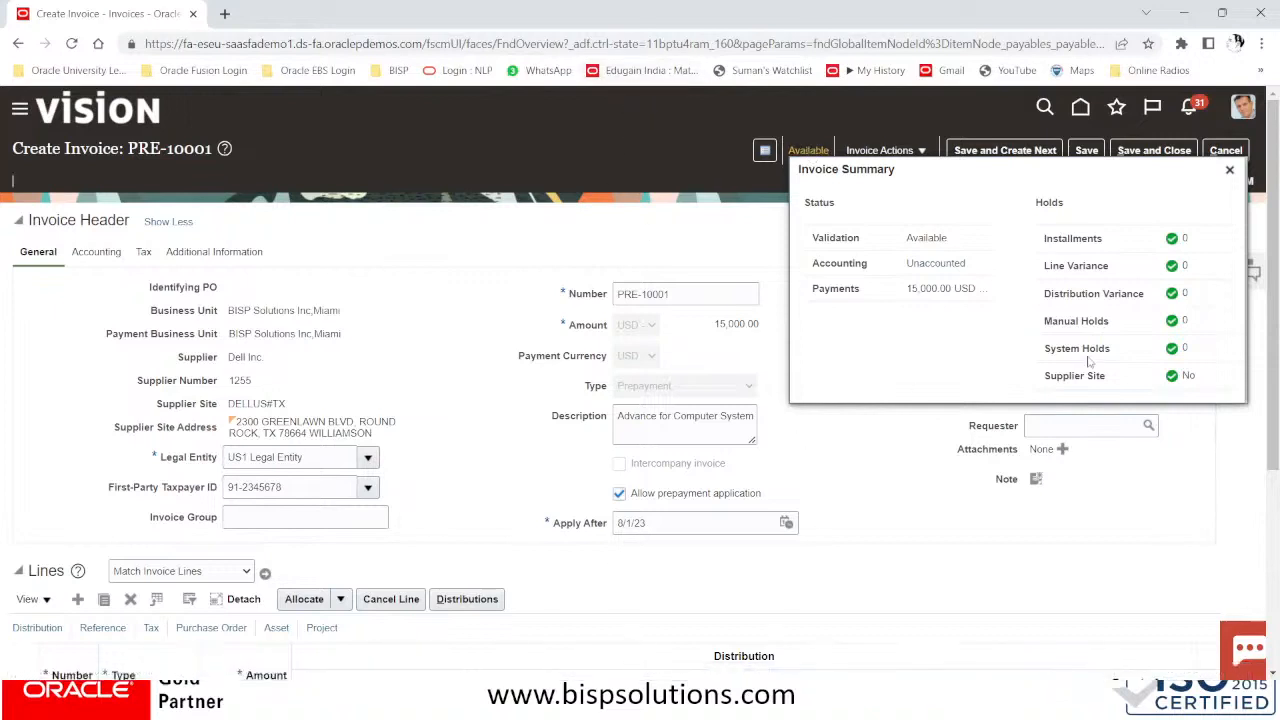
{"action": "left_click", "coordinate": [1230, 169]}
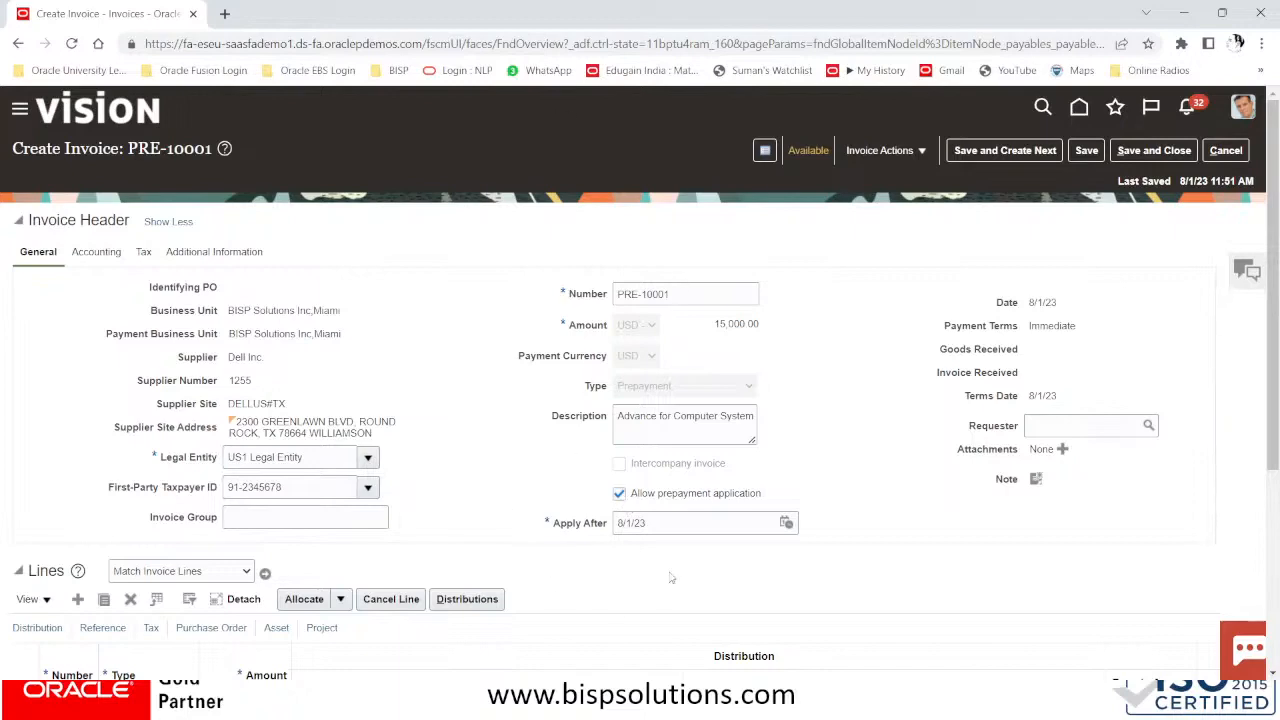
{"action": "scroll", "coordinate": [640, 520], "scroll_direction": "down", "scroll_amount": 3}
{"action": "scroll", "coordinate": [644, 529], "scroll_direction": "down", "scroll_amount": 1}
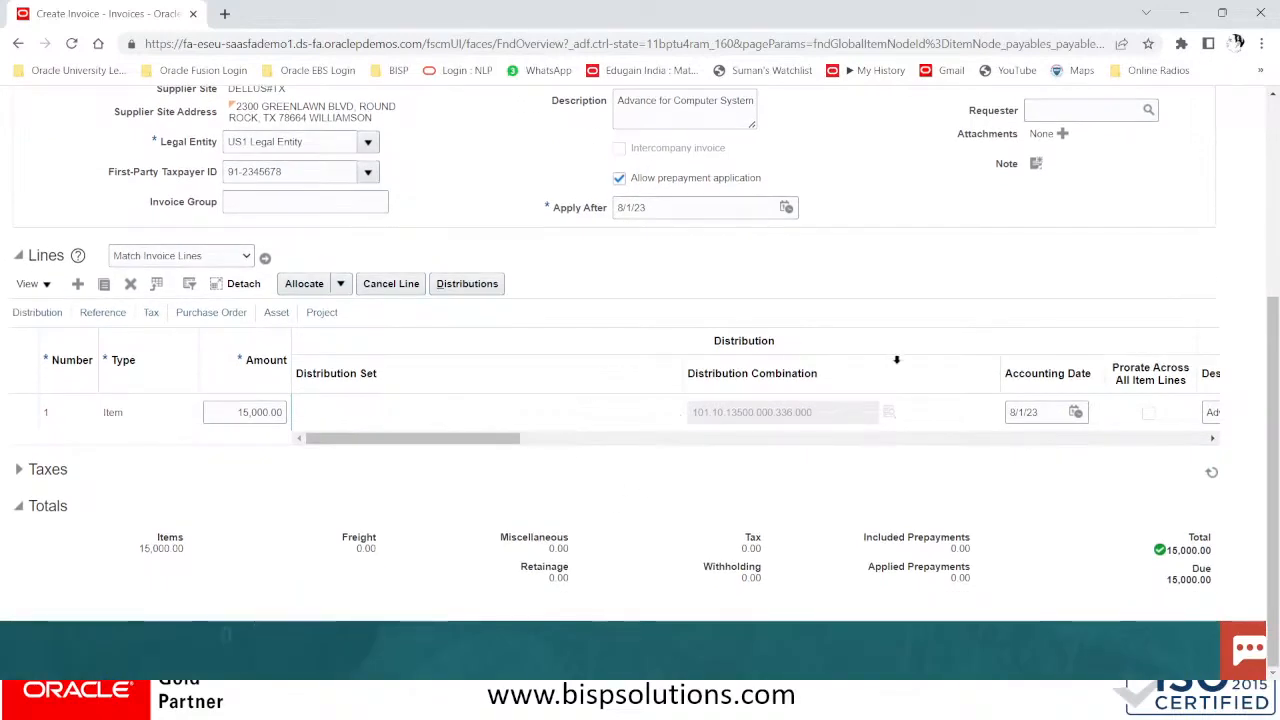
{"action": "scroll", "coordinate": [937, 484], "scroll_direction": "up", "scroll_amount": 5}
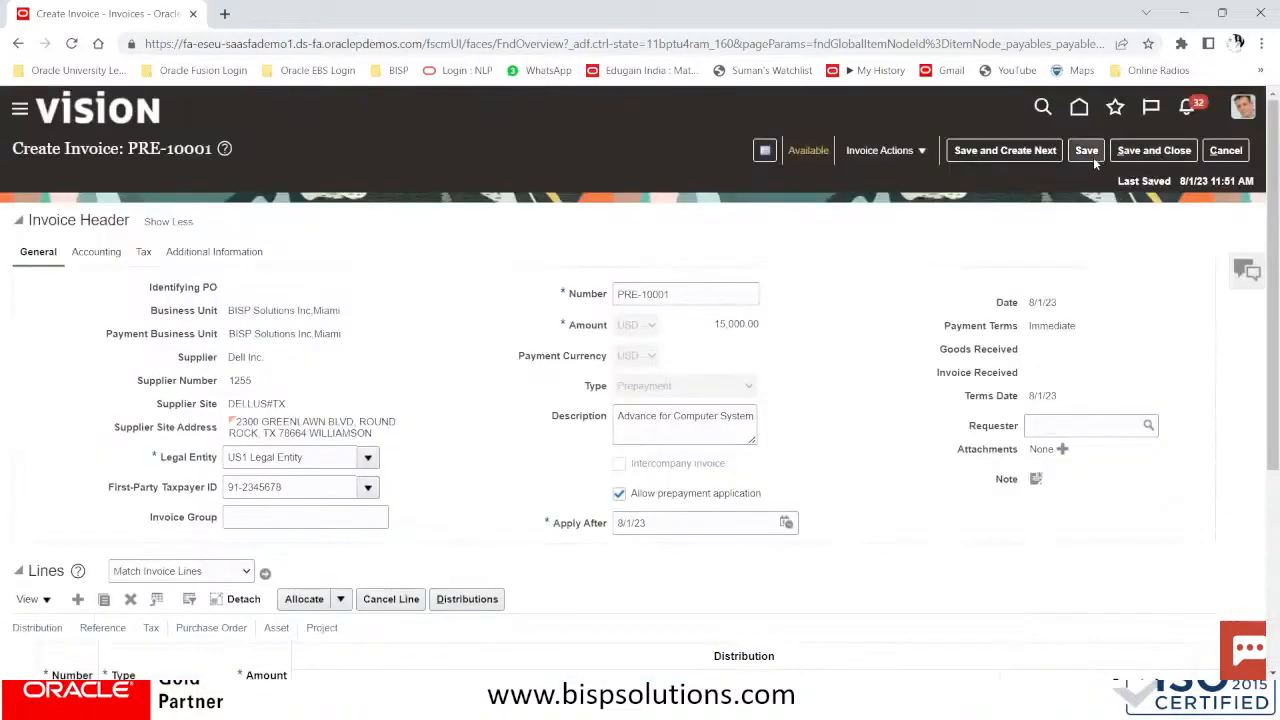
{"action": "left_click", "coordinate": [1153, 152]}
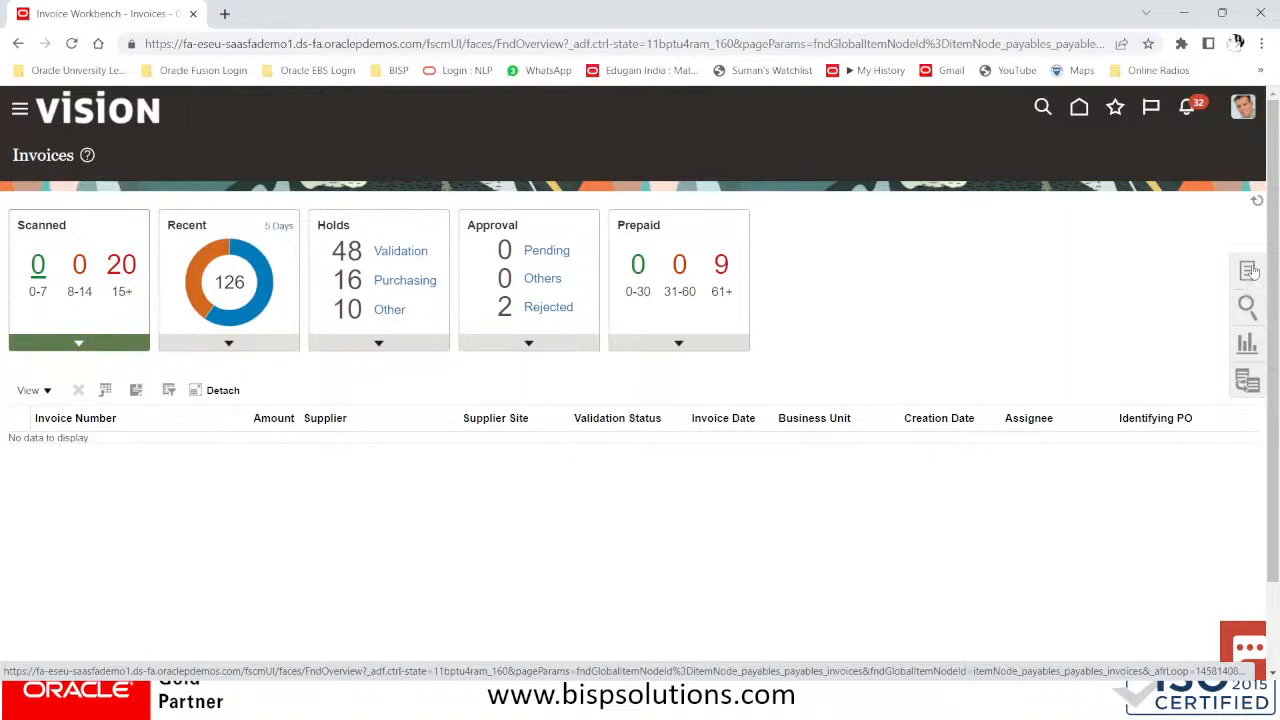
Start a new invoice and choose Dell Inc. as the supplier.
{"action": "left_click", "coordinate": [1250, 272]}
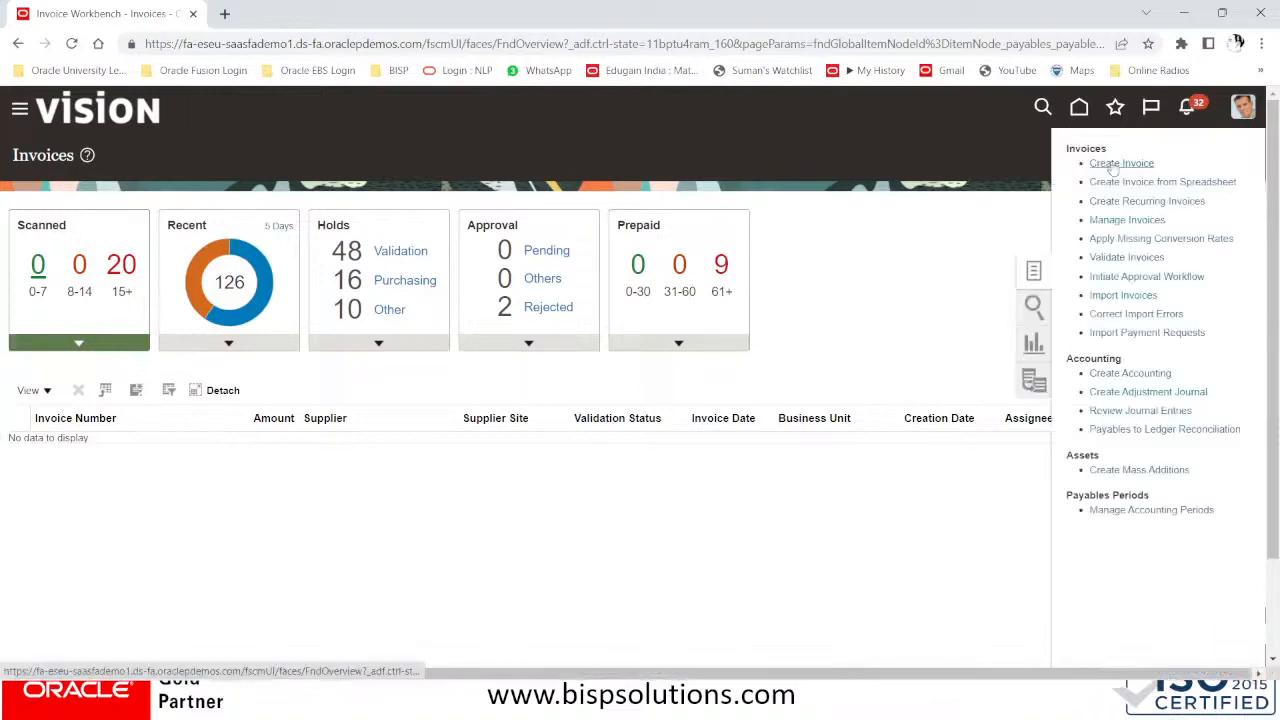
{"action": "left_click", "coordinate": [1111, 162]}
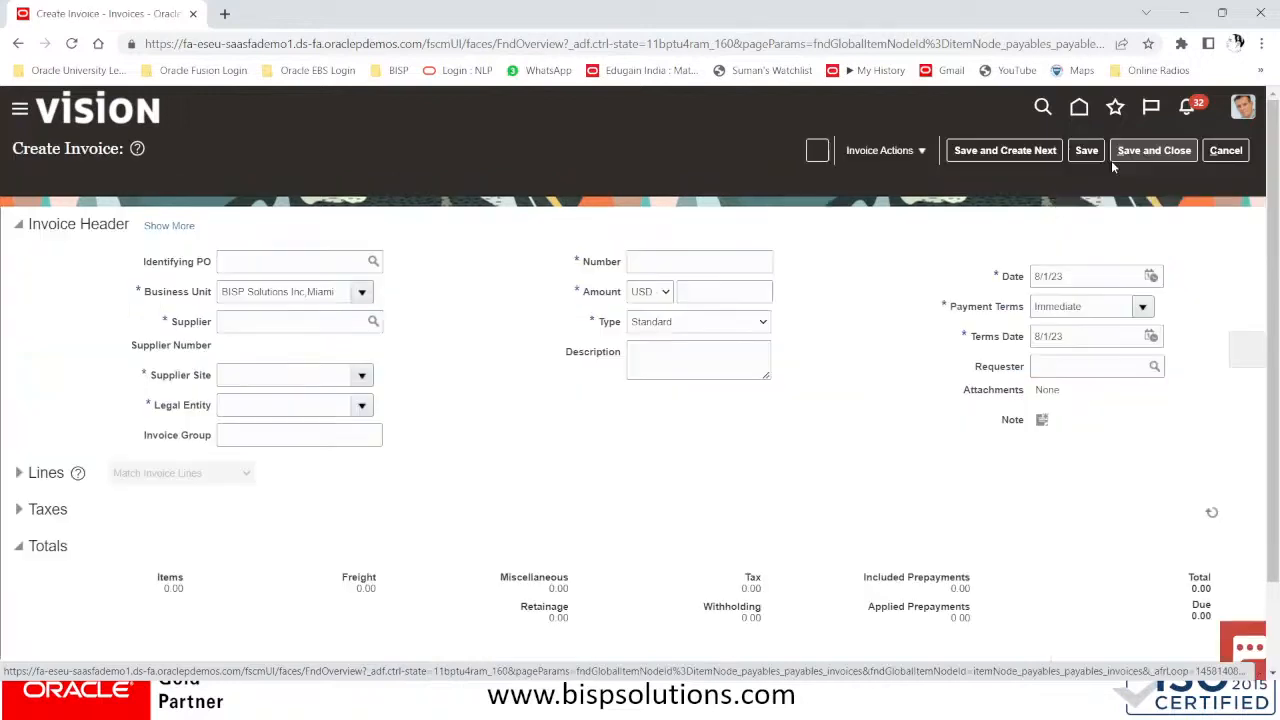
{"action": "left_click", "coordinate": [256, 320]}
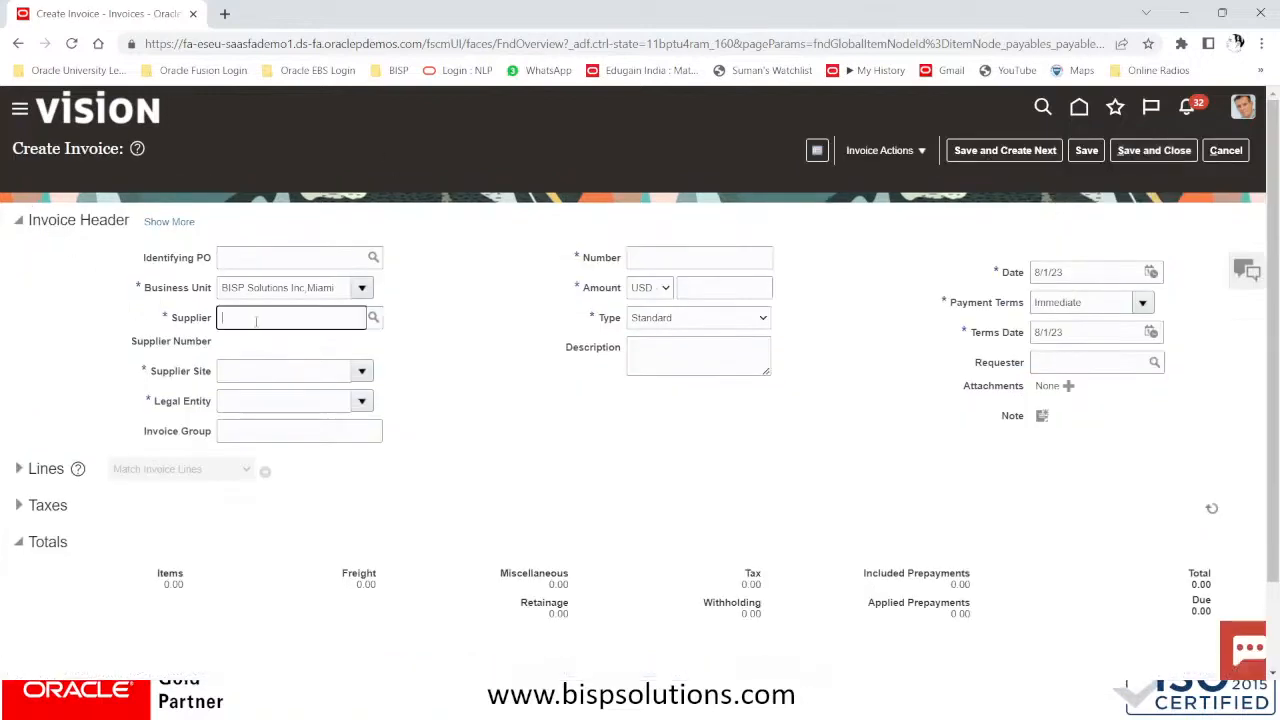
{"action": "type", "text": "dell"}
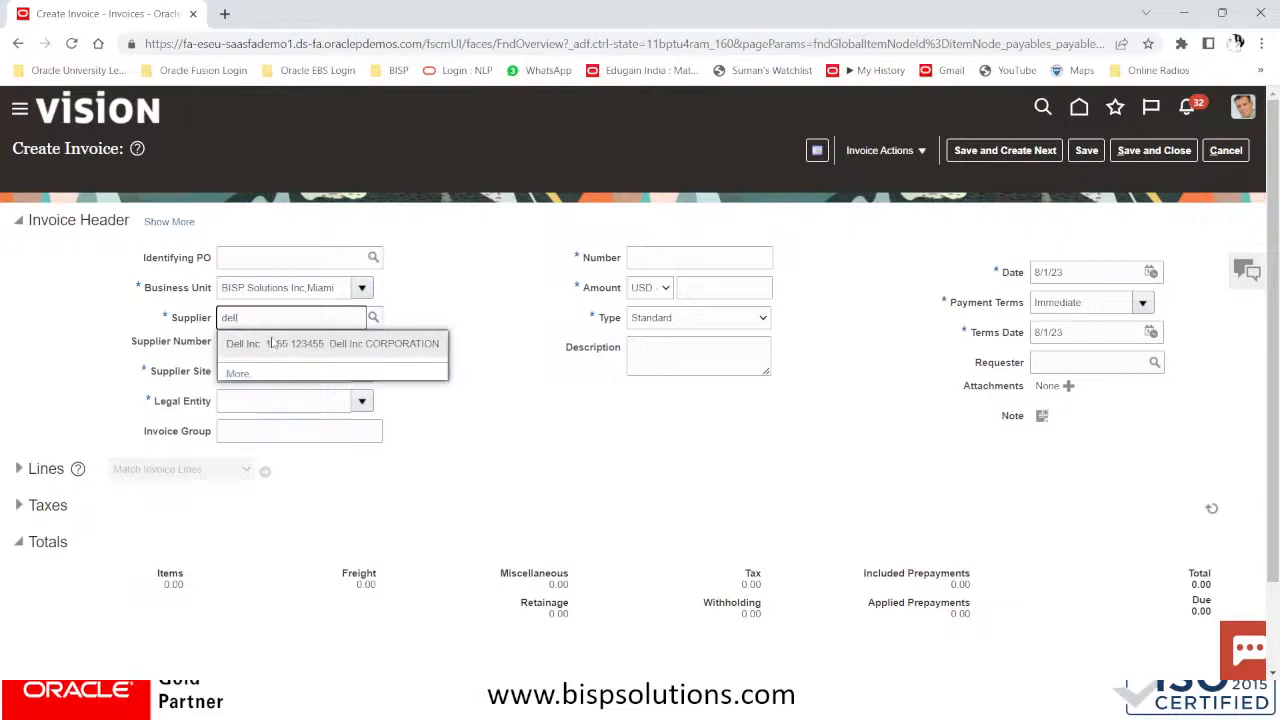
{"action": "left_click", "coordinate": [272, 337]}
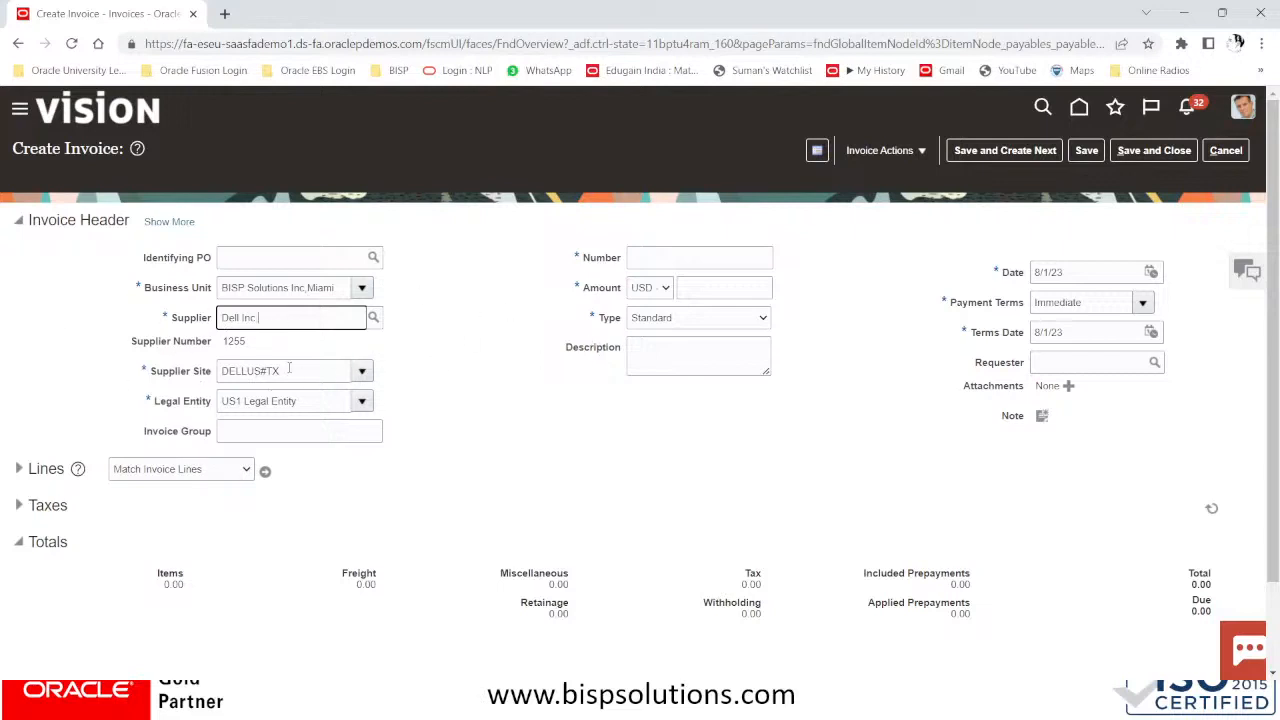
{"action": "type", "text": "."}
Enter DELL 10050 as the invoice number and 35,000 USD as the invoice amount.
{"action": "left_click", "coordinate": [711, 257]}
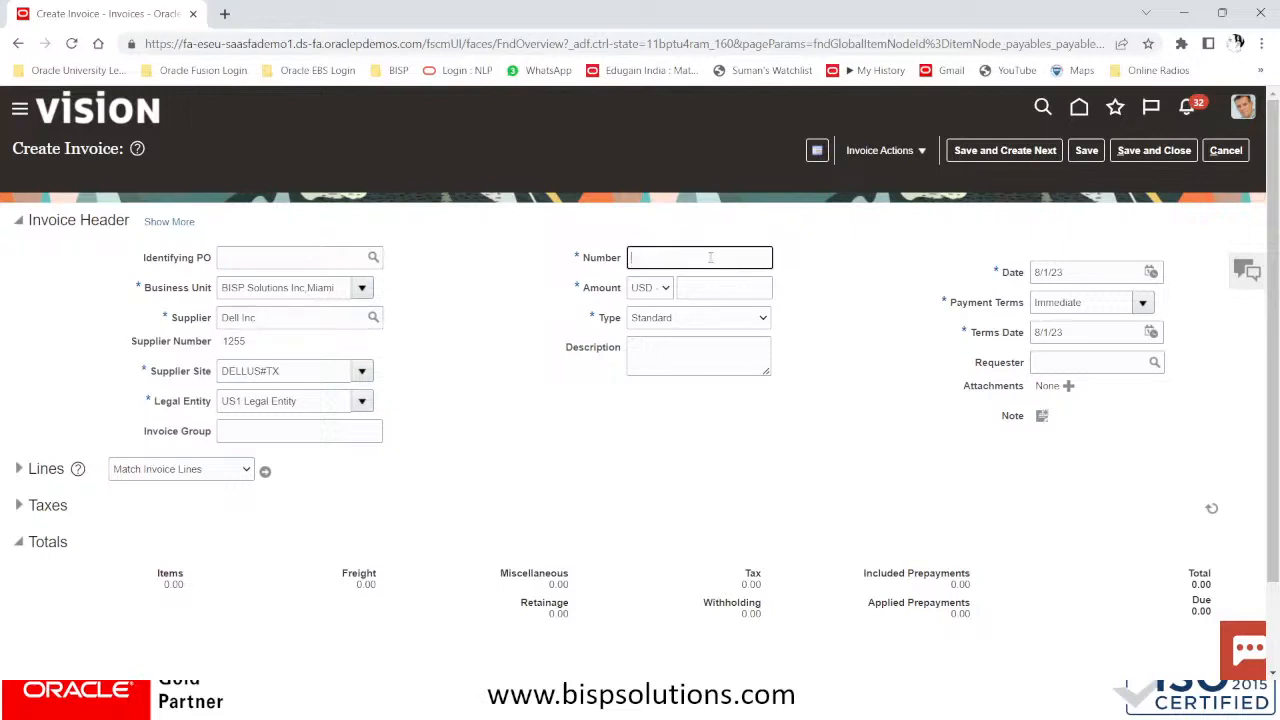
{"action": "key", "text": "Caps_Lock"}
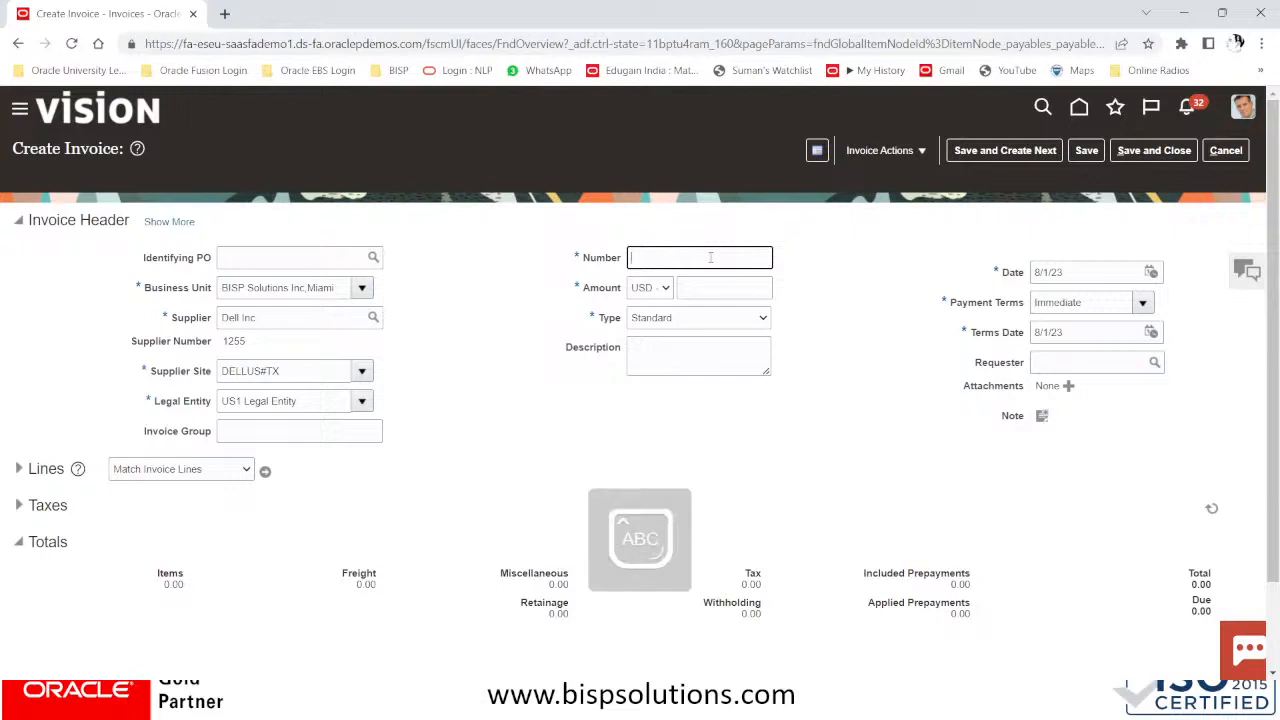
{"action": "type", "text": "DELL 10050"}
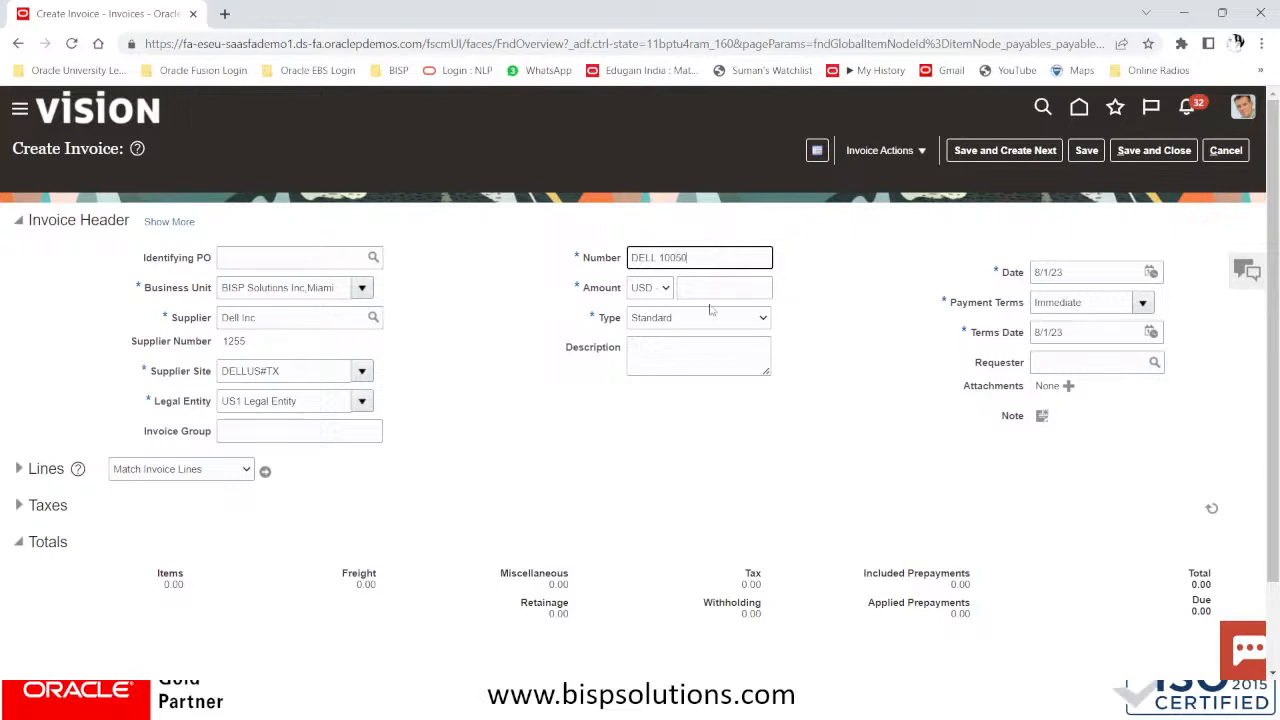
{"action": "left_click", "coordinate": [708, 289]}
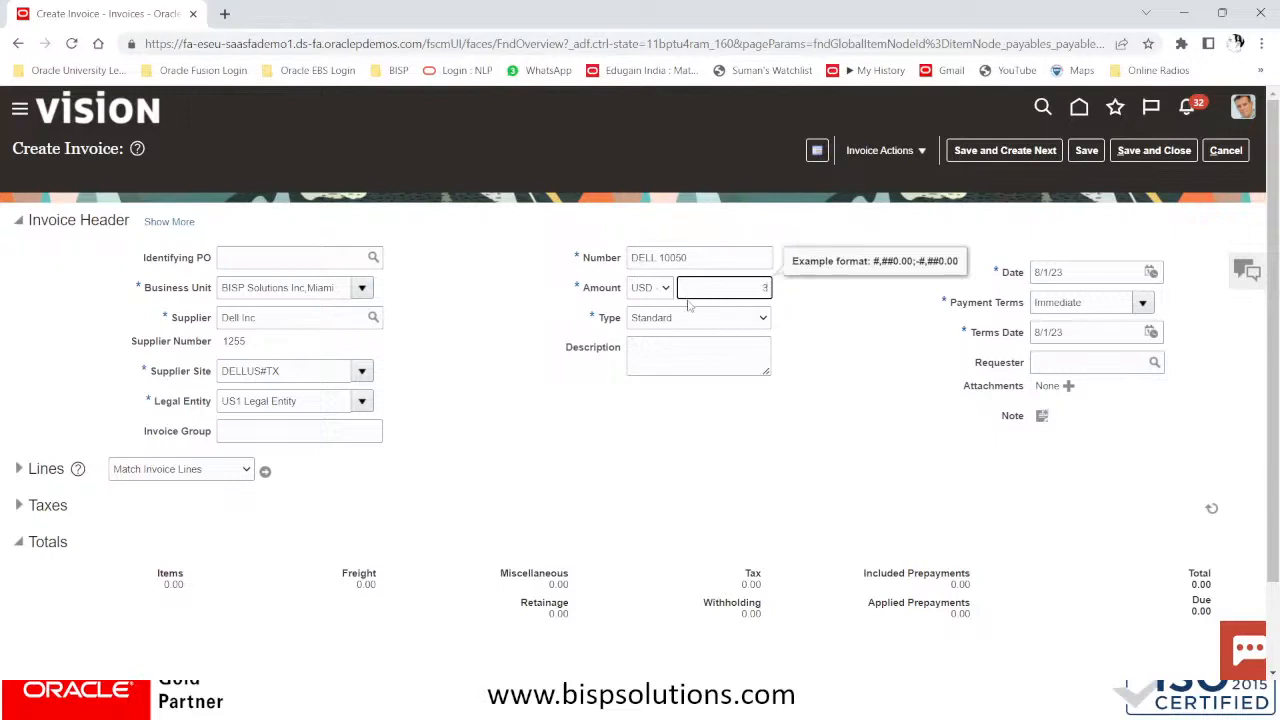
{"action": "type", "text": "35,000"}
{"action": "key", "text": "Tab"}
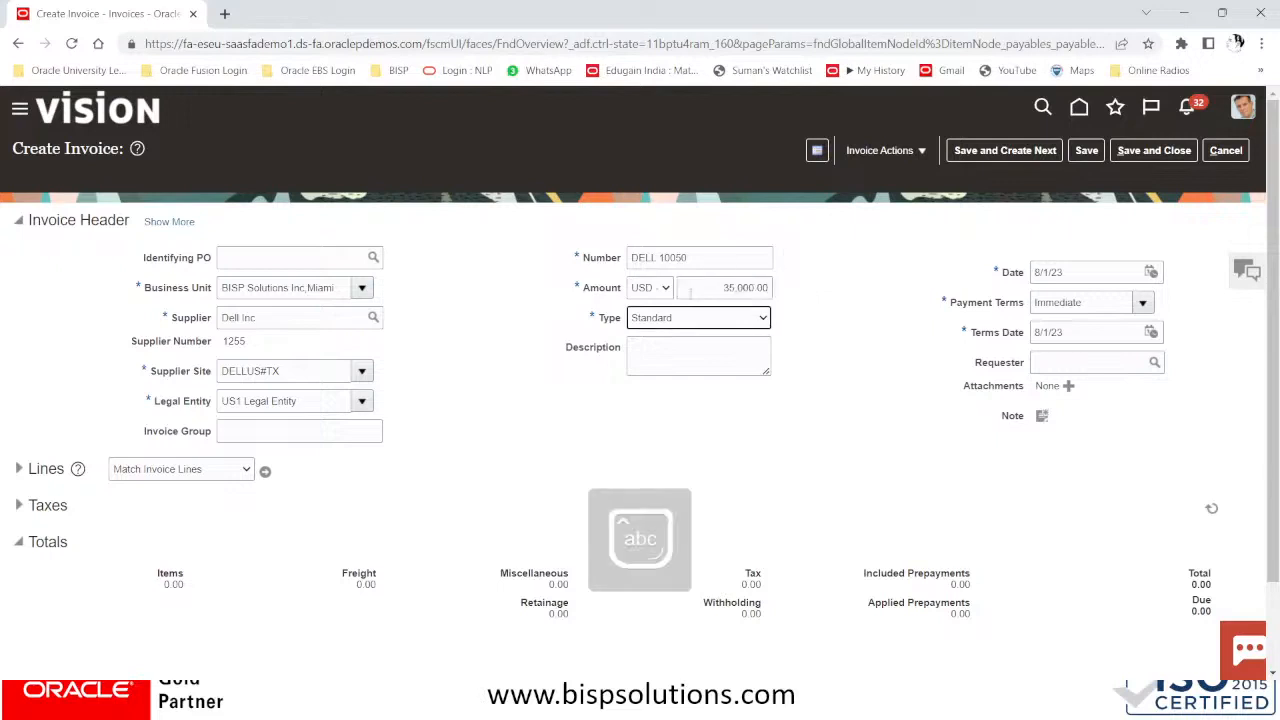
Enter COMPUTERS as the invoice description.
{"action": "left_click", "coordinate": [683, 368]}
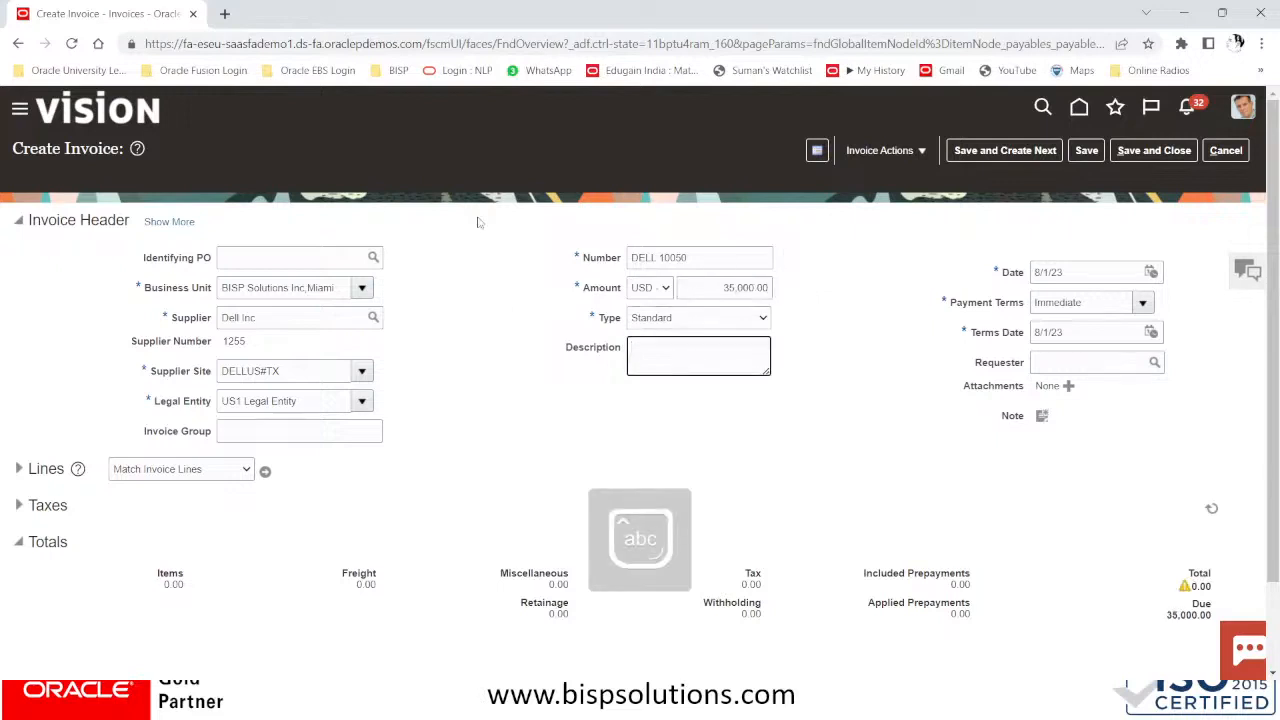
{"action": "left_click", "coordinate": [663, 347]}
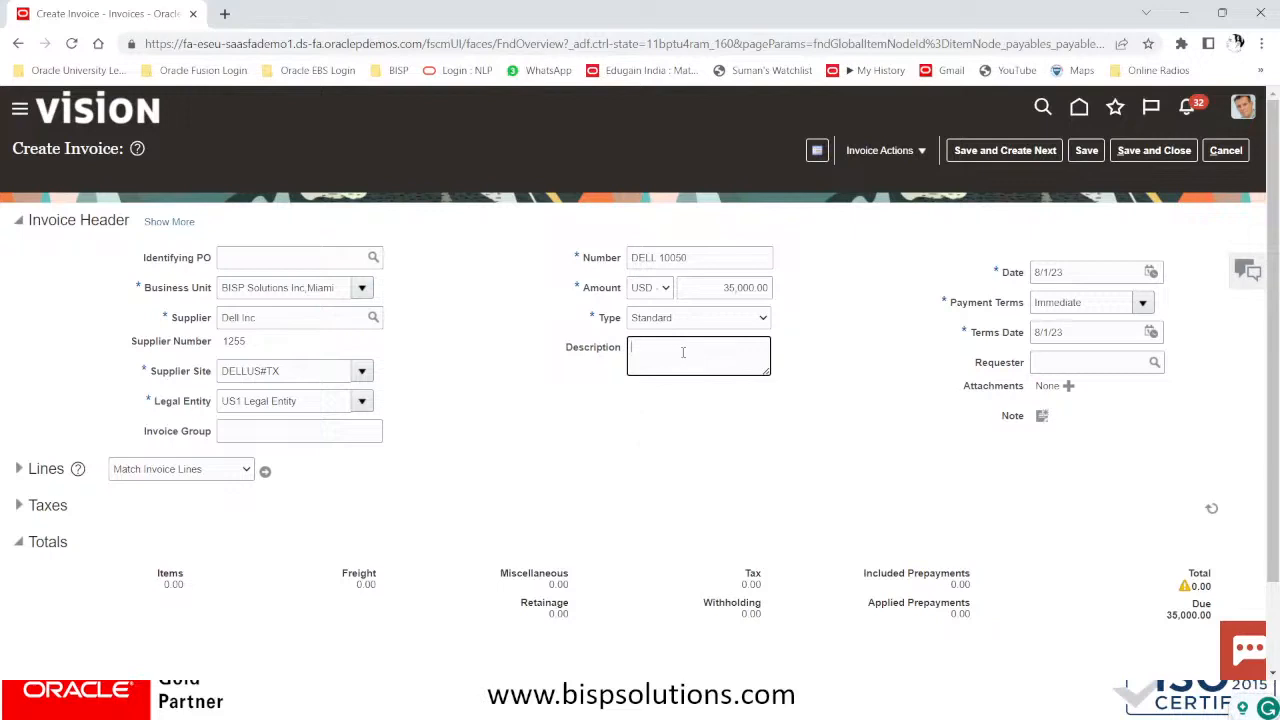
{"action": "type", "text": "compute"}
{"action": "key", "text": "BackSpace"}
{"action": "key", "text": "BackSpace"}
{"action": "key", "text": "BackSpace"}
{"action": "key", "text": "BackSpace"}
{"action": "key", "text": "BackSpace"}
{"action": "key", "text": "BackSpace"}
{"action": "key", "text": "BackSpace"}
{"action": "type", "text": "C"}
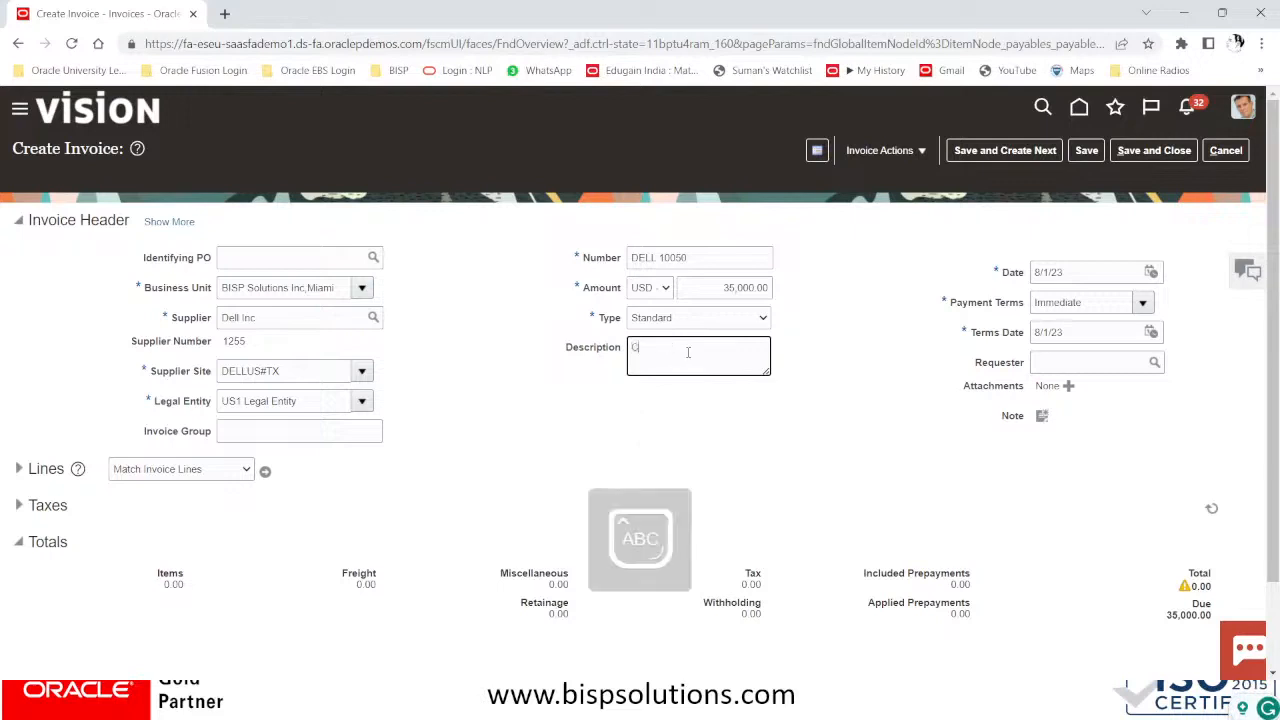
{"action": "type", "text": "OMPUTERS"}
Set the invoice's payment terms to 2/10 Net 30.
{"action": "left_click", "coordinate": [1090, 302]}
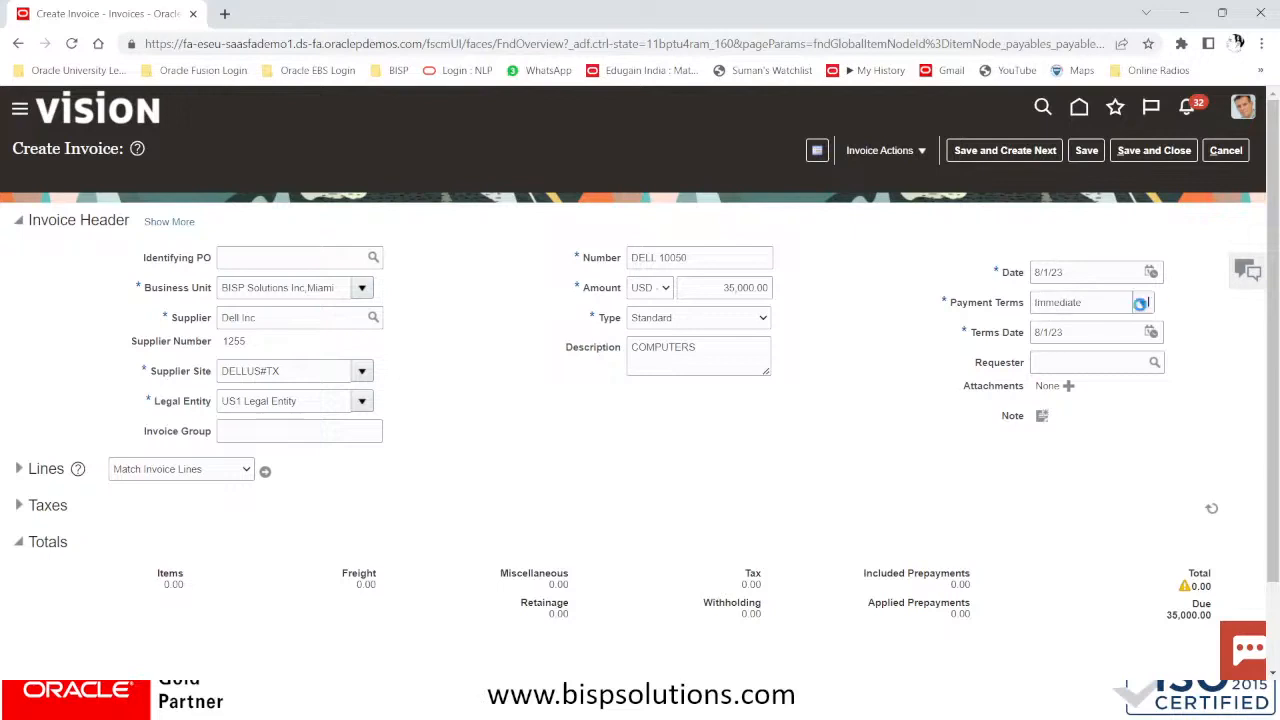
{"action": "left_click", "coordinate": [1142, 304]}
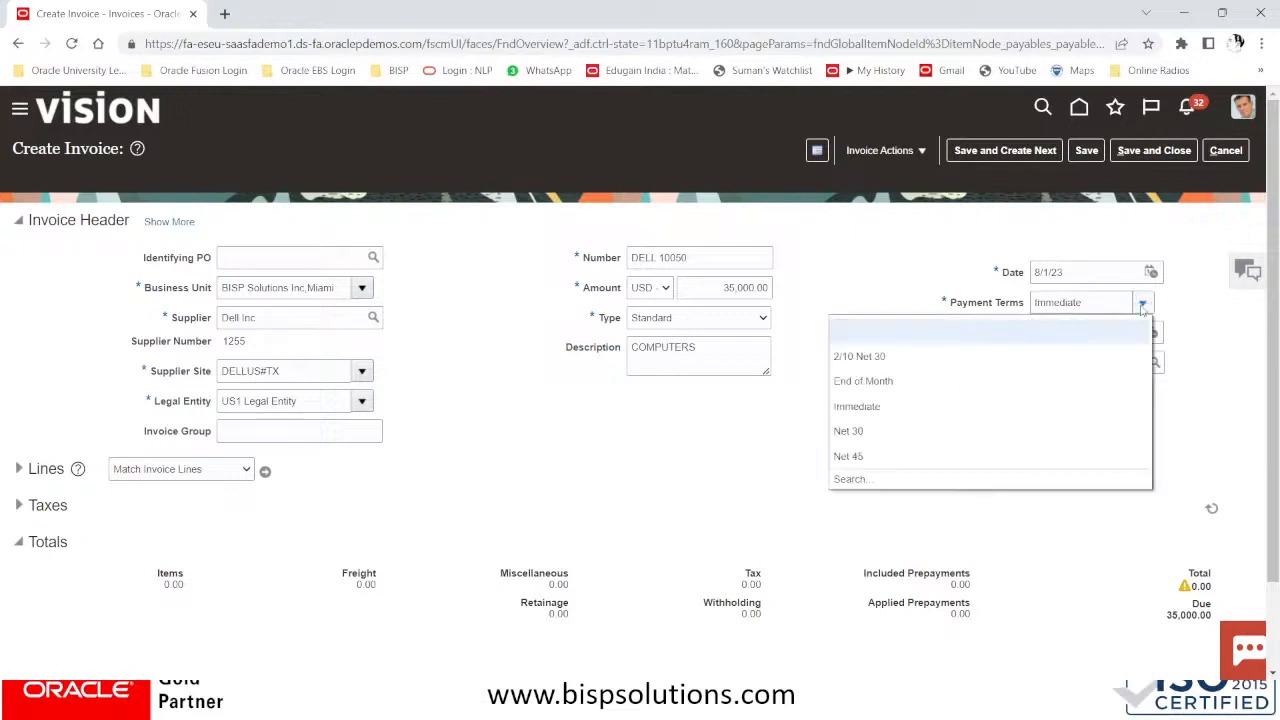
{"action": "left_click", "coordinate": [846, 358]}
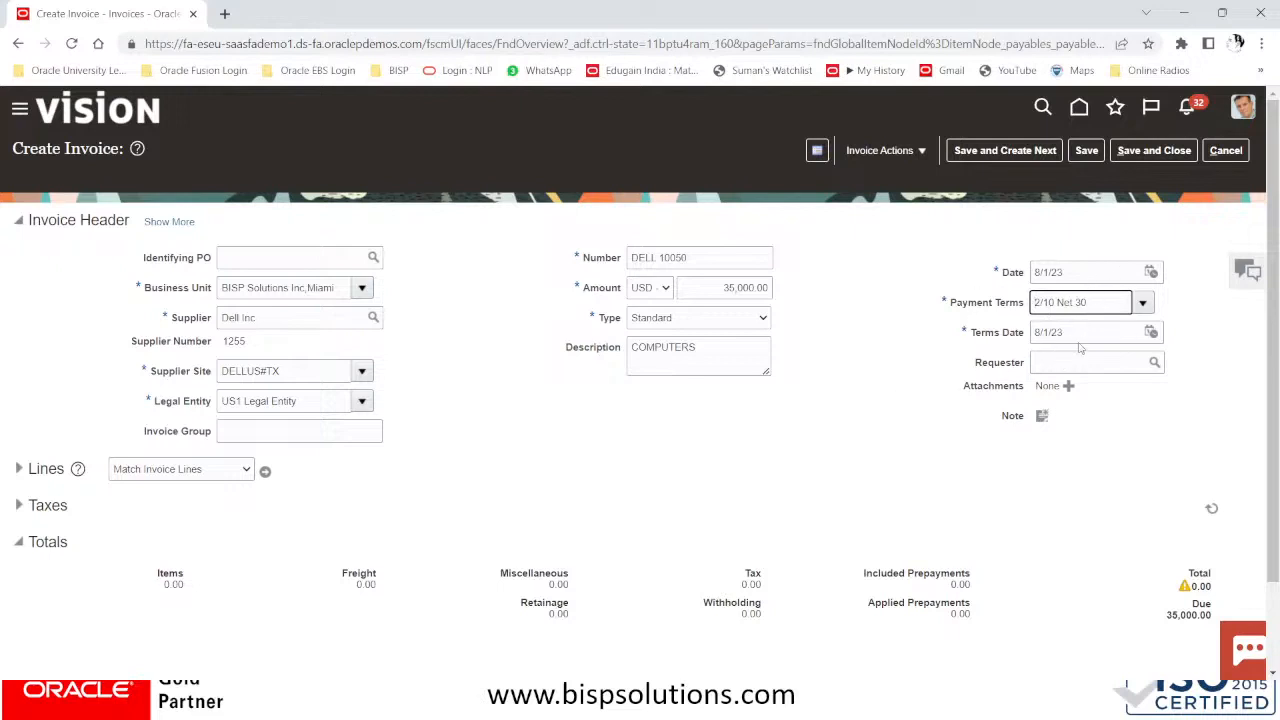
{"action": "left_click", "coordinate": [1080, 336]}
Expand the invoice lines and enter 35,000 as the amount of item line 1.
{"action": "left_click", "coordinate": [18, 470]}
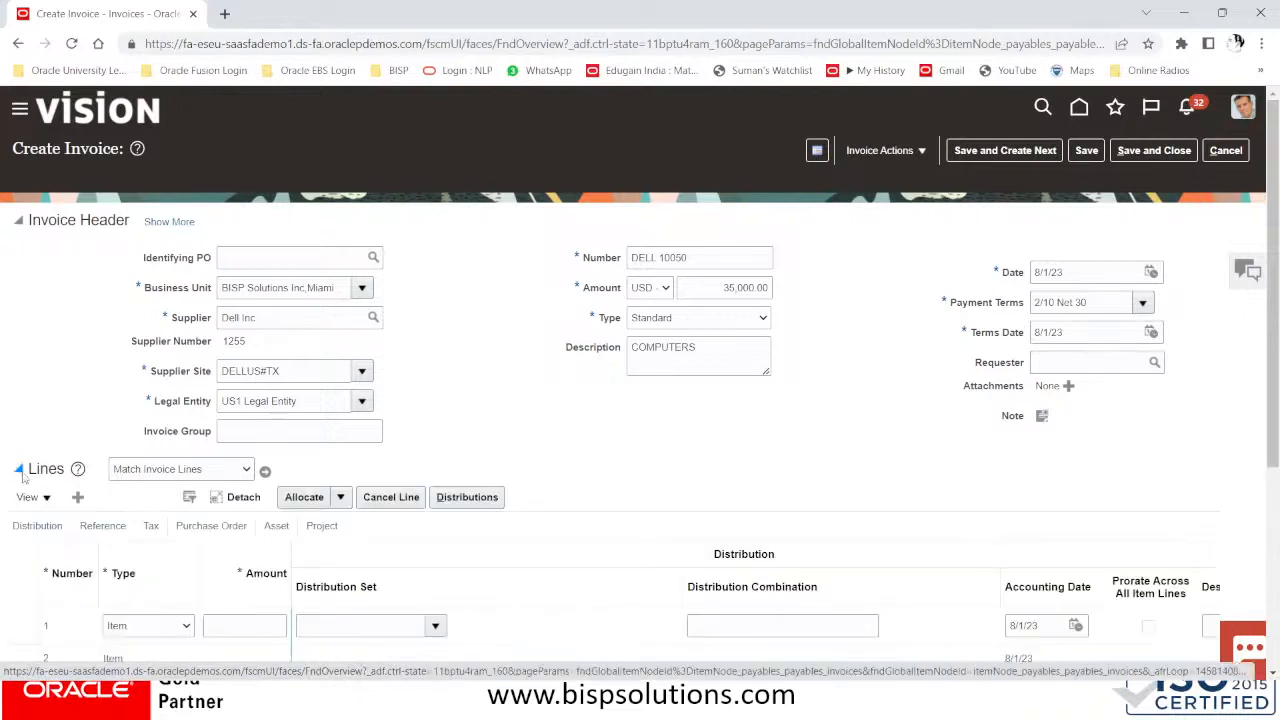
{"action": "left_click", "coordinate": [242, 624]}
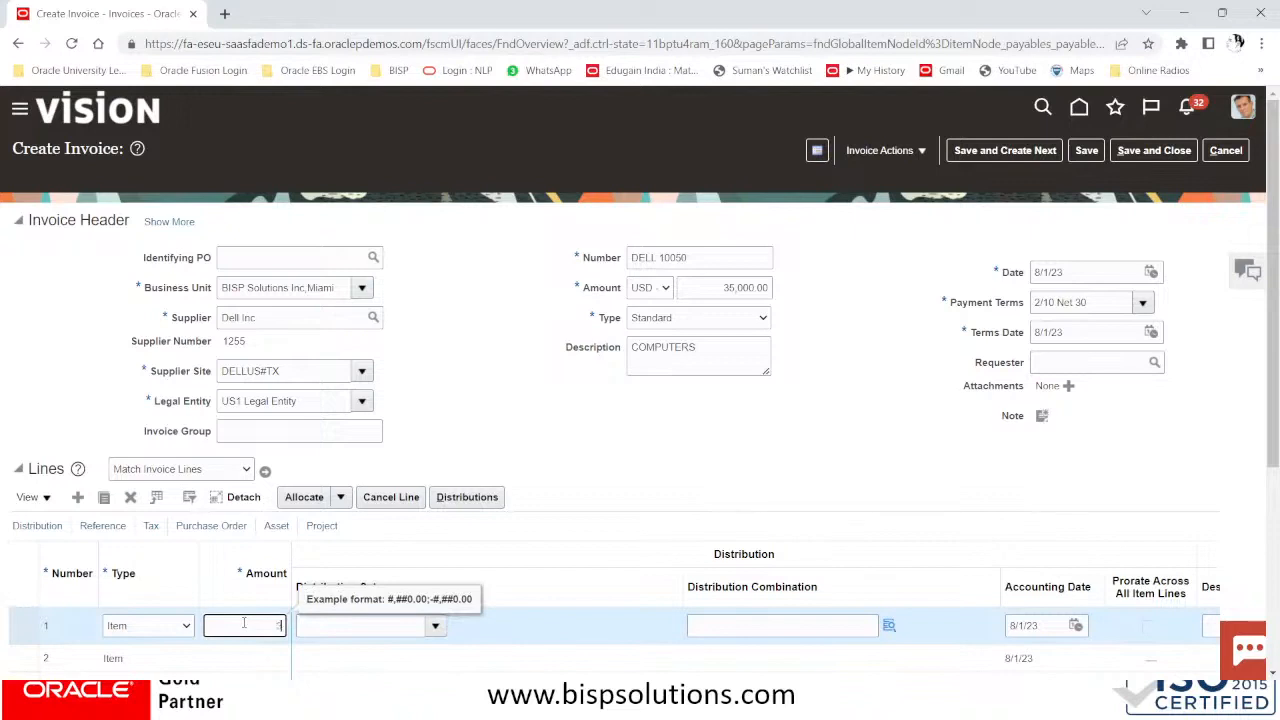
{"action": "type", "text": "35000"}
{"action": "key", "text": "Tab"}
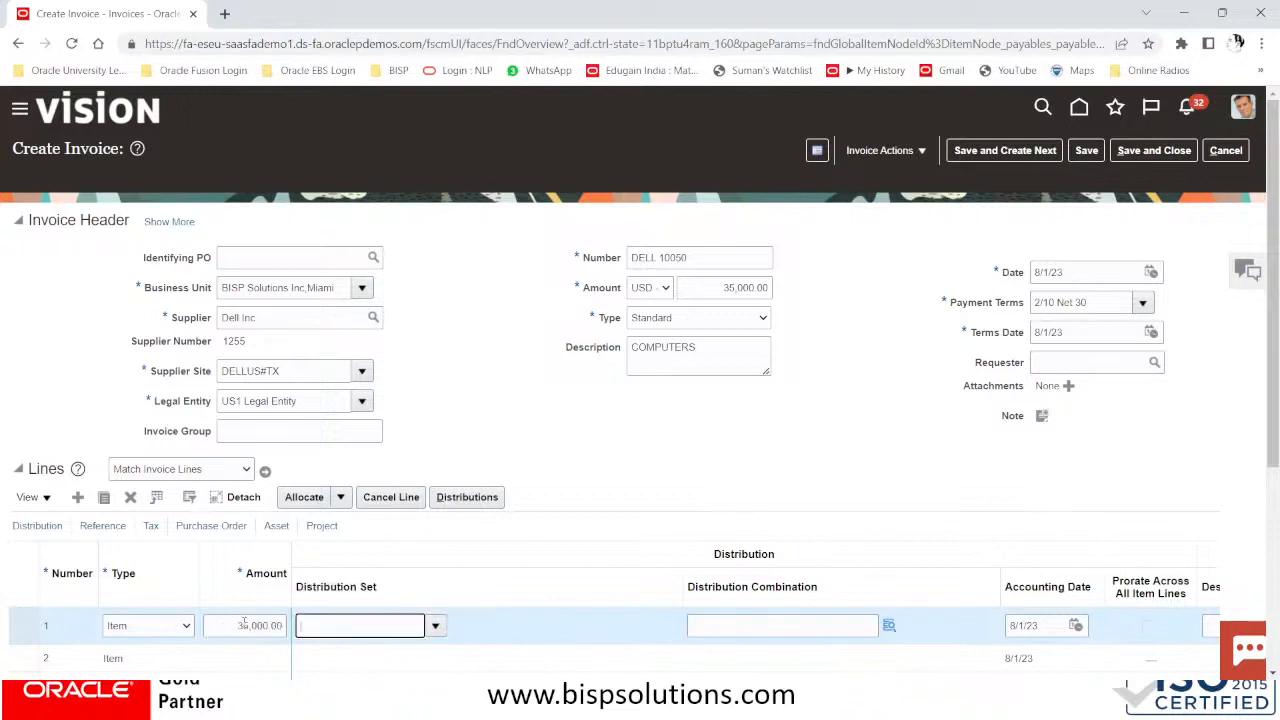
Narrow the Distribution Set column and widen the Distribution Combination column in the invoice lines so the combination selector fits.
{"action": "scroll", "coordinate": [367, 477], "scroll_direction": "down", "scroll_amount": 1}
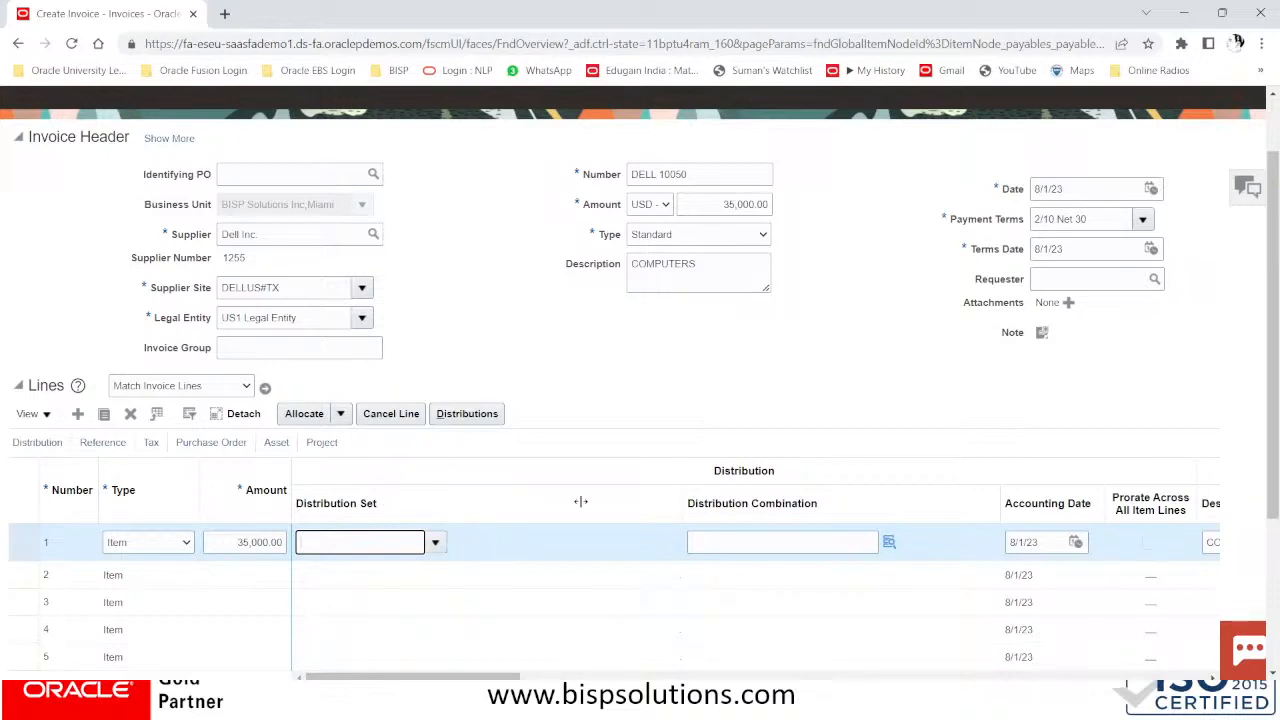
{"action": "left_click", "coordinate": [435, 542]}
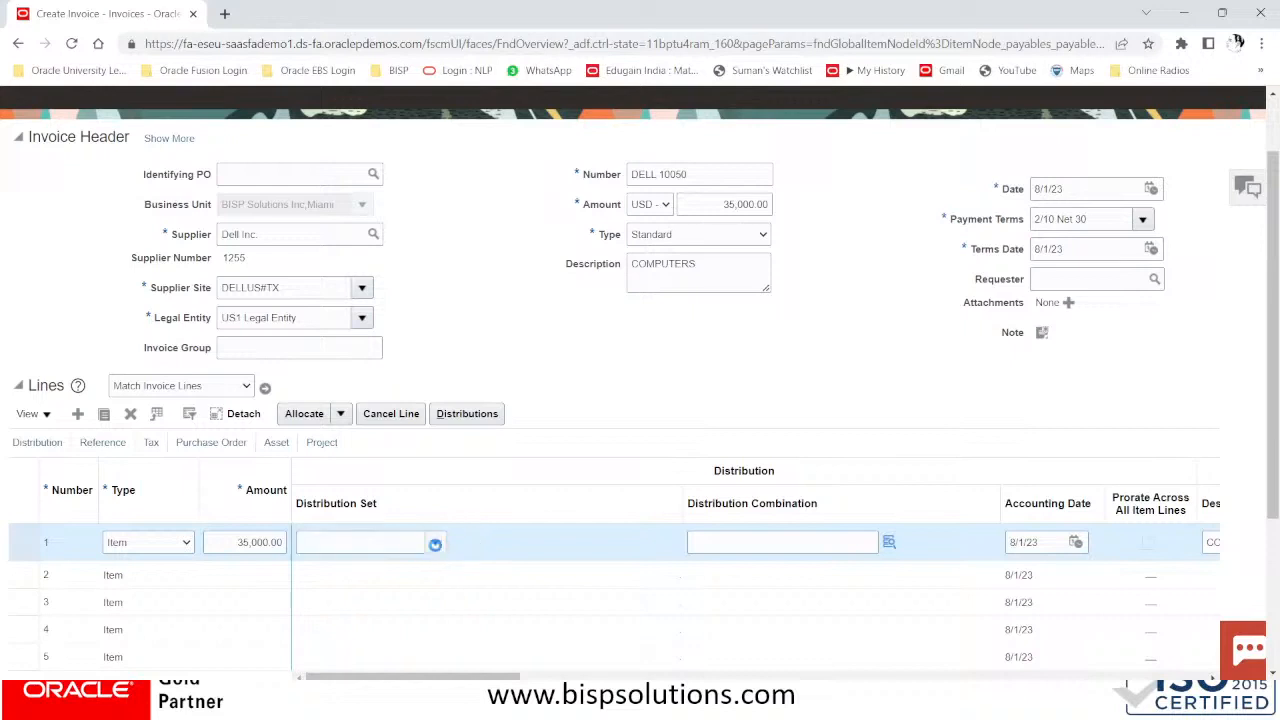
{"action": "left_click", "coordinate": [677, 492]}
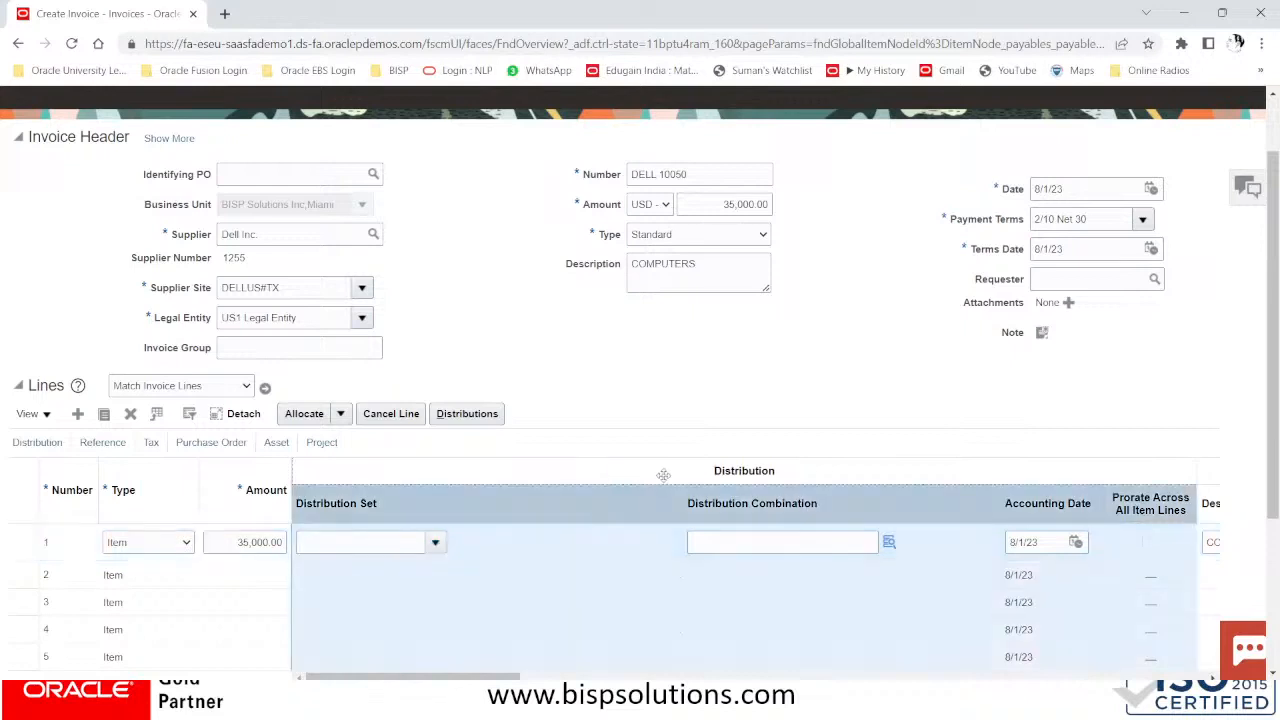
{"action": "left_click_drag", "start_coordinate": [677, 492], "coordinate": [448, 500]}
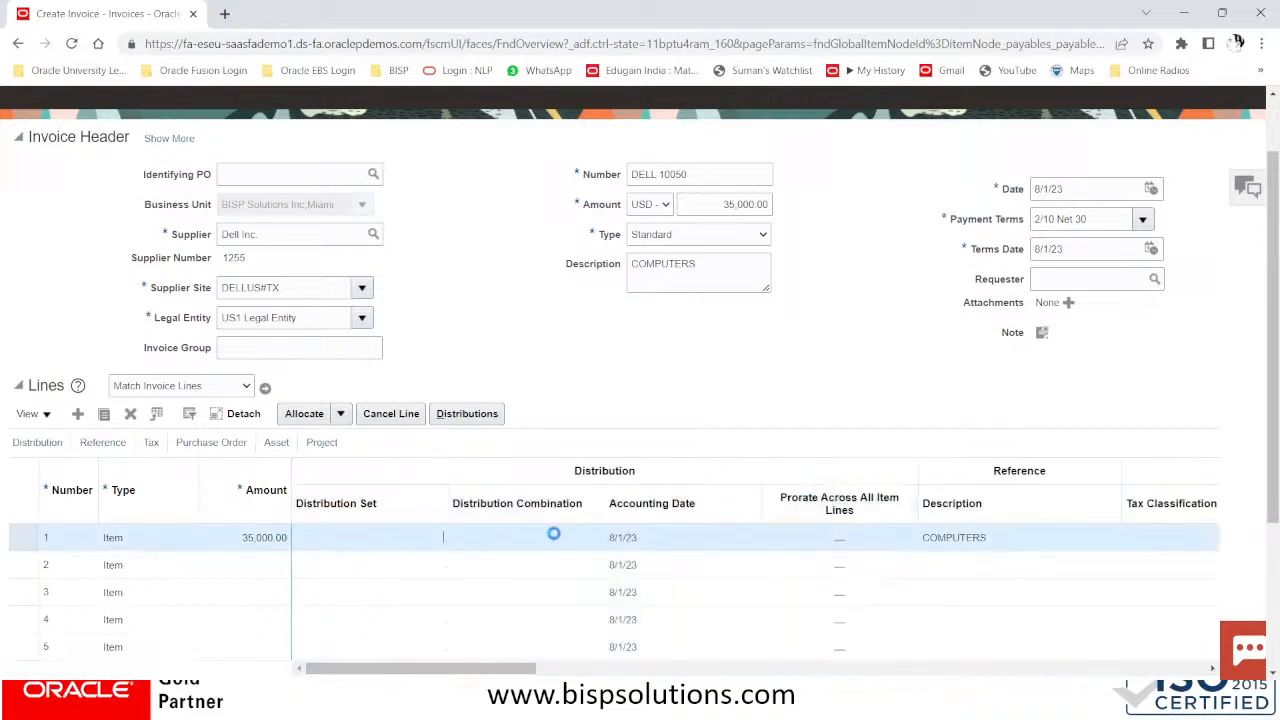
{"action": "left_click", "coordinate": [553, 536]}
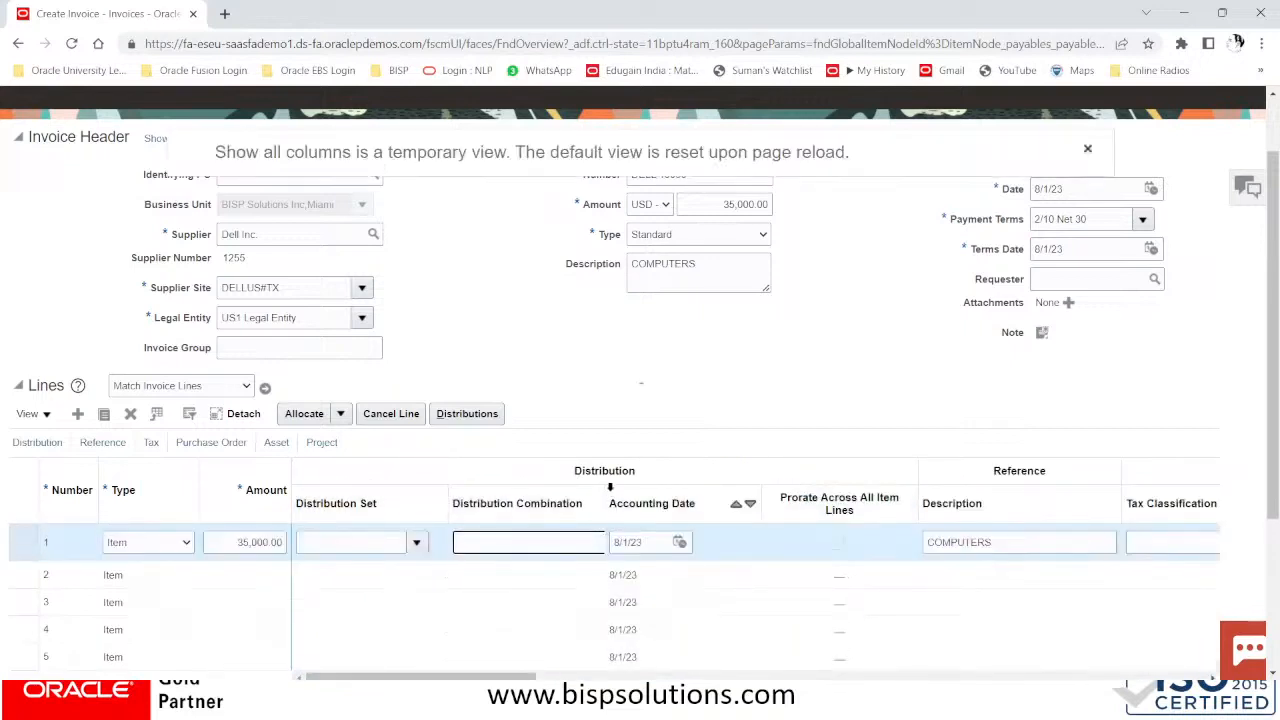
{"action": "left_click_drag", "start_coordinate": [622, 488], "coordinate": [670, 489]}
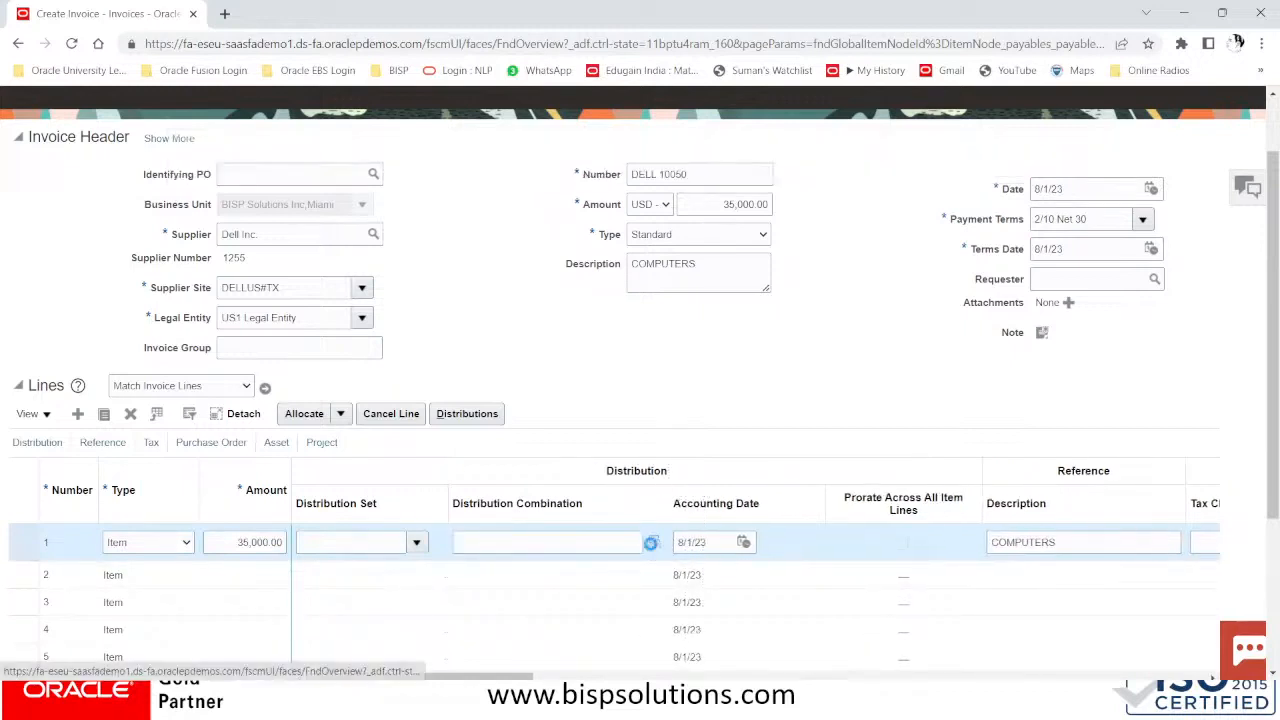
Search accounts by the description COMPUTER for line 1's distribution combination and choose 15160 Computers and Software.
{"action": "left_click", "coordinate": [651, 543]}
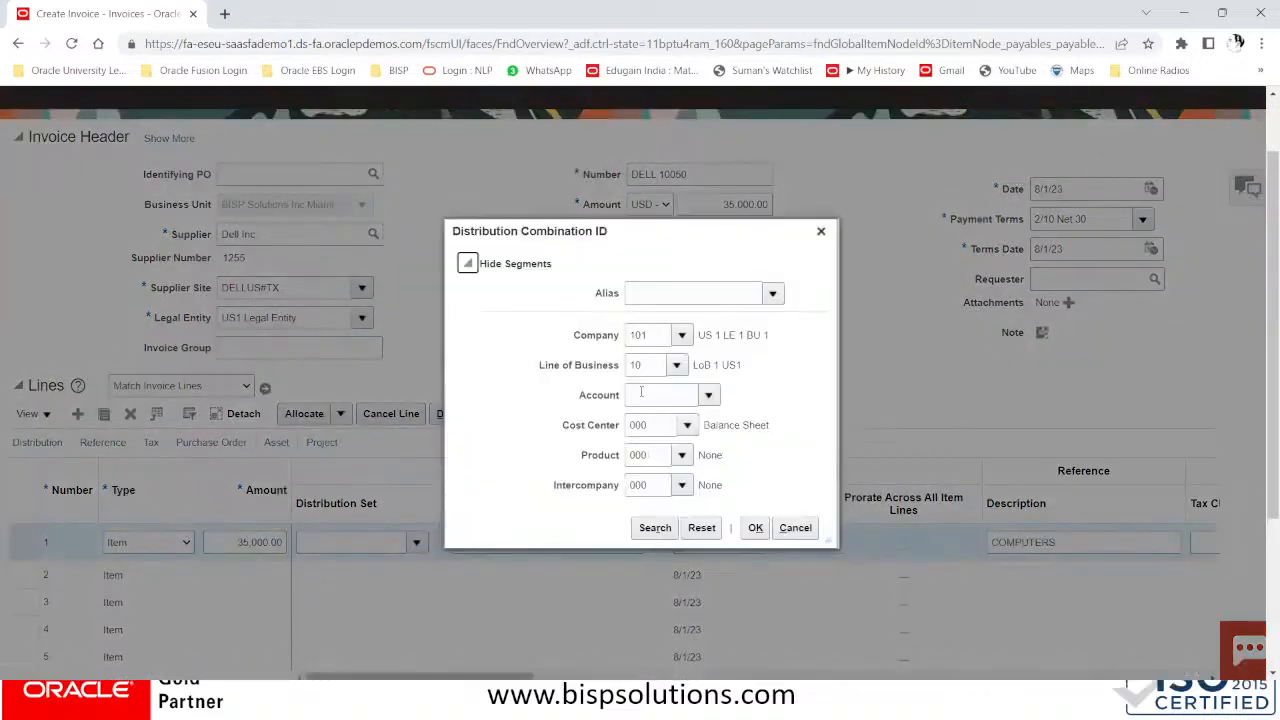
{"action": "left_click", "coordinate": [641, 394]}
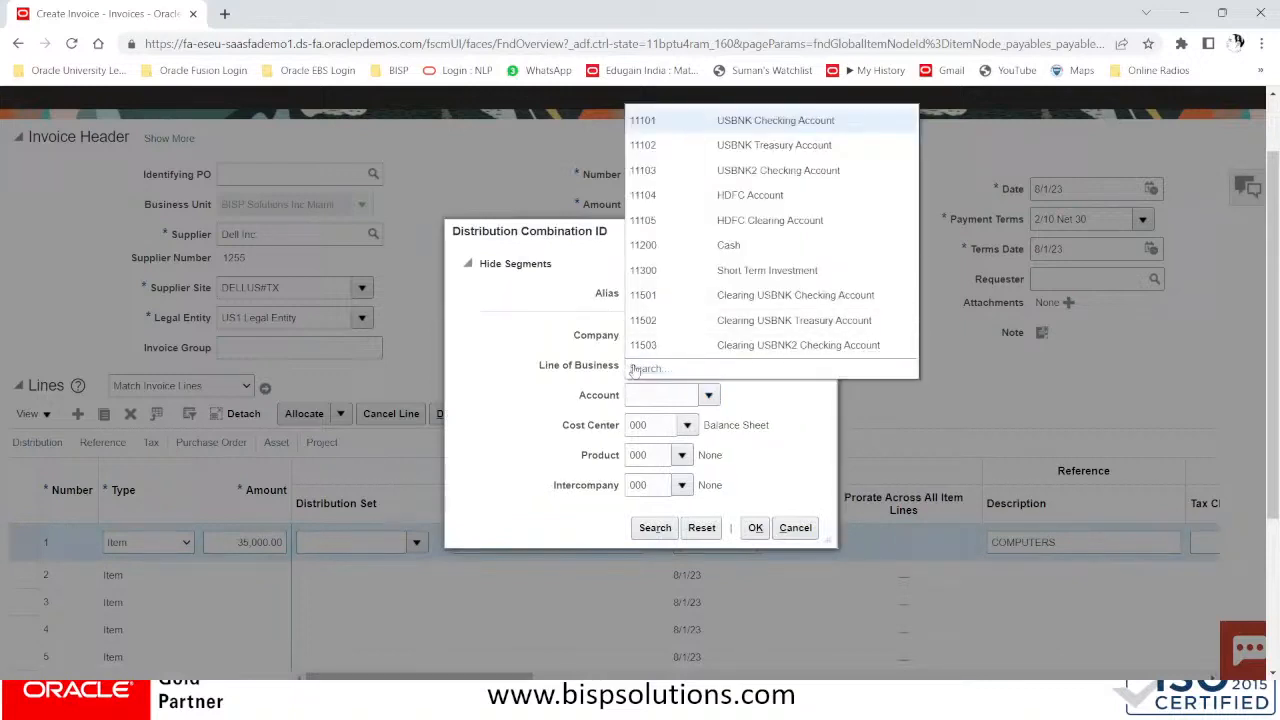
{"action": "left_click", "coordinate": [634, 368]}
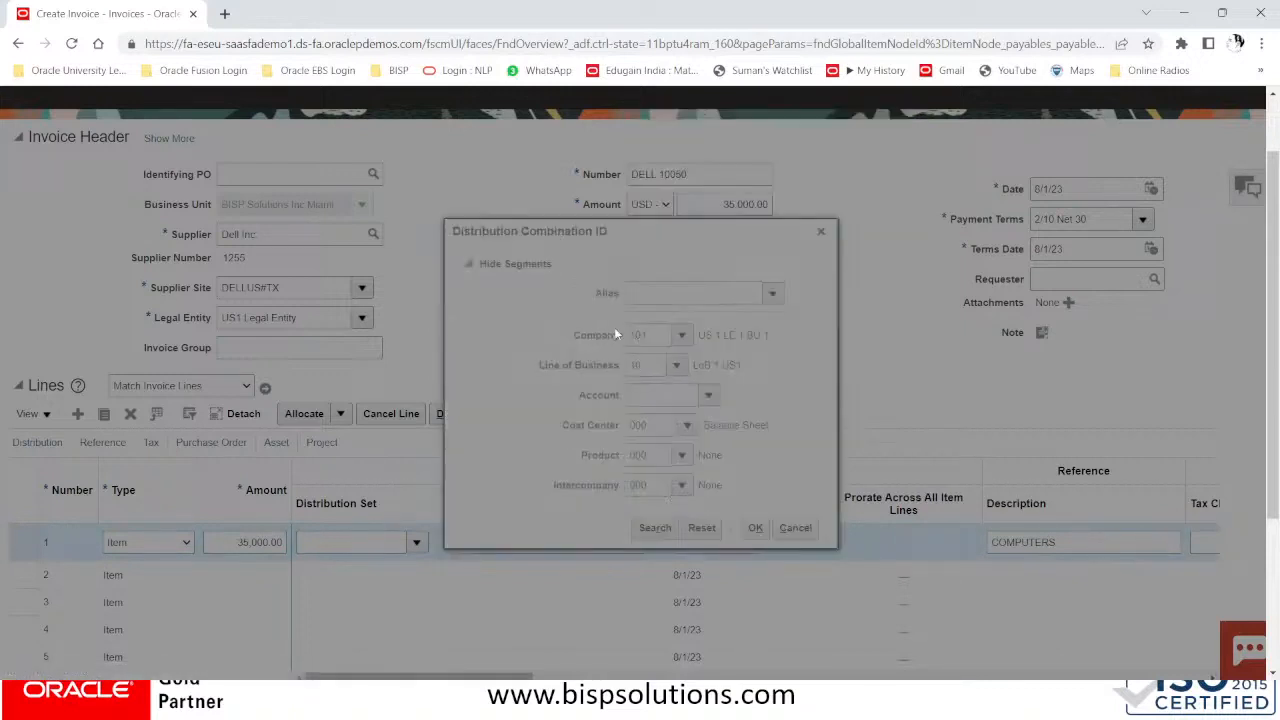
{"action": "left_click", "coordinate": [628, 387]}
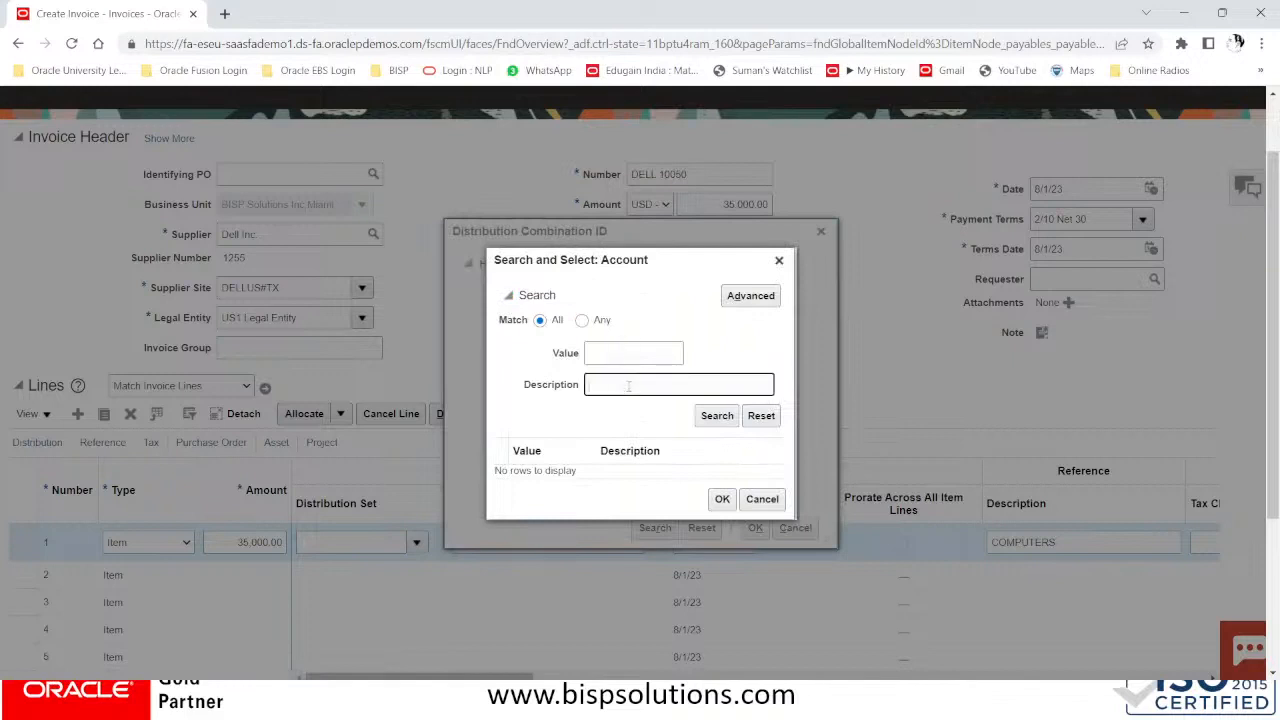
{"action": "type", "text": "COMPUTER"}
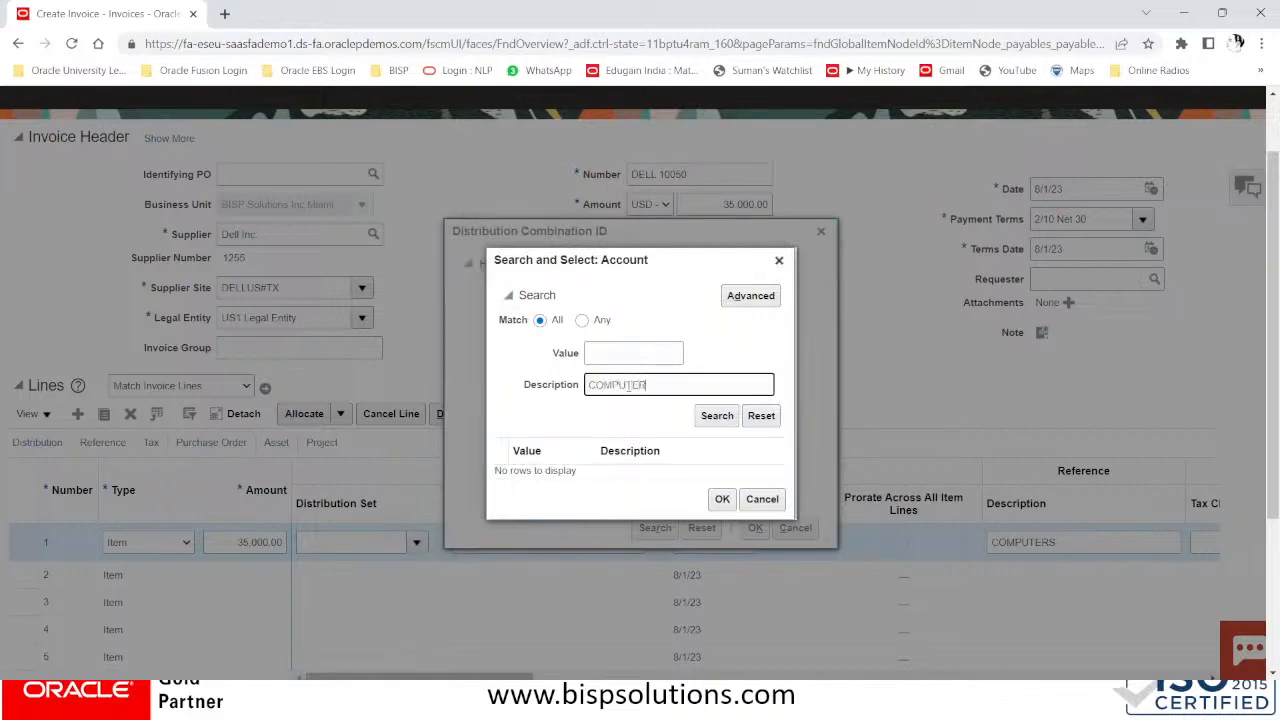
{"action": "key", "text": "Return"}
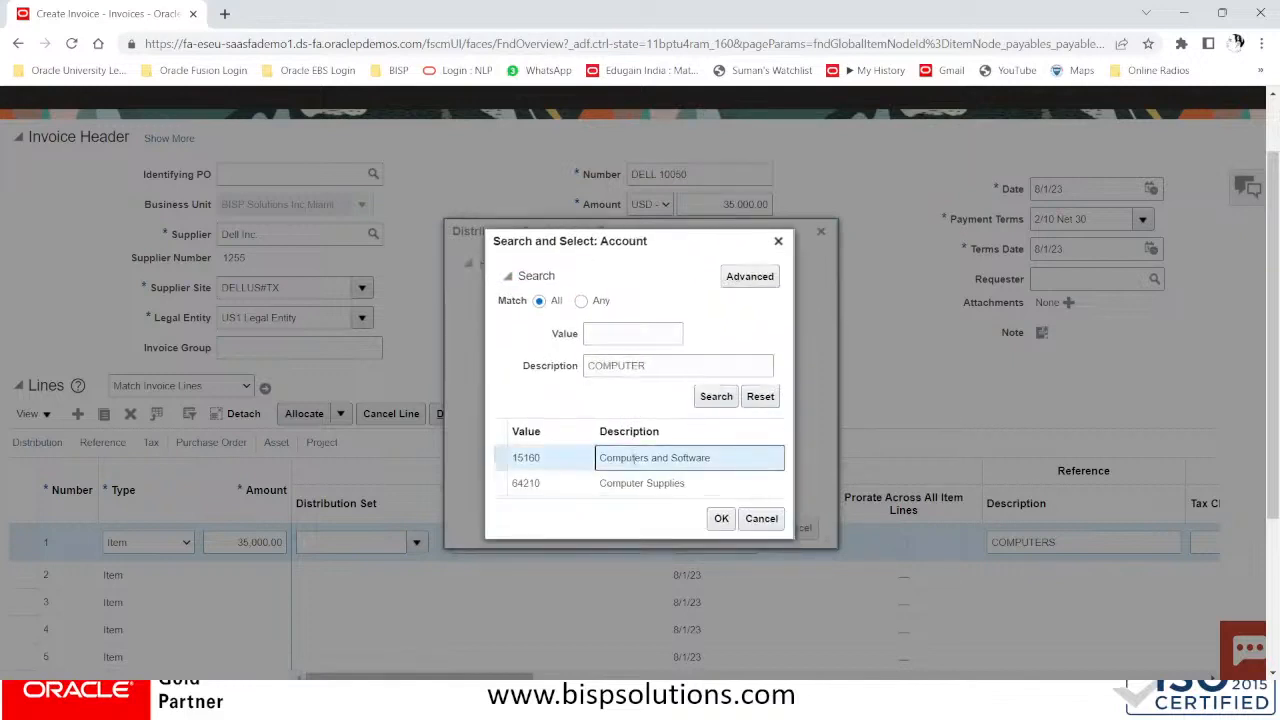
{"action": "left_click", "coordinate": [721, 518]}
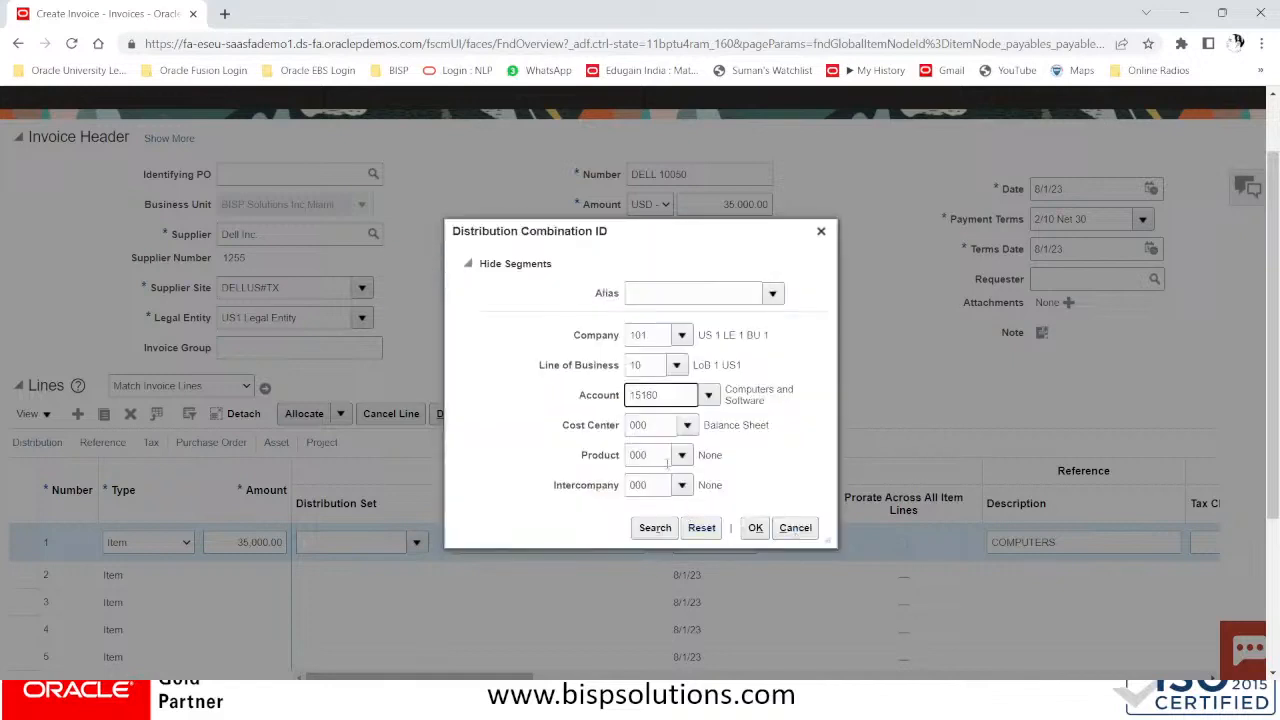
Set the product segment to 211 Desktops and accept the distribution combination for line 1.
{"action": "left_click", "coordinate": [655, 455]}
{"action": "left_click", "coordinate": [681, 455]}
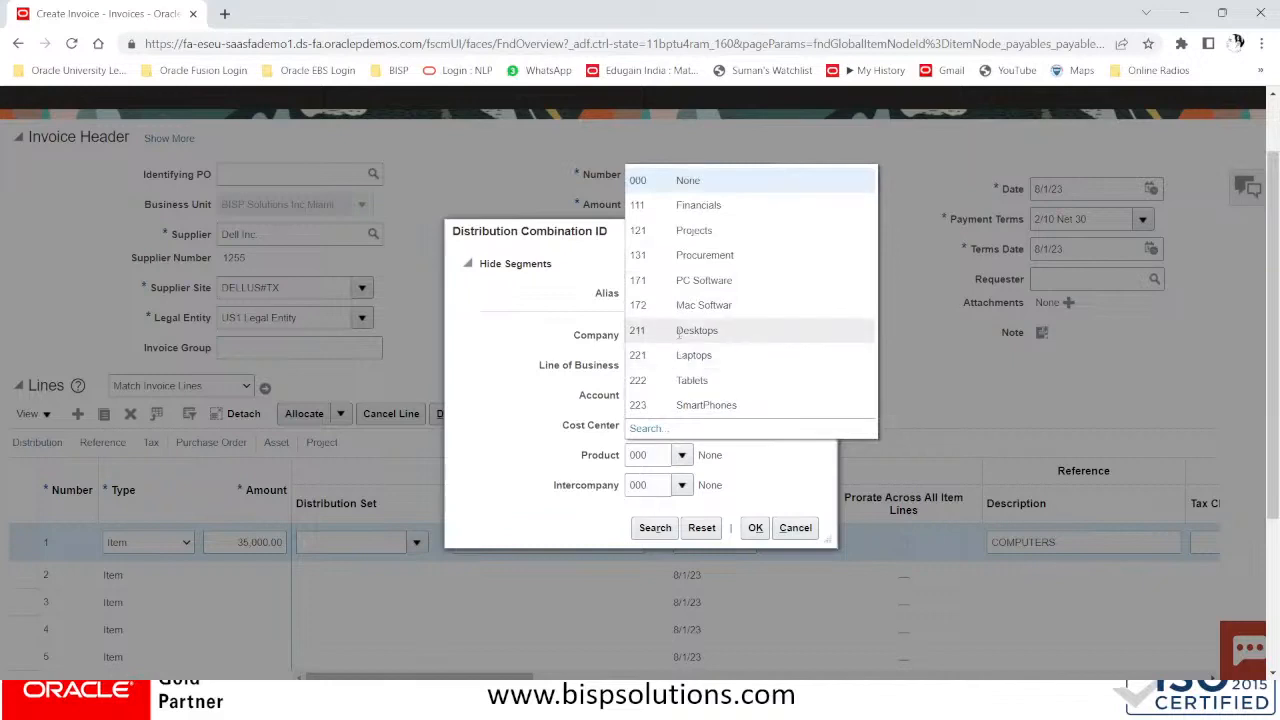
{"action": "left_click", "coordinate": [679, 335]}
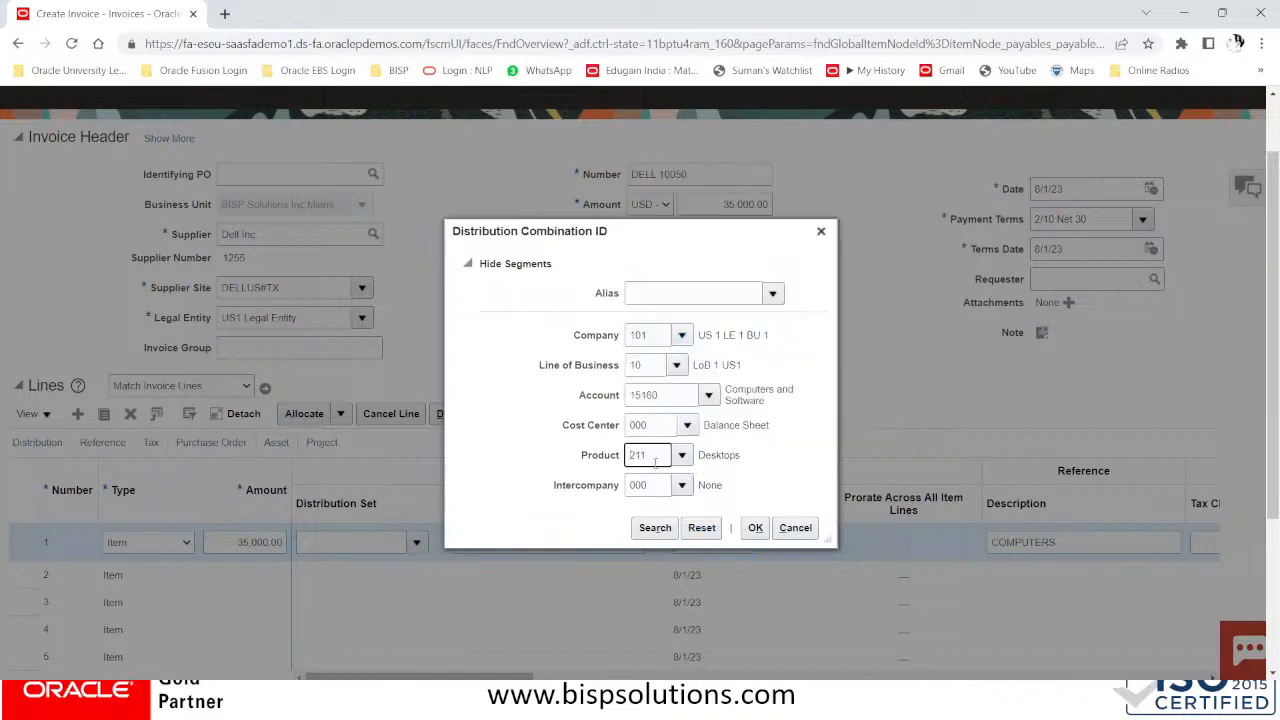
{"action": "left_click", "coordinate": [756, 529]}
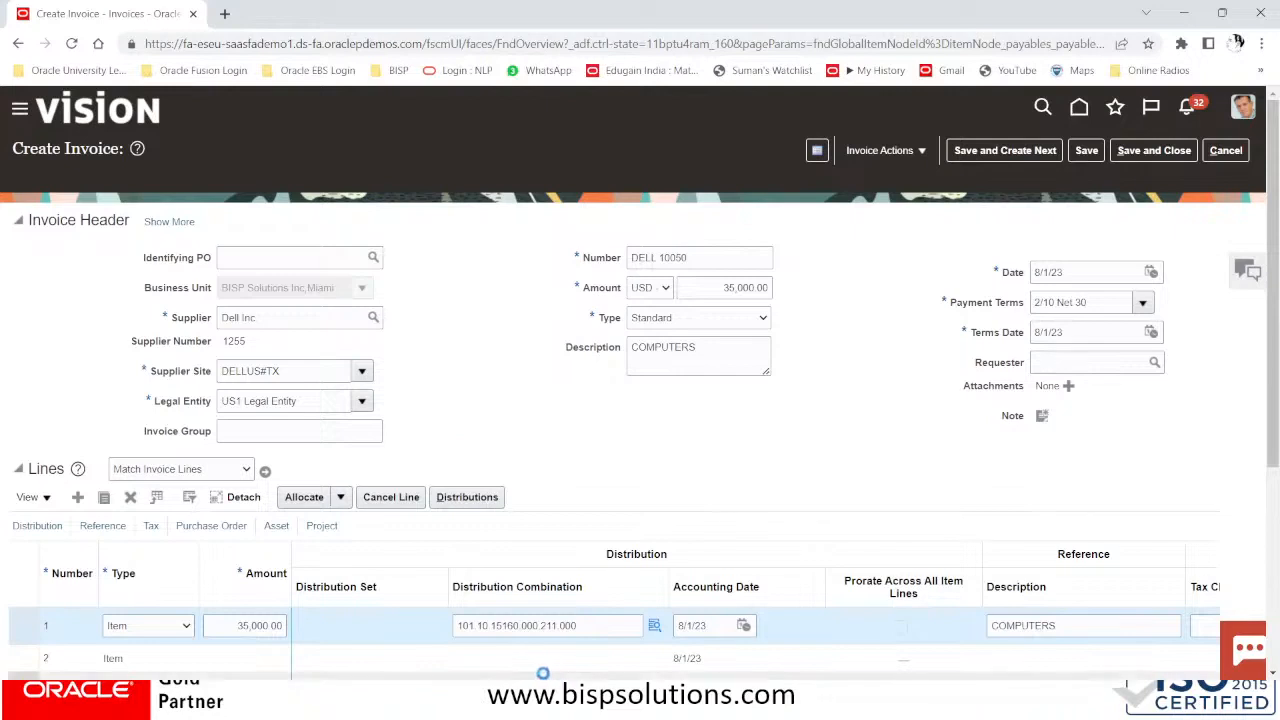
Review the invoice's lines and totals and save invoice DELL 10050 without closing it.
{"action": "scroll", "coordinate": [668, 448], "scroll_direction": "down", "scroll_amount": 3}
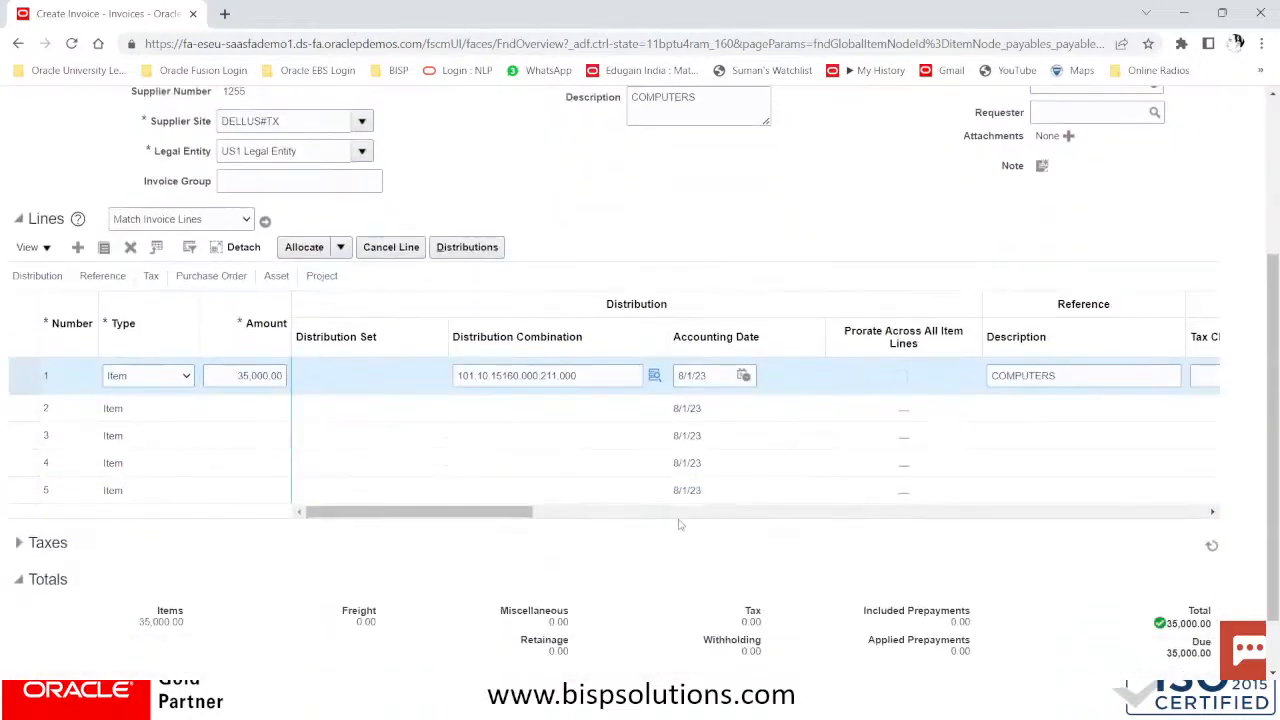
{"action": "left_click_drag", "start_coordinate": [495, 512], "coordinate": [345, 521]}
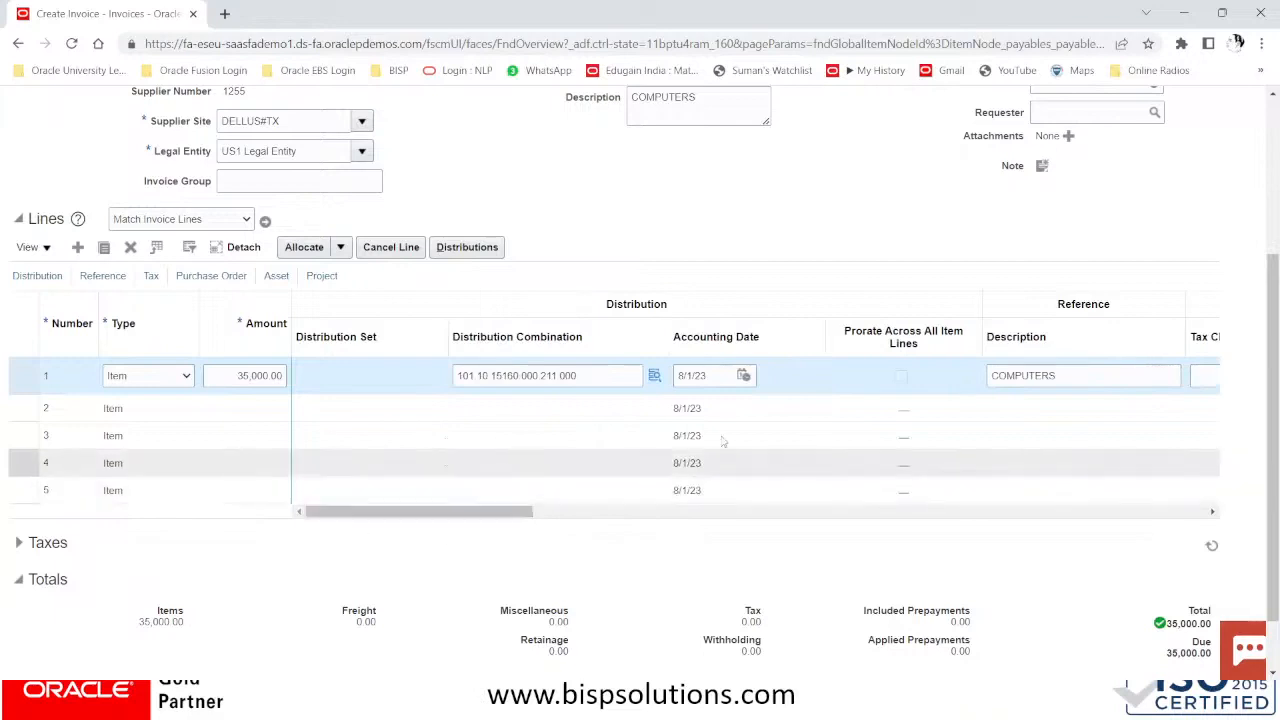
{"action": "left_click_drag", "start_coordinate": [525, 513], "coordinate": [383, 535]}
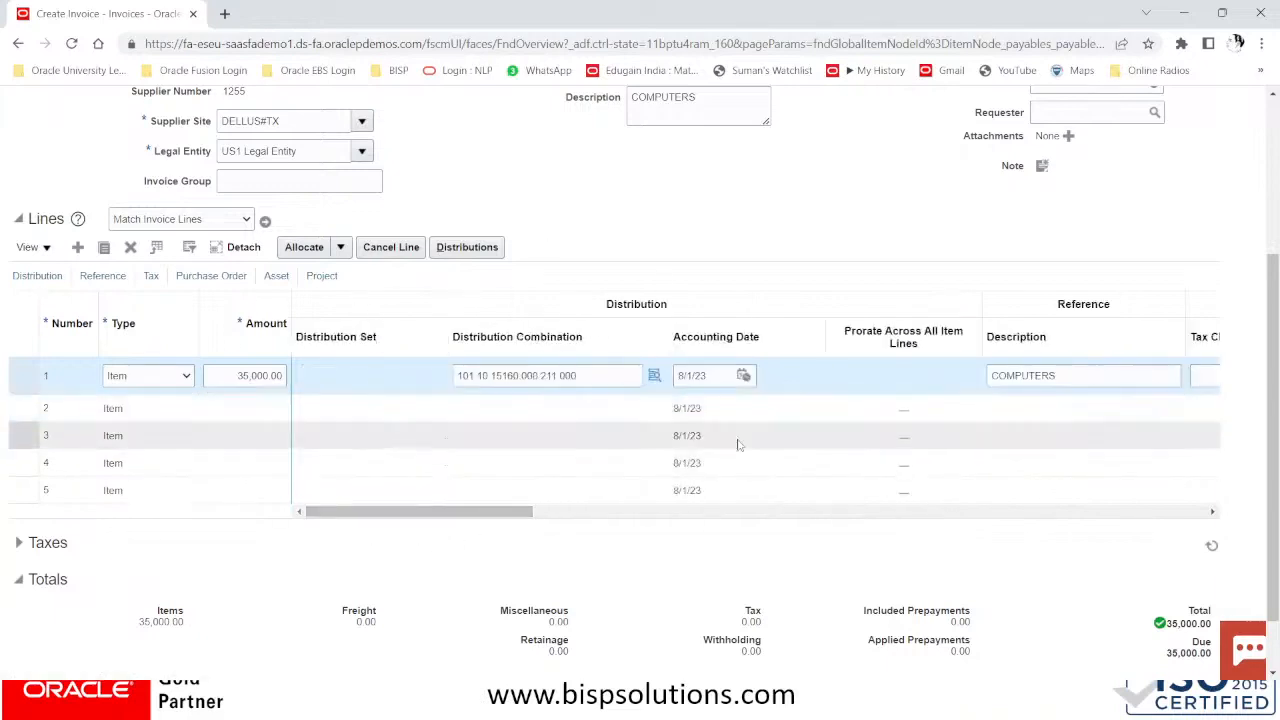
{"action": "scroll", "coordinate": [738, 445], "scroll_direction": "down", "scroll_amount": 1}
{"action": "scroll", "coordinate": [826, 463], "scroll_direction": "up", "scroll_amount": 3}
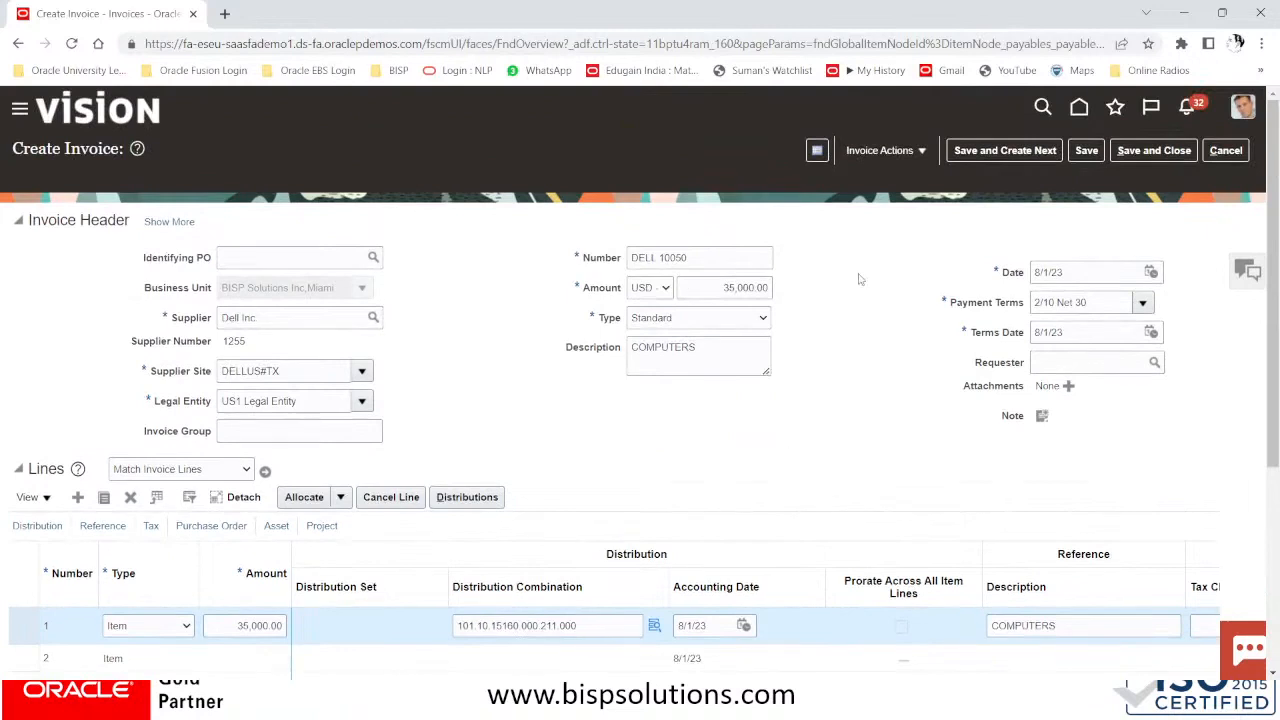
{"action": "left_click", "coordinate": [1088, 152]}
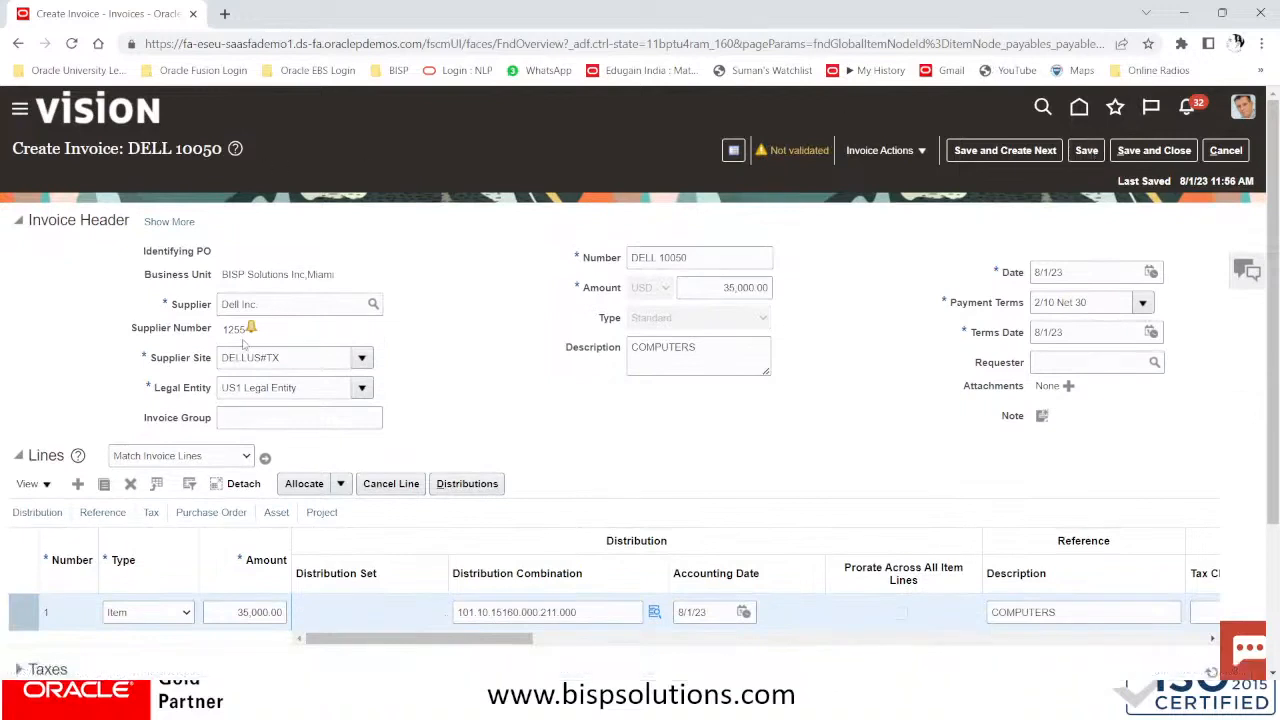
Apply the full 15,000 USD of prepayment PRE-10001 to invoice DELL 10050 and finish the prepayment application.
{"action": "mouse_move", "coordinate": [253, 331]}
{"action": "scroll", "coordinate": [925, 244], "scroll_direction": "down", "scroll_amount": 3}
{"action": "scroll", "coordinate": [880, 200], "scroll_direction": "up", "scroll_amount": 3}
{"action": "left_click", "coordinate": [920, 152]}
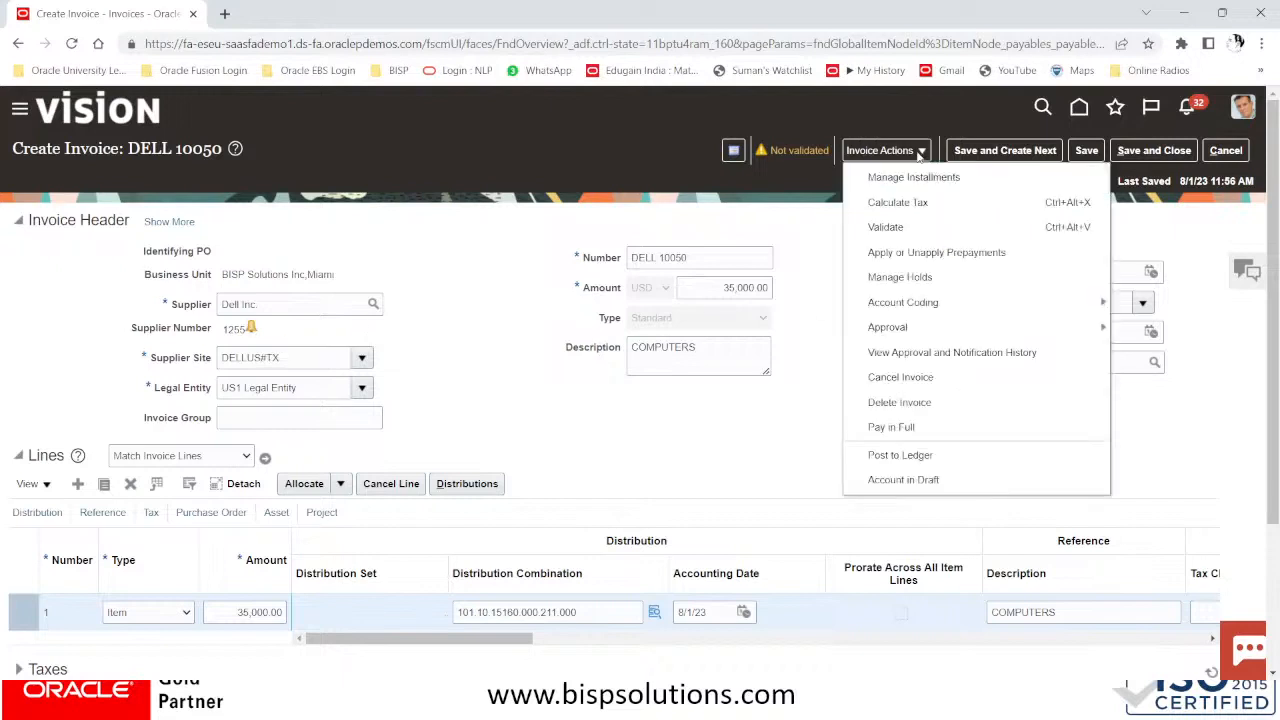
{"action": "left_click", "coordinate": [931, 256]}
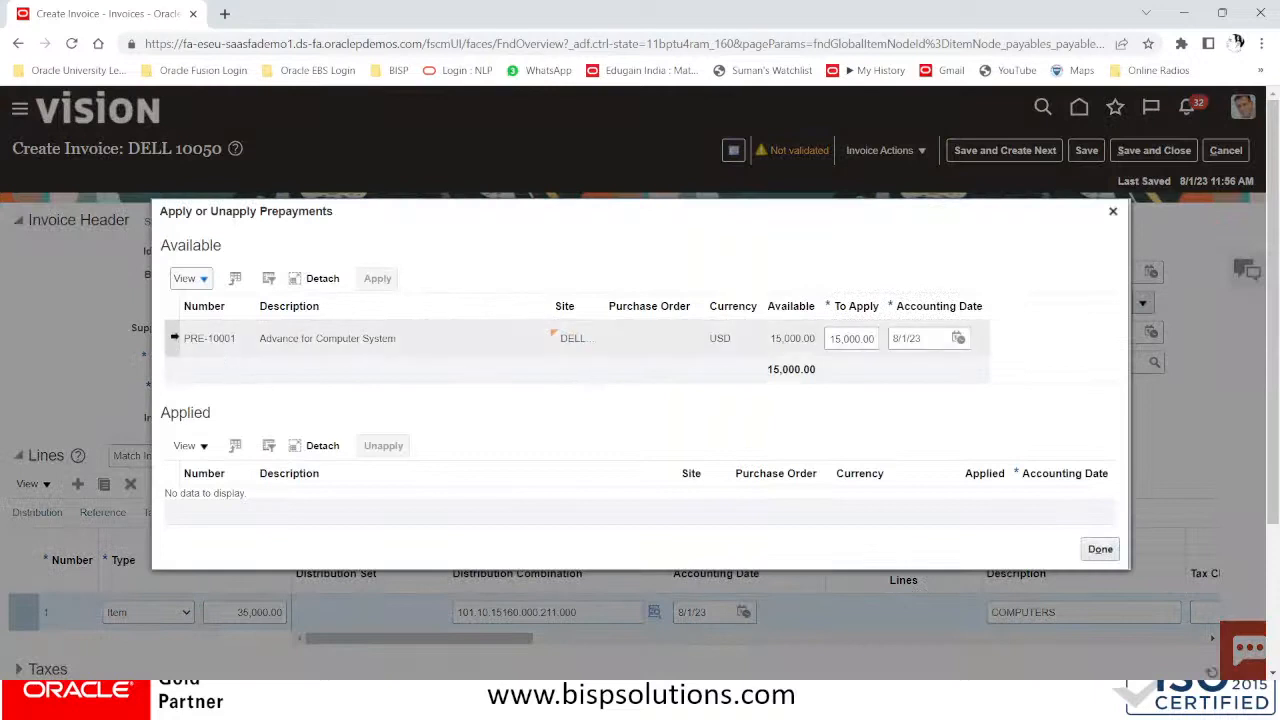
{"action": "left_click", "coordinate": [174, 338]}
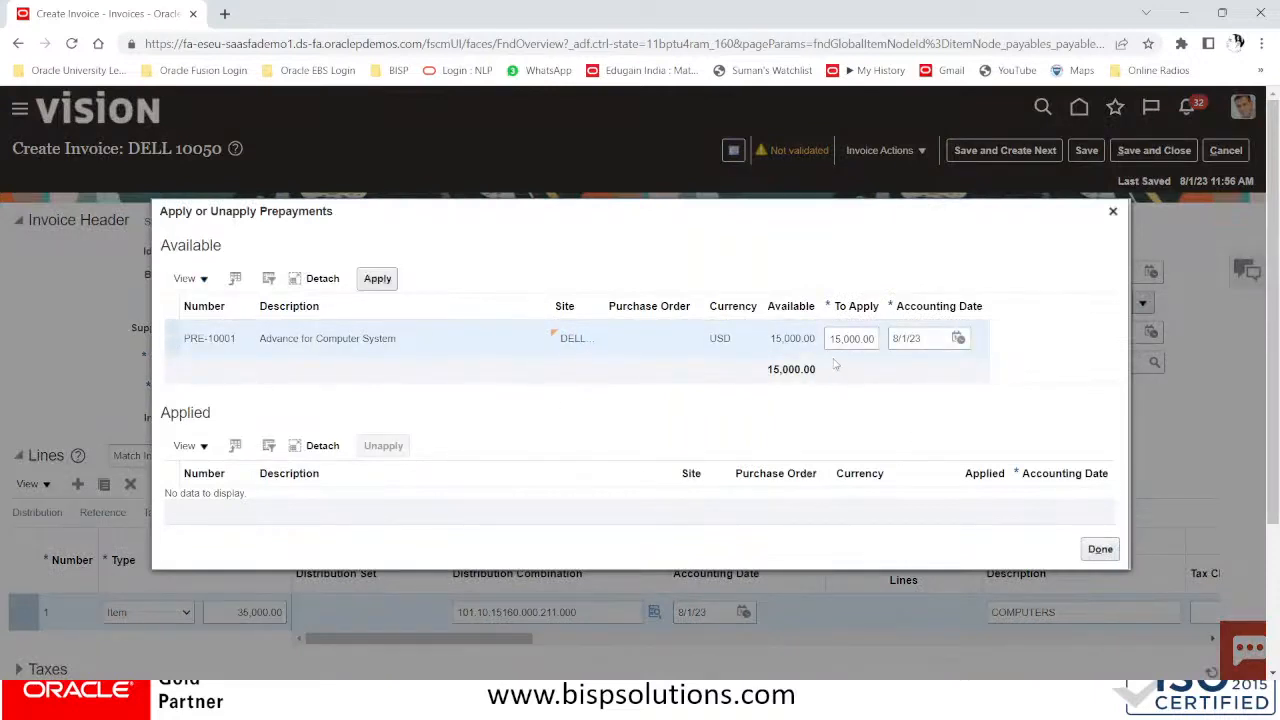
{"action": "left_click", "coordinate": [380, 280]}
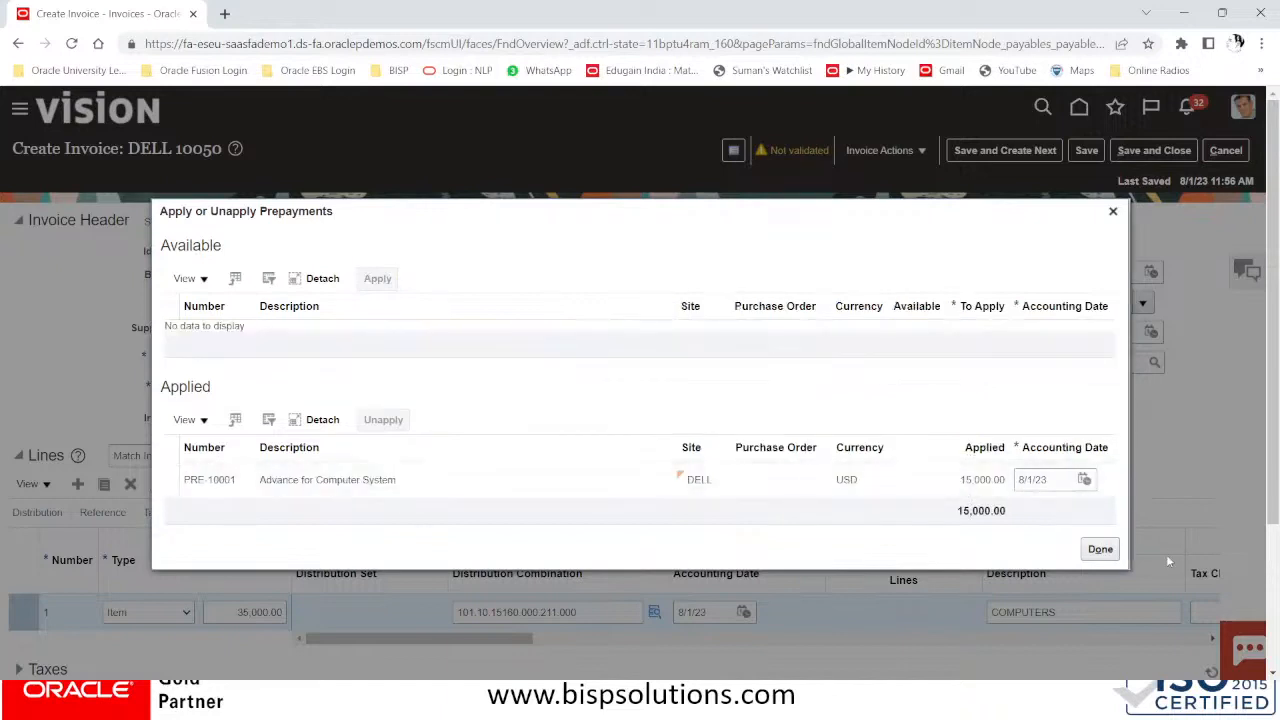
{"action": "left_click", "coordinate": [1100, 550]}
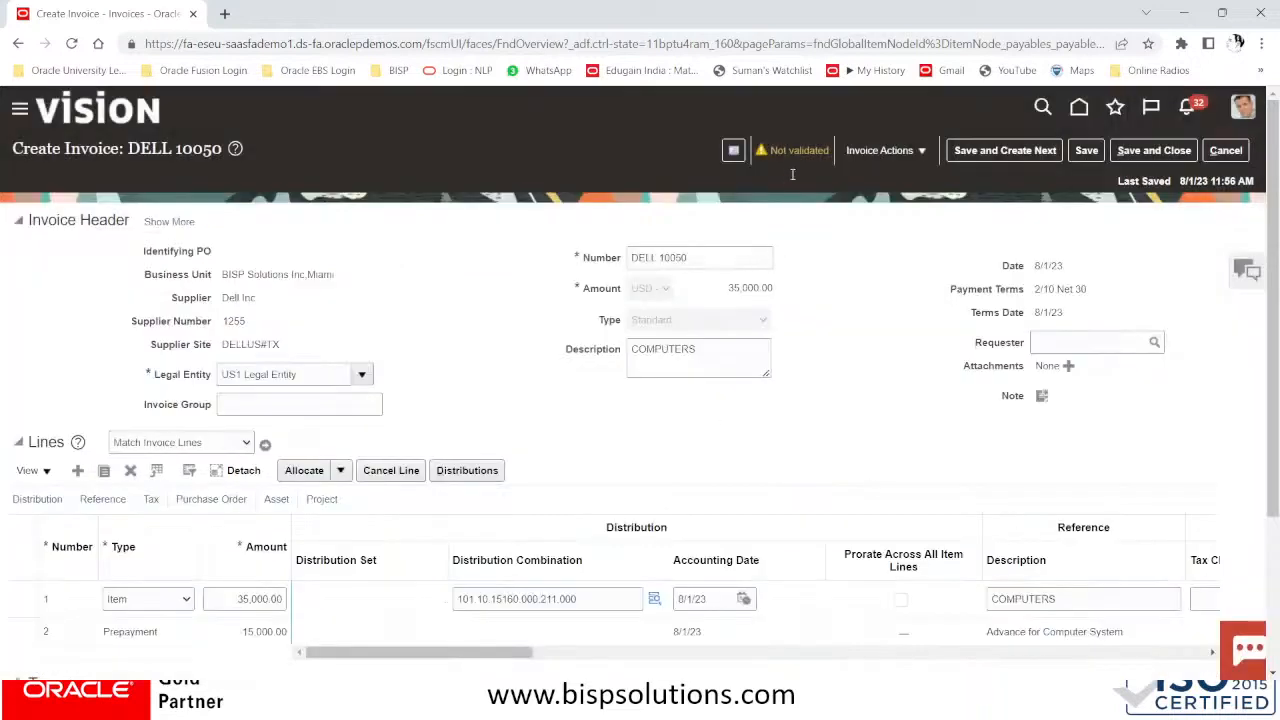
Check the invoice's status summary and validate invoice DELL 10050.
{"action": "left_click", "coordinate": [866, 155]}
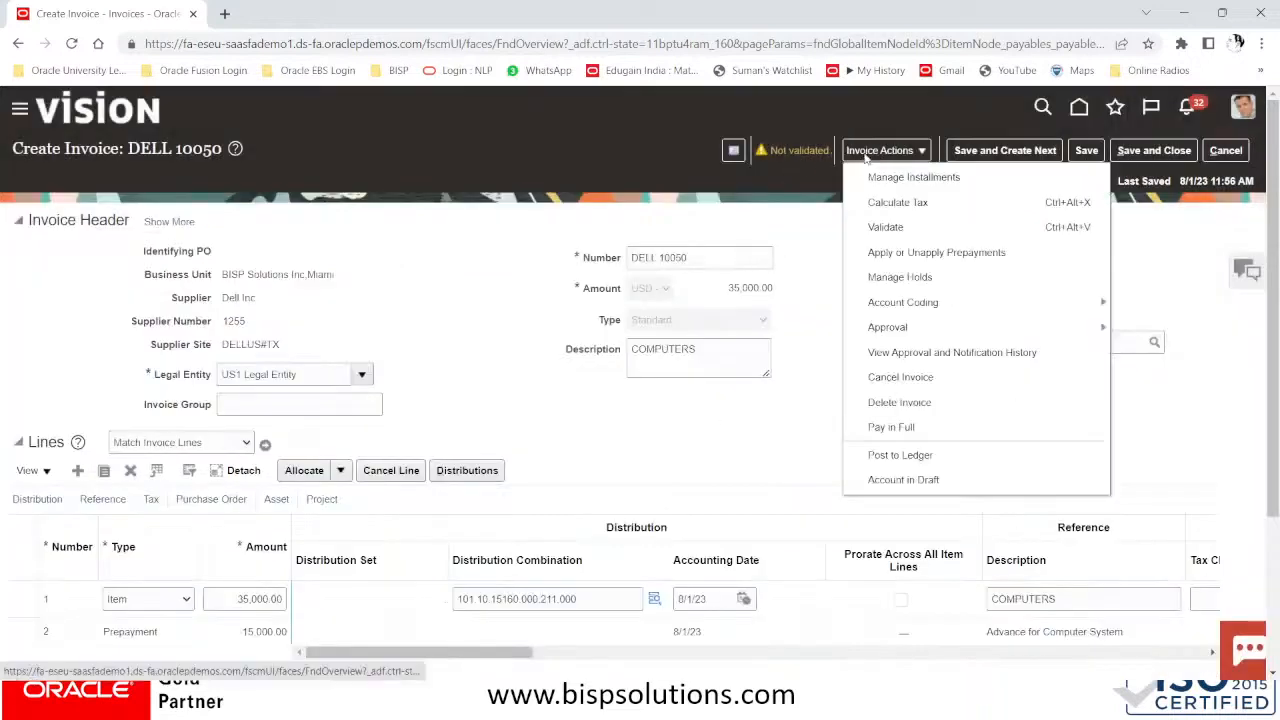
{"action": "left_click", "coordinate": [780, 155]}
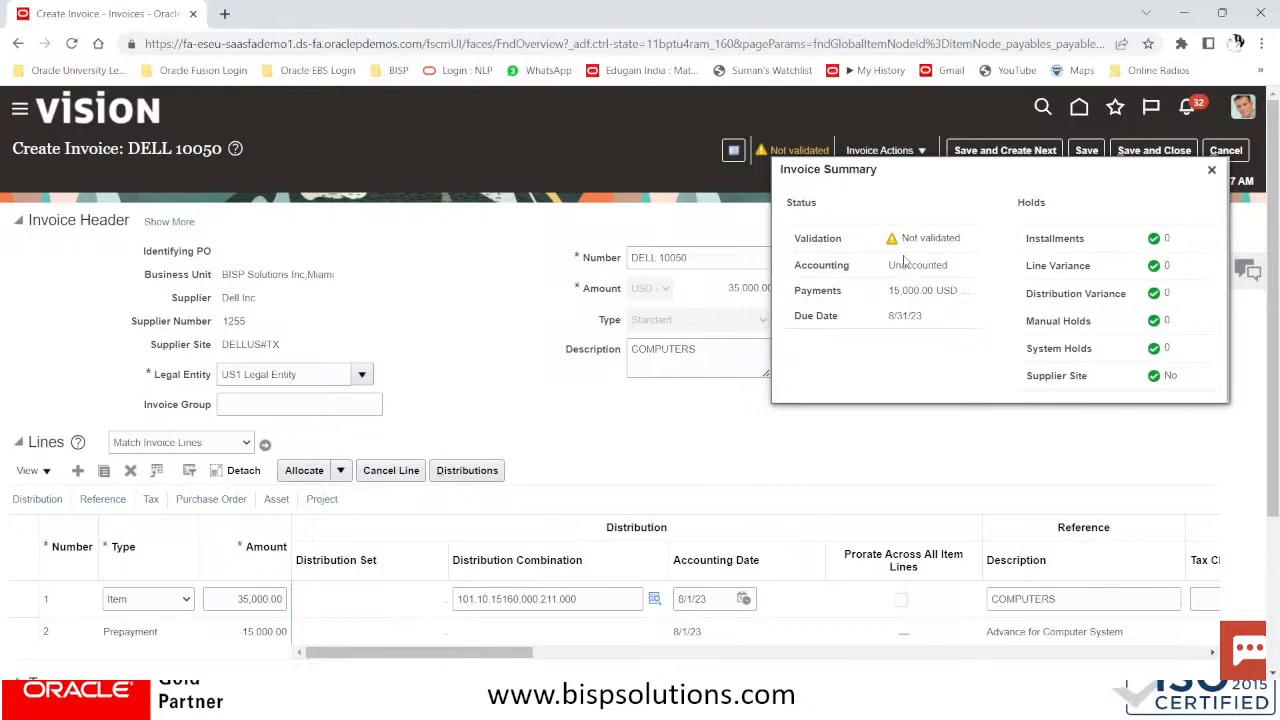
{"action": "left_click", "coordinate": [1211, 170]}
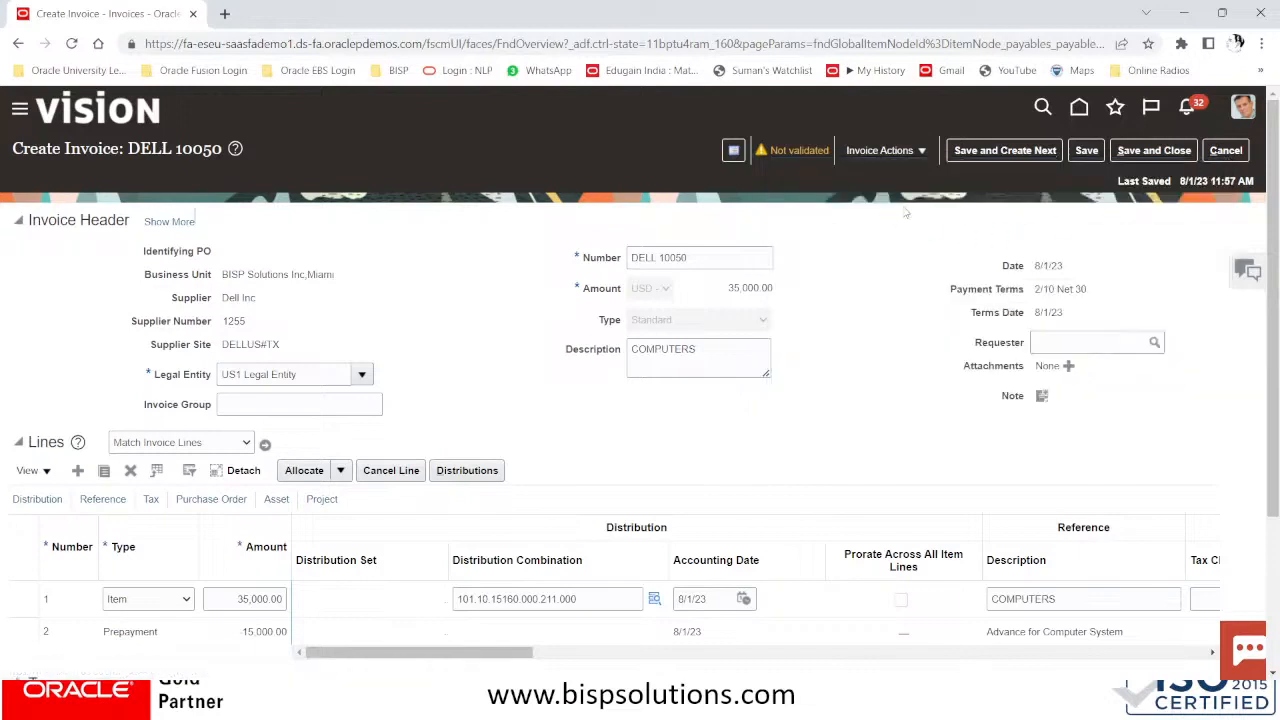
{"action": "left_click", "coordinate": [862, 156]}
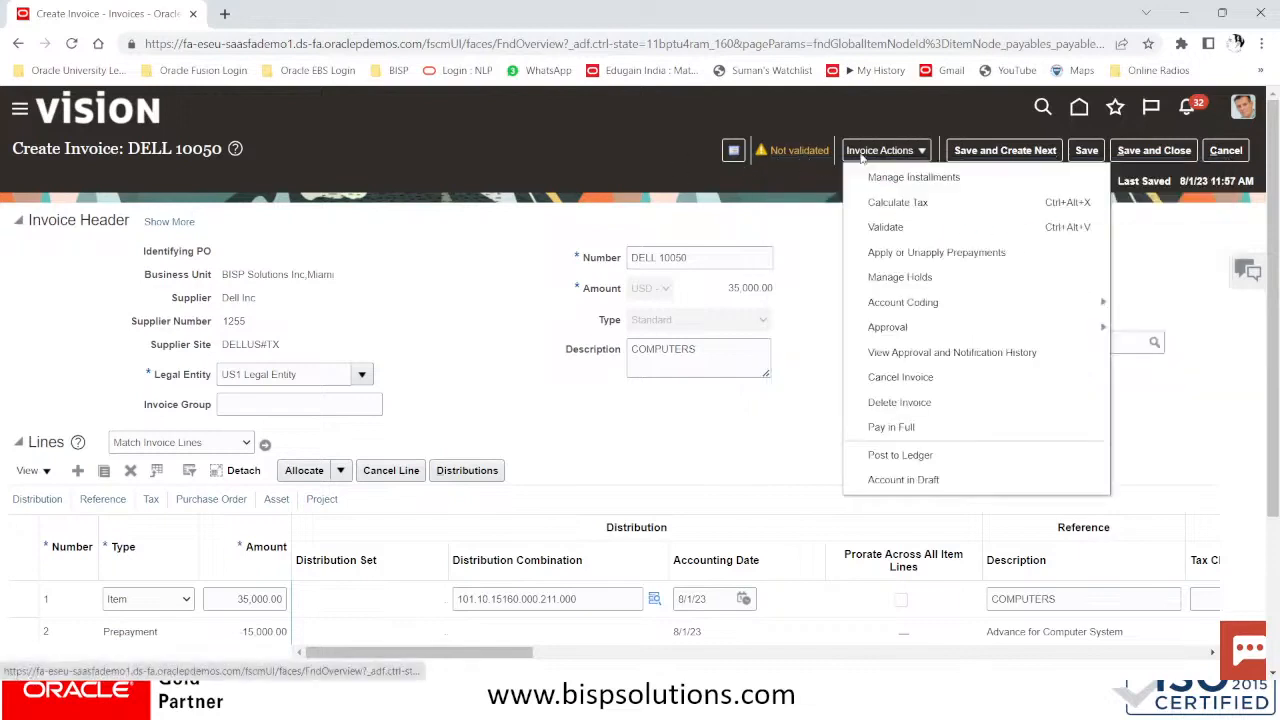
{"action": "left_click", "coordinate": [884, 227]}
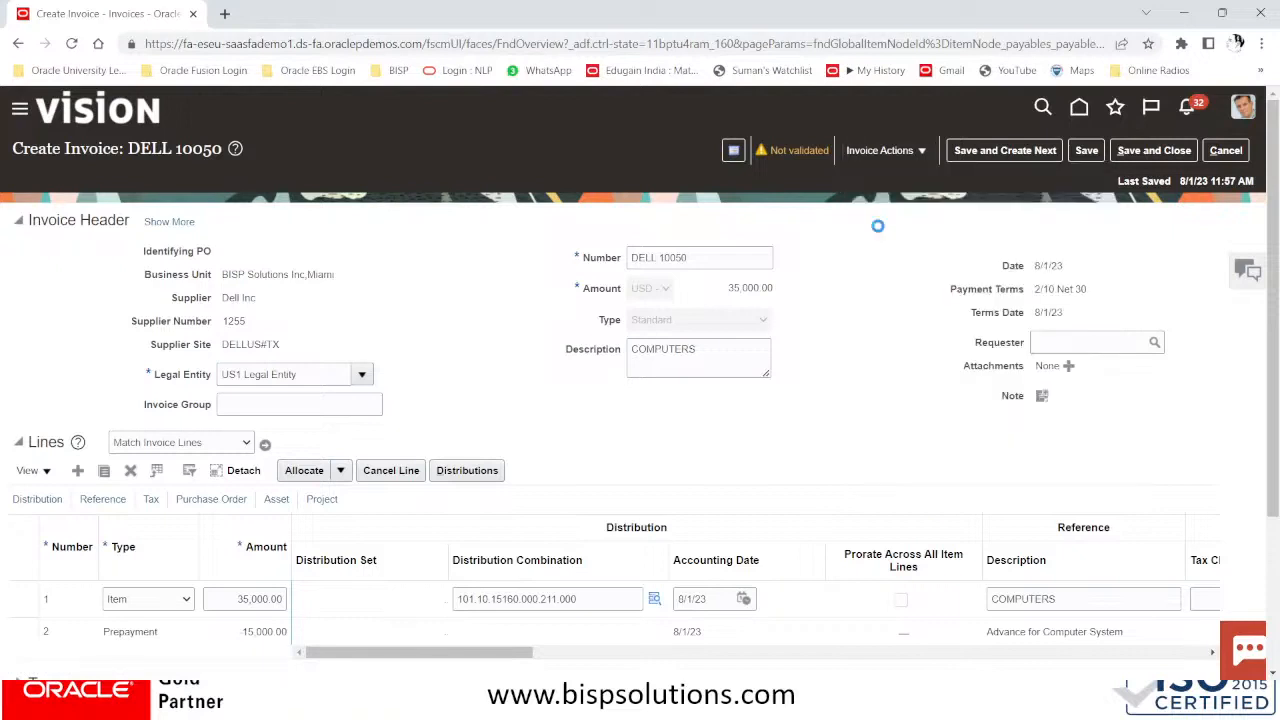
Examine the items, applied prepayments and due amounts in the invoice totals.
{"action": "scroll", "coordinate": [879, 230], "scroll_direction": "down", "scroll_amount": 3}
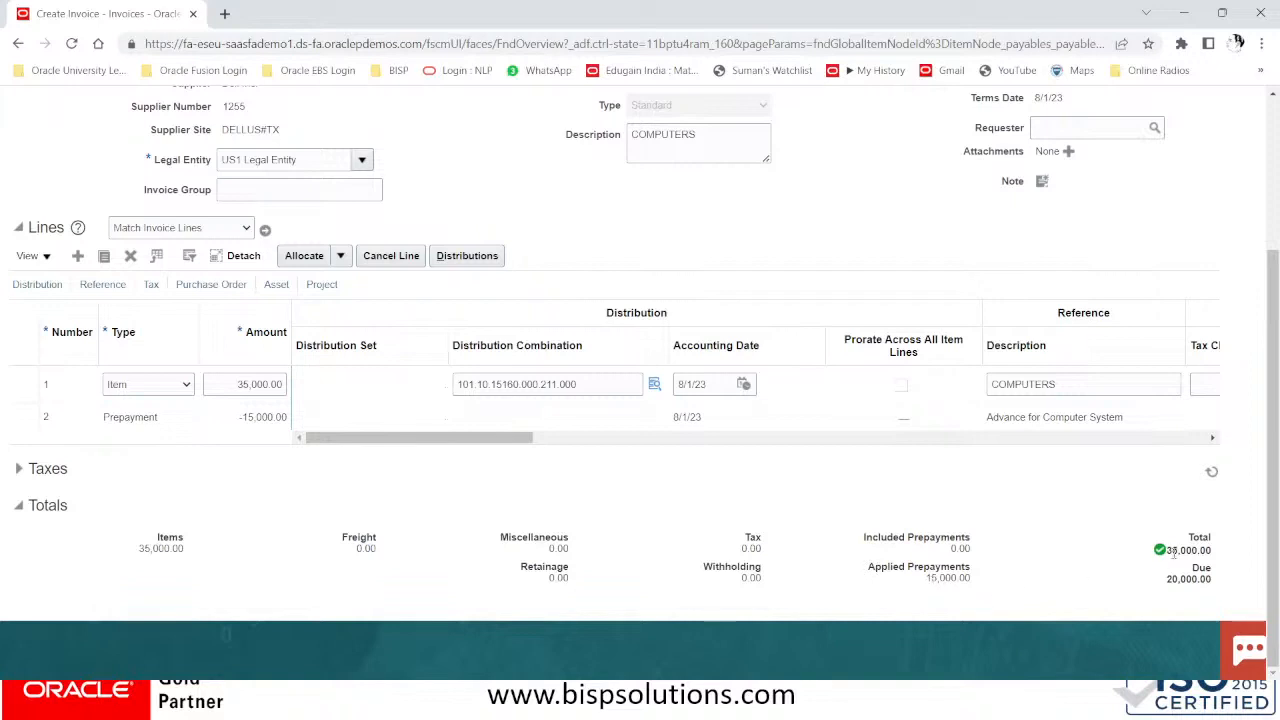
{"action": "left_click_drag", "start_coordinate": [920, 578], "coordinate": [985, 586]}
{"action": "left_click_drag", "start_coordinate": [138, 557], "coordinate": [185, 552]}
{"action": "left_click_drag", "start_coordinate": [923, 578], "coordinate": [972, 582]}
{"action": "left_click_drag", "start_coordinate": [1160, 579], "coordinate": [1238, 593]}
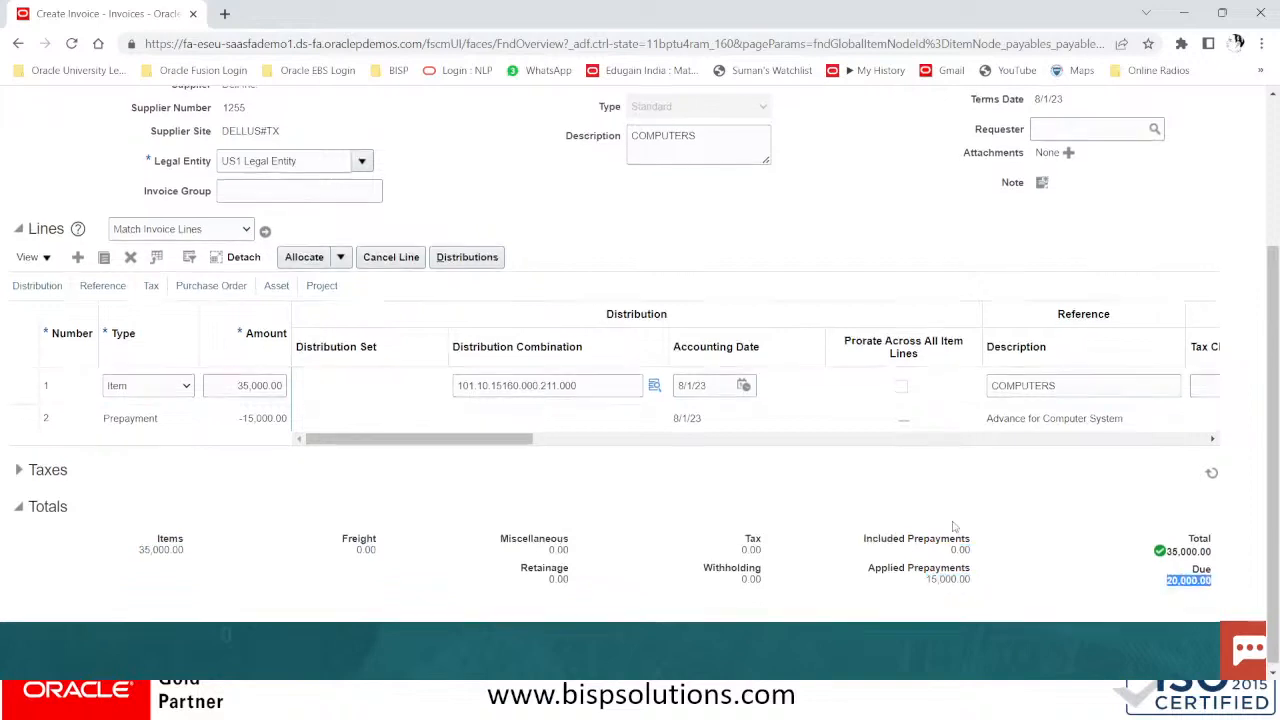
Open the installments of invoice DELL 10050 for management.
{"action": "scroll", "coordinate": [990, 601], "scroll_direction": "up", "scroll_amount": 3}
{"action": "left_click", "coordinate": [882, 151]}
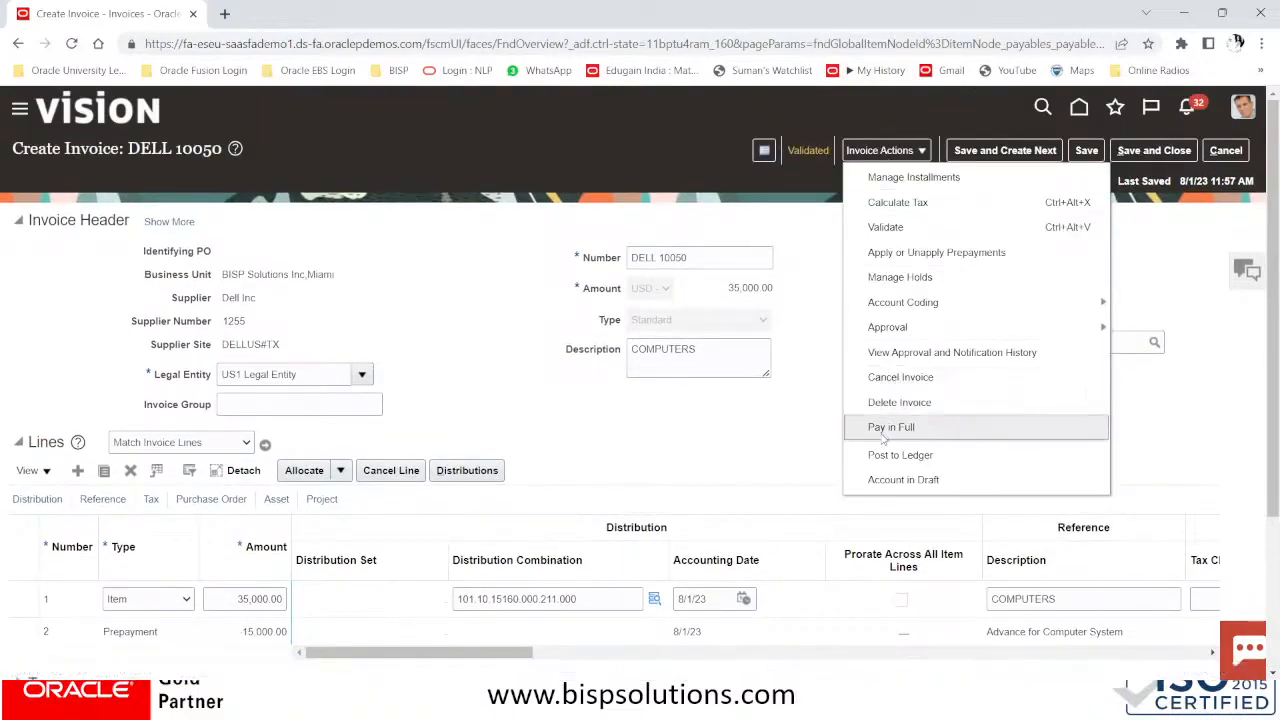
{"action": "left_click", "coordinate": [819, 194]}
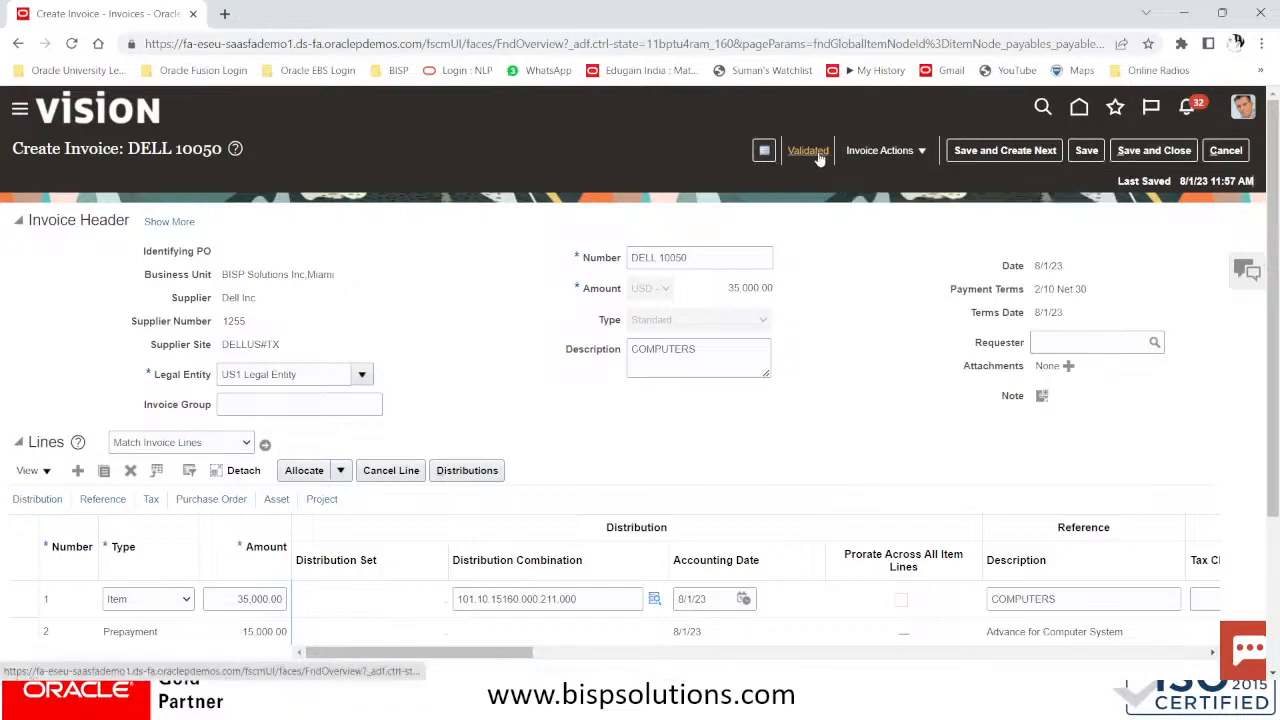
{"action": "left_click", "coordinate": [880, 152]}
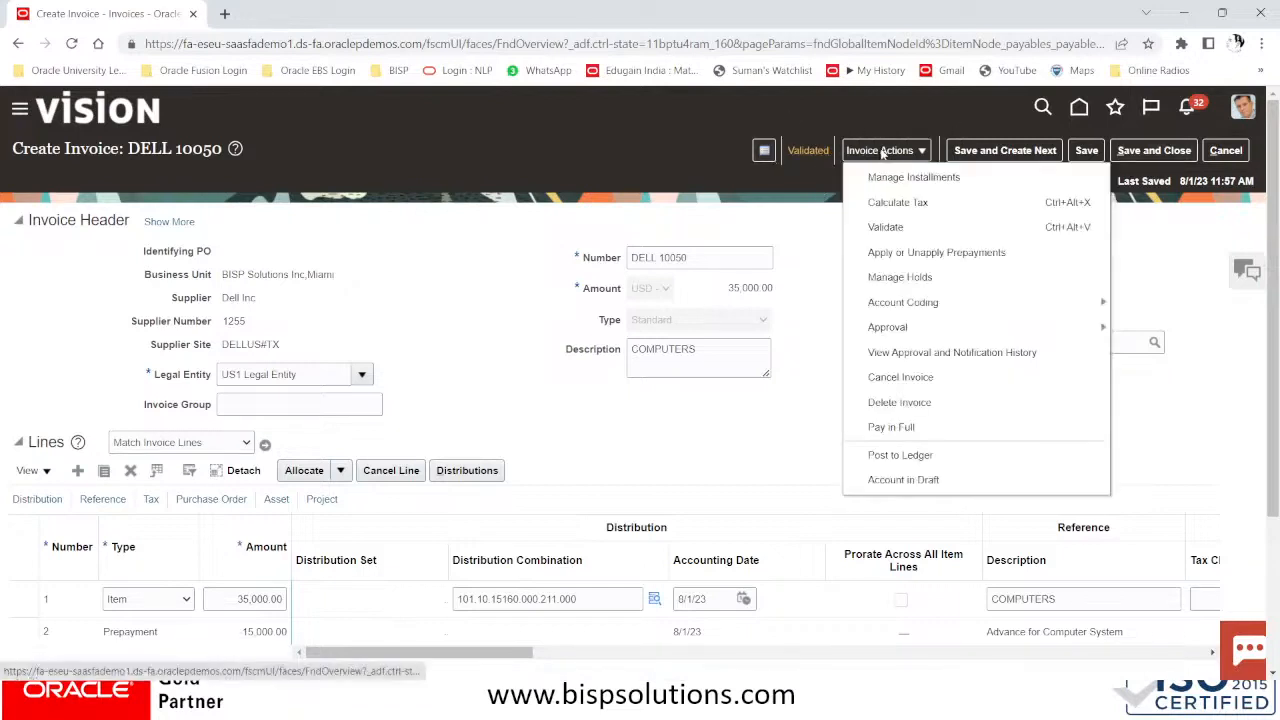
{"action": "left_click", "coordinate": [884, 178]}
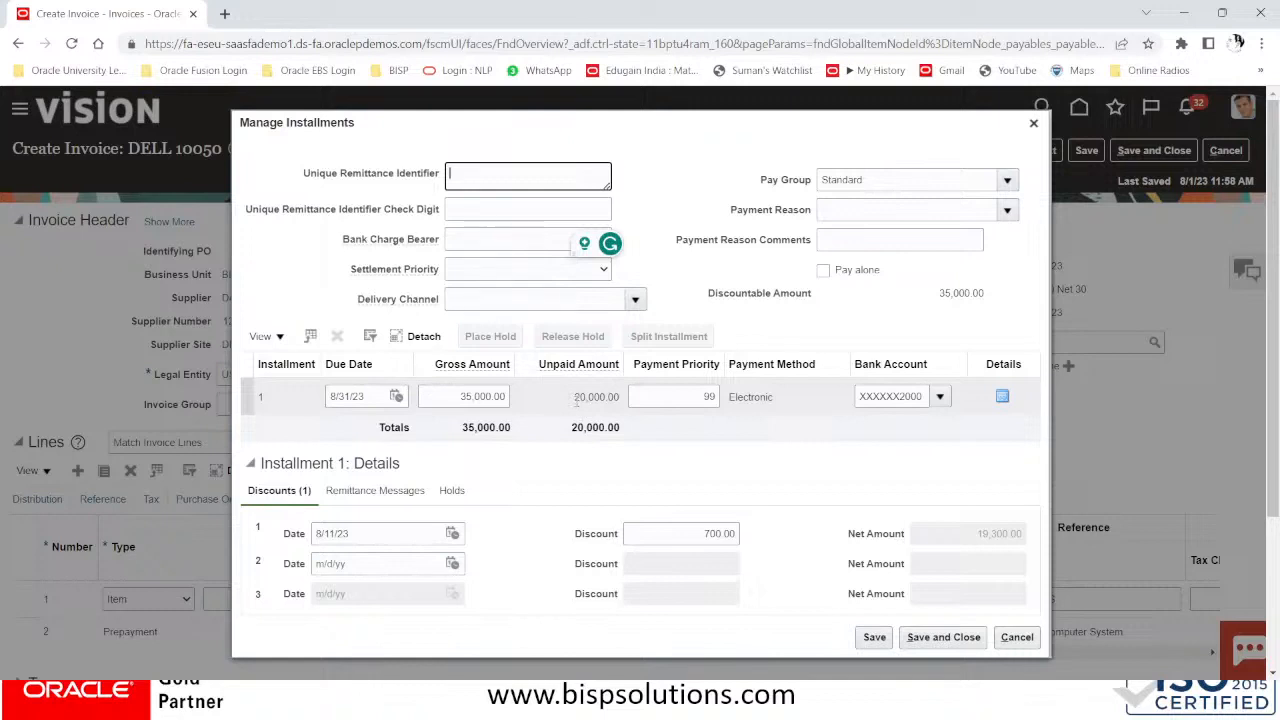
Show all columns in the installments table and review the gross amount, unpaid amount and payment details.
{"action": "left_click", "coordinate": [266, 336]}
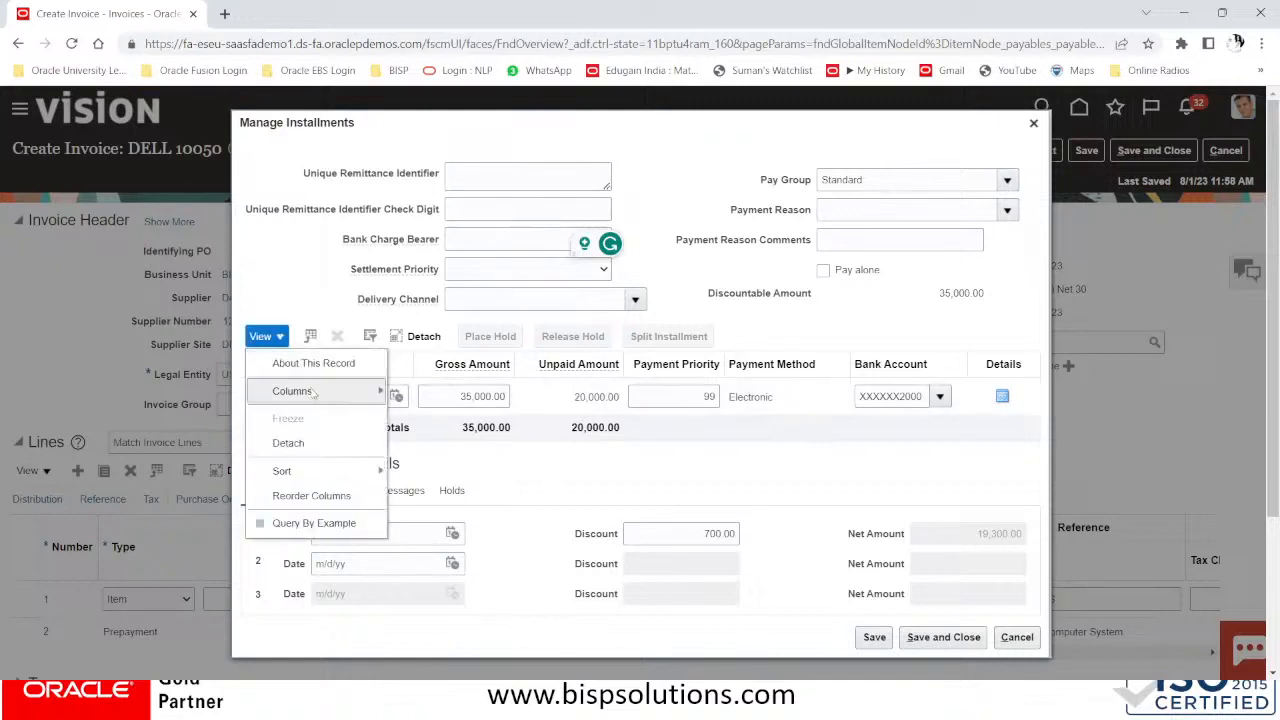
{"action": "mouse_move", "coordinate": [313, 392]}
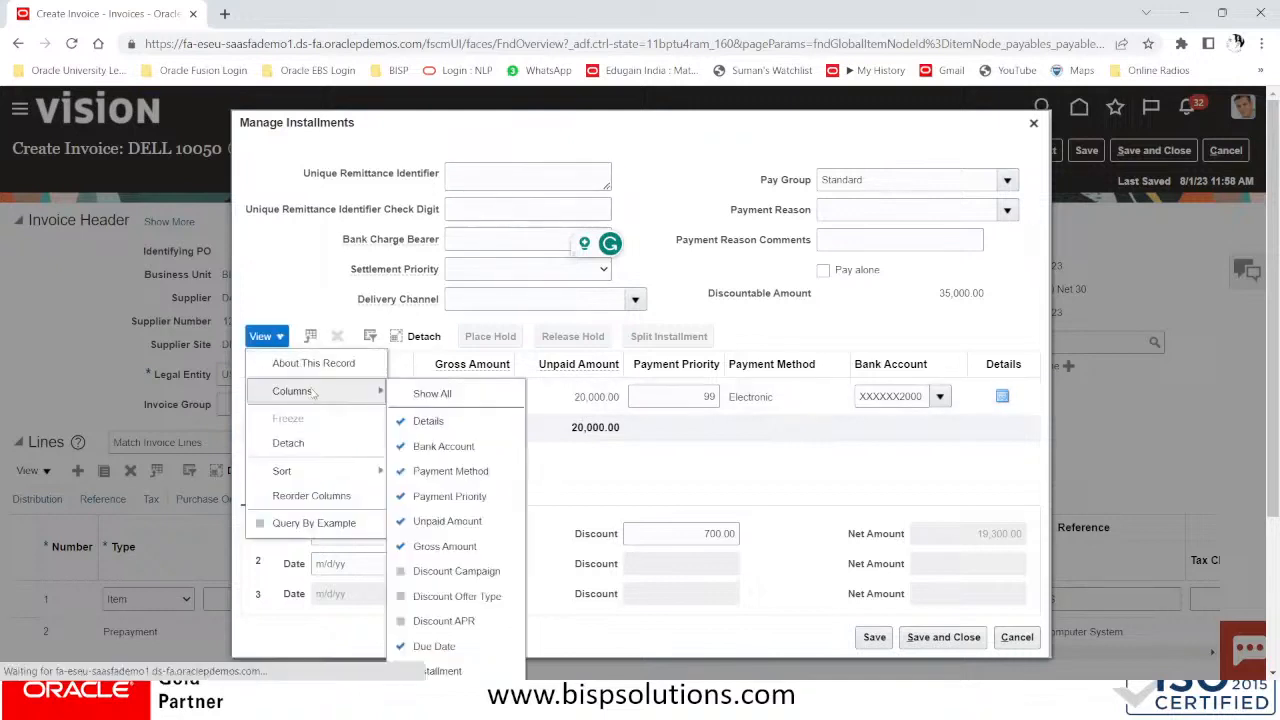
{"action": "left_click", "coordinate": [418, 393]}
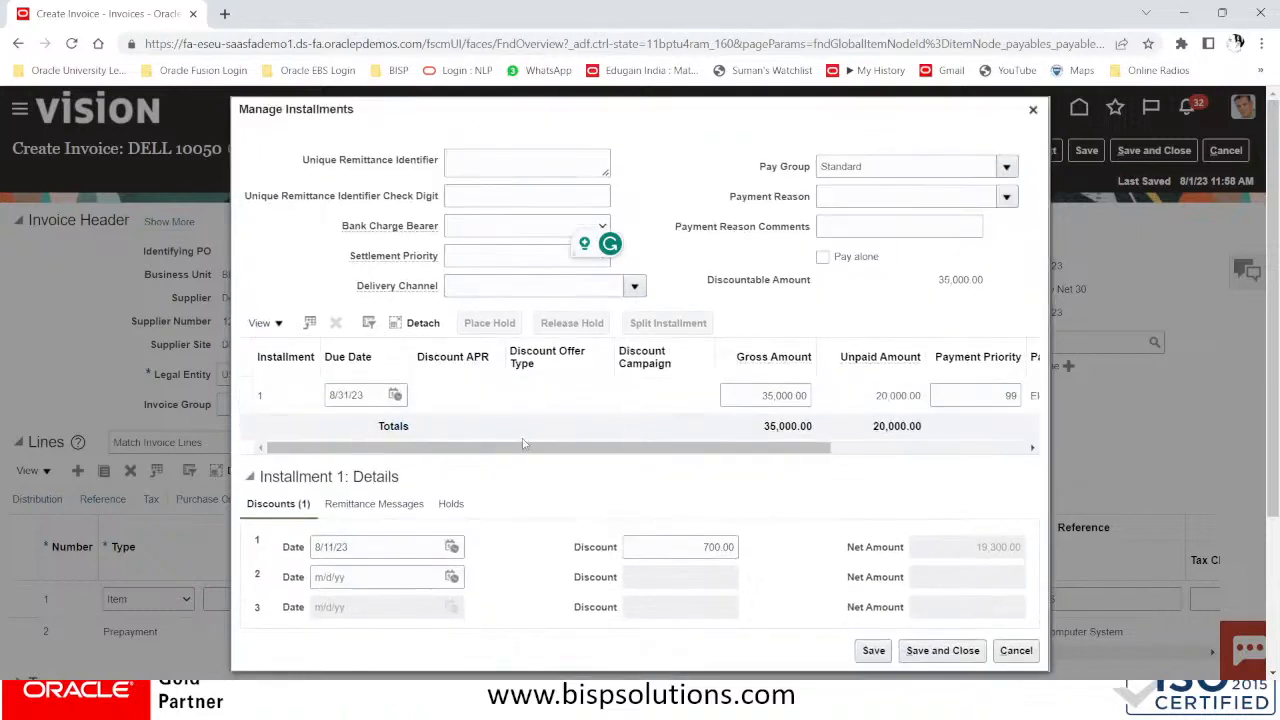
{"action": "left_click_drag", "start_coordinate": [521, 455], "coordinate": [843, 455]}
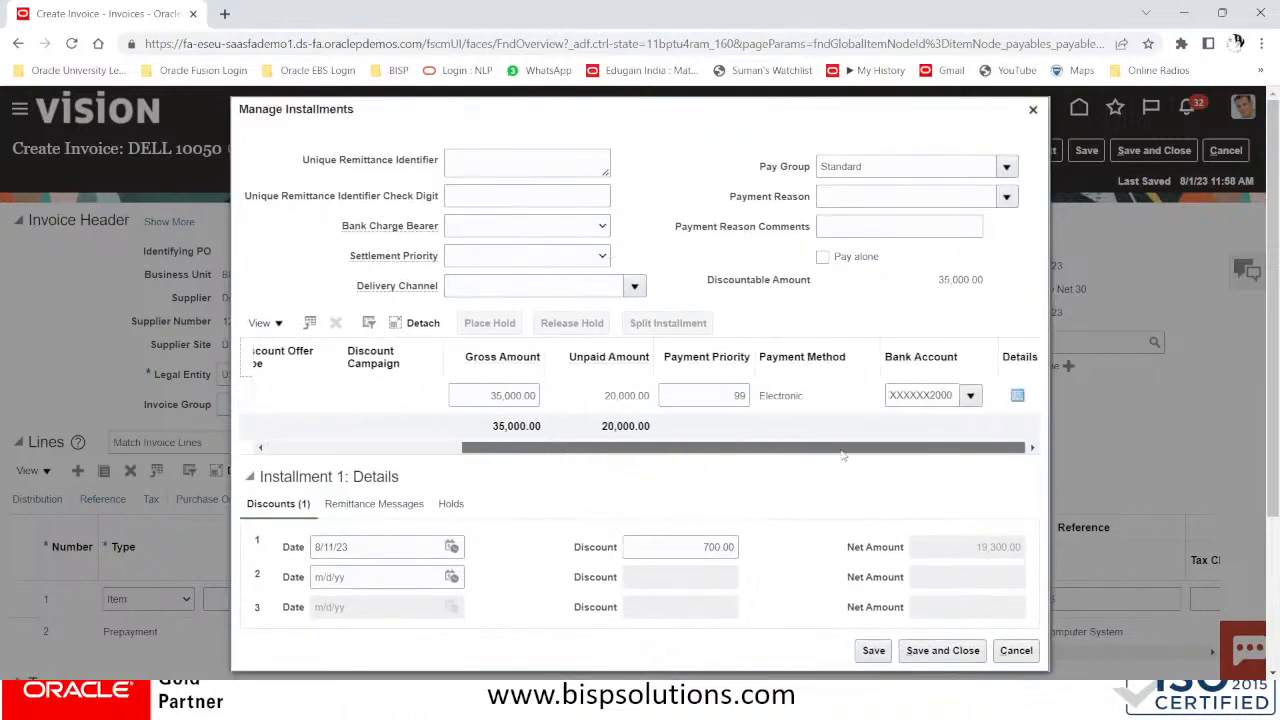
Save and close the invoice's installments, and save and close invoice DELL 10050 itself.
{"action": "left_click", "coordinate": [380, 448]}
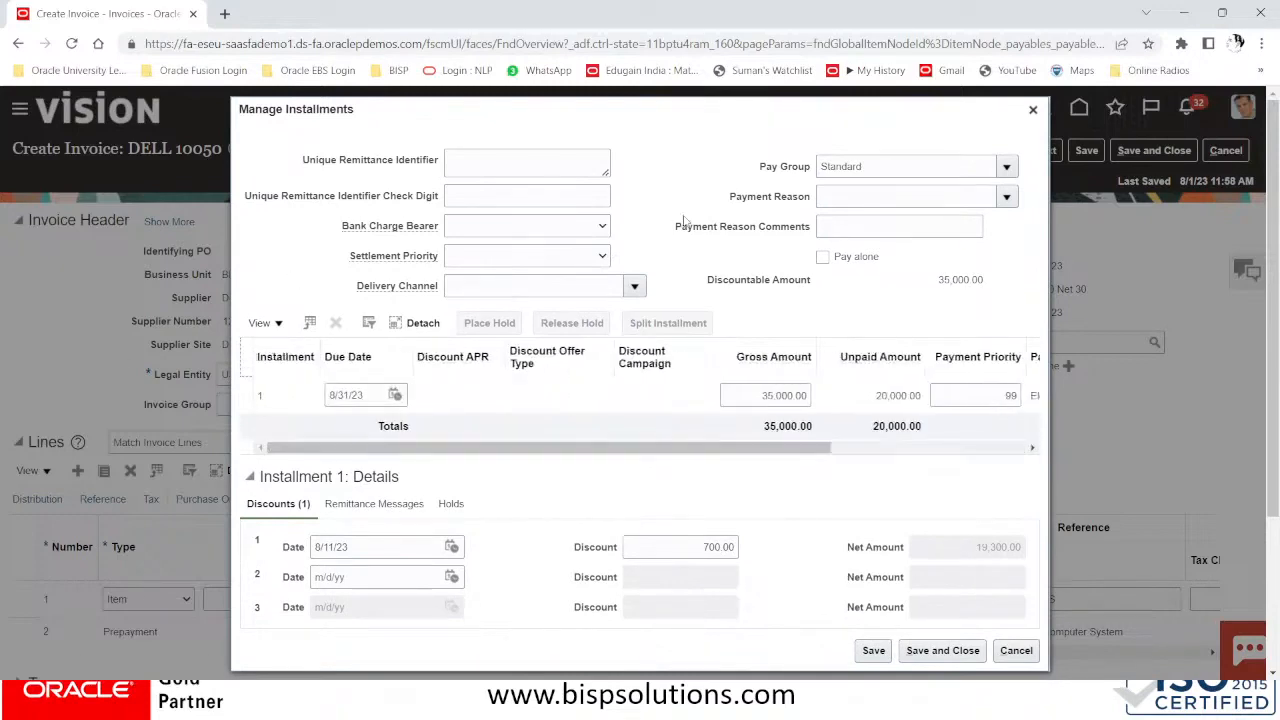
{"action": "left_click", "coordinate": [928, 658]}
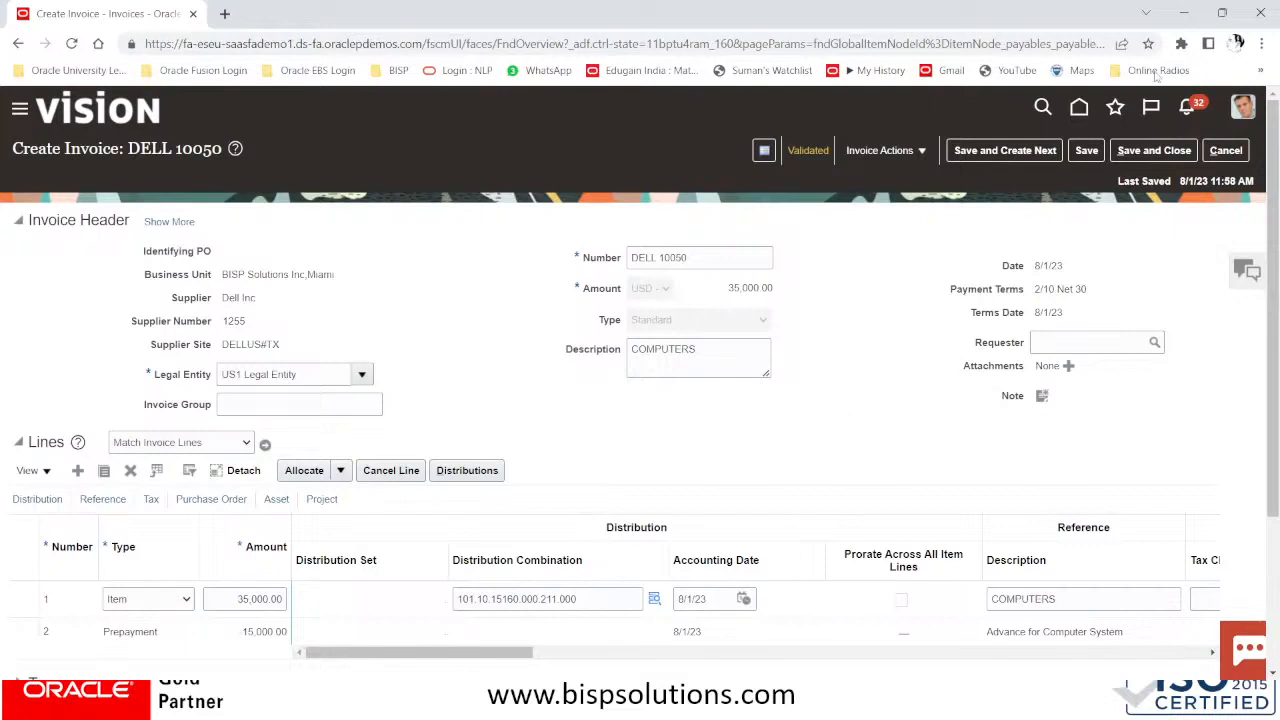
{"action": "left_click", "coordinate": [910, 155]}
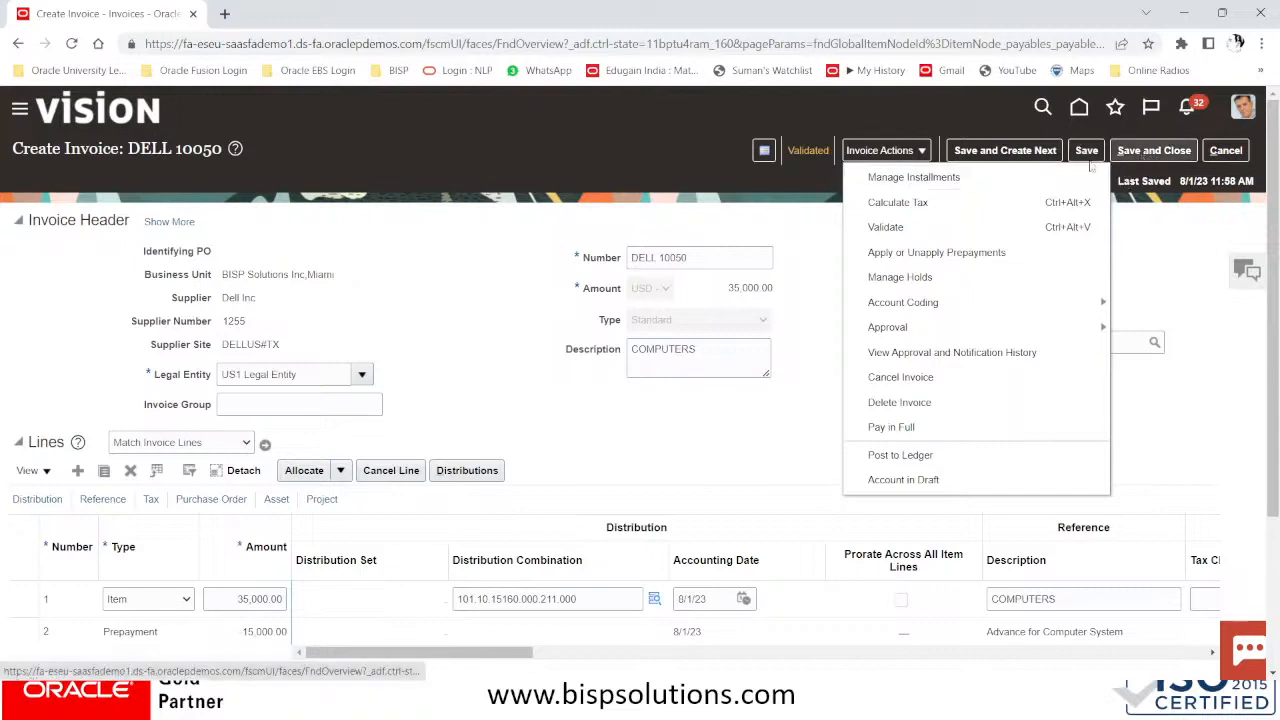
{"action": "left_click", "coordinate": [1152, 154]}
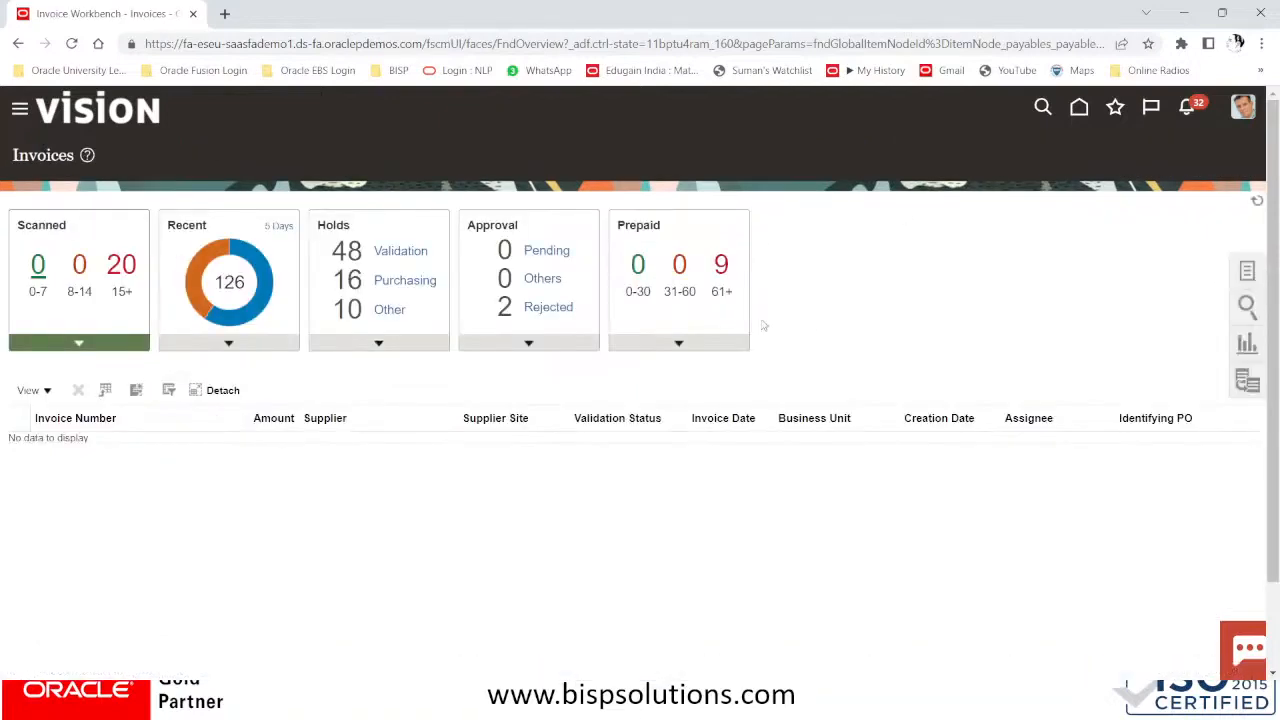
{"action": "key", "text": "alt+Tab"}
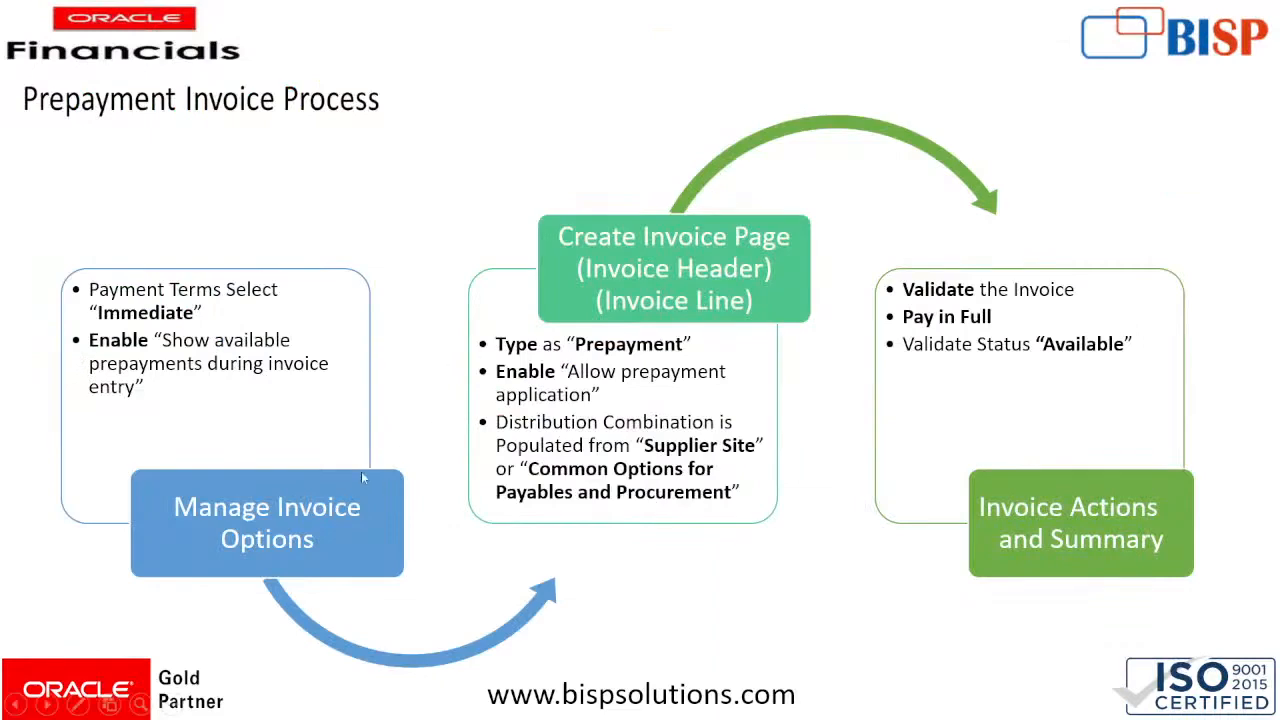
{"action": "left_click", "coordinate": [421, 372]}
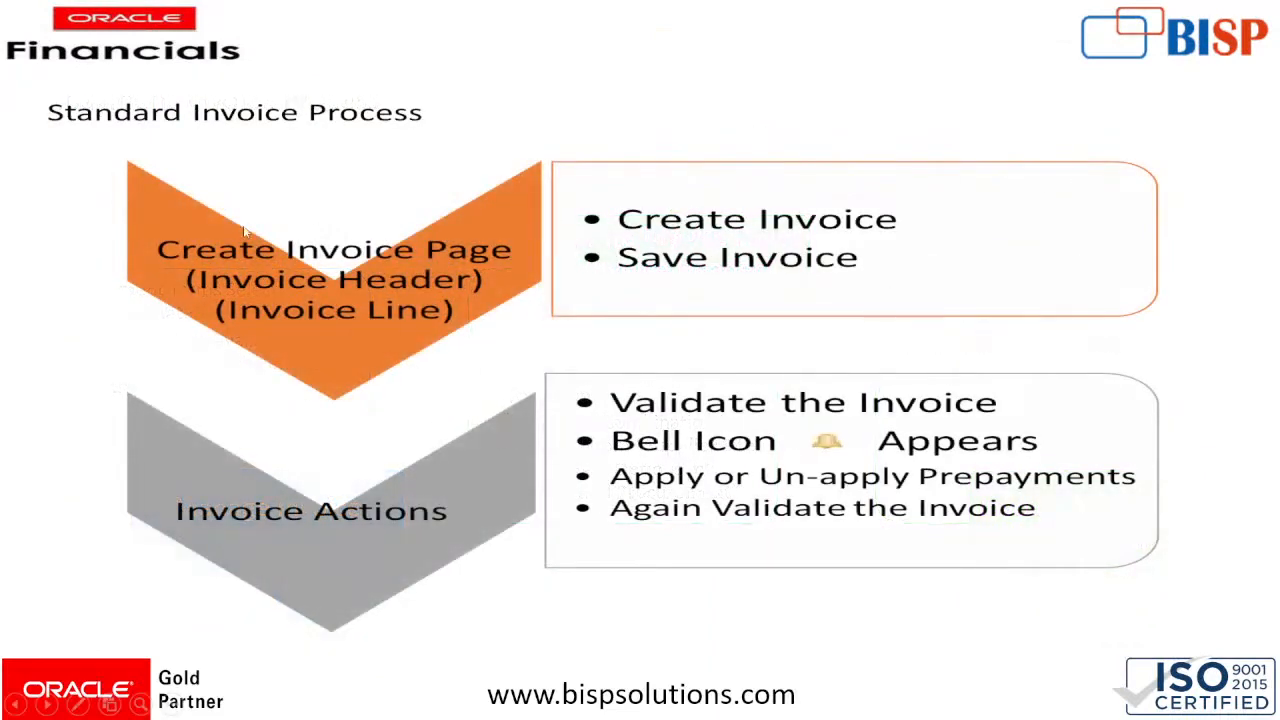
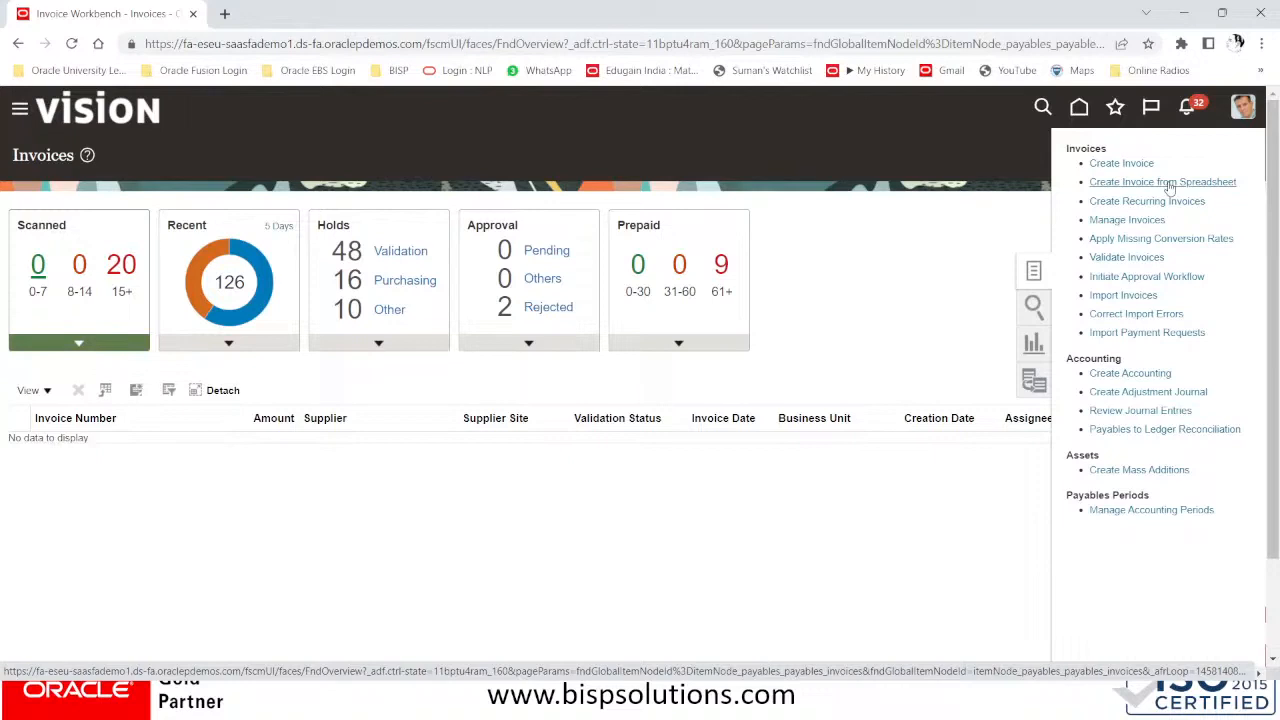
Download the spreadsheet for creating invoices to the Desktop as CreateQuickInvoices and open it in Excel.
{"action": "left_click", "coordinate": [1169, 188]}
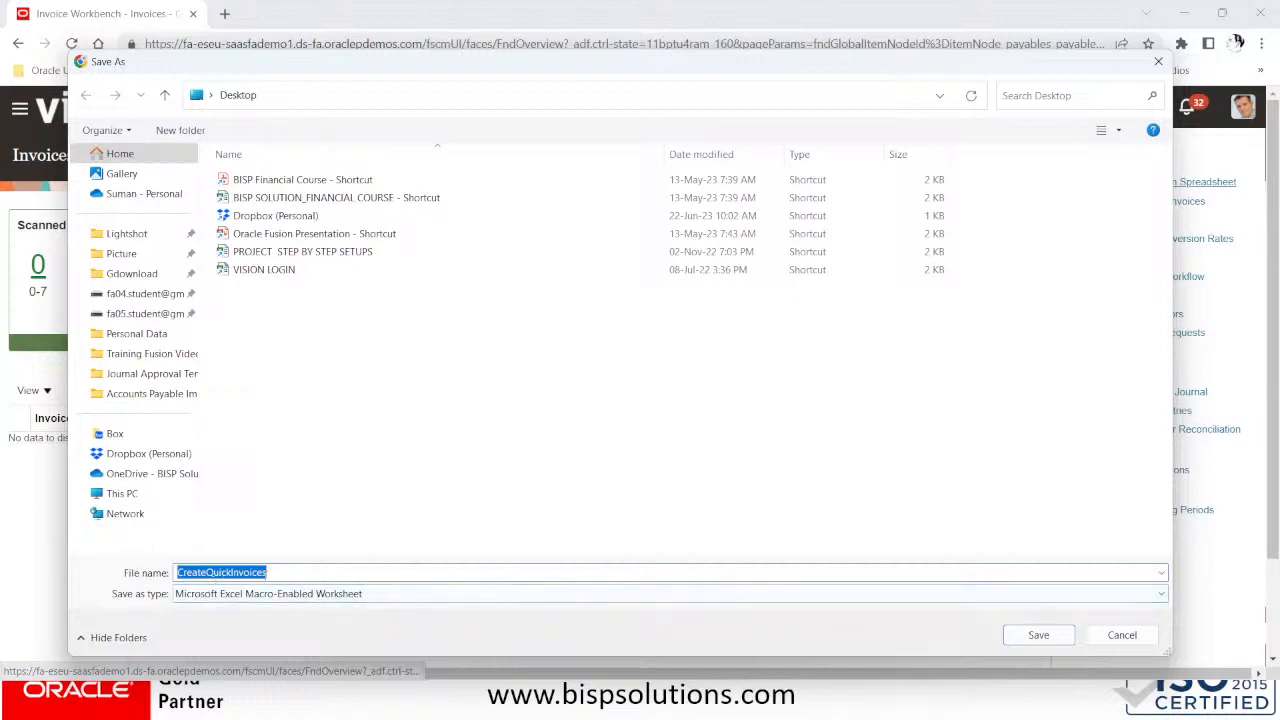
{"action": "left_click", "coordinate": [1048, 639]}
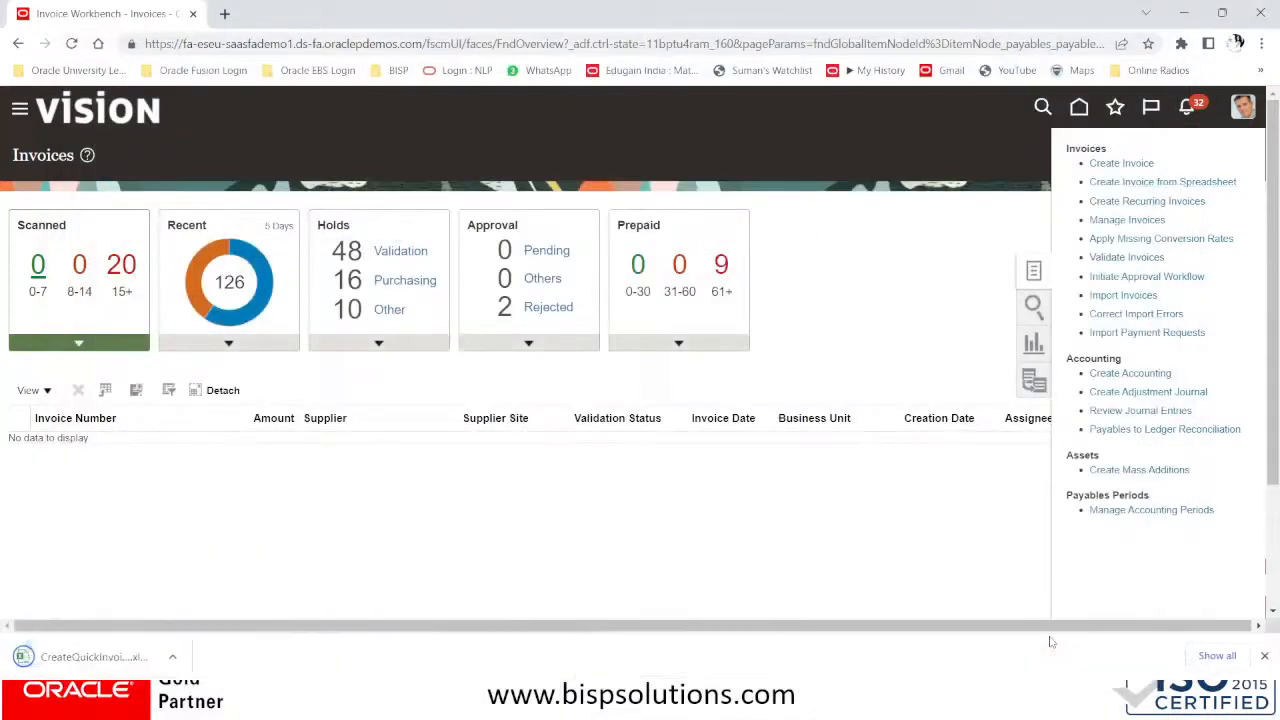
{"action": "left_click", "coordinate": [177, 656]}
{"action": "left_click", "coordinate": [537, 527]}
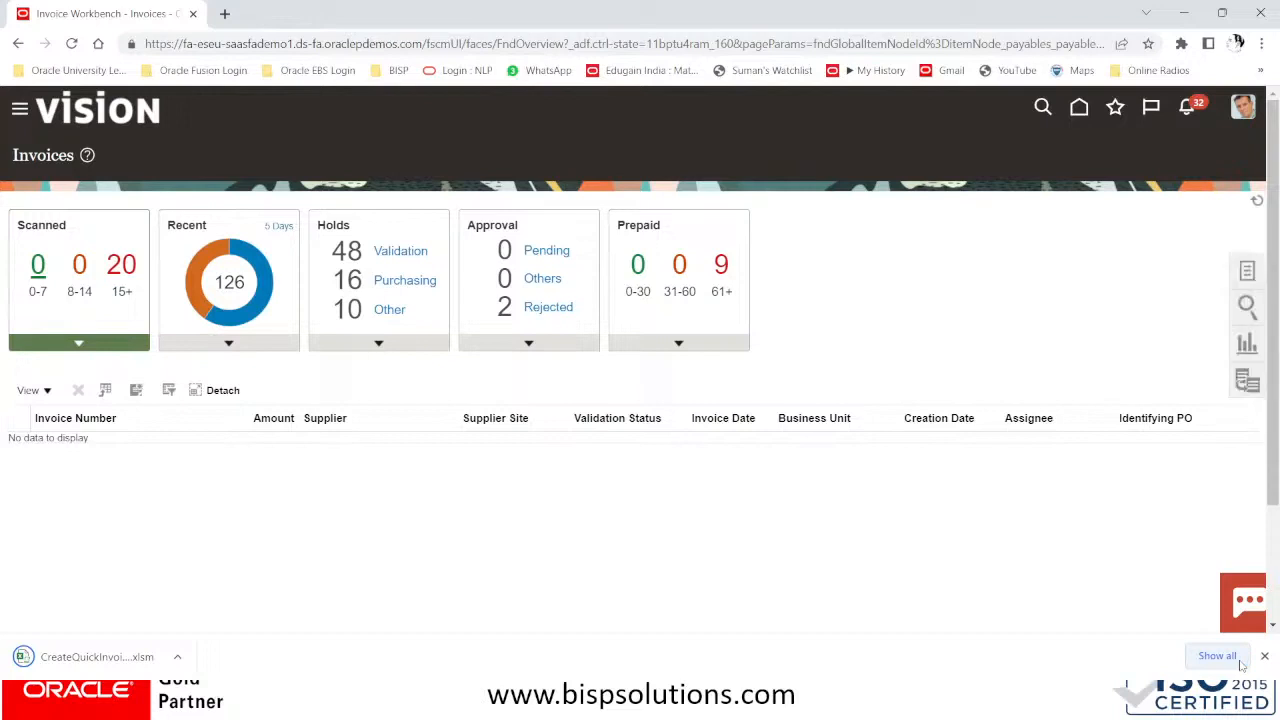
{"action": "left_click", "coordinate": [172, 660]}
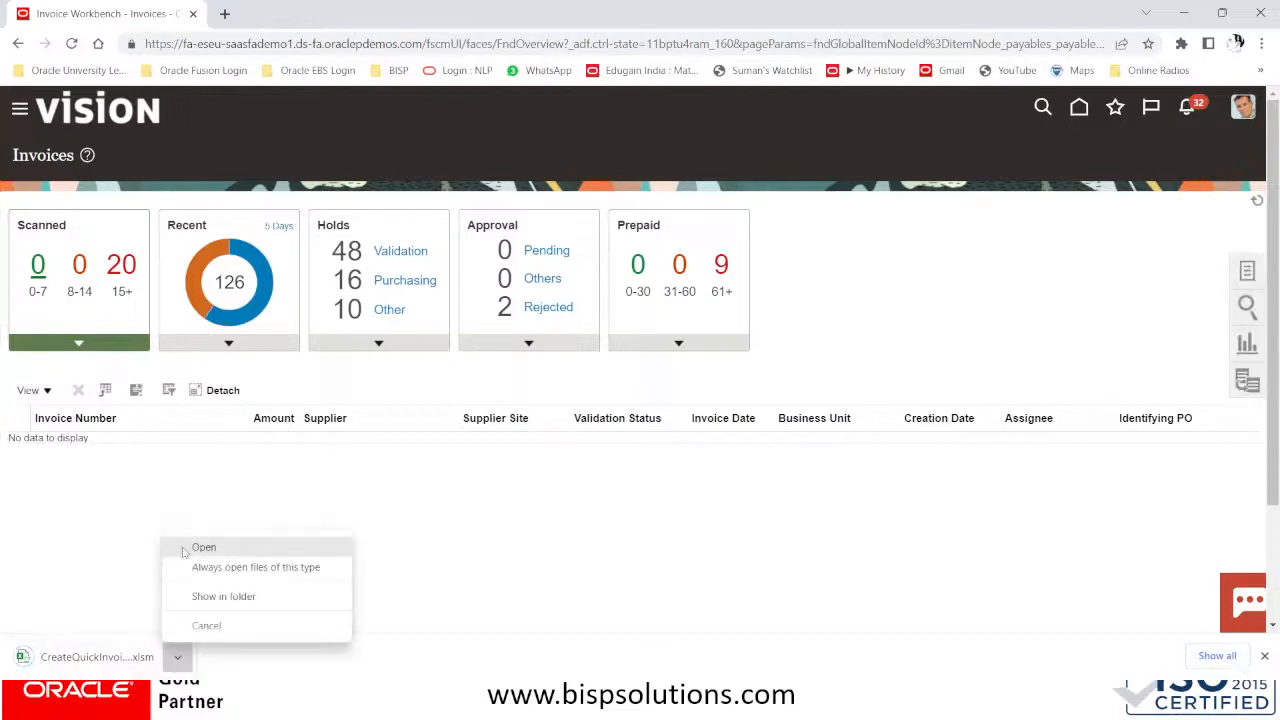
{"action": "left_click", "coordinate": [191, 545]}
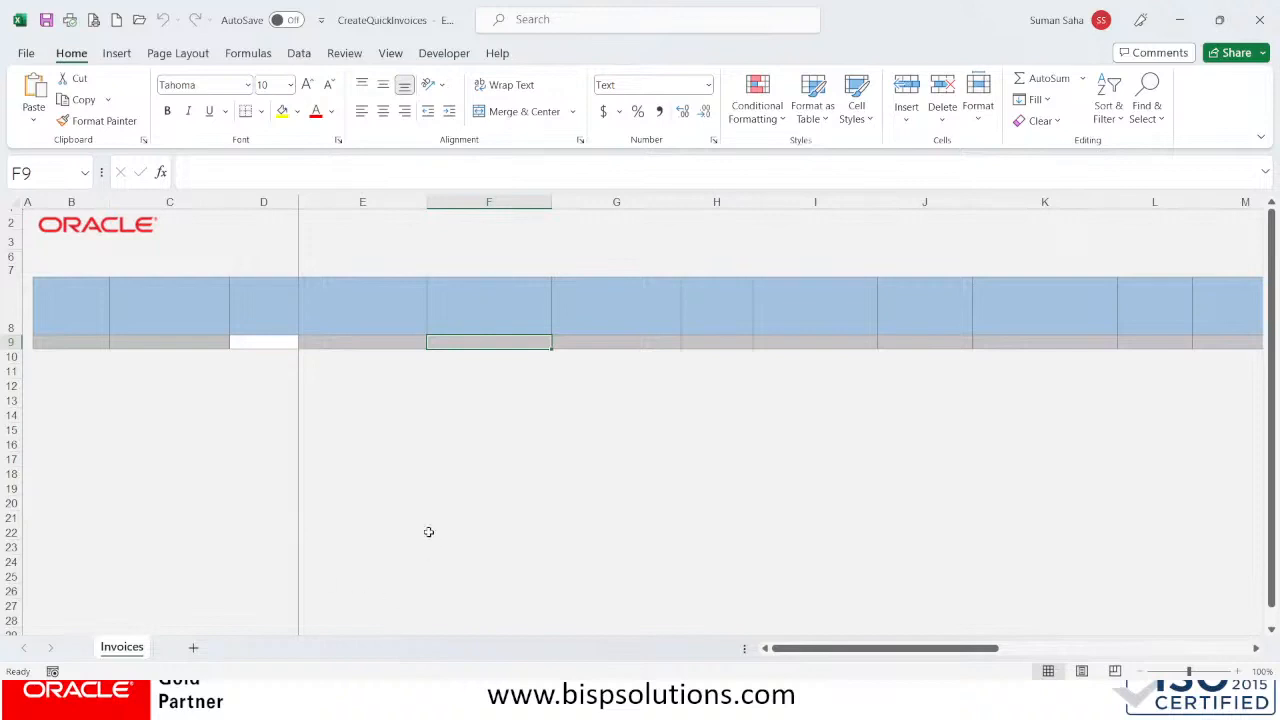
Examine the header and entry rows of the Invoices worksheet and close the workbook without saving.
{"action": "left_click", "coordinate": [412, 492]}
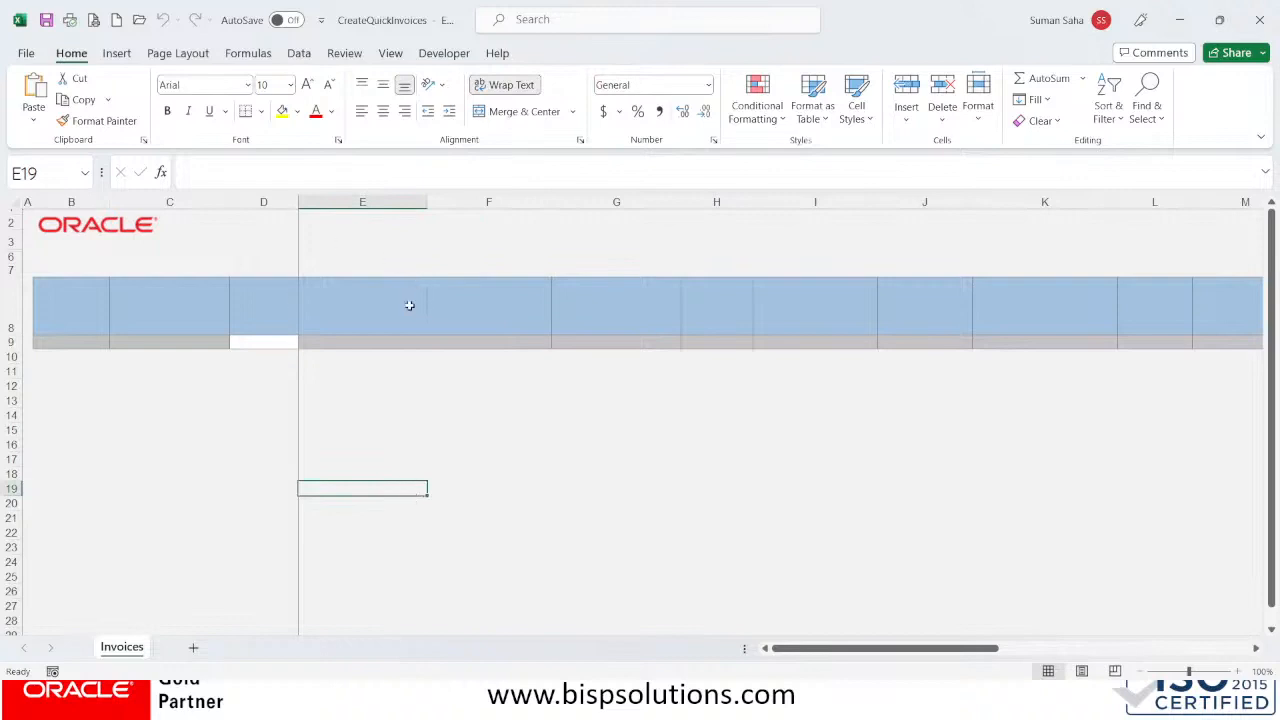
{"action": "left_click", "coordinate": [481, 398]}
{"action": "scroll", "coordinate": [474, 483], "scroll_direction": "down", "scroll_amount": 3}
{"action": "scroll", "coordinate": [474, 483], "scroll_direction": "up", "scroll_amount": 3}
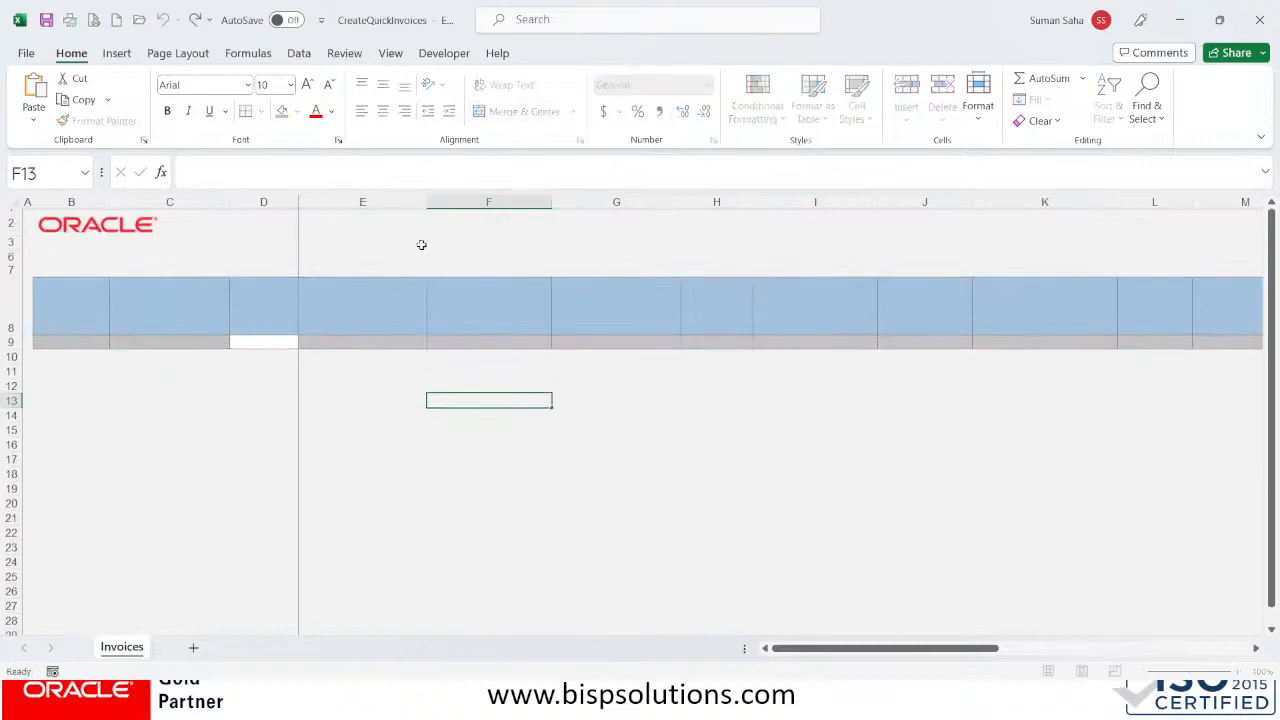
{"action": "left_click", "coordinate": [421, 244]}
{"action": "left_click", "coordinate": [469, 389]}
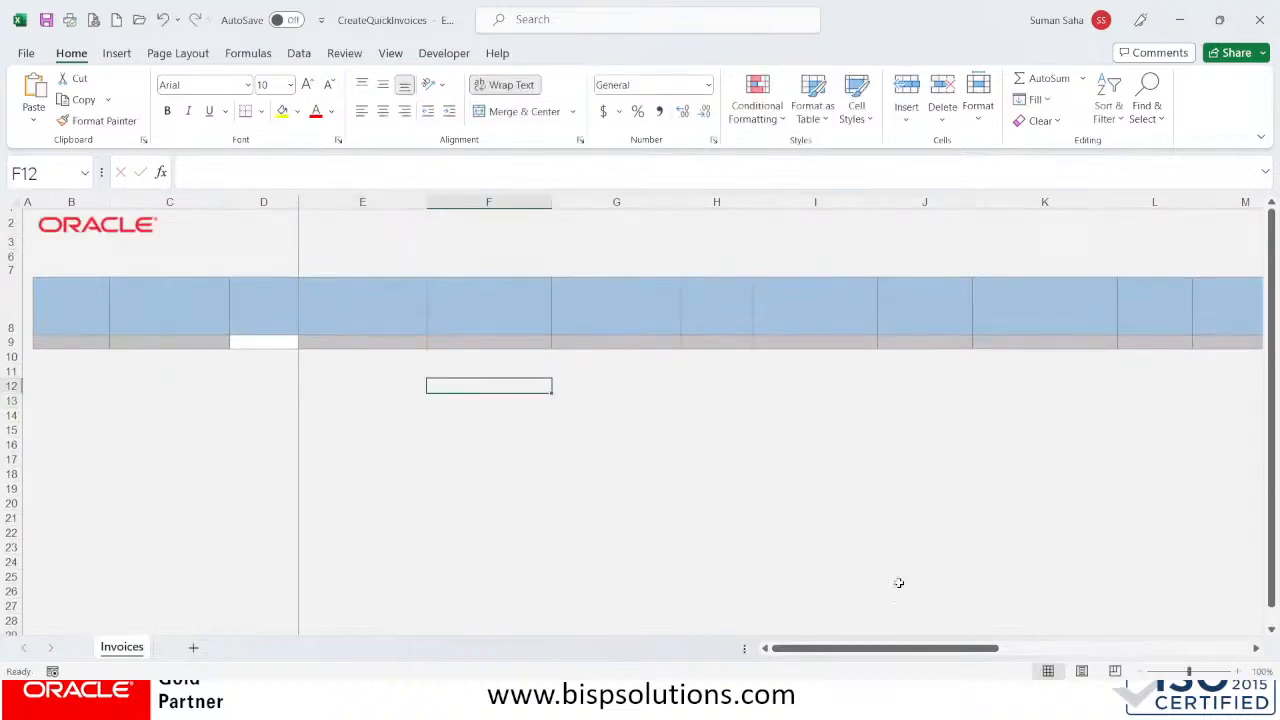
{"action": "mouse_move", "coordinate": [863, 648]}
{"action": "left_mouse_down"}
{"action": "mouse_move", "coordinate": [1111, 648]}
{"action": "mouse_move", "coordinate": [865, 648]}
{"action": "left_mouse_up"}
{"action": "left_click", "coordinate": [240, 340]}
{"action": "left_click", "coordinate": [629, 271]}
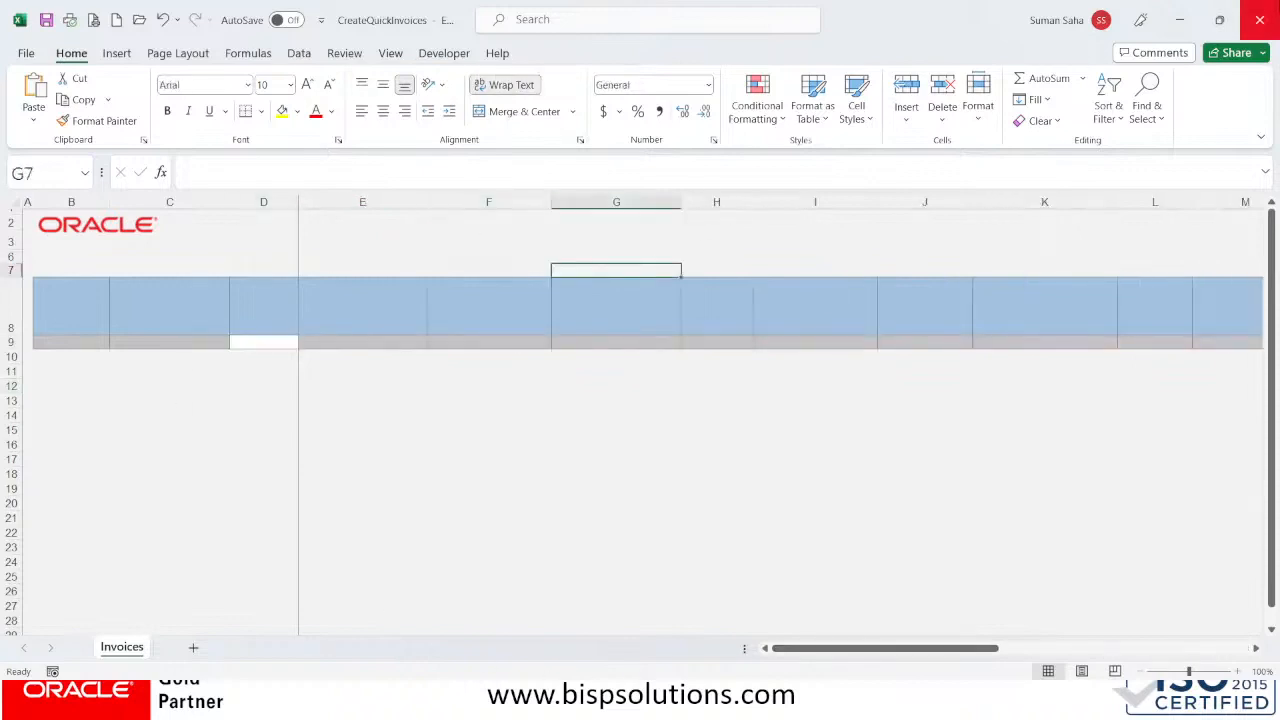
{"action": "left_click", "coordinate": [1275, 18]}
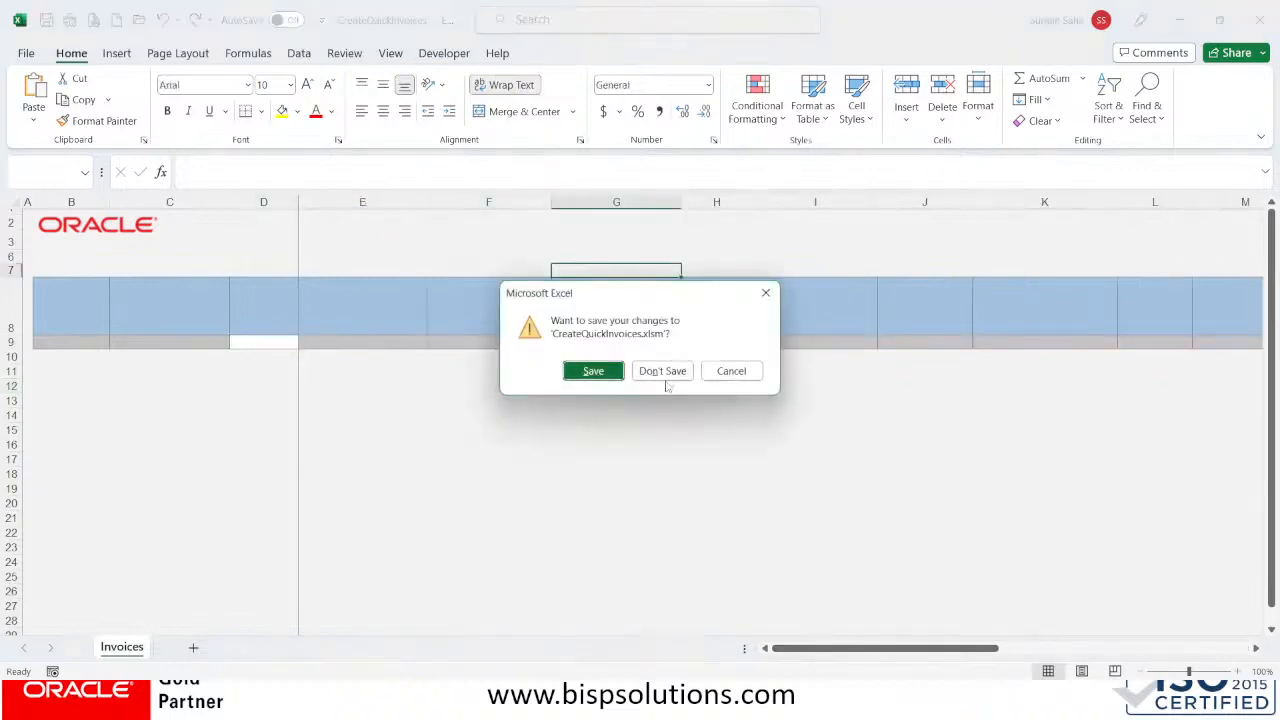
{"action": "left_click", "coordinate": [664, 372]}
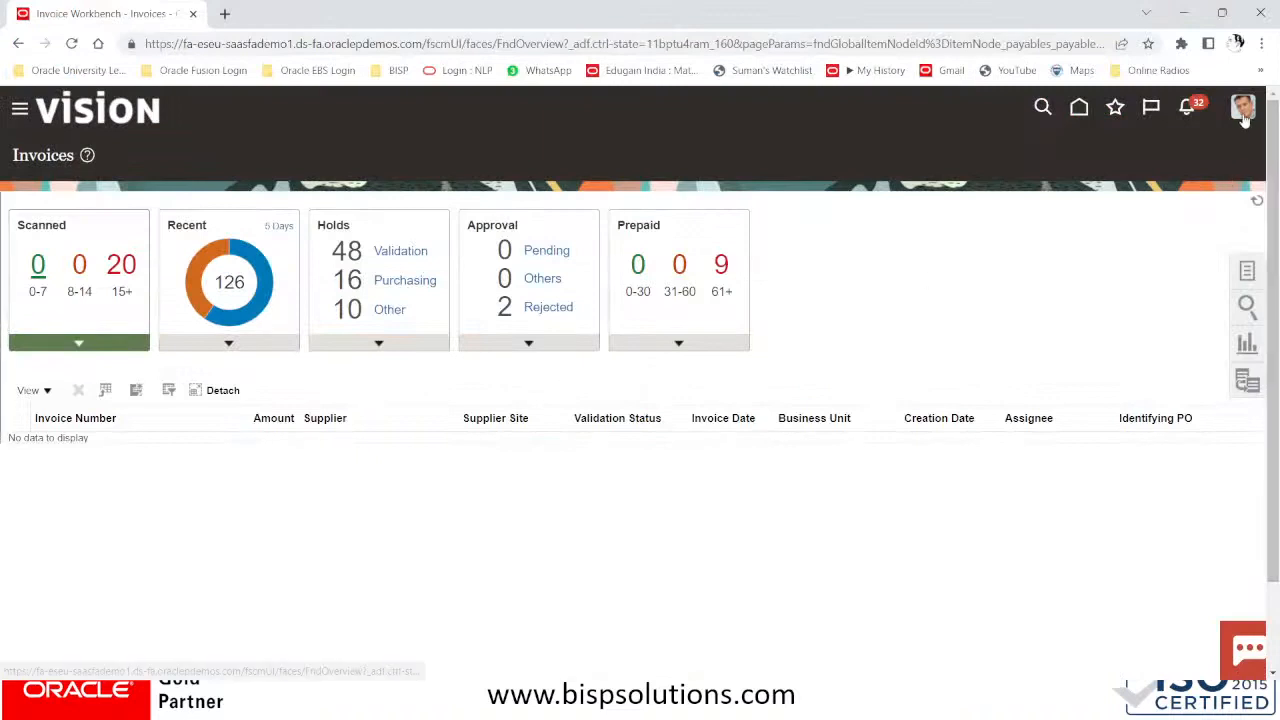
Open the browser's downloads list and show CreateQuickInvoices.xlsm in its folder.
{"action": "left_click", "coordinate": [1243, 118]}
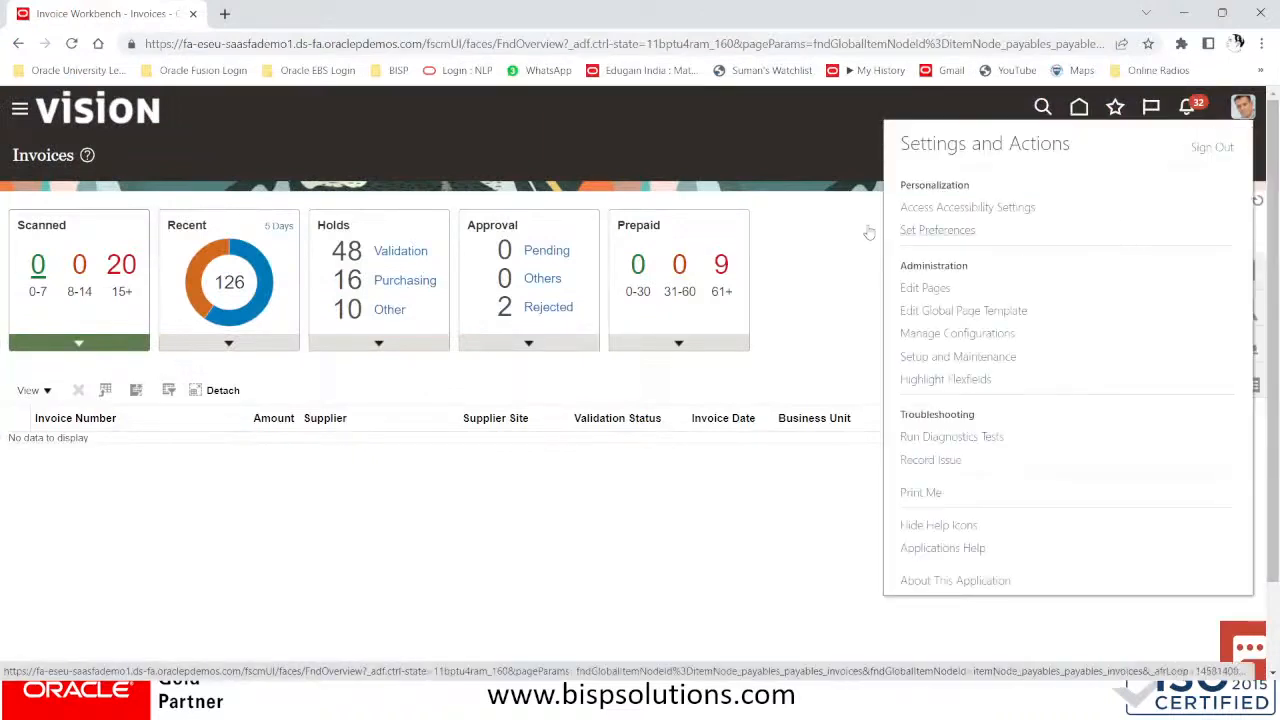
{"action": "left_click", "coordinate": [778, 197]}
{"action": "left_click", "coordinate": [1262, 44]}
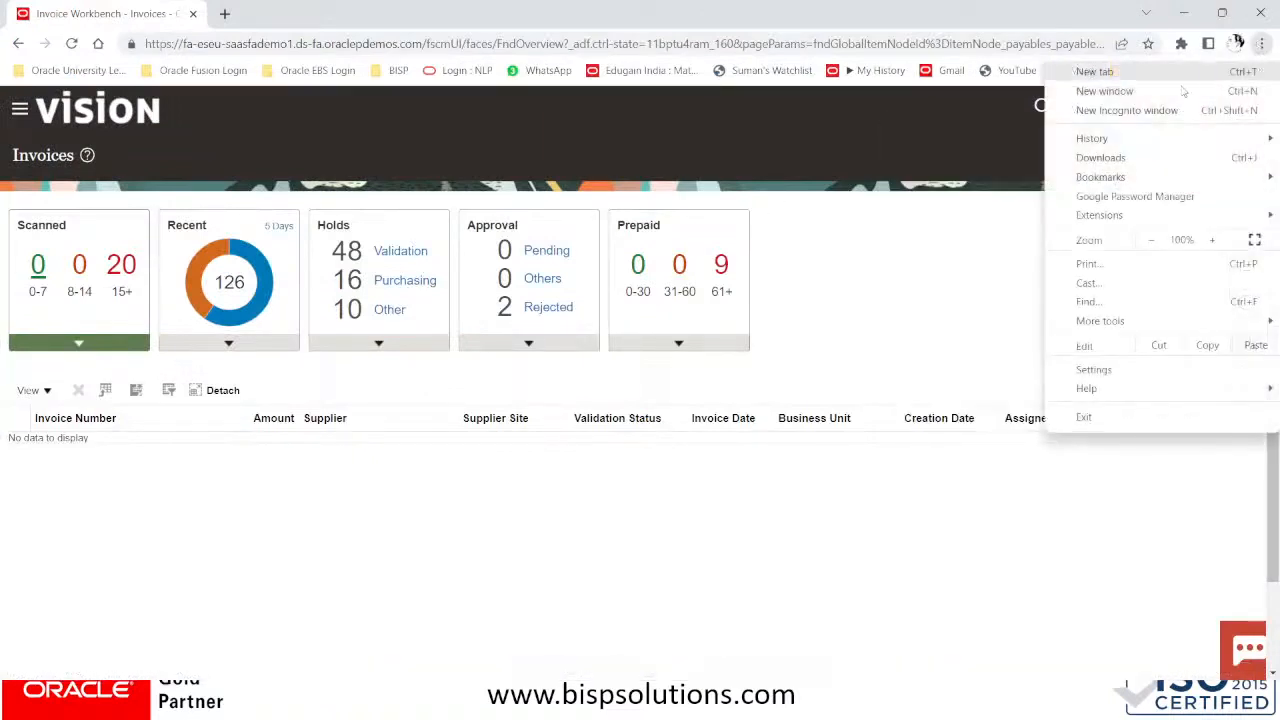
{"action": "left_click", "coordinate": [1124, 160]}
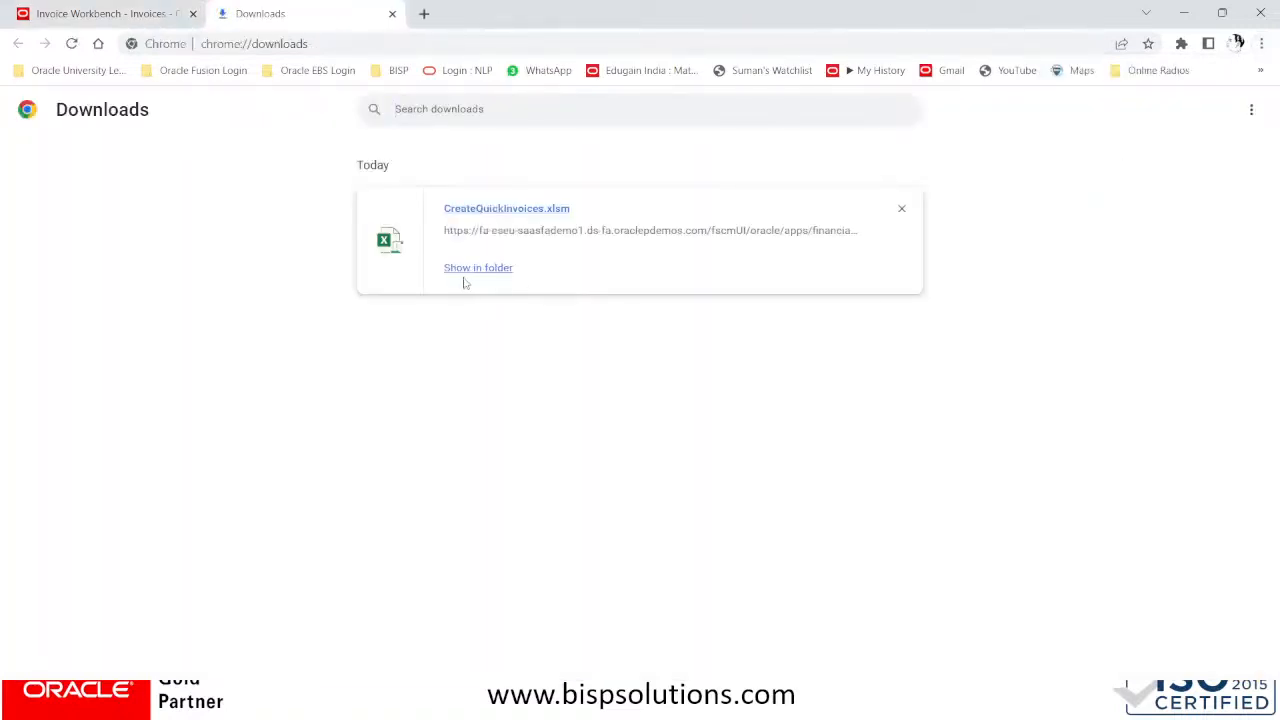
{"action": "left_click", "coordinate": [478, 268]}
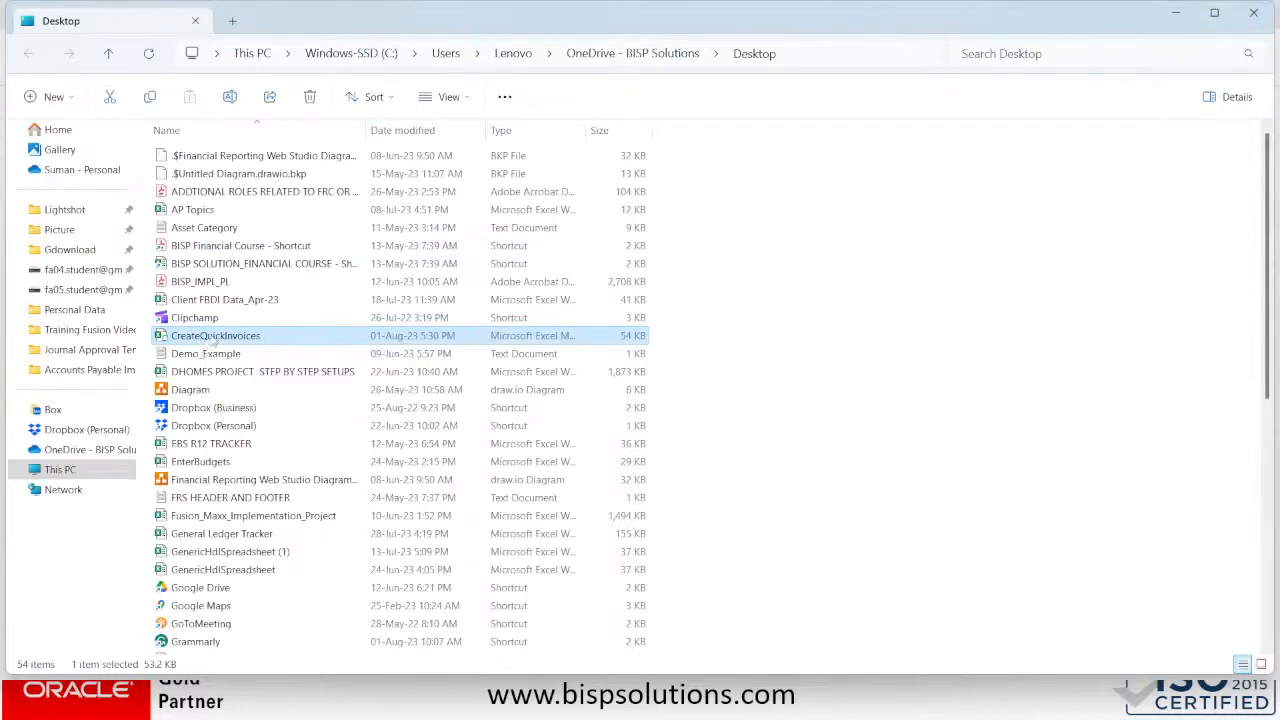
Unblock the CreateQuickInvoices file in its file properties and apply the change.
{"action": "right_click", "coordinate": [213, 340]}
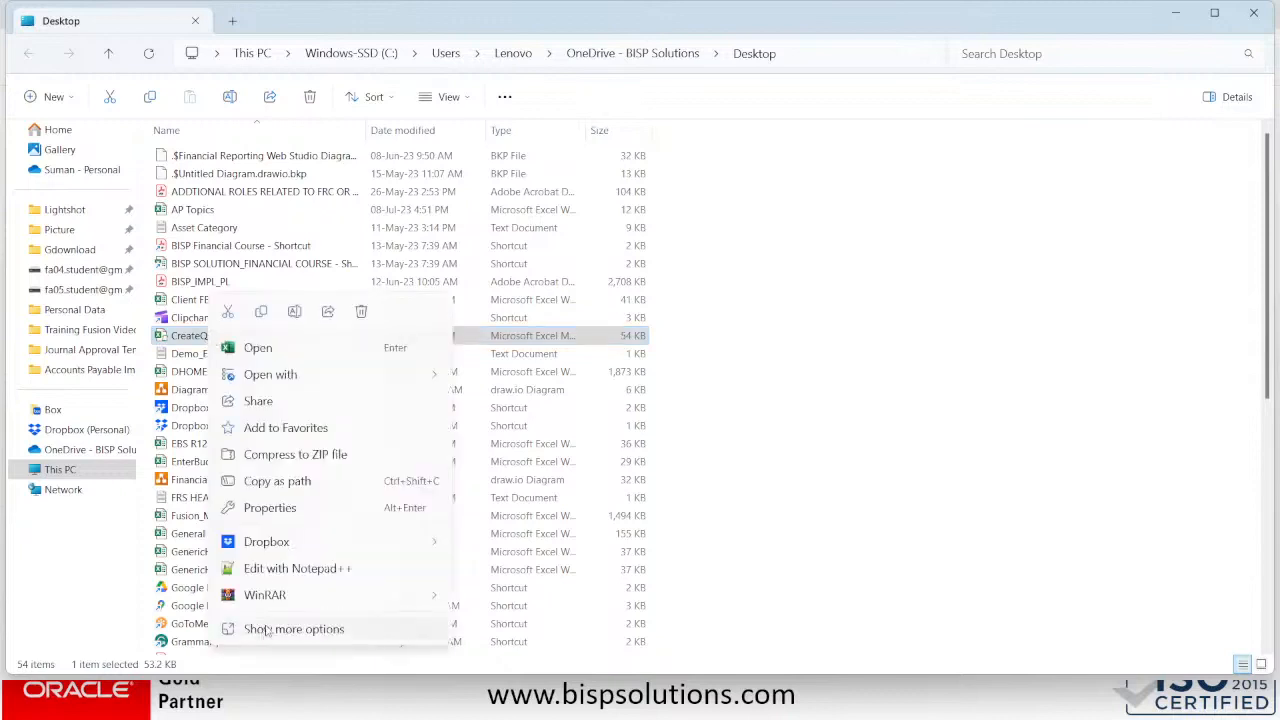
{"action": "left_click", "coordinate": [272, 507]}
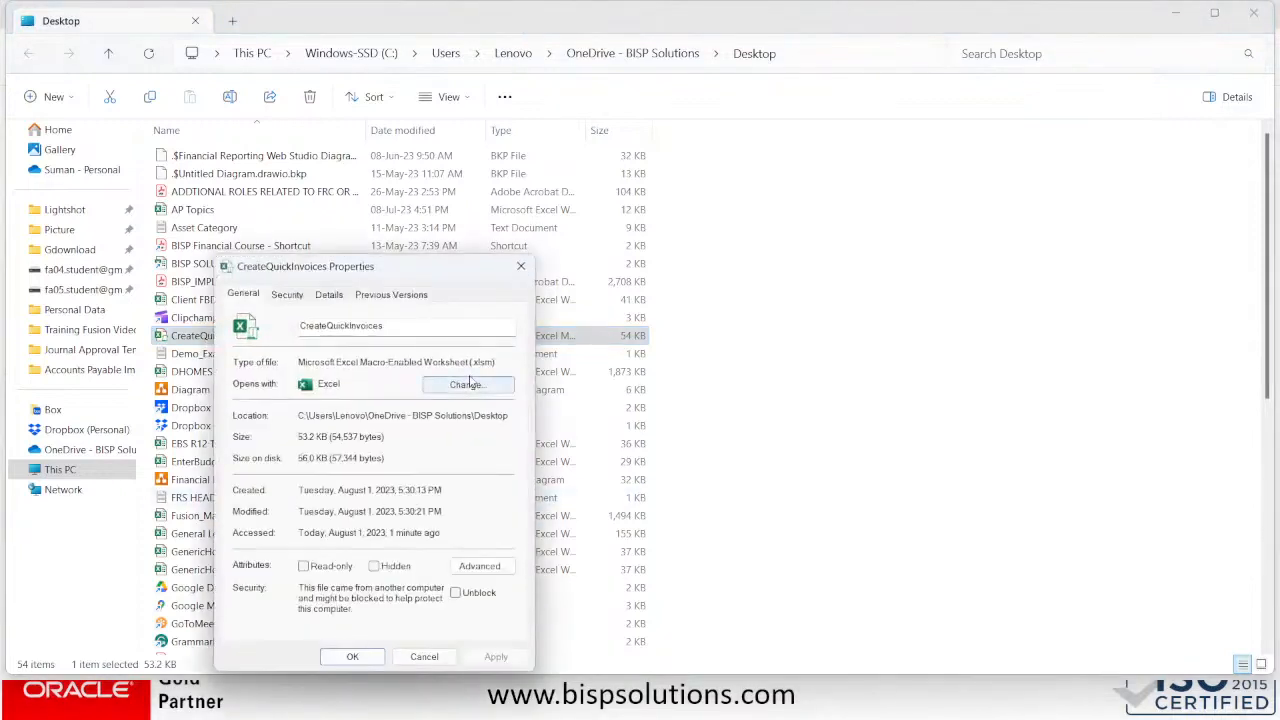
{"action": "left_click", "coordinate": [456, 593]}
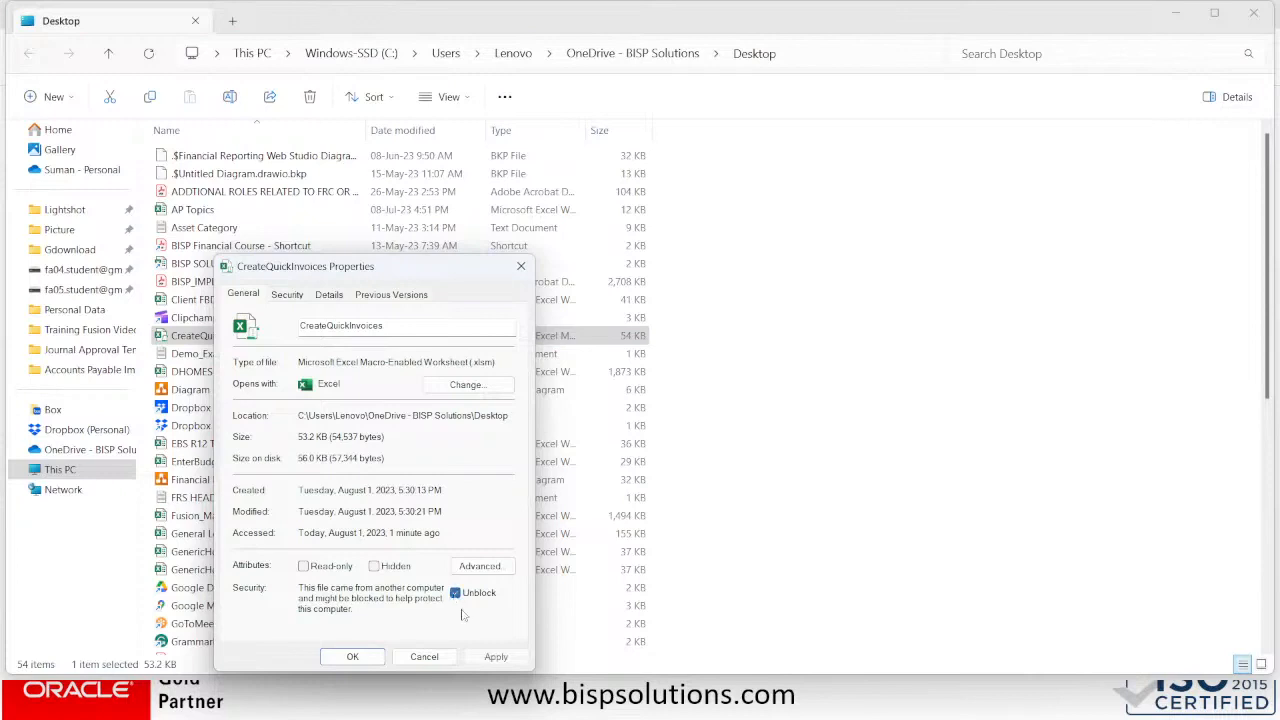
{"action": "left_click", "coordinate": [496, 656]}
{"action": "left_click", "coordinate": [352, 656]}
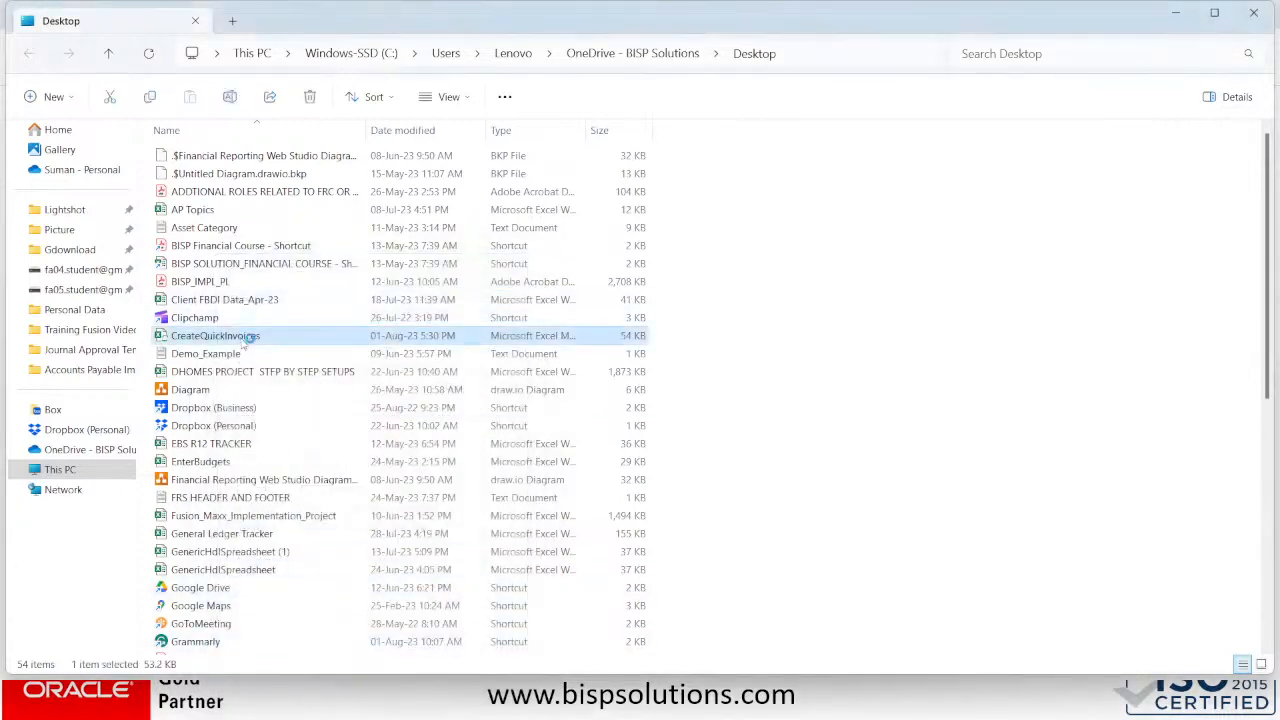
Close the Desktop folder window and the downloads page, and switch to the CreateQuickInvoices workbook in Excel.
{"action": "left_click", "coordinate": [1253, 13]}
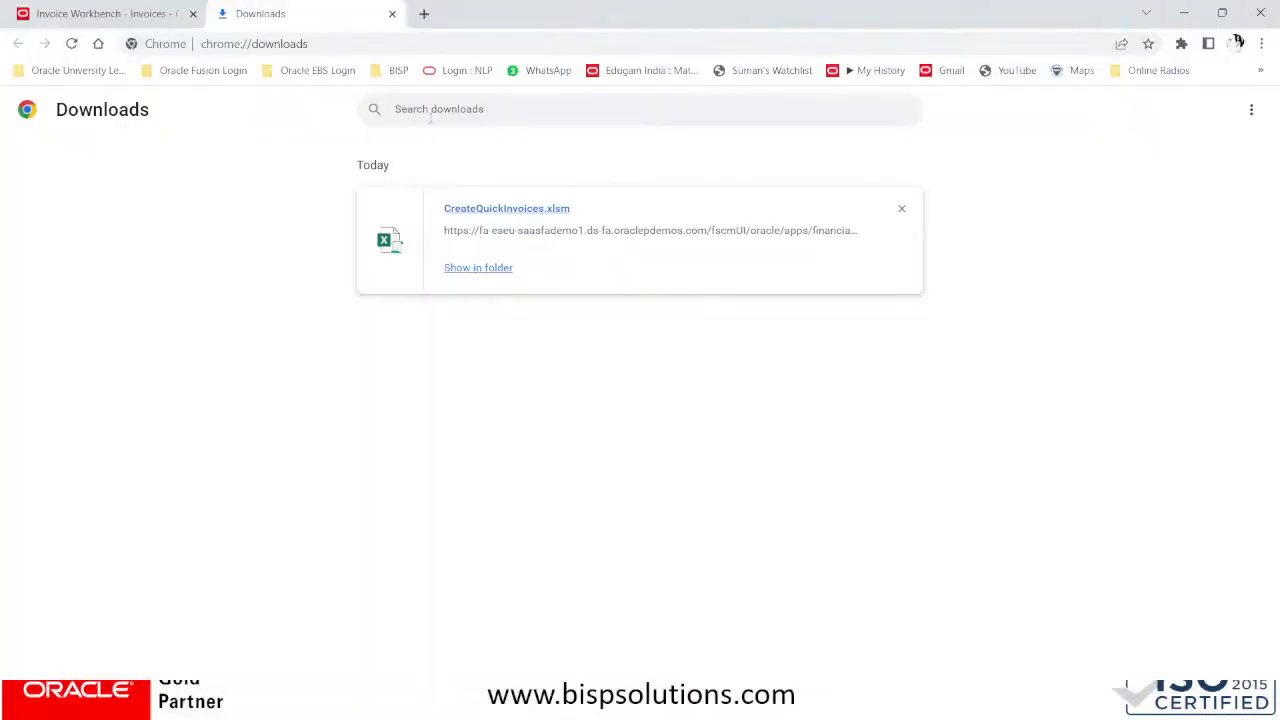
{"action": "left_click", "coordinate": [392, 14]}
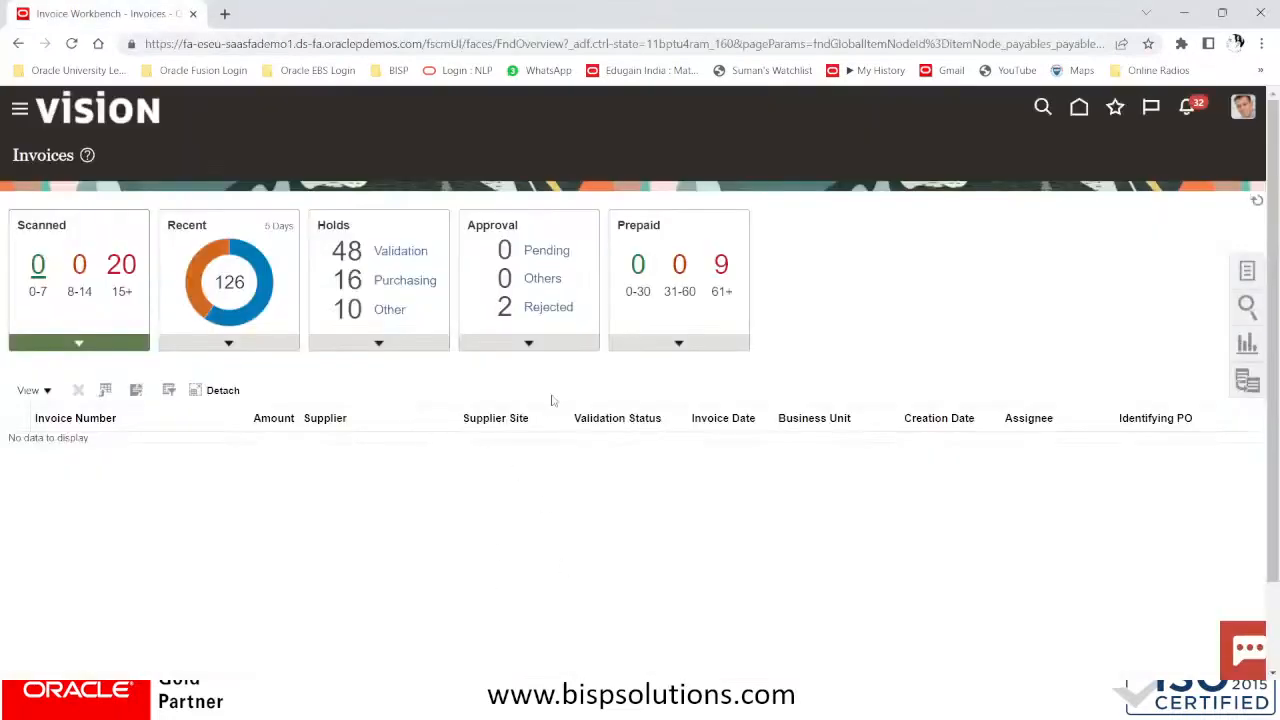
{"action": "key", "text": "alt+Tab"}
{"action": "key", "text": "alt+Tab"}
{"action": "key", "text": "alt+Tab"}
{"action": "key", "text": "alt+Tab"}
{"action": "key", "text": "alt+Tab"}
{"action": "key", "text": "alt+Tab"}
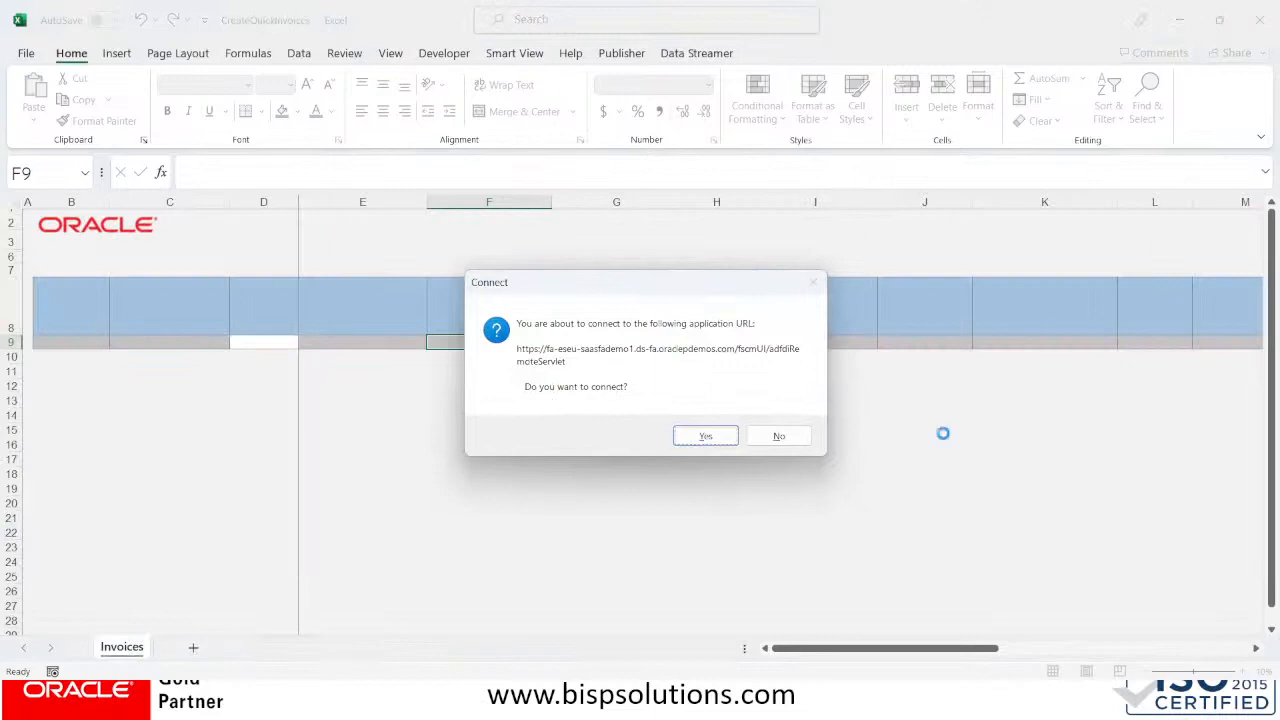
Accept the workbook's connection to the application URL and enter the user ID in the sign-in form.
{"action": "left_click", "coordinate": [705, 438]}
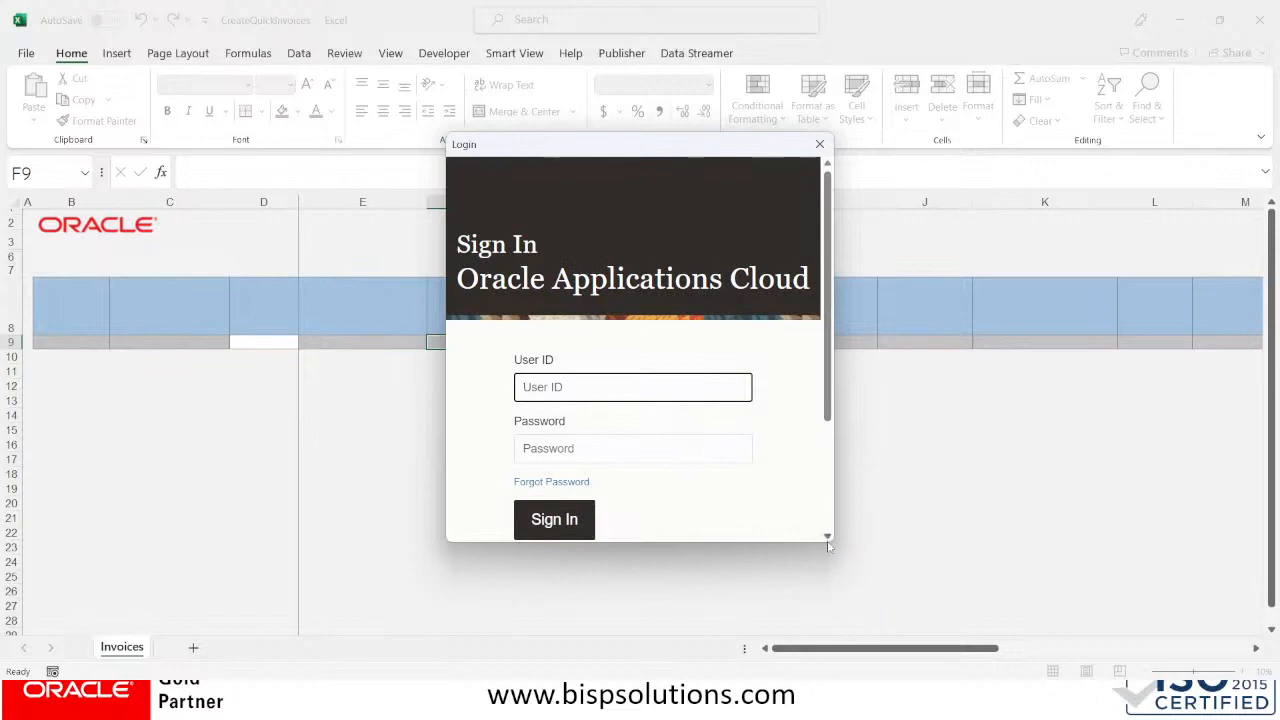
{"action": "scroll", "coordinate": [680, 440], "scroll_direction": "down", "scroll_amount": 1}
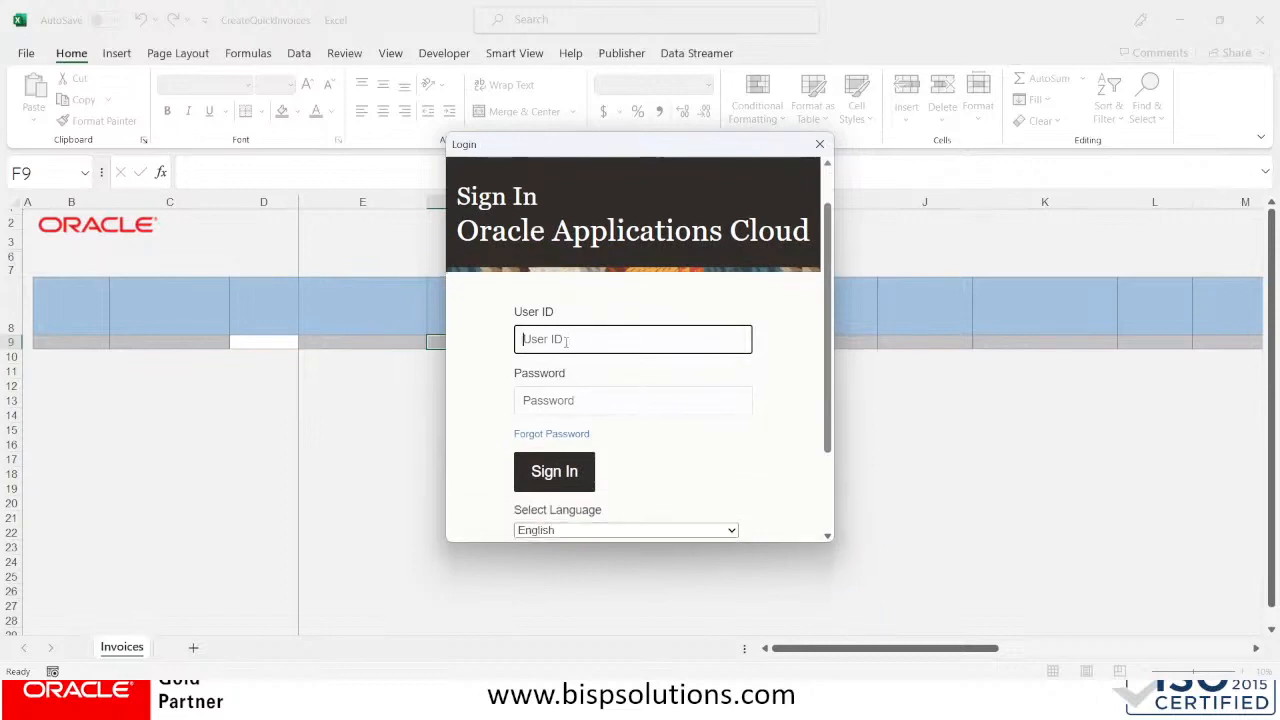
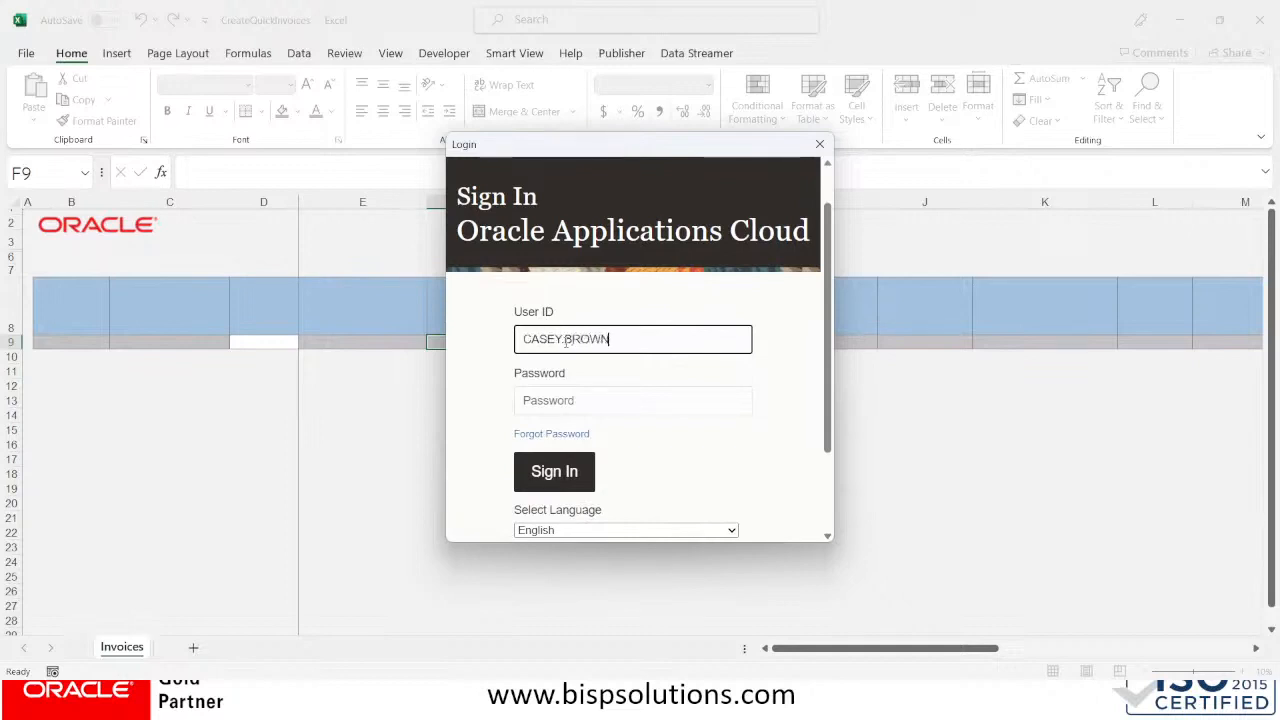
{"action": "key", "text": "Tab"}
{"action": "key", "text": "super"}
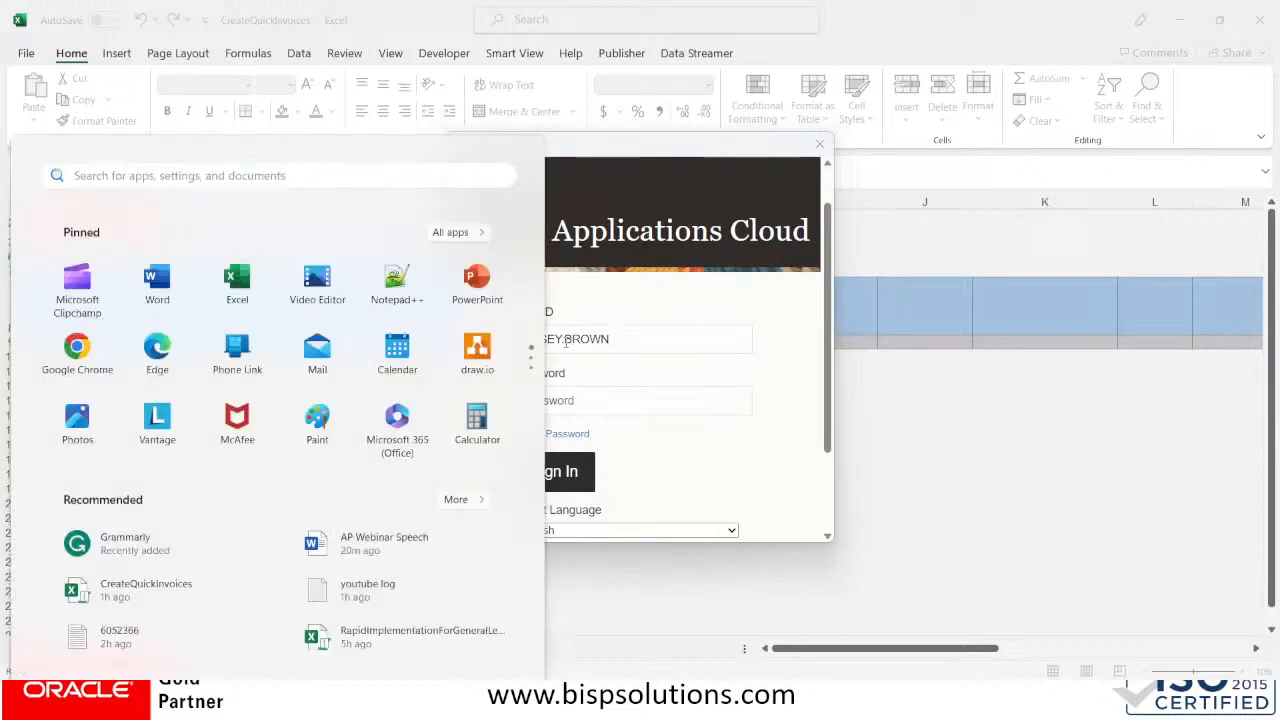
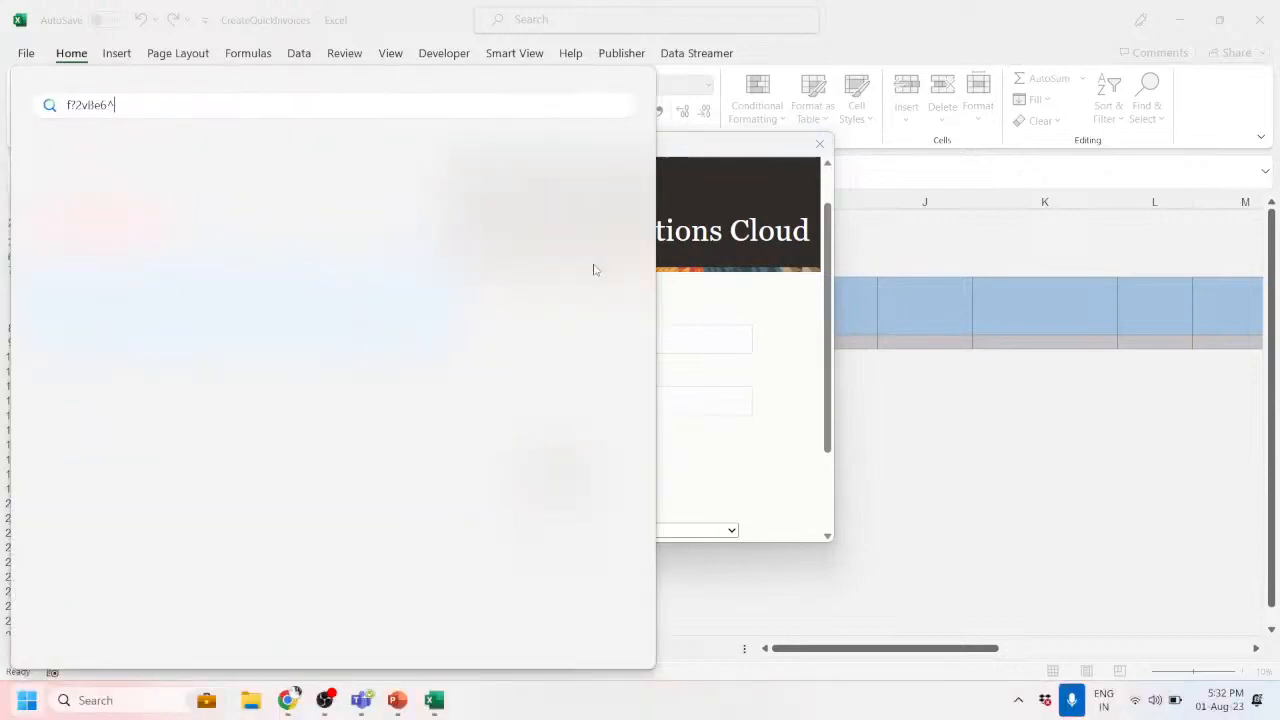
{"action": "key", "text": "Escape"}
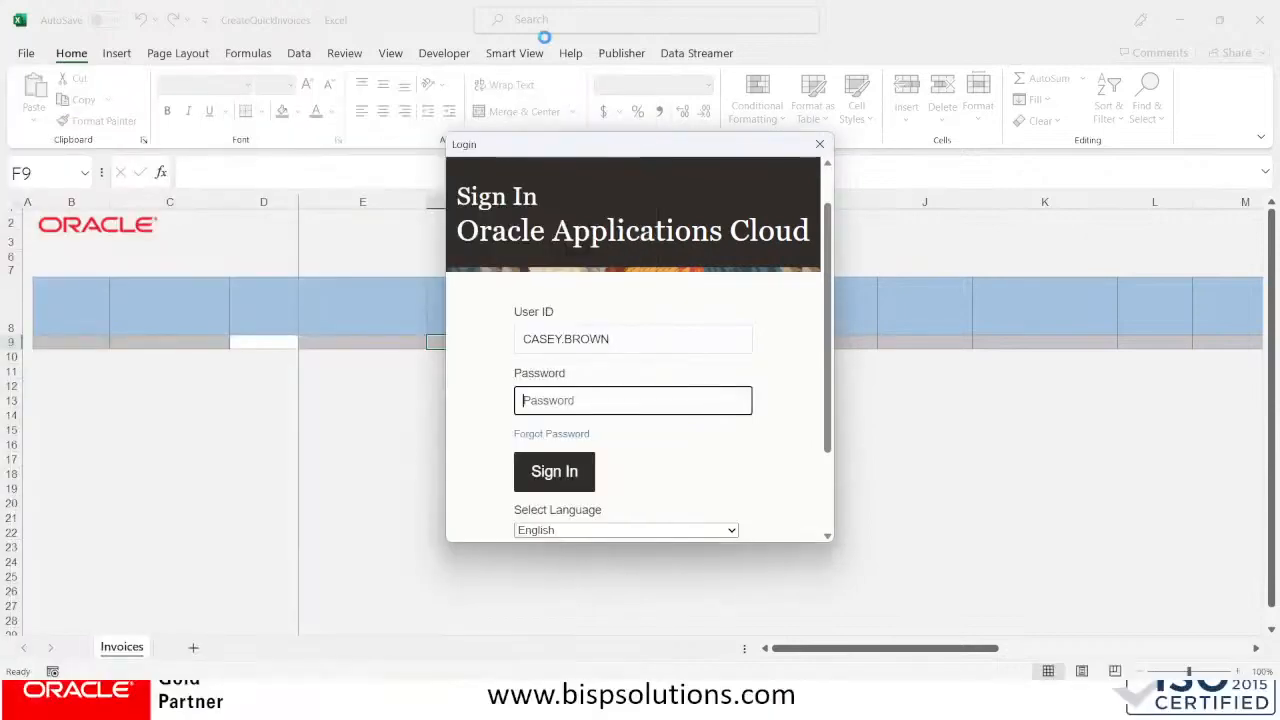
Paste the account password into the Oracle Applications Cloud login and sign in.
{"action": "key", "text": "ctrl+v"}
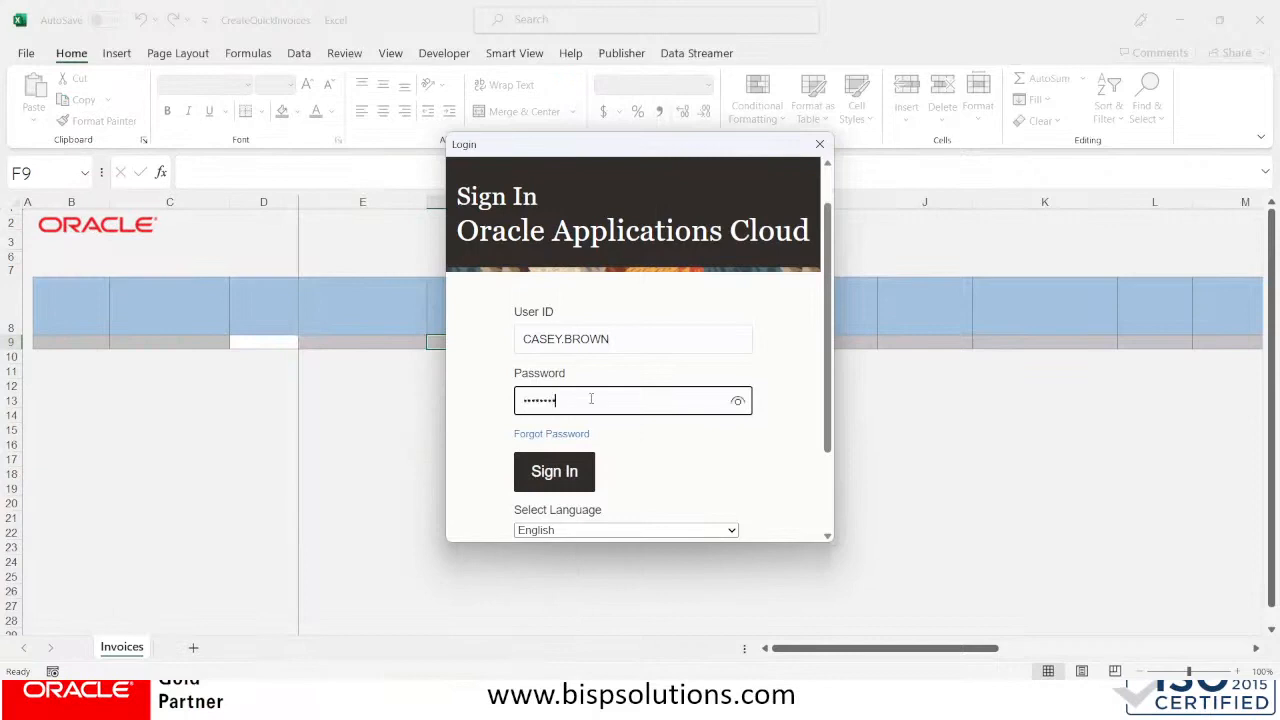
{"action": "left_click", "coordinate": [573, 474]}
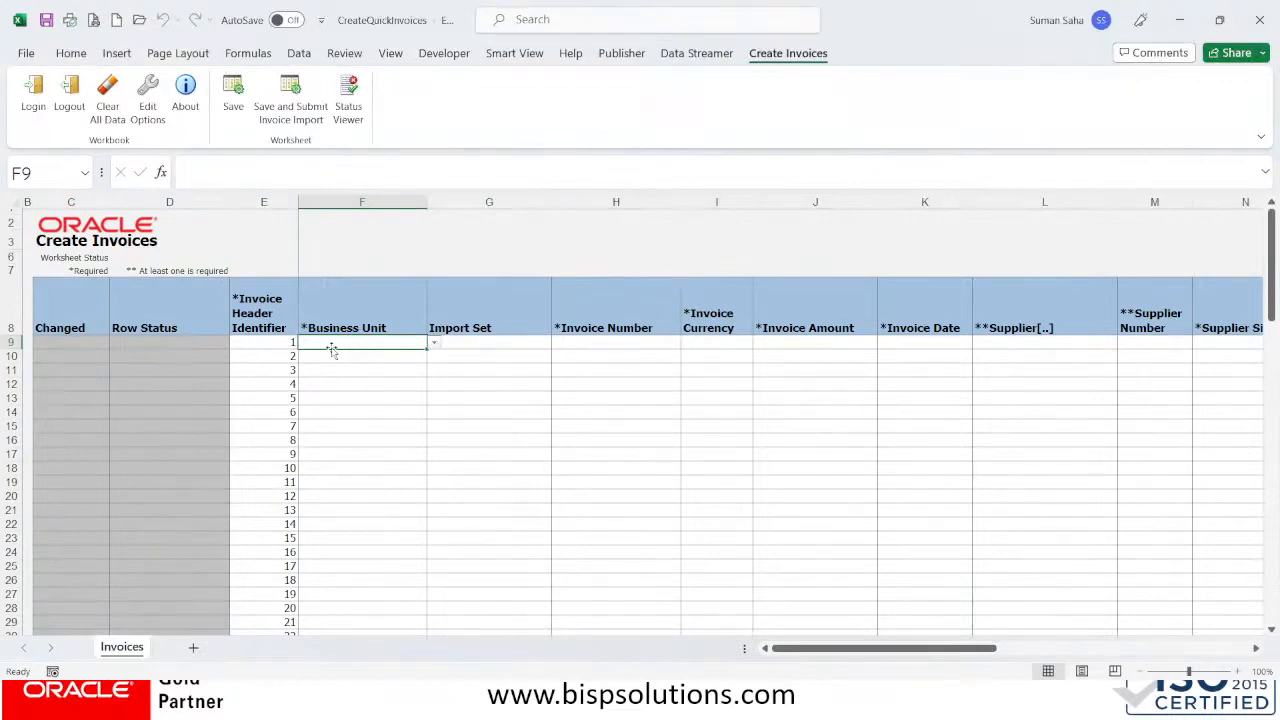
Set the first invoice row's Business Unit to BISP Solutions Inc,Miami and its Invoice Number to INV-002.
{"action": "left_click", "coordinate": [434, 344]}
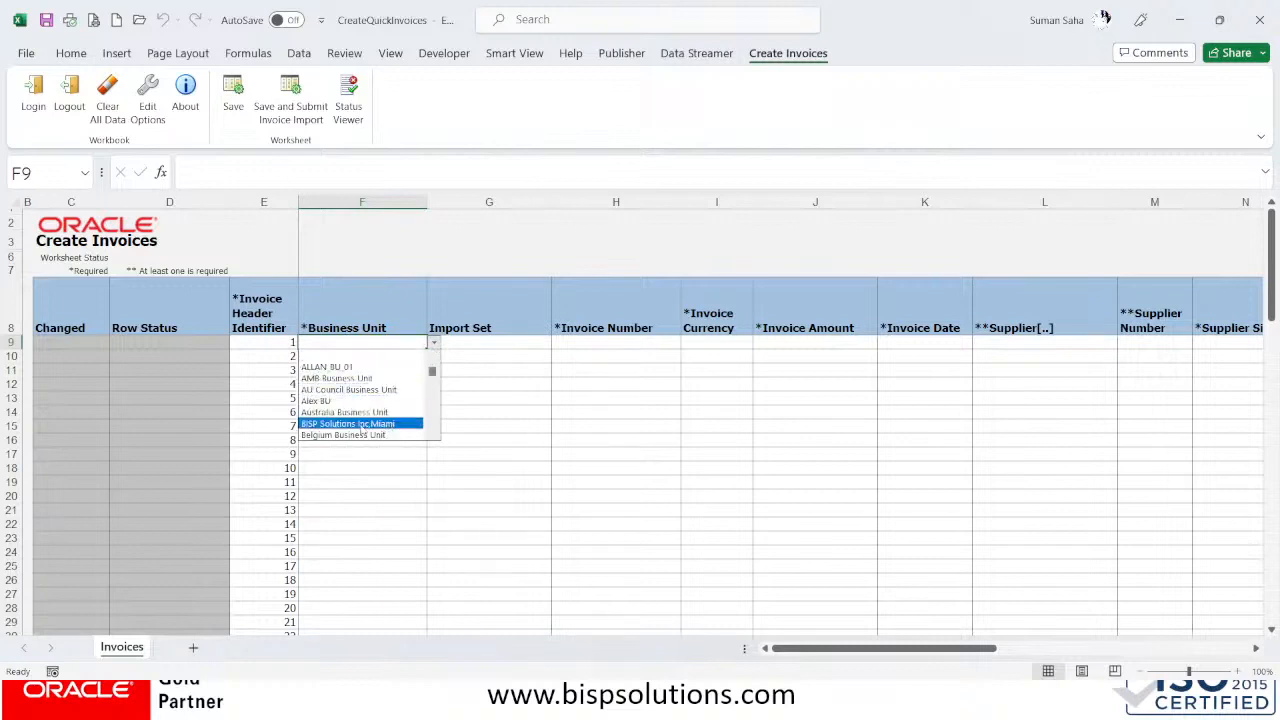
{"action": "left_click", "coordinate": [355, 423]}
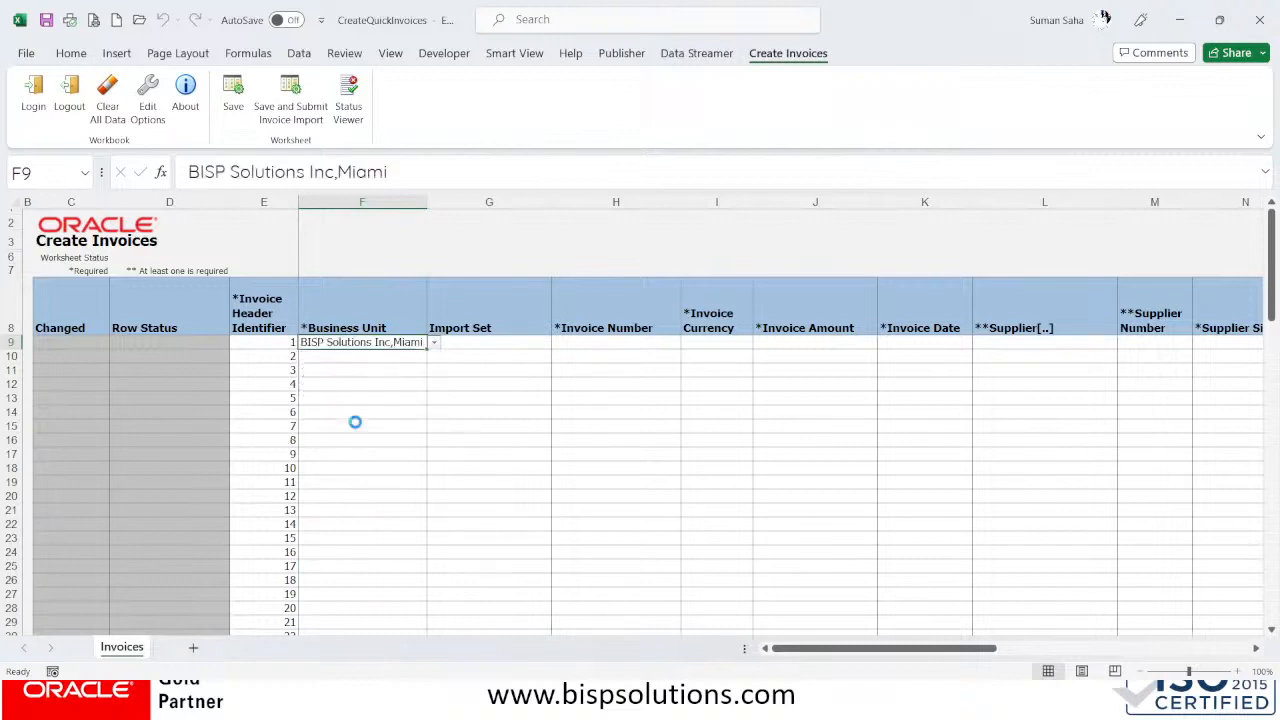
{"action": "left_click", "coordinate": [590, 343]}
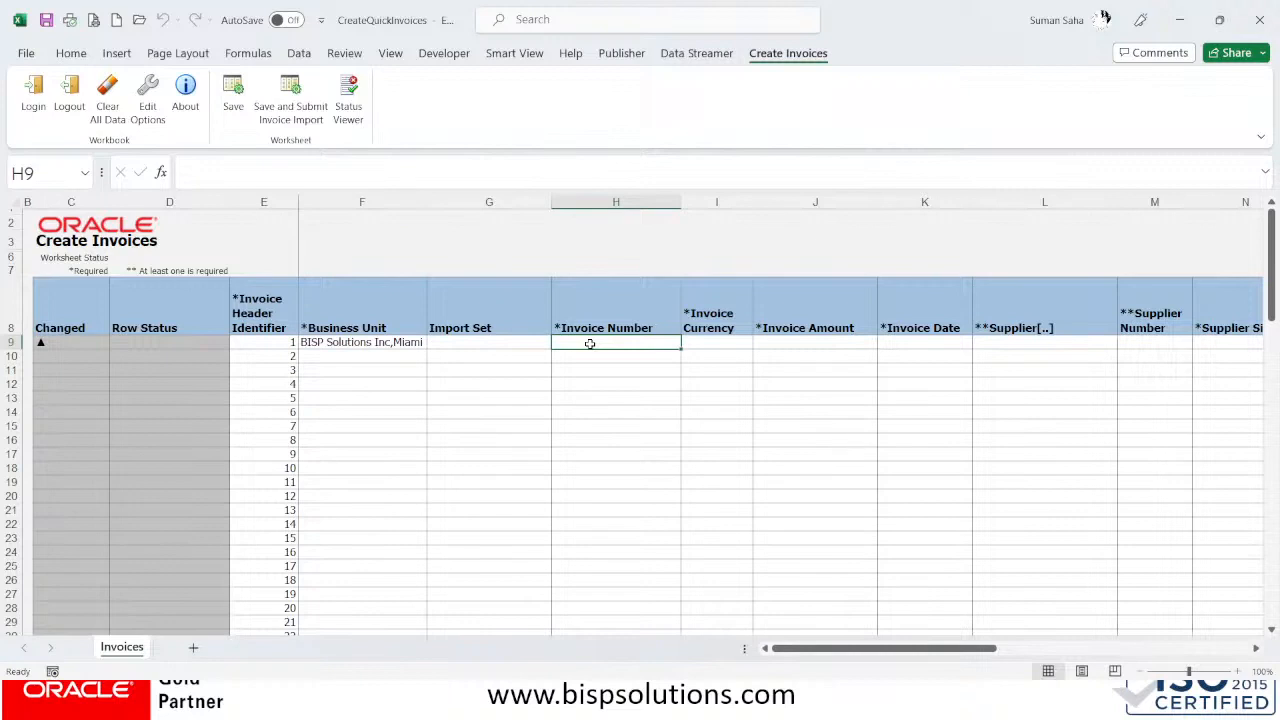
{"action": "type", "text": "INV-"}
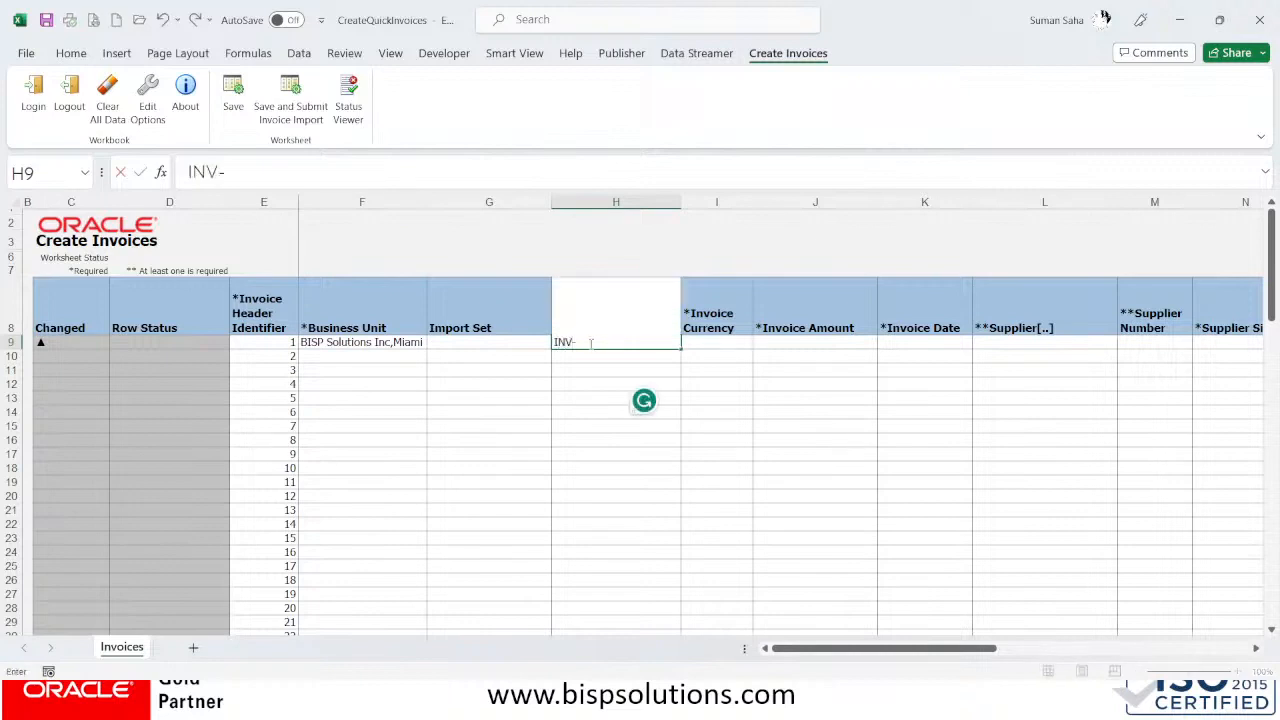
{"action": "type", "text": "002"}
{"action": "key", "text": "Tab"}
{"action": "left_click", "coordinate": [590, 343]}
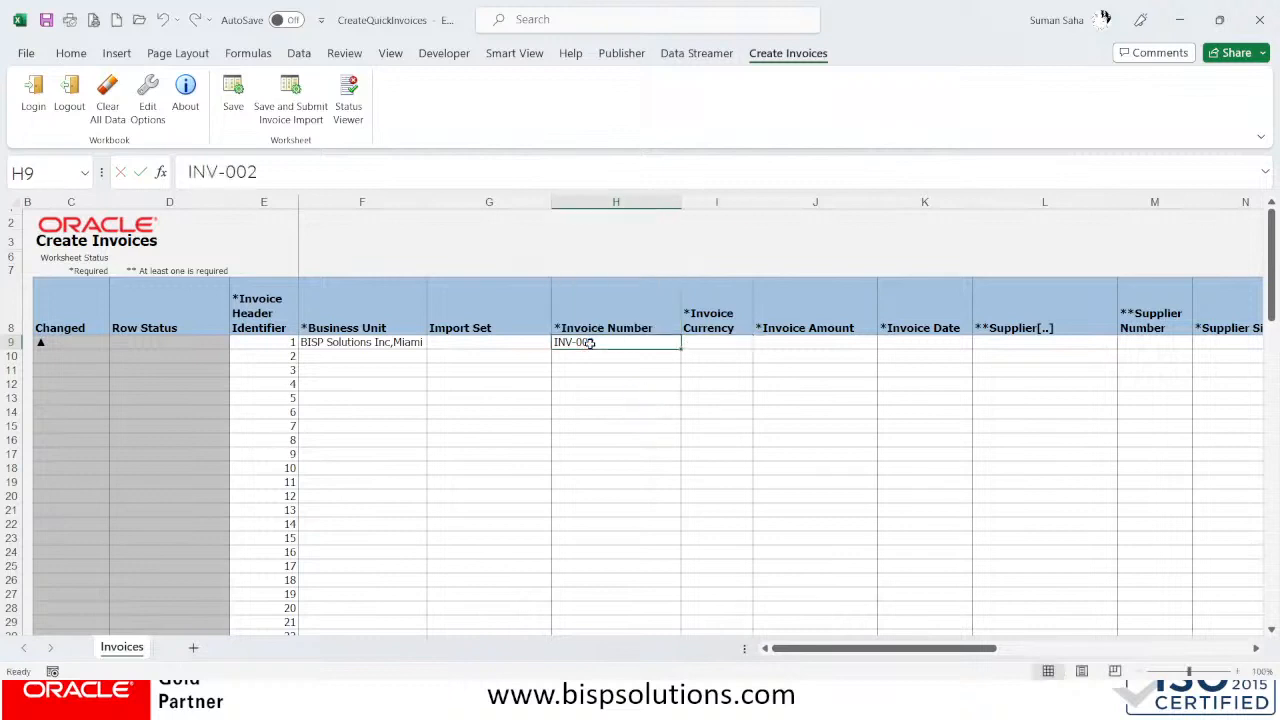
Change the first invoice row's Invoice Number to INV-001.
{"action": "key", "text": "alt"}
{"action": "key", "text": "Escape"}
{"action": "left_click", "coordinate": [305, 179]}
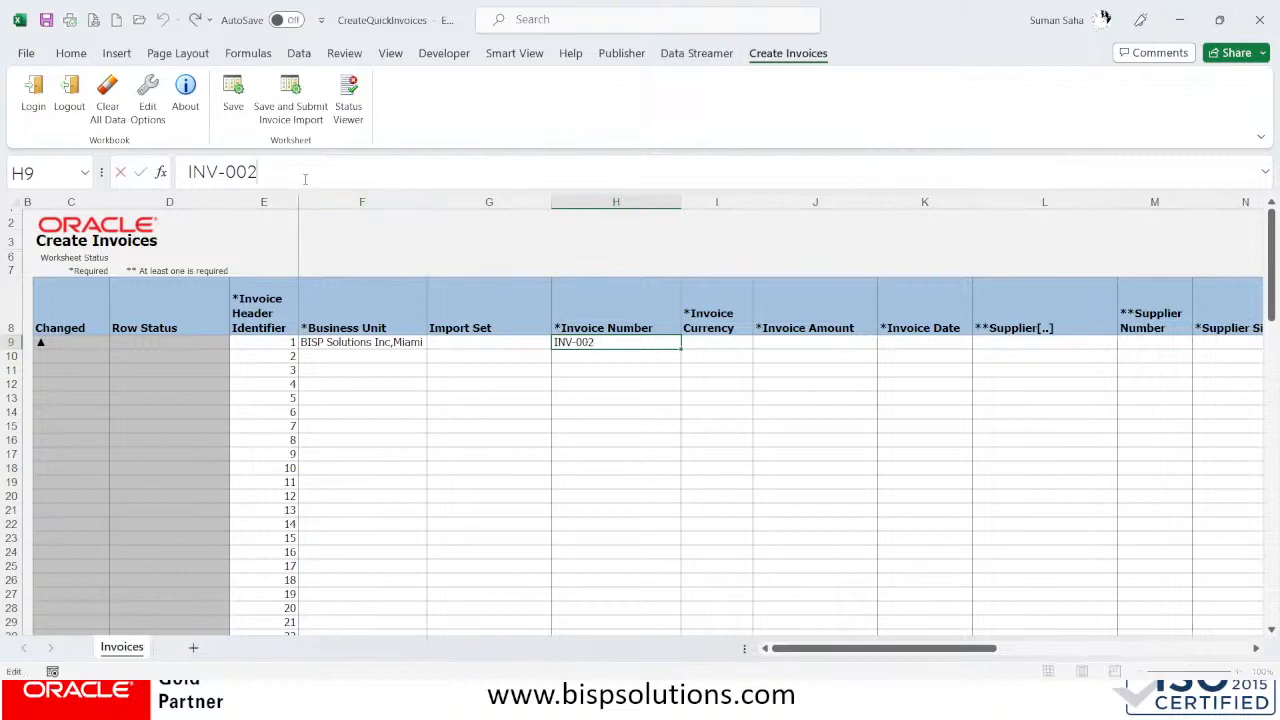
{"action": "key", "text": "BackSpace"}
{"action": "type", "text": "1"}
{"action": "key", "text": "Tab"}
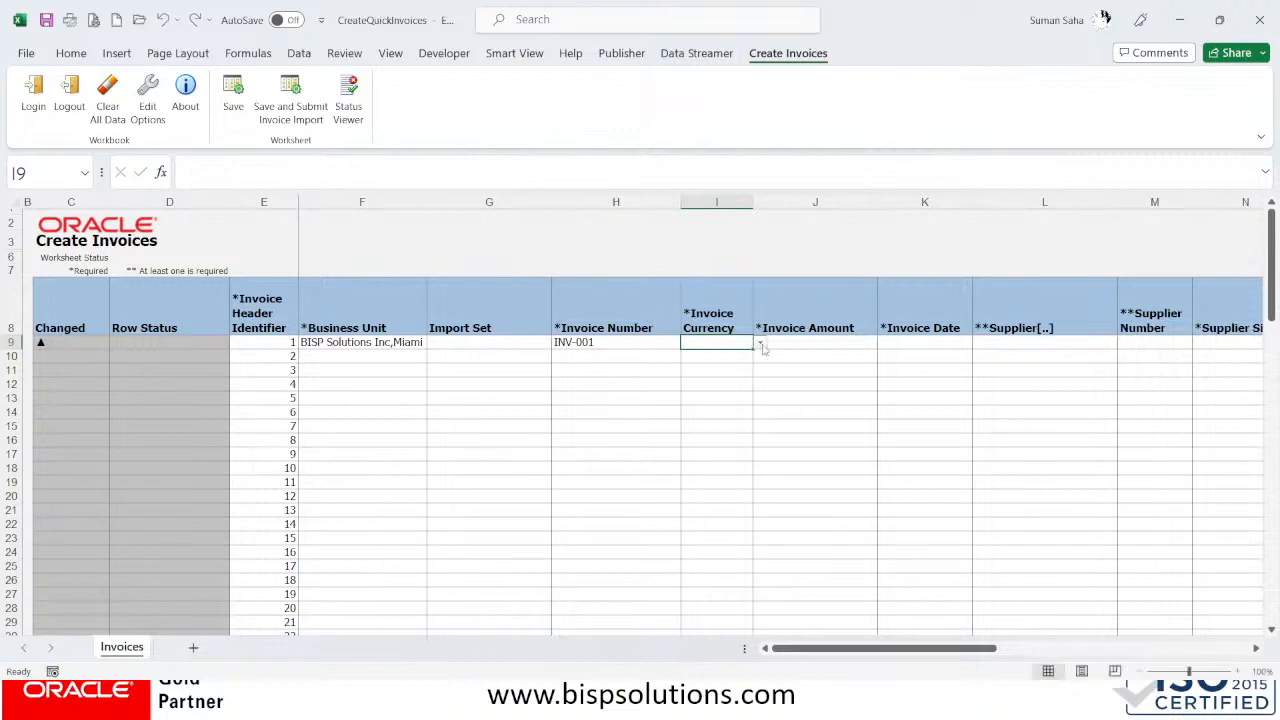
Set the first invoice row's Invoice Currency to USD and its Invoice Amount to 750.
{"action": "left_click", "coordinate": [760, 344]}
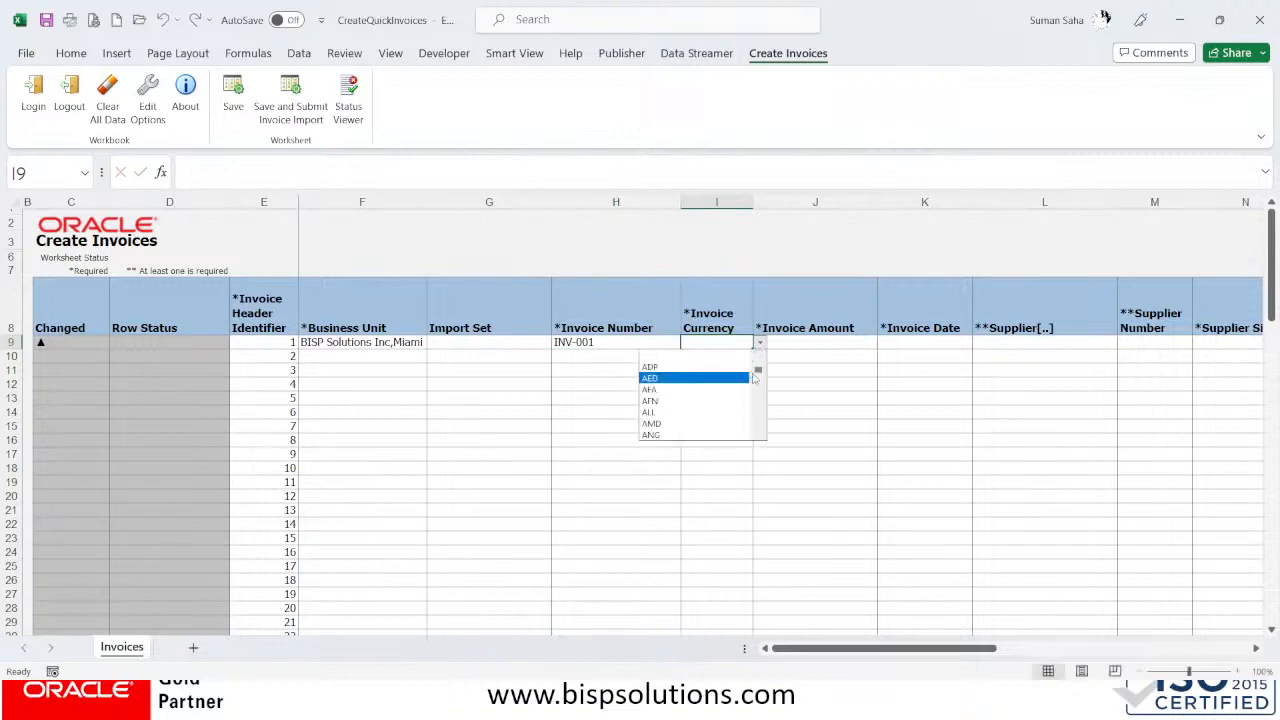
{"action": "left_click", "coordinate": [721, 350]}
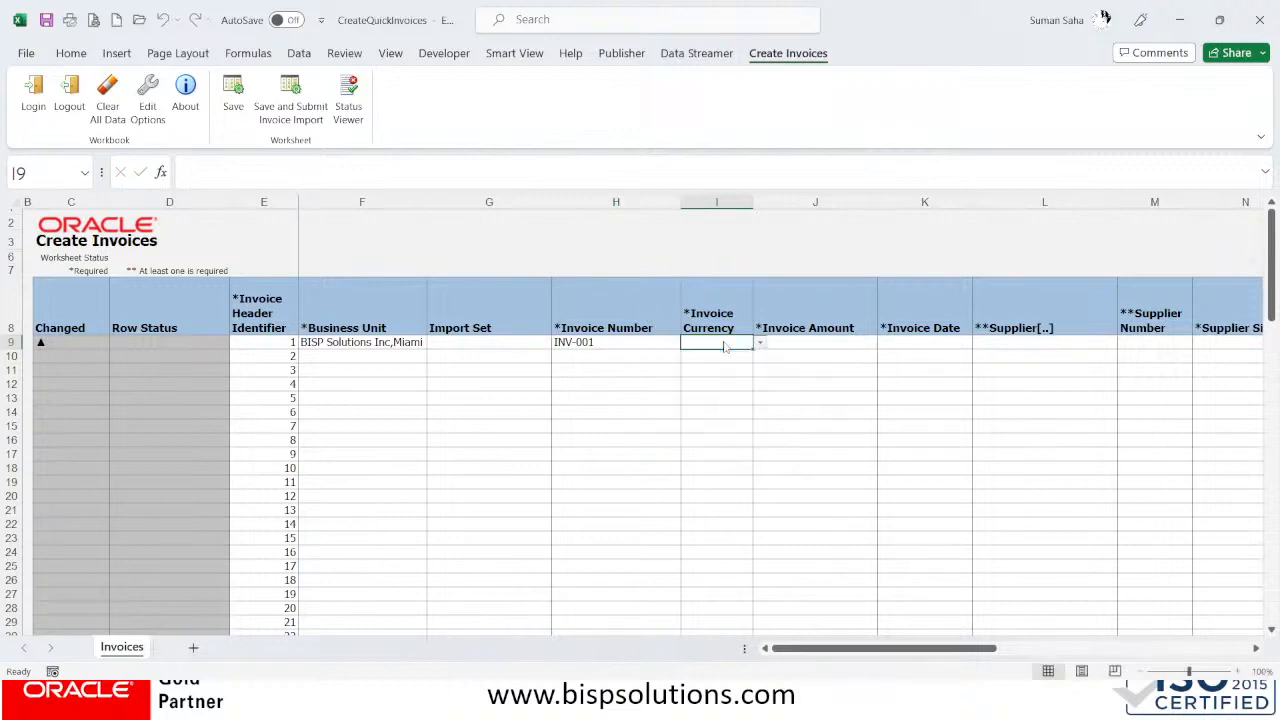
{"action": "type", "text": "USD"}
{"action": "key", "text": "Tab"}
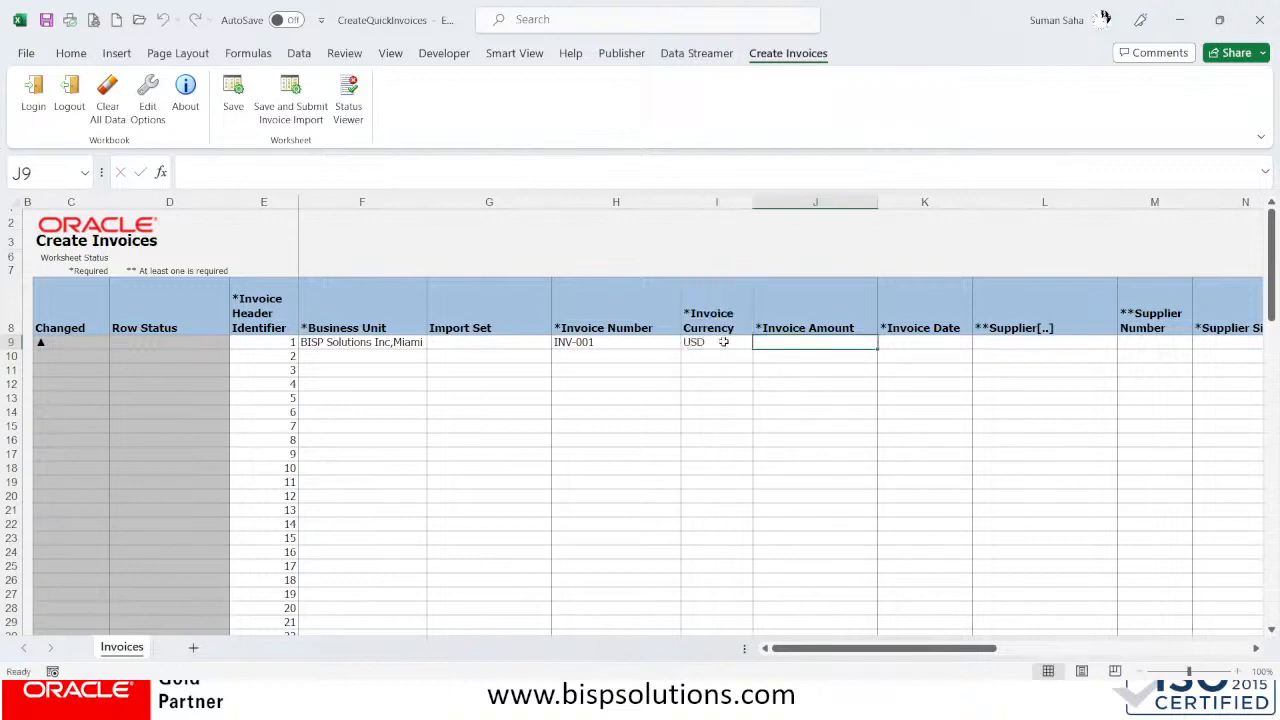
{"action": "type", "text": "750"}
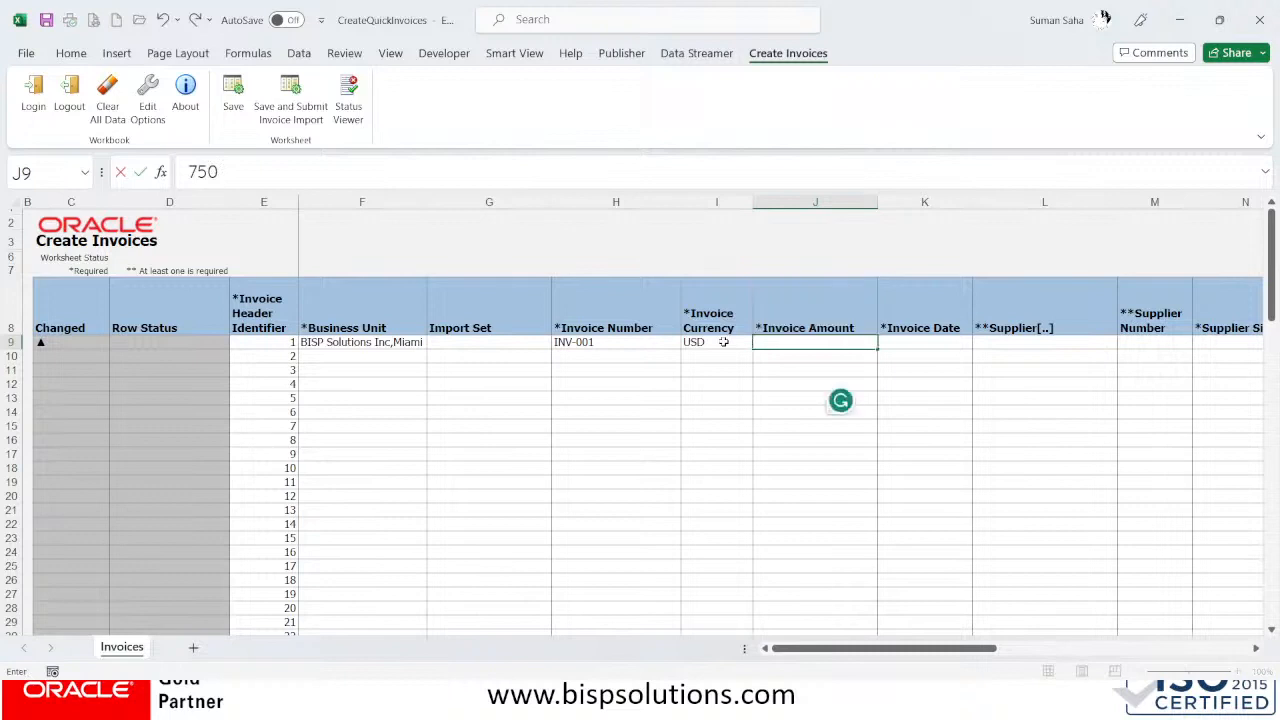
{"action": "key", "text": "Tab"}
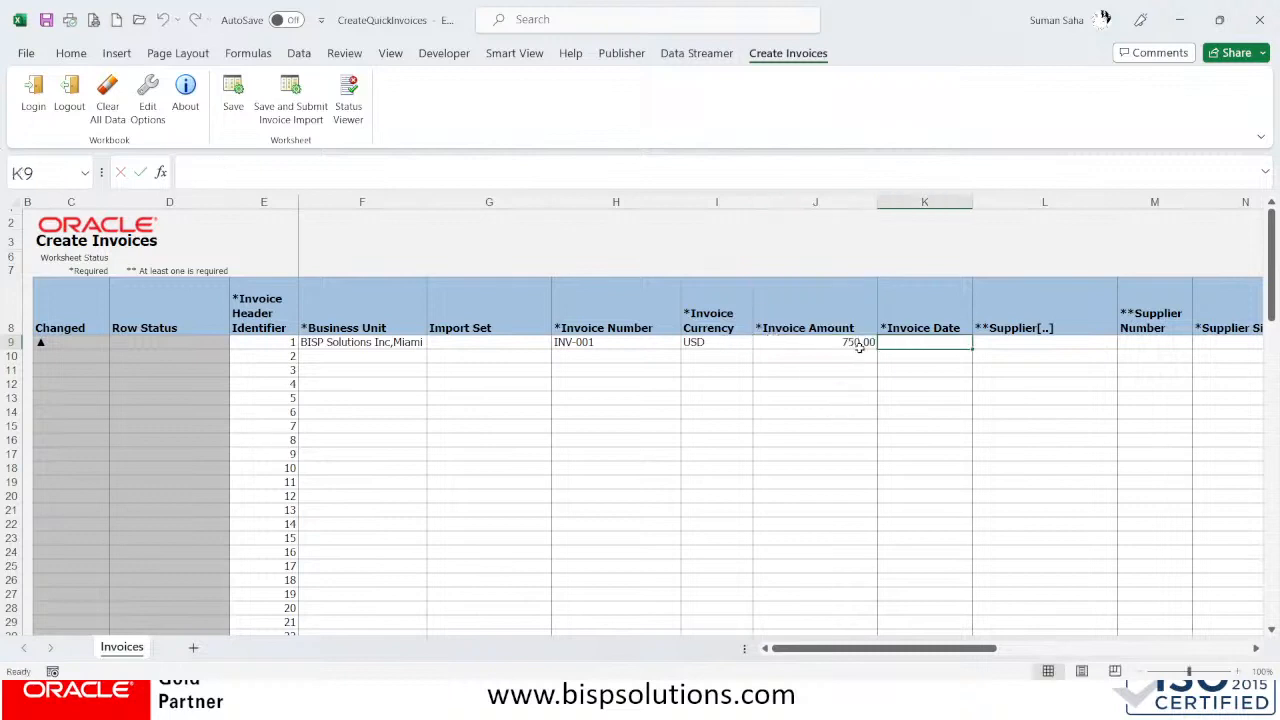
Enter 01-08-2023 as the Invoice Date in the first invoice row.
{"action": "type", "text": "01-08-2023"}
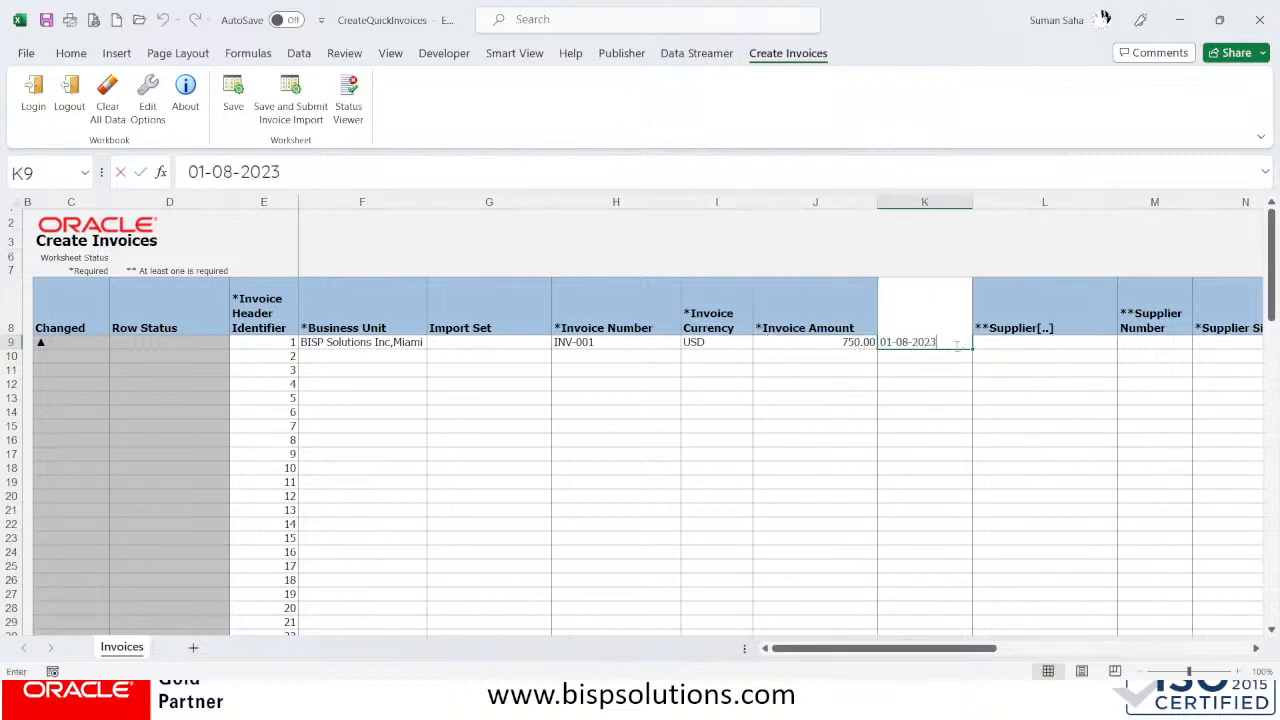
{"action": "key", "text": "Return"}
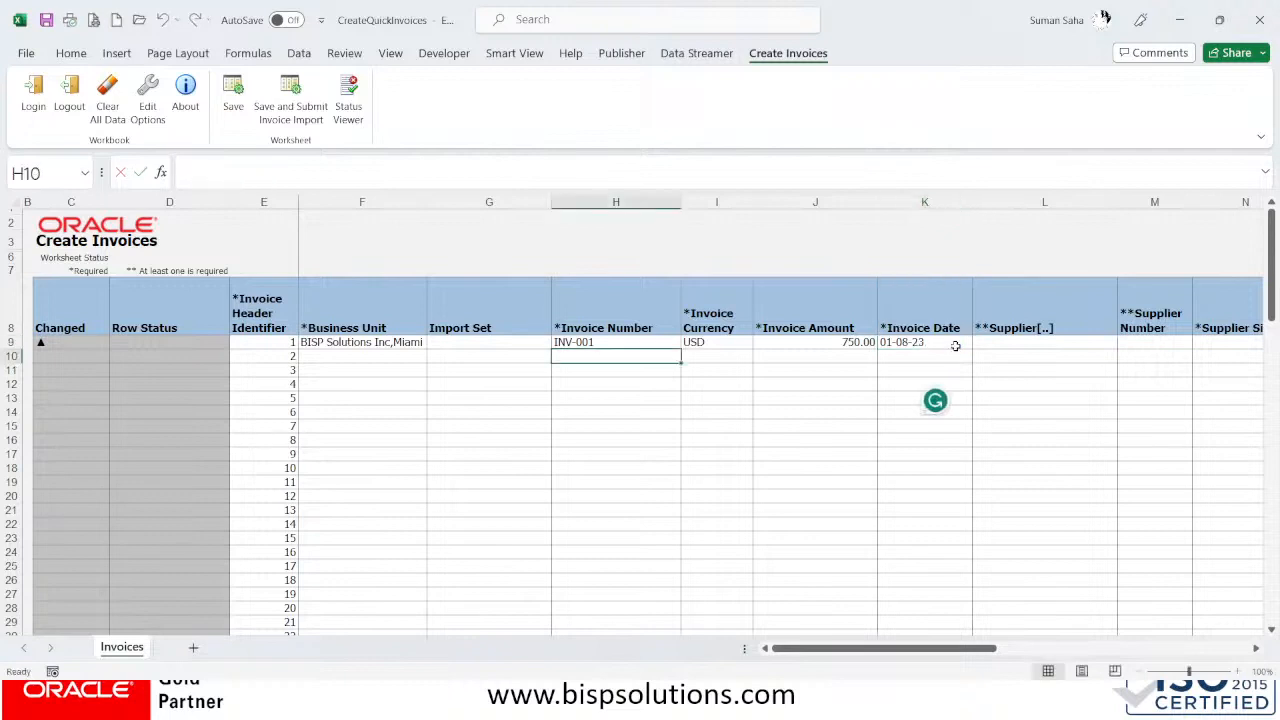
{"action": "key", "text": "Up"}
{"action": "key", "text": "Right"}
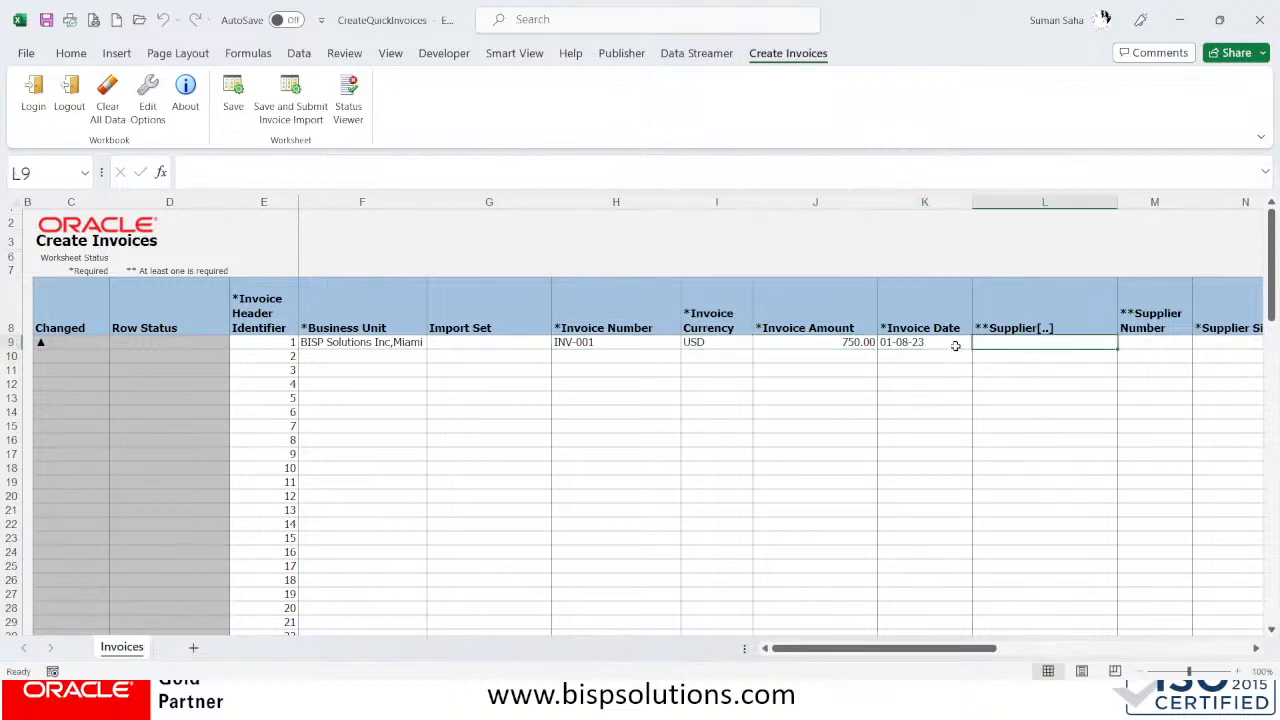
Search for suppliers starting with WIN and assign Win-Win Marketing inc. as the first invoice row's supplier.
{"action": "double_click", "coordinate": [1037, 343]}
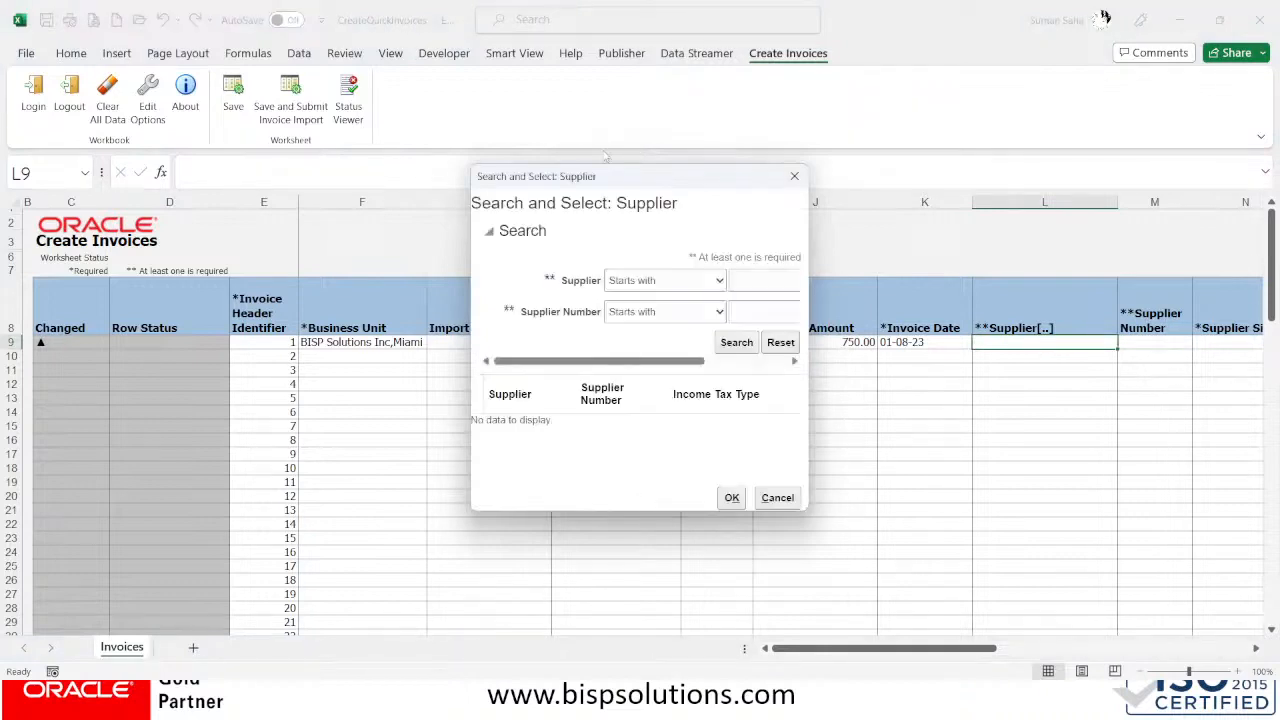
{"action": "left_click", "coordinate": [744, 278]}
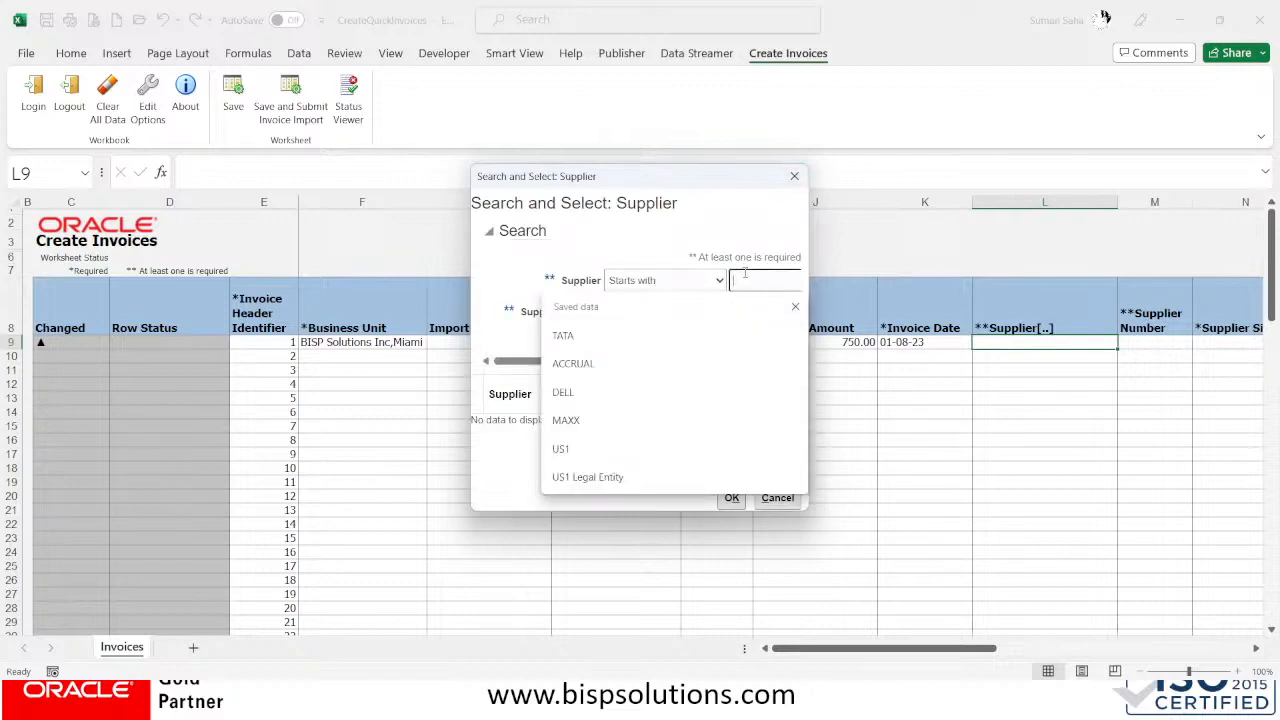
{"action": "type", "text": "WIN"}
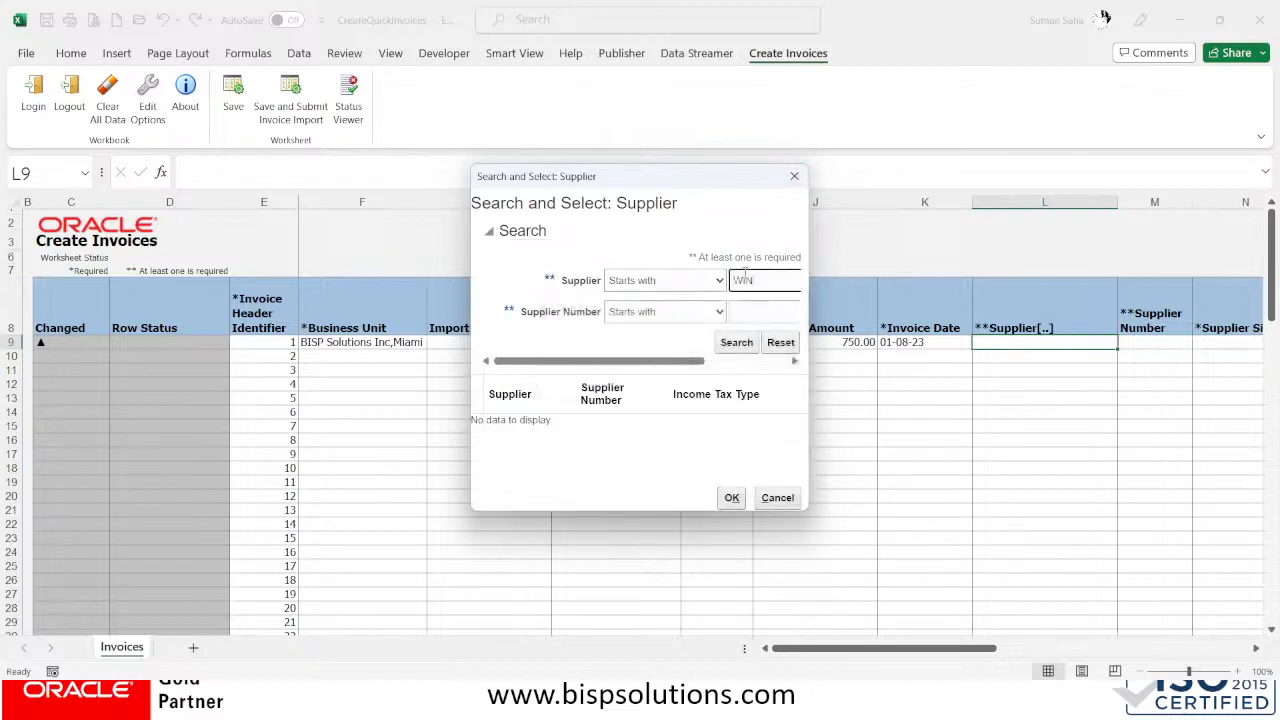
{"action": "left_click", "coordinate": [736, 342]}
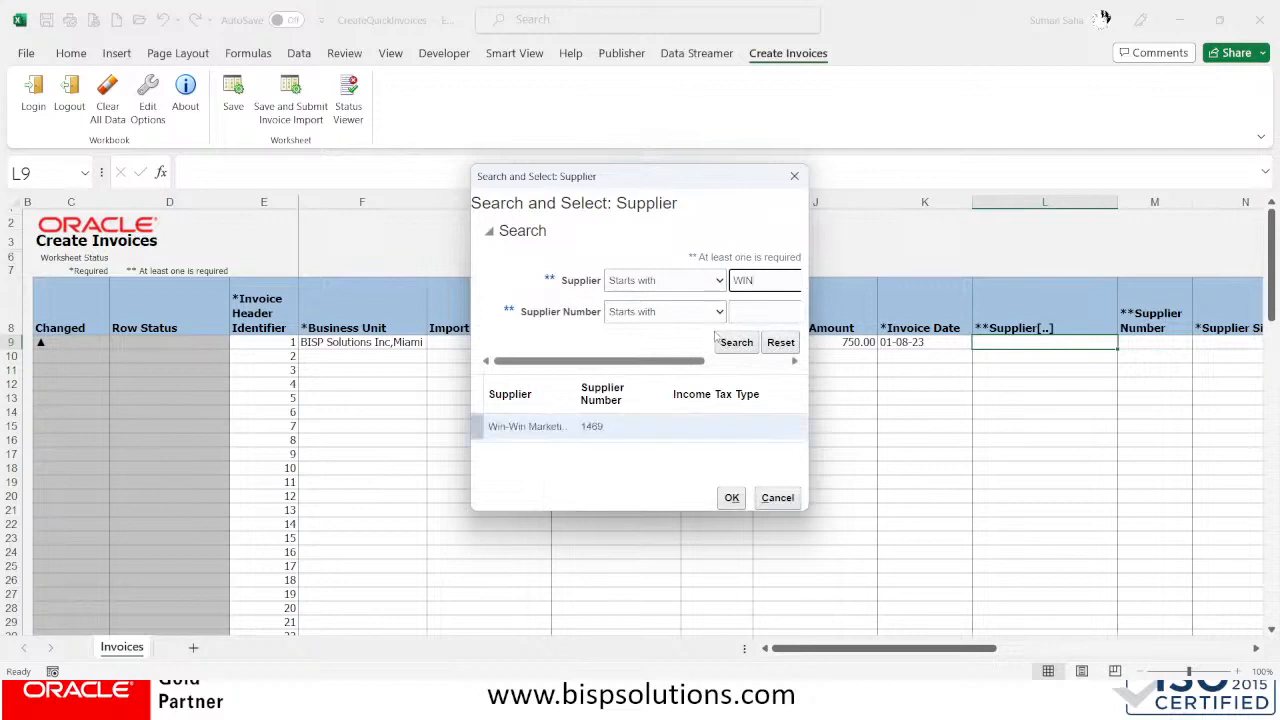
{"action": "left_click", "coordinate": [596, 426]}
{"action": "left_click", "coordinate": [731, 497]}
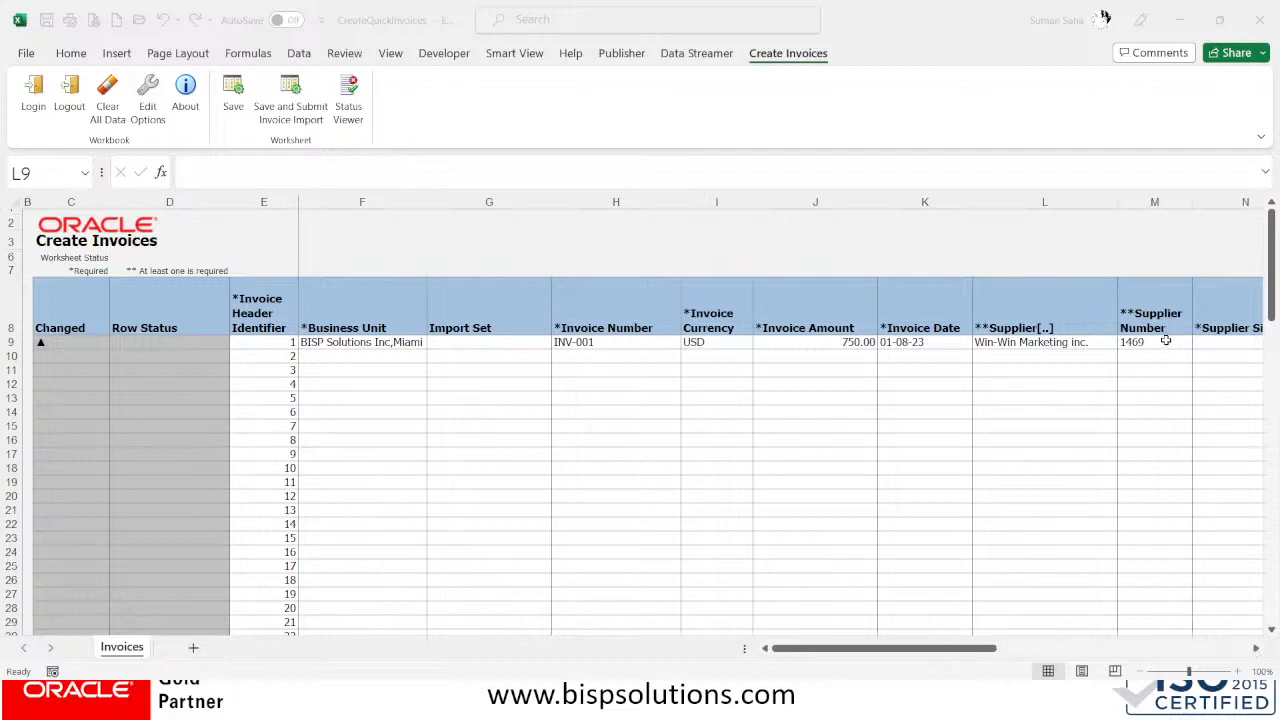
{"action": "left_click", "coordinate": [1182, 20]}
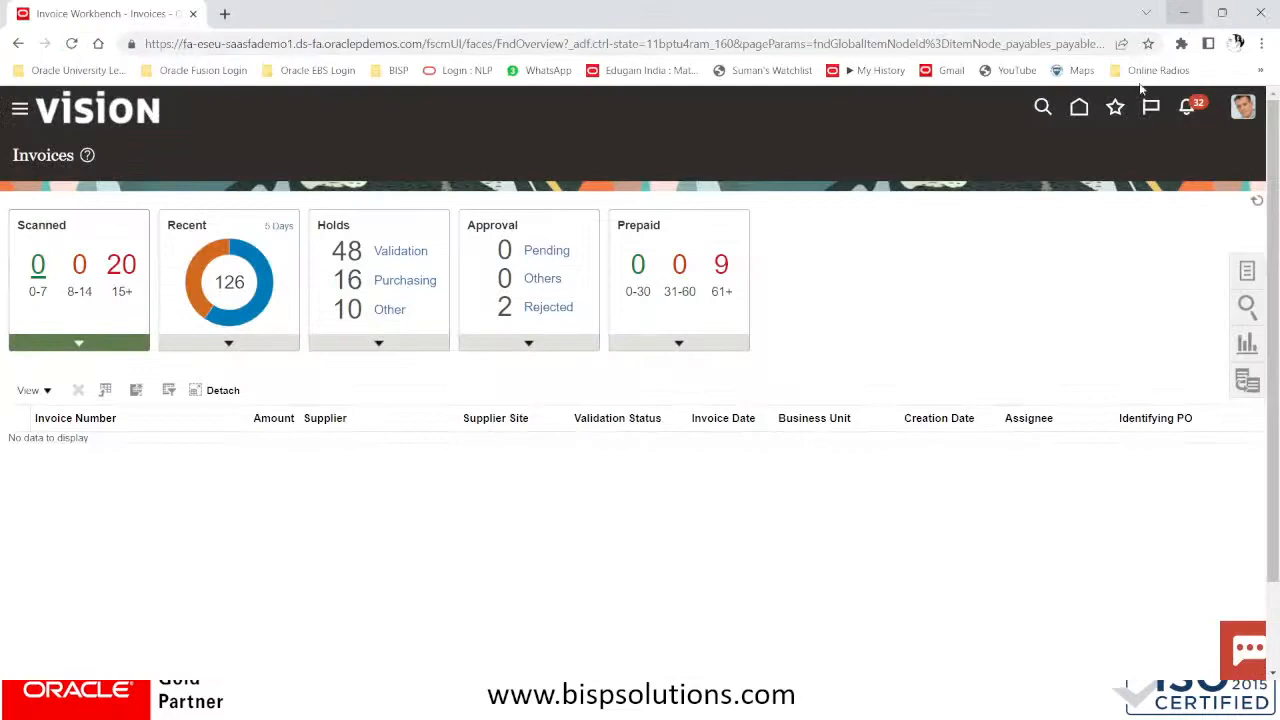
{"action": "key", "text": "alt+Tab"}
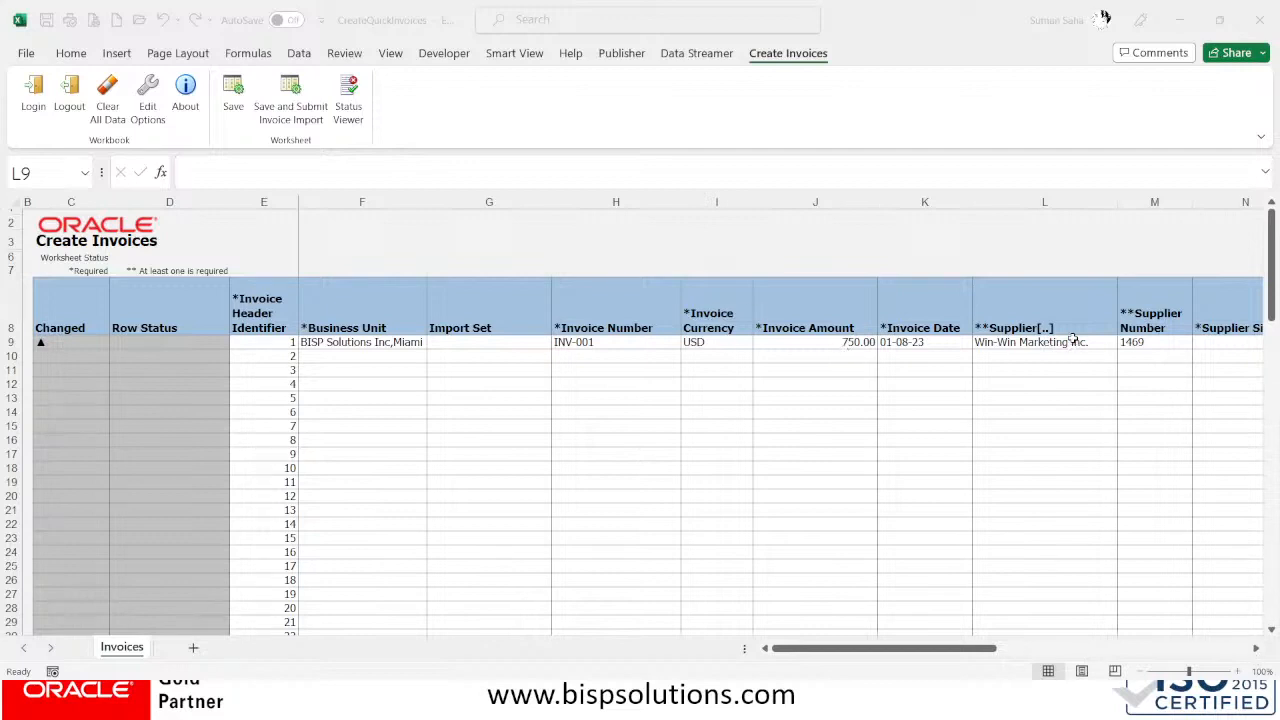
{"action": "key", "text": "ctrl+Right"}
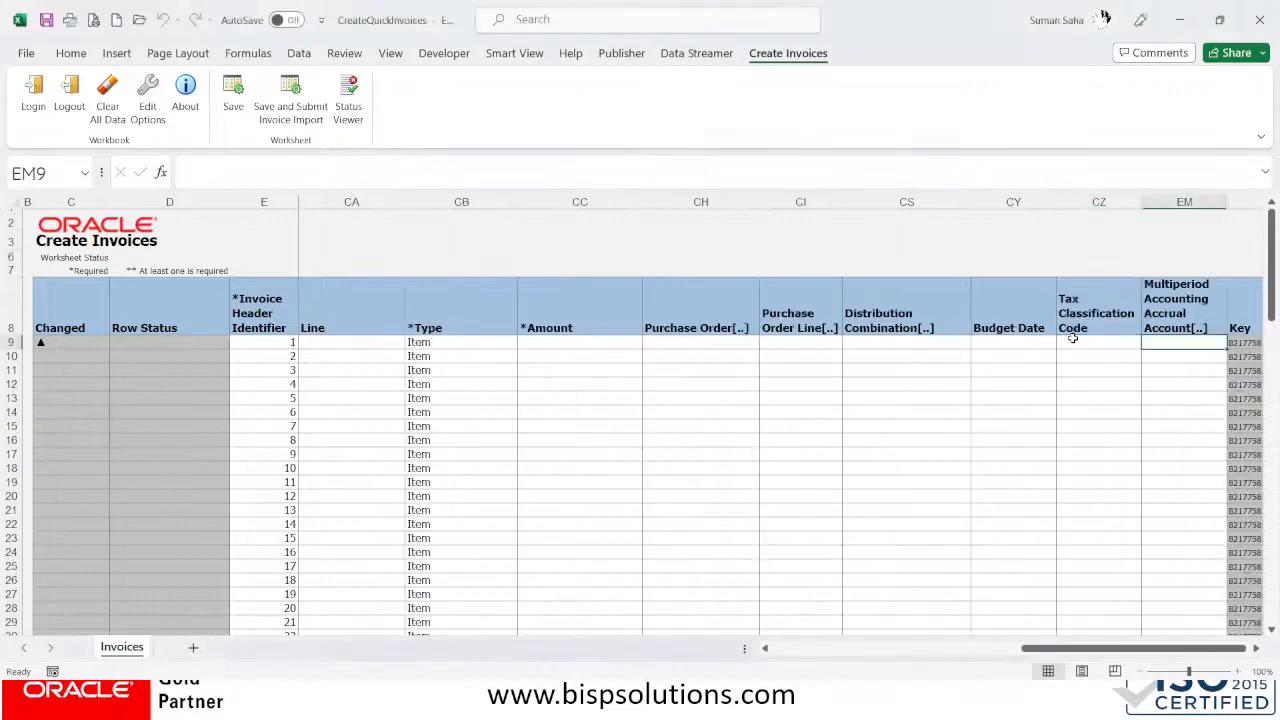
{"action": "key", "text": "Left"}
{"action": "key", "text": "Left"}
{"action": "key", "text": "Left"}
{"action": "key", "text": "Left"}
{"action": "key", "text": "Left"}
{"action": "key", "text": "Left"}
{"action": "key", "text": "Left"}
{"action": "key", "text": "Left"}
{"action": "key", "text": "Left"}
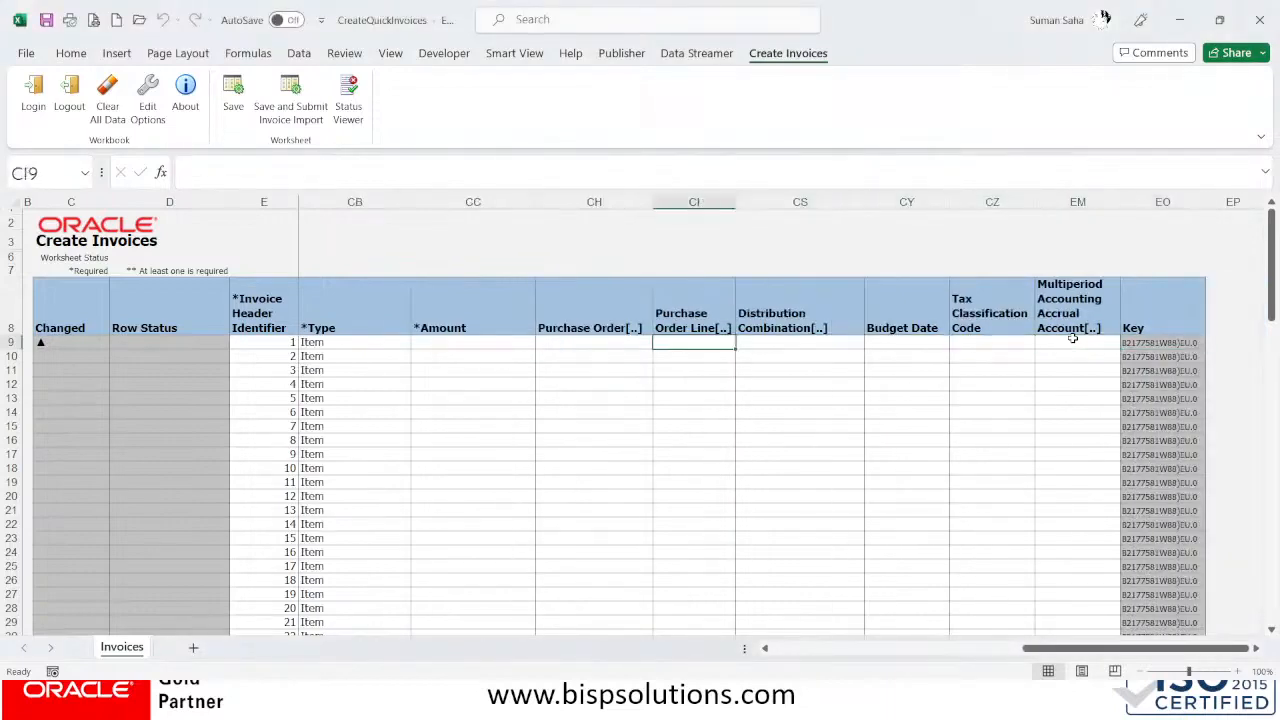
{"action": "key", "text": "Left"}
{"action": "key", "text": "Left"}
{"action": "key", "text": "Left"}
{"action": "key", "text": "Left"}
{"action": "key", "text": "Left"}
{"action": "key", "text": "Left"}
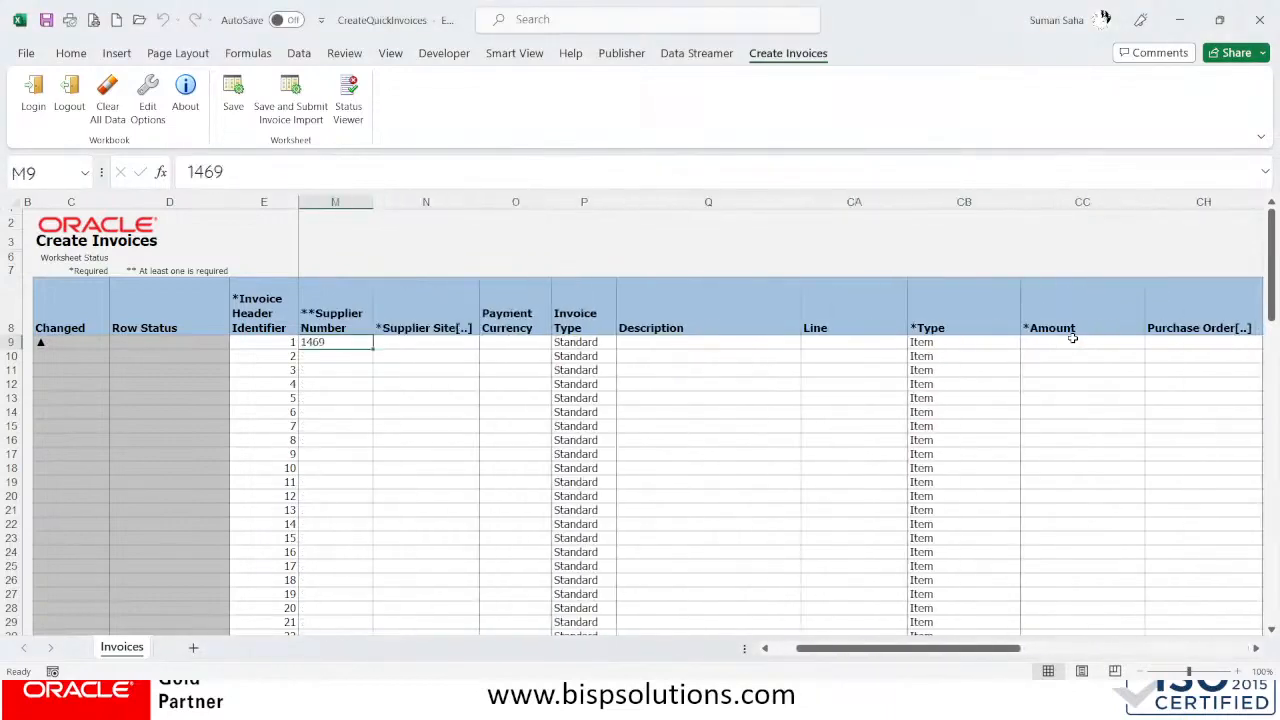
Search supplier sites with Supplier Site and Site Address both set to Is not blank, and assign WinWin#Texas to the first invoice row.
{"action": "key", "text": "Right"}
{"action": "key", "text": "Right"}
{"action": "key", "text": "Right"}
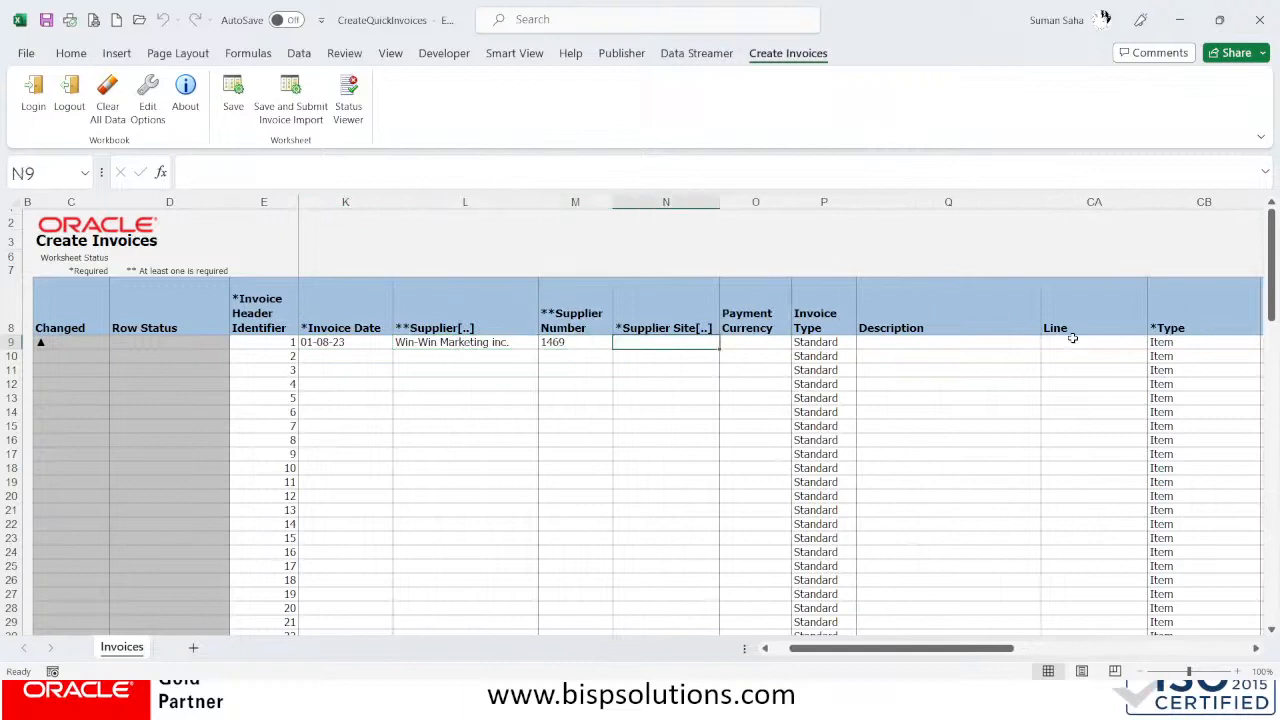
{"action": "double_click", "coordinate": [657, 342]}
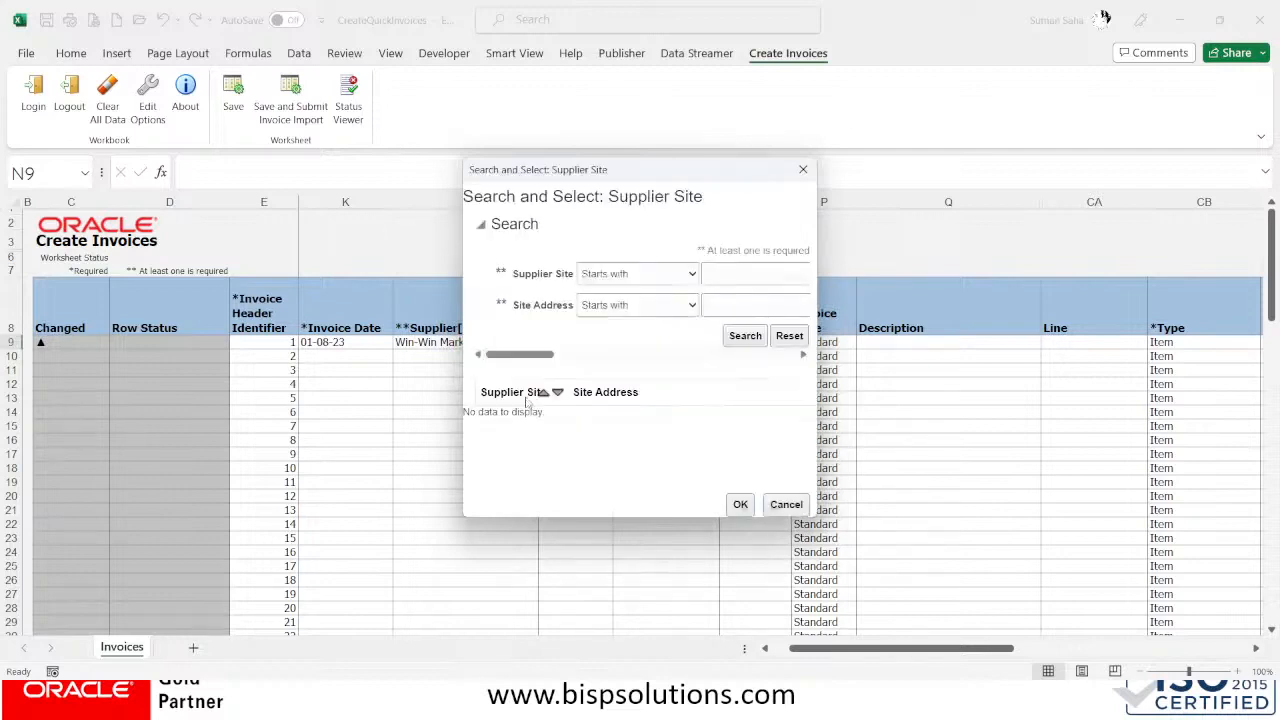
{"action": "left_click", "coordinate": [620, 276]}
{"action": "left_click", "coordinate": [604, 465]}
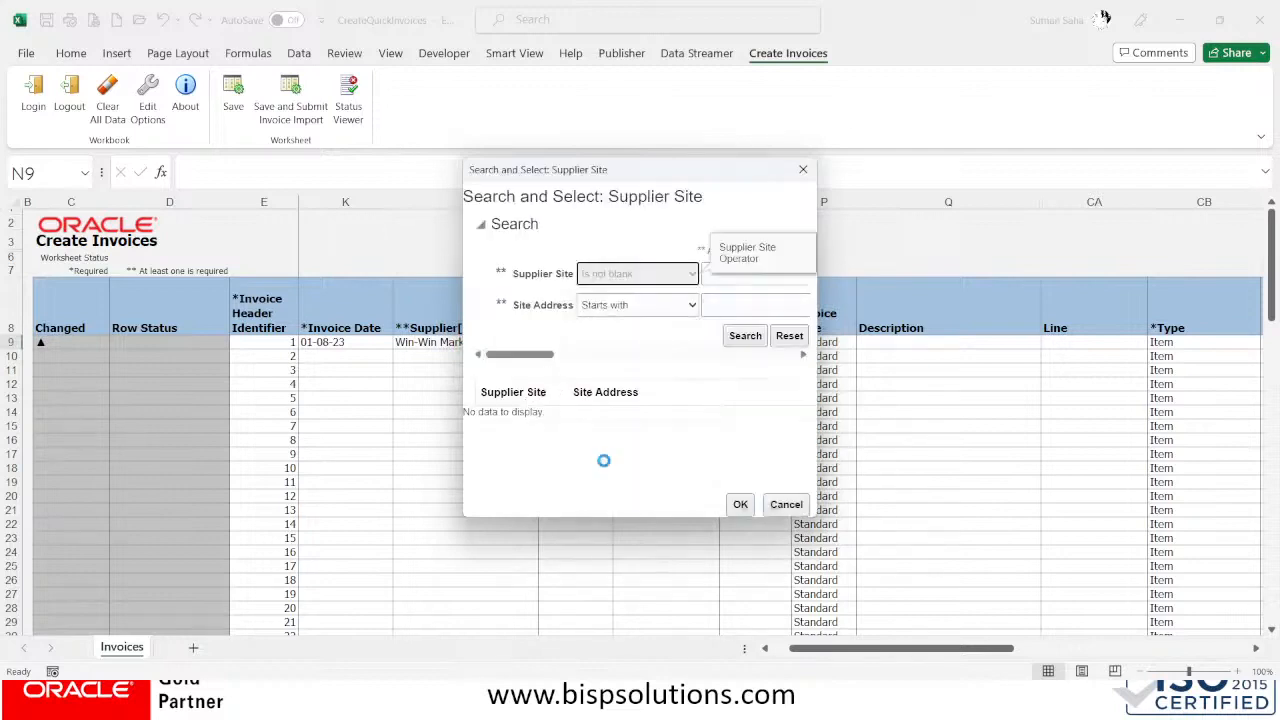
{"action": "left_click", "coordinate": [624, 302]}
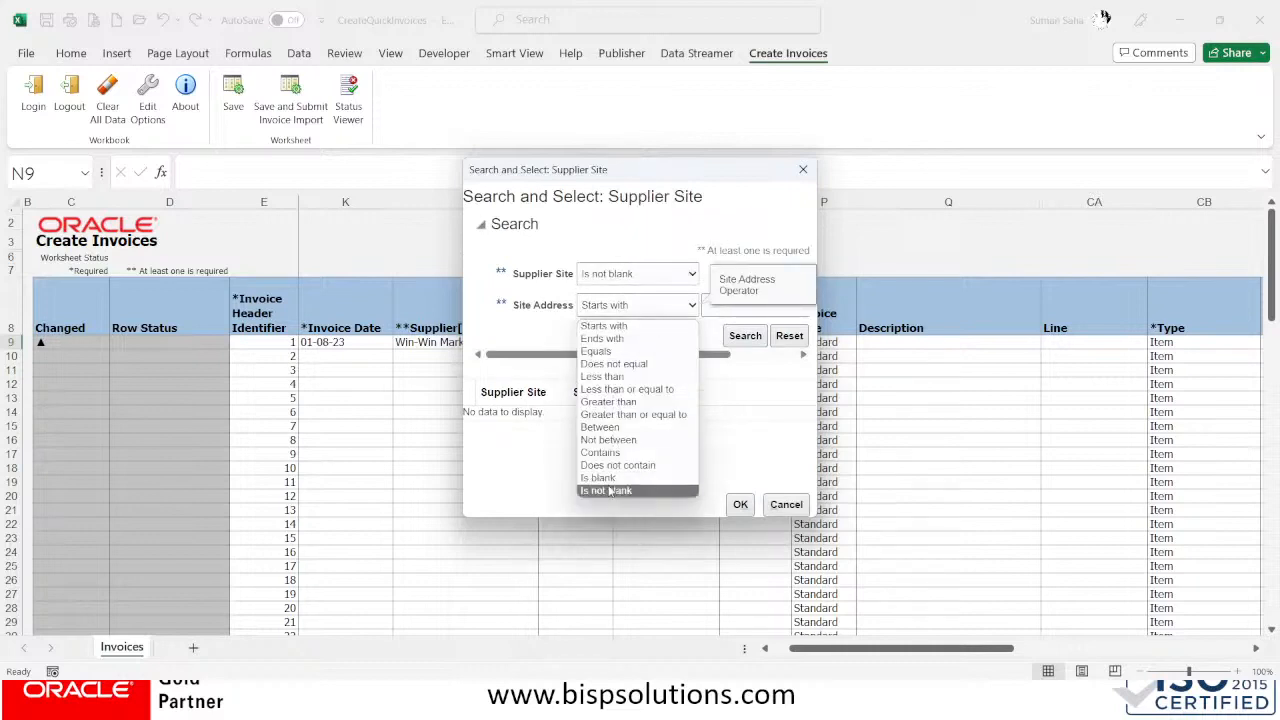
{"action": "left_click", "coordinate": [607, 490]}
{"action": "left_click", "coordinate": [746, 336]}
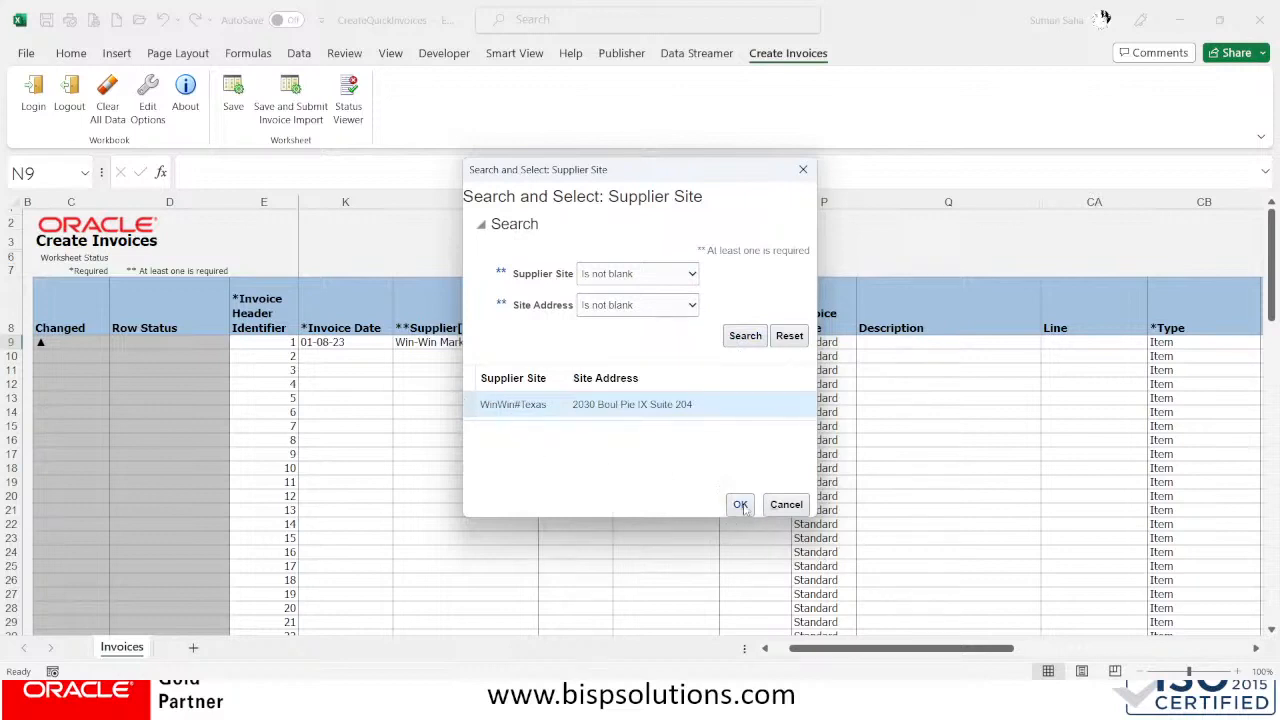
{"action": "left_click", "coordinate": [741, 505]}
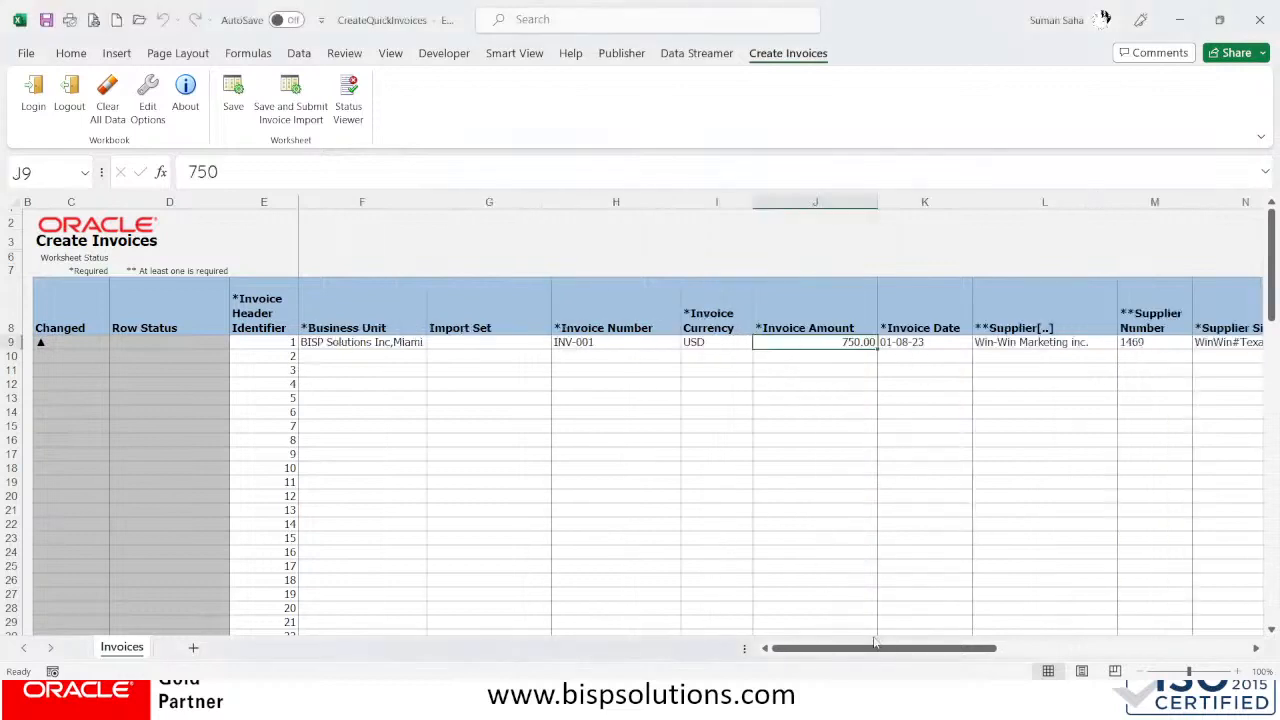
Set the first invoice row's Payment Currency to USD and its Invoice Type to Standard.
{"action": "mouse_move", "coordinate": [870, 648]}
{"action": "left_mouse_down"}
{"action": "mouse_move", "coordinate": [905, 648]}
{"action": "mouse_move", "coordinate": [893, 648]}
{"action": "left_mouse_up"}
{"action": "left_click", "coordinate": [674, 342]}
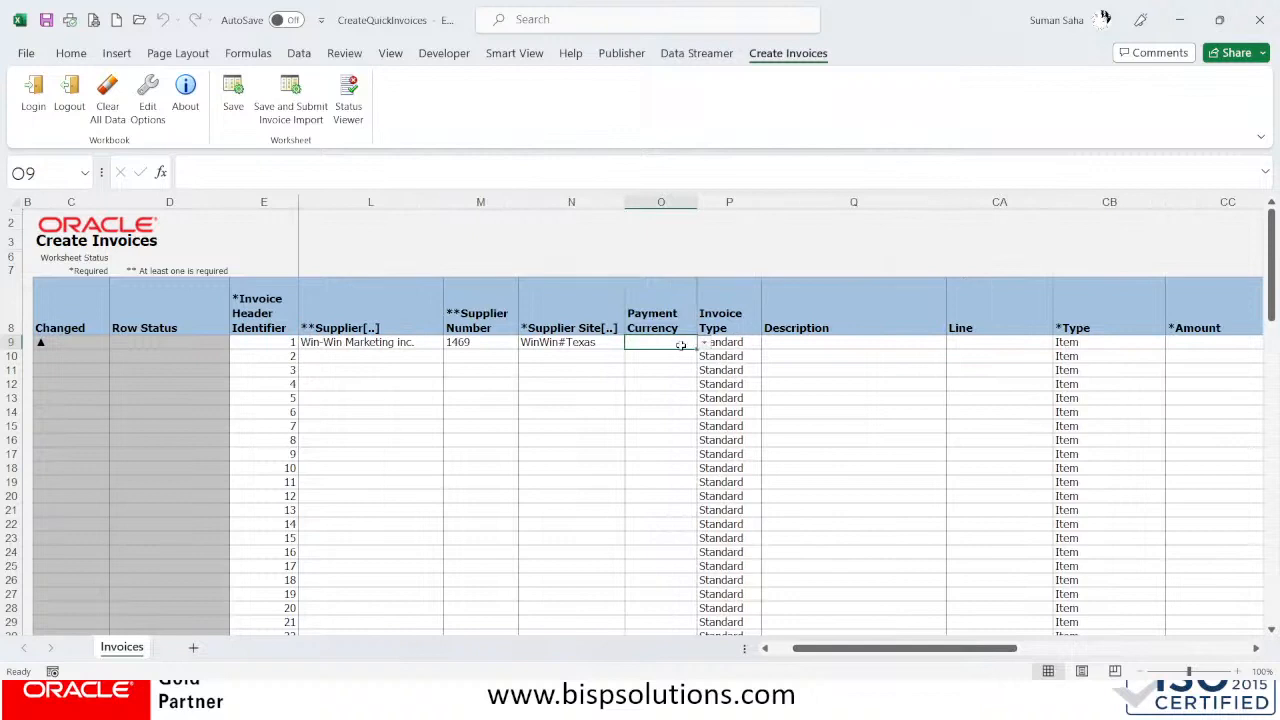
{"action": "left_click", "coordinate": [704, 344]}
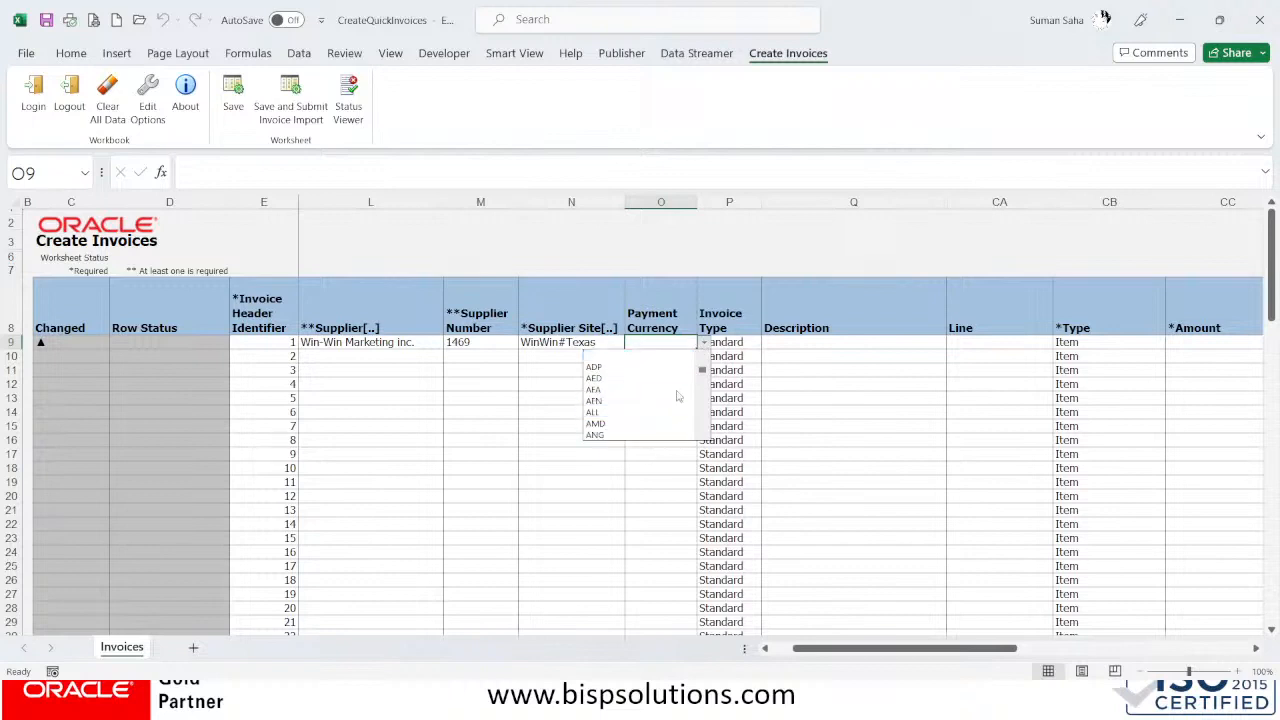
{"action": "left_click_drag", "start_coordinate": [702, 371], "coordinate": [705, 421]}
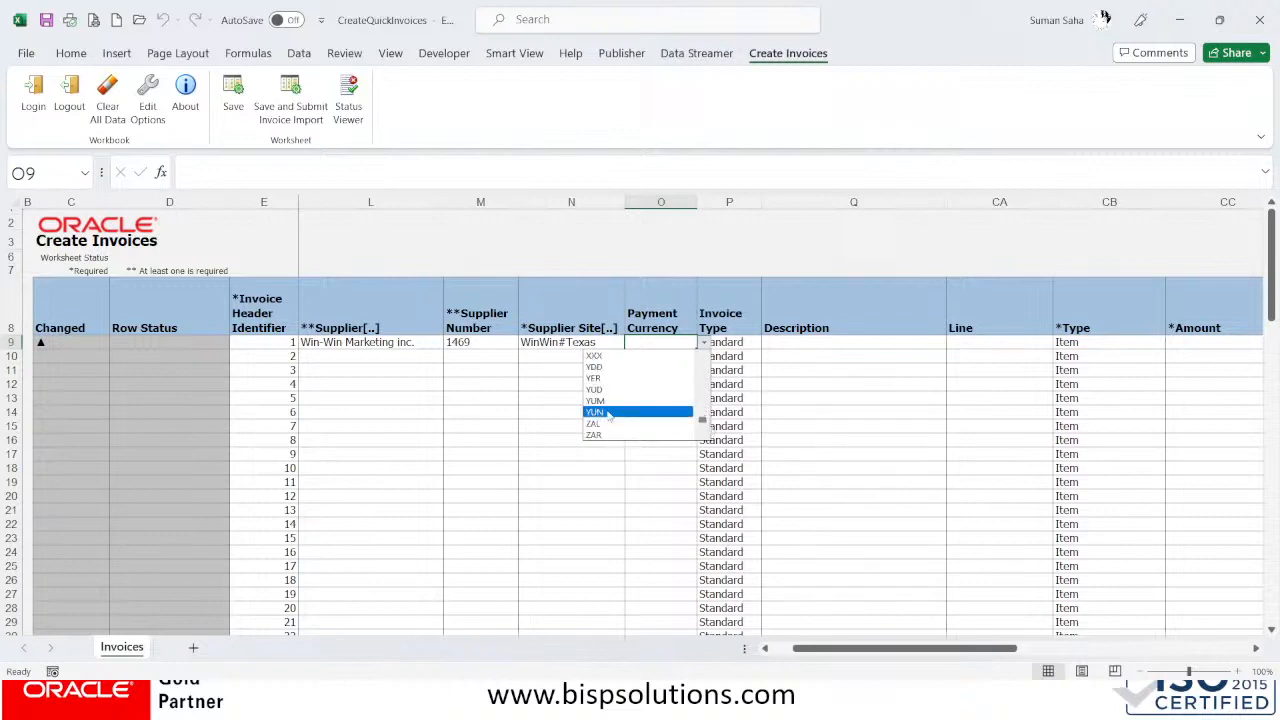
{"action": "left_click", "coordinate": [534, 398]}
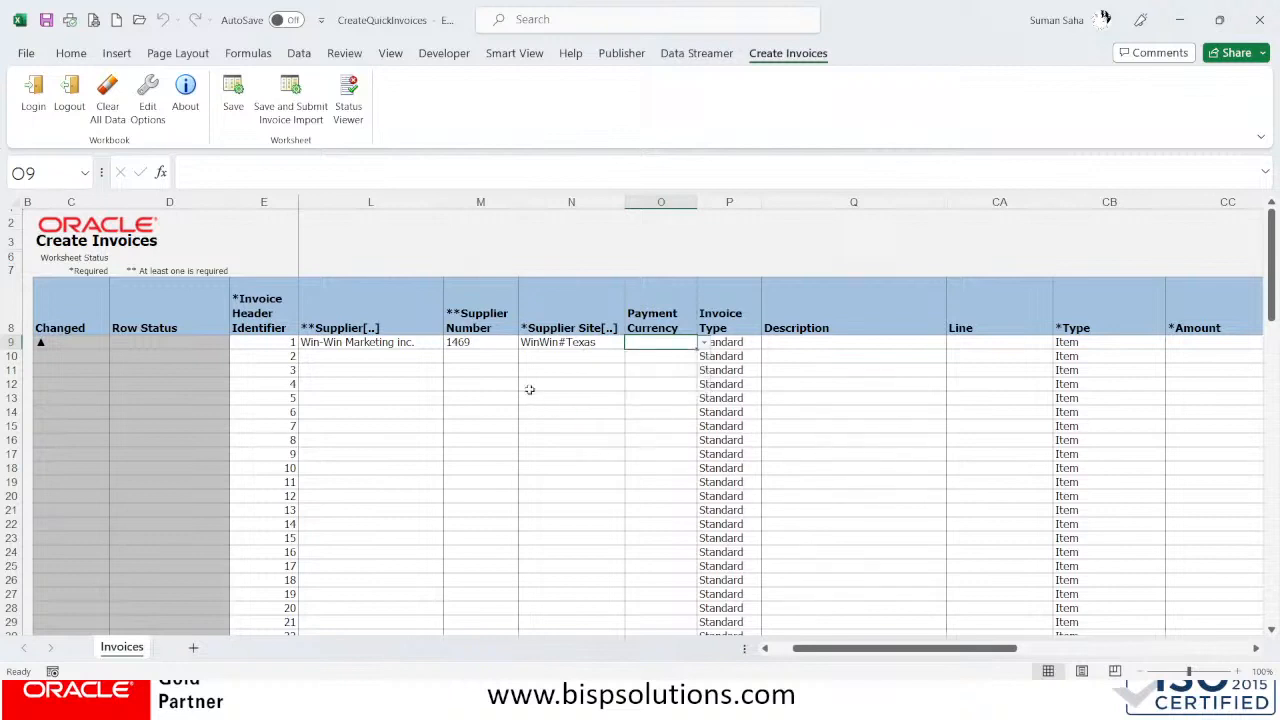
{"action": "type", "text": "USD"}
{"action": "key", "text": "Tab"}
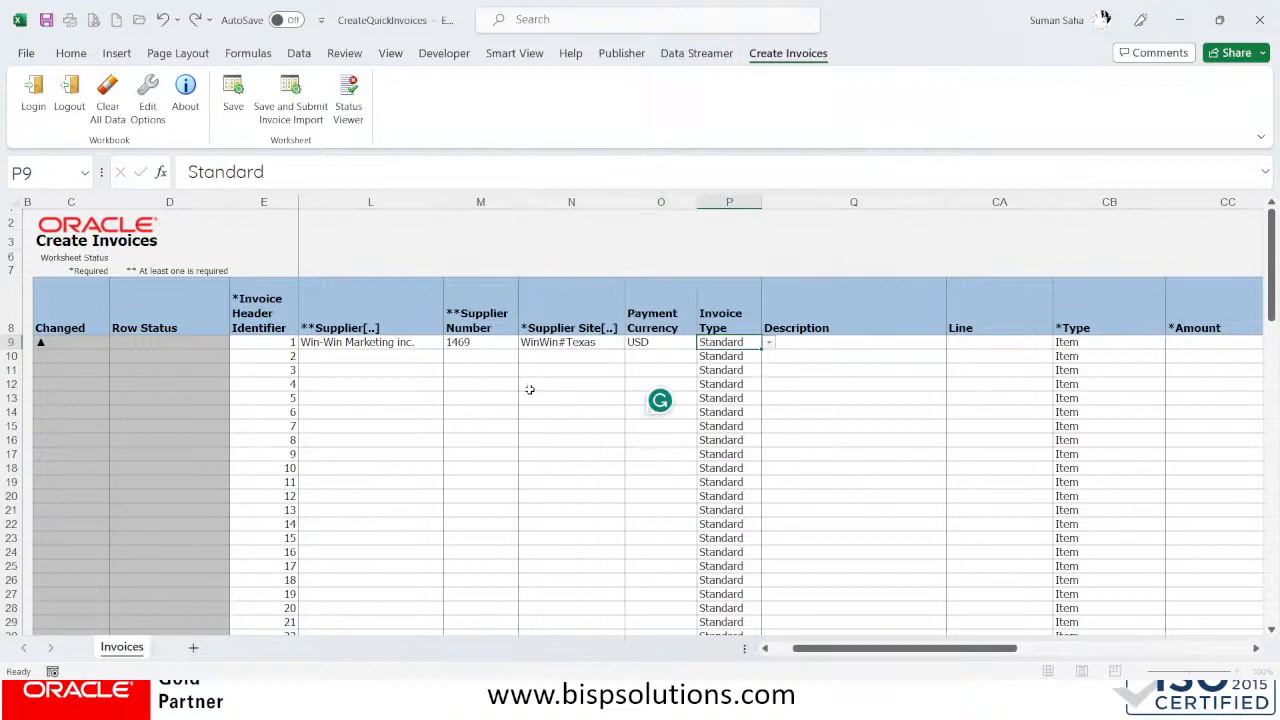
{"action": "left_click", "coordinate": [768, 343]}
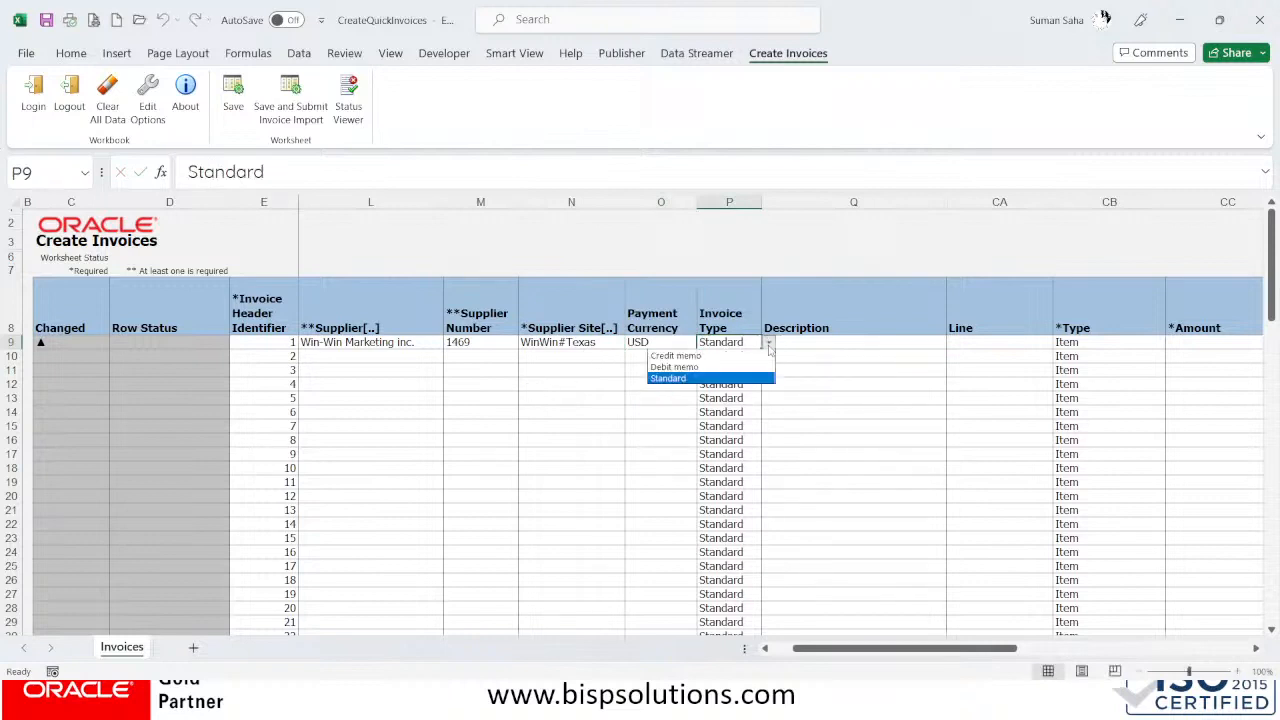
{"action": "left_click", "coordinate": [660, 378]}
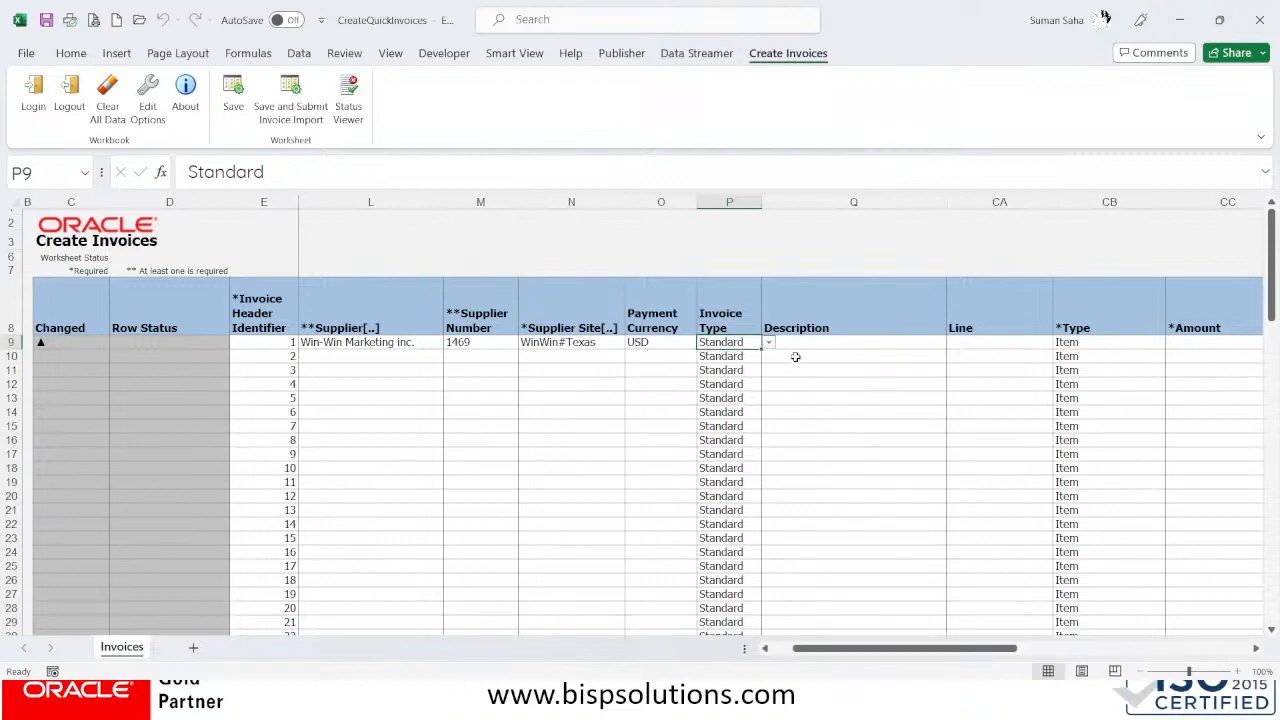
Enter WATER CHGS as the Description in the first invoice row.
{"action": "left_click", "coordinate": [823, 345]}
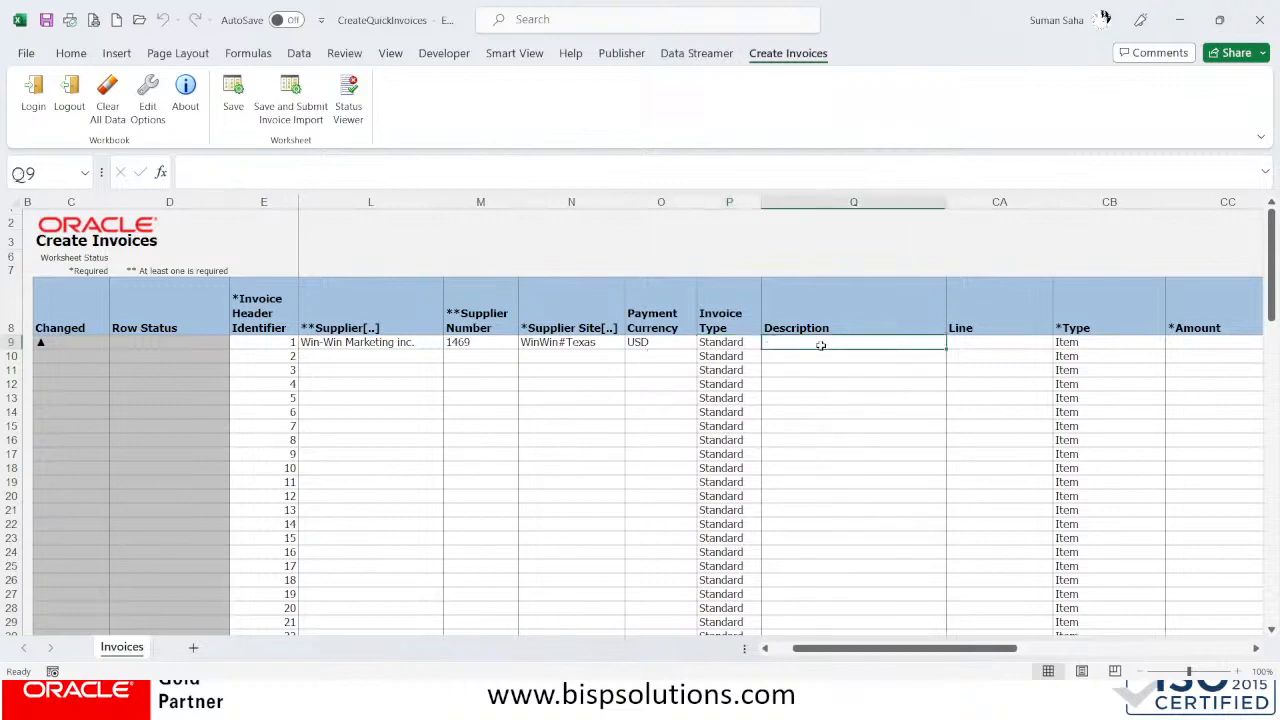
{"action": "type", "text": "WA"}
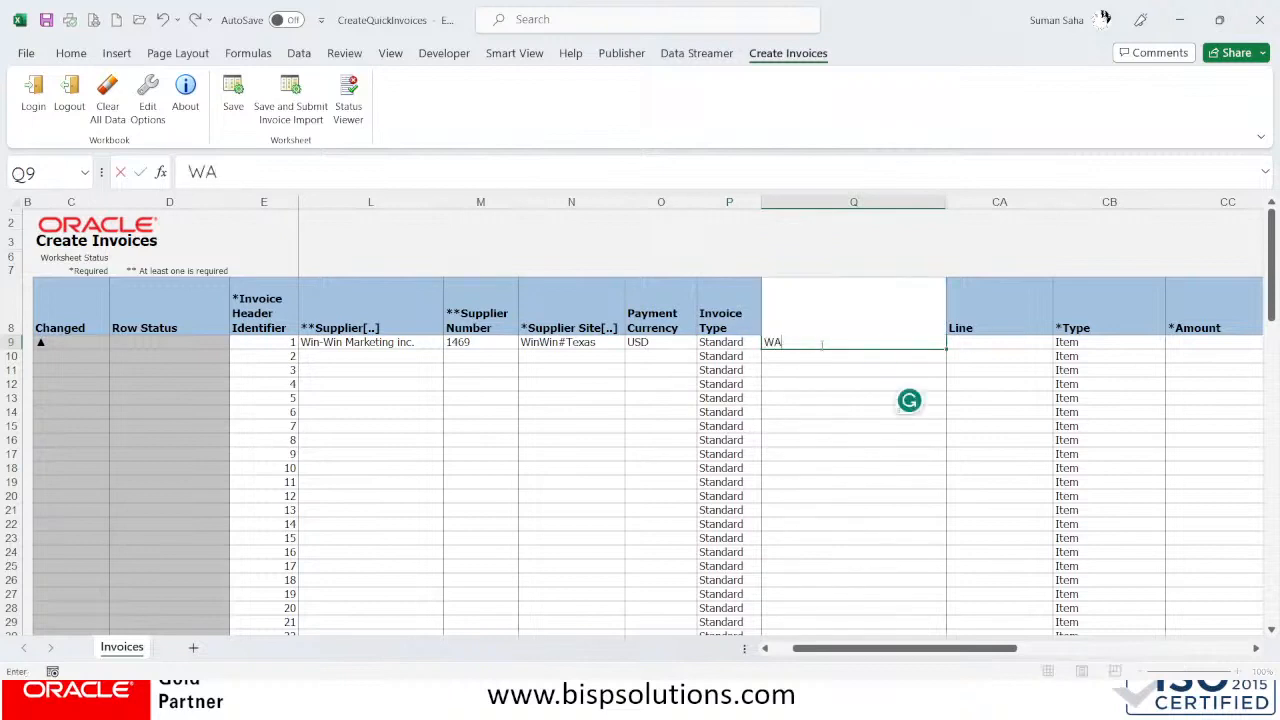
{"action": "type", "text": "TER CHG"}
{"action": "type", "text": "S"}
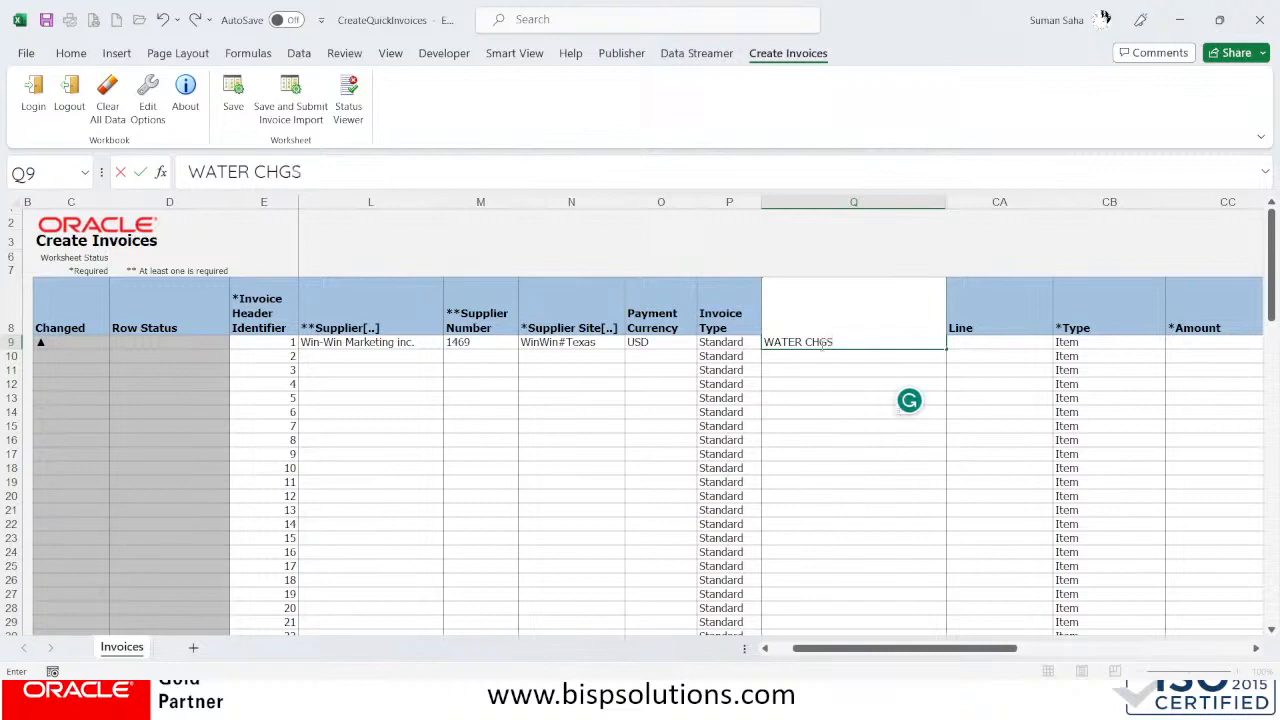
{"action": "key", "text": "Tab"}
Change the first invoice row's Description to WATER SUPPLY CHGS and set its Line number to 1.
{"action": "left_click", "coordinate": [820, 343]}
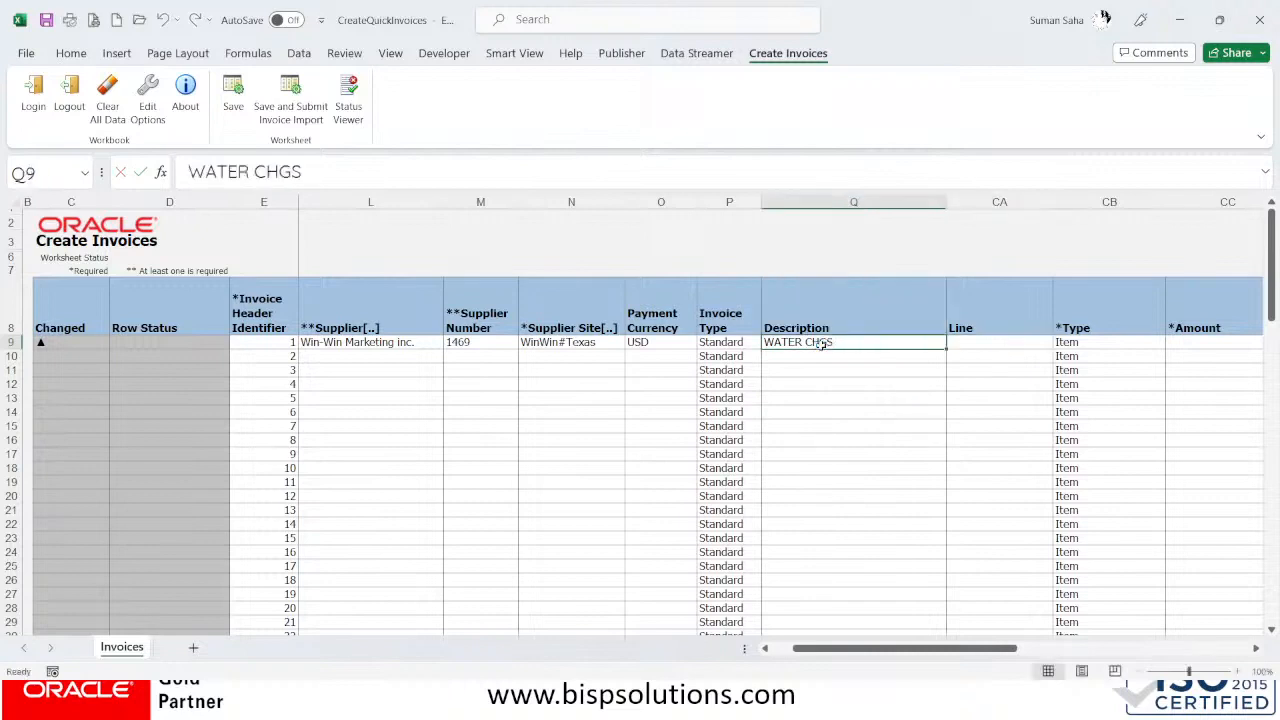
{"action": "left_click", "coordinate": [250, 172]}
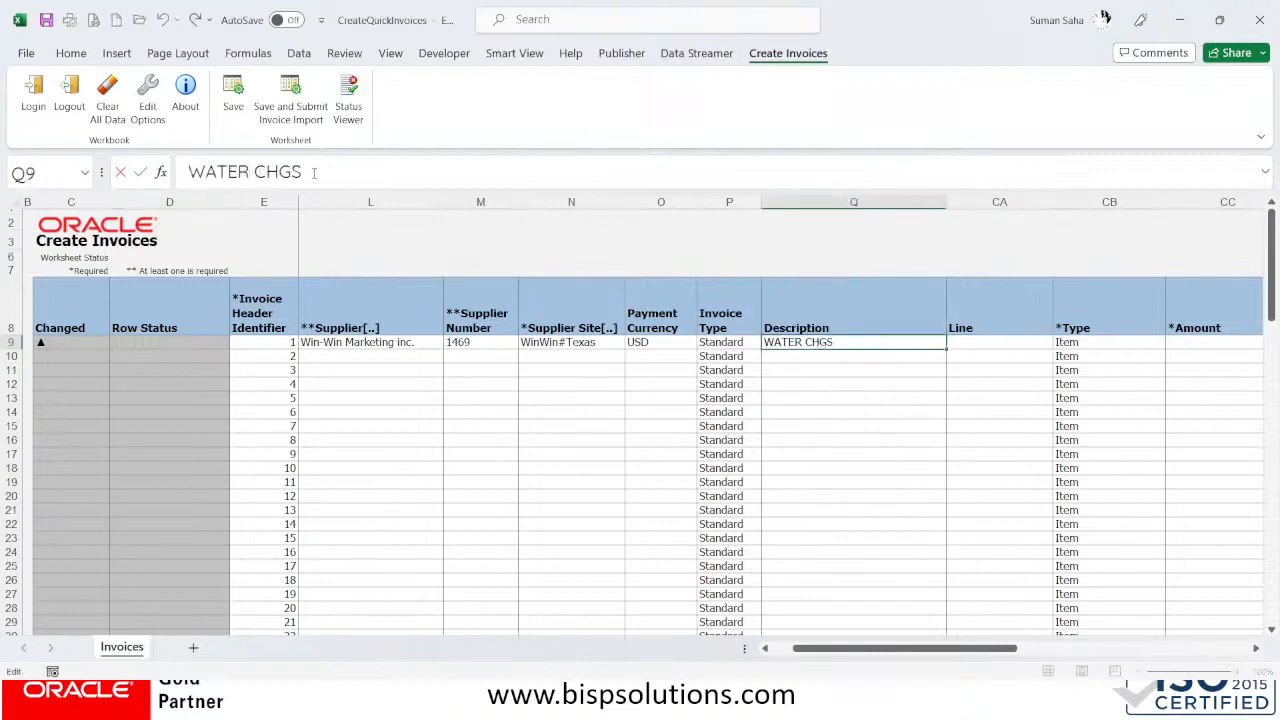
{"action": "type", "text": "SUPPLY"}
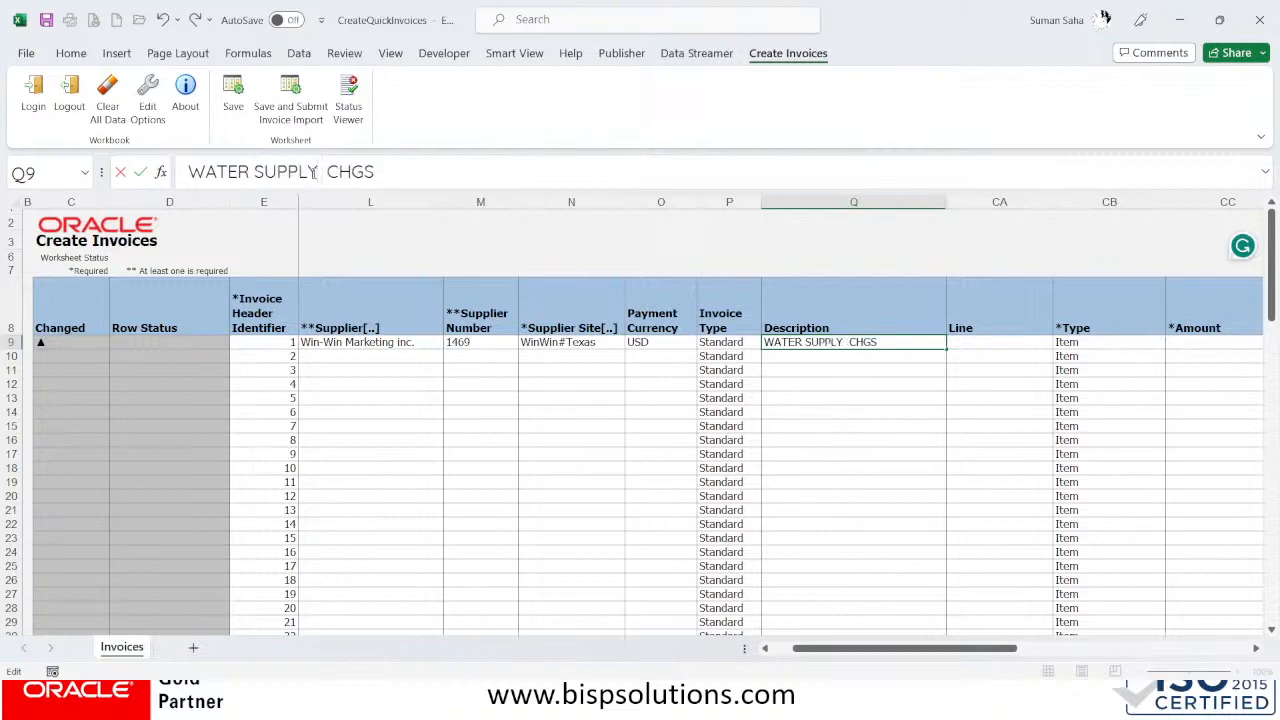
{"action": "key", "text": "BackSpace"}
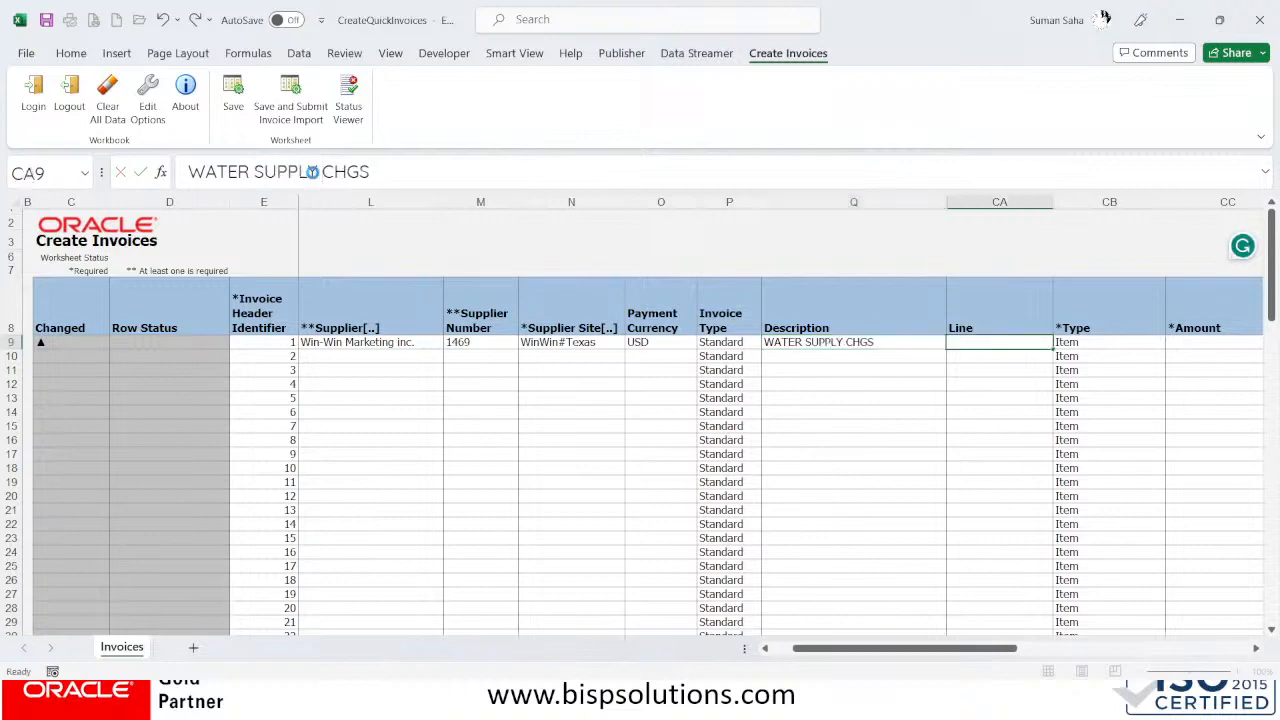
{"action": "key", "text": "Tab"}
{"action": "type", "text": "1"}
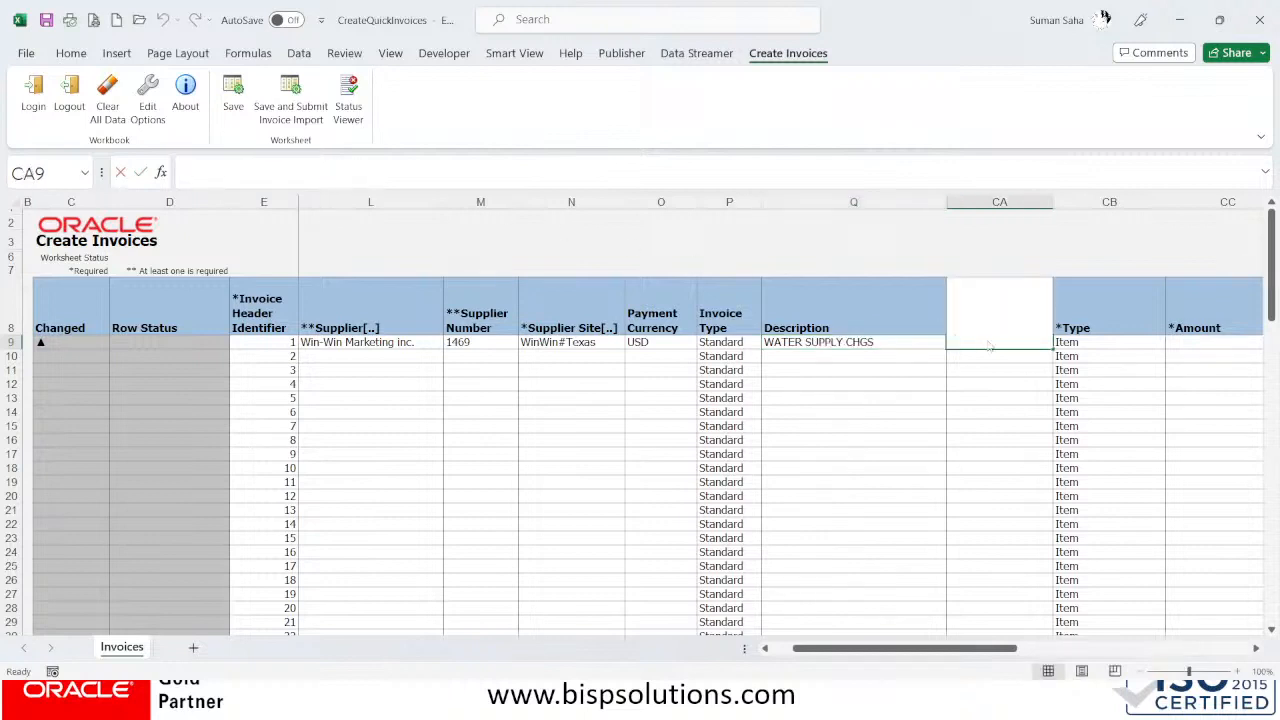
{"action": "key", "text": "Tab"}
Review the first invoice row's header values and enter 750 as its line Amount.
{"action": "left_click", "coordinate": [1197, 343]}
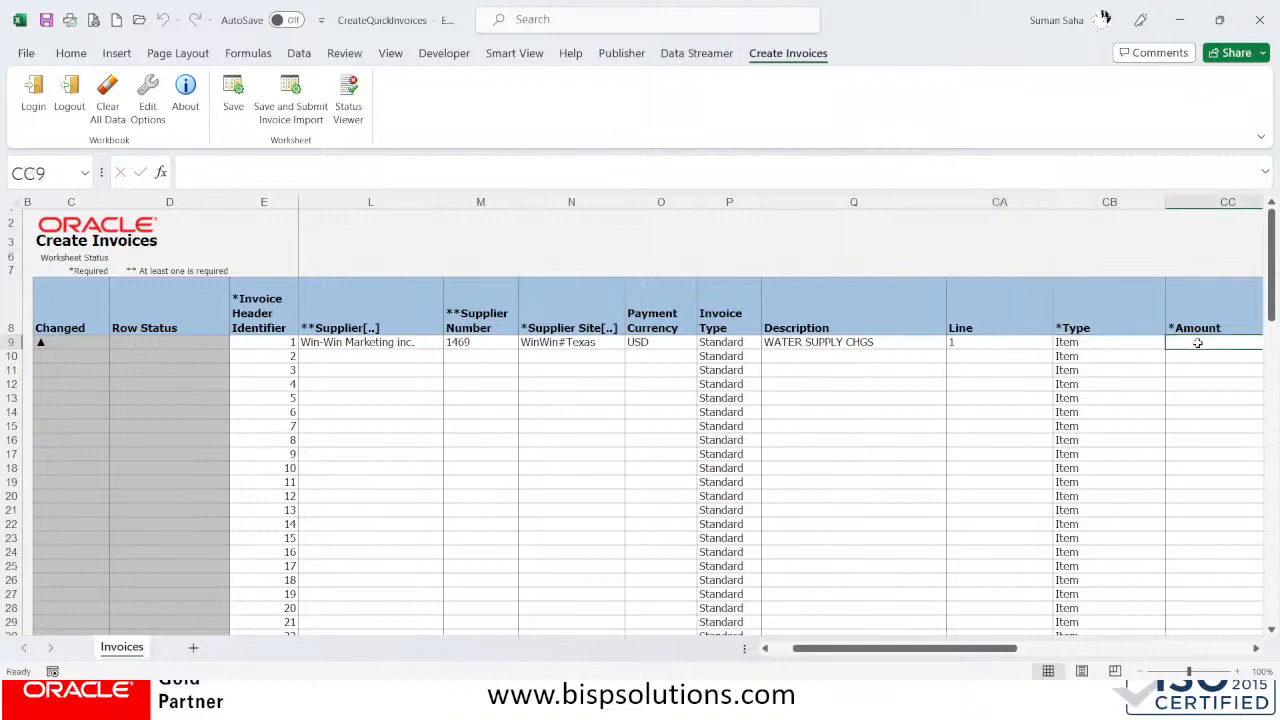
{"action": "key", "text": "Tab"}
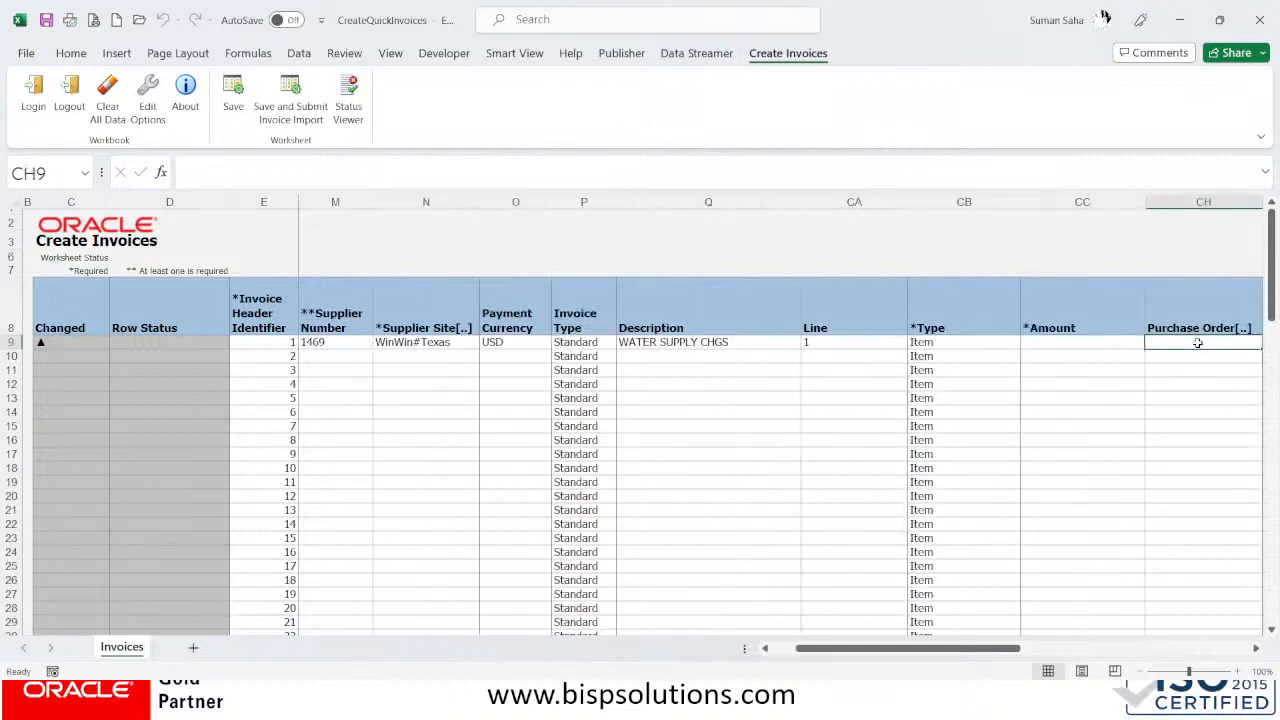
{"action": "key", "text": "shift+Tab"}
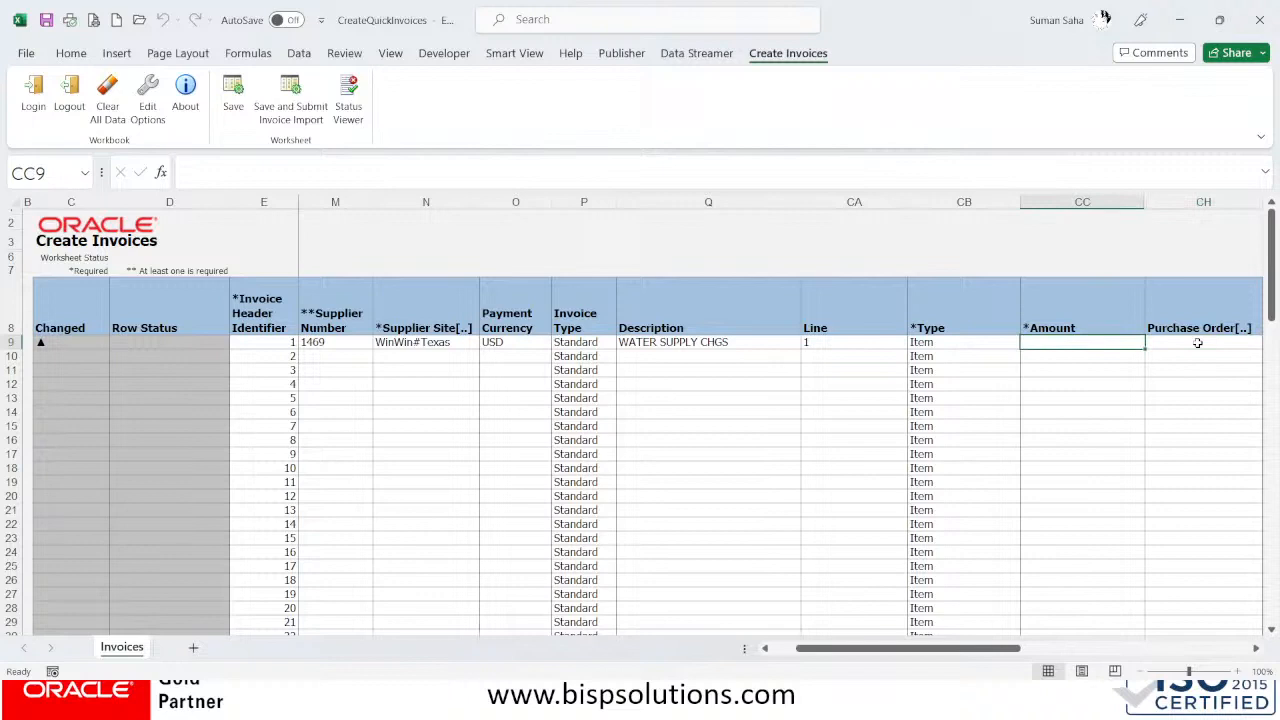
{"action": "key", "text": "shift+Tab"}
{"action": "key", "text": "shift+Tab"}
{"action": "key", "text": "shift+Tab"}
{"action": "key", "text": "shift+Tab"}
{"action": "key", "text": "shift+Tab"}
{"action": "key", "text": "shift+Tab"}
{"action": "key", "text": "shift+Tab"}
{"action": "key", "text": "shift+Tab"}
{"action": "key", "text": "shift+Tab"}
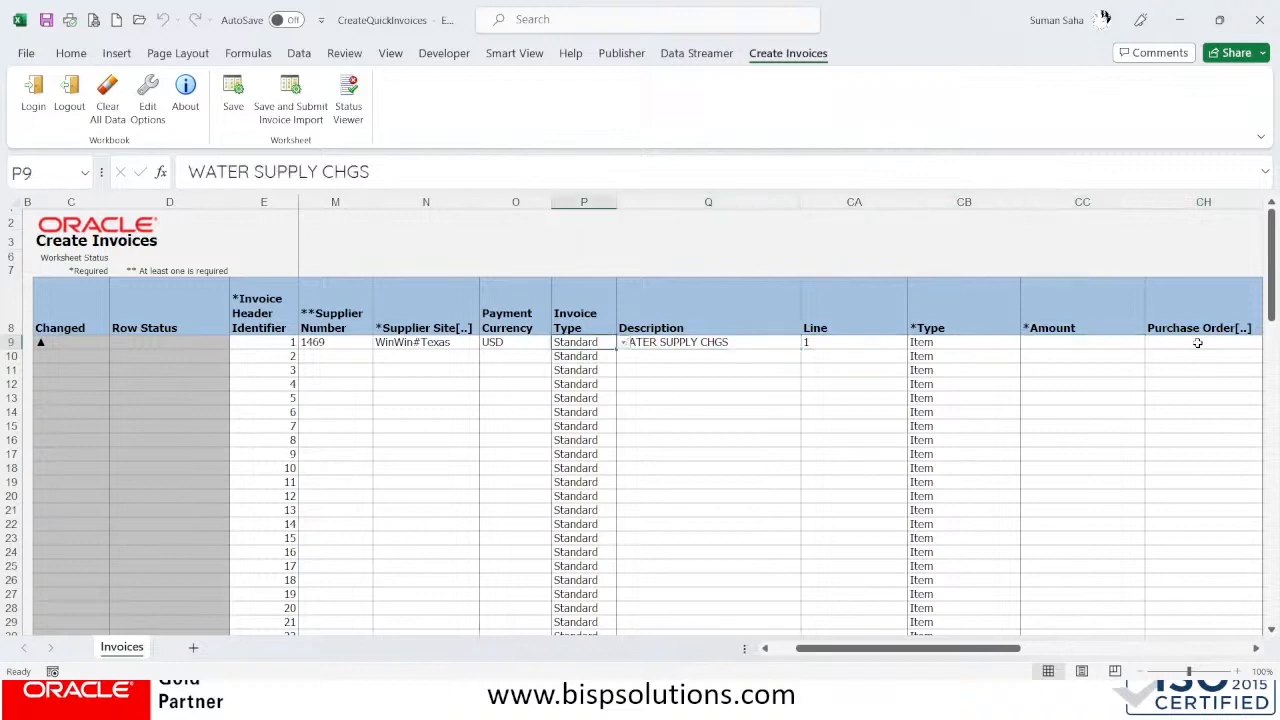
{"action": "key", "text": "shift+Tab"}
{"action": "key", "text": "shift+Tab"}
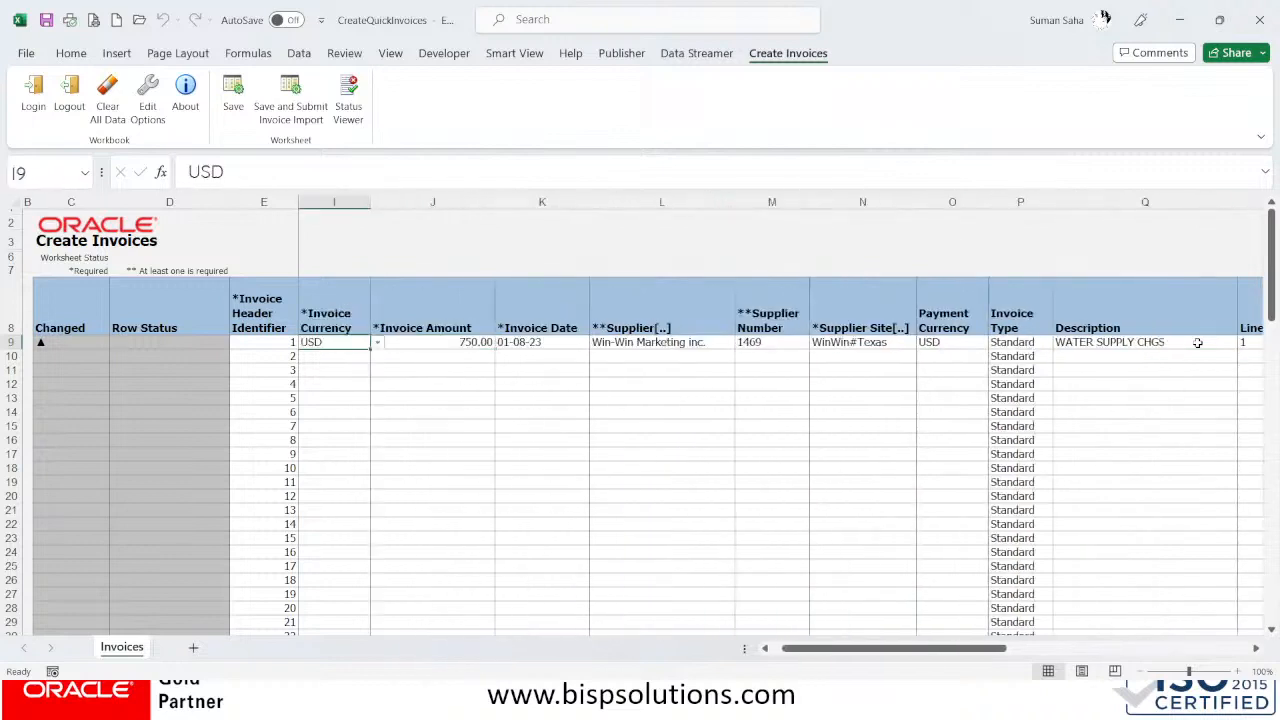
{"action": "key", "text": "Tab"}
{"action": "key", "text": "Tab"}
{"action": "key", "text": "Tab"}
{"action": "key", "text": "Tab"}
{"action": "key", "text": "Tab"}
{"action": "key", "text": "Tab"}
{"action": "key", "text": "Tab"}
{"action": "key", "text": "Tab"}
{"action": "key", "text": "Tab"}
{"action": "key", "text": "Tab"}
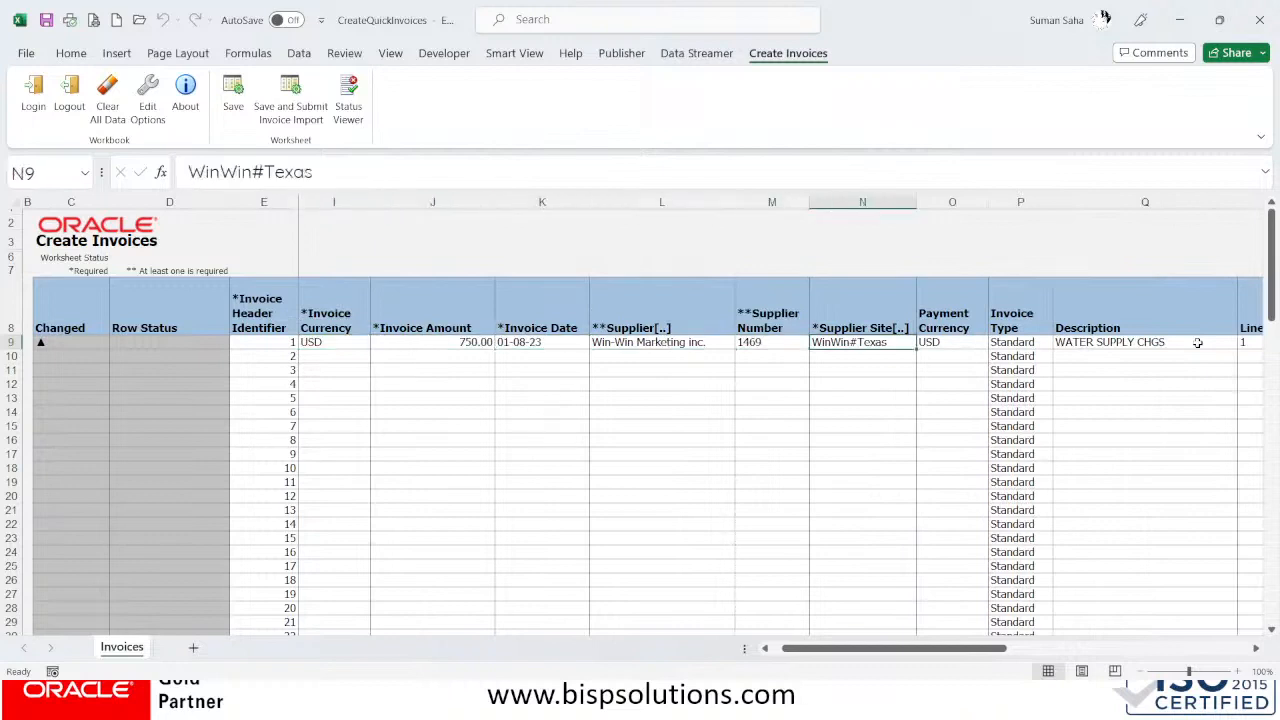
{"action": "key", "text": "Tab"}
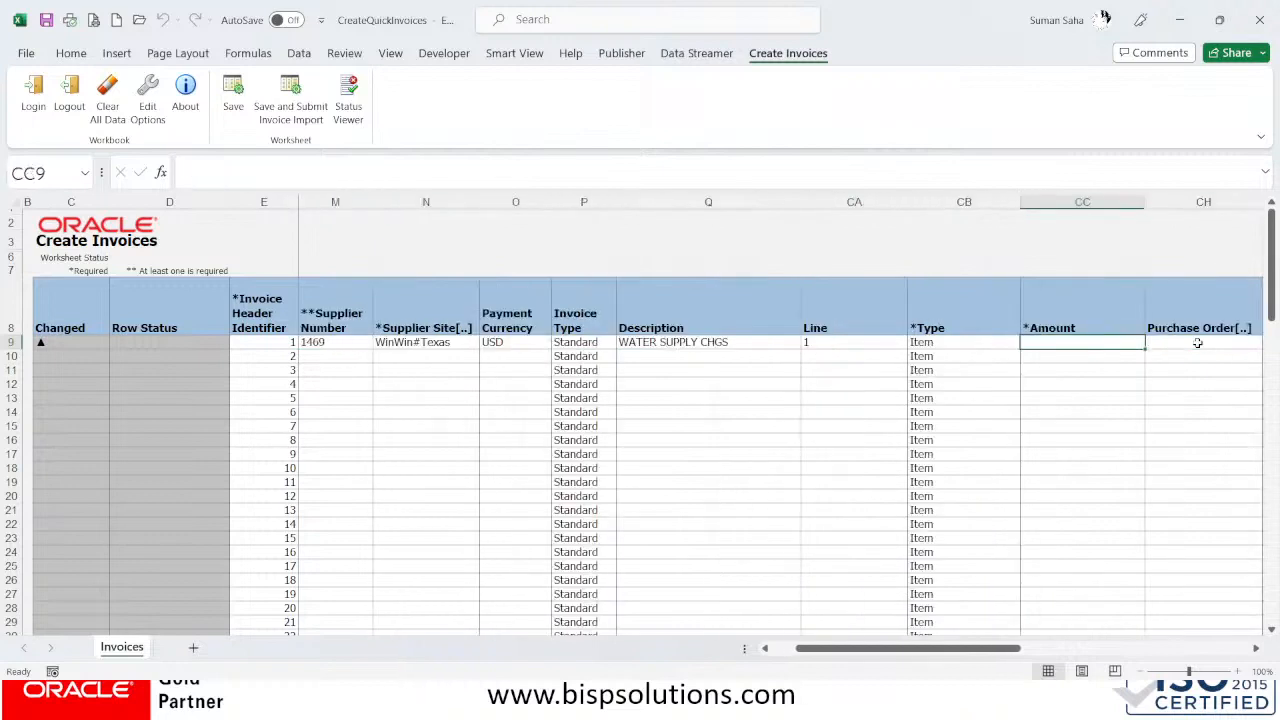
{"action": "type", "text": "750"}
{"action": "key", "text": "Tab"}
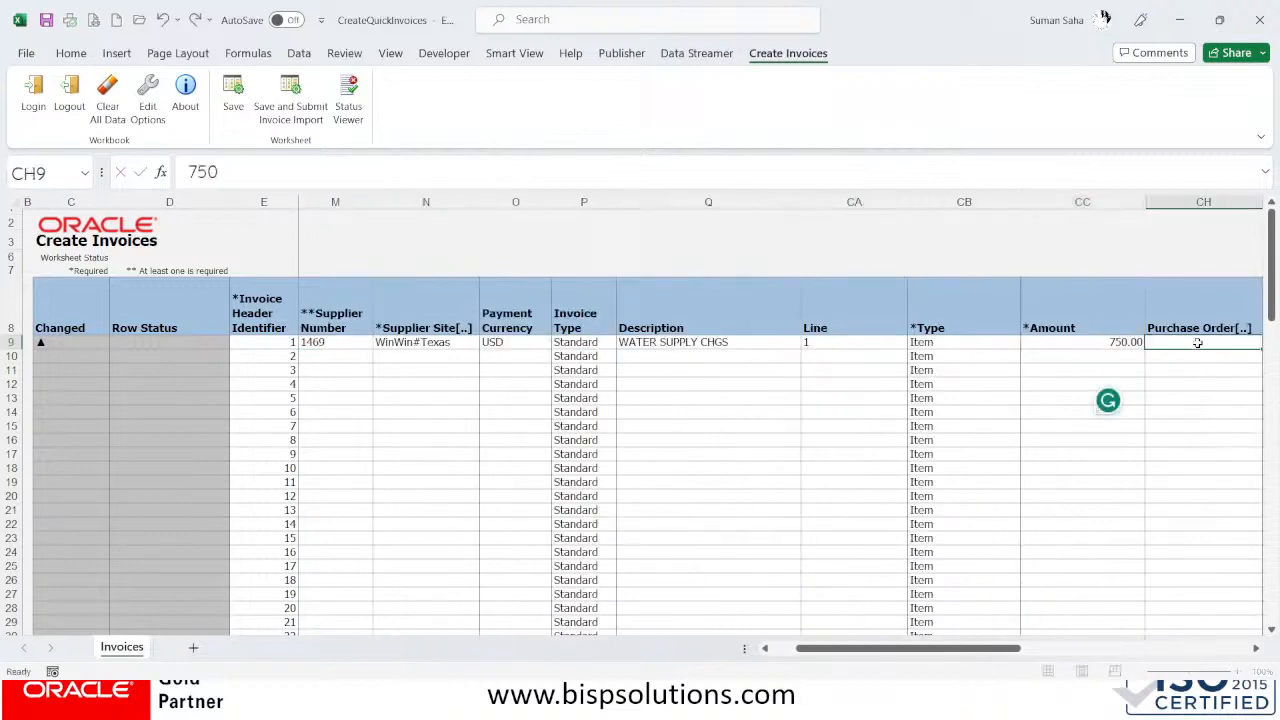
Search the Account segment values for the first row's Distribution Combination by description WATER, with Match set to Any.
{"action": "key", "text": "Tab"}
{"action": "key", "text": "Tab"}
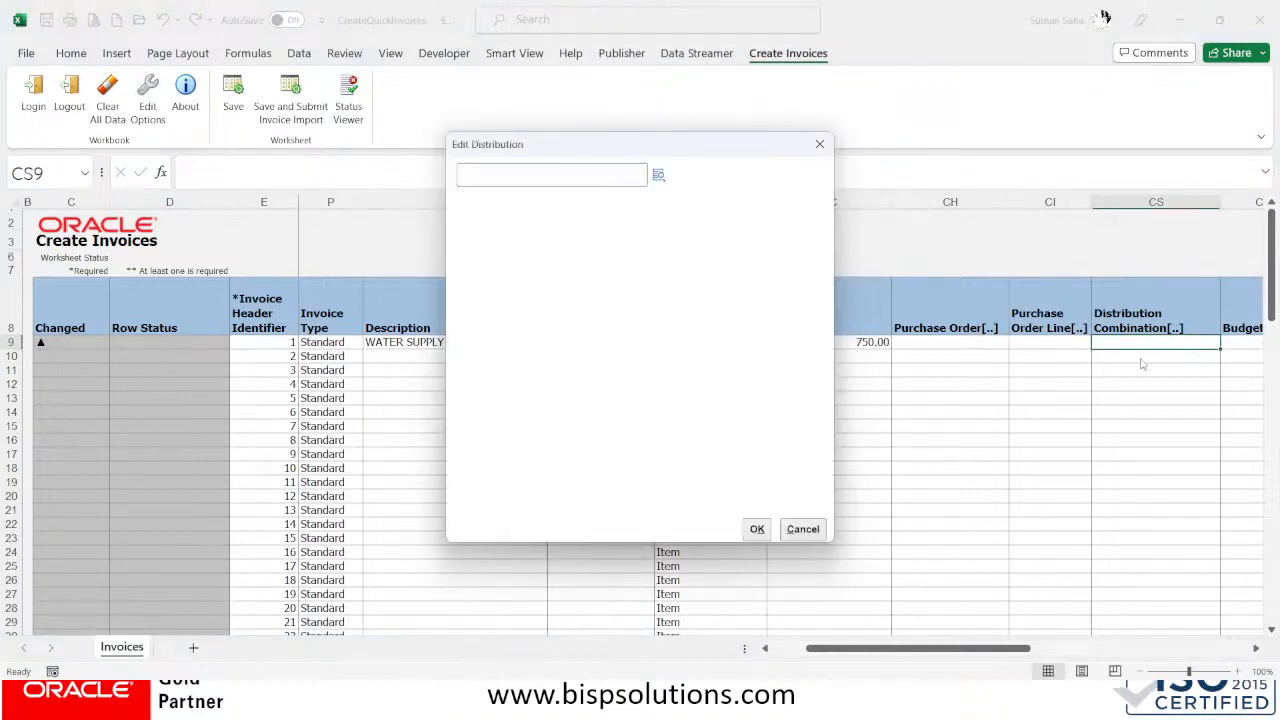
{"action": "left_click", "coordinate": [659, 175]}
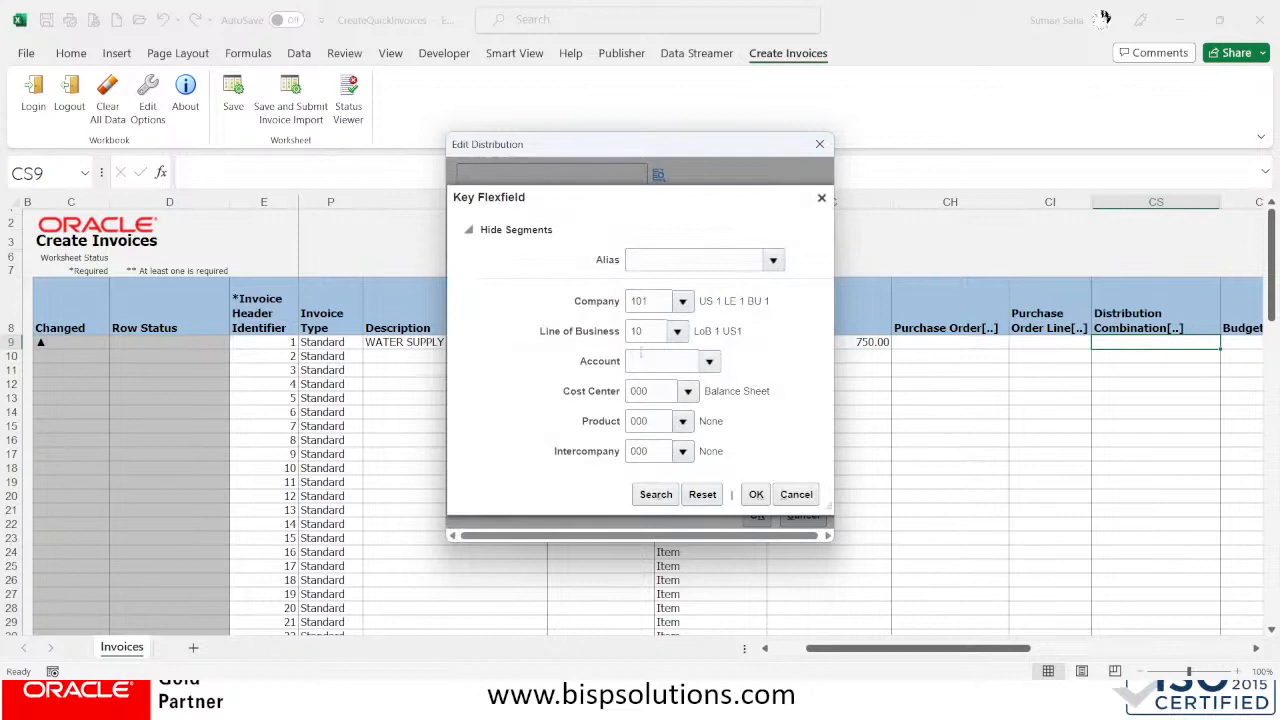
{"action": "left_click", "coordinate": [641, 352]}
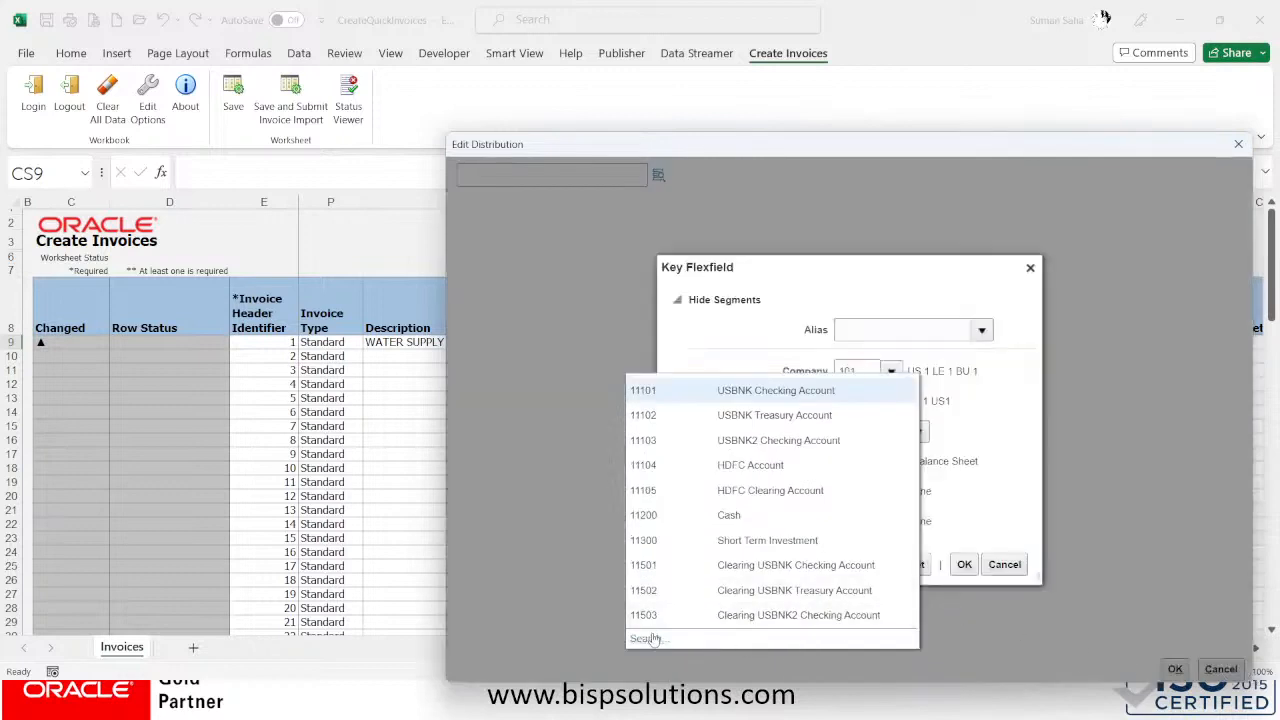
{"action": "left_click", "coordinate": [822, 318]}
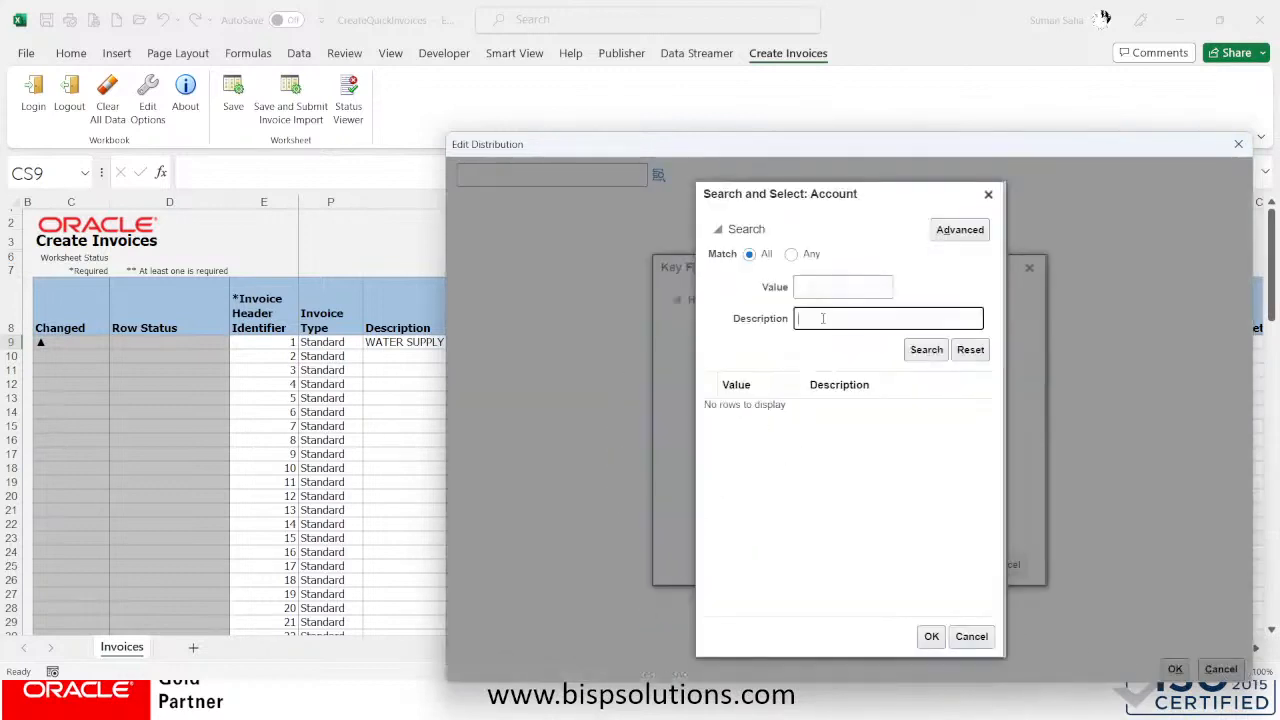
{"action": "type", "text": "WATER"}
{"action": "left_click", "coordinate": [791, 254]}
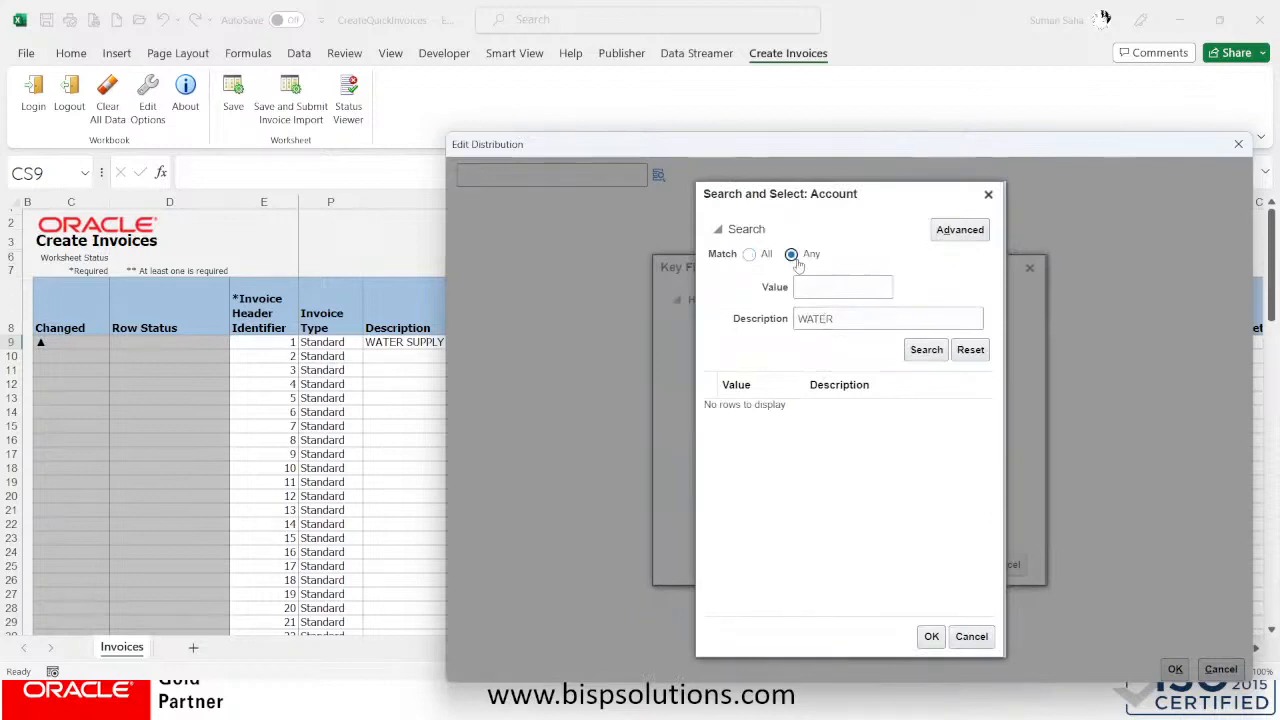
{"action": "left_click", "coordinate": [917, 350]}
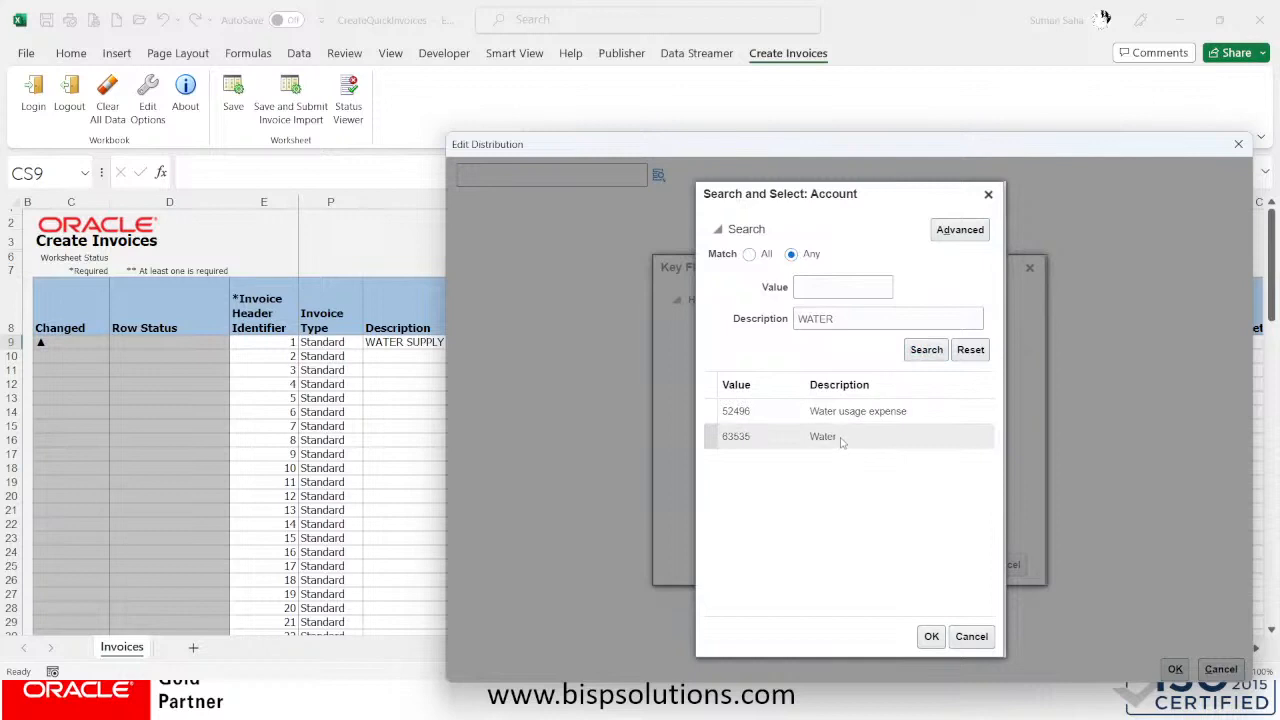
Select the Water usage expense account and apply the resulting distribution combination to the first invoice row.
{"action": "left_click", "coordinate": [841, 440]}
{"action": "left_click", "coordinate": [868, 416]}
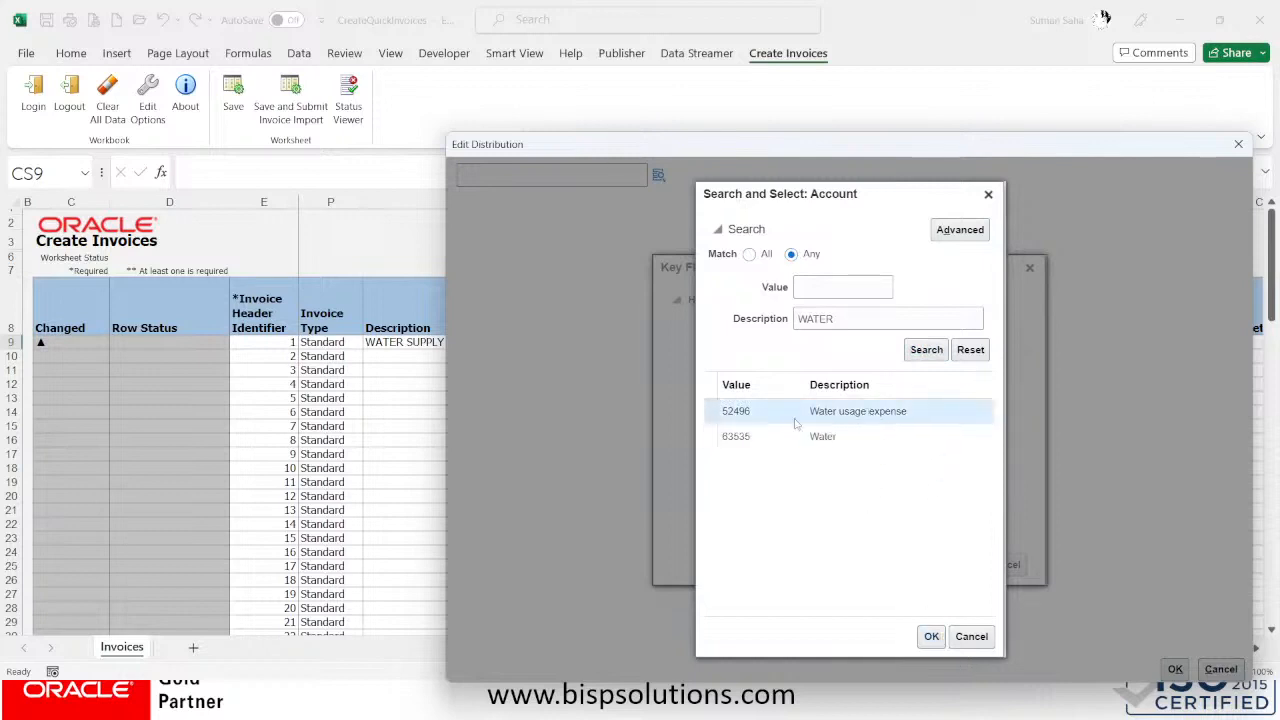
{"action": "left_click", "coordinate": [931, 636]}
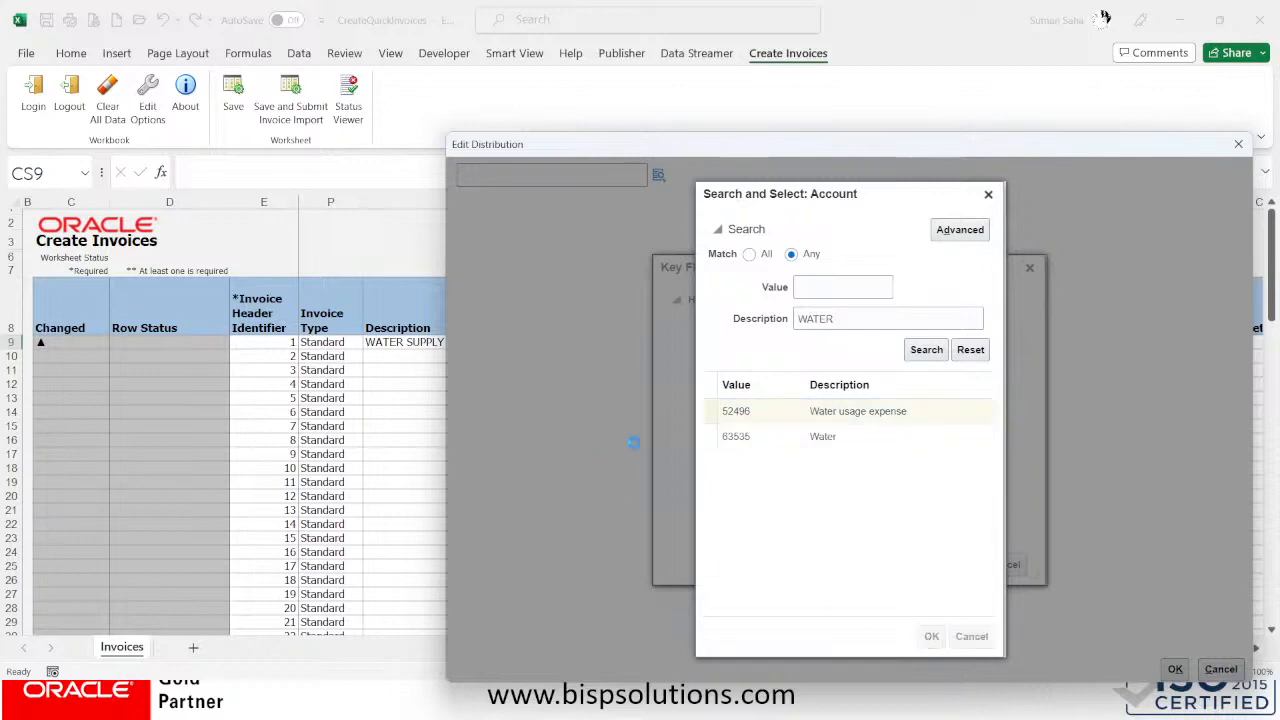
{"action": "left_click", "coordinate": [962, 566]}
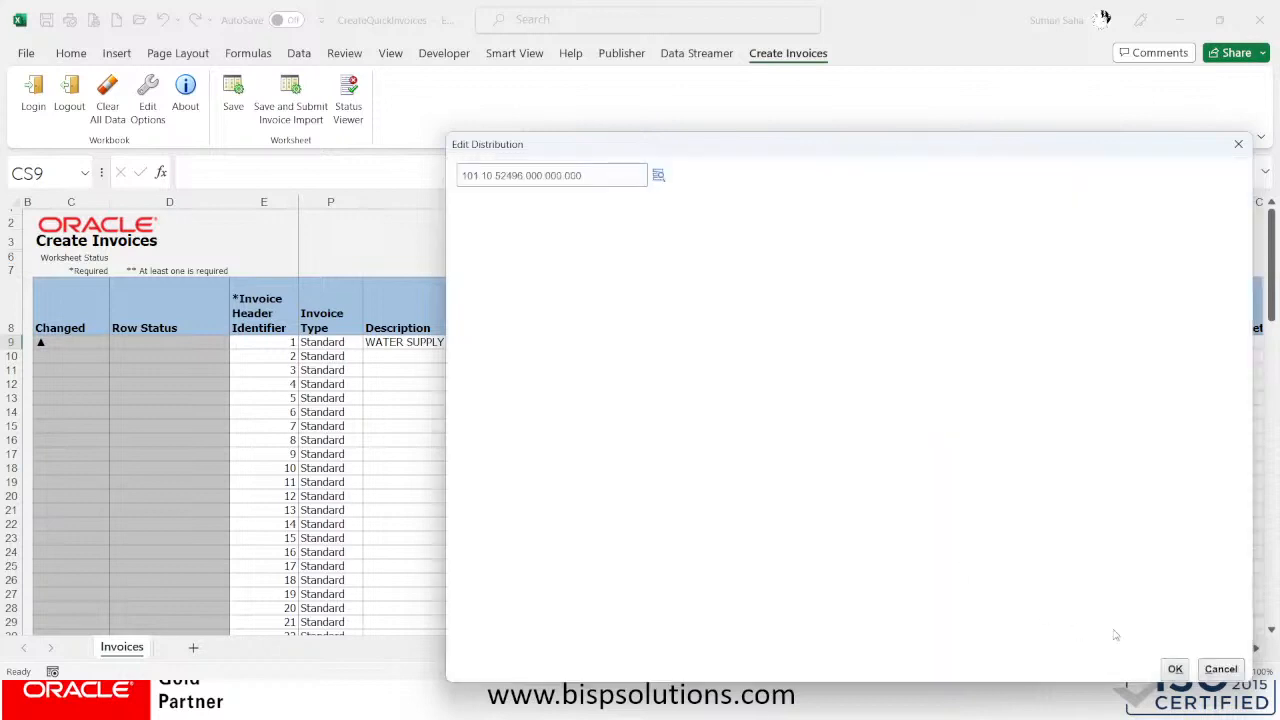
{"action": "left_click", "coordinate": [1175, 669]}
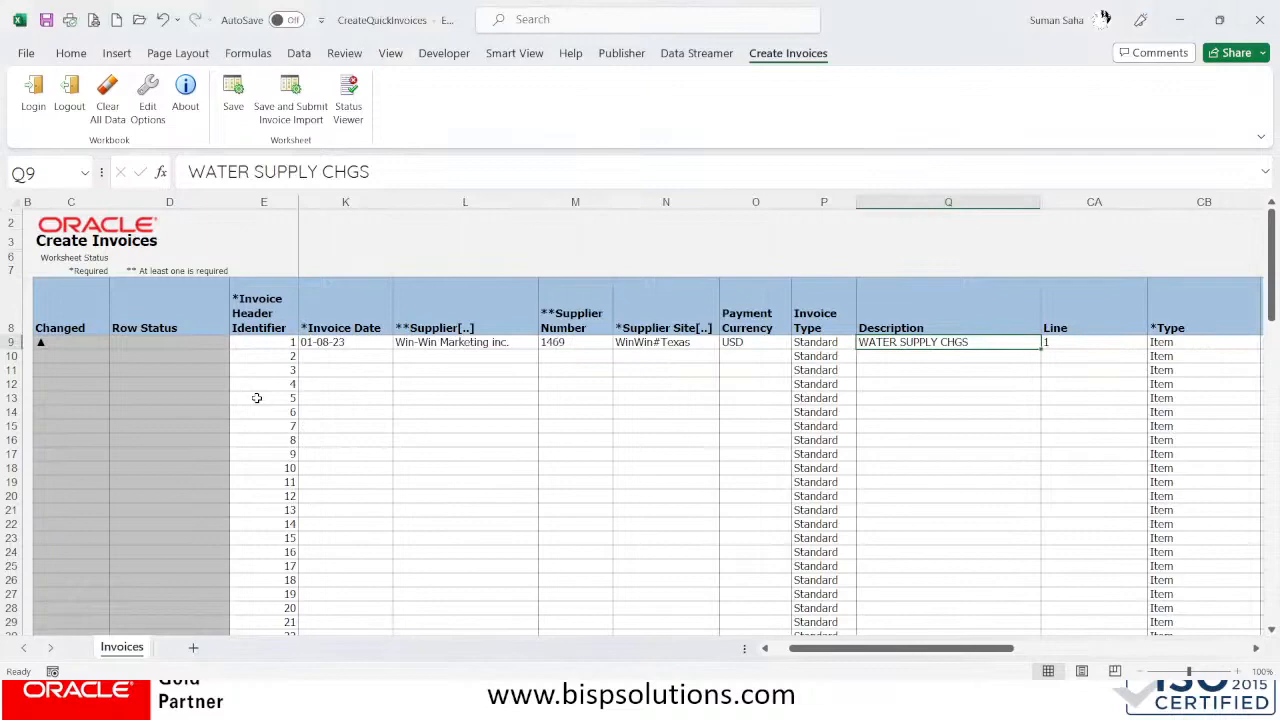
Copy the first invoice row's values from Business Unit through Payment Currency into the rows for invoice headers 2 to 12.
{"action": "mouse_move", "coordinate": [870, 648]}
{"action": "left_mouse_down"}
{"action": "mouse_move", "coordinate": [958, 645]}
{"action": "mouse_move", "coordinate": [855, 647]}
{"action": "left_mouse_up"}
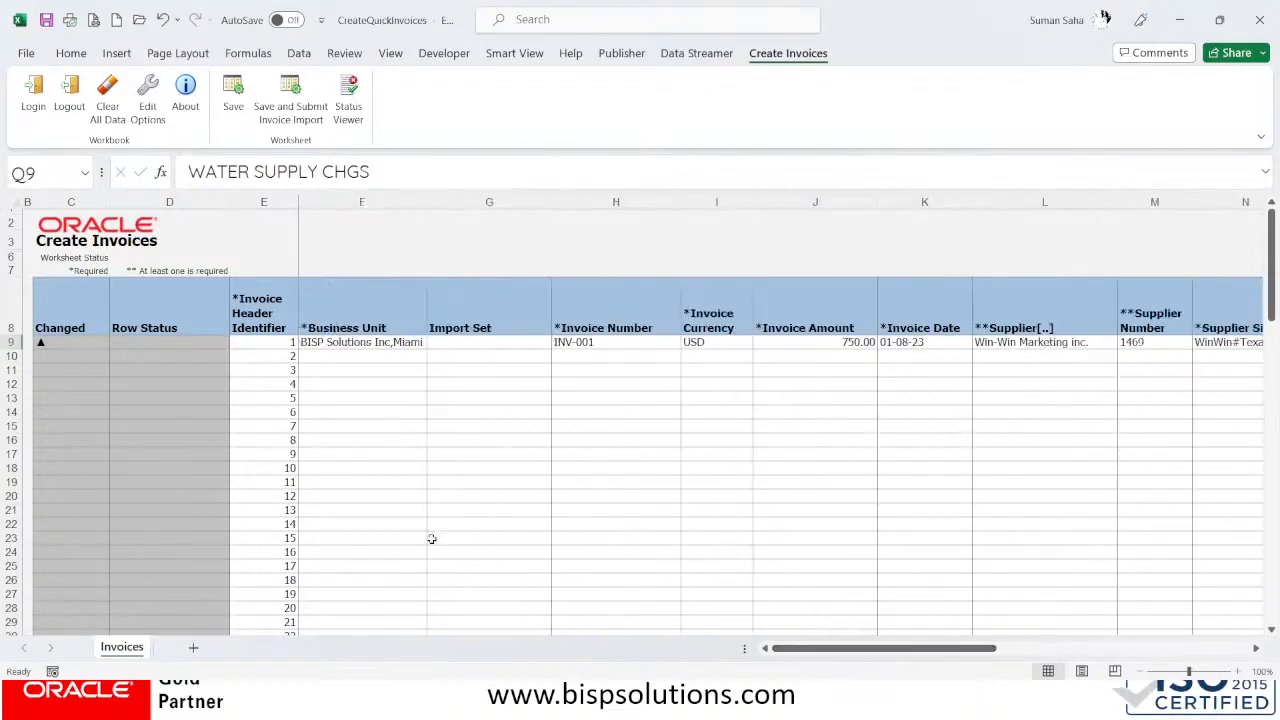
{"action": "left_click", "coordinate": [352, 342]}
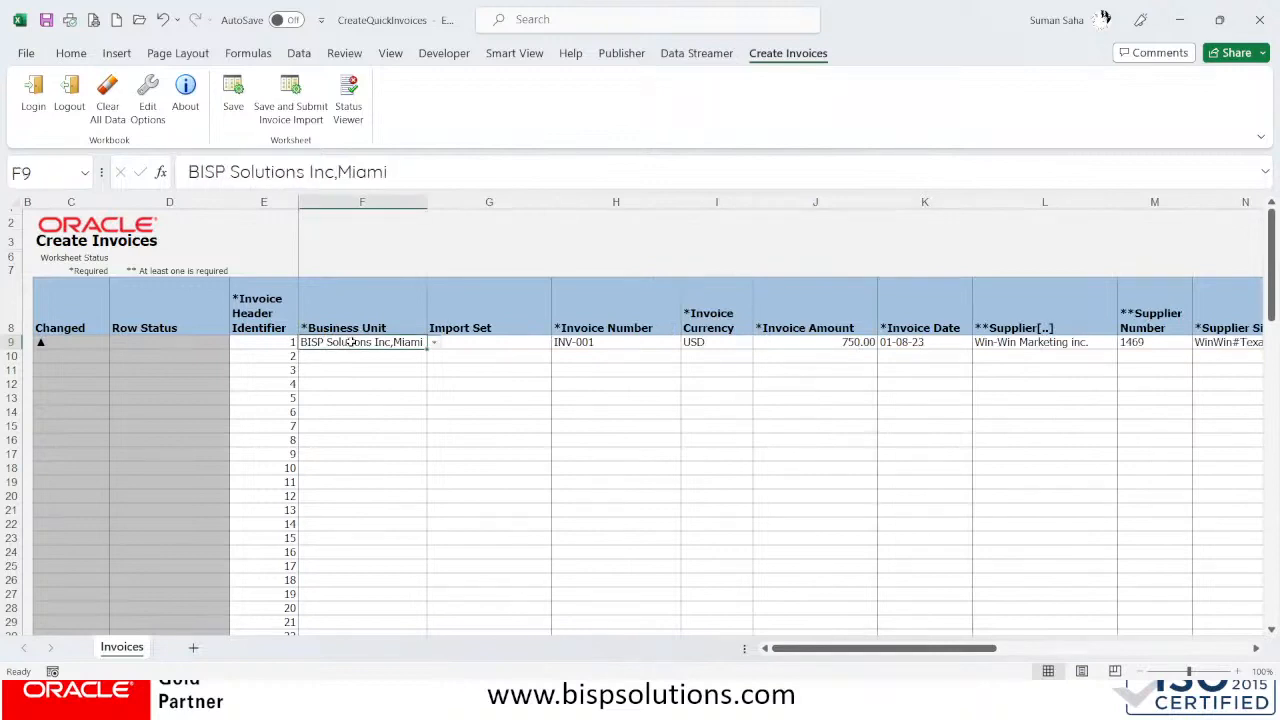
{"action": "key", "text": "shift+Right"}
{"action": "key", "text": "shift+Right"}
{"action": "key", "text": "shift+Right"}
{"action": "key", "text": "shift+Right"}
{"action": "key", "text": "shift+Right"}
{"action": "key", "text": "shift+Right"}
{"action": "key", "text": "shift+Right"}
{"action": "key", "text": "shift+Right"}
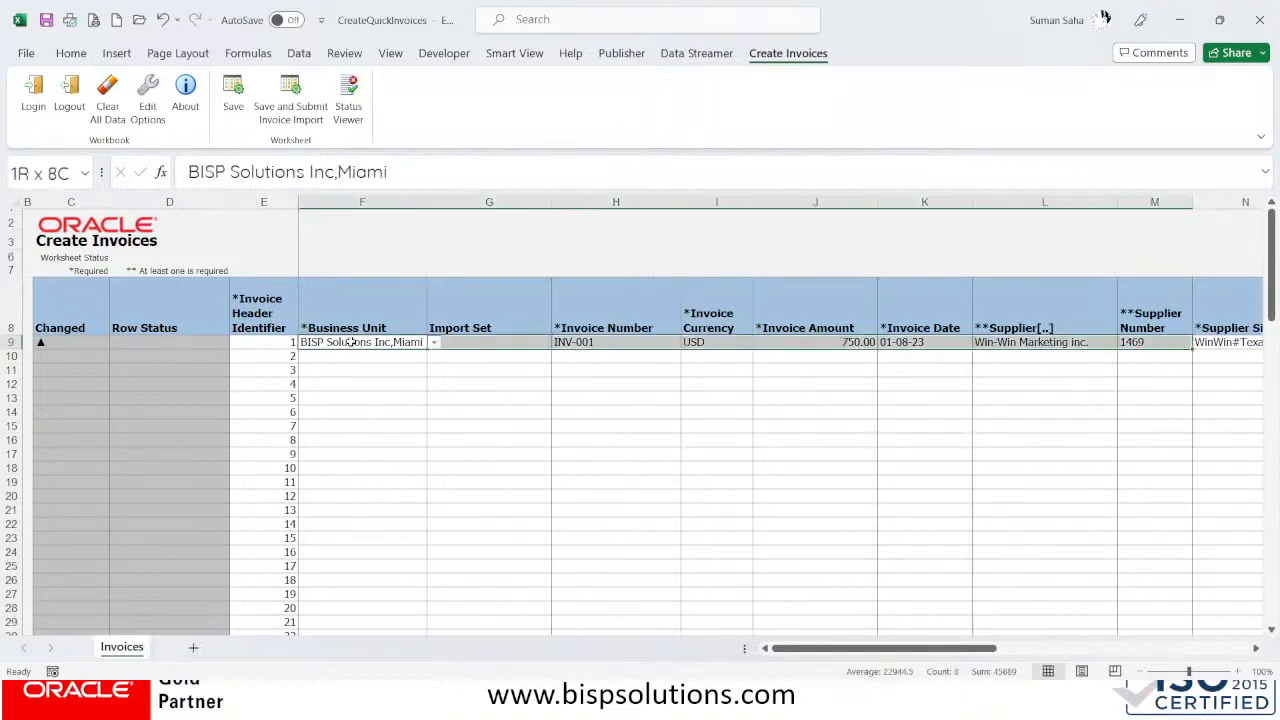
{"action": "key", "text": "shift+Right"}
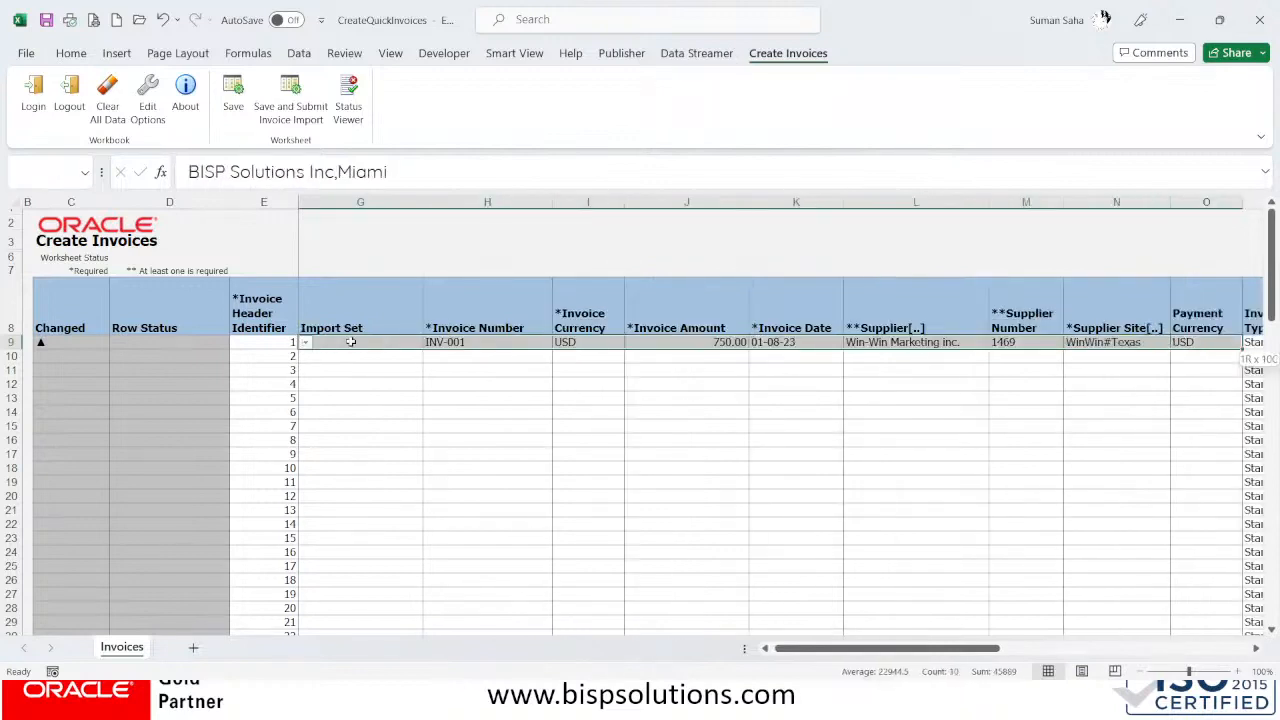
{"action": "key", "text": "ctrl+c"}
{"action": "key", "text": "Down"}
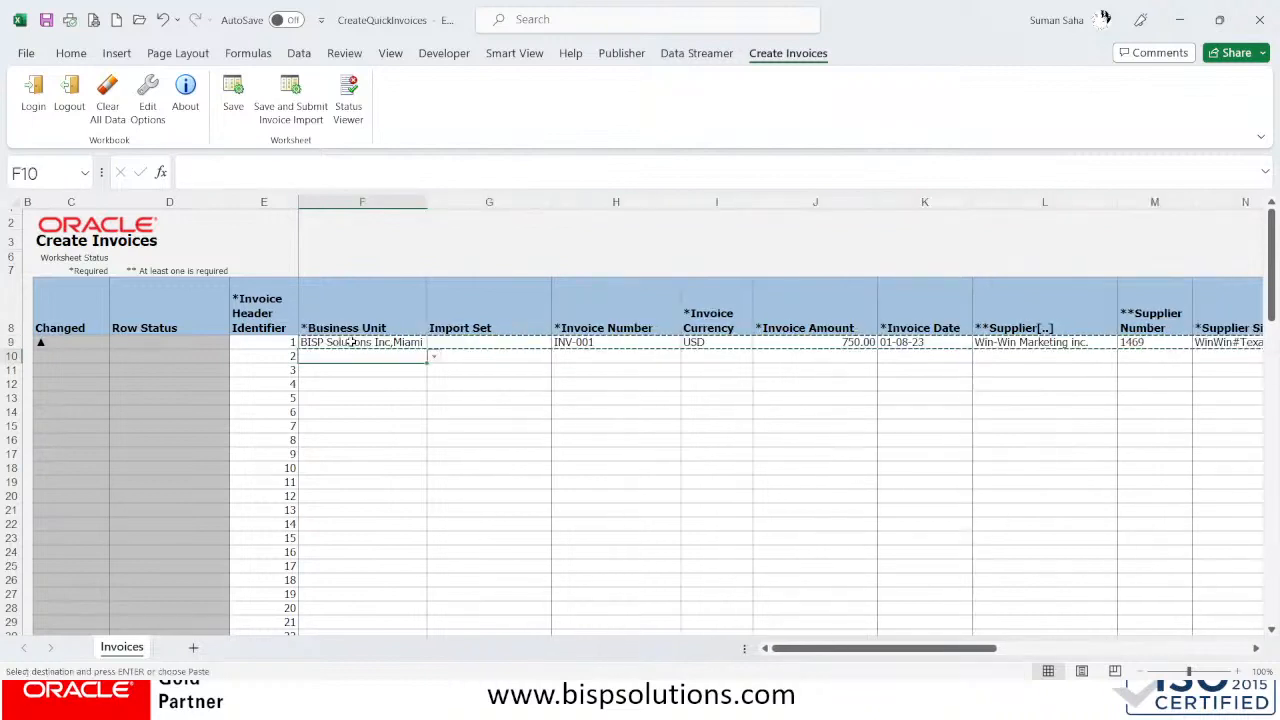
{"action": "key", "text": "shift+Down"}
{"action": "key", "text": "shift+Down"}
{"action": "key", "text": "shift+Down"}
{"action": "key", "text": "shift+Down"}
{"action": "key", "text": "shift+Down"}
{"action": "key", "text": "shift+Down"}
{"action": "key", "text": "shift+Down"}
{"action": "key", "text": "shift+Down"}
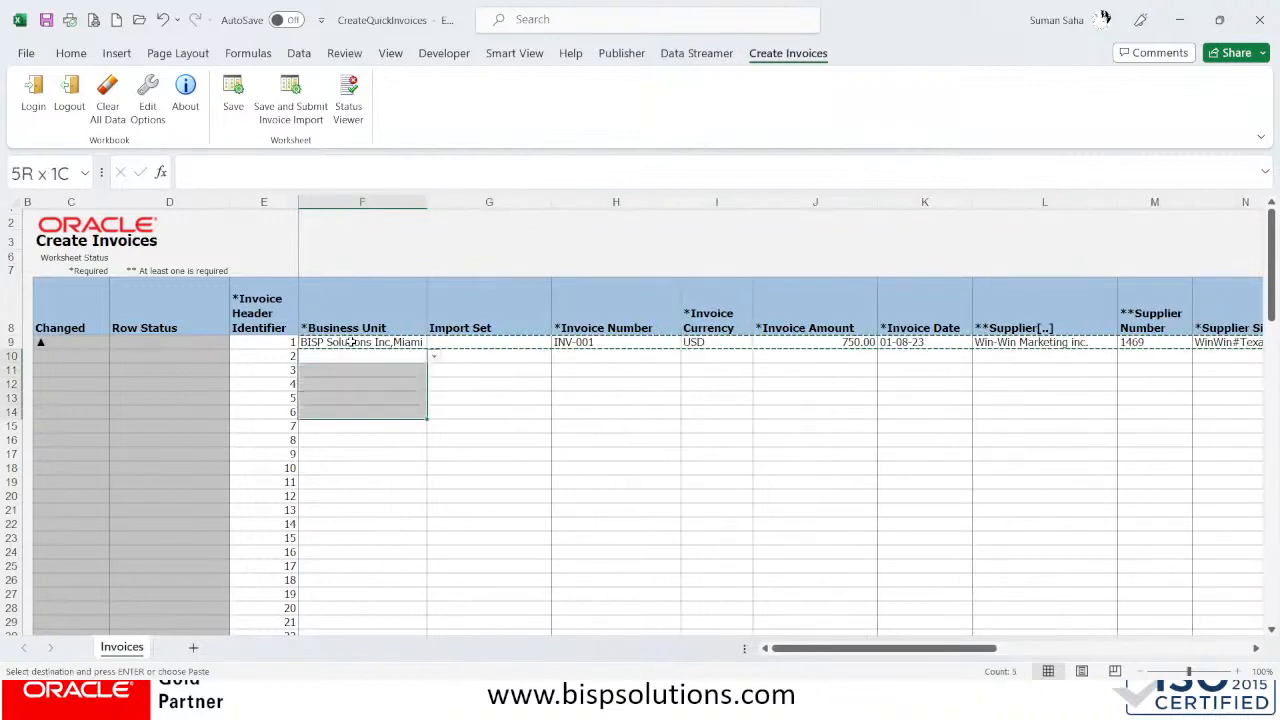
{"action": "key", "text": "shift+Down"}
{"action": "key", "text": "shift+Down"}
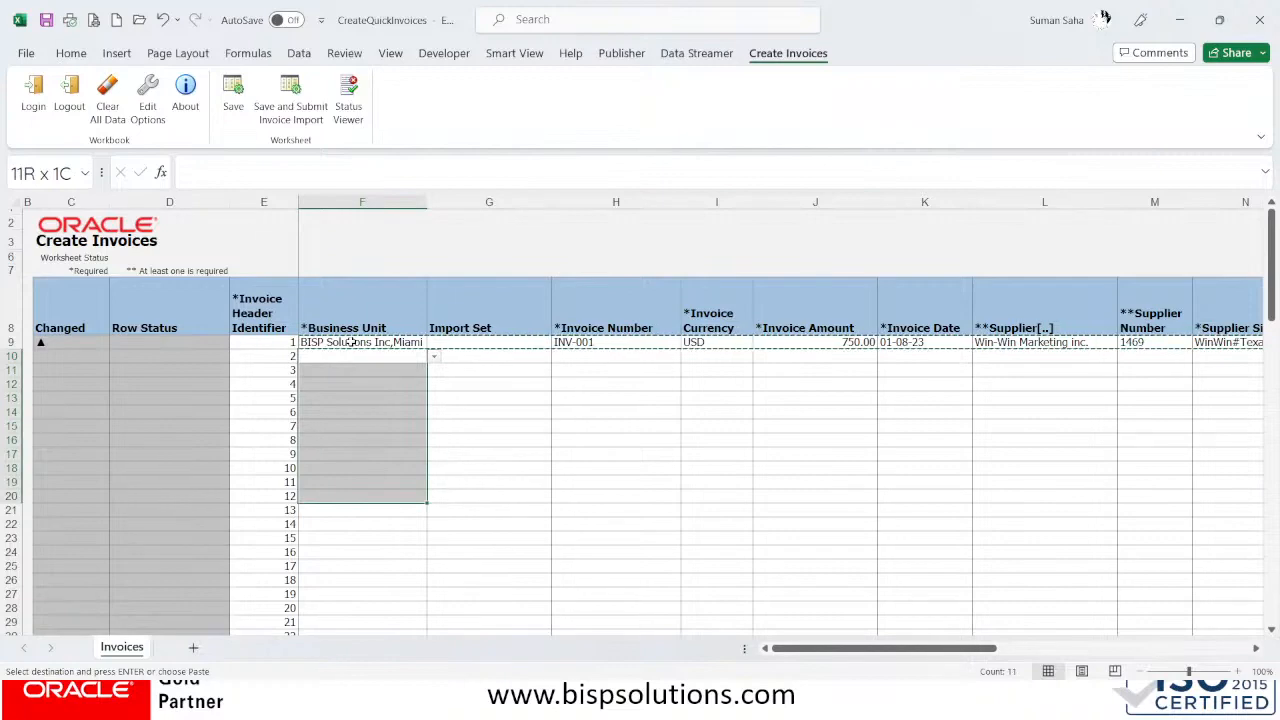
{"action": "key", "text": "Return"}
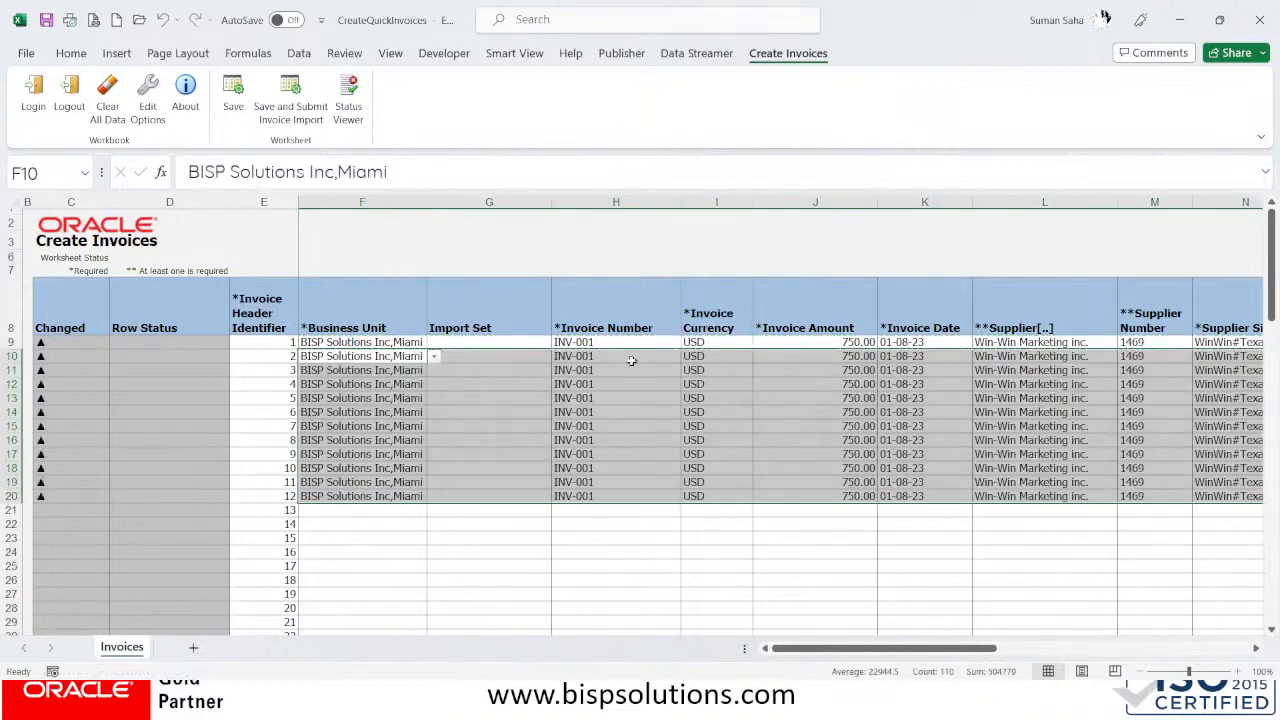
Change the Invoice Number to INV-002 for invoice header 2 and INV-003 for header 3.
{"action": "left_click", "coordinate": [628, 358]}
{"action": "left_click", "coordinate": [296, 181]}
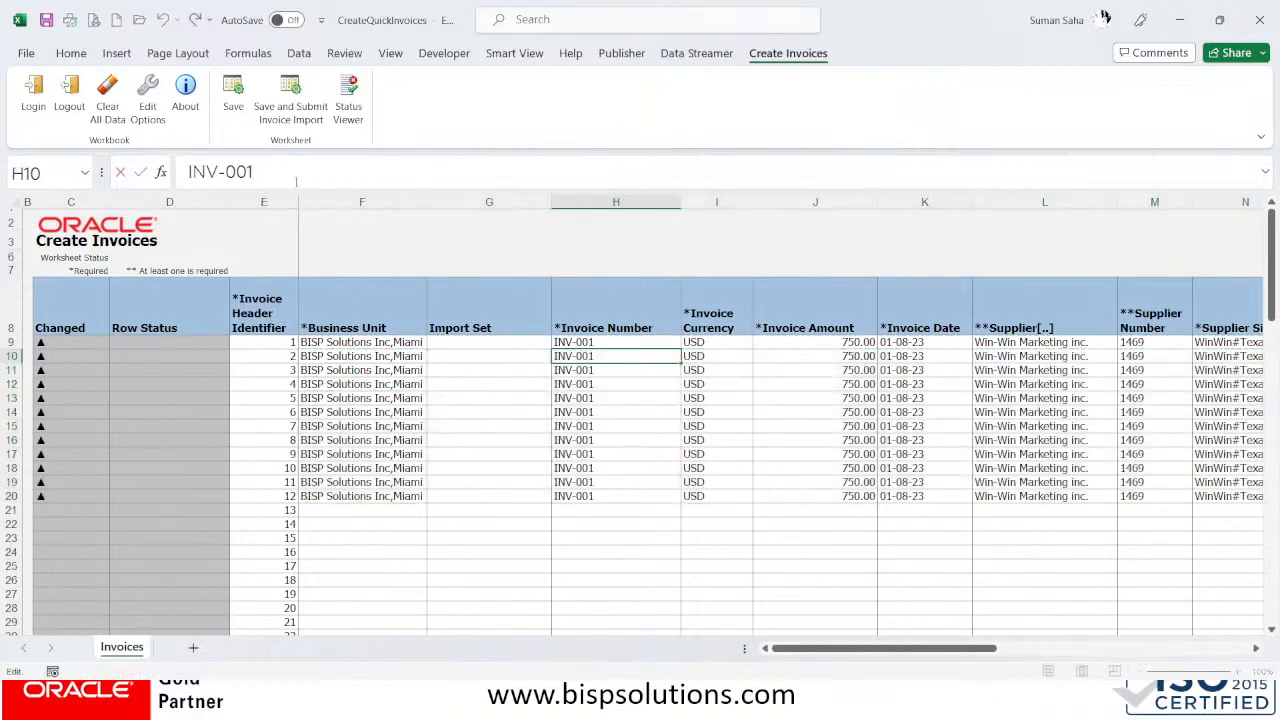
{"action": "key", "text": "BackSpace"}
{"action": "type", "text": "2"}
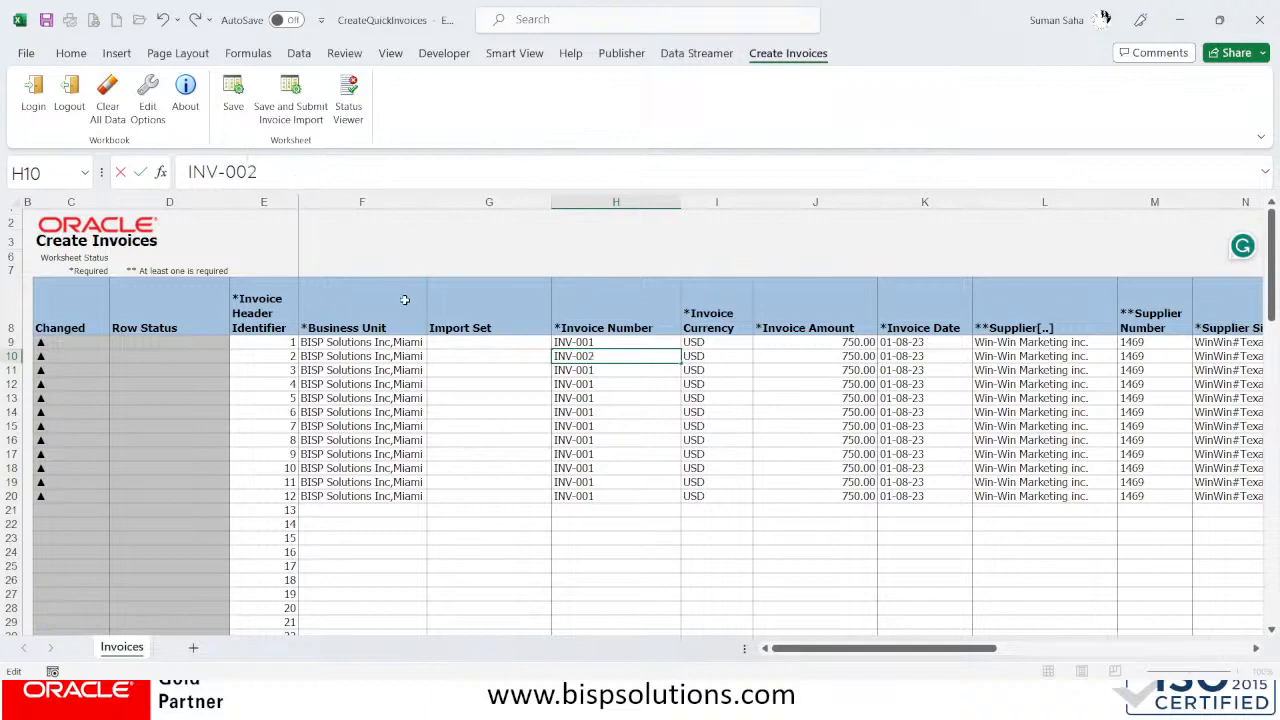
{"action": "left_click", "coordinate": [585, 370]}
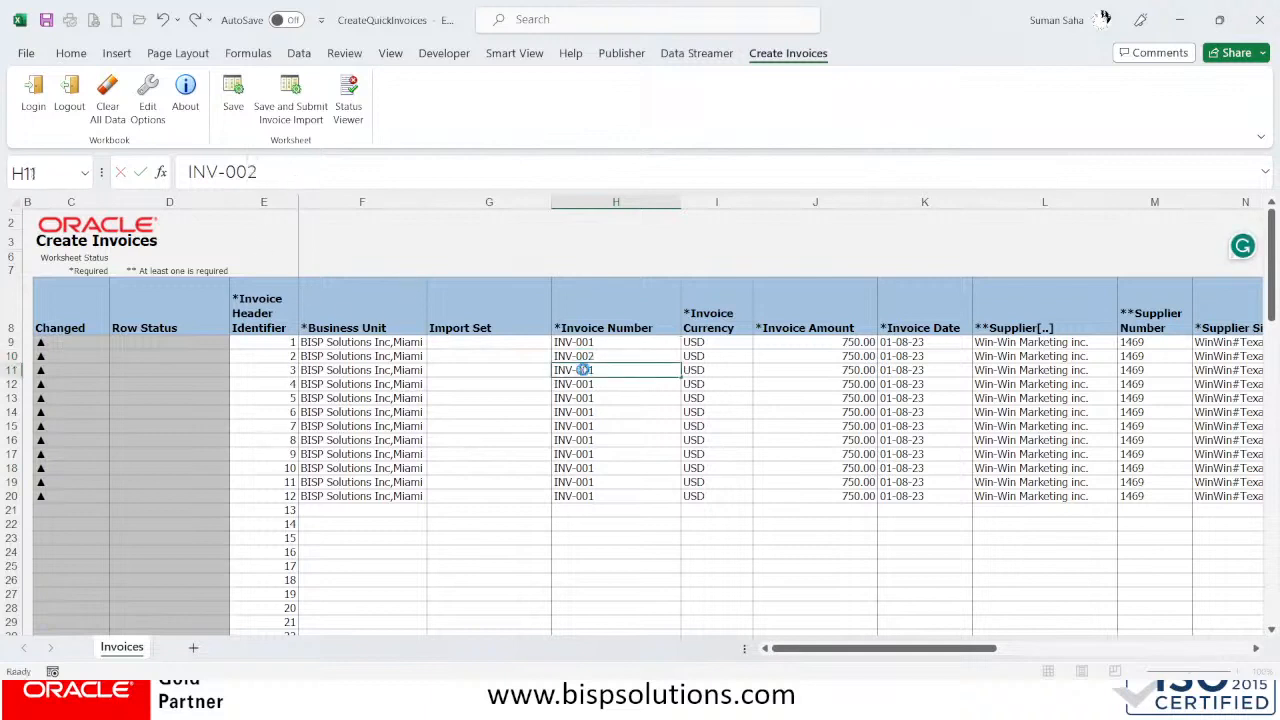
{"action": "left_click", "coordinate": [272, 171]}
{"action": "key", "text": "BackSpace"}
{"action": "type", "text": "3"}
{"action": "key", "text": "Return"}
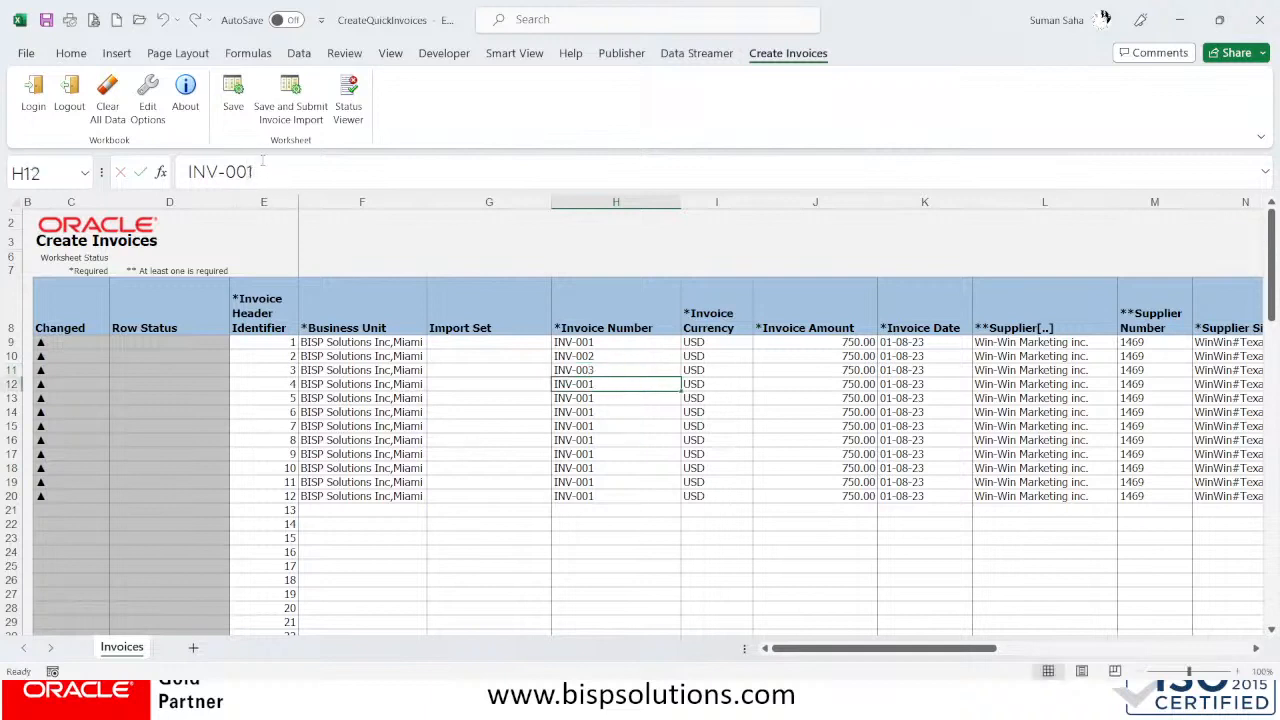
Set the Invoice Numbers of invoice headers 4, 5 and 6 to INV-004, INV-005 and INV-006.
{"action": "left_click", "coordinate": [263, 166]}
{"action": "key", "text": "BackSpace"}
{"action": "type", "text": "4"}
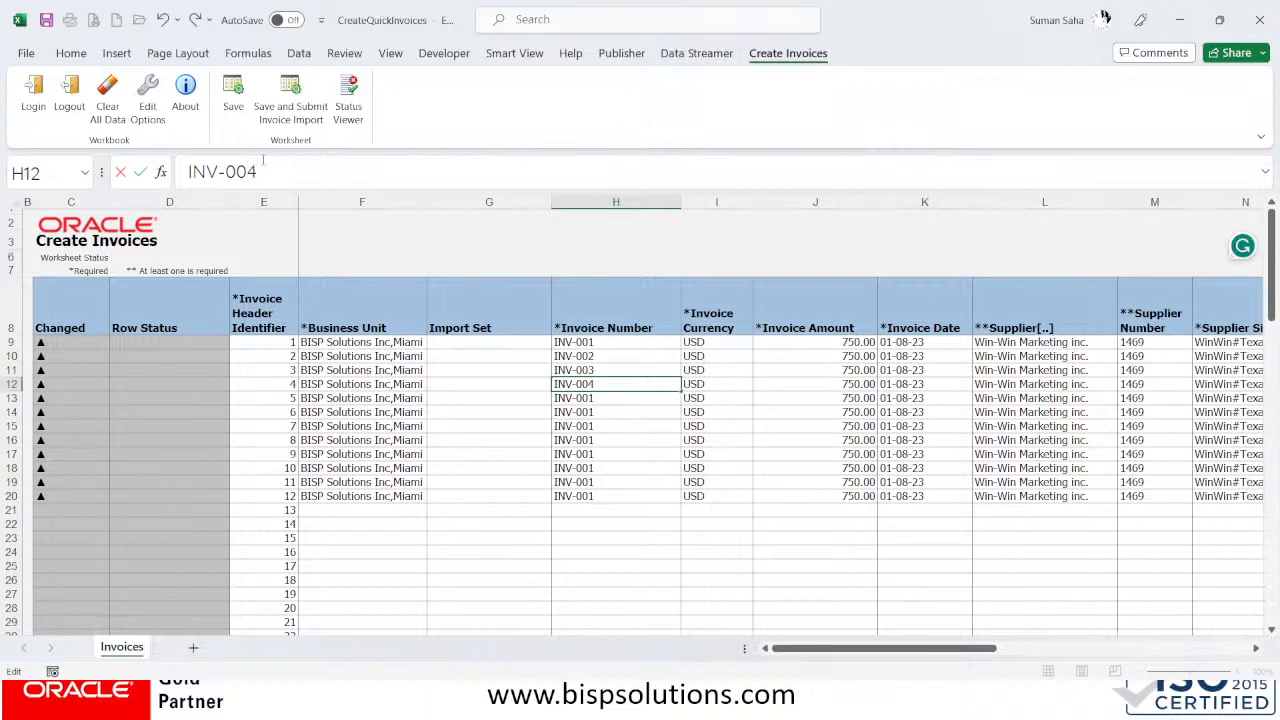
{"action": "key", "text": "Return"}
{"action": "left_click", "coordinate": [269, 171]}
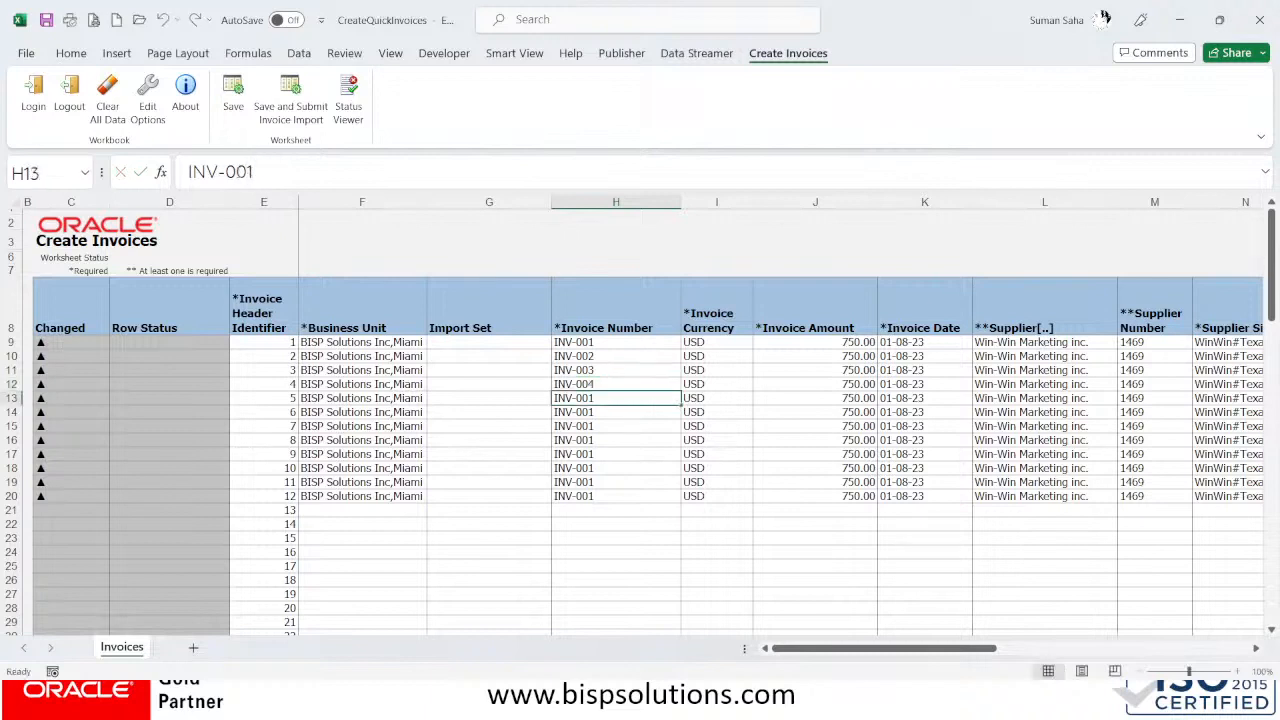
{"action": "type", "text": "5"}
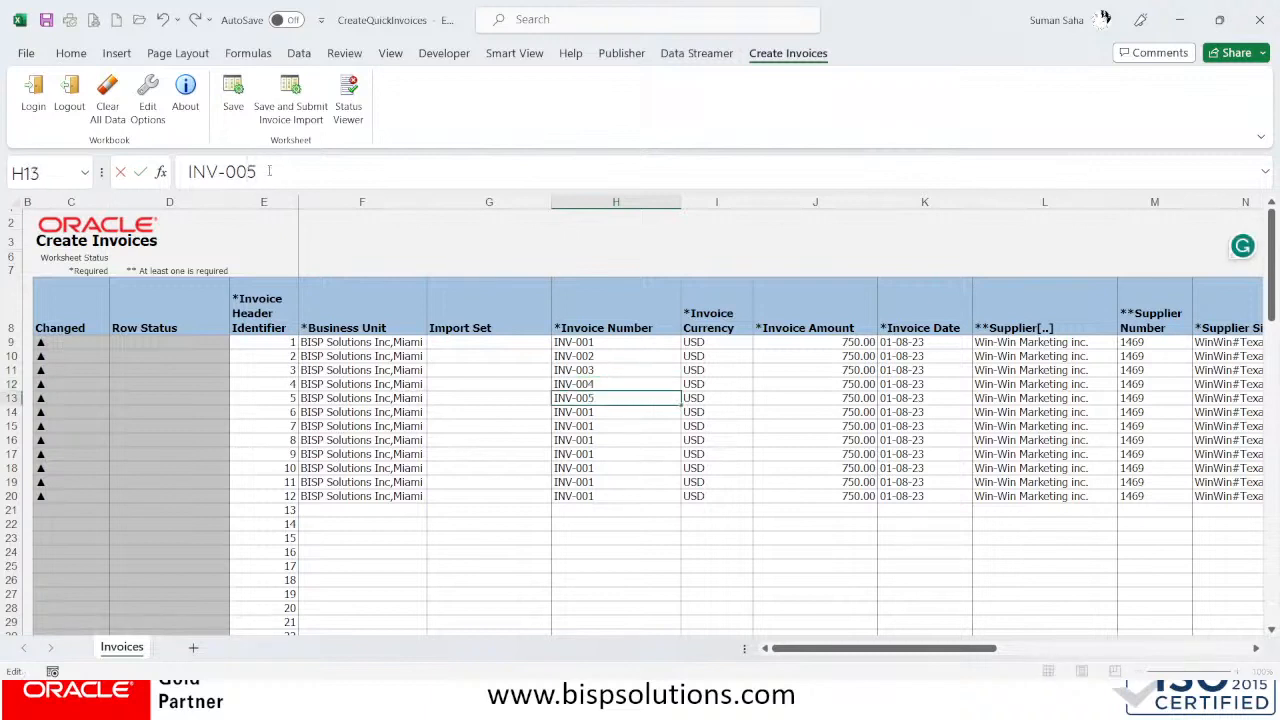
{"action": "key", "text": "Return"}
{"action": "left_click", "coordinate": [269, 171]}
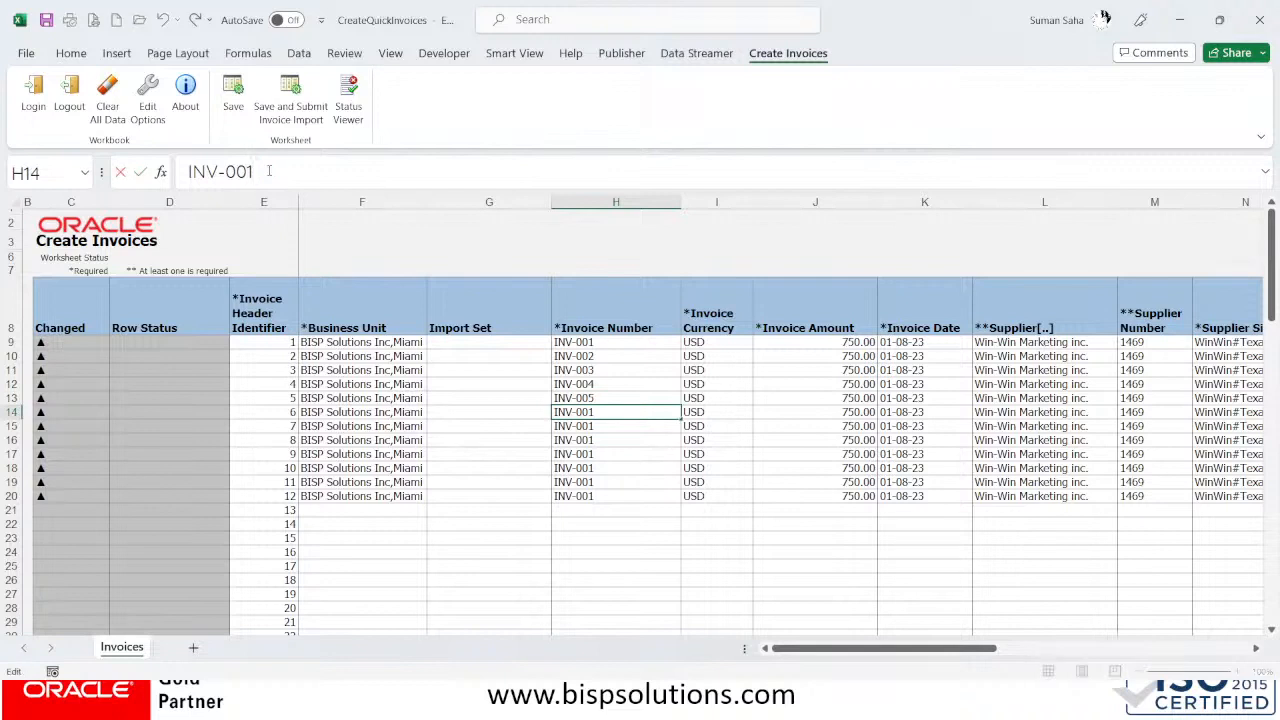
{"action": "key", "text": "BackSpace"}
{"action": "type", "text": "6"}
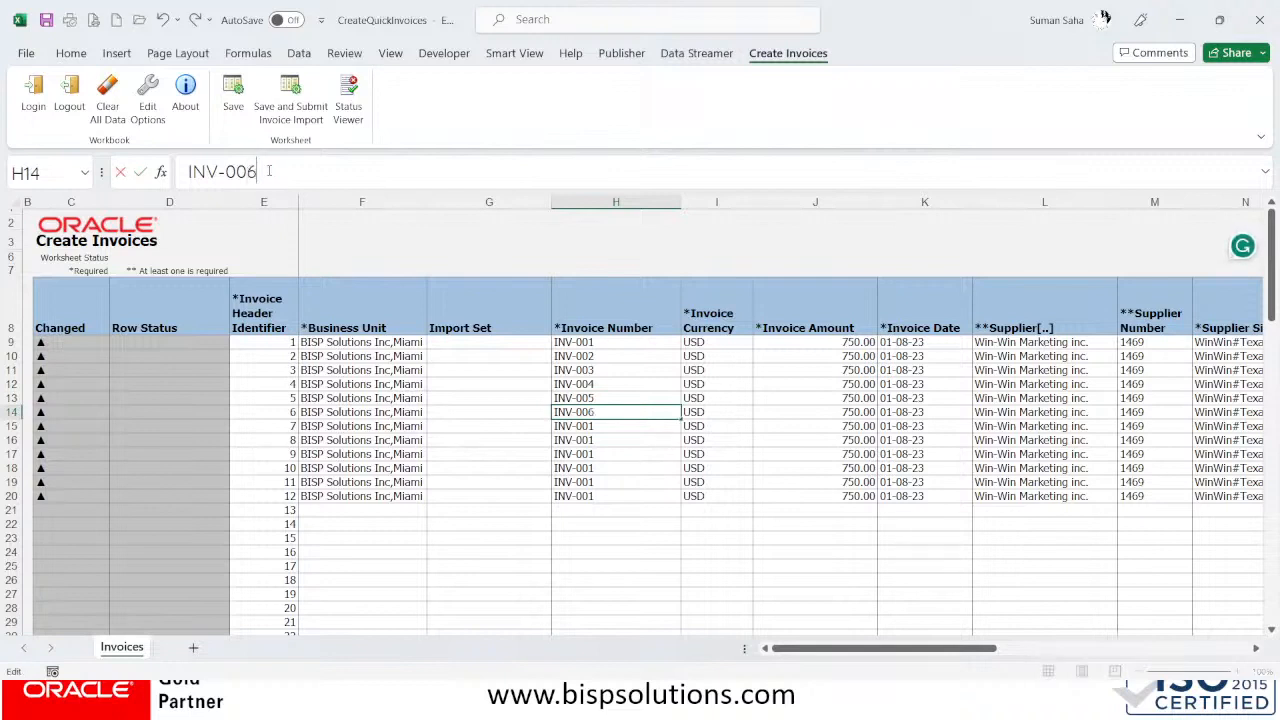
{"action": "key", "text": "Return"}
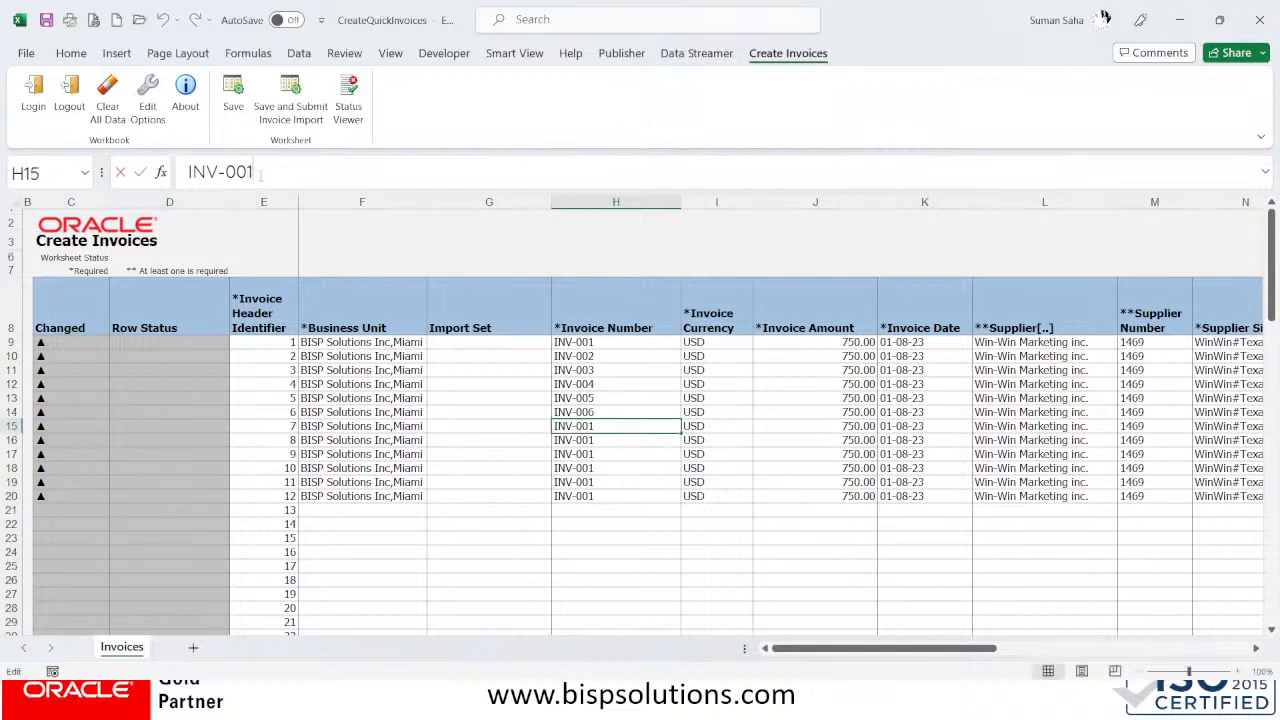
Number the invoices in header rows 7, 8 and 9 as INV-007, INV-008 and INV-009.
{"action": "left_click", "coordinate": [262, 172]}
{"action": "key", "text": "BackSpace"}
{"action": "type", "text": "7"}
{"action": "key", "text": "Return"}
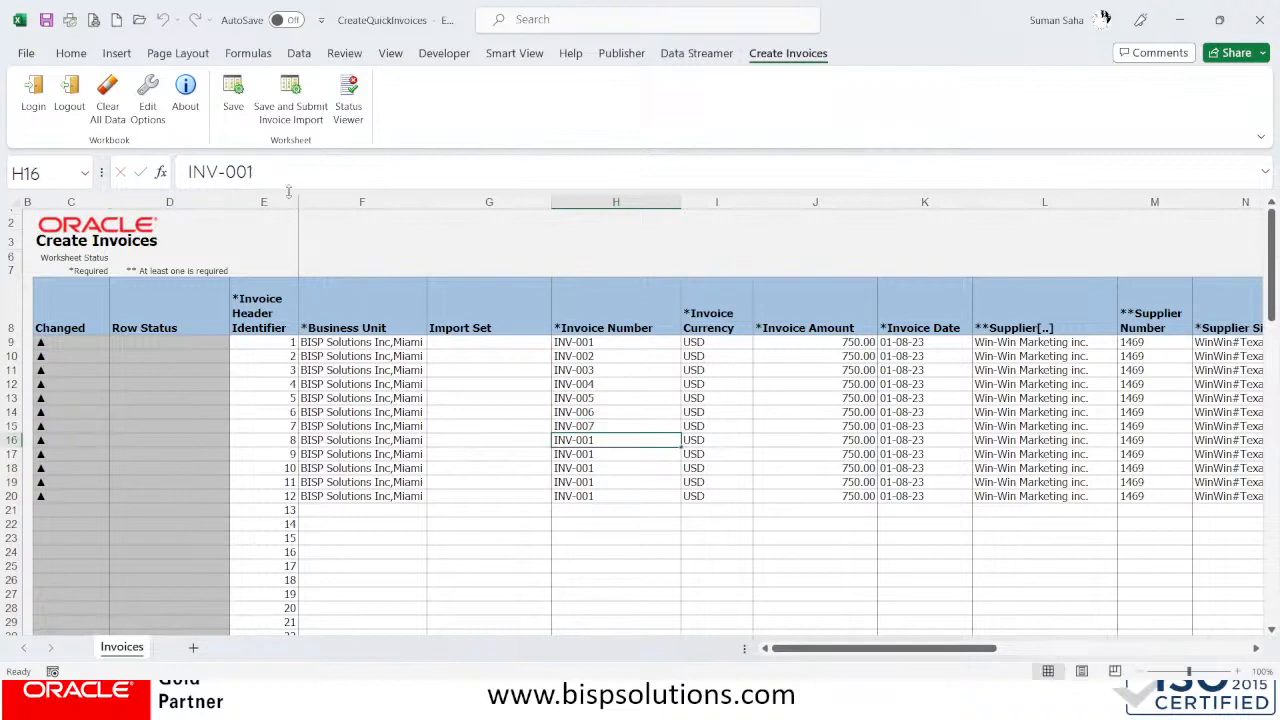
{"action": "left_click", "coordinate": [284, 179]}
{"action": "key", "text": "BackSpace"}
{"action": "type", "text": "8"}
{"action": "key", "text": "Return"}
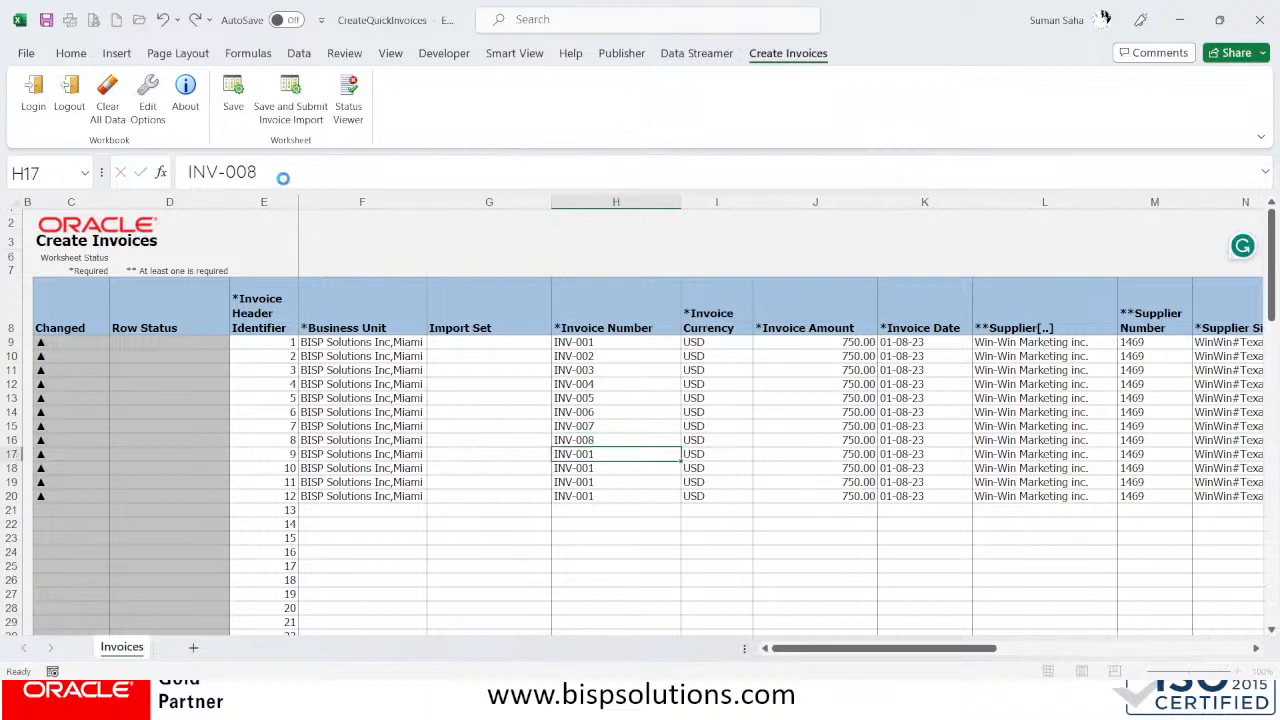
{"action": "left_click", "coordinate": [284, 179]}
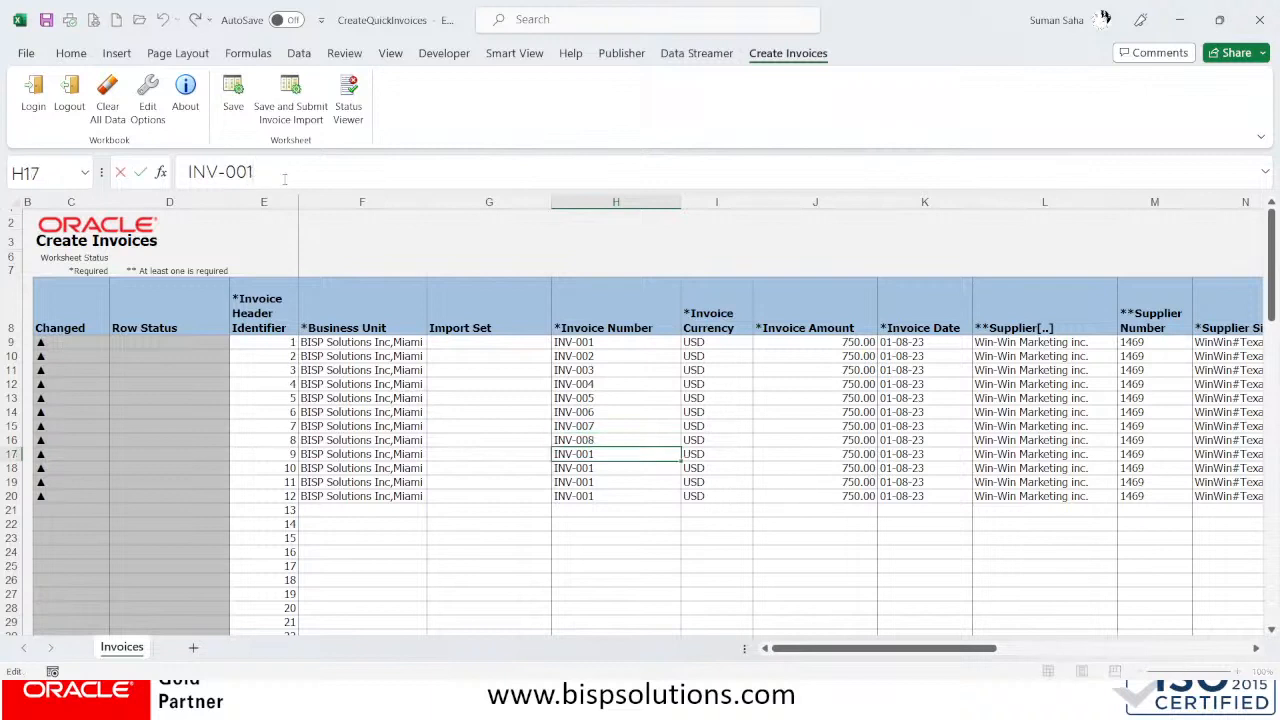
{"action": "key", "text": "BackSpace"}
{"action": "type", "text": "9"}
{"action": "key", "text": "Return"}
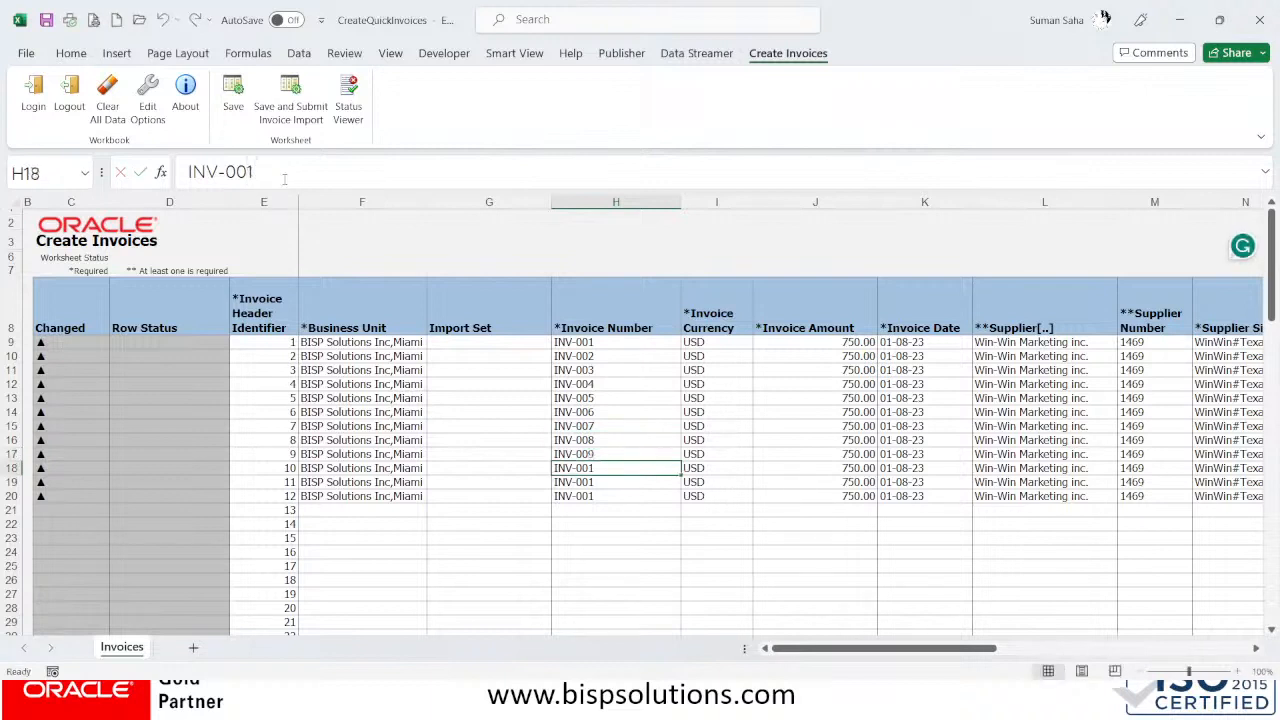
Set the Invoice Numbers of invoice headers 10, 11 and 12 to INV-010, INV-011 and INV-012.
{"action": "left_click", "coordinate": [284, 179]}
{"action": "key", "text": "BackSpace"}
{"action": "key", "text": "BackSpace"}
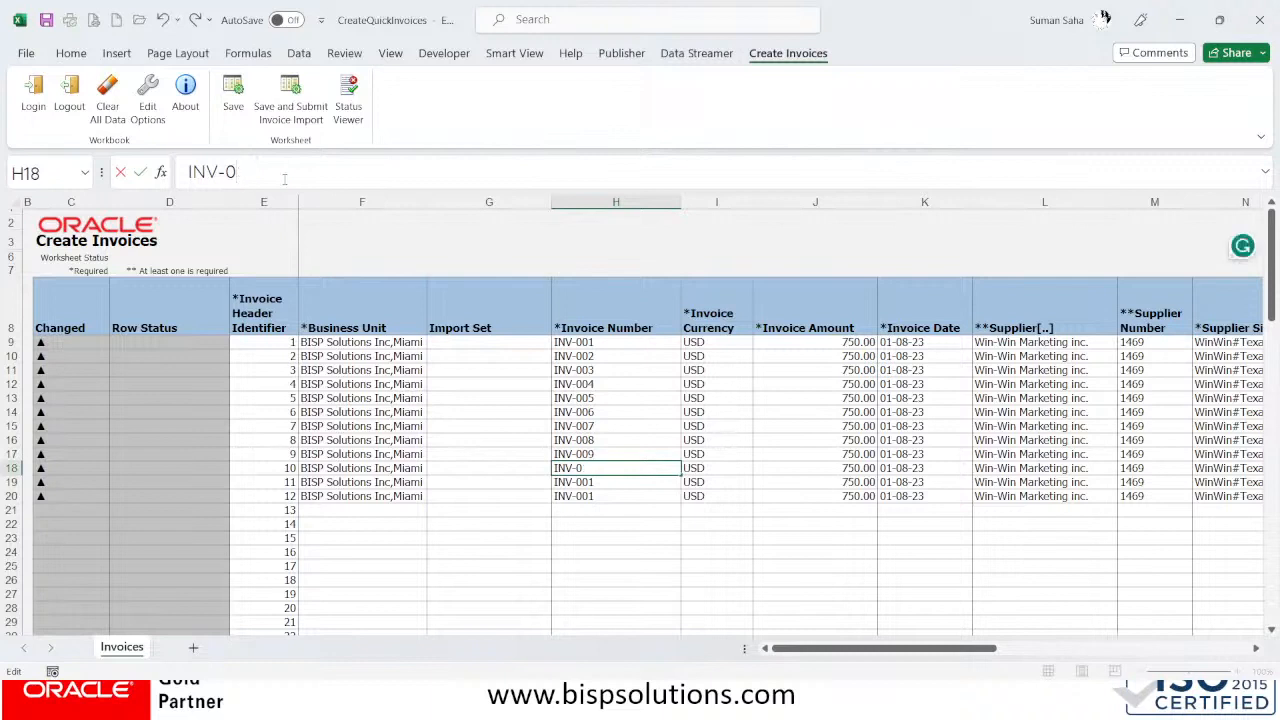
{"action": "type", "text": "10"}
{"action": "key", "text": "Return"}
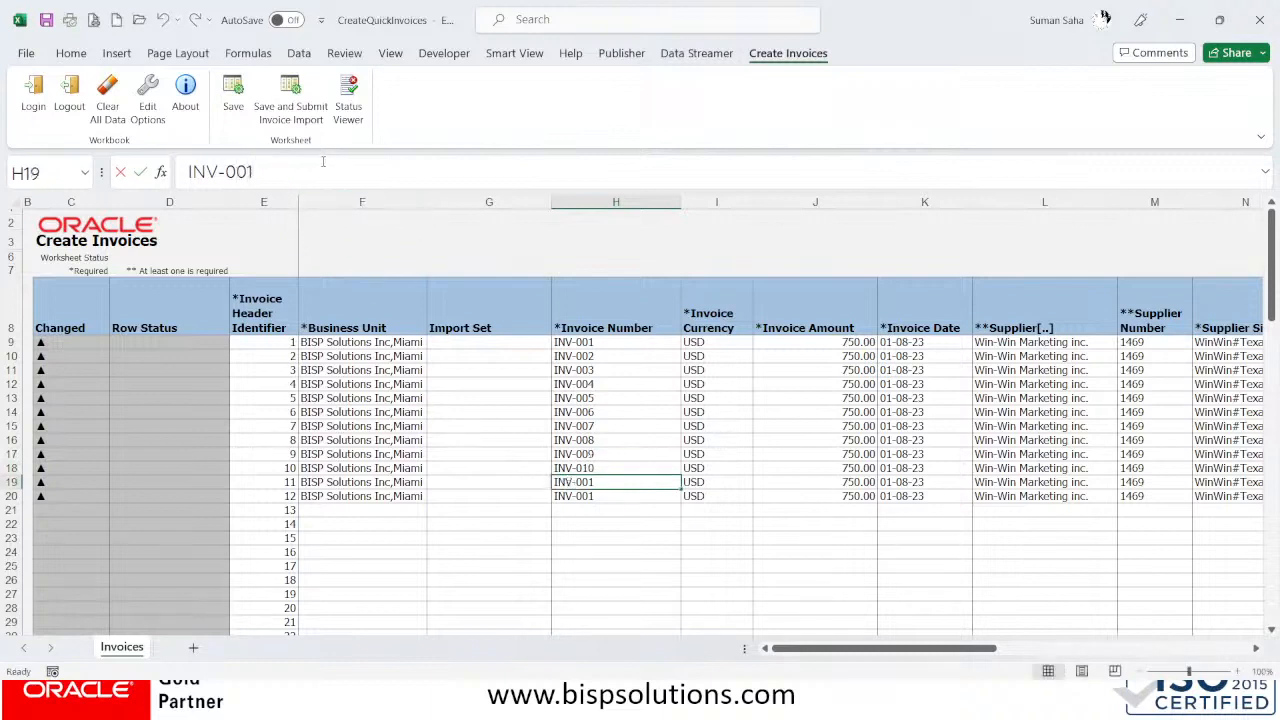
{"action": "left_click", "coordinate": [325, 163]}
{"action": "key", "text": "BackSpace"}
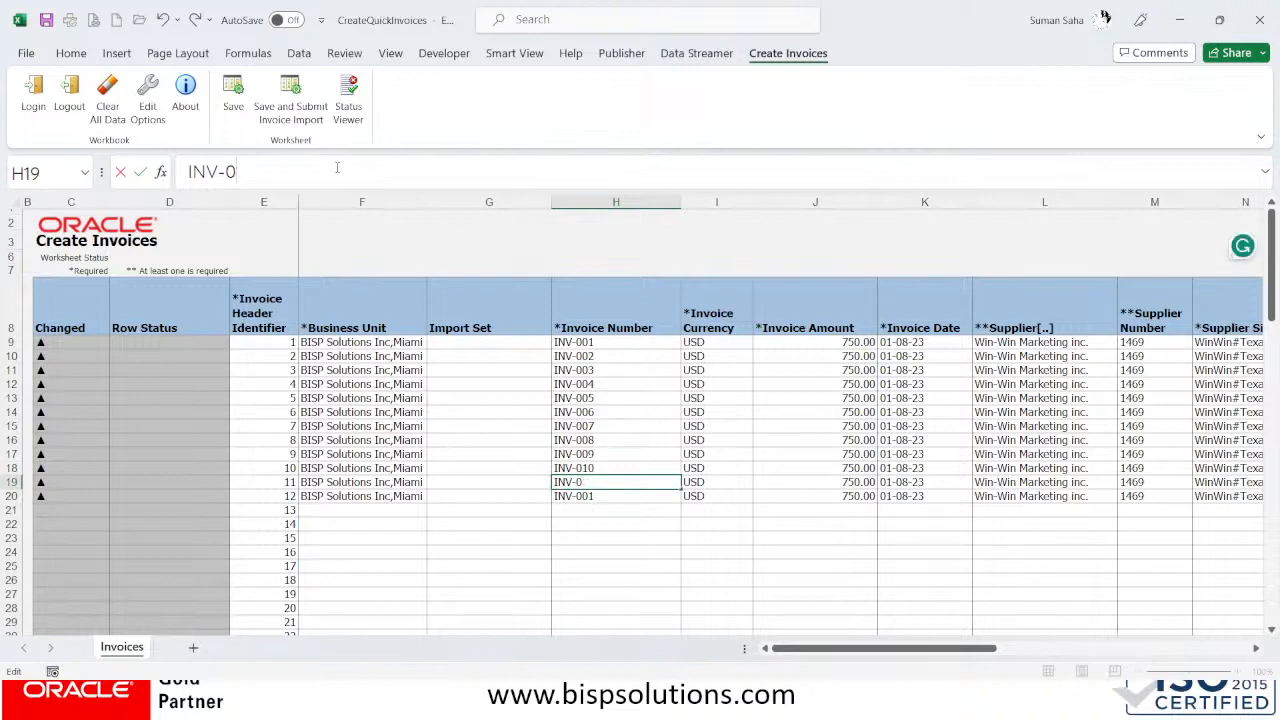
{"action": "type", "text": "11"}
{"action": "key", "text": "Return"}
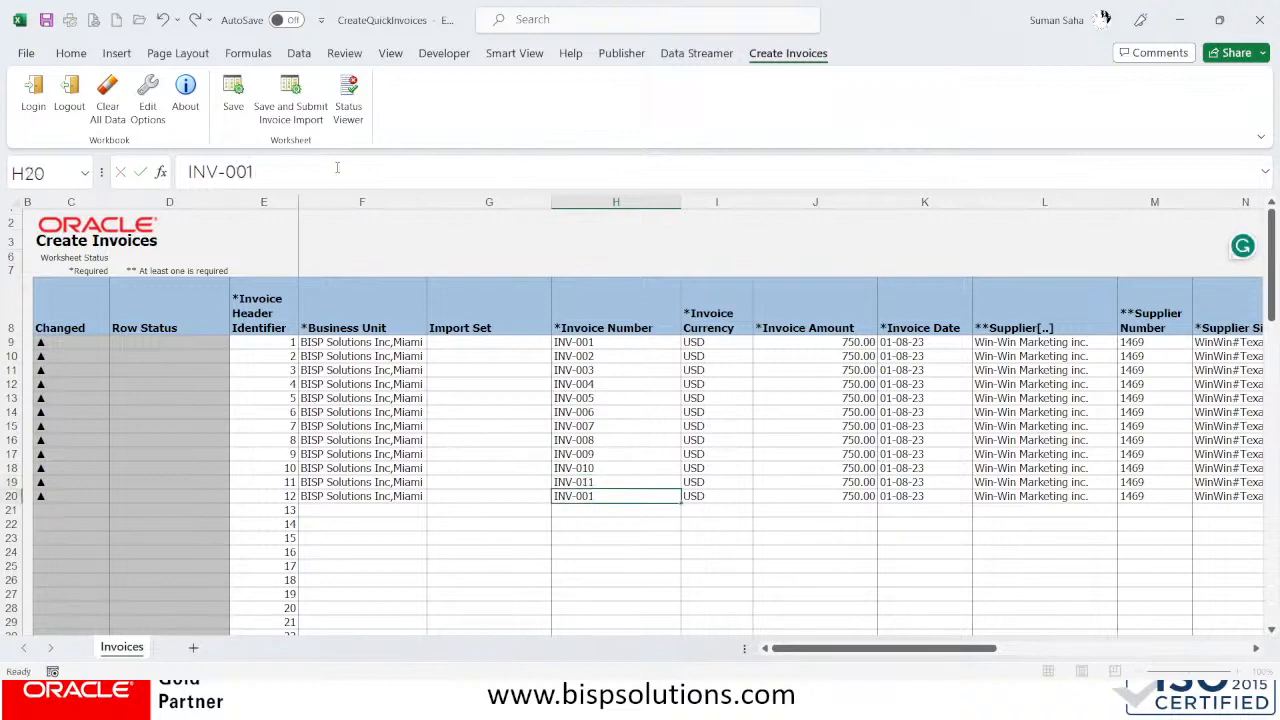
{"action": "key", "text": "BackSpace"}
{"action": "key", "text": "BackSpace"}
{"action": "type", "text": "12"}
{"action": "key", "text": "Return"}
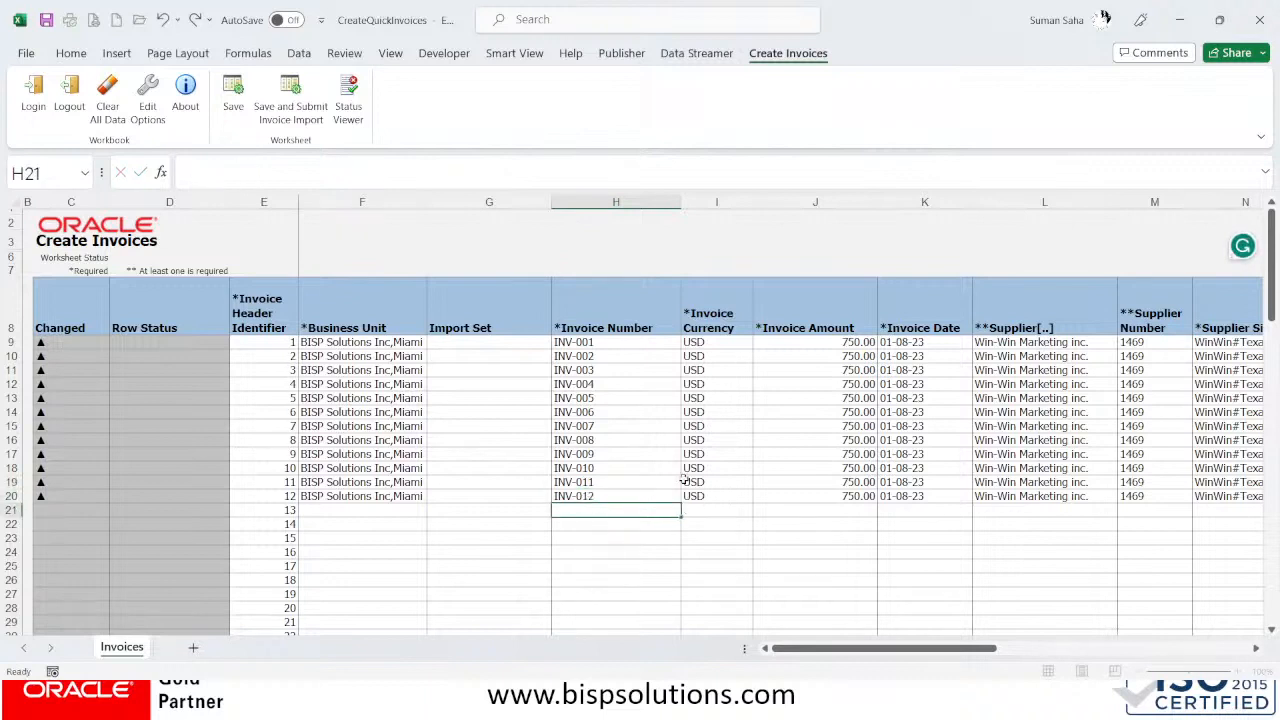
Set the Invoice Date to 02-08-2023 for INV-002 and 03-08-2023 for INV-003.
{"action": "left_click", "coordinate": [921, 343]}
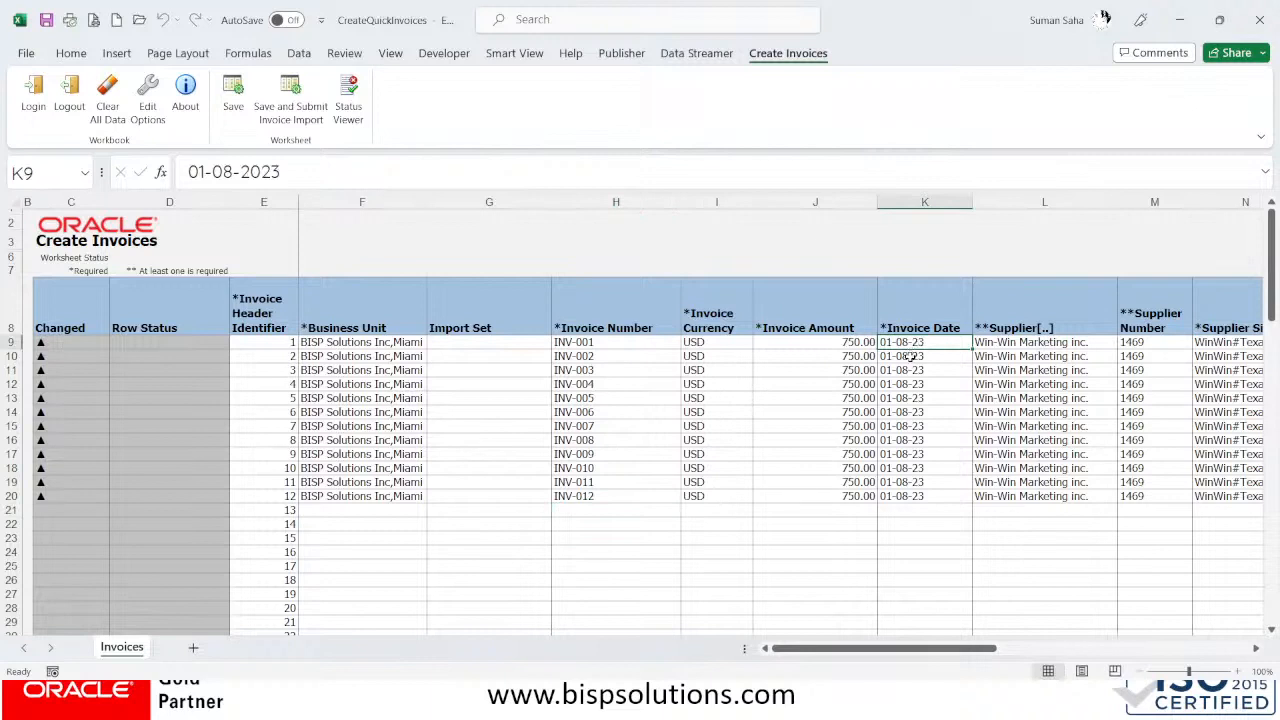
{"action": "left_click", "coordinate": [910, 357]}
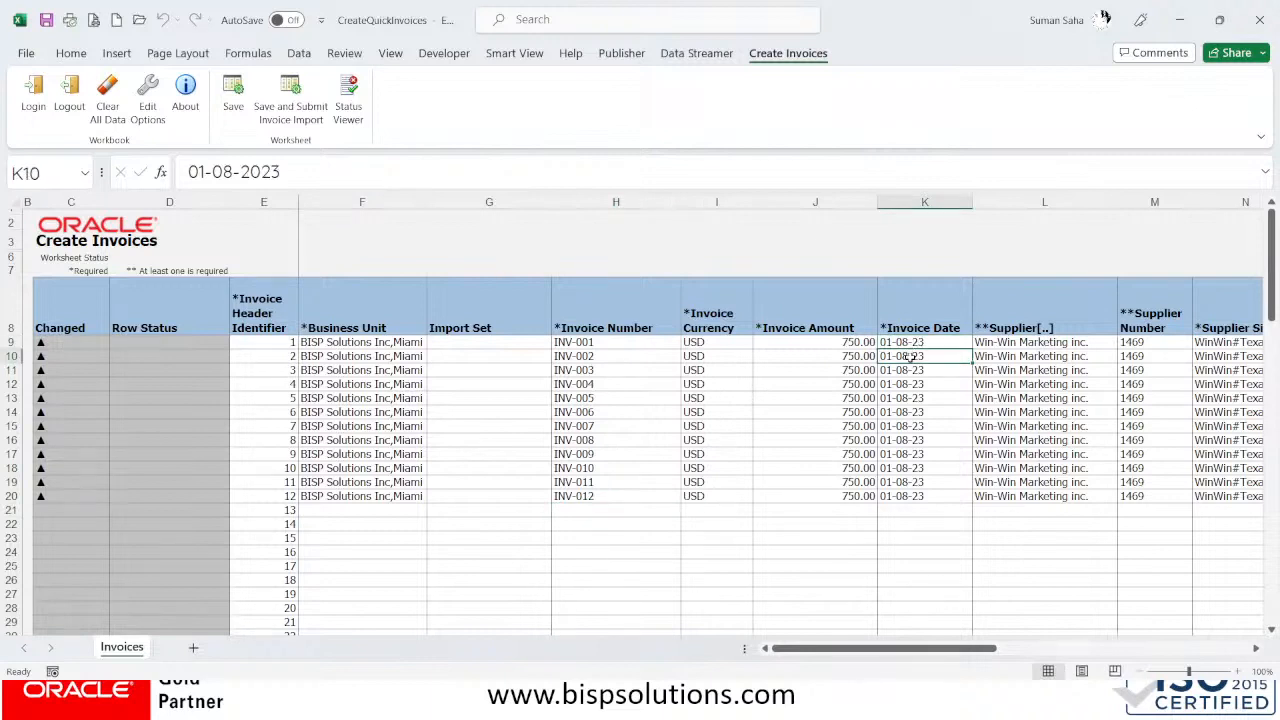
{"action": "left_click", "coordinate": [203, 172]}
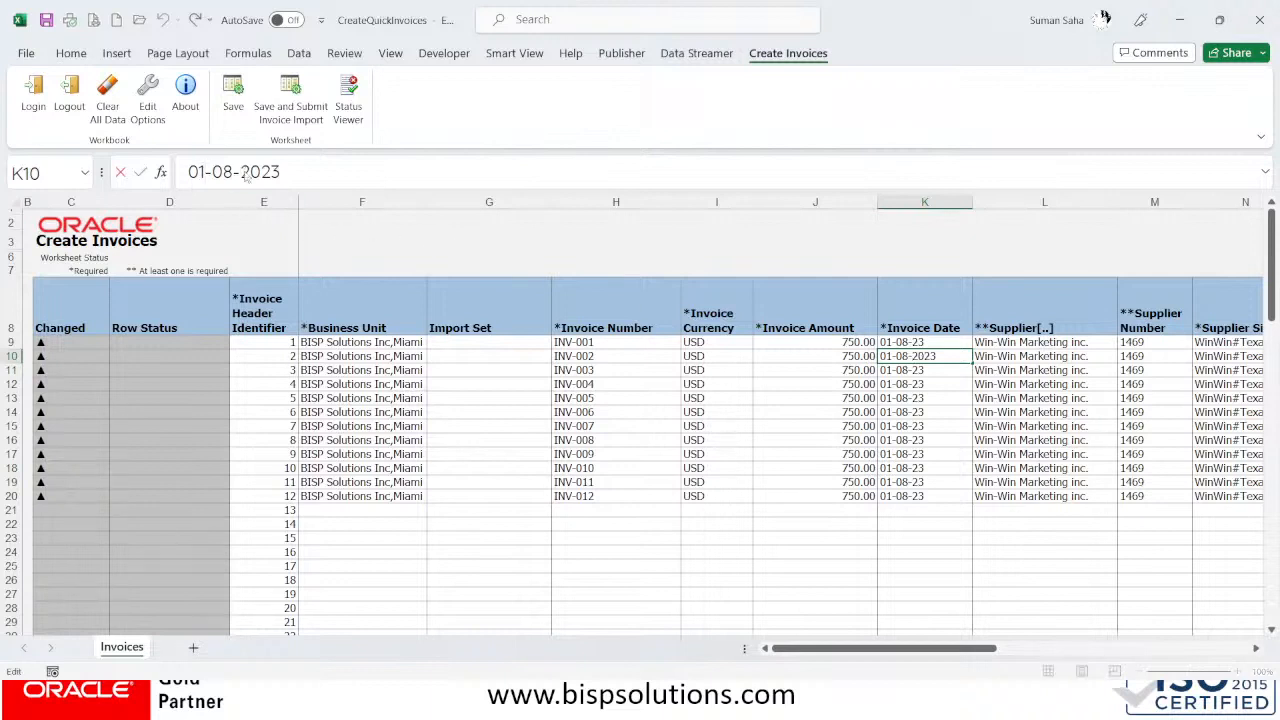
{"action": "key", "text": "BackSpace"}
{"action": "type", "text": "2"}
{"action": "key", "text": "Return"}
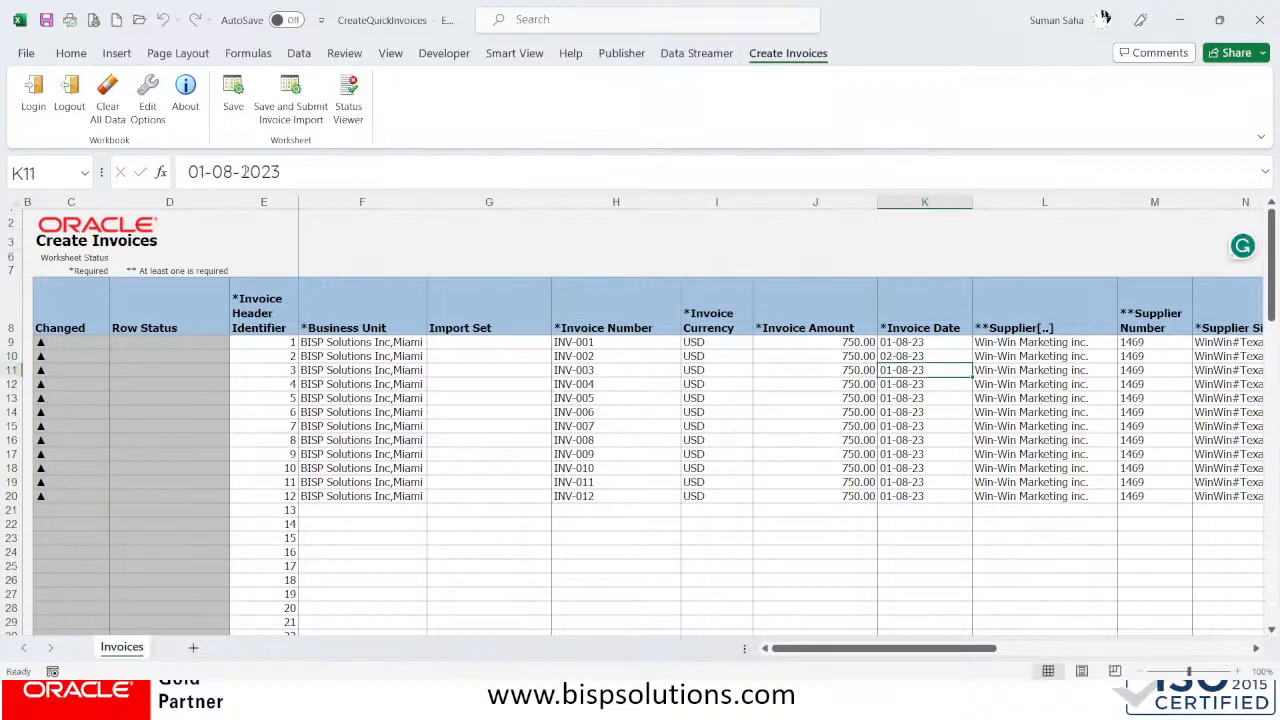
{"action": "left_click", "coordinate": [198, 172]}
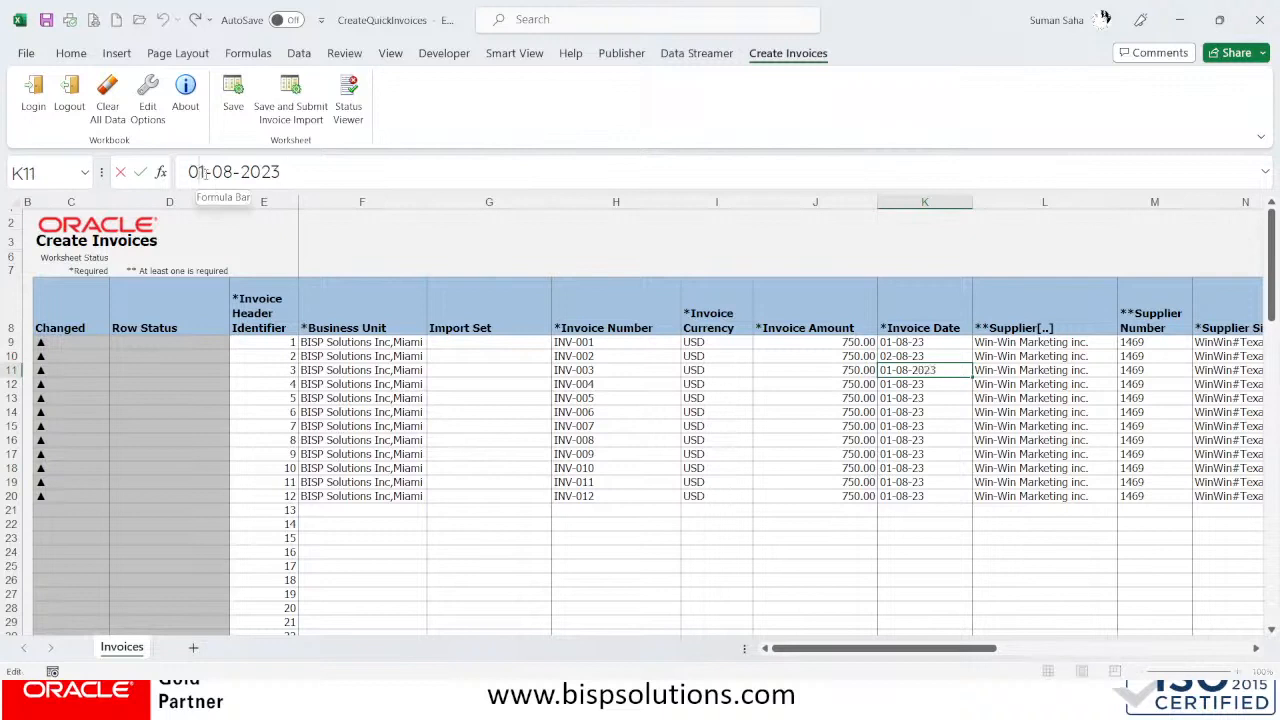
{"action": "type", "text": "3"}
{"action": "key", "text": "Delete"}
{"action": "key", "text": "Return"}
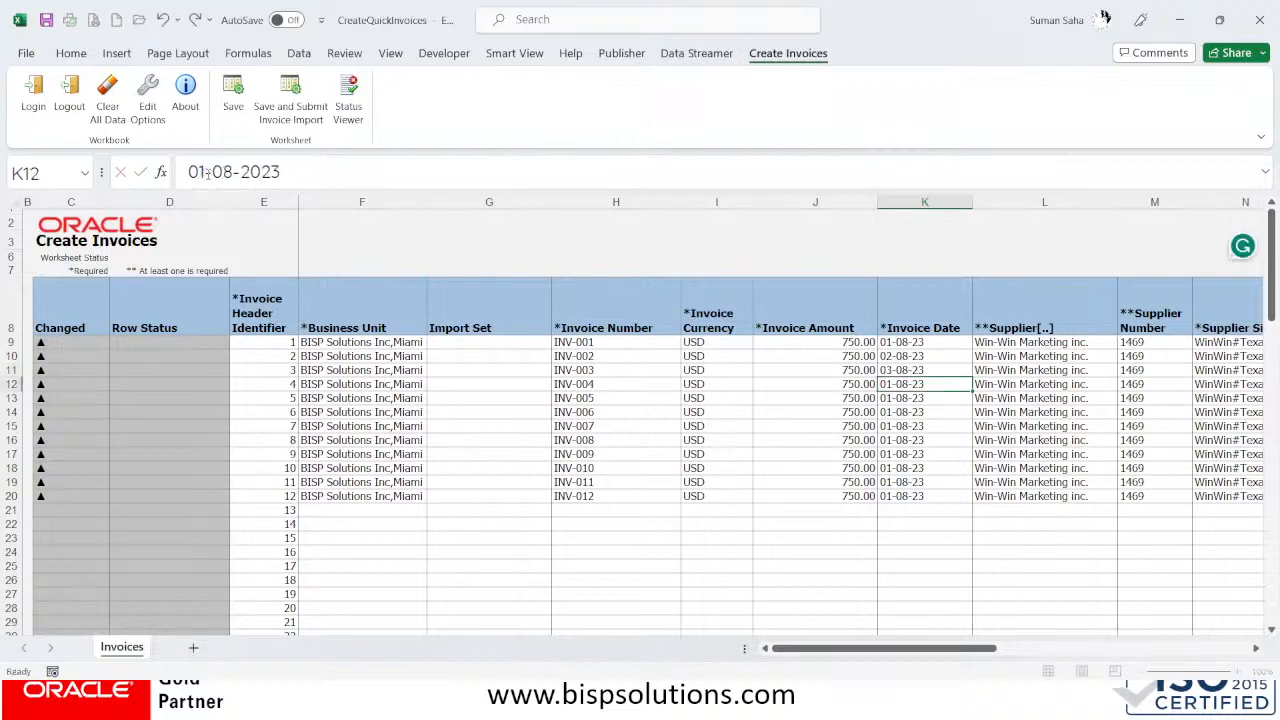
Change the Invoice Date of INV-004 to 04-08-2023 and of INV-005 to 05-08-2023.
{"action": "left_click", "coordinate": [196, 172]}
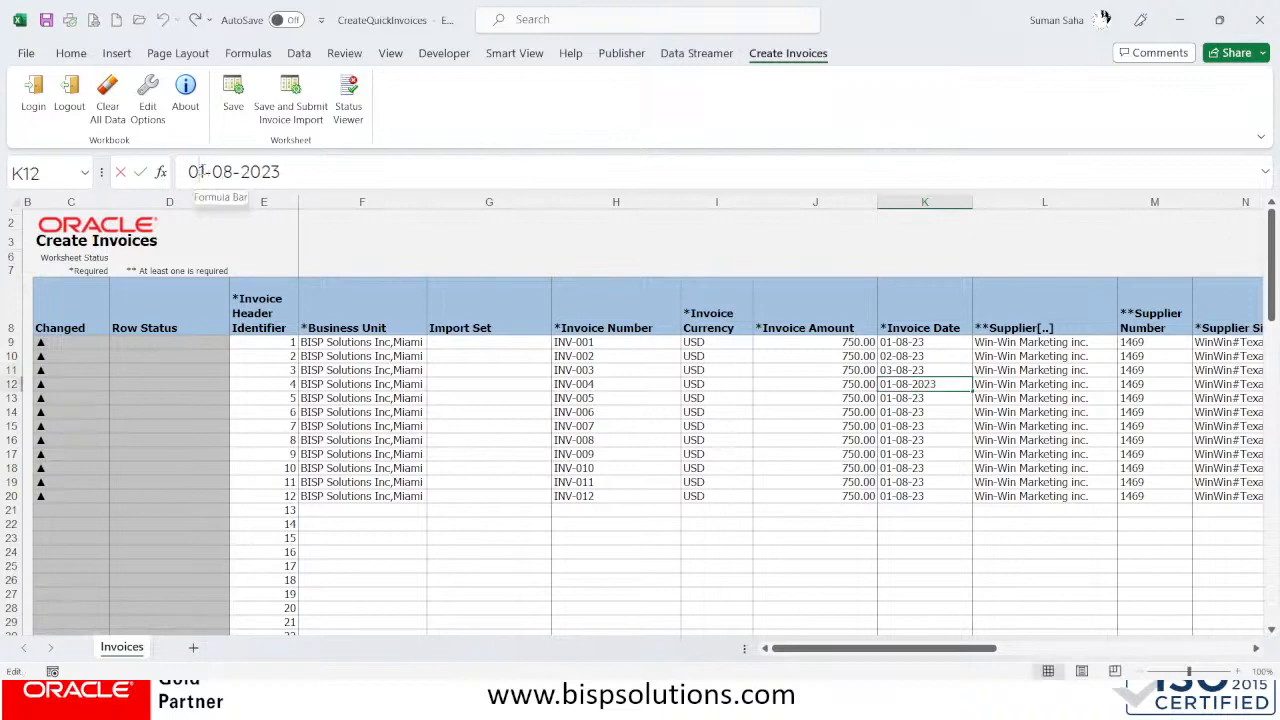
{"action": "type", "text": "5"}
{"action": "key", "text": "BackSpace"}
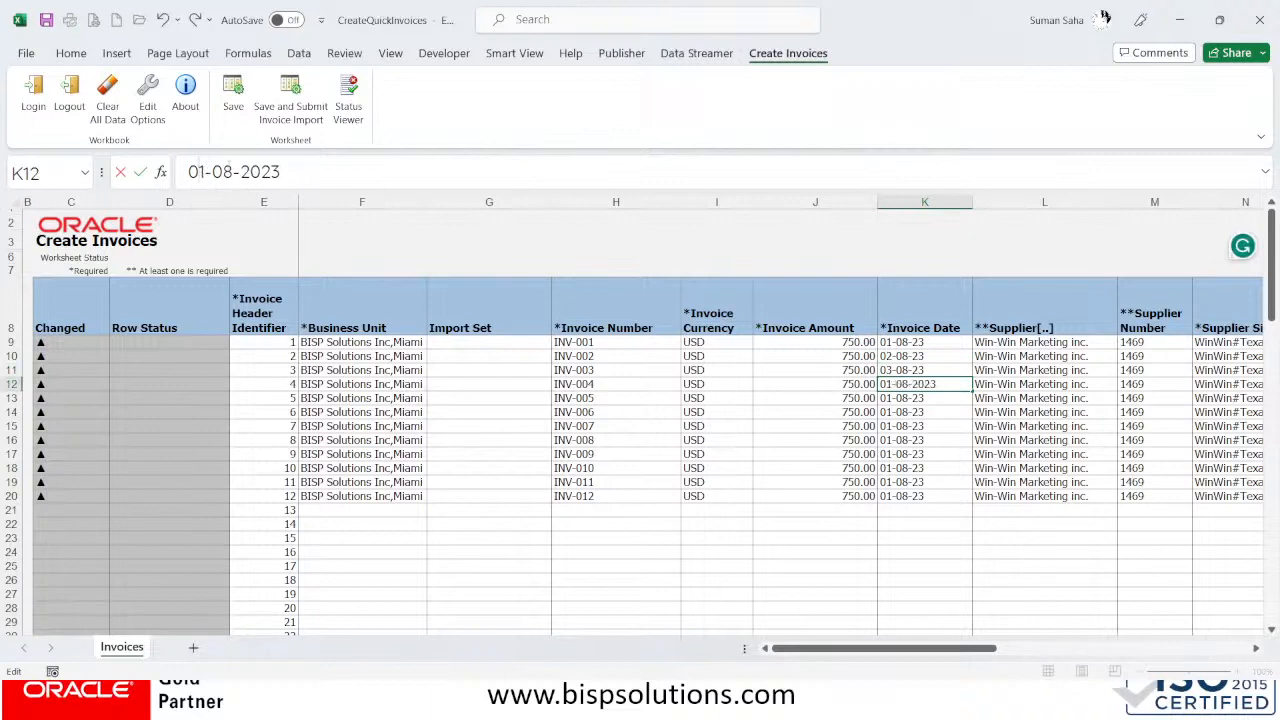
{"action": "type", "text": "4"}
{"action": "key", "text": "Delete"}
{"action": "key", "text": "Return"}
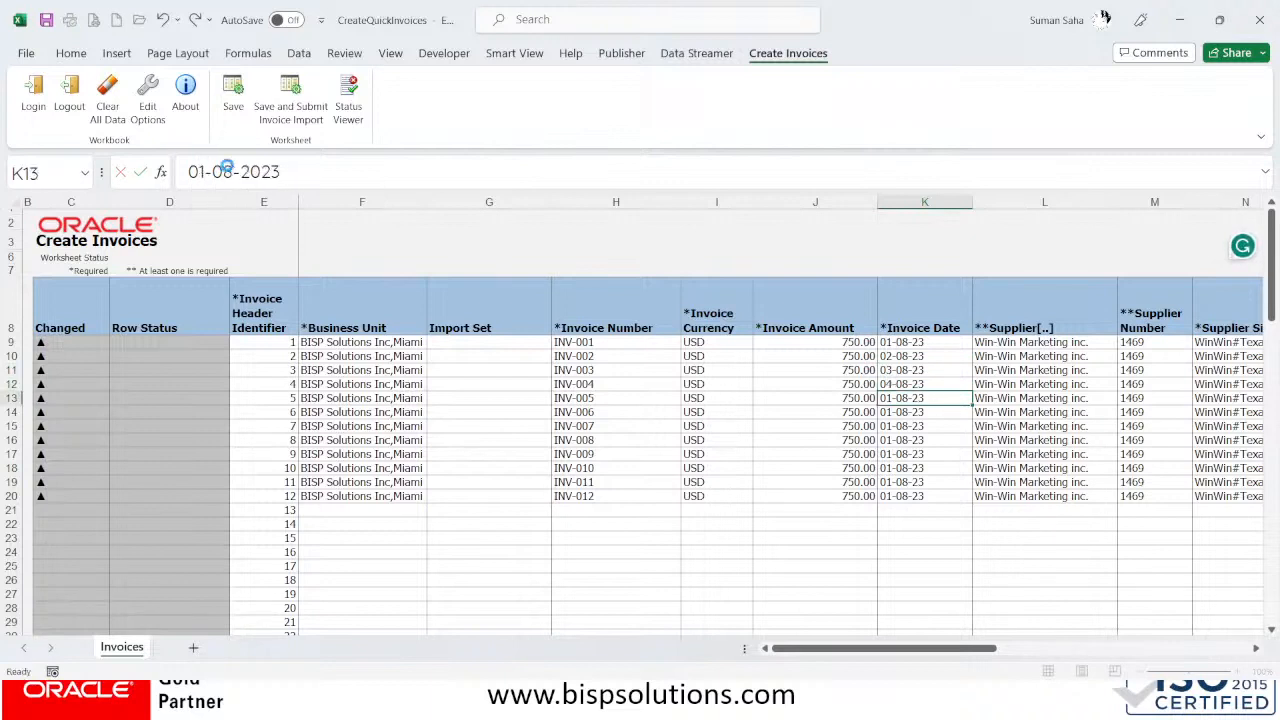
{"action": "left_click", "coordinate": [197, 172]}
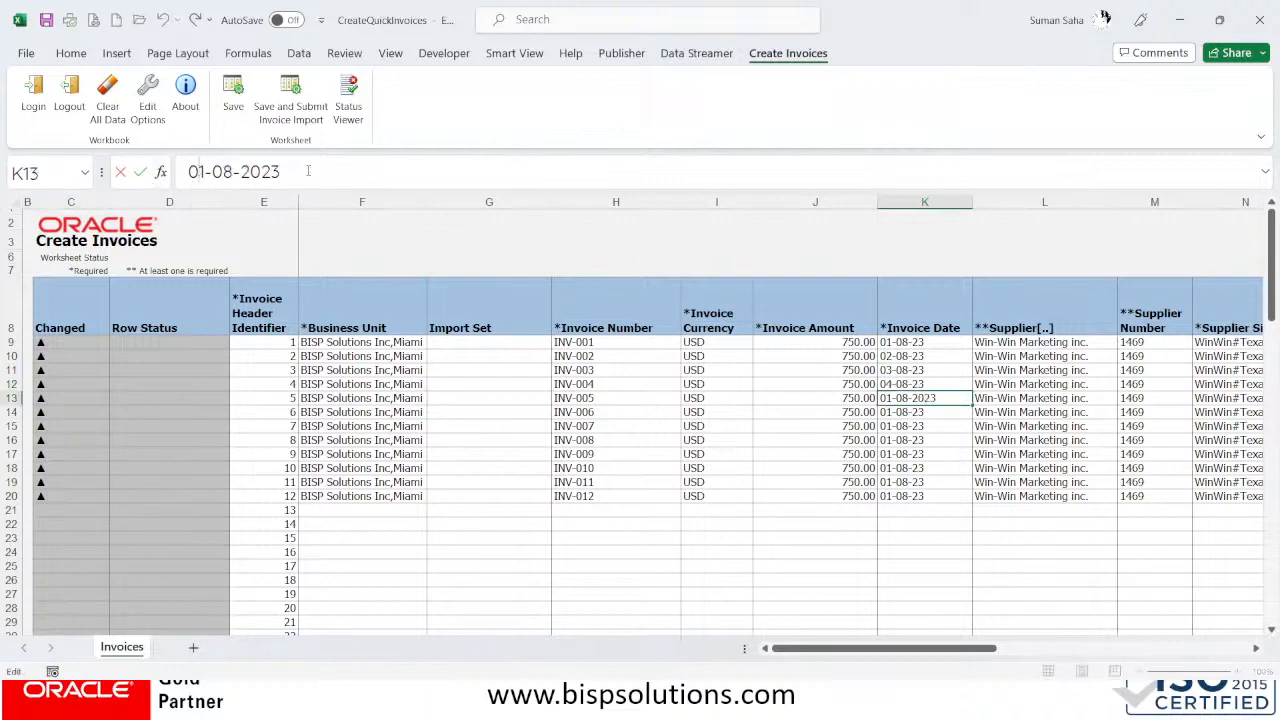
{"action": "type", "text": "5"}
{"action": "key", "text": "Delete"}
{"action": "key", "text": "Return"}
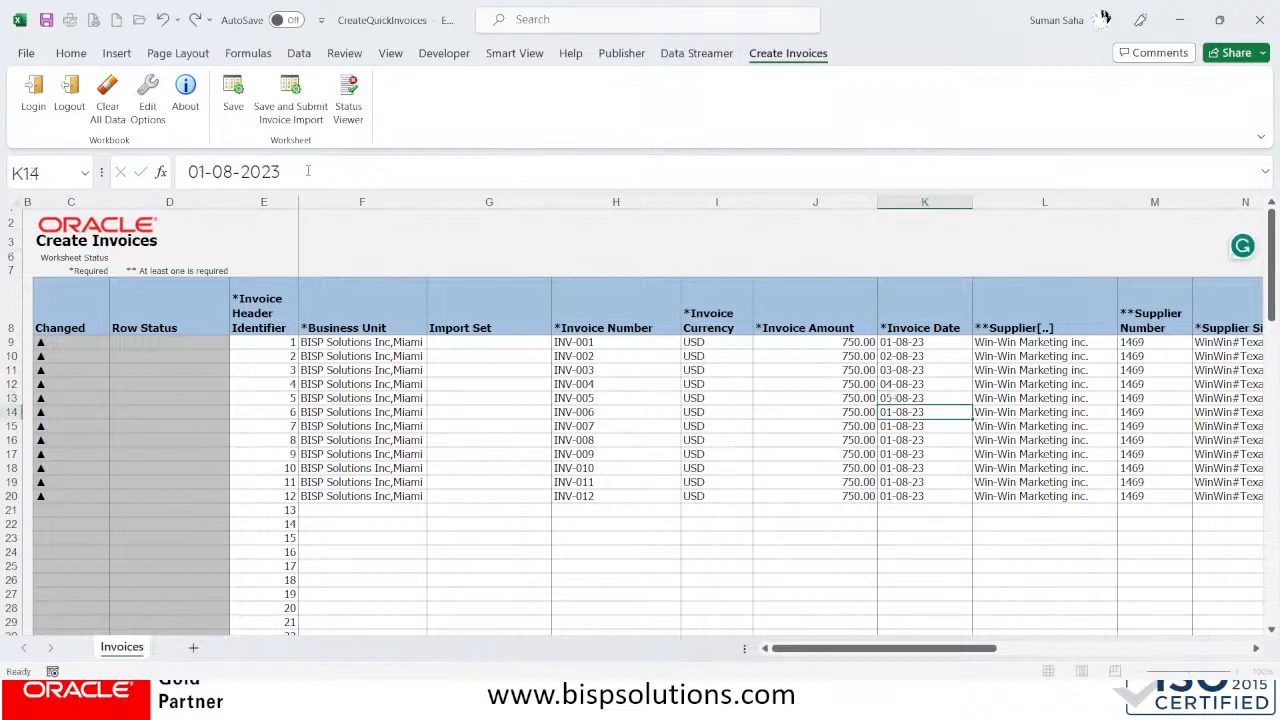
Set the Invoice Dates of INV-006, INV-007 and INV-008 to 06-08-2023, 07-08-2023 and 08-08-2023.
{"action": "left_click", "coordinate": [288, 171]}
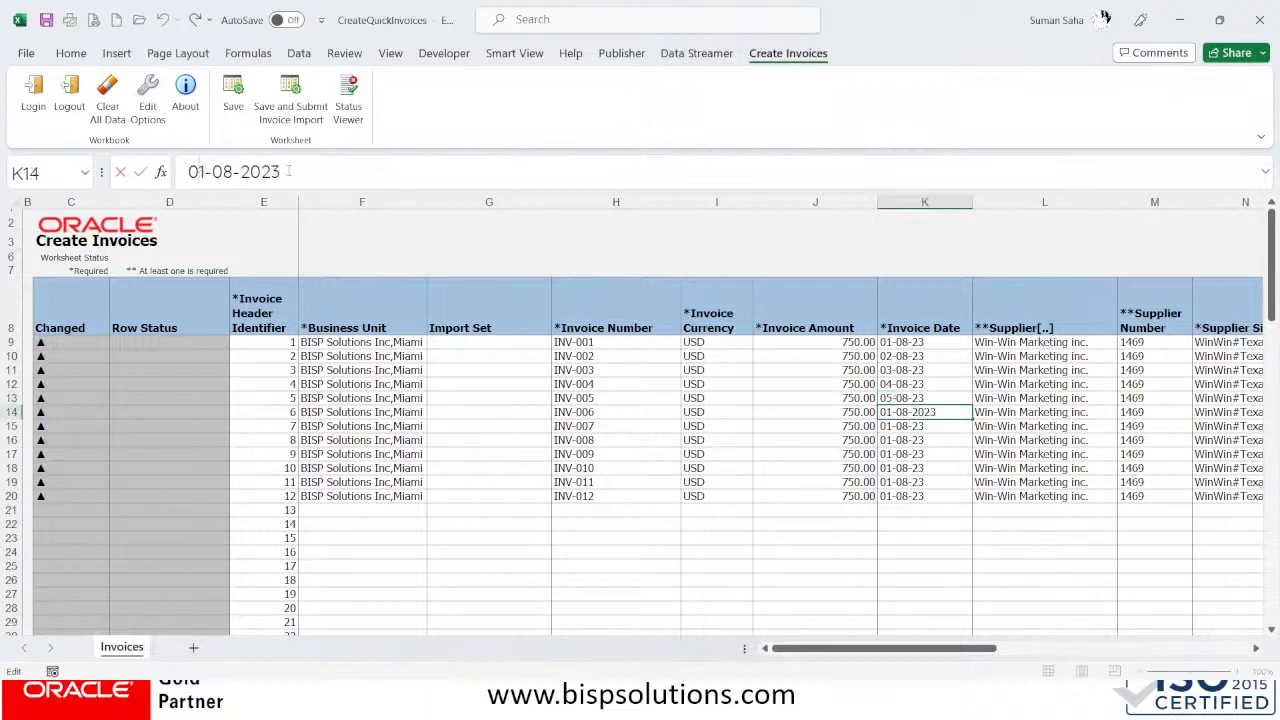
{"action": "type", "text": "6"}
{"action": "key", "text": "Delete"}
{"action": "key", "text": "Return"}
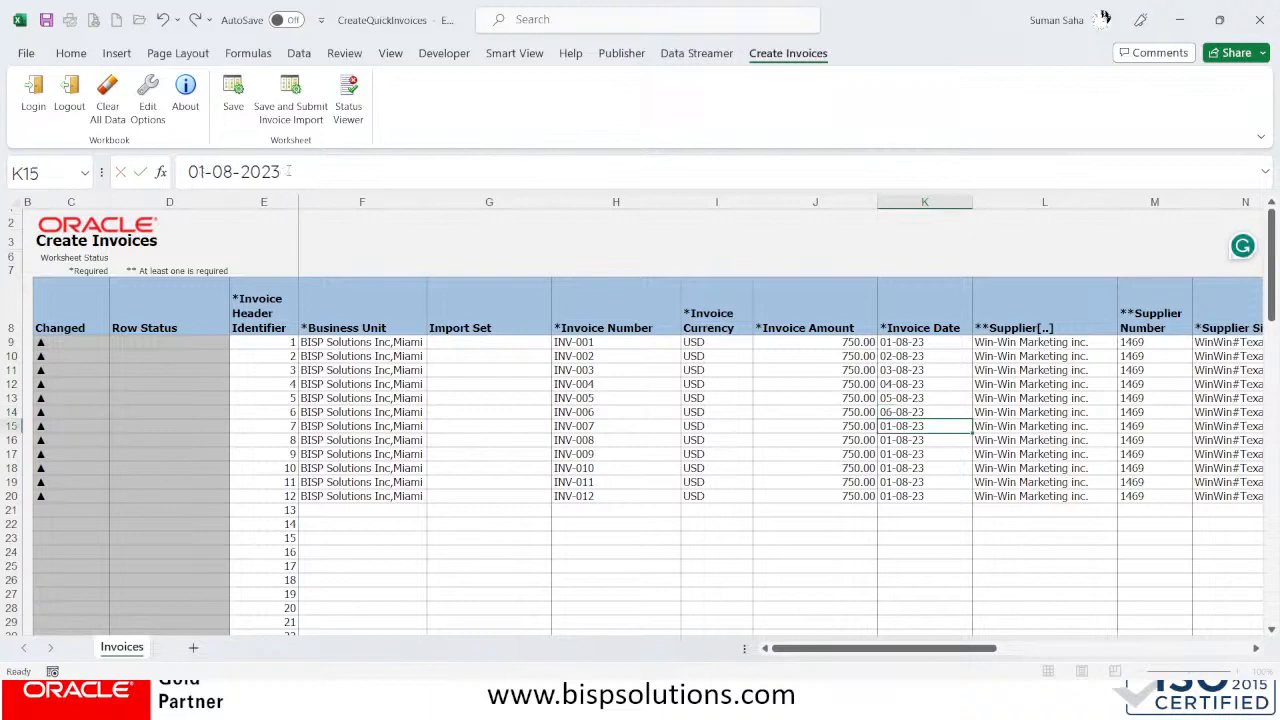
{"action": "left_click", "coordinate": [204, 171]}
{"action": "key", "text": "BackSpace"}
{"action": "type", "text": "7"}
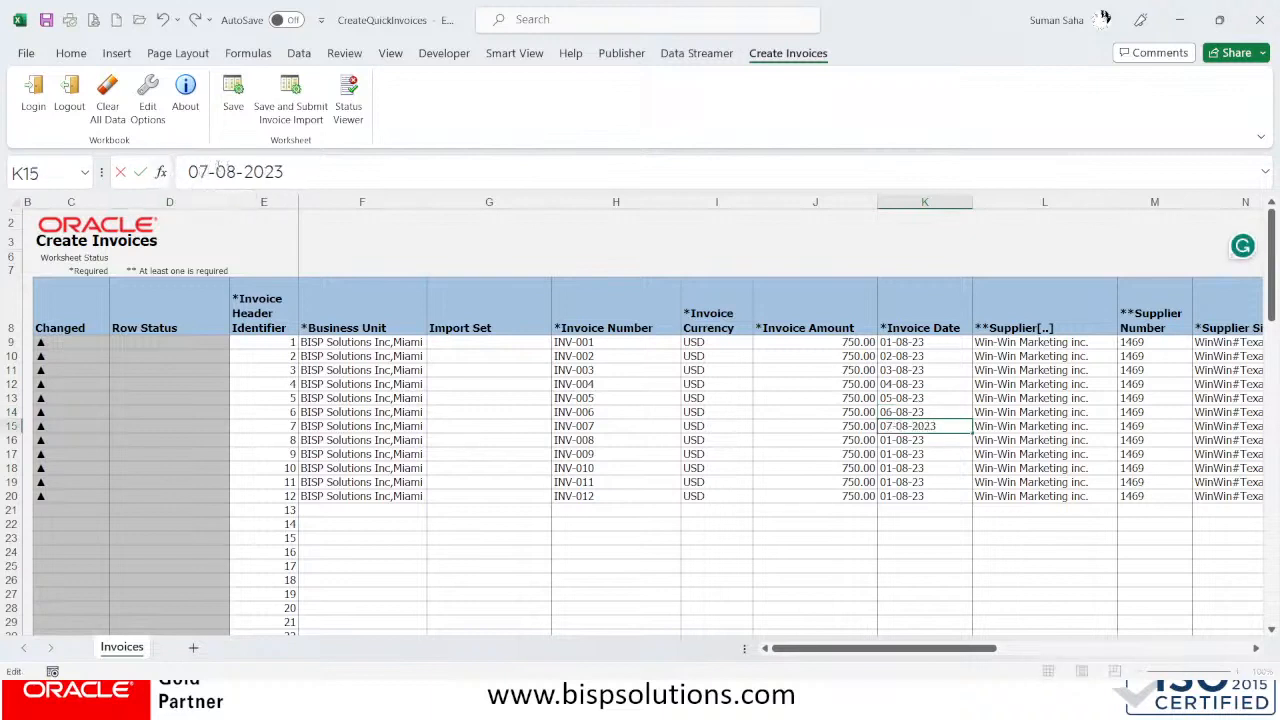
{"action": "key", "text": "Return"}
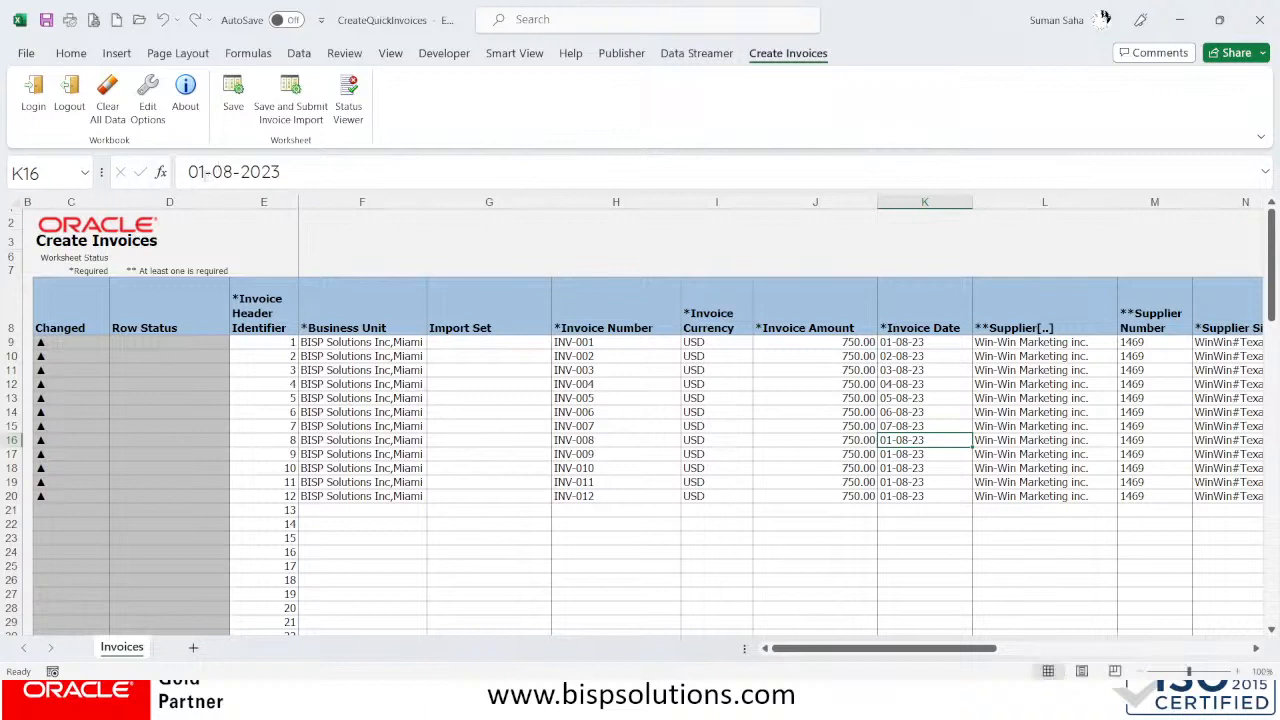
{"action": "left_click", "coordinate": [204, 171]}
{"action": "key", "text": "BackSpace"}
{"action": "type", "text": "8"}
{"action": "key", "text": "Return"}
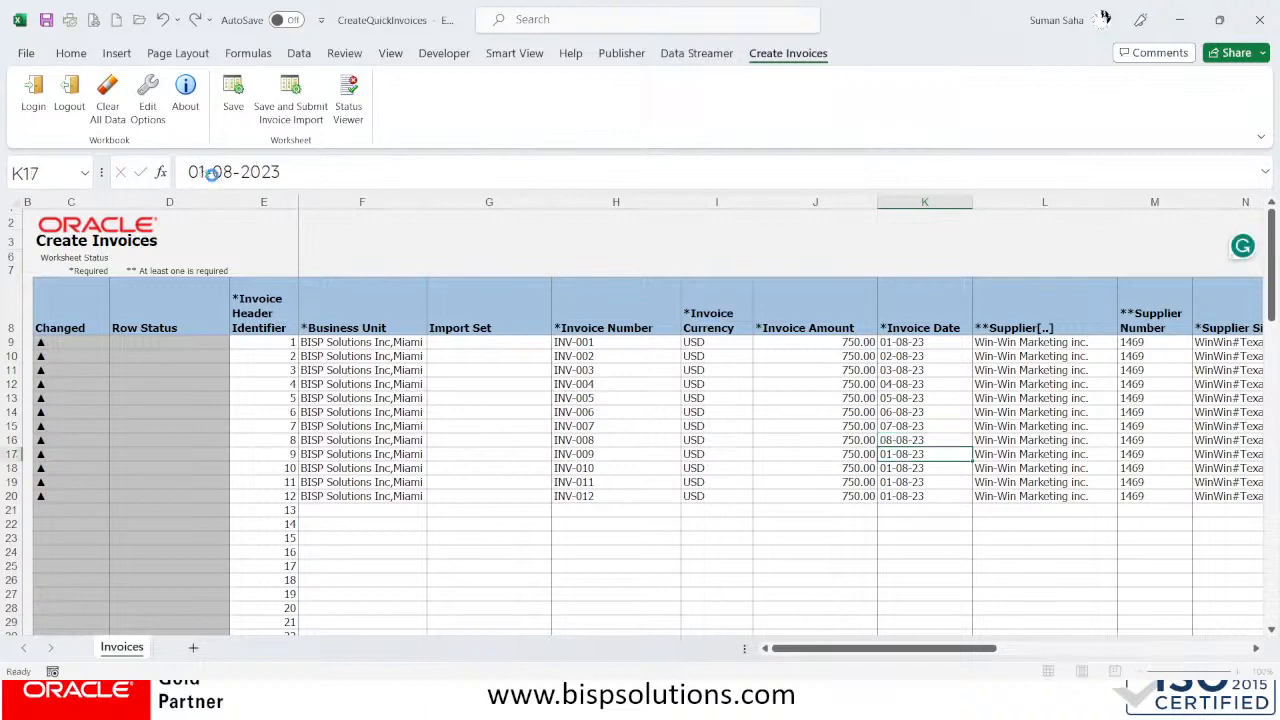
Set the Invoice Date to 09-08-2023 for INV-009 and 10-08-2023 for INV-010.
{"action": "left_click", "coordinate": [205, 172]}
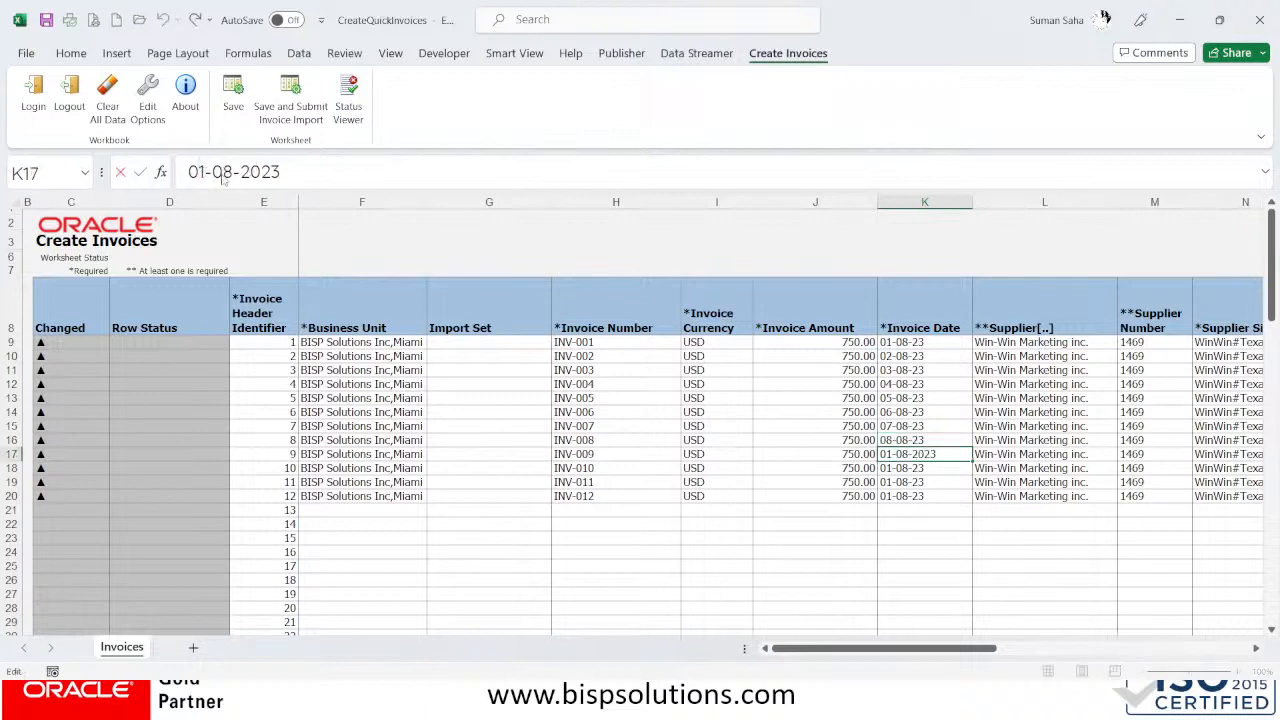
{"action": "key", "text": "BackSpace"}
{"action": "type", "text": "9"}
{"action": "key", "text": "Return"}
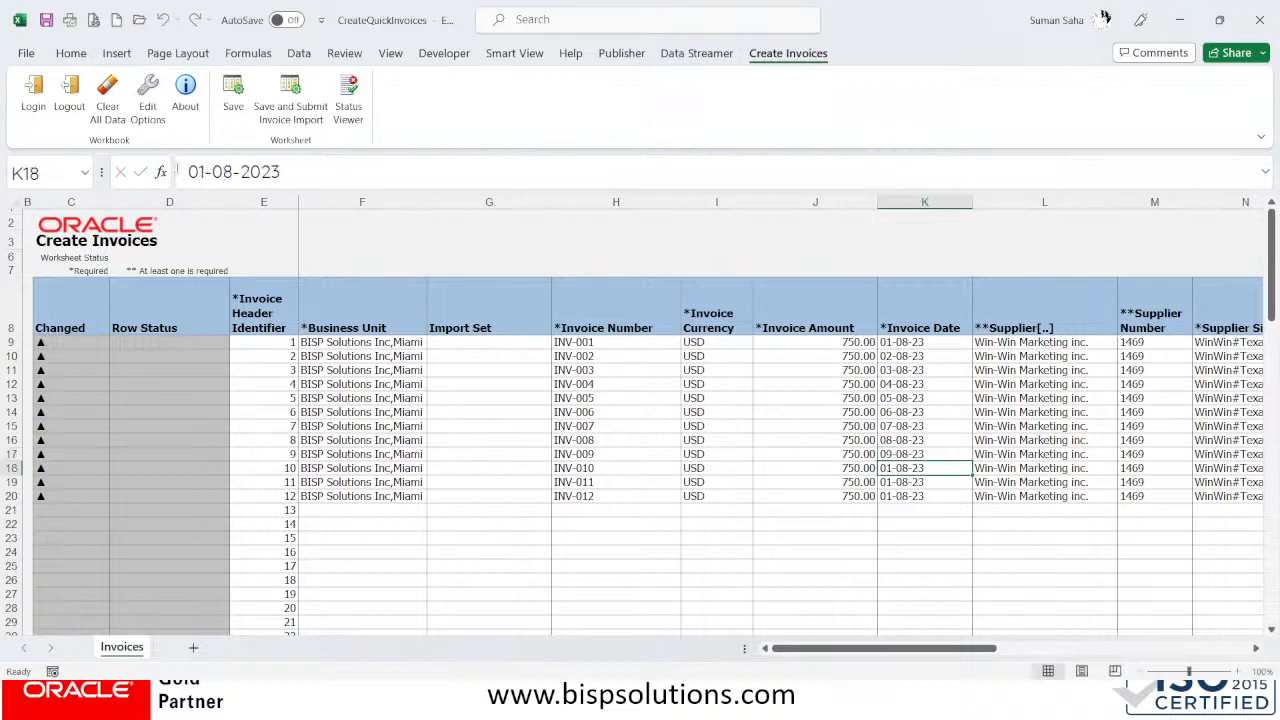
{"action": "left_click", "coordinate": [182, 172]}
{"action": "type", "text": "10"}
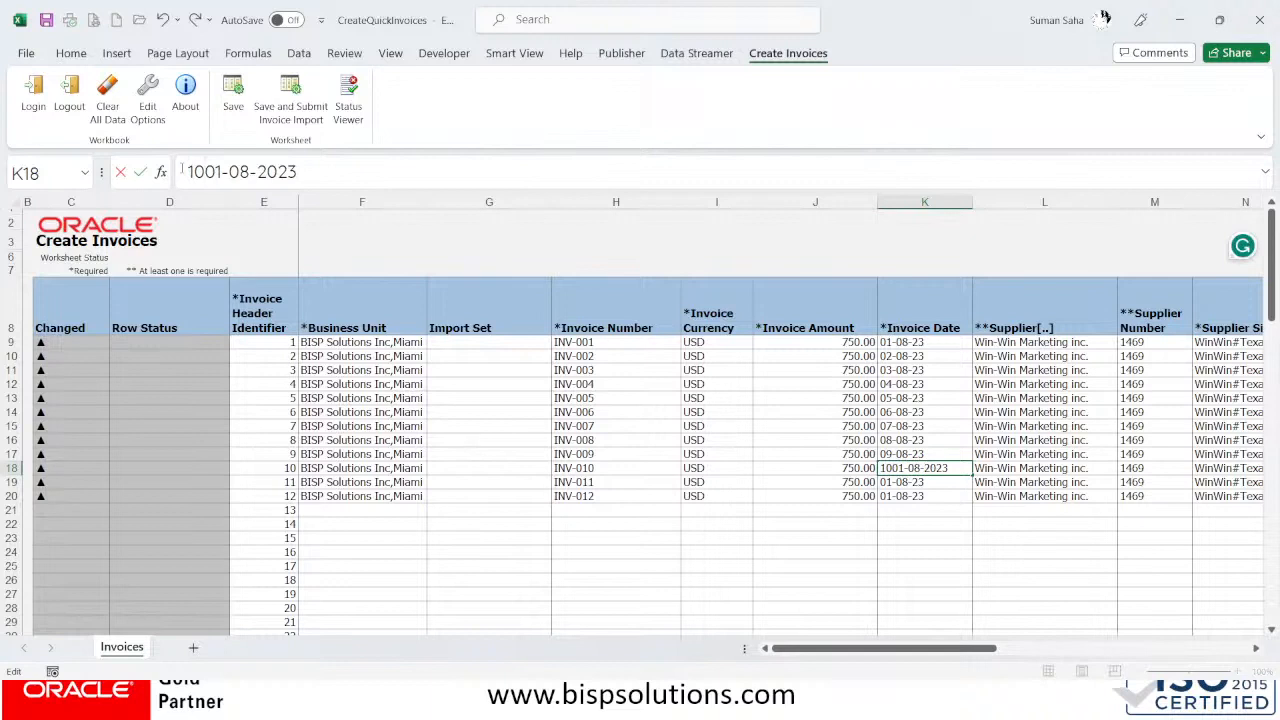
{"action": "key", "text": "Delete"}
{"action": "key", "text": "Delete"}
{"action": "key", "text": "Return"}
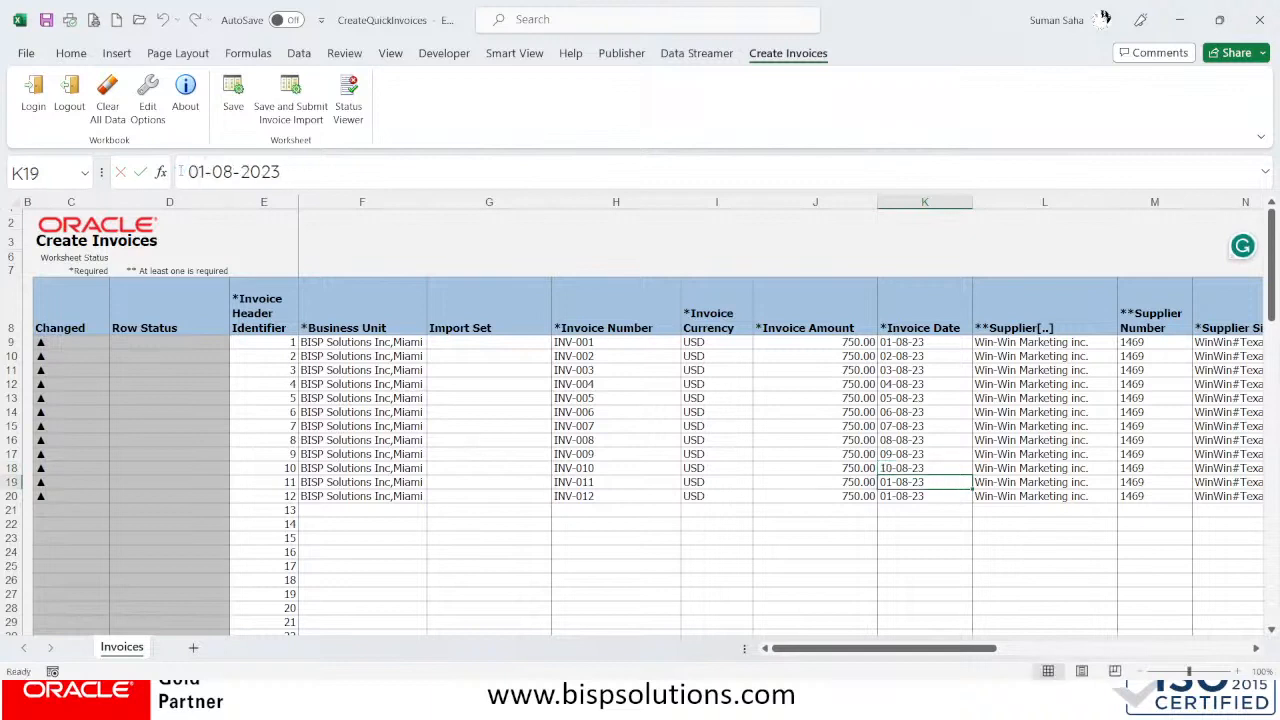
Change the Invoice Date of INV-011 to 11-08-2023 and of INV-012 to 12-08-2023.
{"action": "left_click", "coordinate": [182, 172]}
{"action": "key", "text": "Delete"}
{"action": "key", "text": "Delete"}
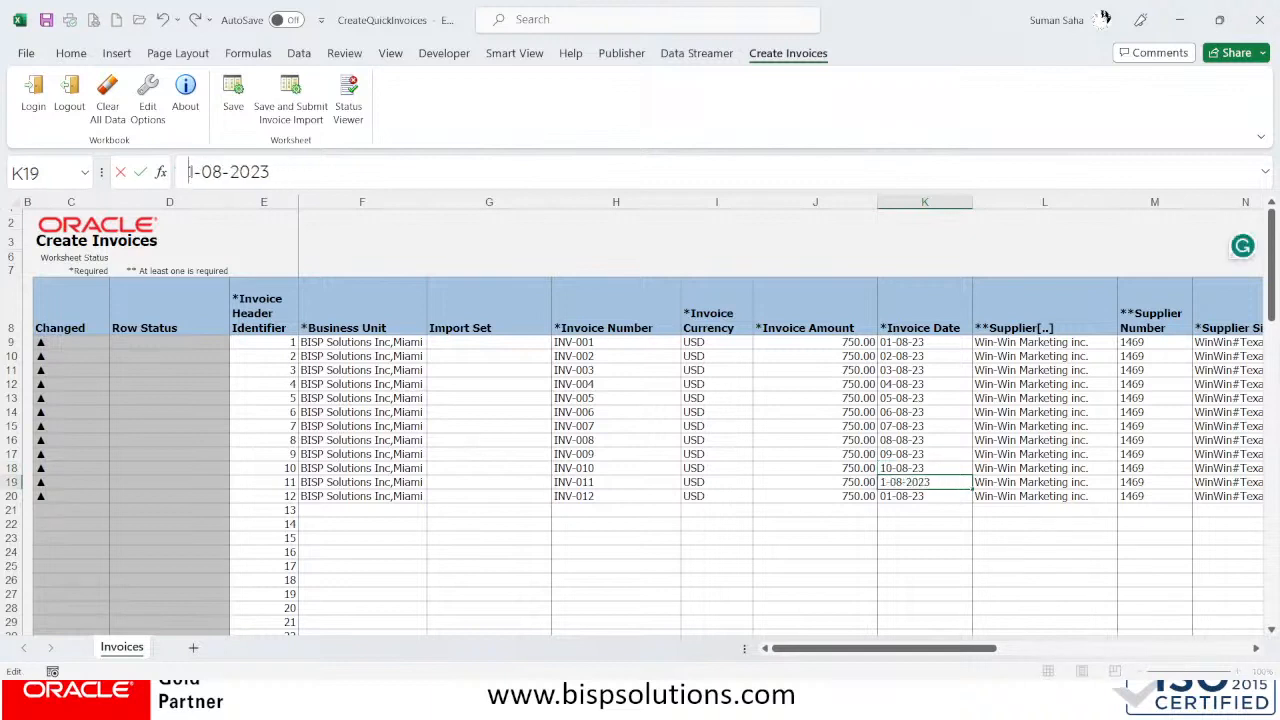
{"action": "type", "text": "11"}
{"action": "key", "text": "Return"}
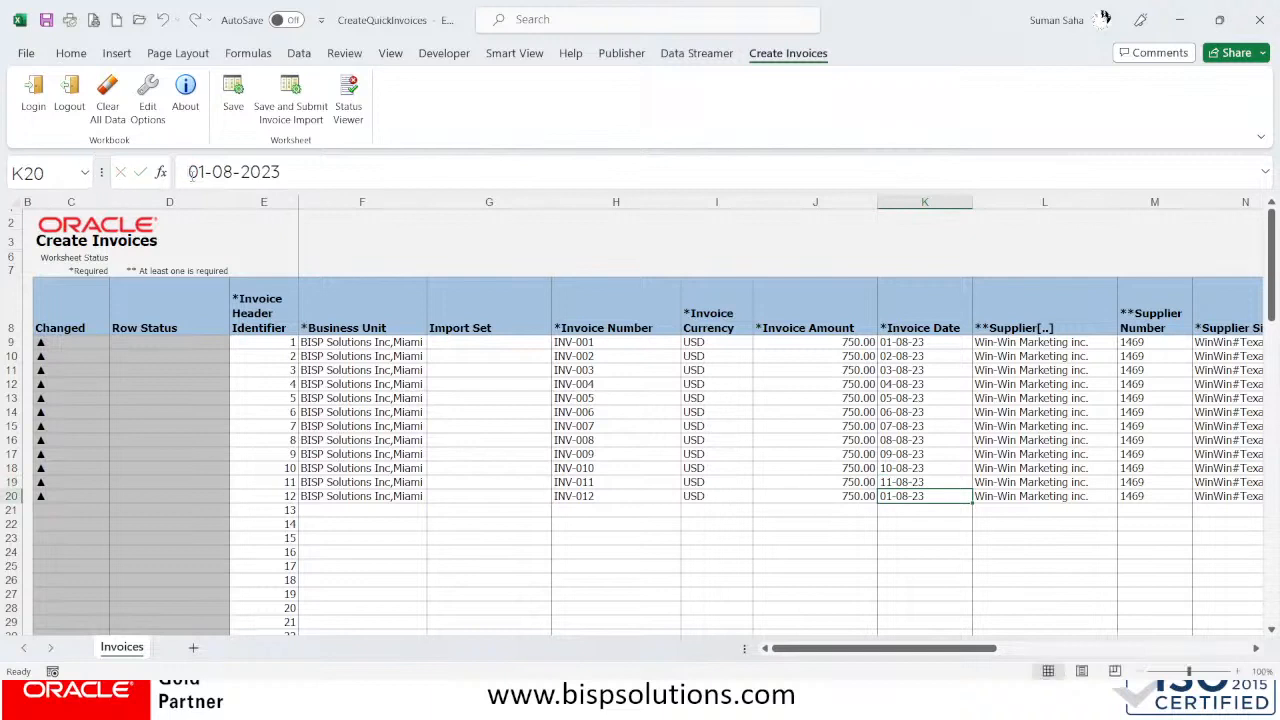
{"action": "left_click", "coordinate": [189, 172]}
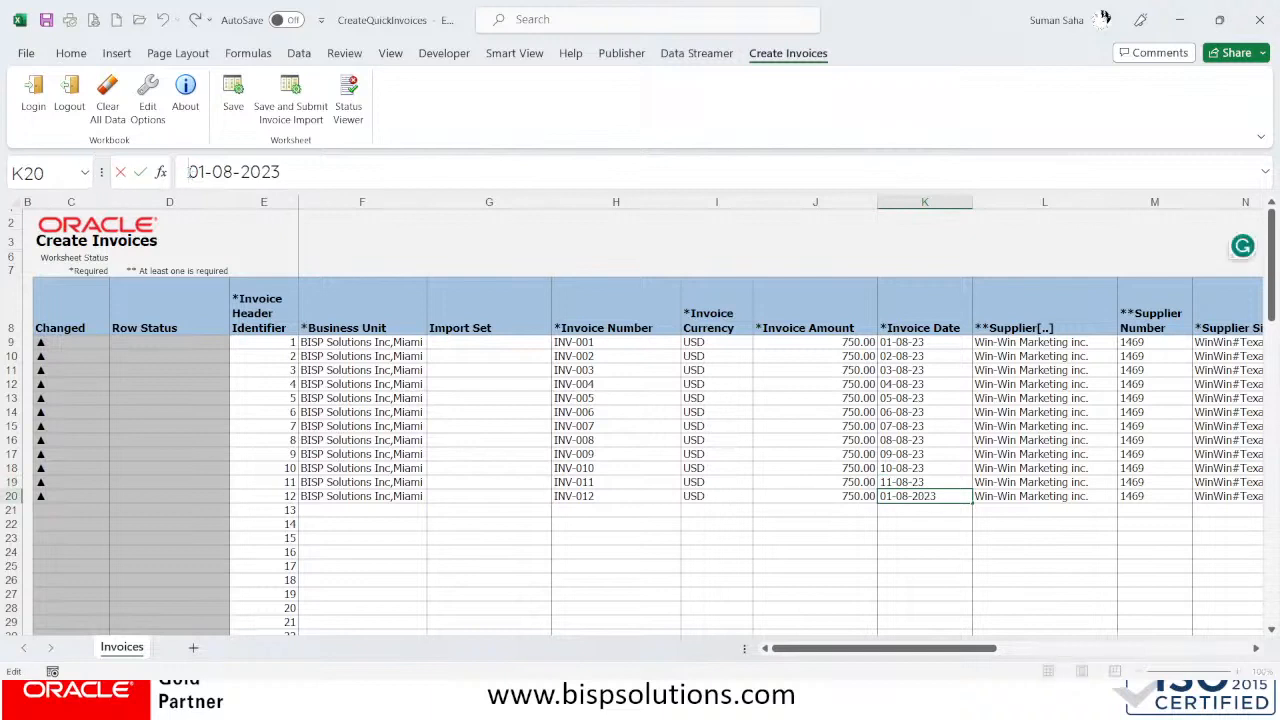
{"action": "type", "text": "12"}
{"action": "key", "text": "Delete"}
{"action": "key", "text": "Delete"}
{"action": "key", "text": "Return"}
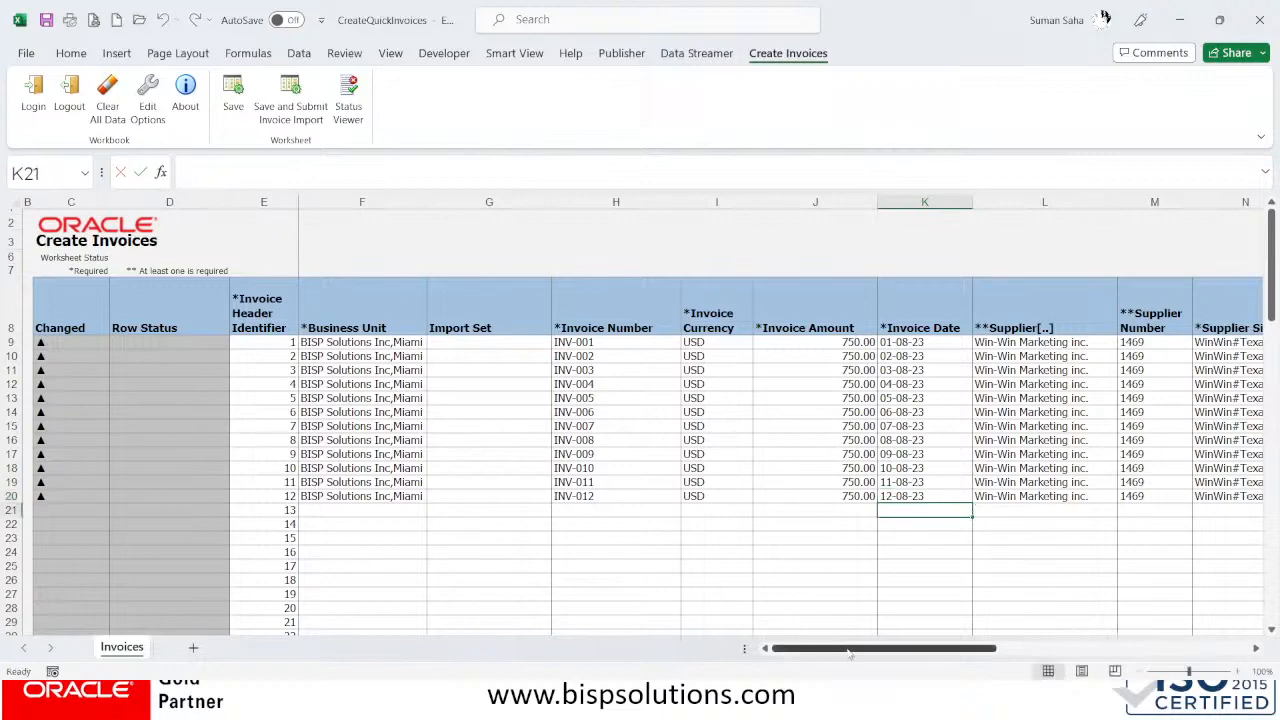
Copy the Description WATER SUPPLY CHGS and Line 1 from invoice header 1 to headers 2 through 12.
{"action": "left_click_drag", "start_coordinate": [852, 652], "coordinate": [880, 651]}
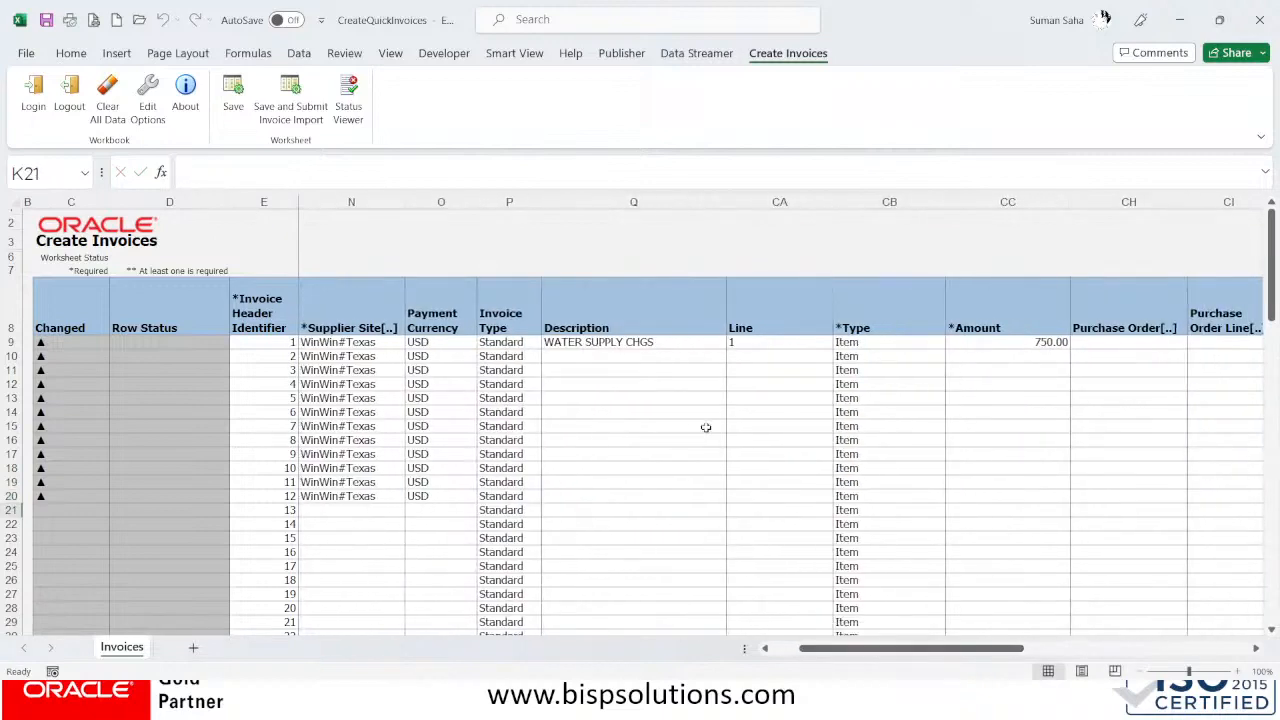
{"action": "left_click", "coordinate": [624, 341]}
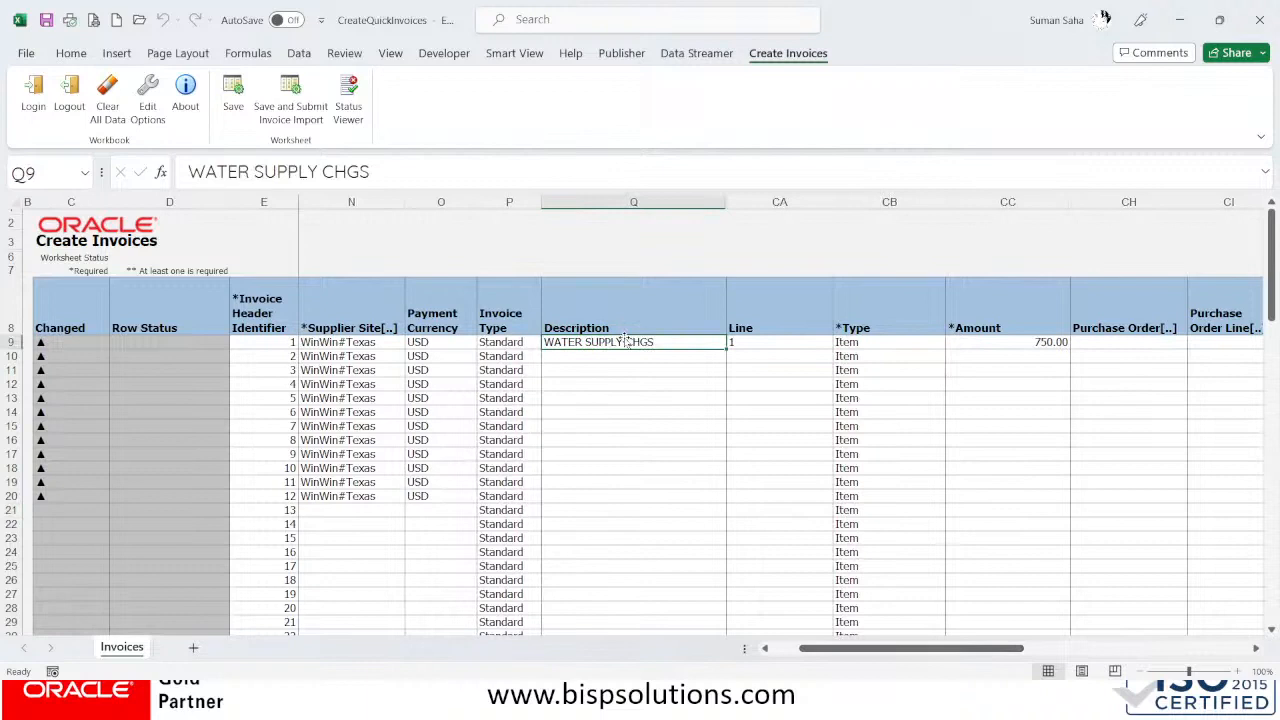
{"action": "key", "text": "shift+Right"}
{"action": "key", "text": "shift+Right"}
{"action": "key", "text": "shift+Left"}
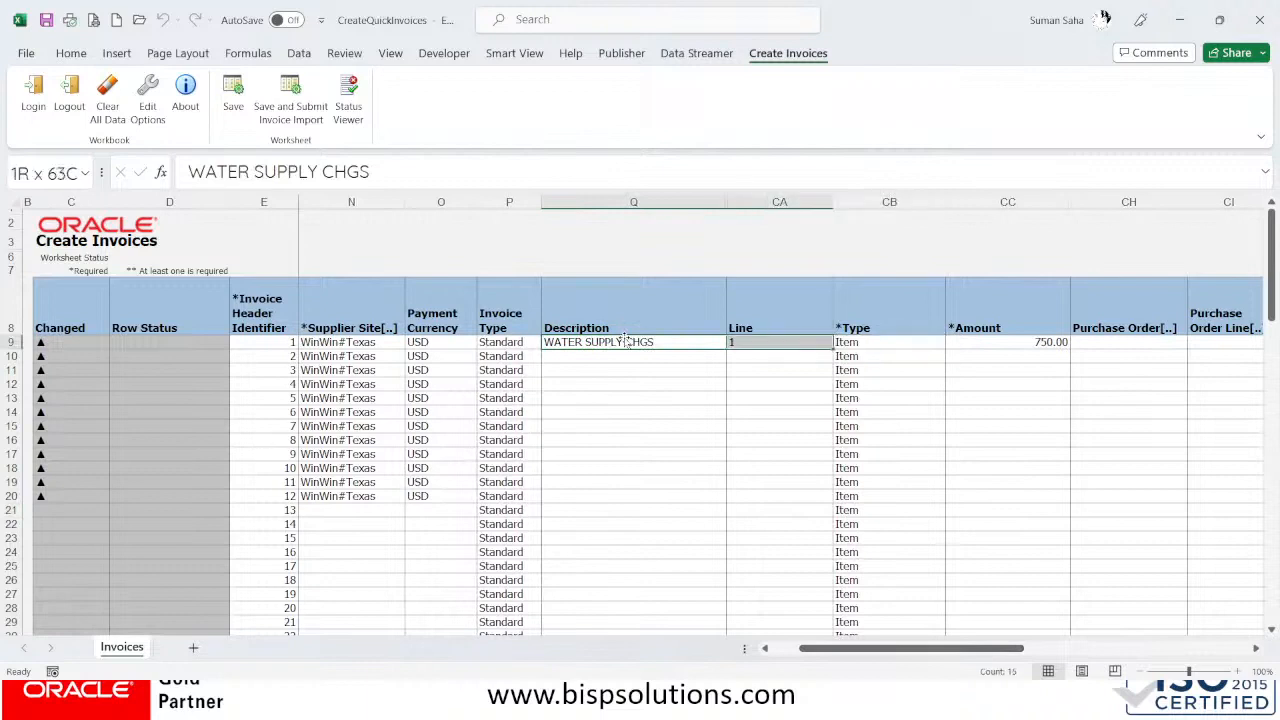
{"action": "key", "text": "shift+Down"}
{"action": "key", "text": "shift+Down"}
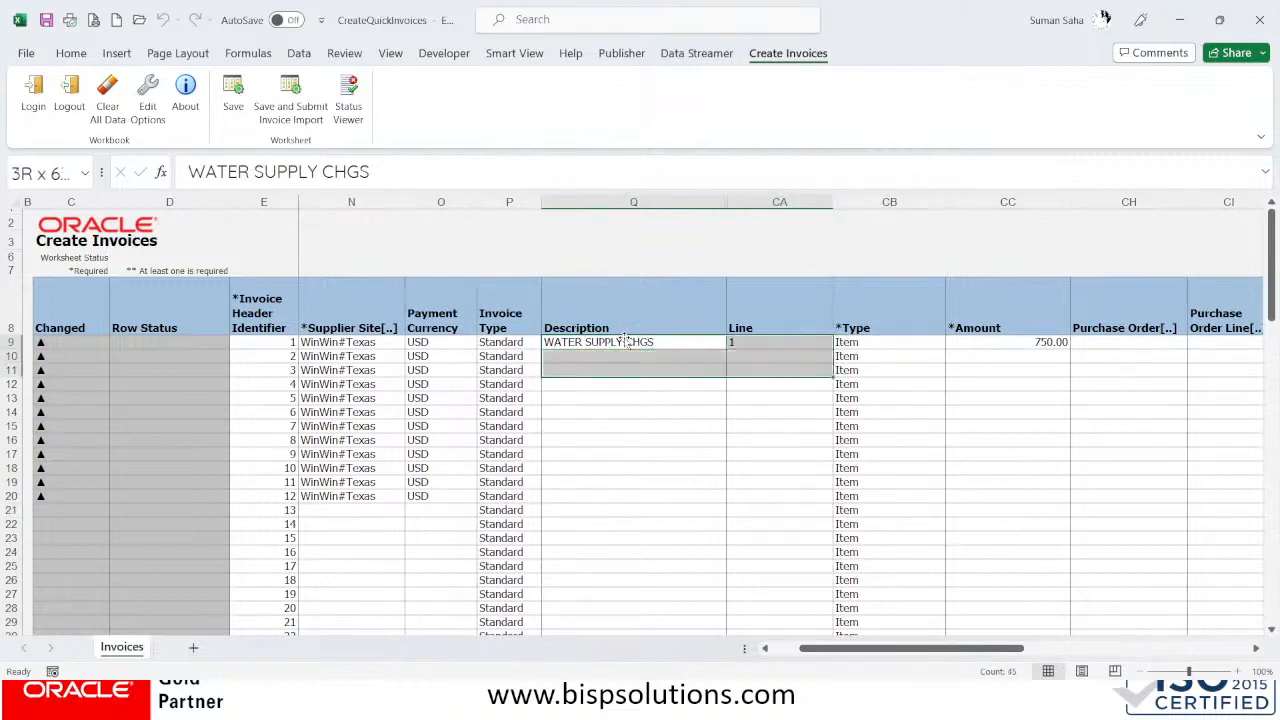
{"action": "key", "text": "shift+Up"}
{"action": "key", "text": "shift+Up"}
{"action": "key", "text": "ctrl+c"}
{"action": "key", "text": "Down"}
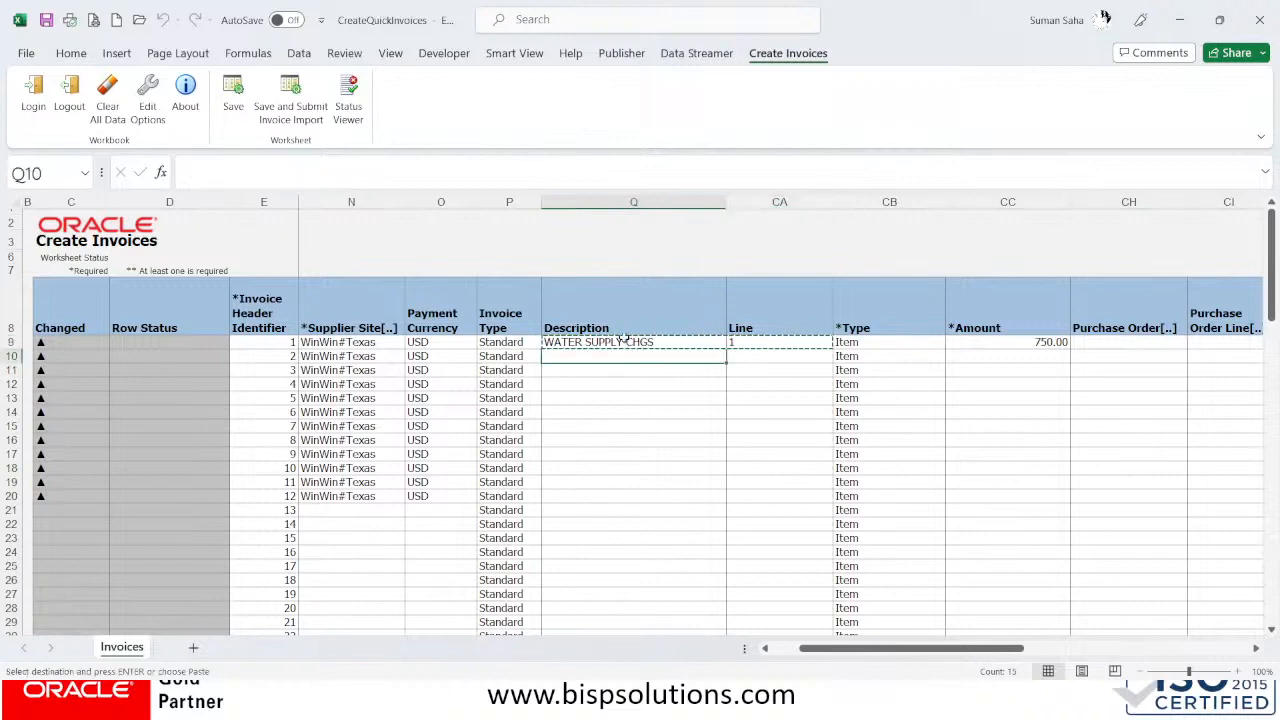
{"action": "key", "text": "shift+Down"}
{"action": "key", "text": "shift+Down"}
{"action": "key", "text": "shift+Down"}
{"action": "key", "text": "shift+Down"}
{"action": "key", "text": "shift+Down"}
{"action": "key", "text": "shift+Down"}
{"action": "key", "text": "shift+Down"}
{"action": "key", "text": "shift+Down"}
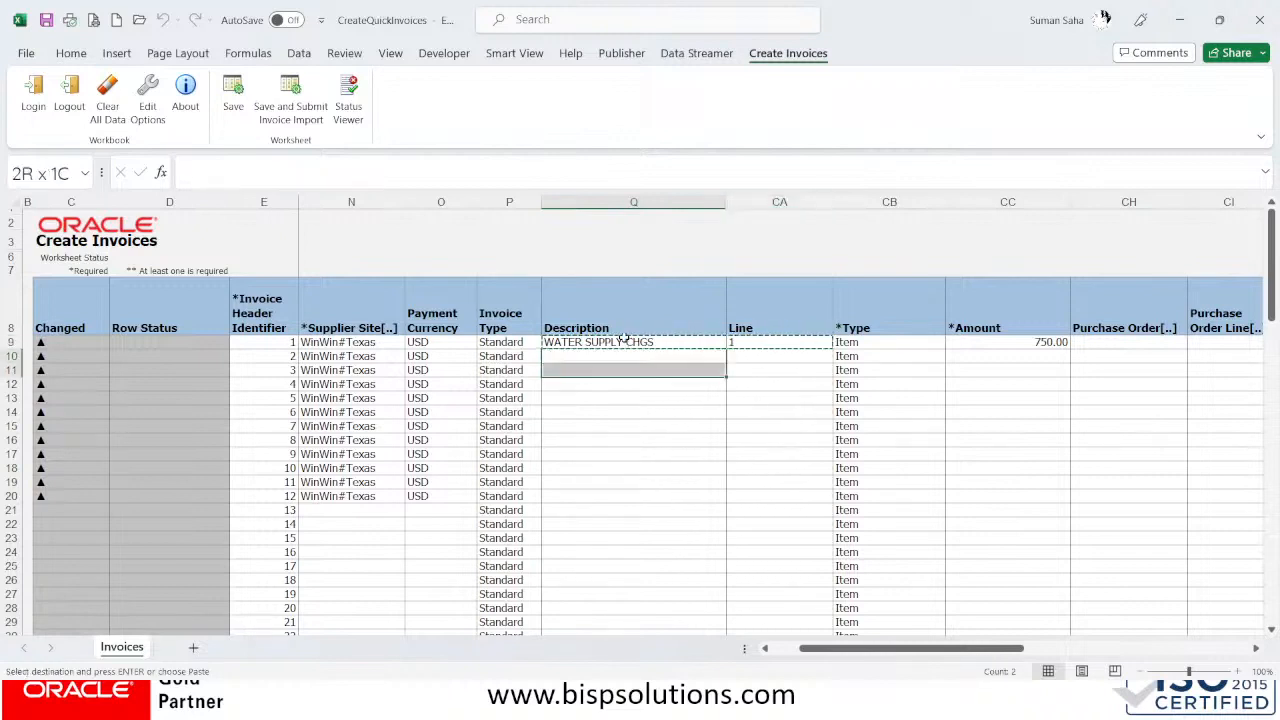
{"action": "key", "text": "shift+Down"}
{"action": "key", "text": "shift+Down"}
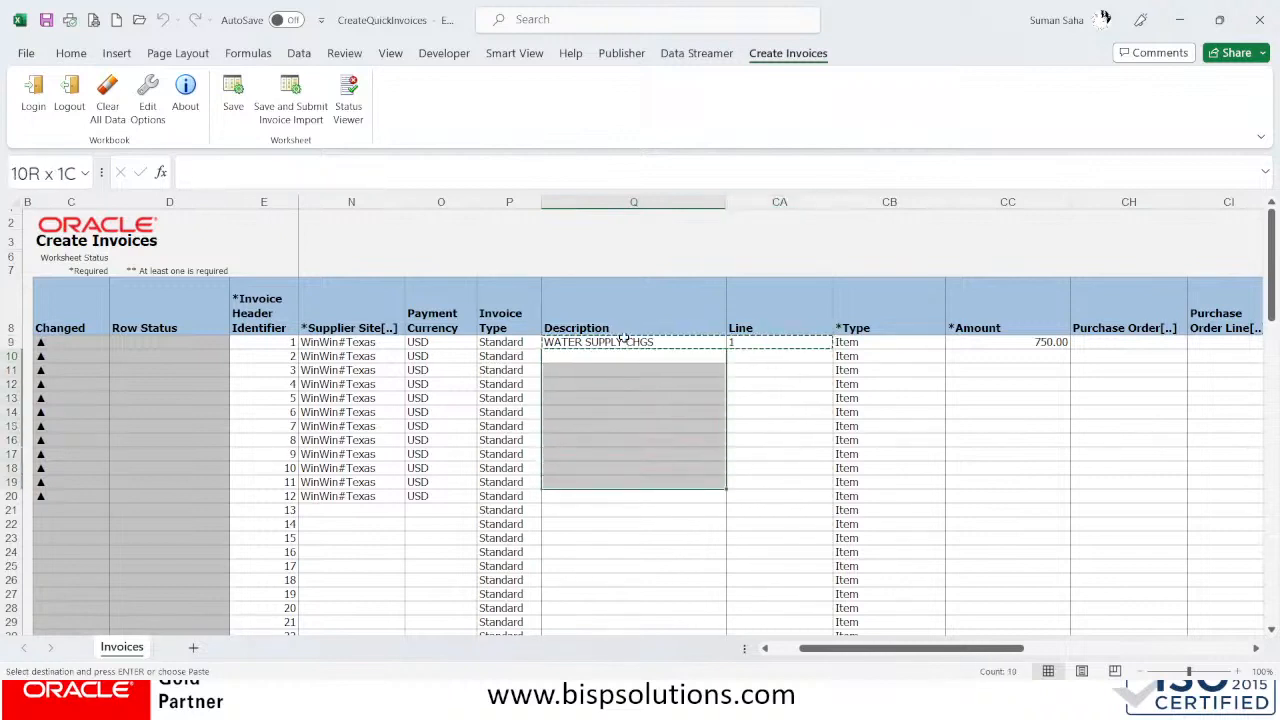
{"action": "key", "text": "Return"}
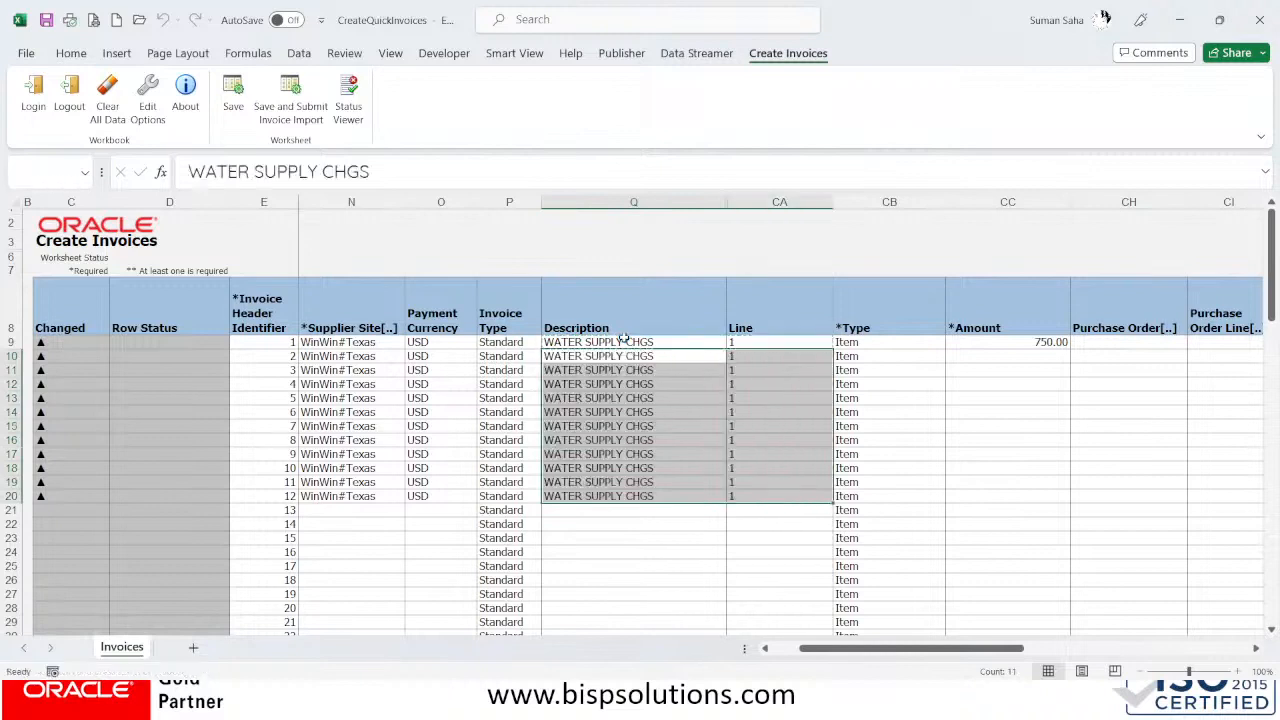
Copy the line Amount of 750 from invoice header 1 to headers 2 through 12.
{"action": "left_click", "coordinate": [1013, 340]}
{"action": "key", "text": "ctrl+c"}
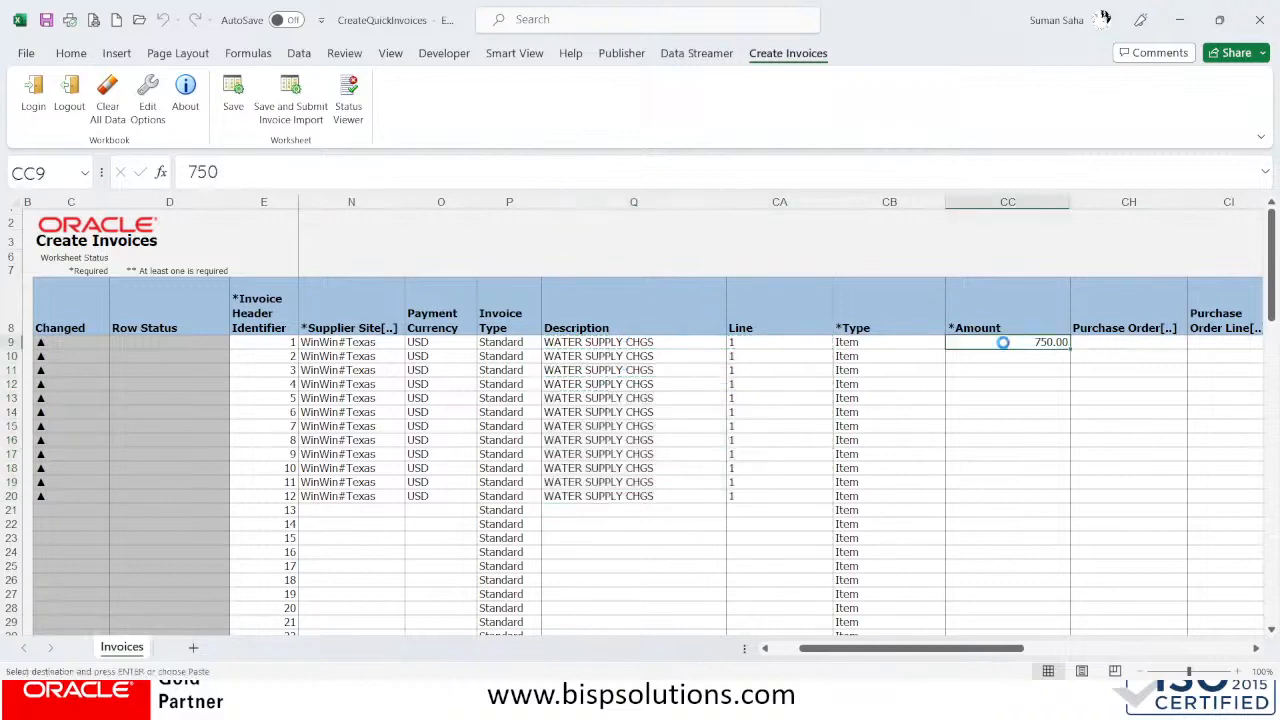
{"action": "left_click_drag", "start_coordinate": [1004, 356], "coordinate": [1004, 489]}
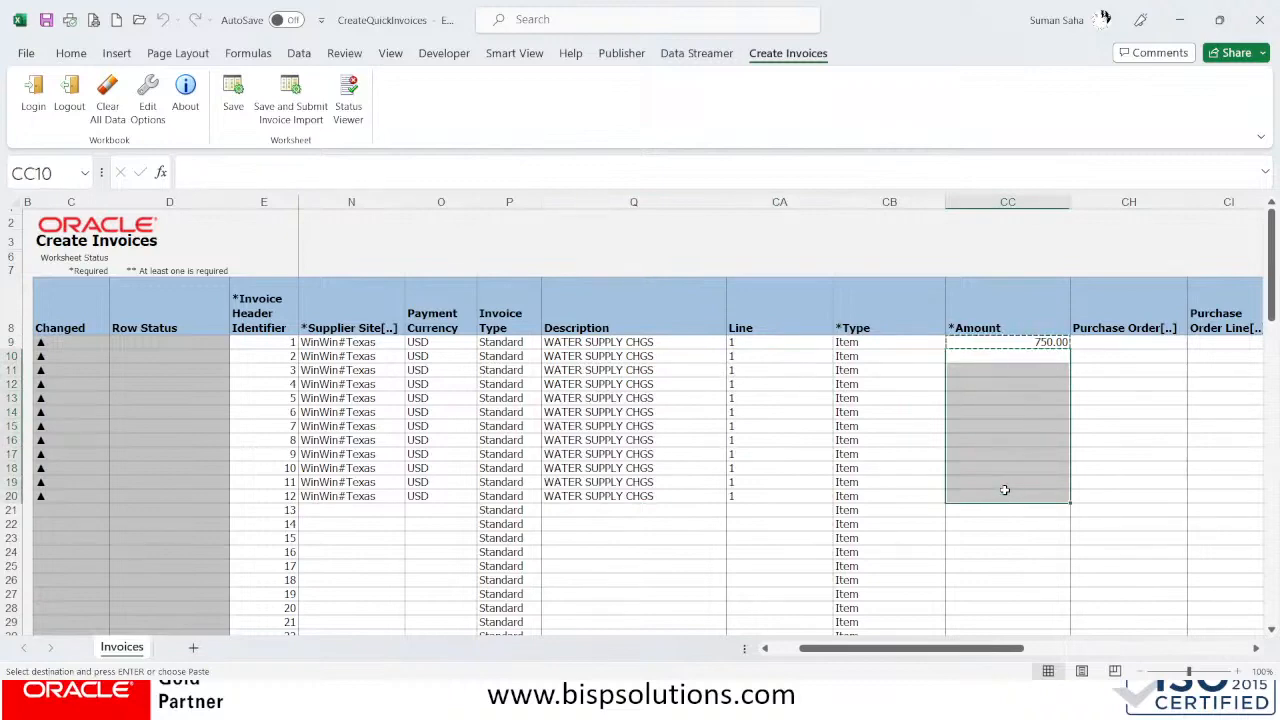
{"action": "key", "text": "ctrl+v"}
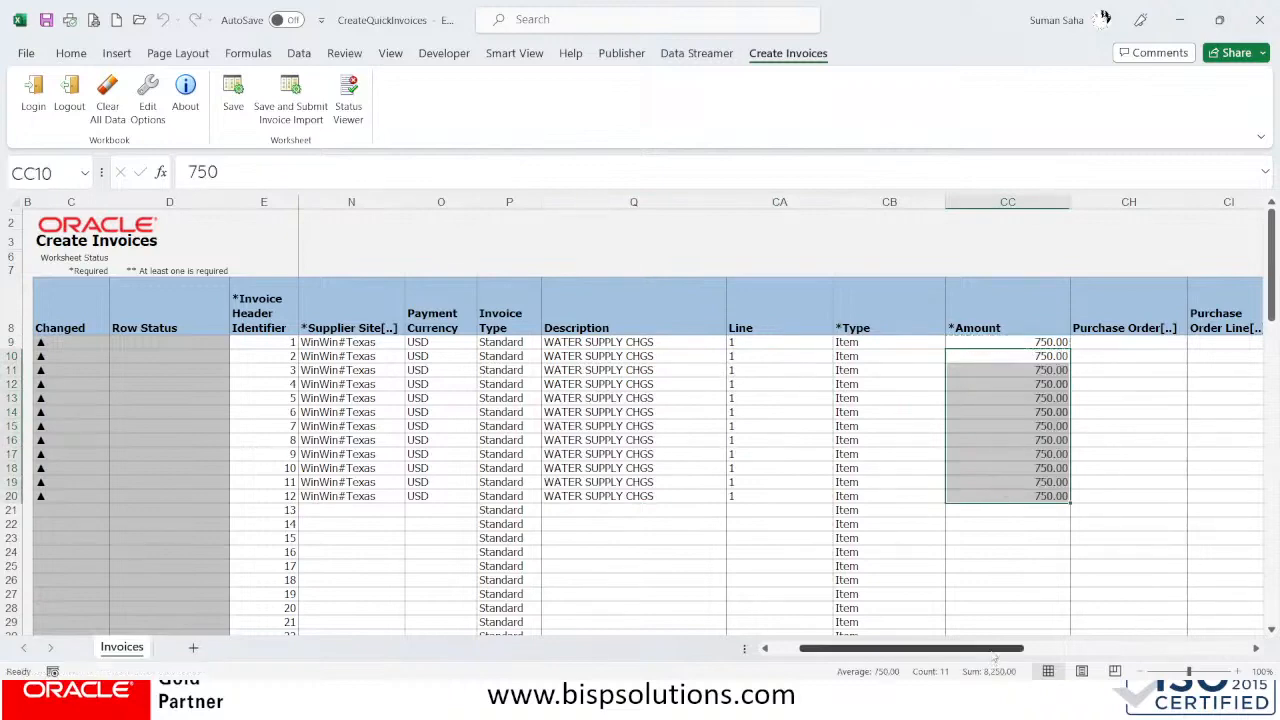
Copy the Distribution Combination of invoice header 1 to headers 2 through 12.
{"action": "left_click_drag", "start_coordinate": [995, 652], "coordinate": [1042, 652]}
{"action": "left_click", "coordinate": [908, 344]}
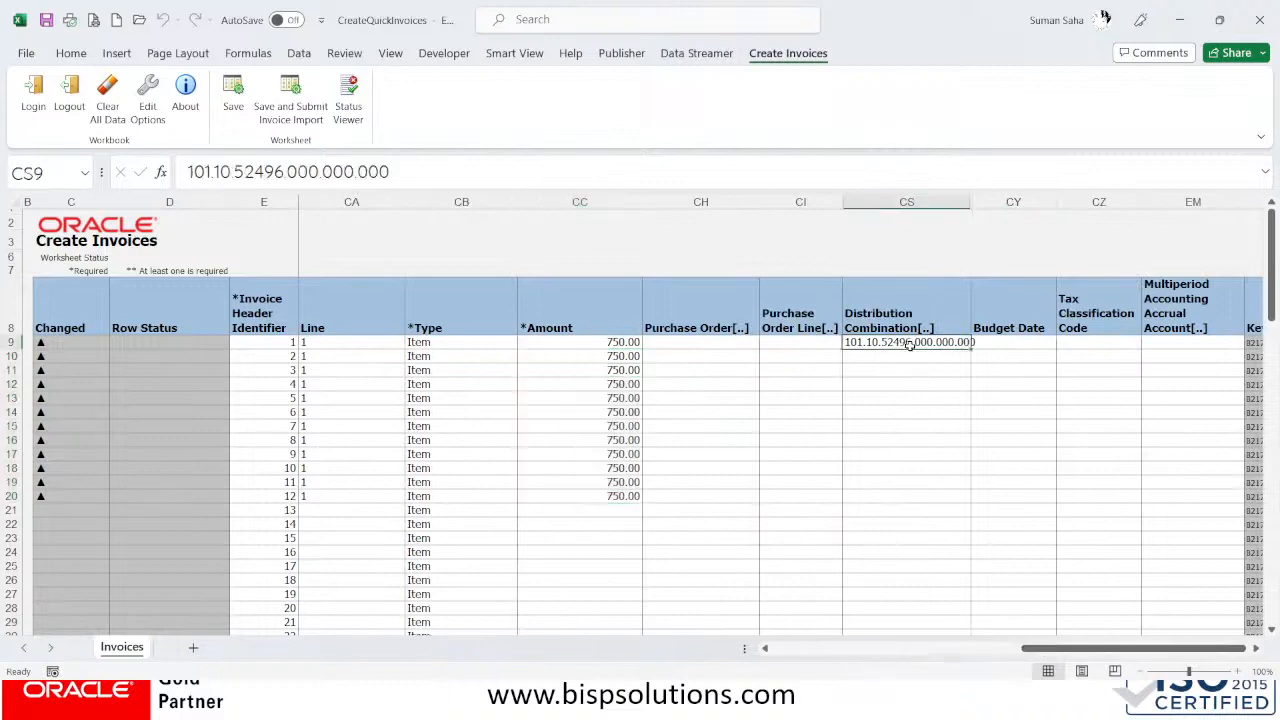
{"action": "key", "text": "ctrl+c"}
{"action": "left_click_drag", "start_coordinate": [898, 358], "coordinate": [913, 500]}
{"action": "key", "text": "Return"}
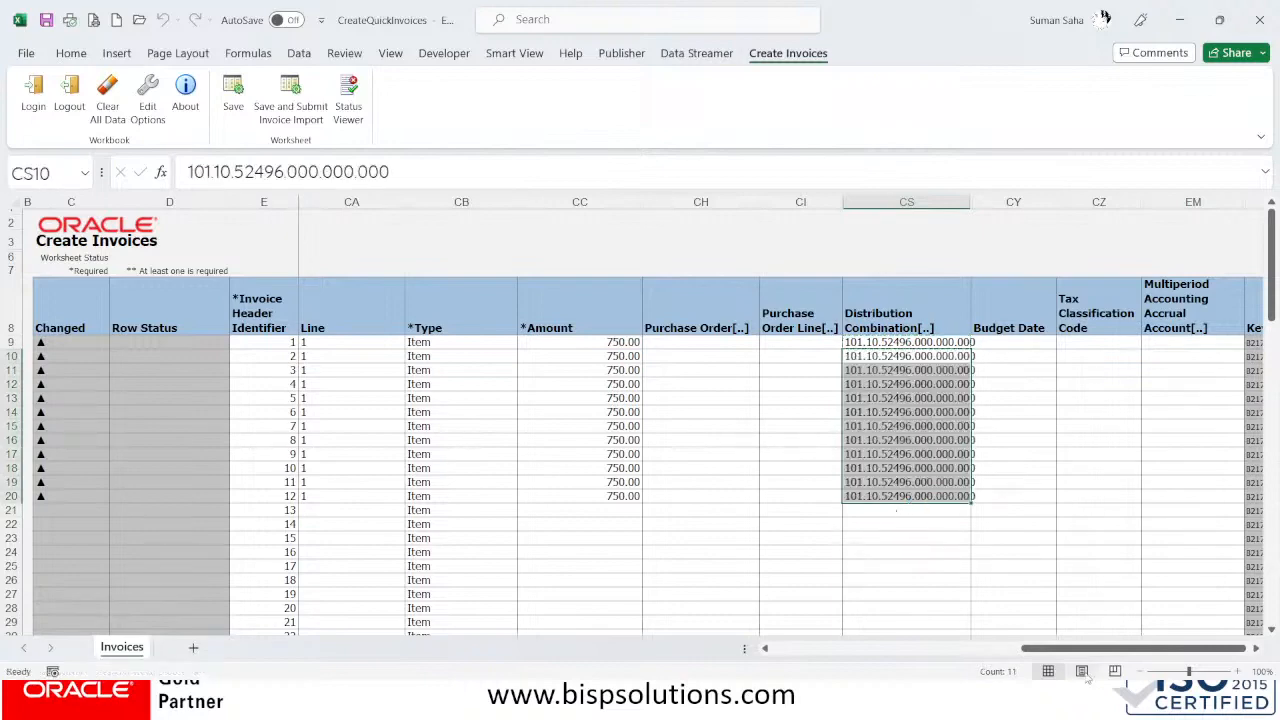
Save and submit the invoice rows for import, keeping the option to continue uploading subsequent rows on failure.
{"action": "left_click_drag", "start_coordinate": [1078, 650], "coordinate": [746, 658]}
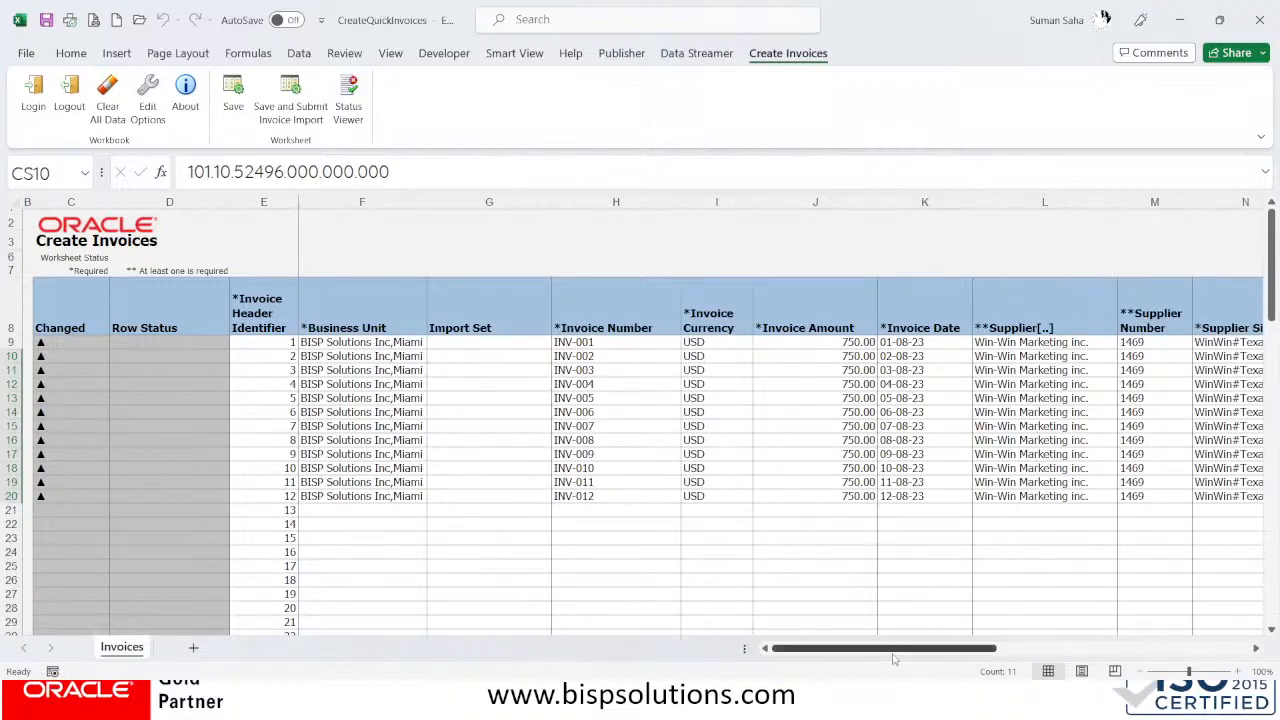
{"action": "mouse_move", "coordinate": [894, 652]}
{"action": "left_mouse_down"}
{"action": "mouse_move", "coordinate": [1163, 650]}
{"action": "mouse_move", "coordinate": [910, 650]}
{"action": "left_mouse_up"}
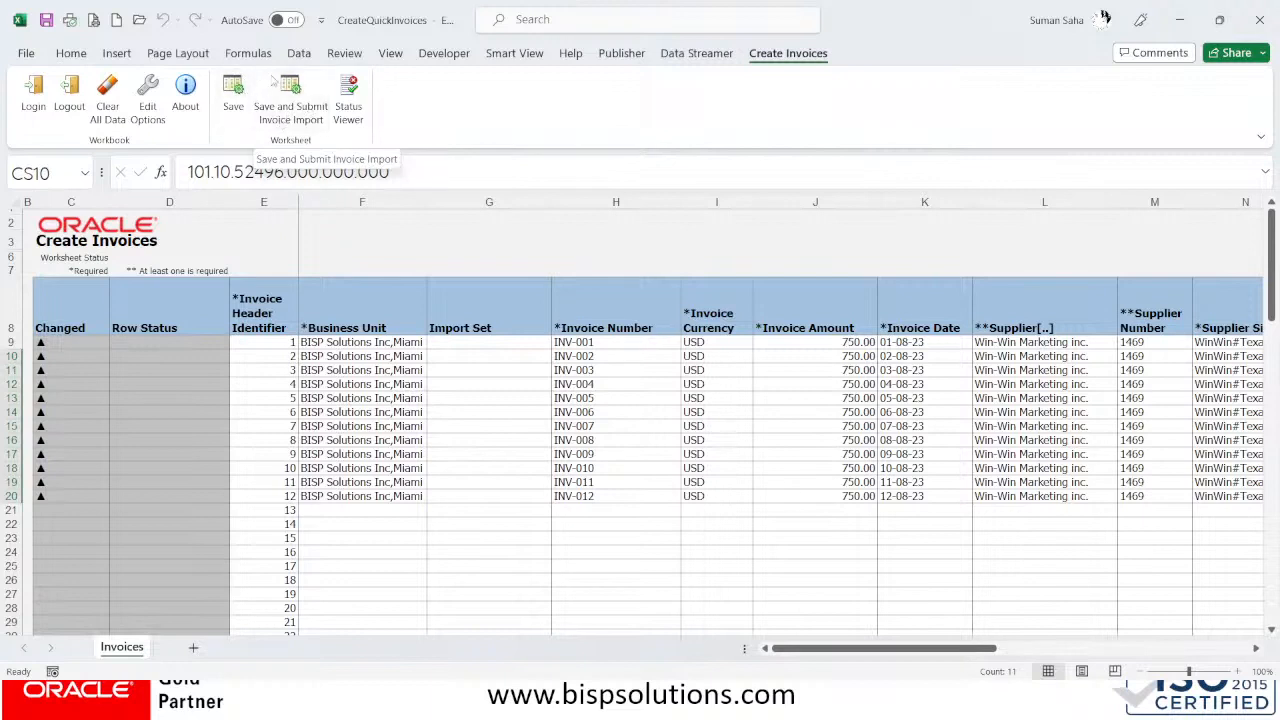
{"action": "left_click", "coordinate": [284, 115]}
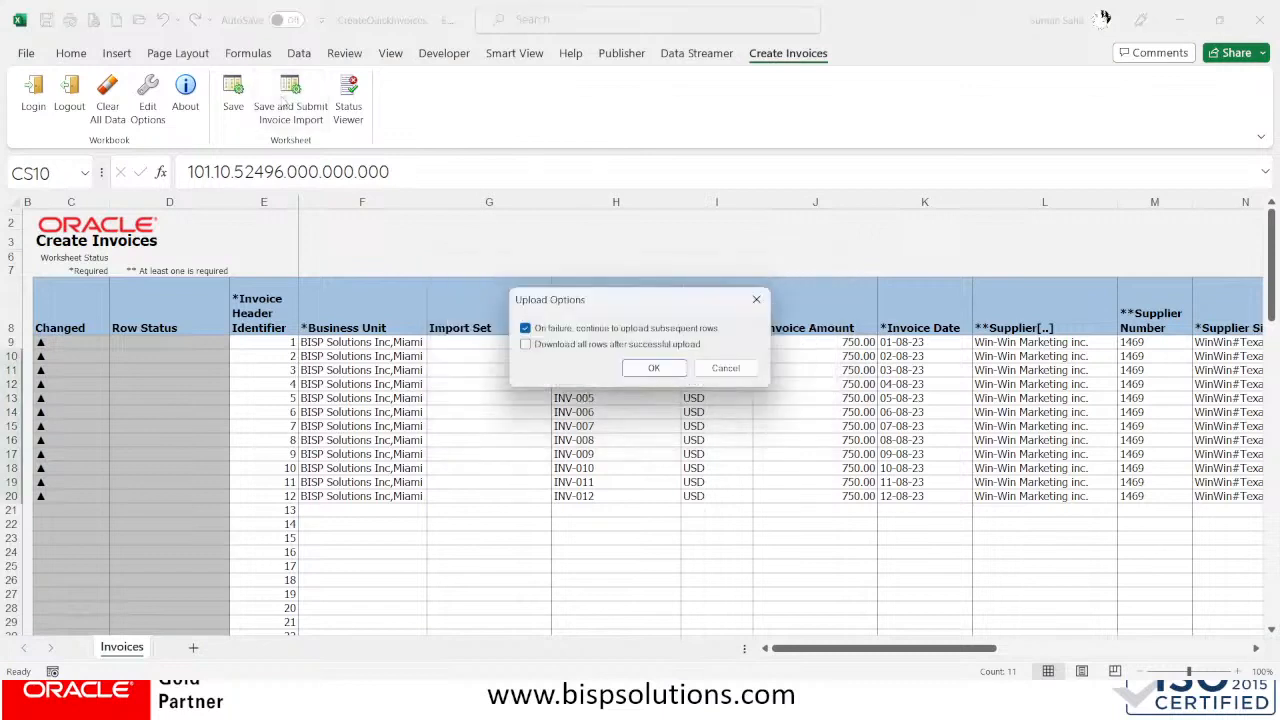
{"action": "left_click", "coordinate": [654, 368]}
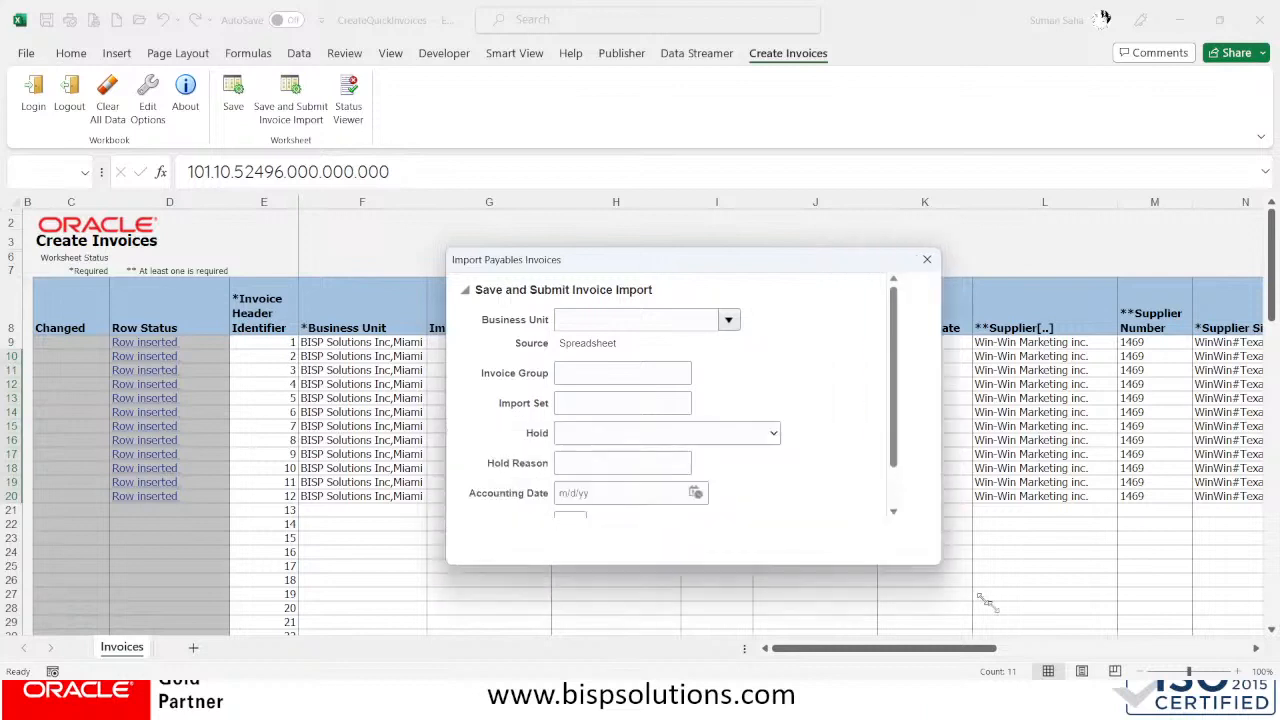
Submit the Import Payables Invoices request with Business Unit BISP Solutions Inc,Miami.
{"action": "left_click", "coordinate": [660, 322]}
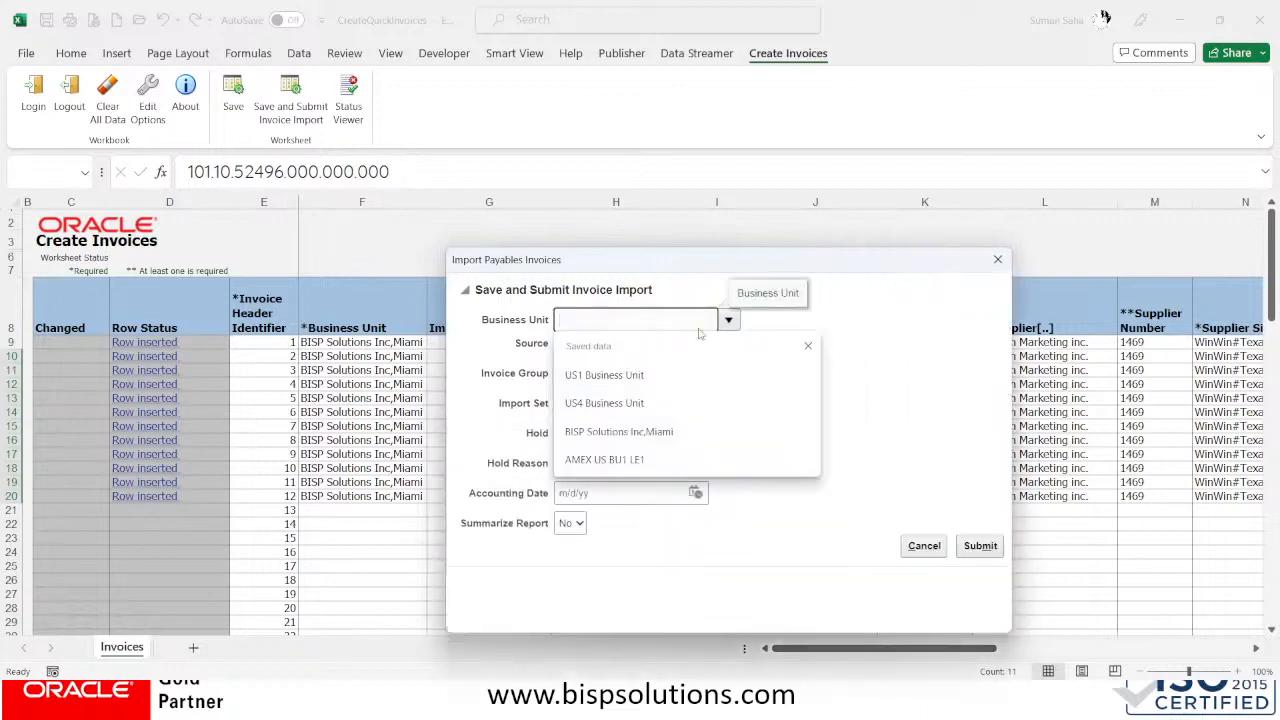
{"action": "left_click", "coordinate": [728, 319]}
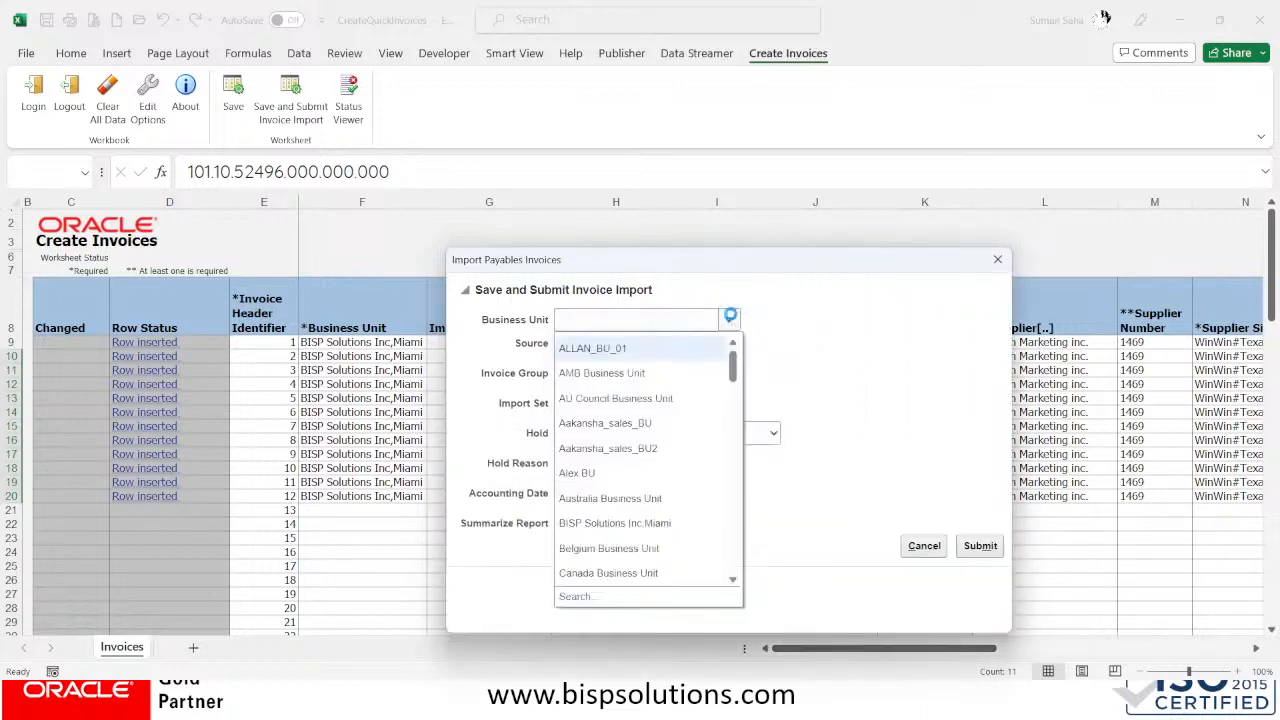
{"action": "left_click", "coordinate": [612, 524]}
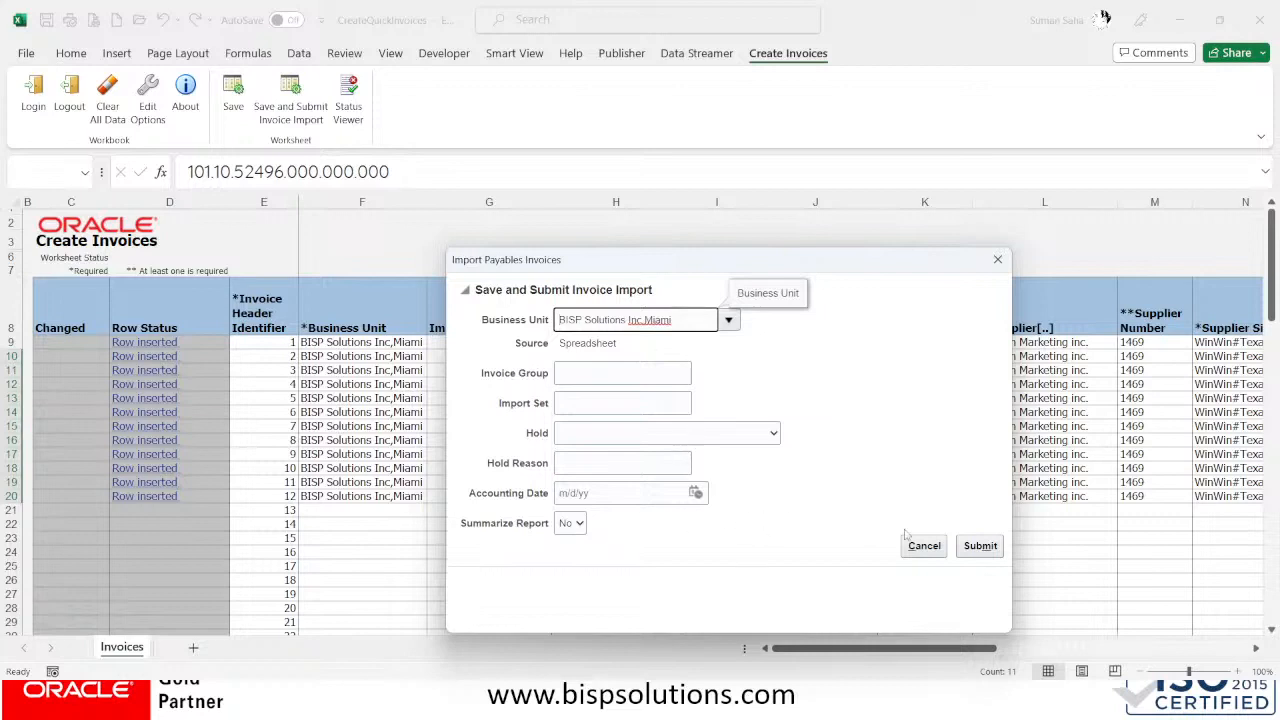
{"action": "left_click", "coordinate": [981, 547]}
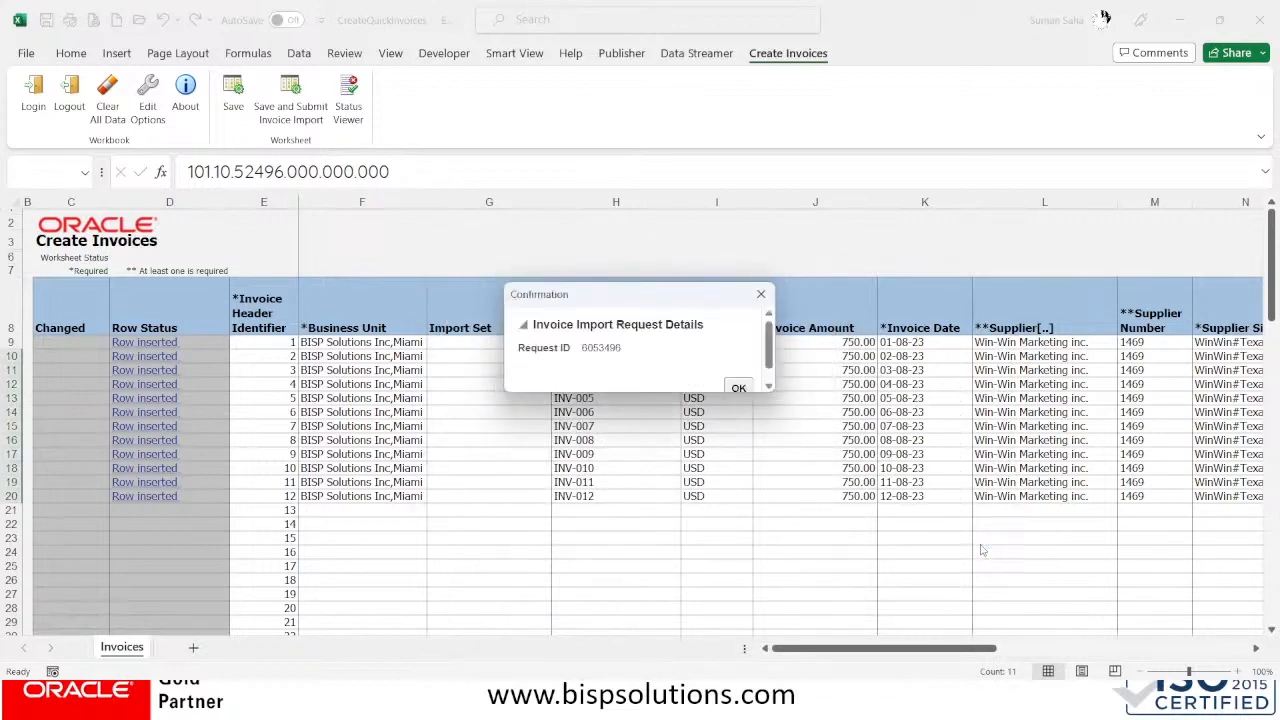
Copy the Request ID from the invoice import confirmation and close the message.
{"action": "mouse_move", "coordinate": [628, 352]}
{"action": "left_mouse_down"}
{"action": "mouse_move", "coordinate": [578, 352]}
{"action": "mouse_move", "coordinate": [619, 345]}
{"action": "left_mouse_up"}
{"action": "left_click", "coordinate": [589, 345]}
{"action": "left_click", "coordinate": [738, 388]}
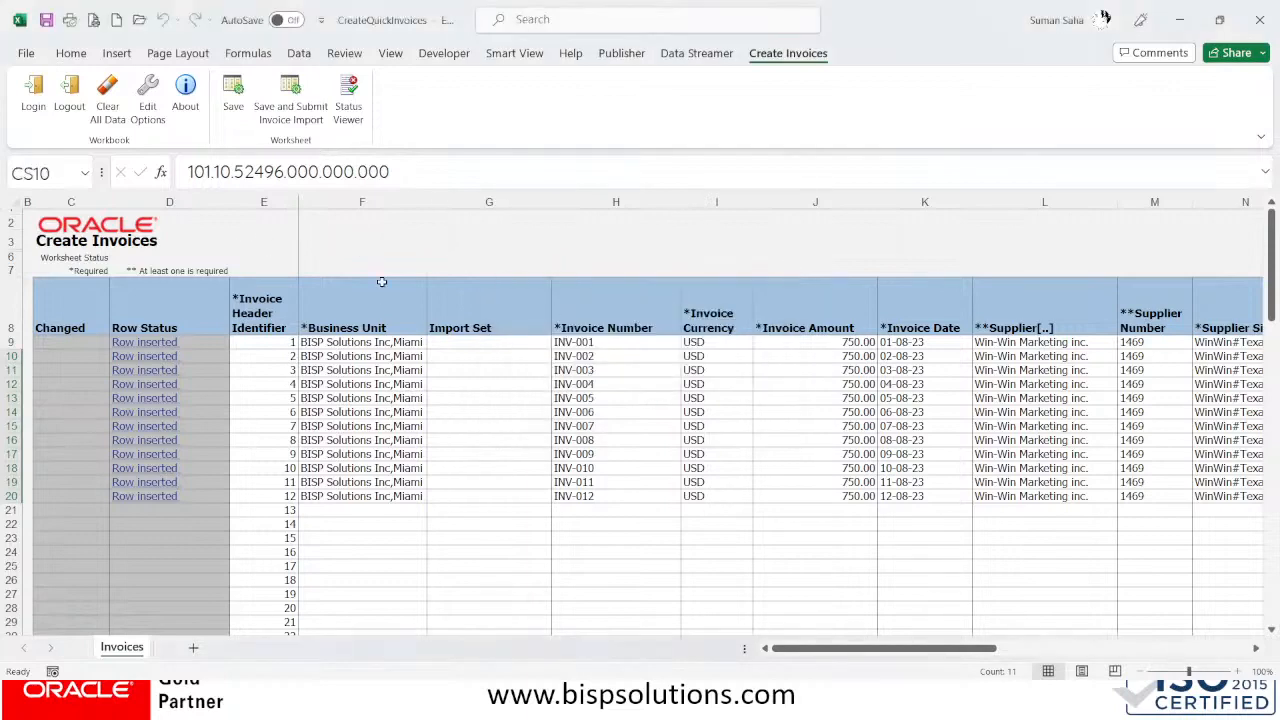
Switch to Oracle Fusion in the browser and open Scheduled Processes from the Tools group.
{"action": "key", "text": "alt+Tab"}
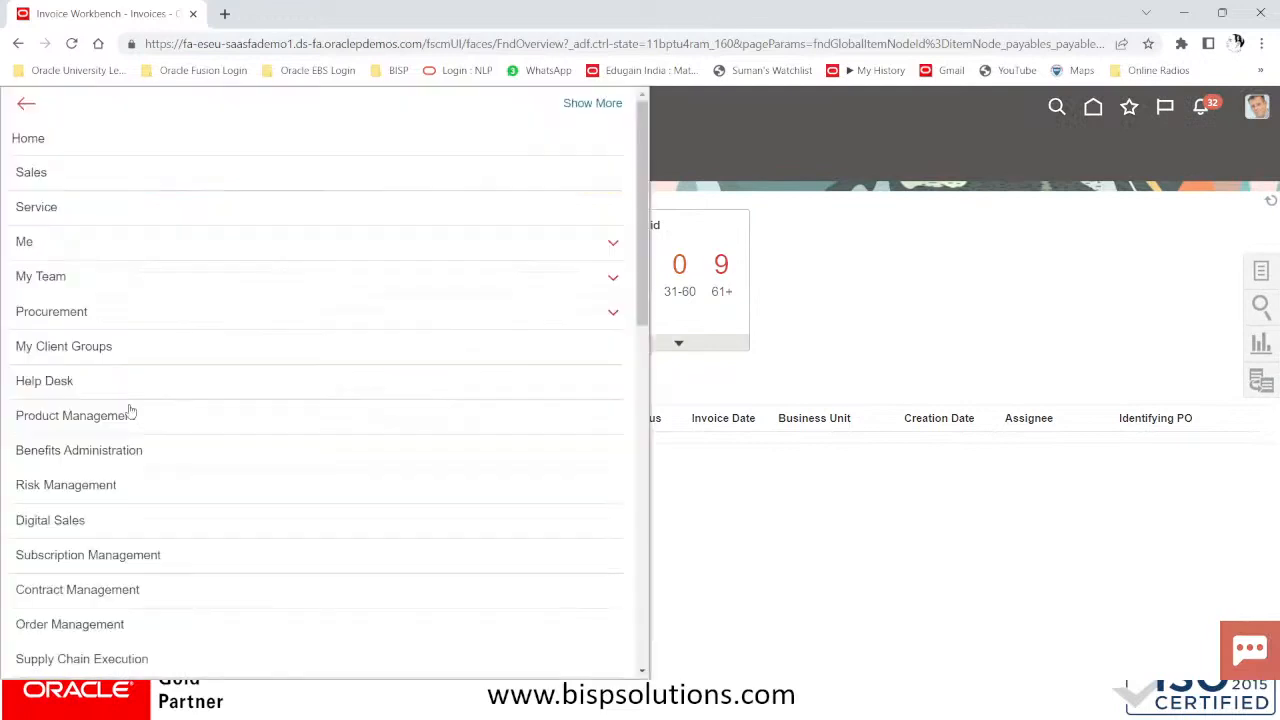
{"action": "scroll", "coordinate": [129, 411], "scroll_direction": "down", "scroll_amount": 5}
{"action": "scroll", "coordinate": [149, 412], "scroll_direction": "down", "scroll_amount": 4}
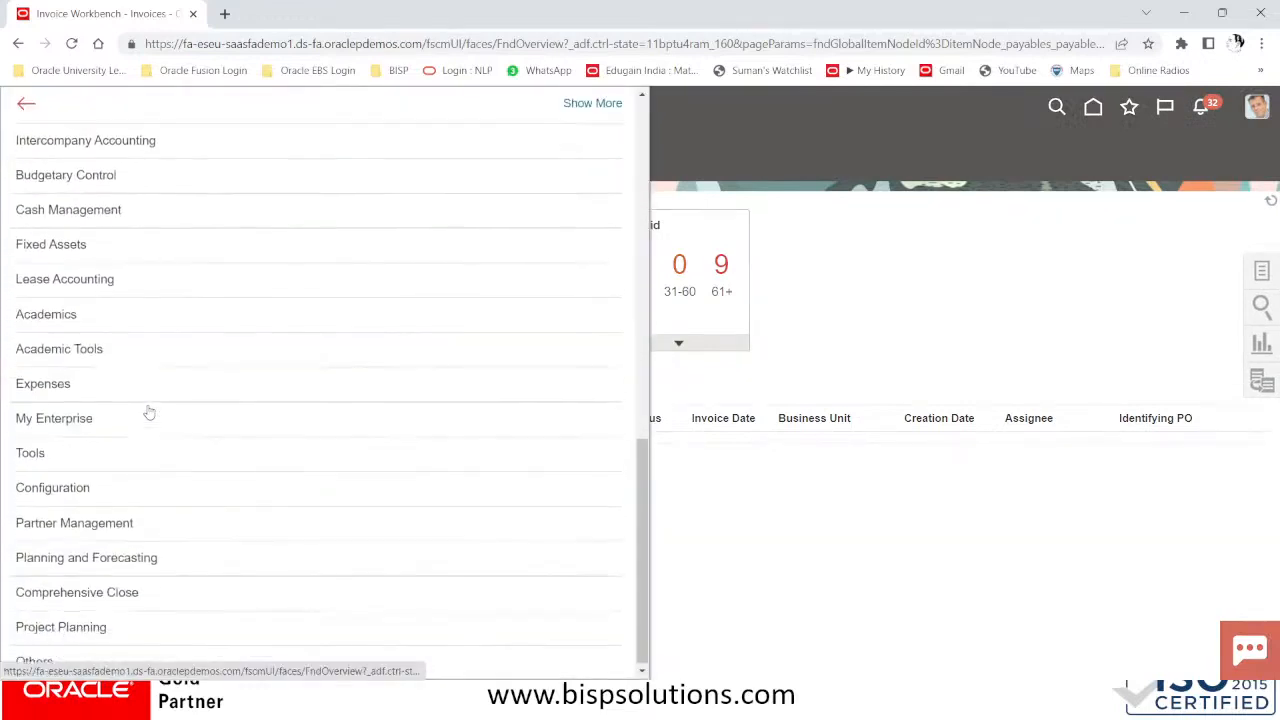
{"action": "left_click", "coordinate": [57, 451]}
{"action": "scroll", "coordinate": [510, 477], "scroll_direction": "down", "scroll_amount": 1}
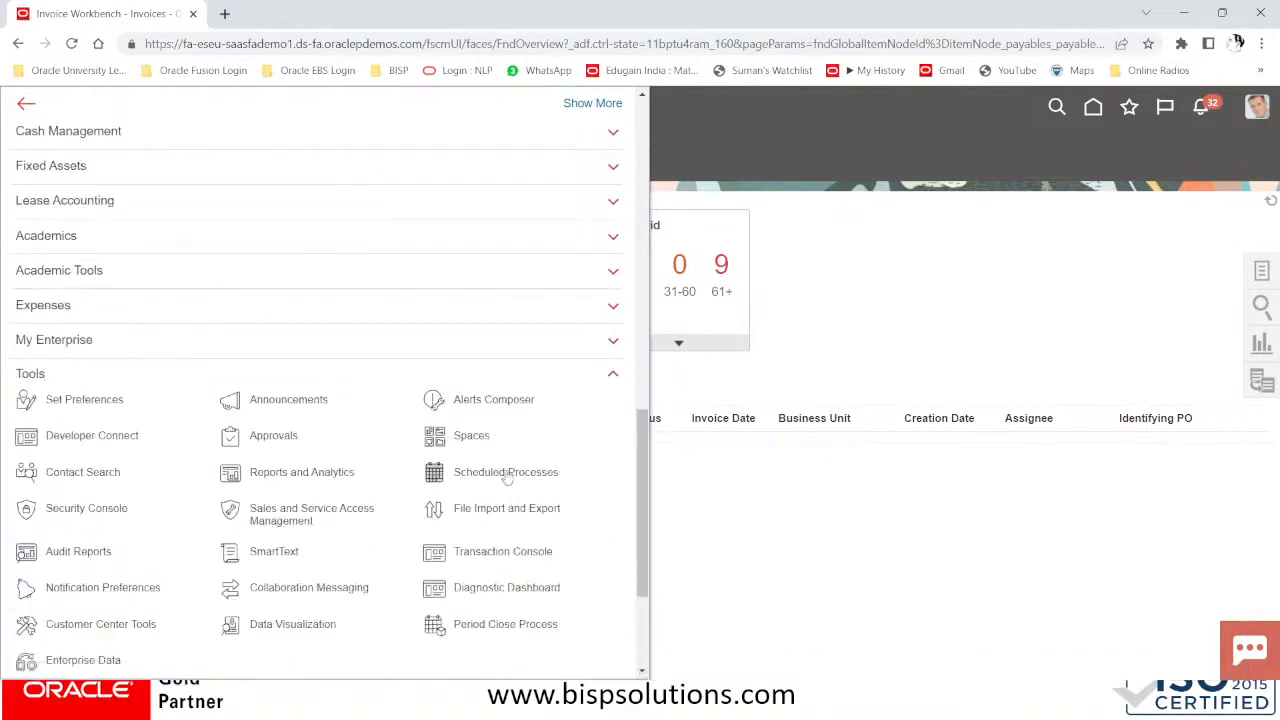
{"action": "left_click", "coordinate": [508, 475]}
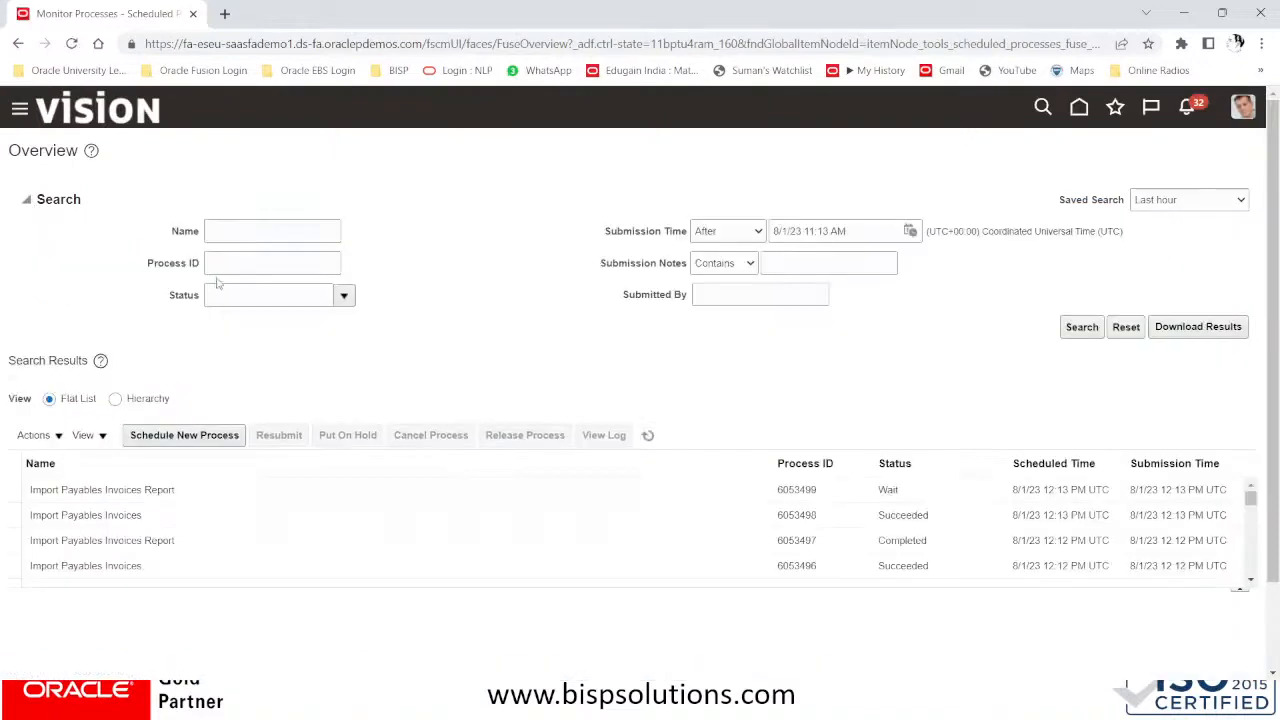
Search the scheduled processes for Process ID 6053496.
{"action": "left_click", "coordinate": [224, 265]}
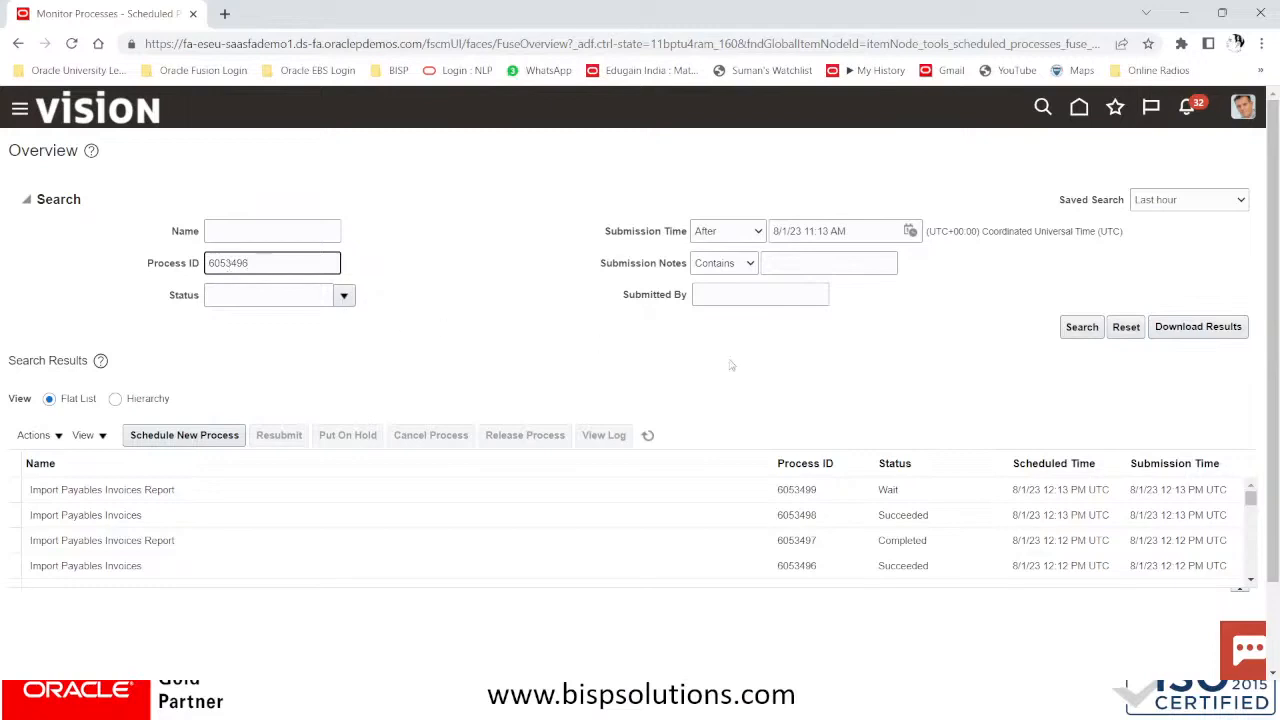
{"action": "left_click", "coordinate": [1088, 334]}
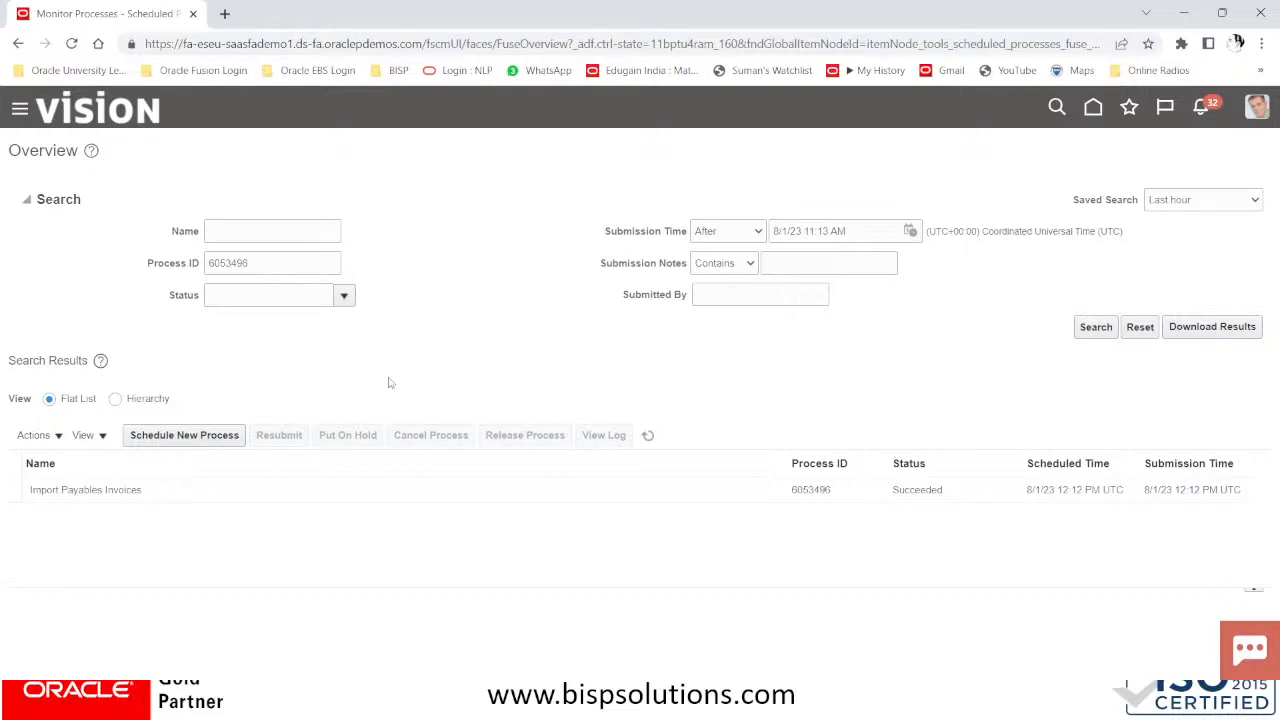
Open Manage Invoices from the tasks of the Payables Invoices work area.
{"action": "left_click", "coordinate": [19, 107]}
{"action": "scroll", "coordinate": [148, 444], "scroll_direction": "down", "scroll_amount": 1}
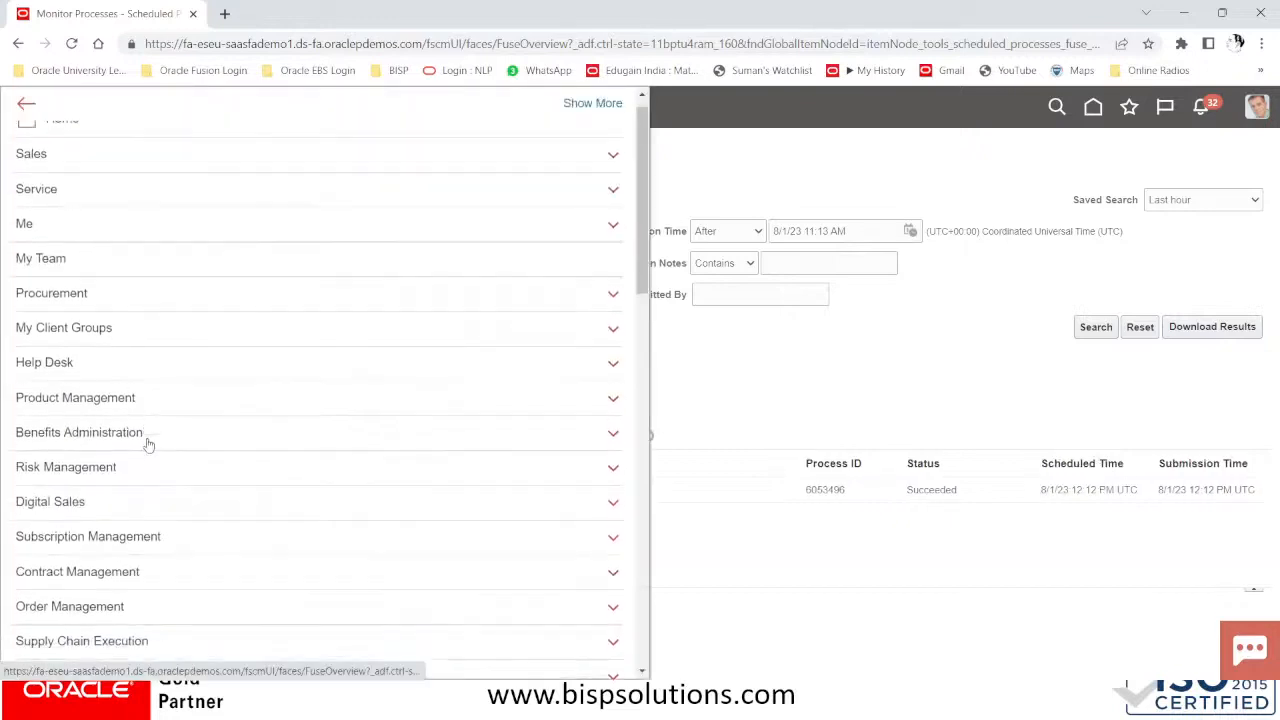
{"action": "scroll", "coordinate": [148, 444], "scroll_direction": "down", "scroll_amount": 3}
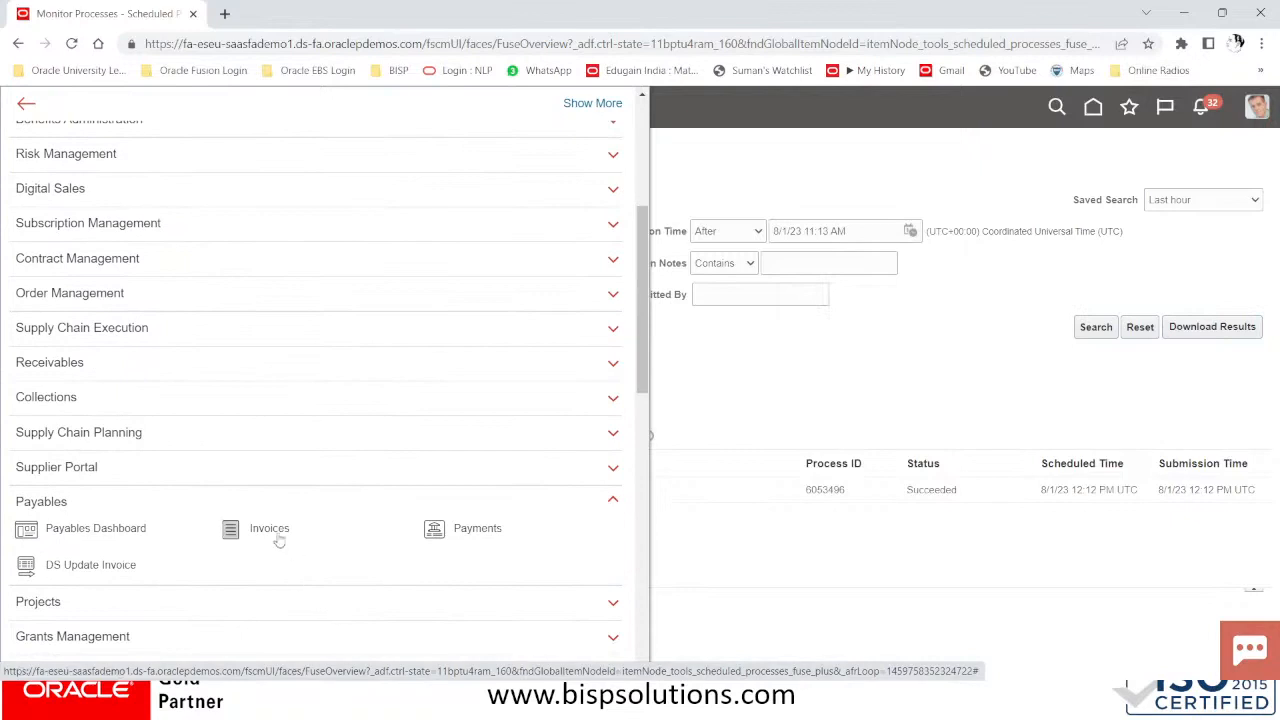
{"action": "left_click", "coordinate": [270, 530]}
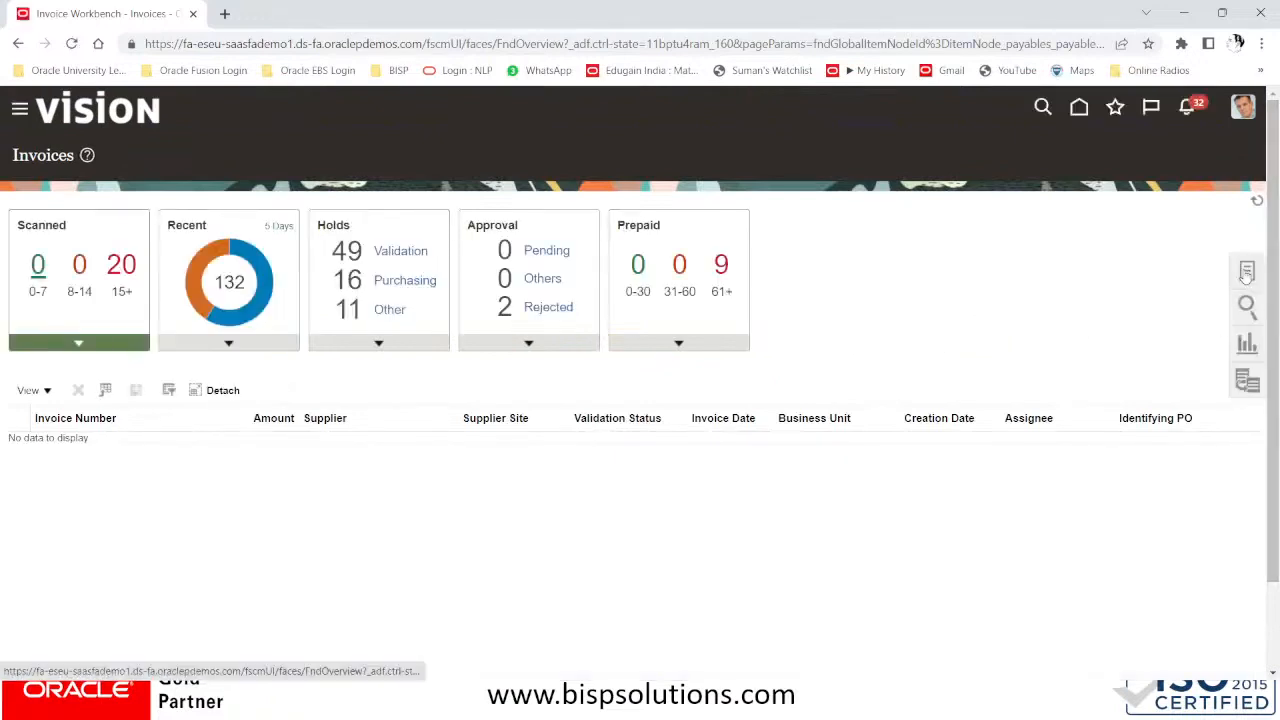
{"action": "left_click", "coordinate": [1247, 272]}
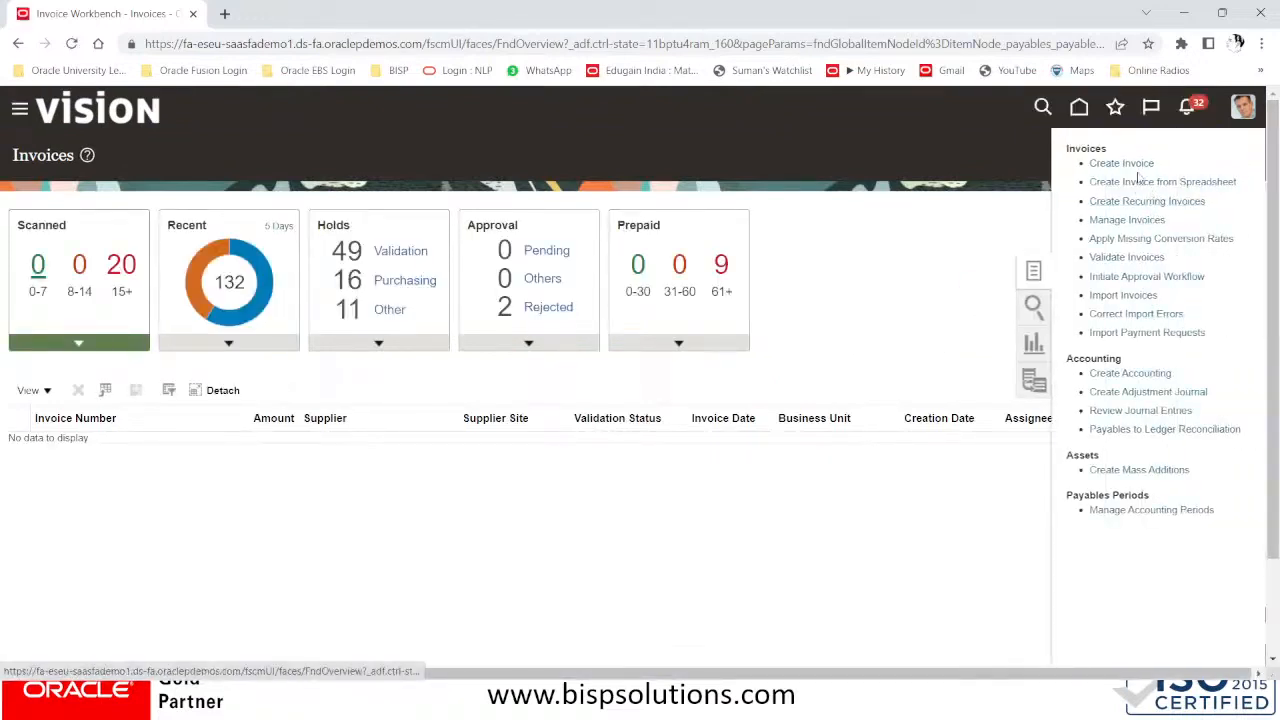
{"action": "left_click", "coordinate": [1107, 222]}
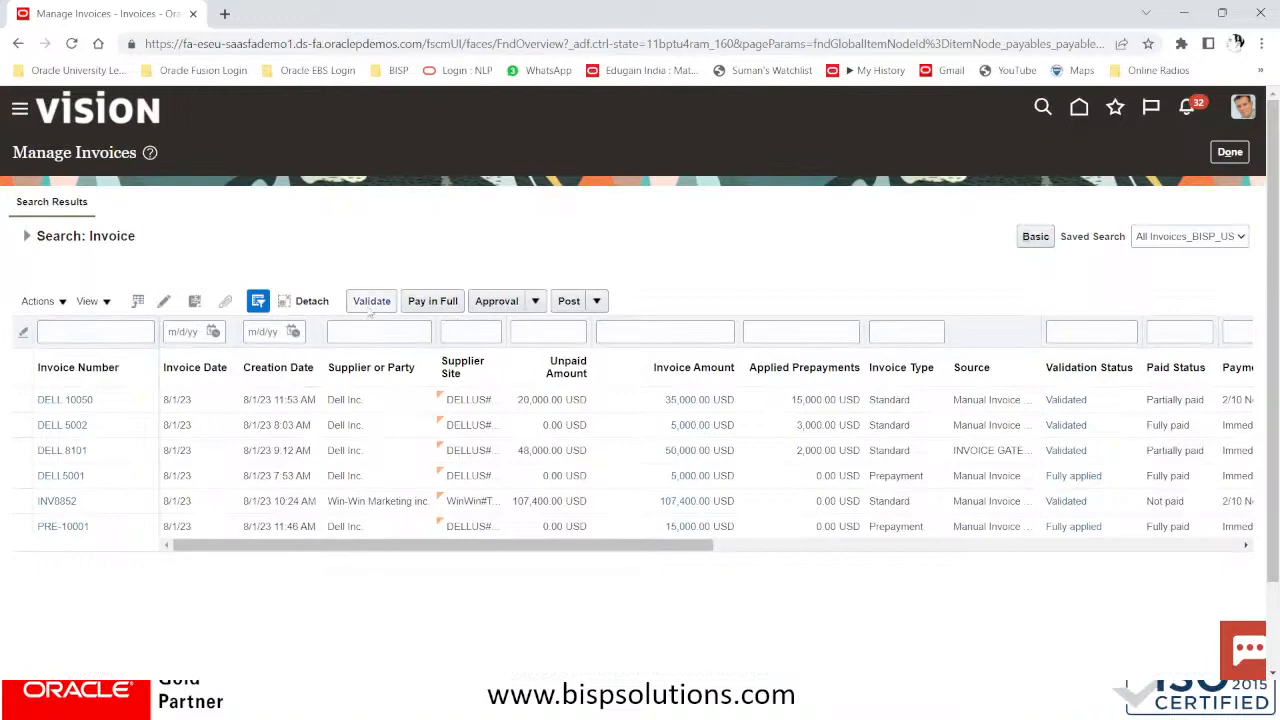
Search the invoices with Supplier Number set to Equals 1469, checking the number against the CreateQuickInvoices spreadsheet.
{"action": "left_click", "coordinate": [40, 243]}
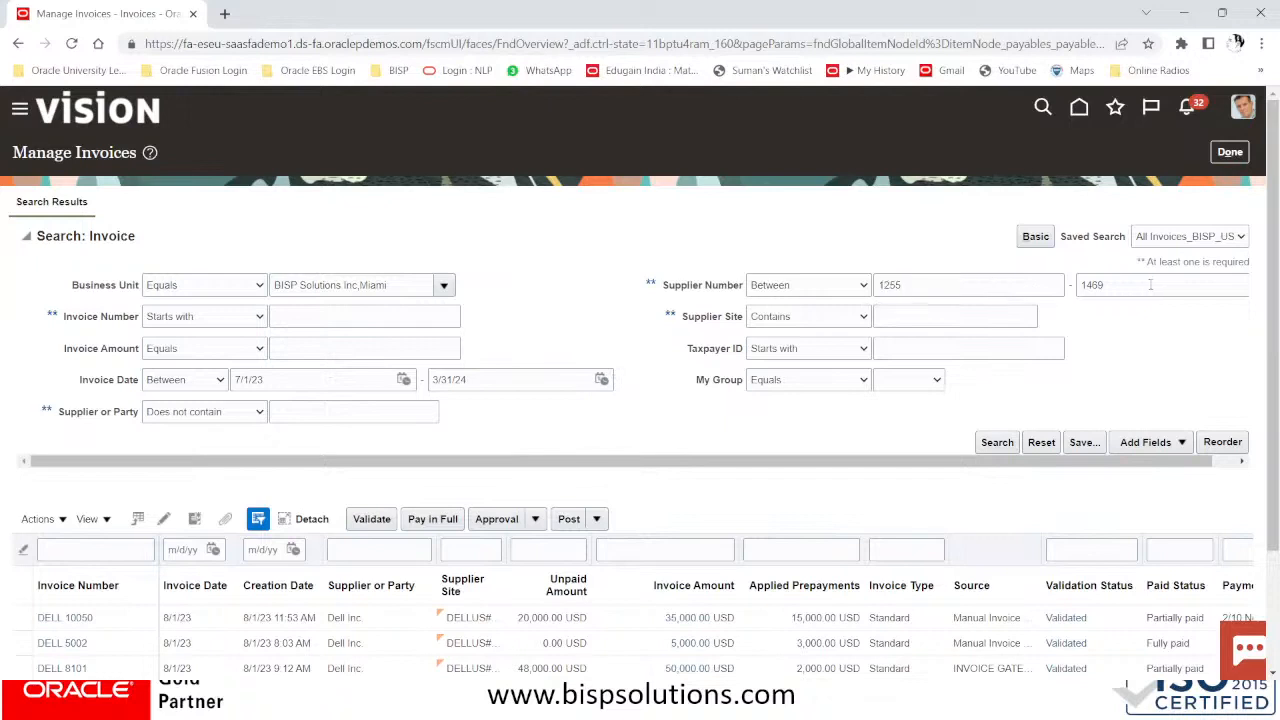
{"action": "double_click", "coordinate": [1000, 288]}
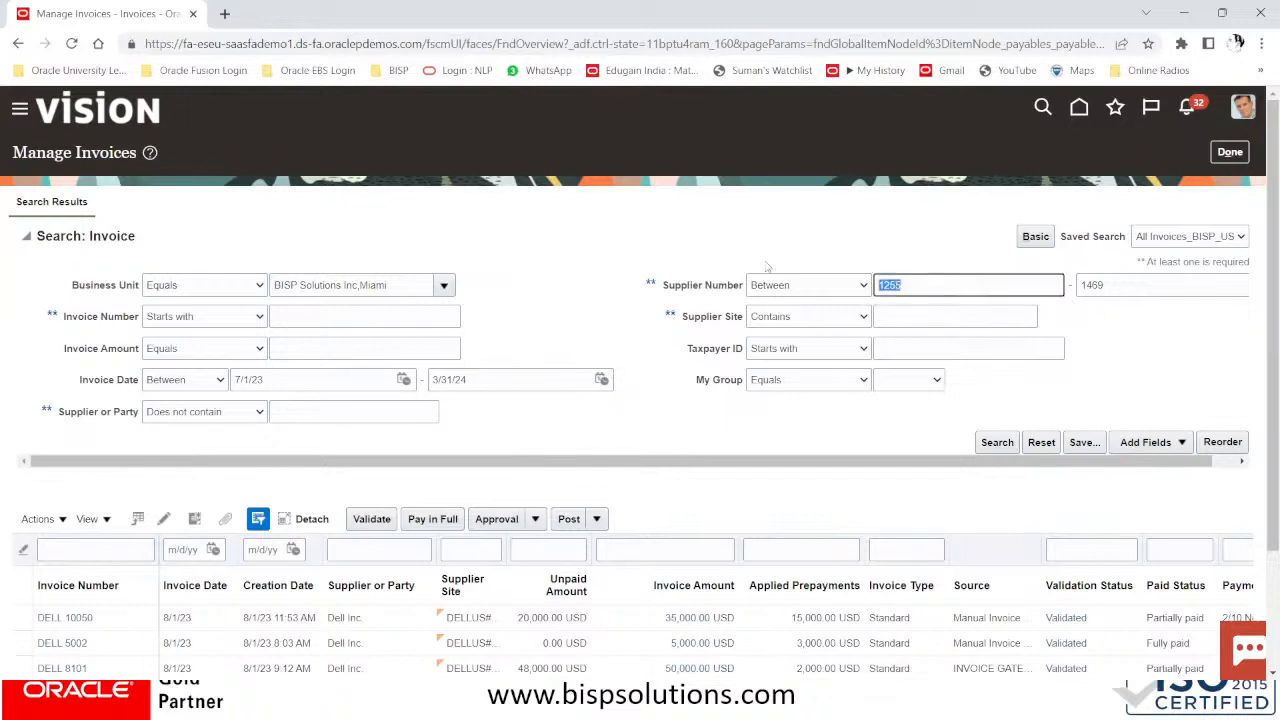
{"action": "left_click", "coordinate": [815, 285]}
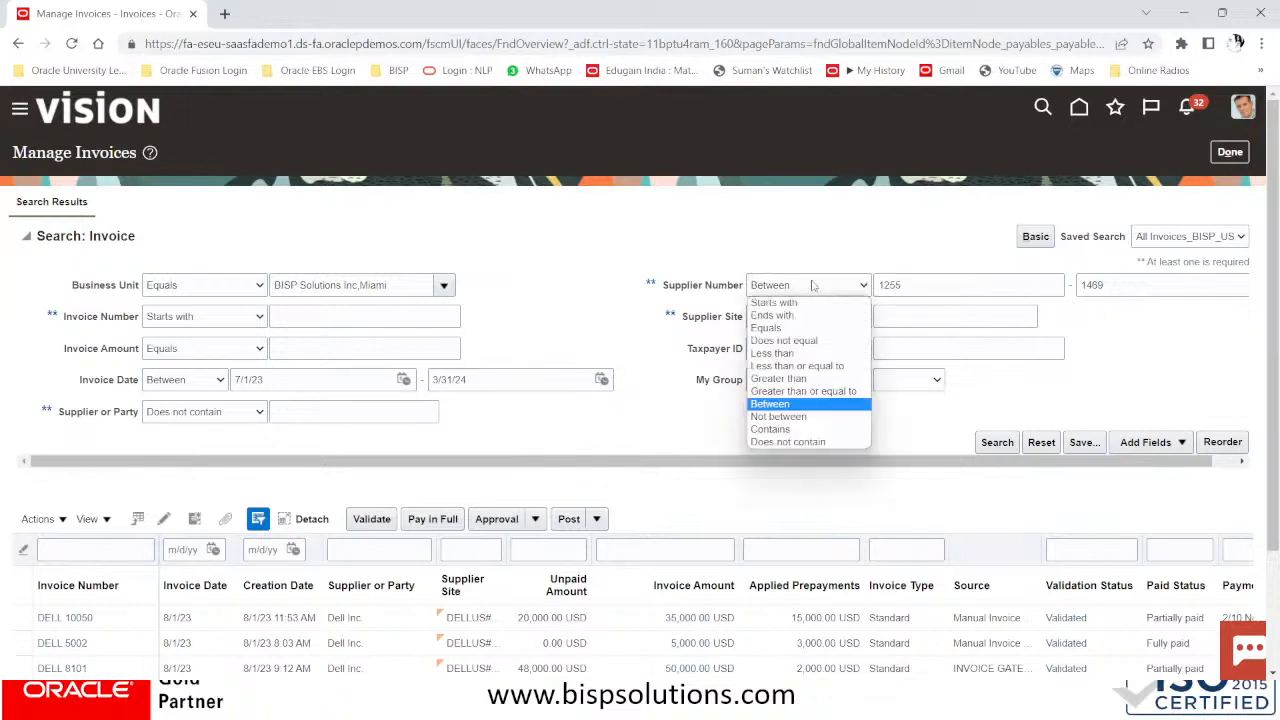
{"action": "left_click", "coordinate": [792, 330]}
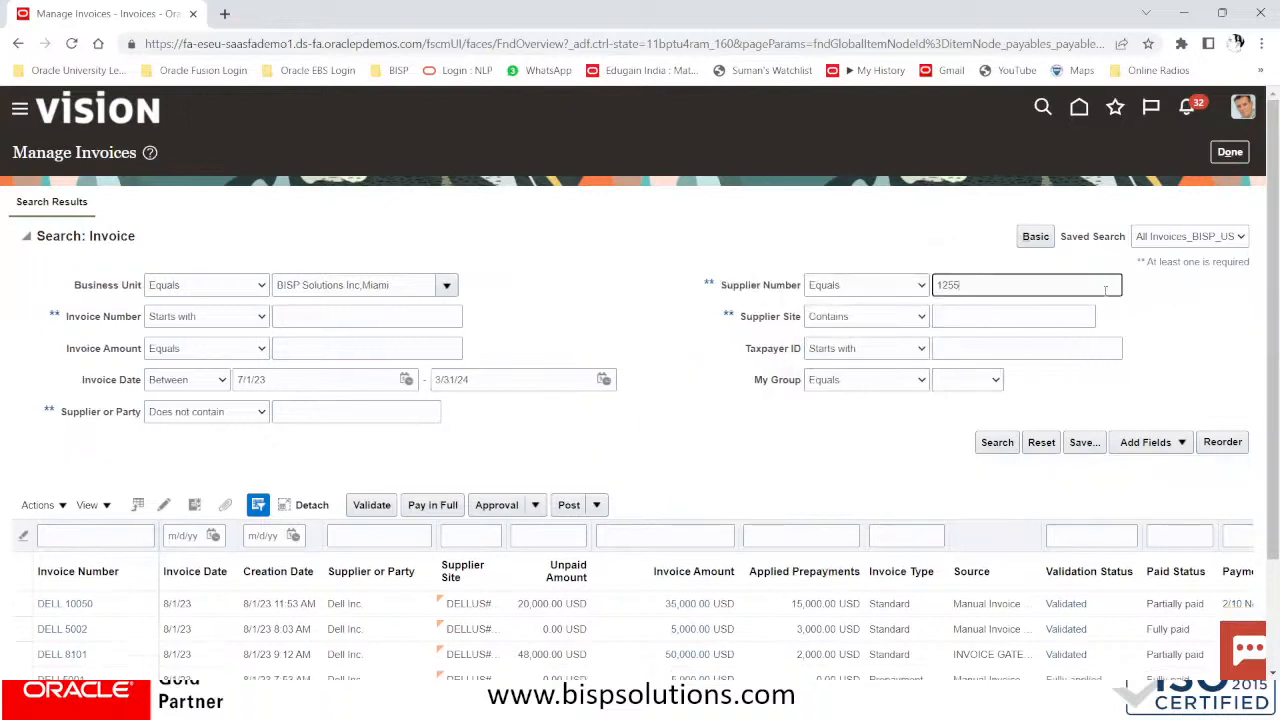
{"action": "left_click_drag", "start_coordinate": [1094, 290], "coordinate": [937, 286]}
{"action": "type", "text": "1469"}
{"action": "key", "text": "alt+Tab"}
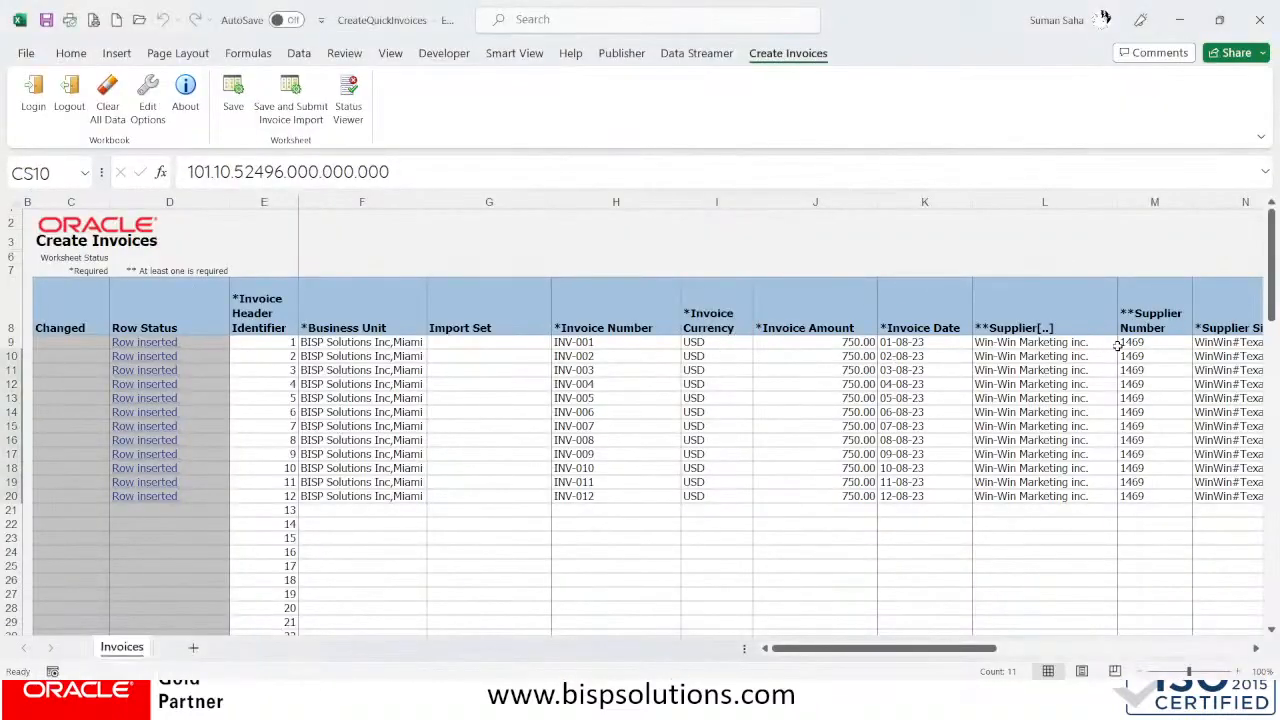
{"action": "key", "text": "alt+Tab"}
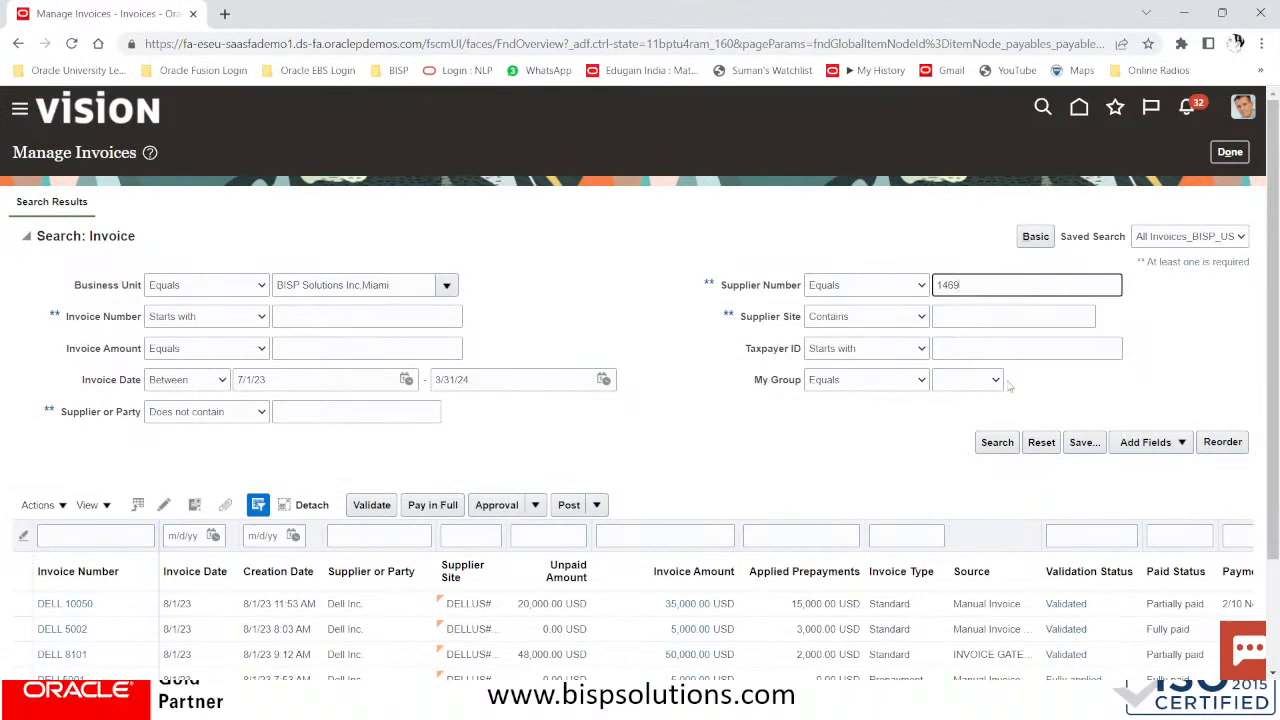
{"action": "left_click", "coordinate": [1010, 444]}
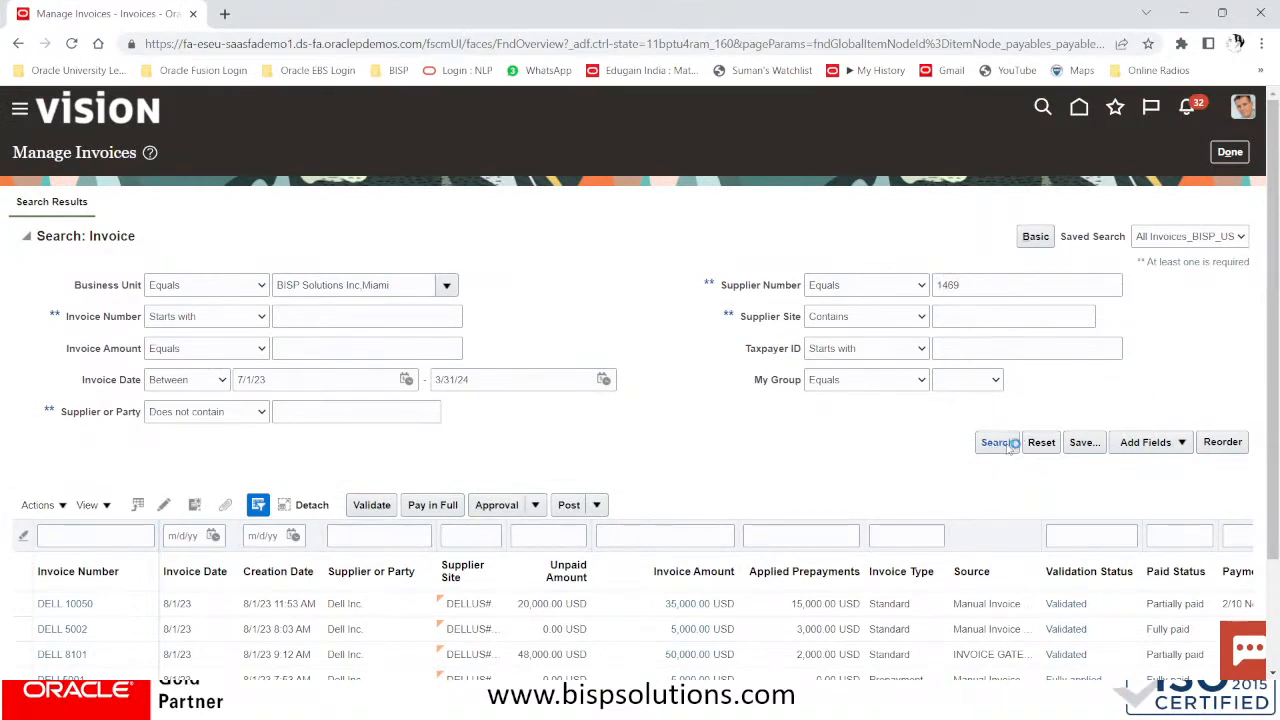
Reopen the invoice search criteria and set Invoice Date to Equals 8/1/23.
{"action": "left_click", "coordinate": [28, 236]}
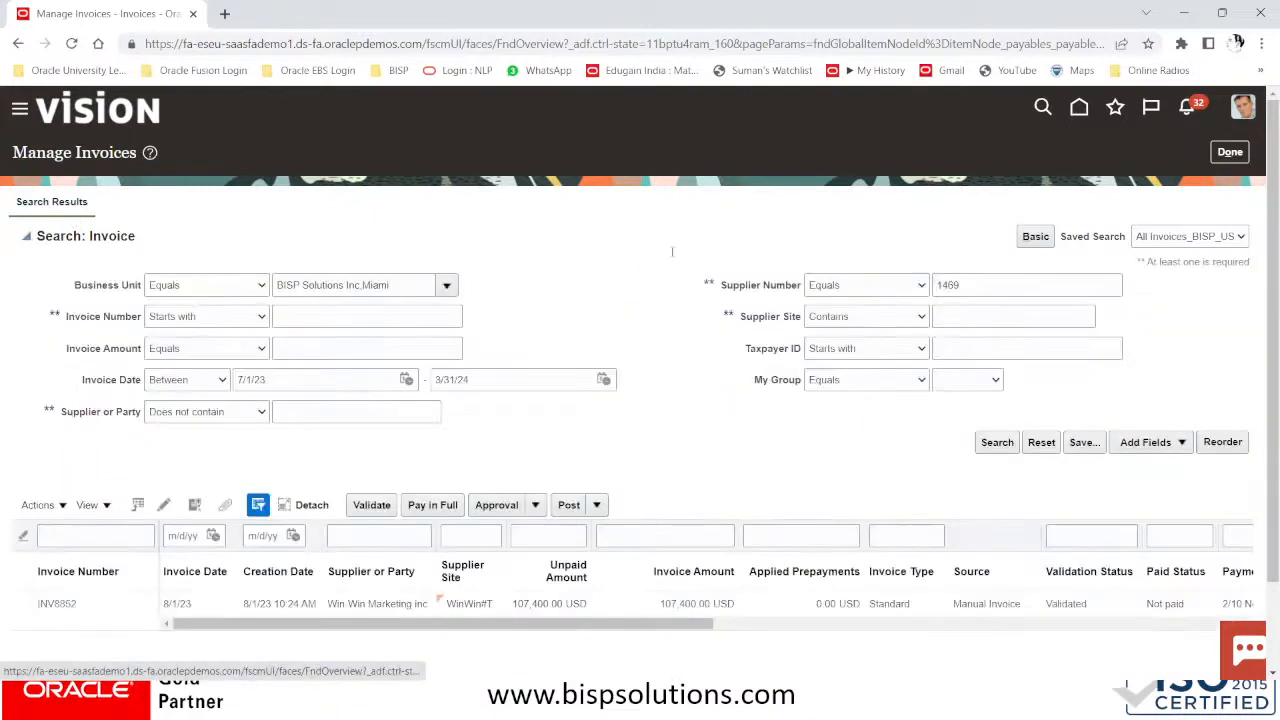
{"action": "left_click", "coordinate": [337, 415]}
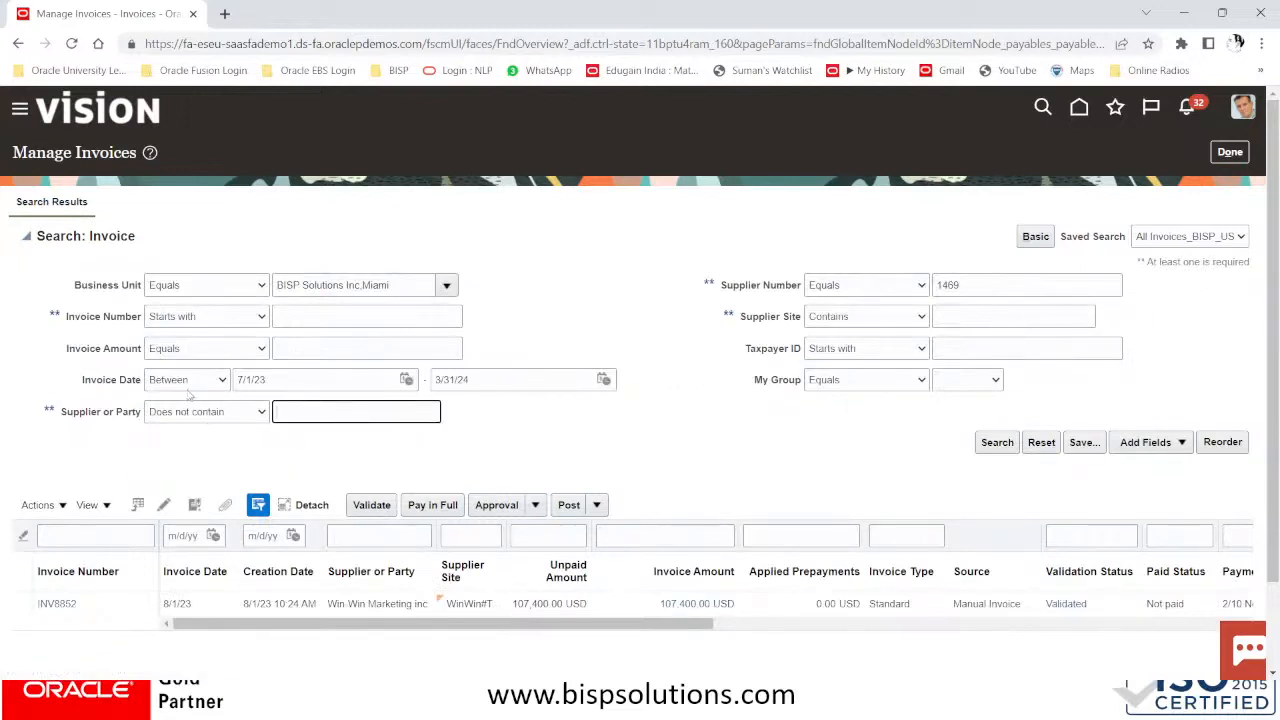
{"action": "left_click", "coordinate": [407, 382]}
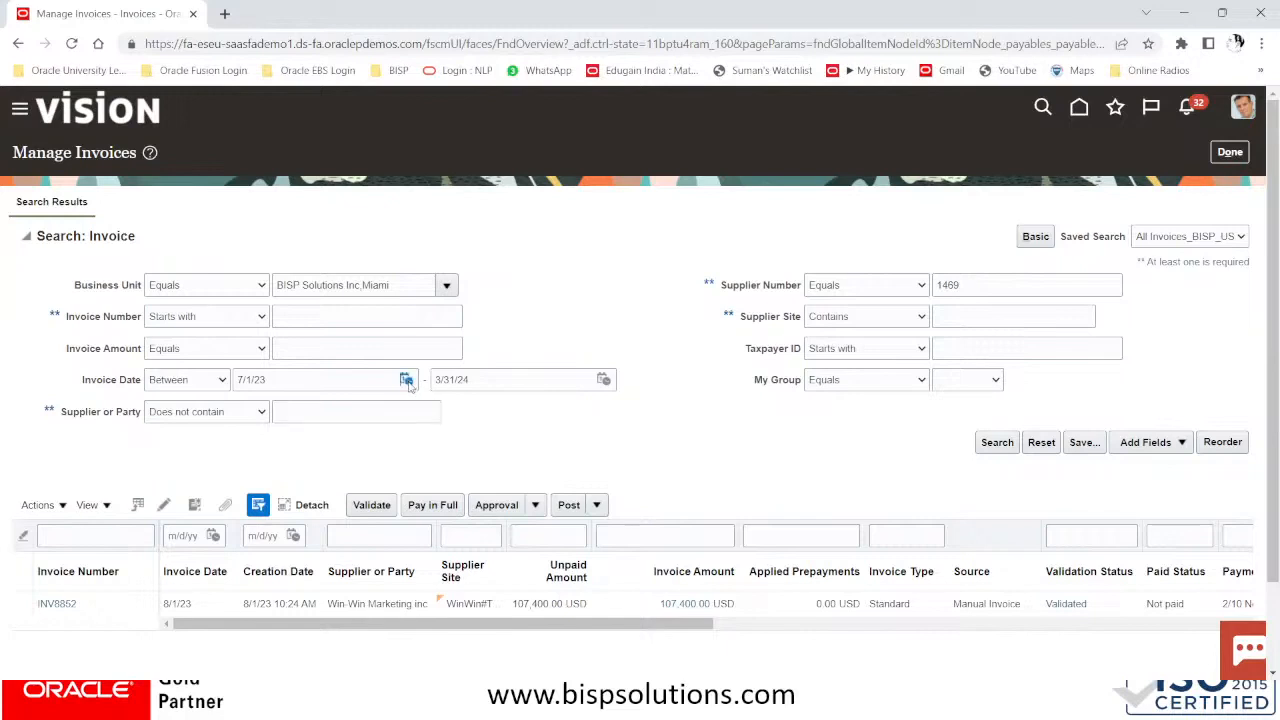
{"action": "left_click", "coordinate": [190, 388]}
{"action": "left_click", "coordinate": [192, 385]}
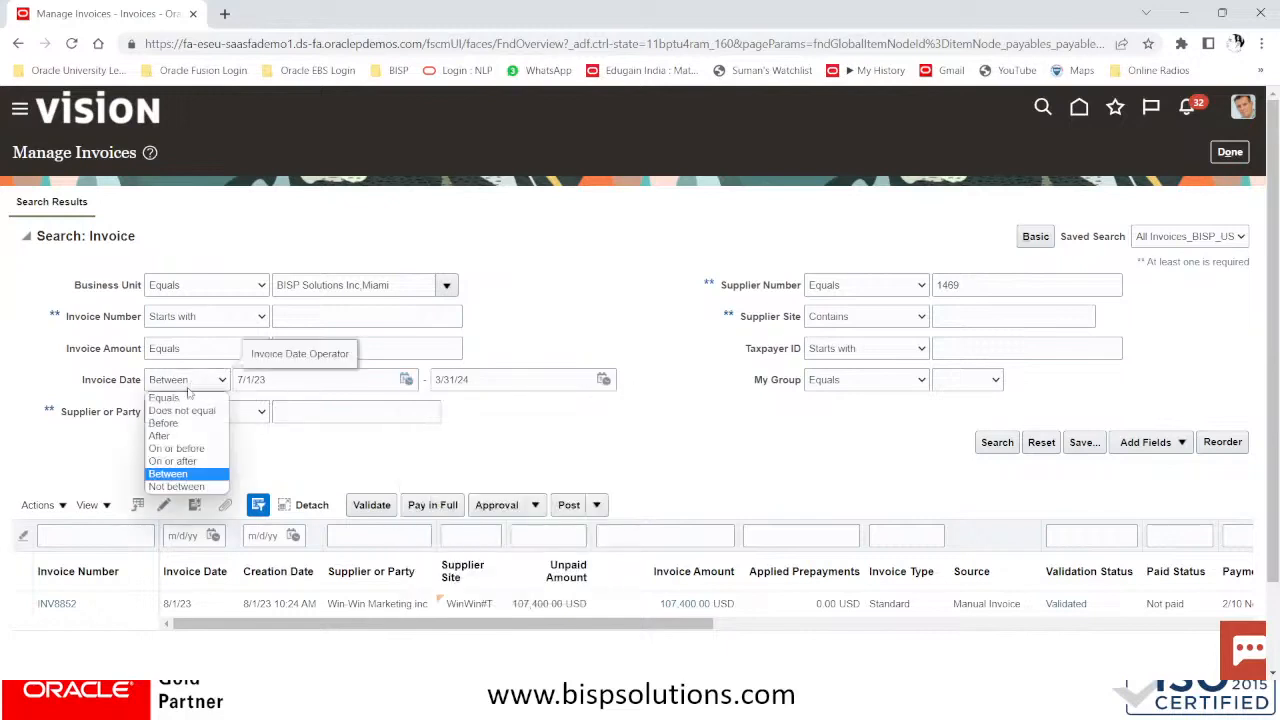
{"action": "left_click", "coordinate": [186, 398]}
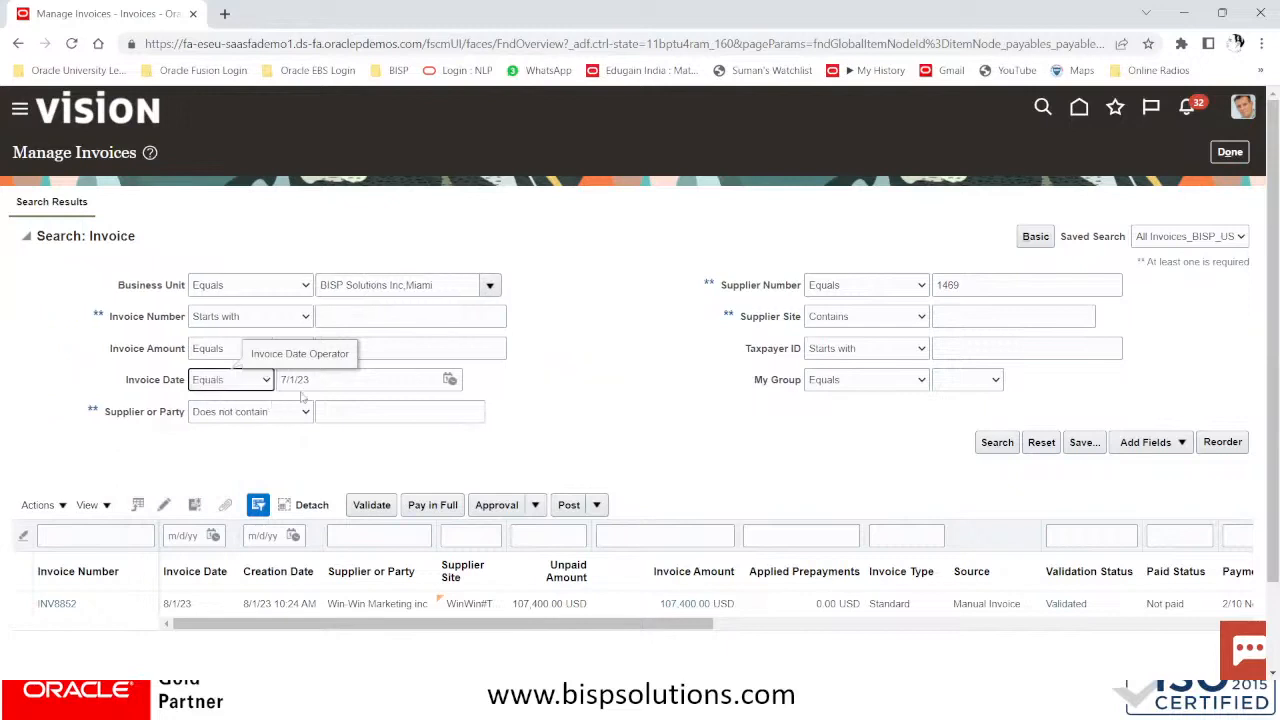
{"action": "left_click", "coordinate": [450, 379]}
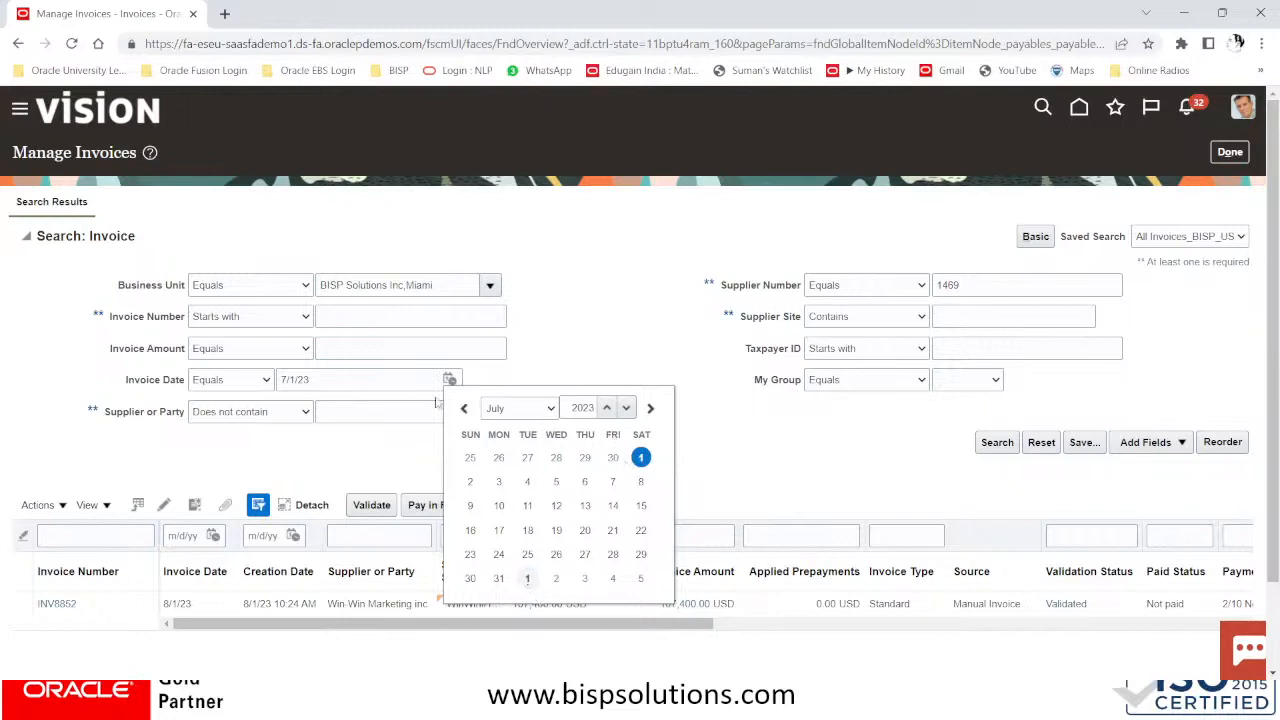
{"action": "left_click", "coordinate": [650, 409]}
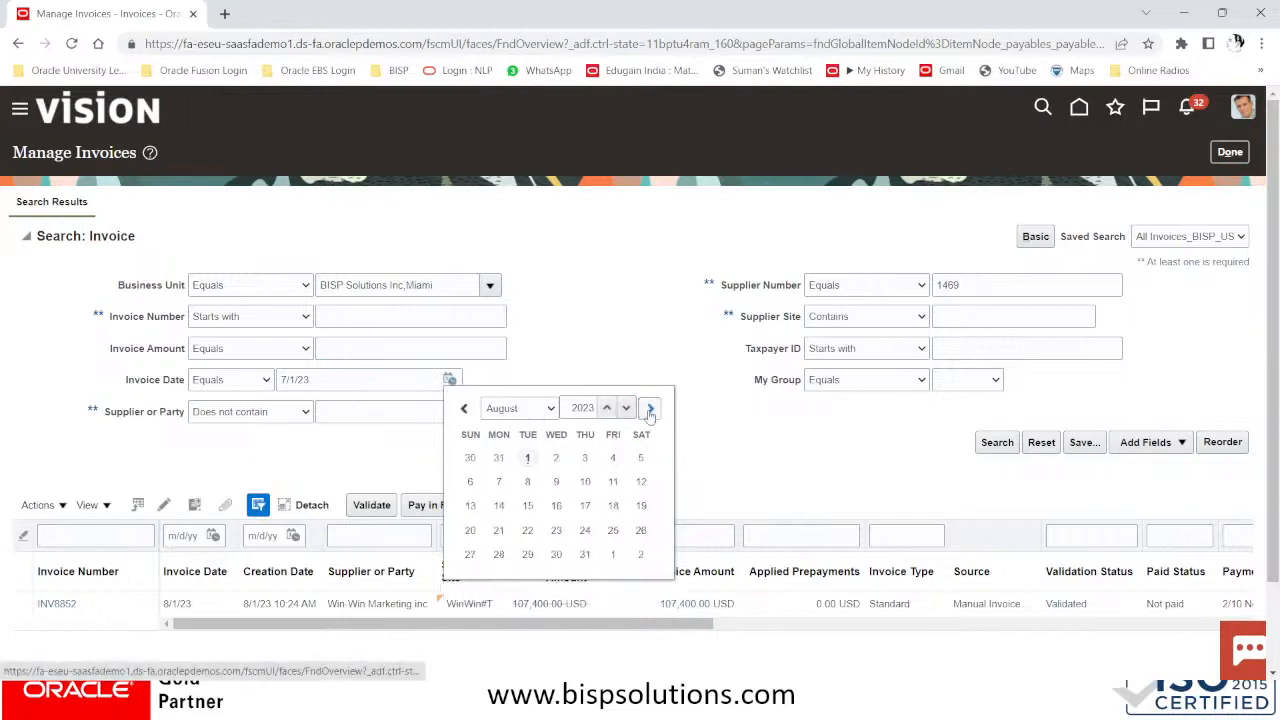
{"action": "left_click", "coordinate": [527, 457]}
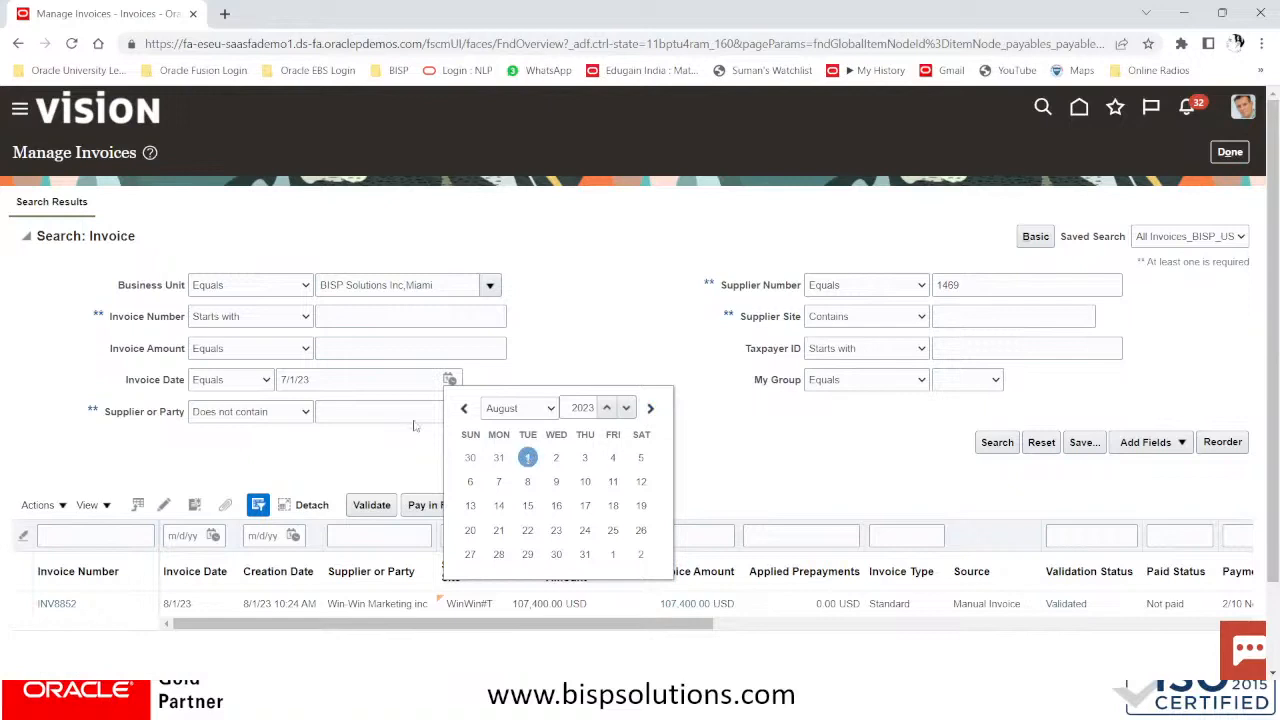
{"action": "left_click", "coordinate": [408, 414]}
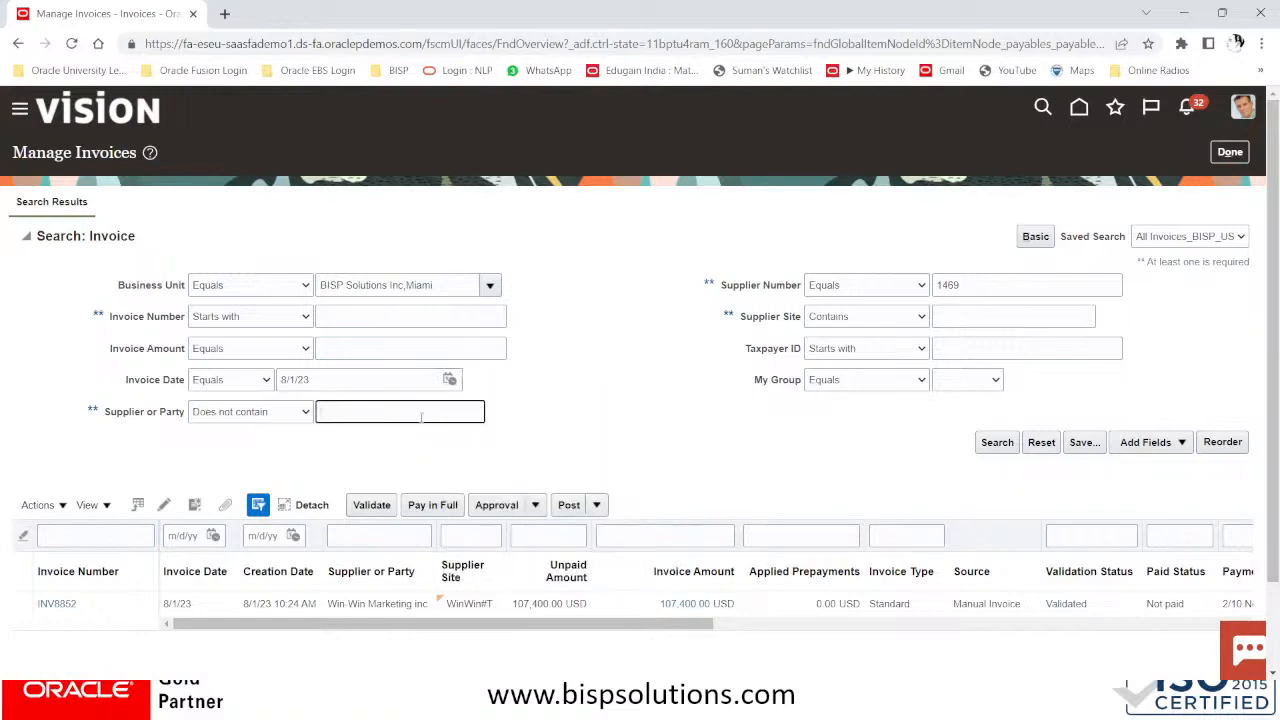
Set the Supplier or Party condition to Contains with the text WIN.
{"action": "key", "text": "alt+Tab"}
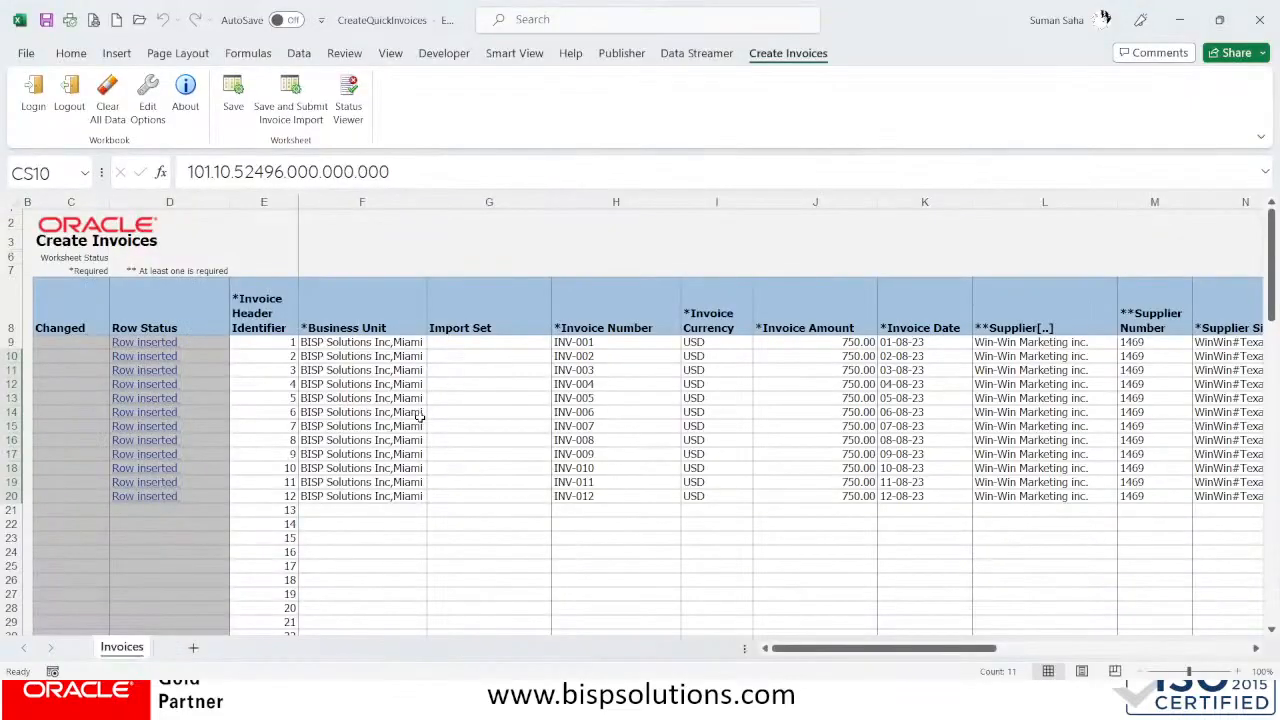
{"action": "key", "text": "alt+Tab"}
{"action": "left_click", "coordinate": [459, 410]}
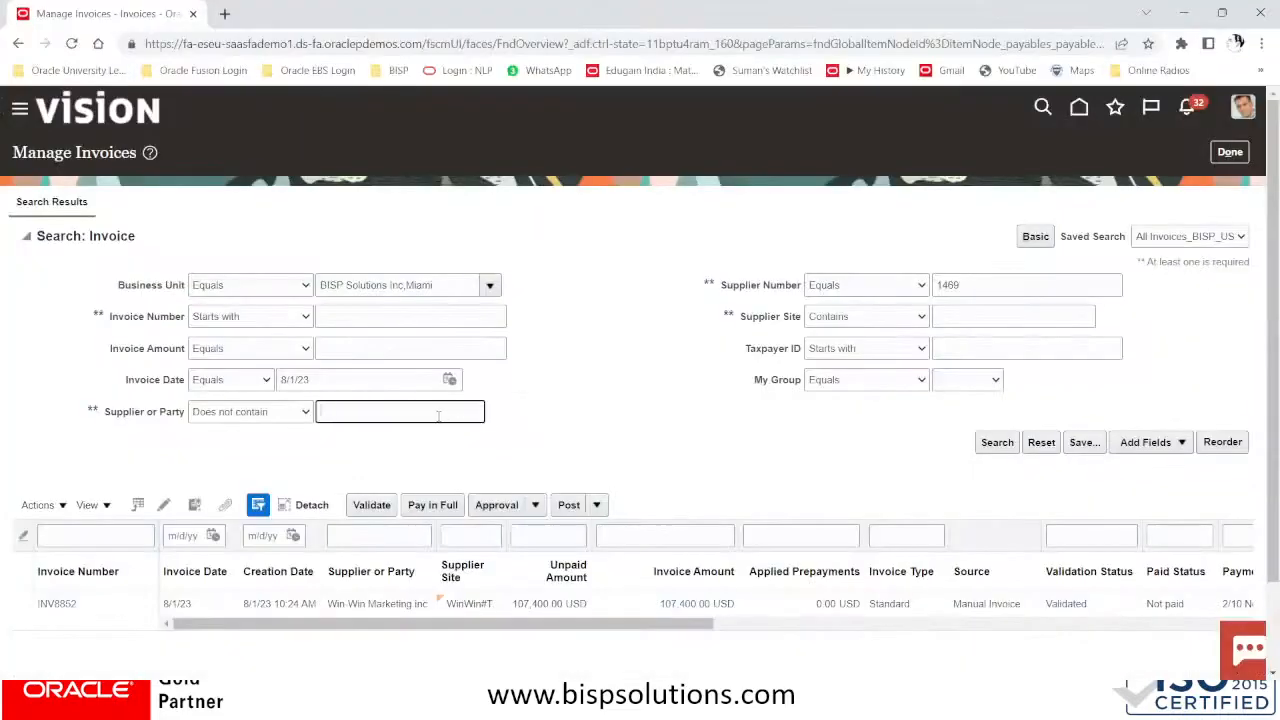
{"action": "left_click", "coordinate": [297, 418]}
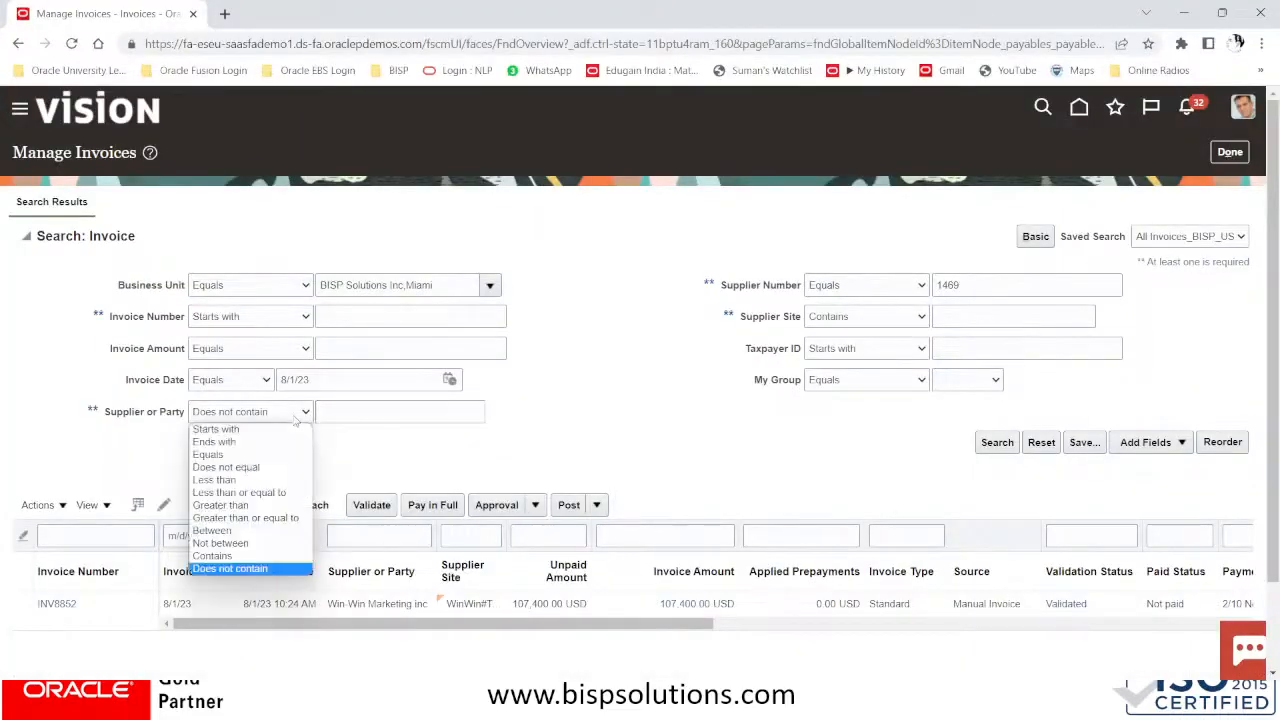
{"action": "left_click", "coordinate": [228, 557]}
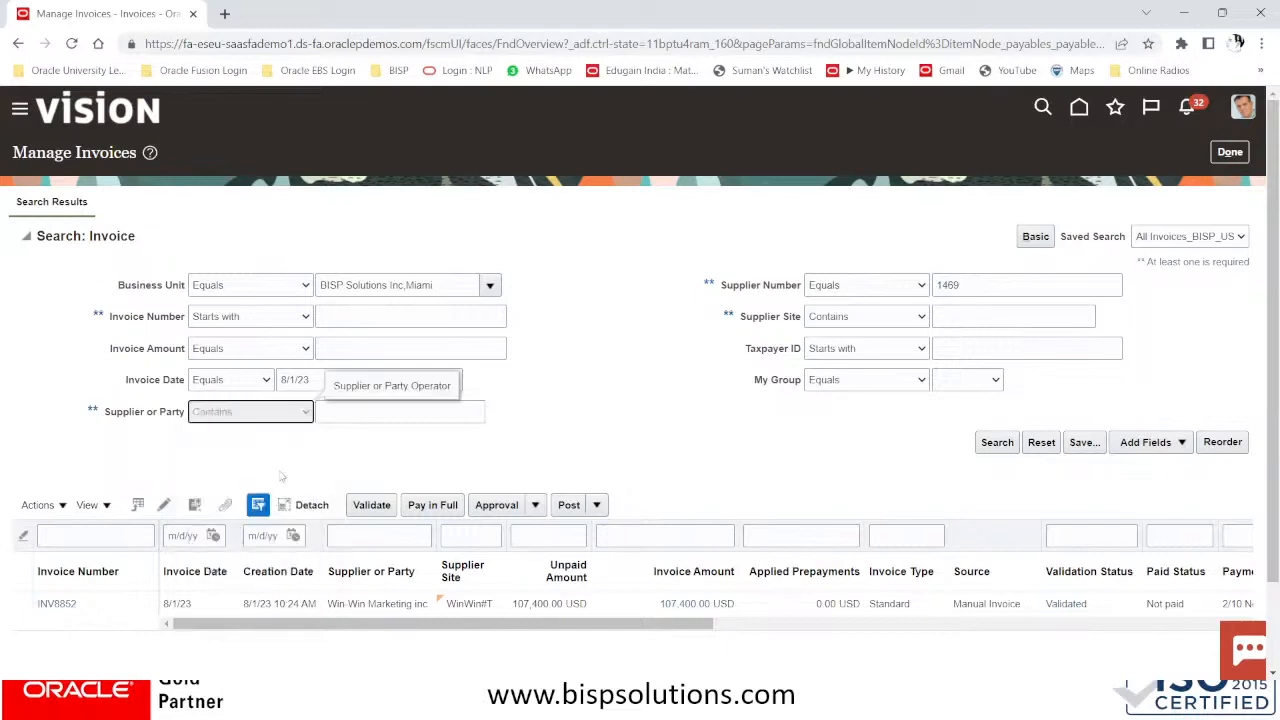
{"action": "left_click", "coordinate": [351, 412]}
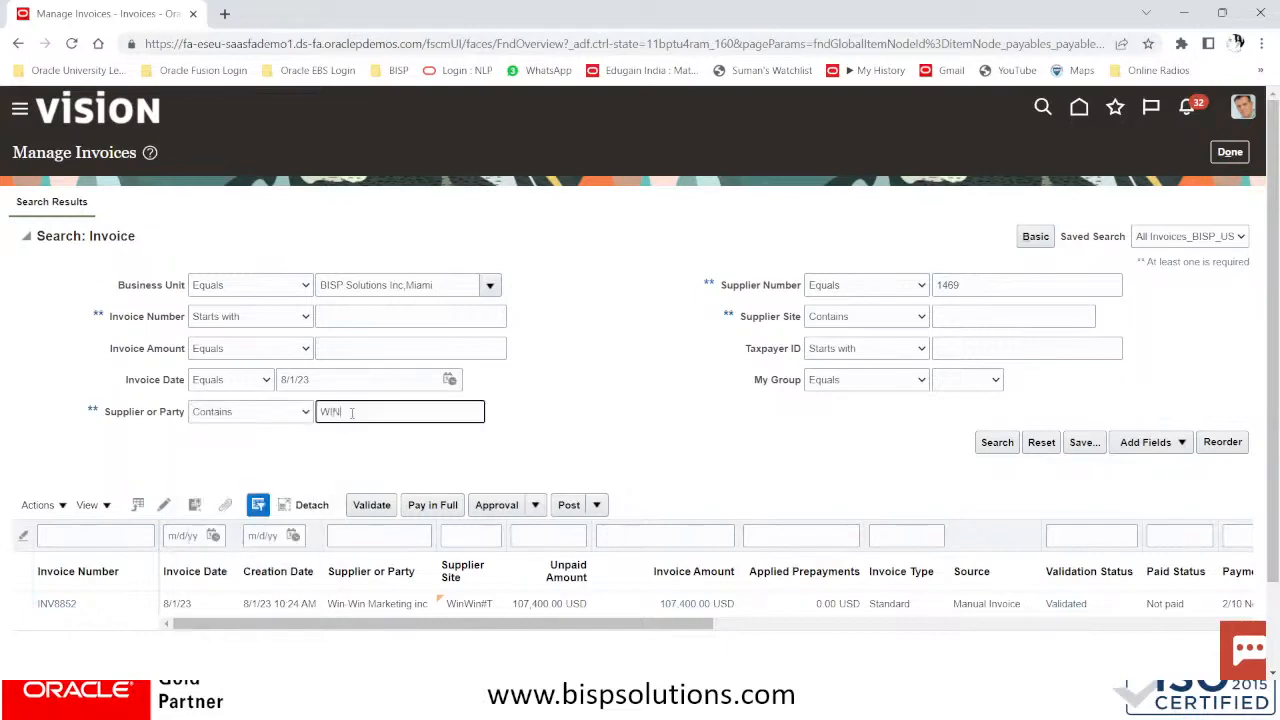
Copy the supplier name Win-Win Marketing inc. from the spreadsheet into the Supplier or Party criterion and run the invoice search.
{"action": "key", "text": "alt+Tab"}
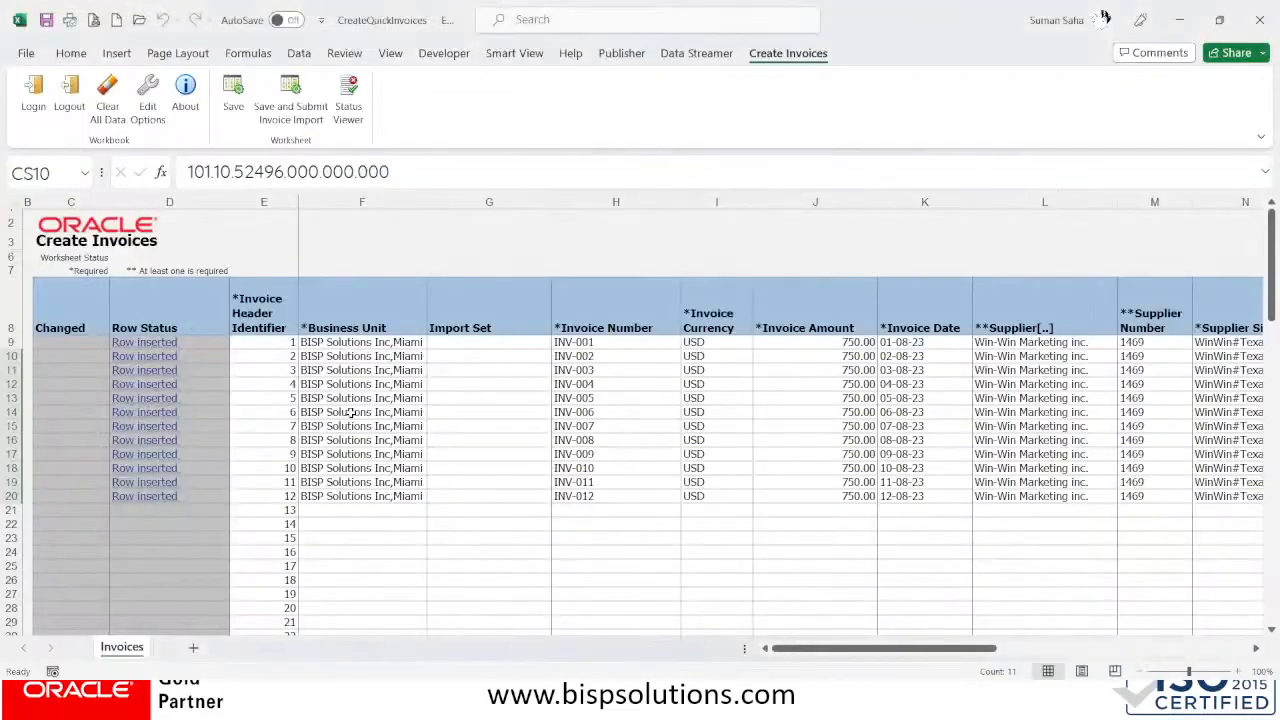
{"action": "left_click", "coordinate": [1028, 344]}
{"action": "triple_click", "coordinate": [357, 175]}
{"action": "key", "text": "ctrl+c"}
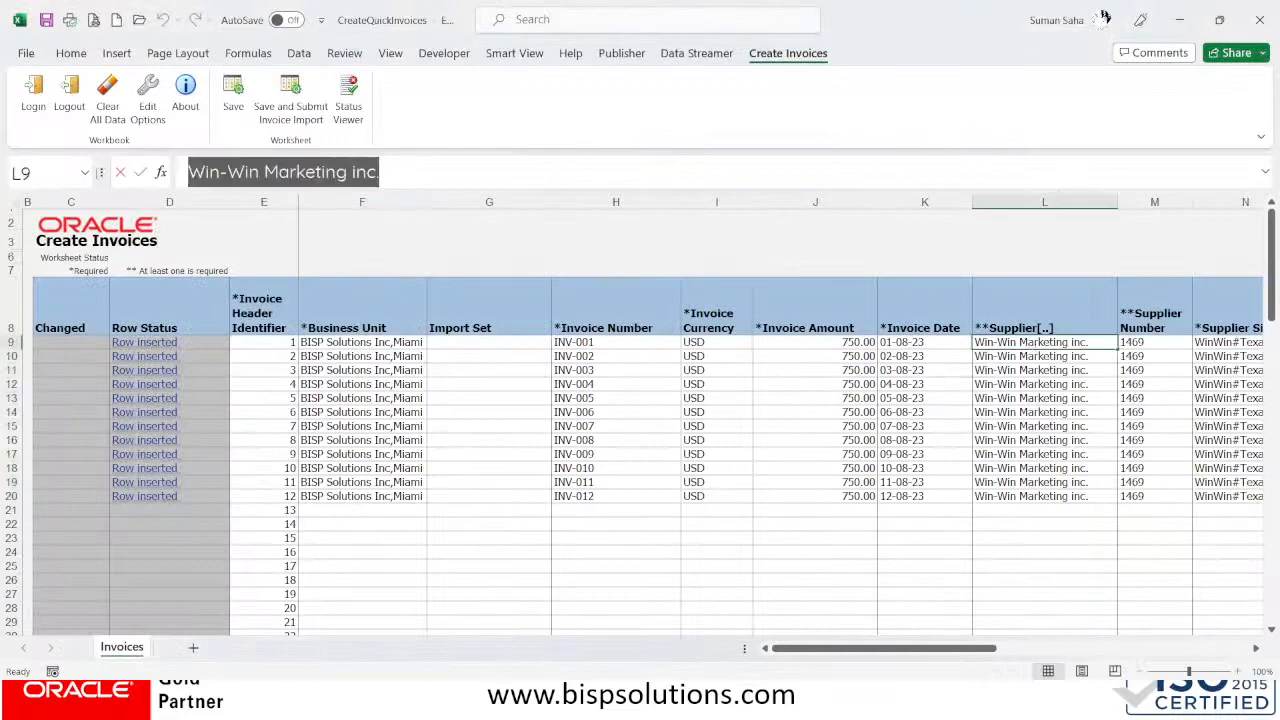
{"action": "key", "text": "alt+Tab"}
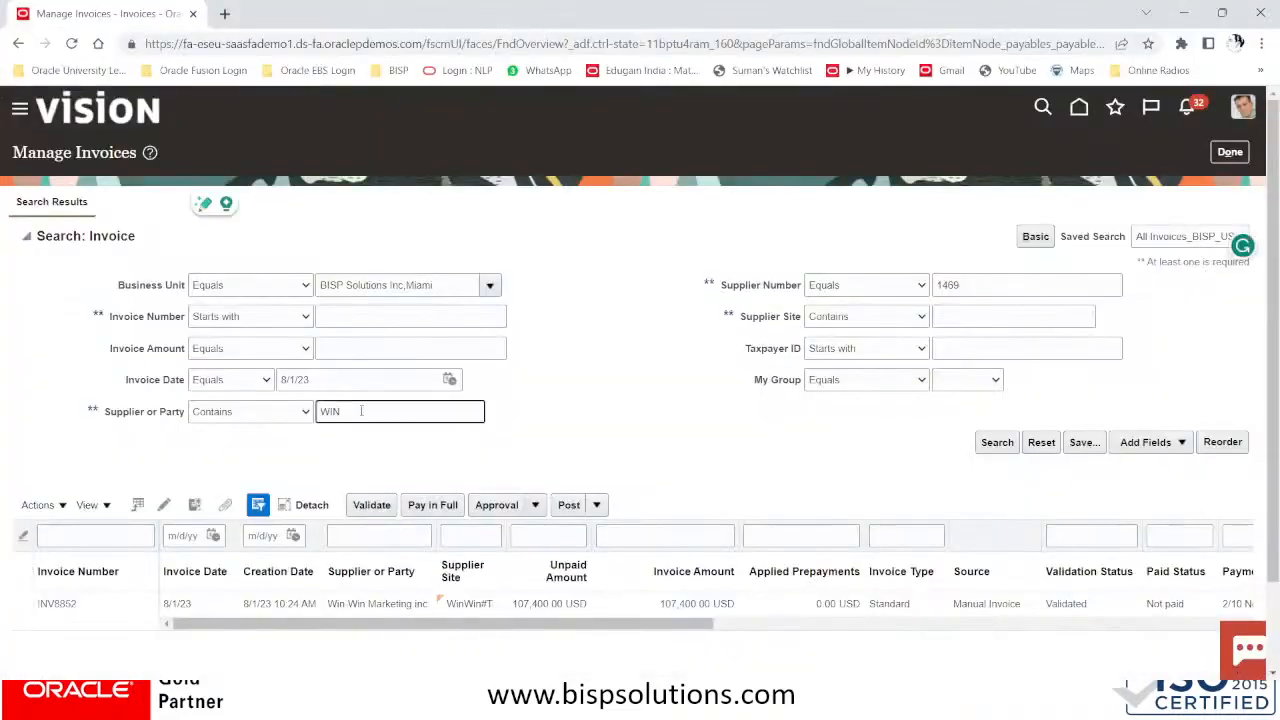
{"action": "double_click", "coordinate": [332, 411]}
{"action": "key", "text": "ctrl+v"}
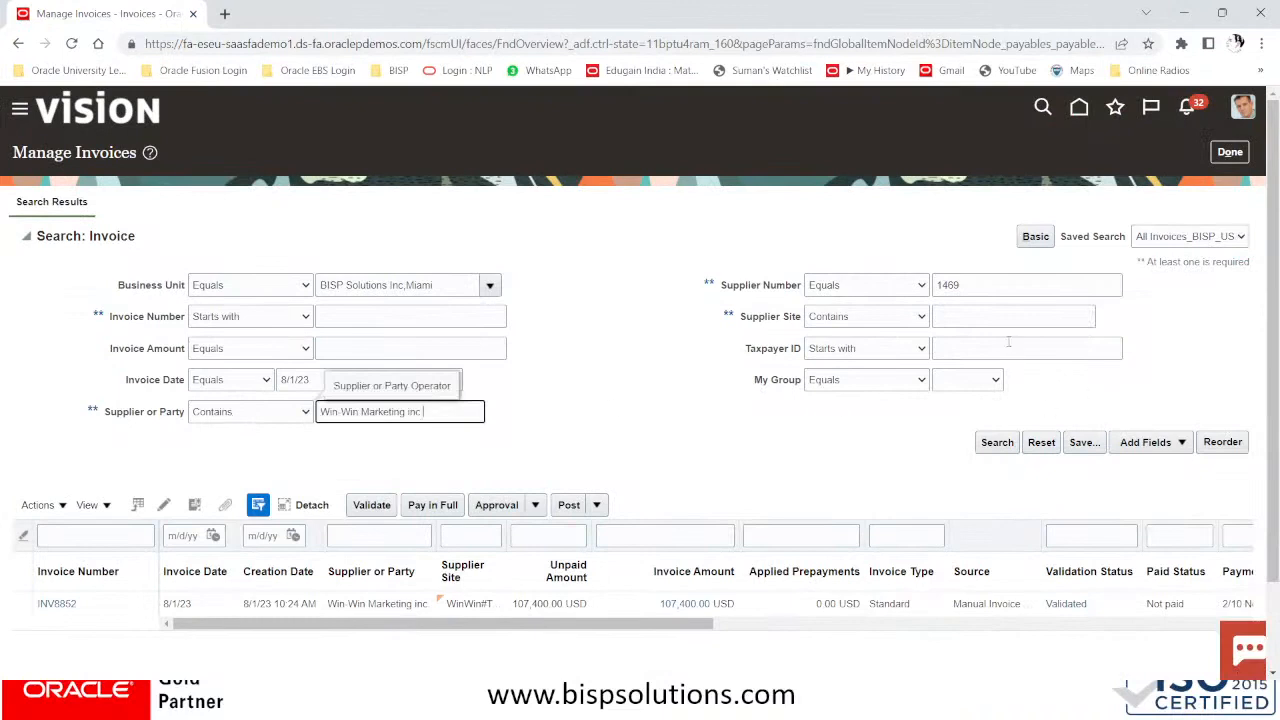
{"action": "left_click", "coordinate": [1004, 445]}
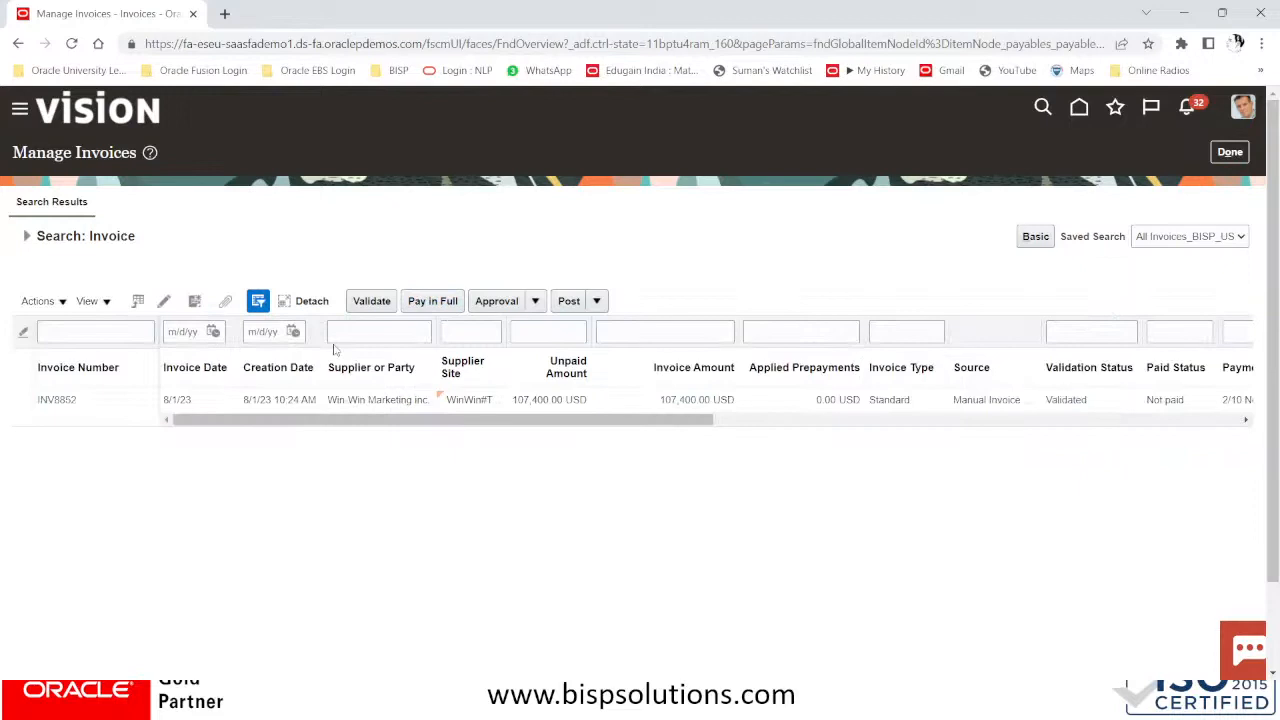
Expand the invoice search criteria again, then leave Manage Invoices for the Invoices overview.
{"action": "left_click", "coordinate": [28, 237]}
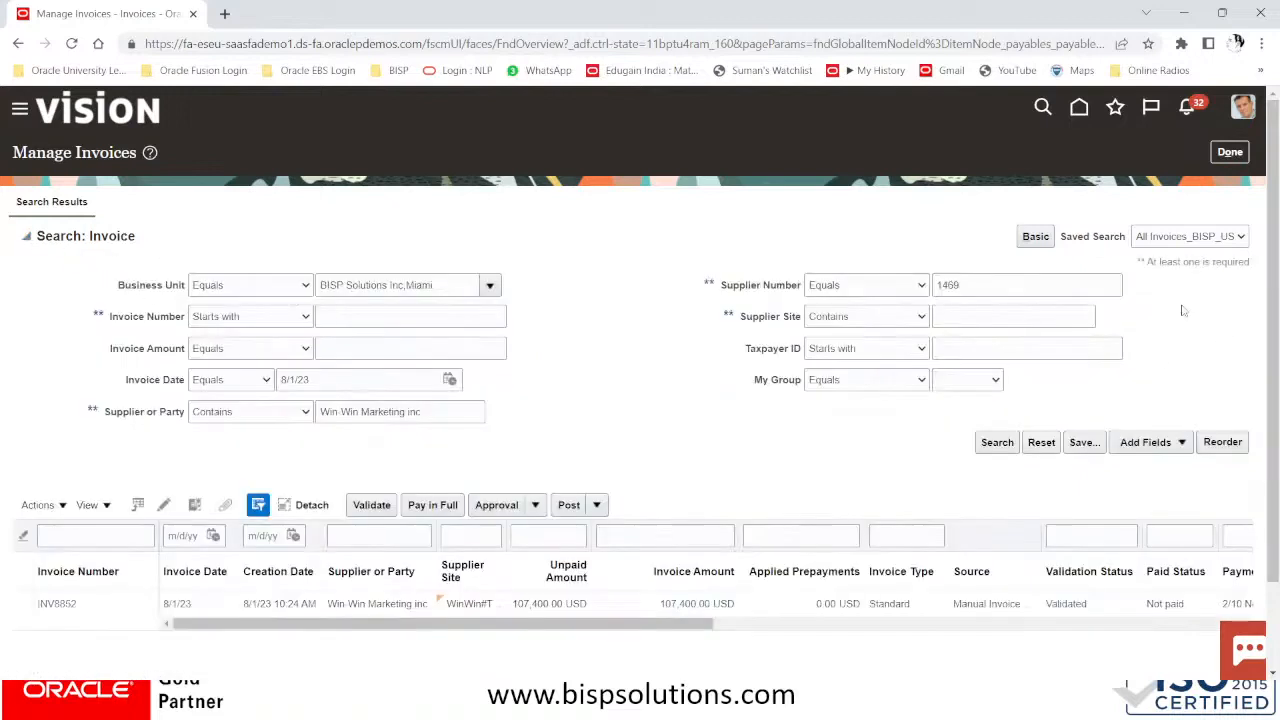
{"action": "left_click", "coordinate": [1237, 156]}
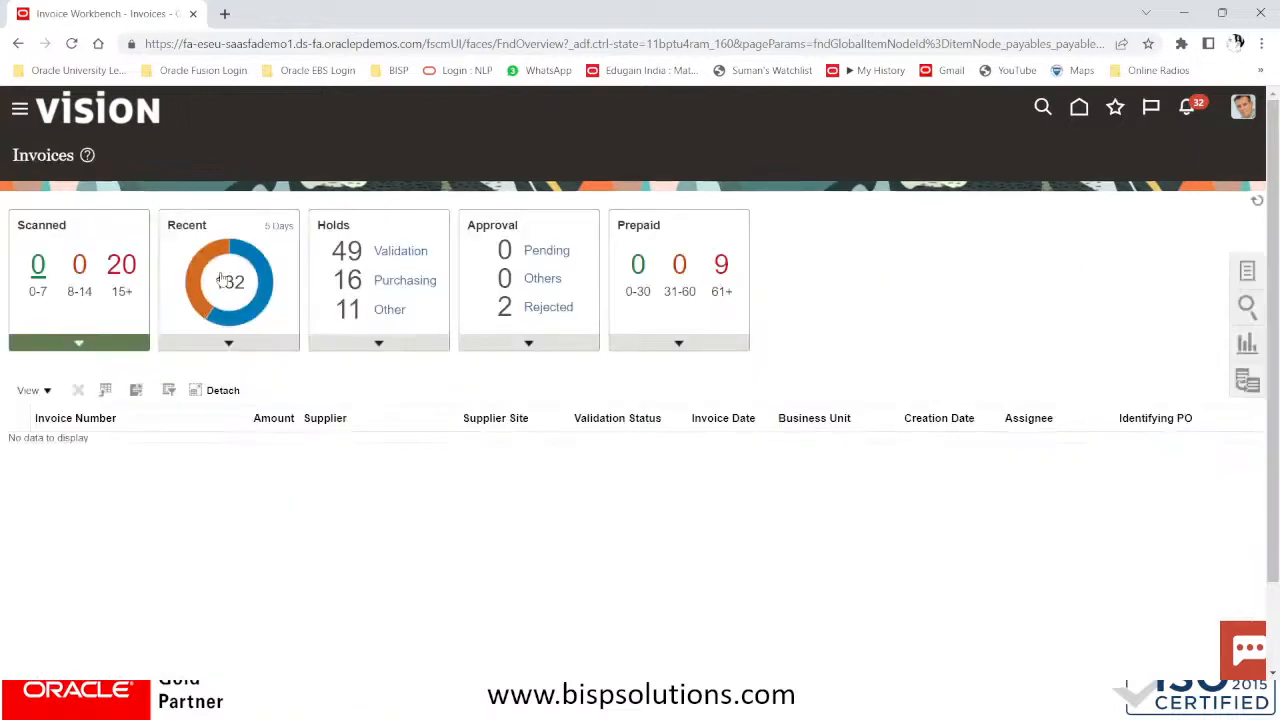
Show the recent invoices of the last 5 days and look through the list for the imported Win-Win Marketing inc. invoices.
{"action": "left_click", "coordinate": [221, 280]}
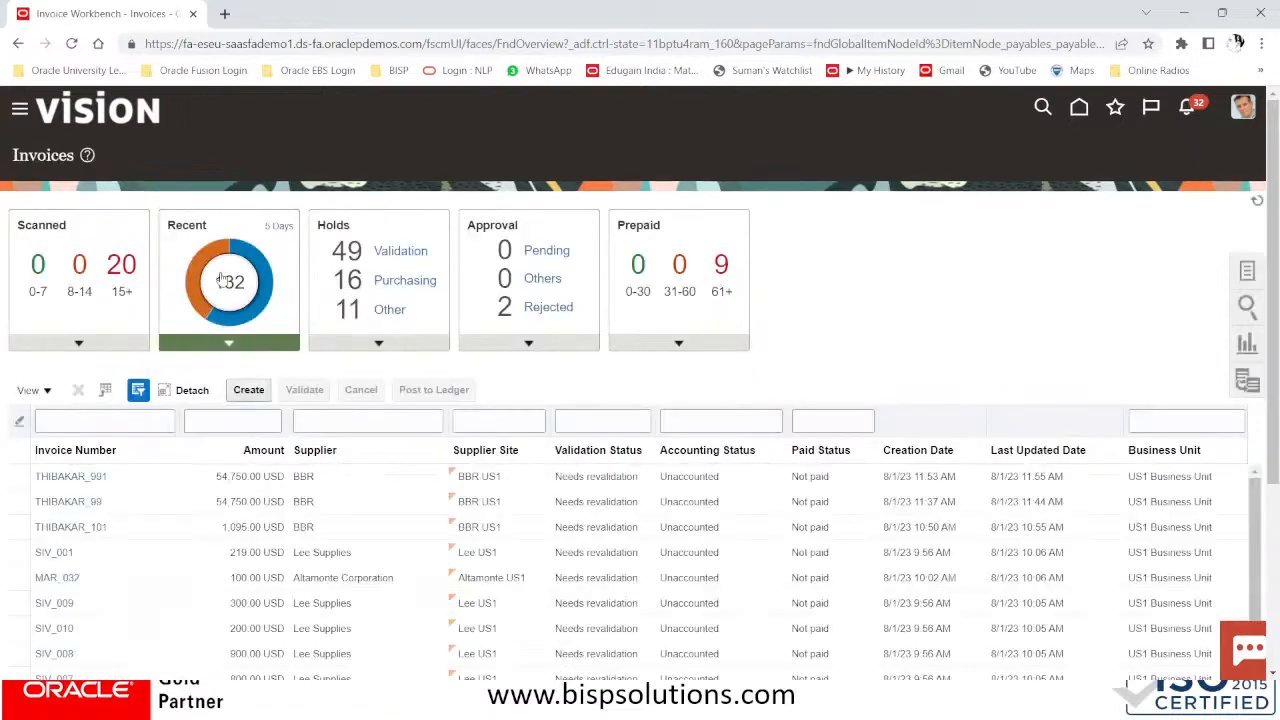
{"action": "scroll", "coordinate": [344, 513], "scroll_direction": "down", "scroll_amount": 3}
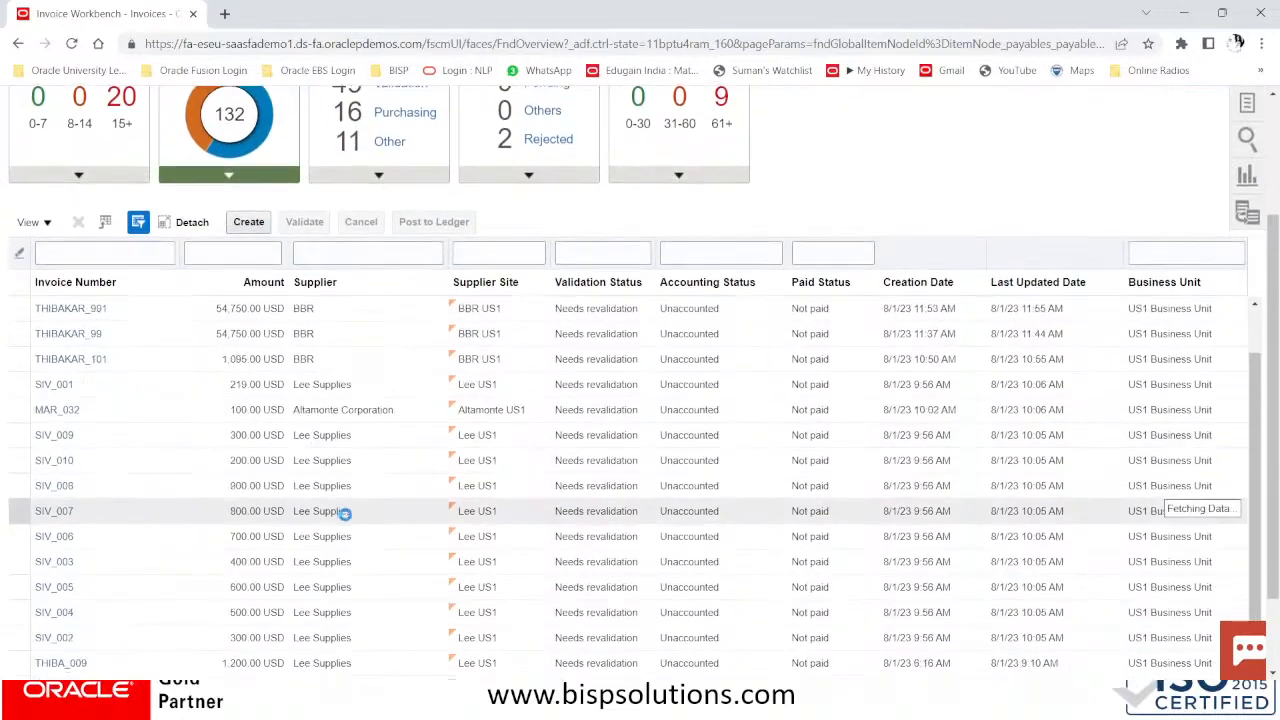
{"action": "scroll", "coordinate": [344, 513], "scroll_direction": "down", "scroll_amount": 10}
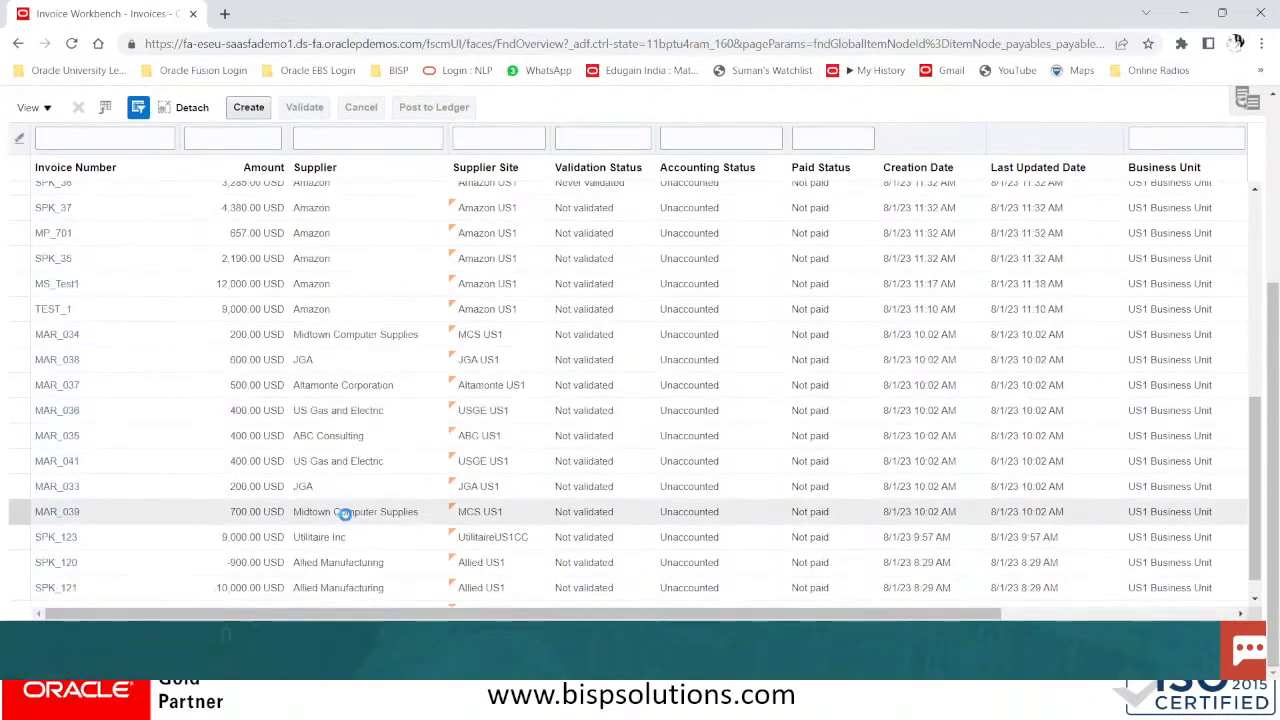
{"action": "scroll", "coordinate": [344, 513], "scroll_direction": "down", "scroll_amount": 8}
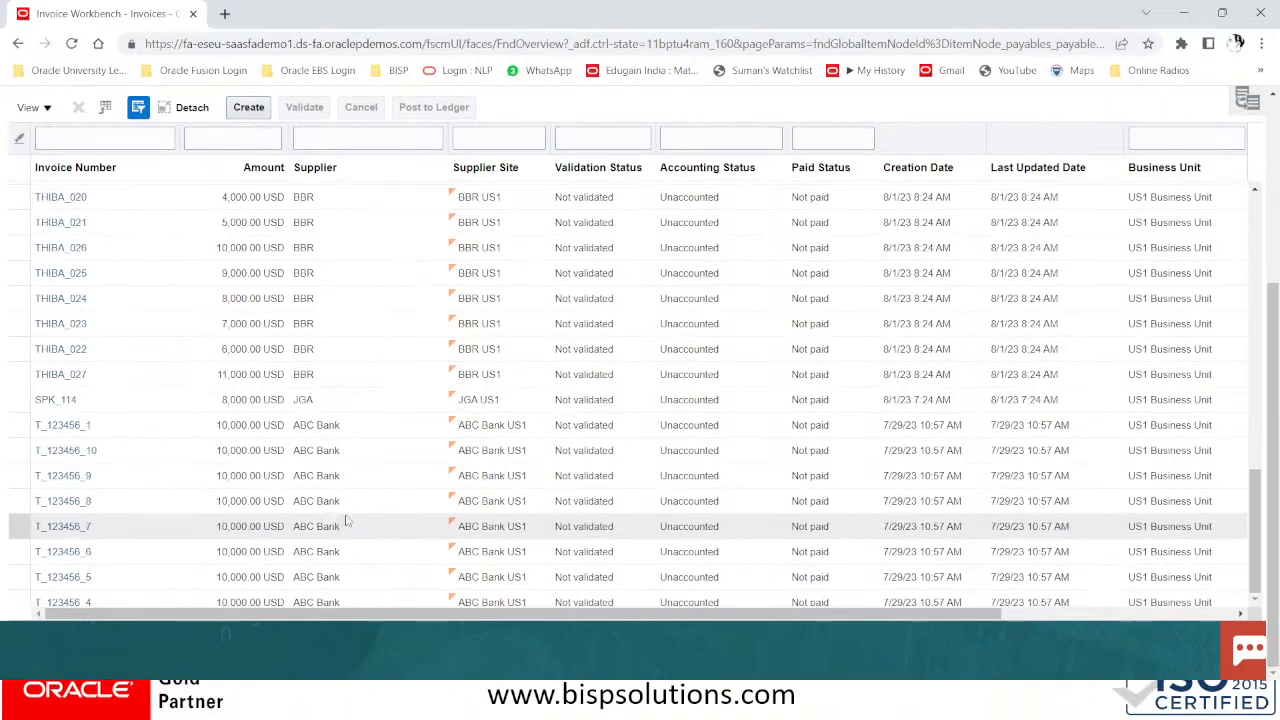
{"action": "scroll", "coordinate": [345, 520], "scroll_direction": "down", "scroll_amount": 6}
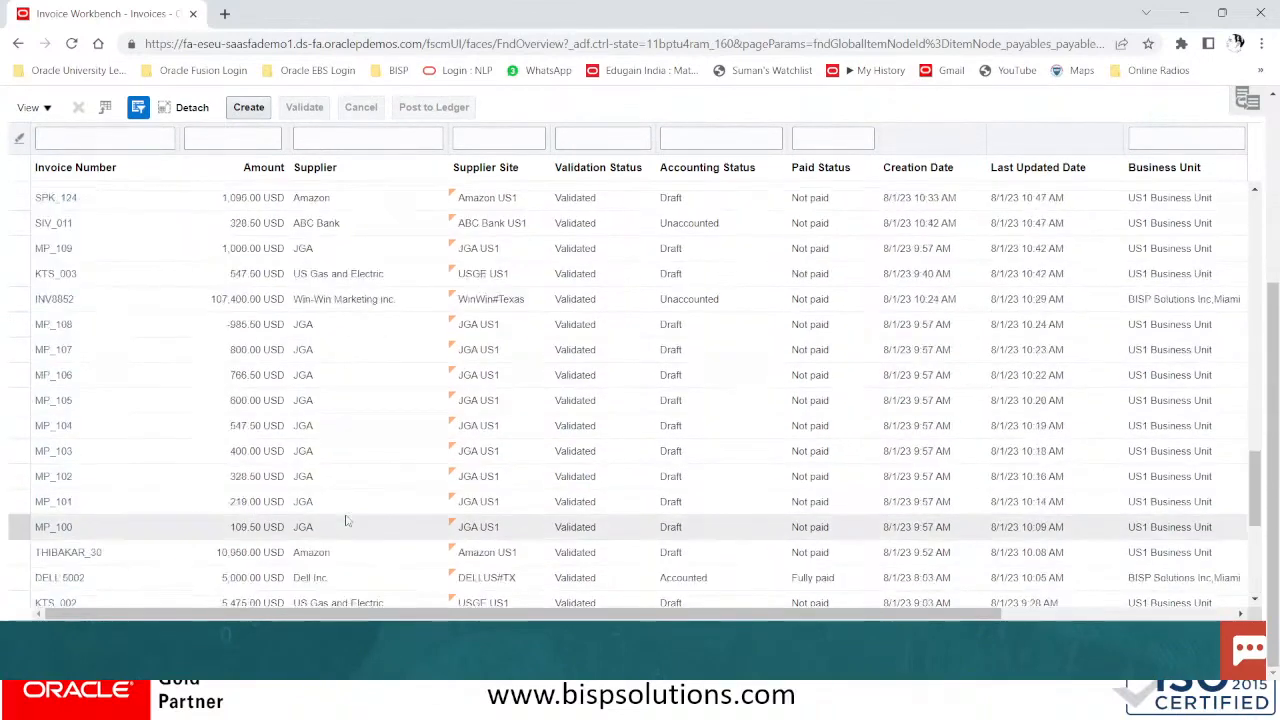
{"action": "scroll", "coordinate": [345, 520], "scroll_direction": "down", "scroll_amount": 6}
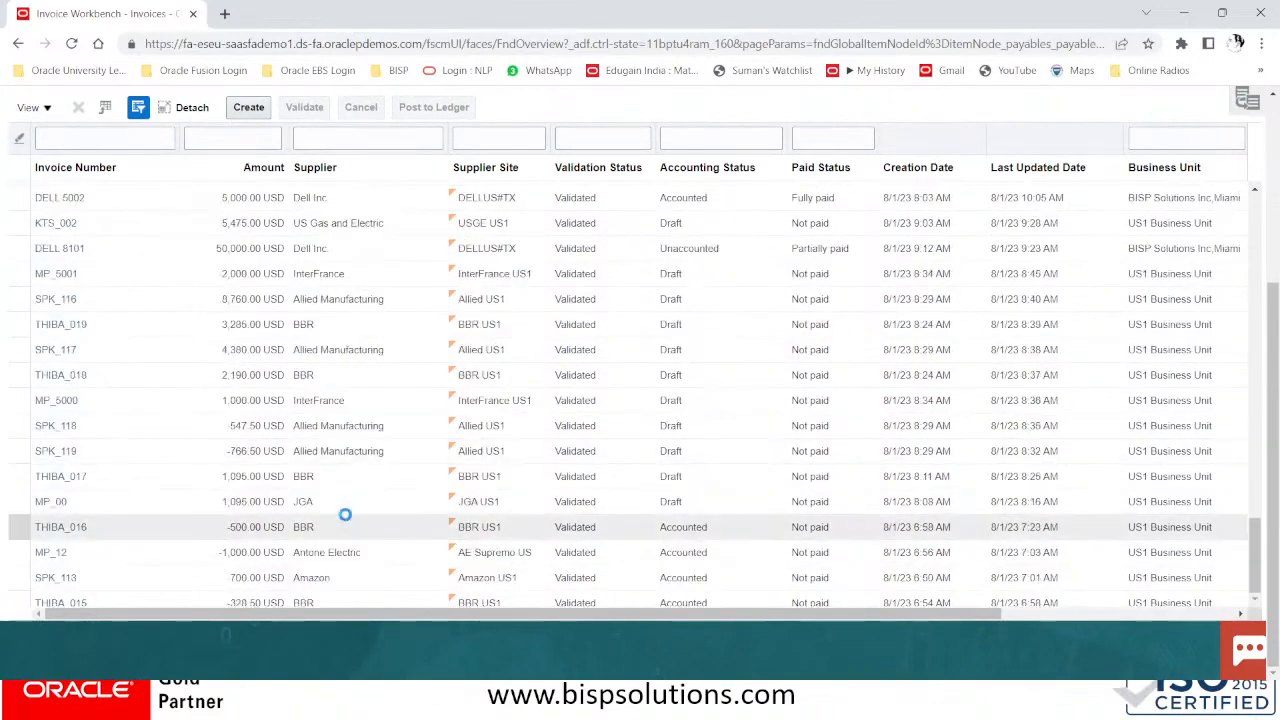
{"action": "scroll", "coordinate": [345, 515], "scroll_direction": "down", "scroll_amount": 5}
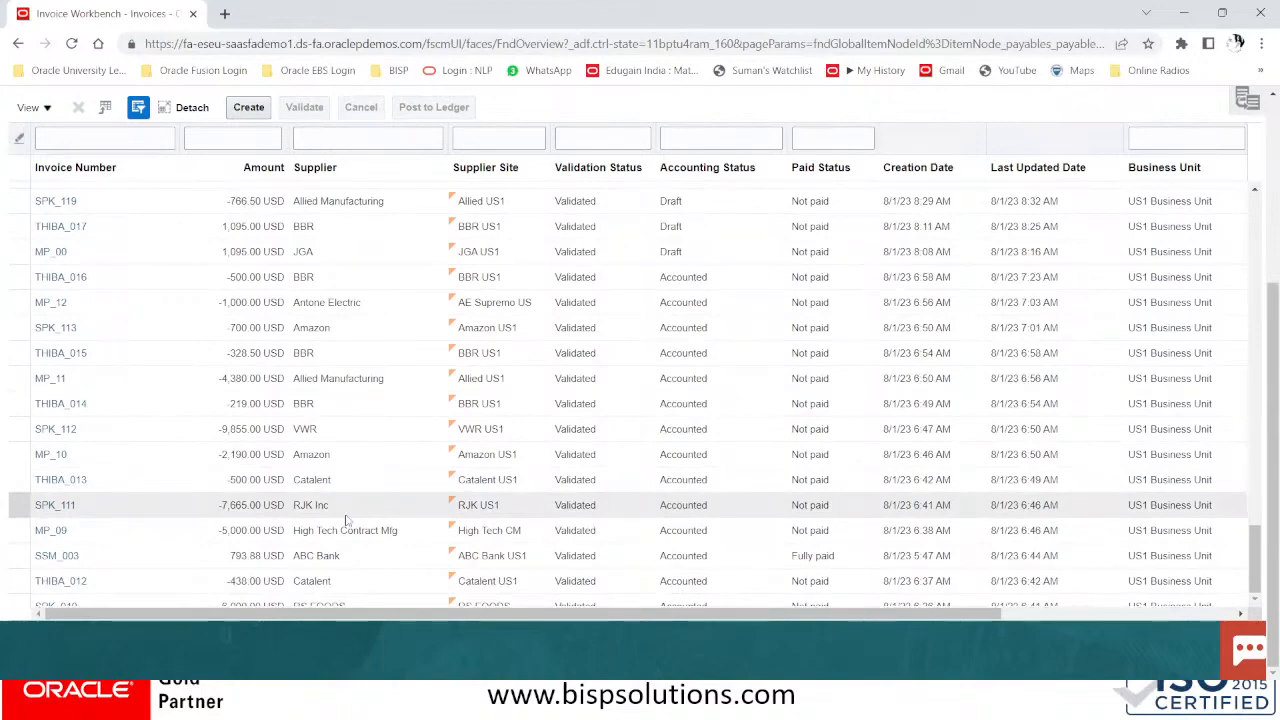
{"action": "scroll", "coordinate": [415, 478], "scroll_direction": "up", "scroll_amount": 15}
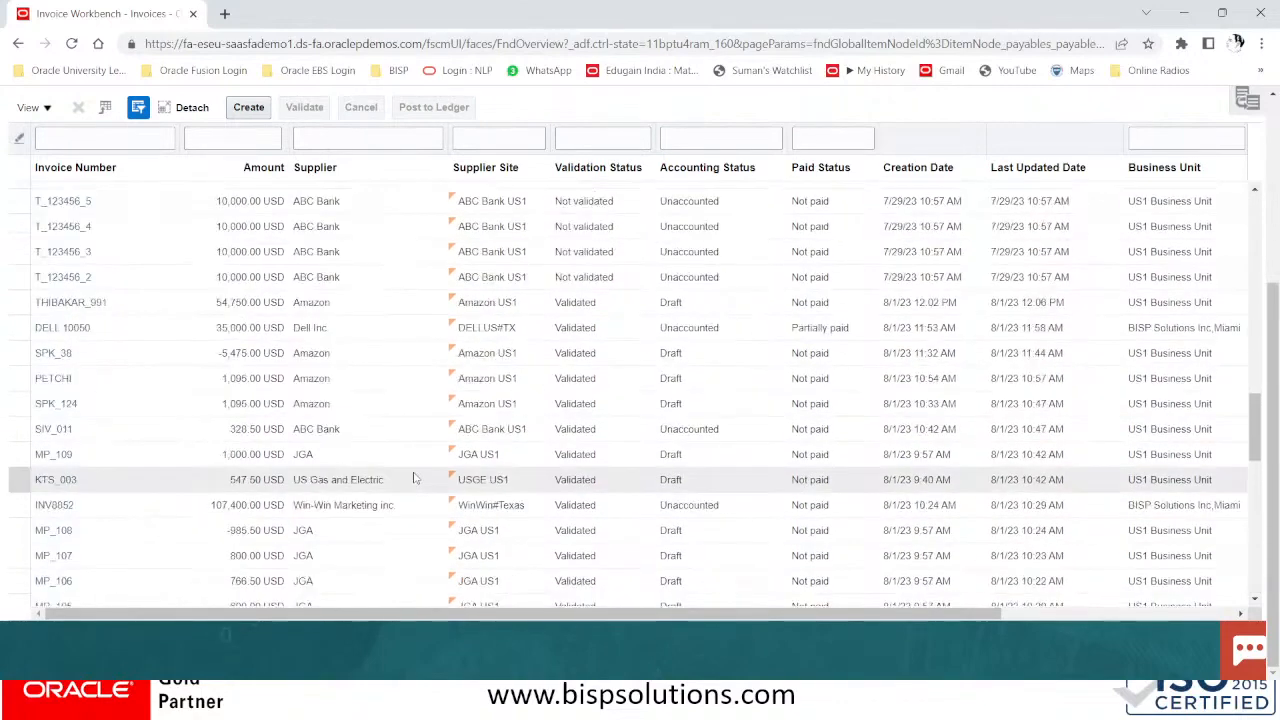
{"action": "scroll", "coordinate": [415, 478], "scroll_direction": "up", "scroll_amount": 5}
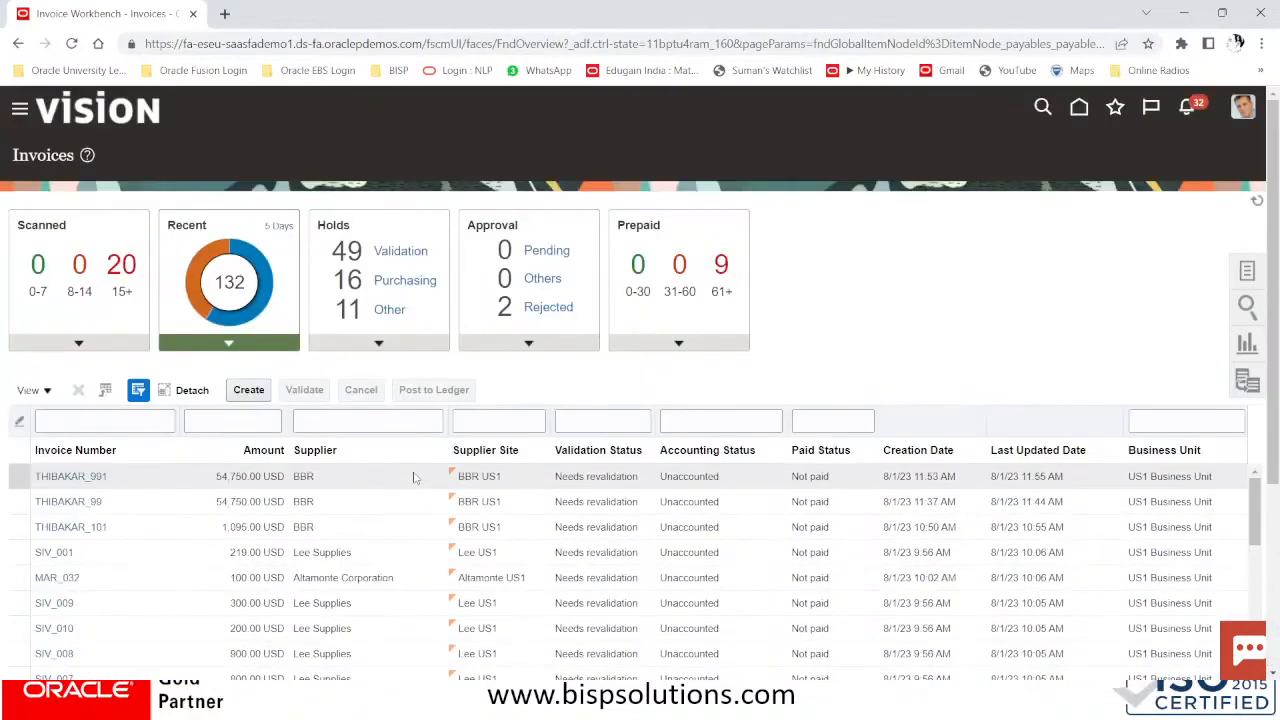
Copy the business unit BISP Solutions Inc,Miami from the CreateQuickInvoices workbook and filter the recent invoices list by it.
{"action": "left_click", "coordinate": [1143, 420]}
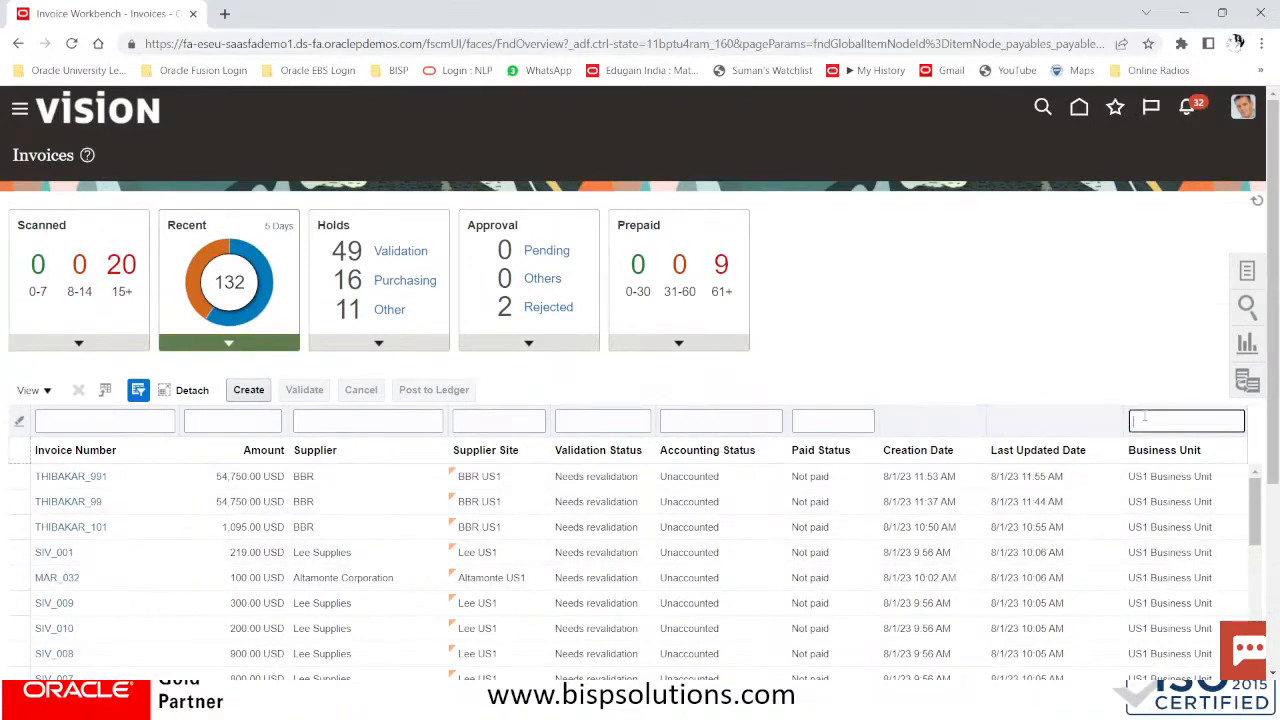
{"action": "key", "text": "alt+Tab"}
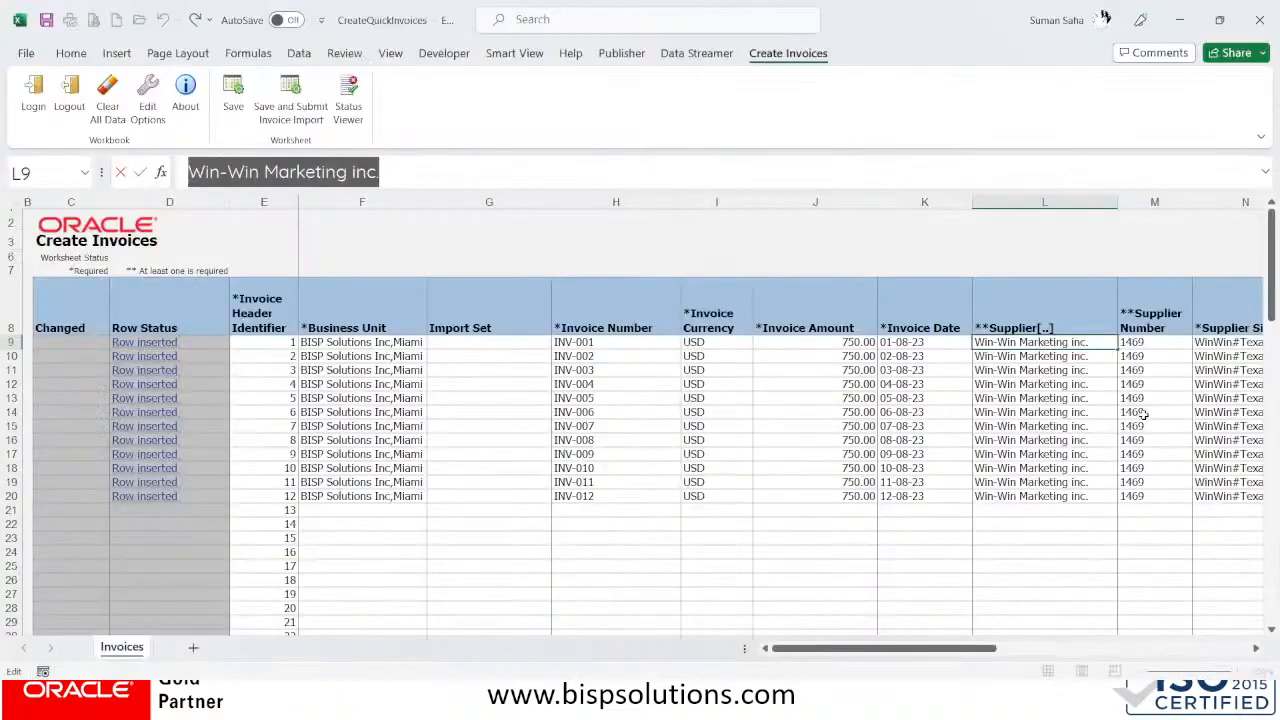
{"action": "left_click", "coordinate": [407, 343]}
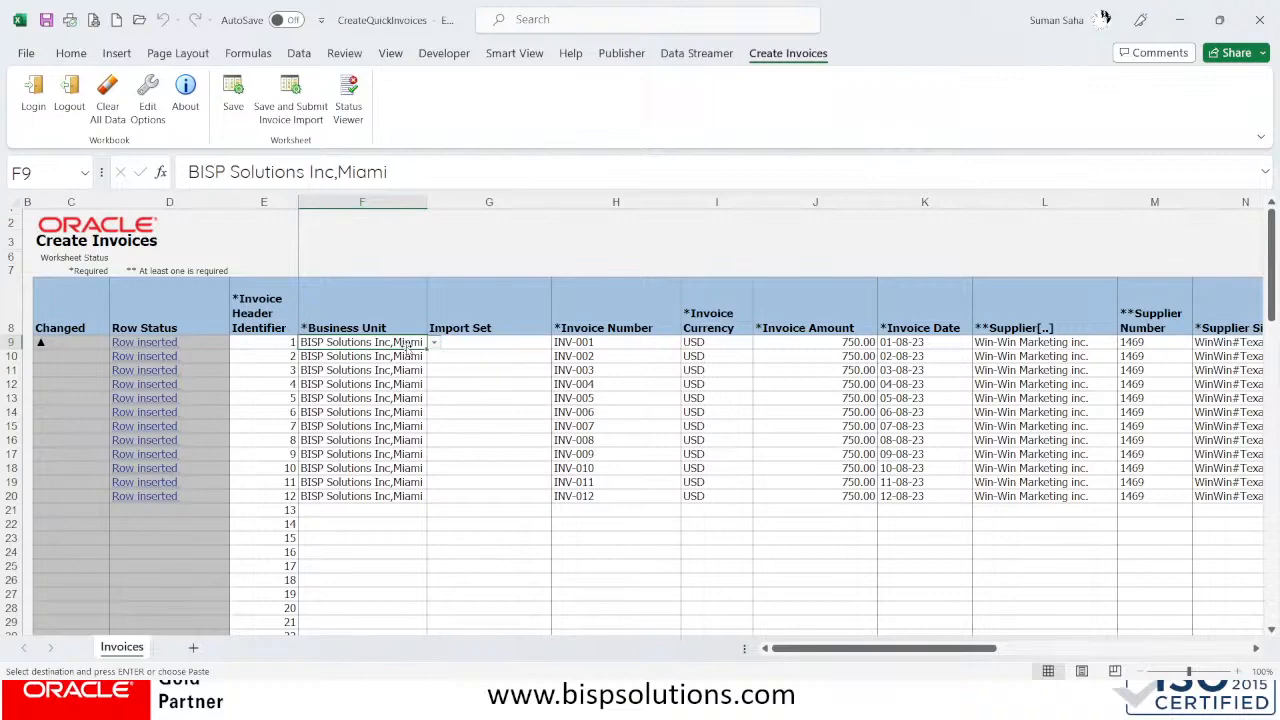
{"action": "key", "text": "alt+Tab"}
{"action": "left_click", "coordinate": [1159, 420]}
{"action": "type", "text": "BISP Solutions Inc.Miami"}
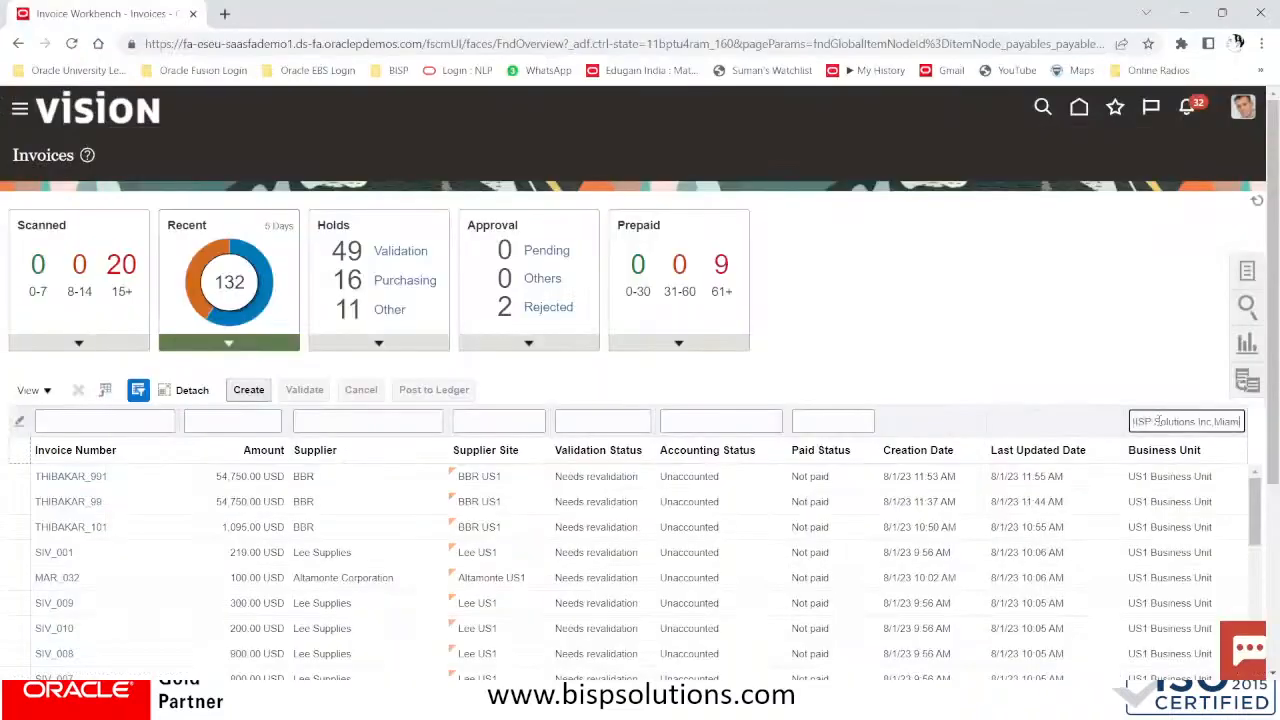
{"action": "key", "text": "Return"}
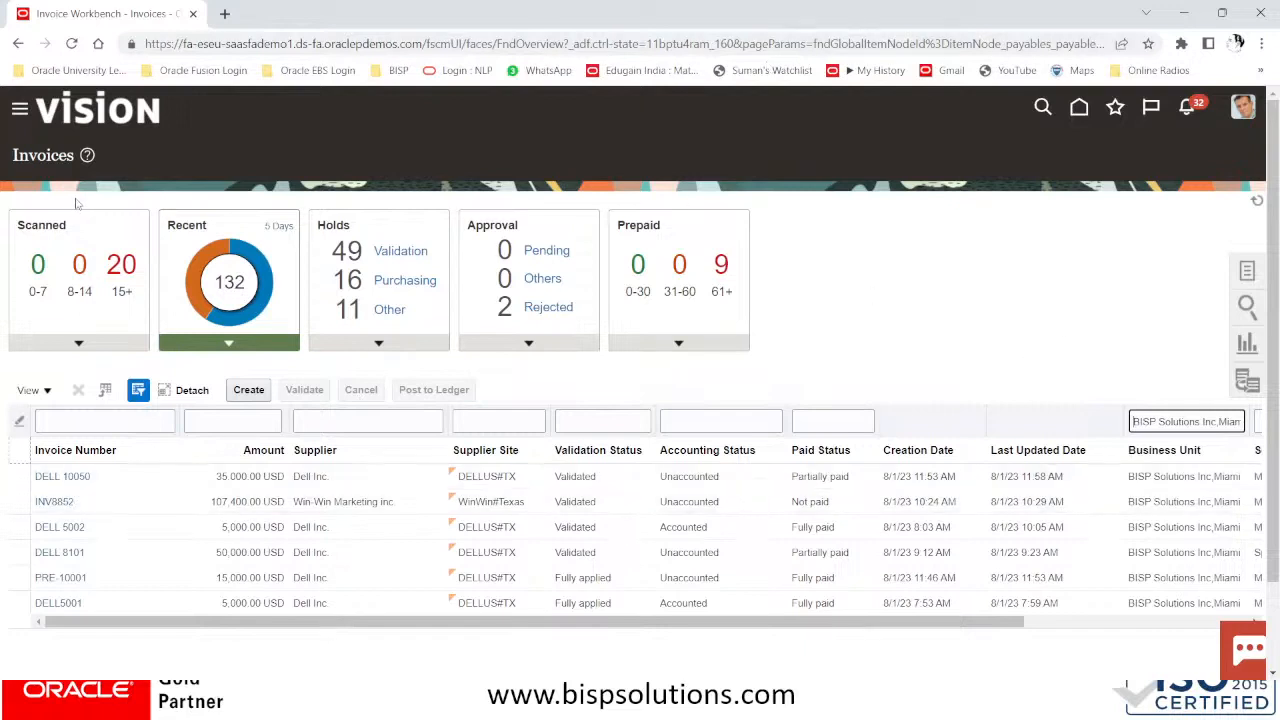
Go to Scheduled Processes and show the details of the Import Payables Invoices process.
{"action": "left_click", "coordinate": [24, 110]}
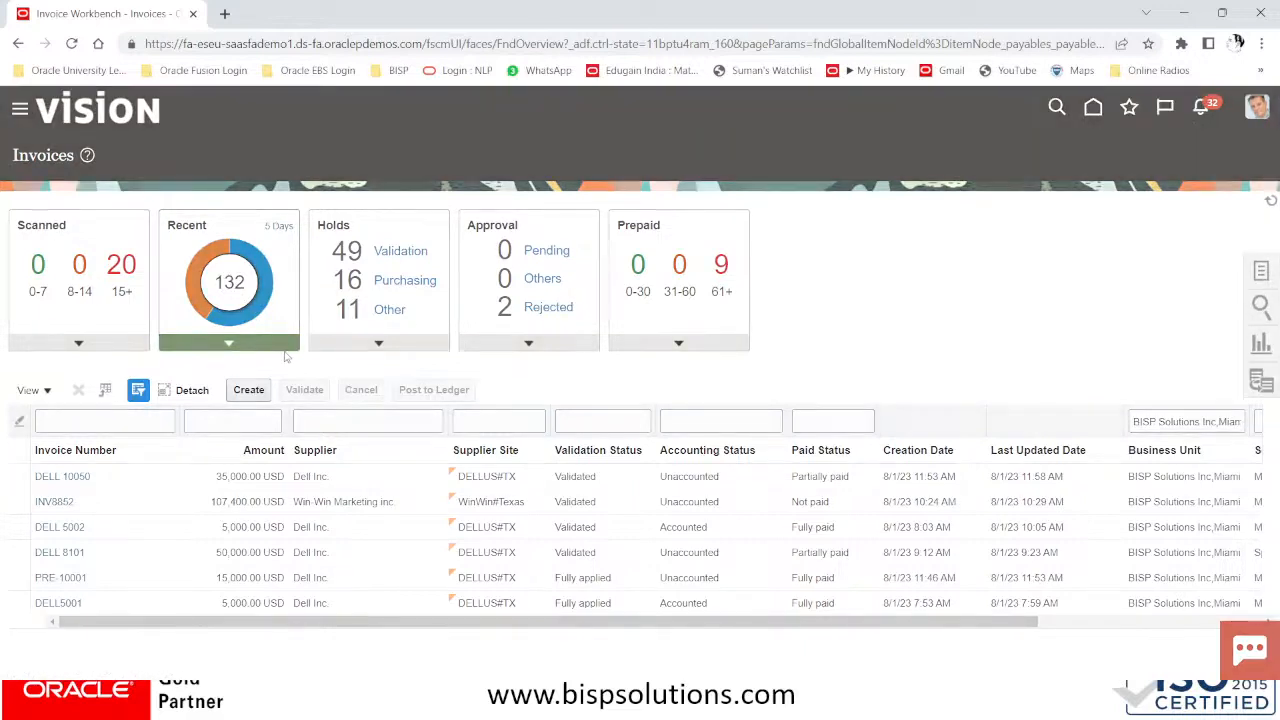
{"action": "left_click", "coordinate": [22, 116]}
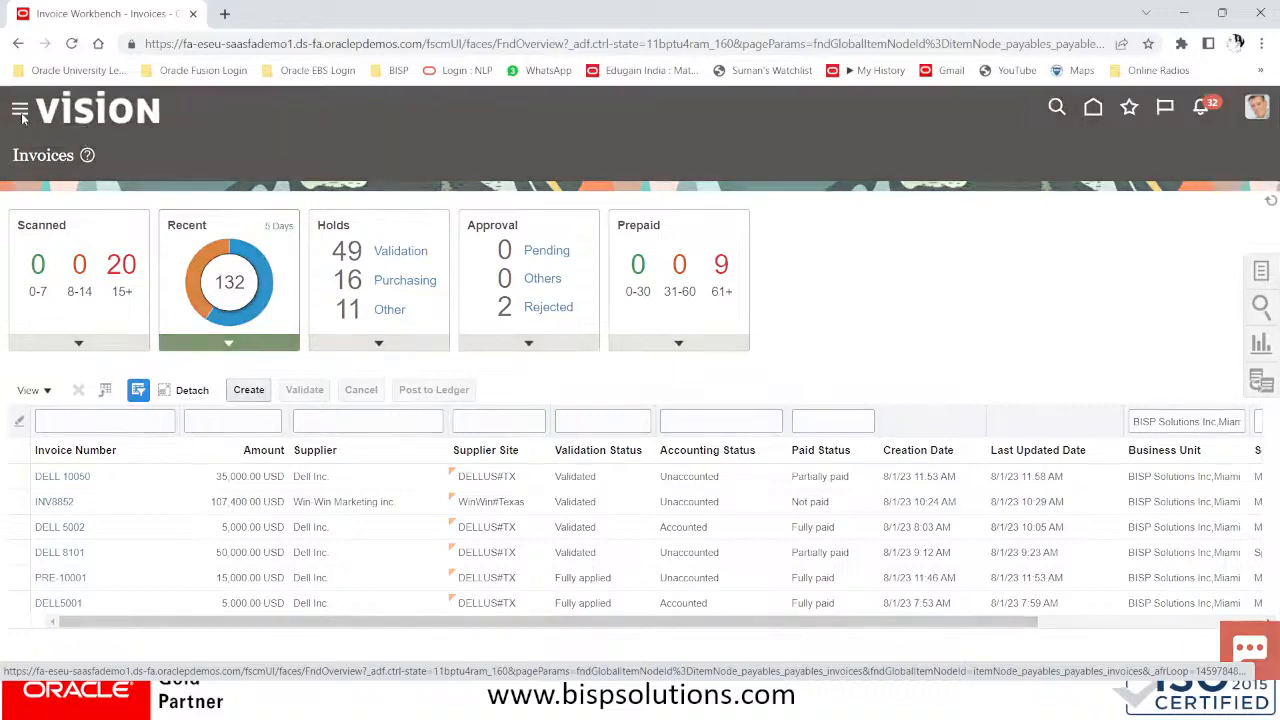
{"action": "left_click", "coordinate": [20, 112]}
{"action": "scroll", "coordinate": [235, 480], "scroll_direction": "down", "scroll_amount": 10}
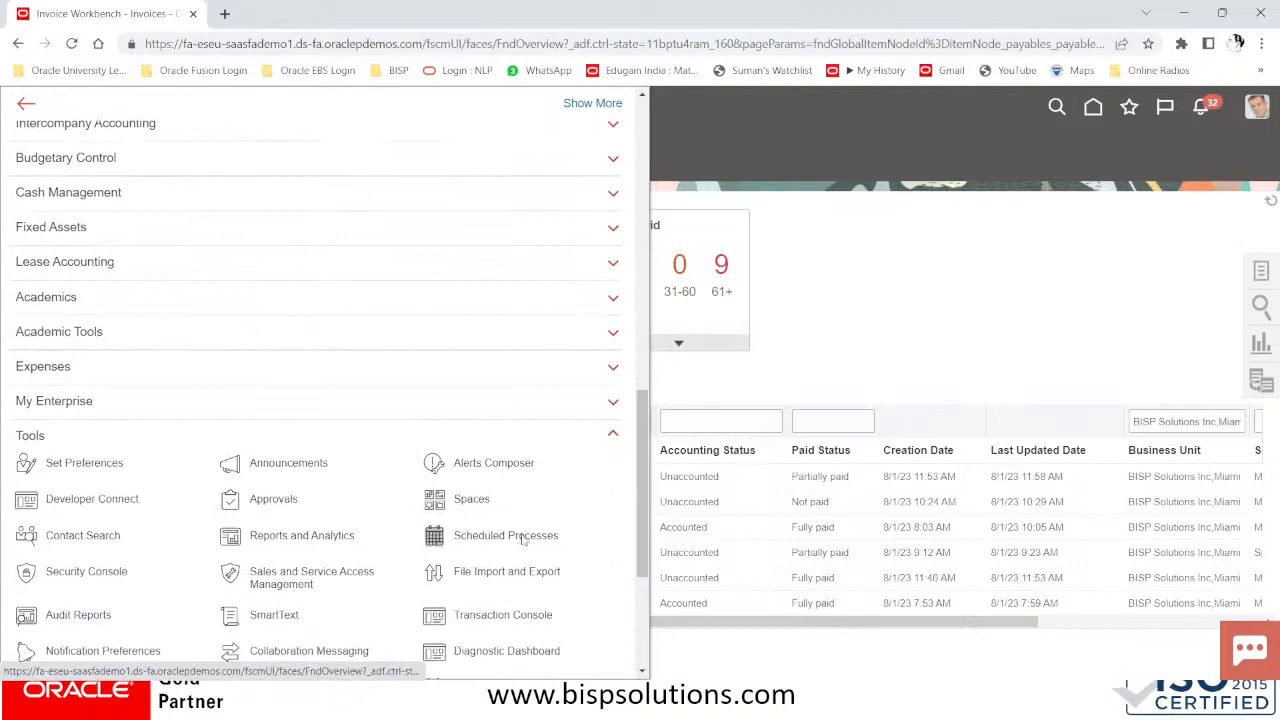
{"action": "left_click", "coordinate": [521, 537]}
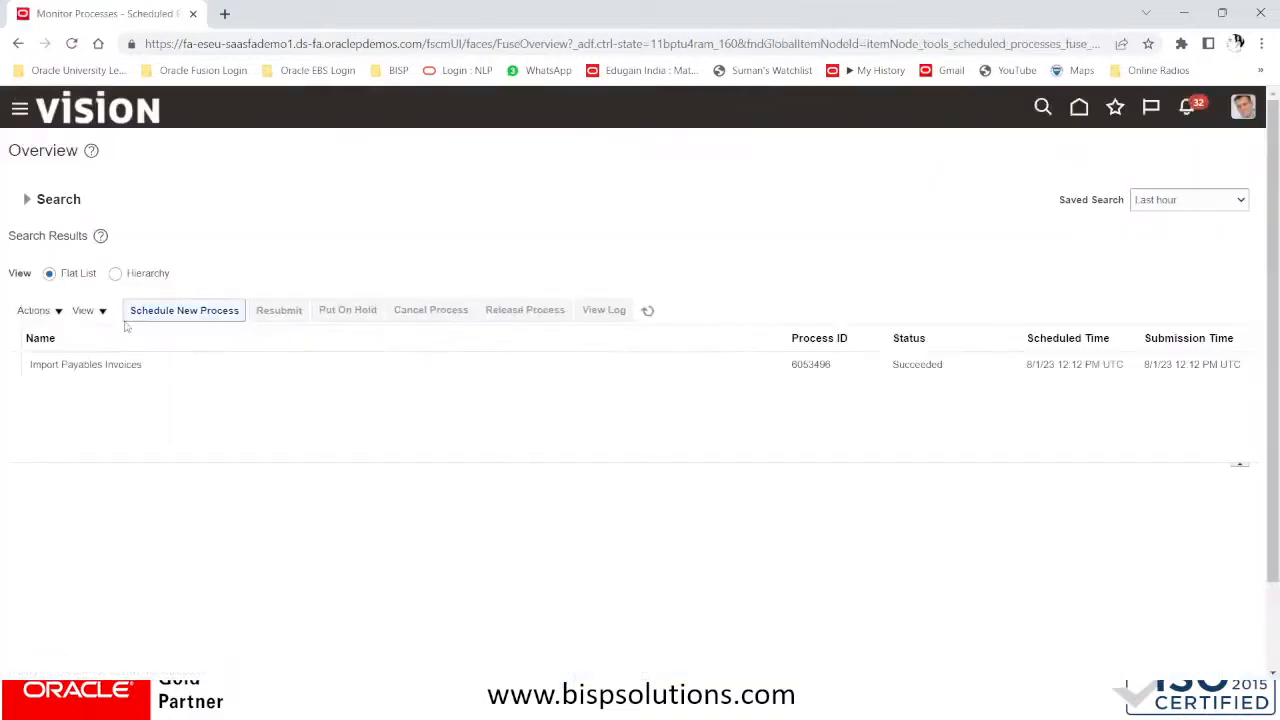
{"action": "left_click", "coordinate": [562, 368]}
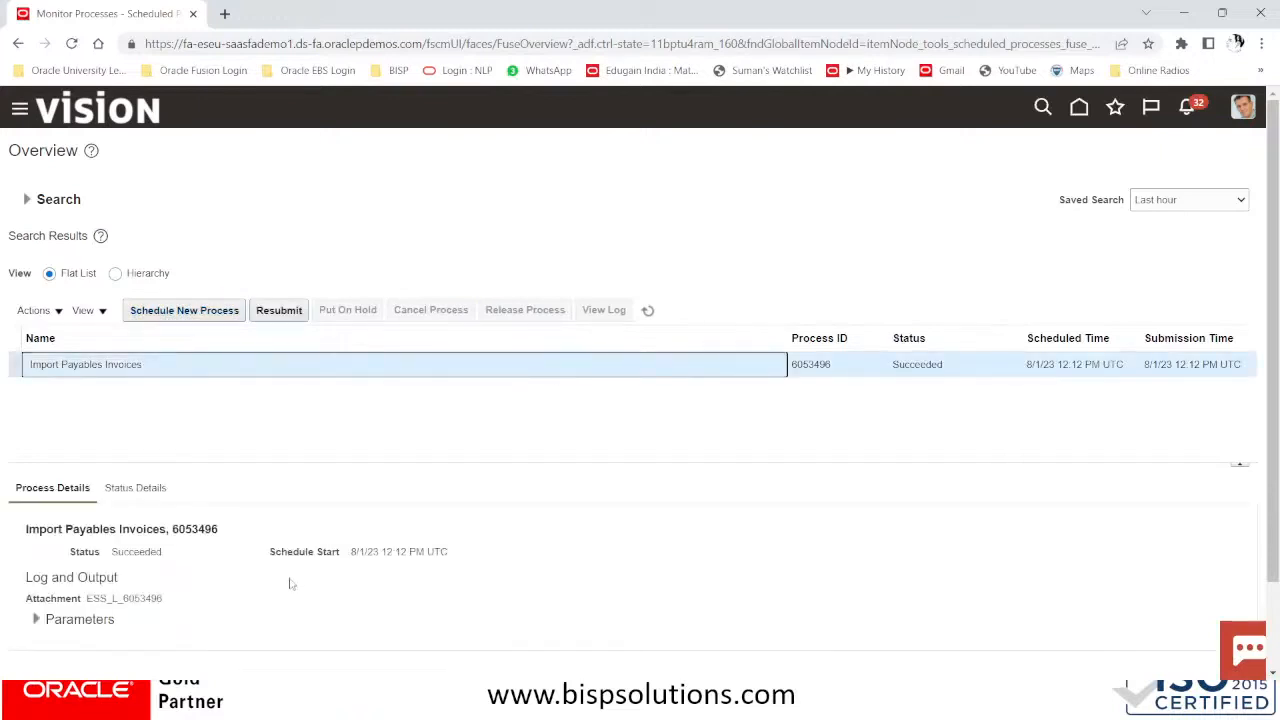
{"action": "scroll", "coordinate": [290, 584], "scroll_direction": "down", "scroll_amount": 1}
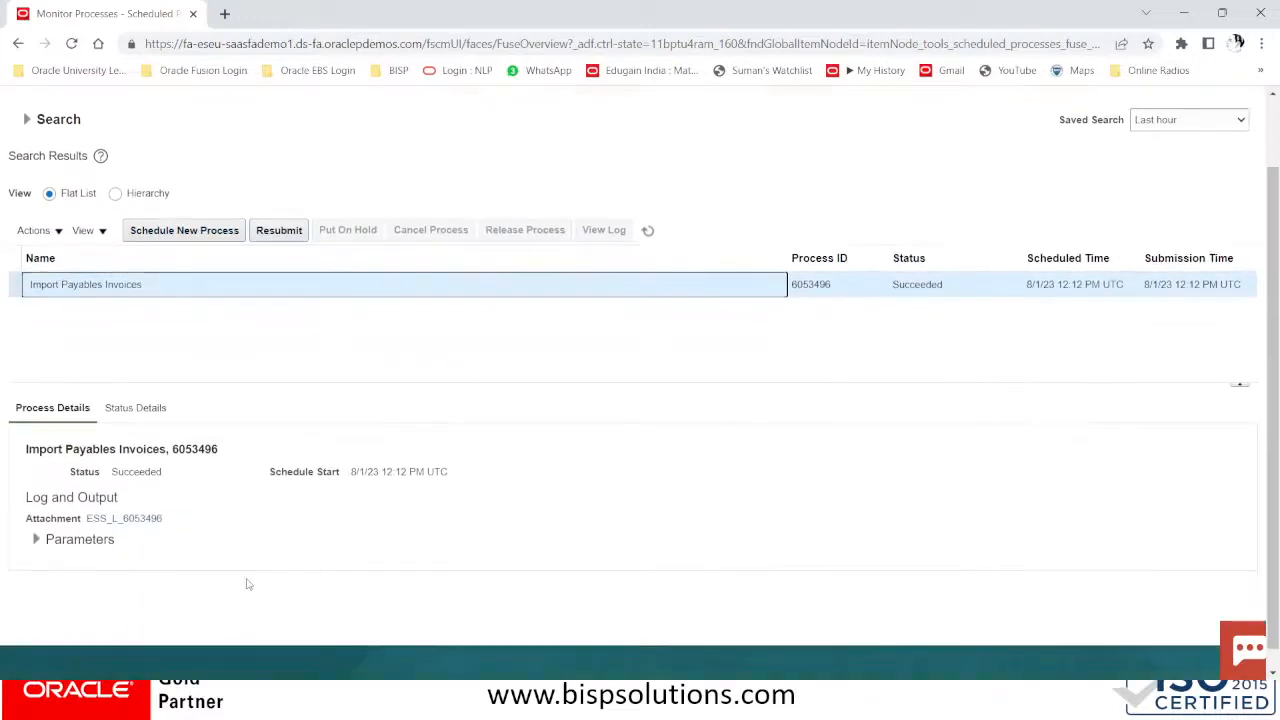
Download the process's log attachment to the Desktop as 6053496.log and open the file.
{"action": "left_click", "coordinate": [126, 516]}
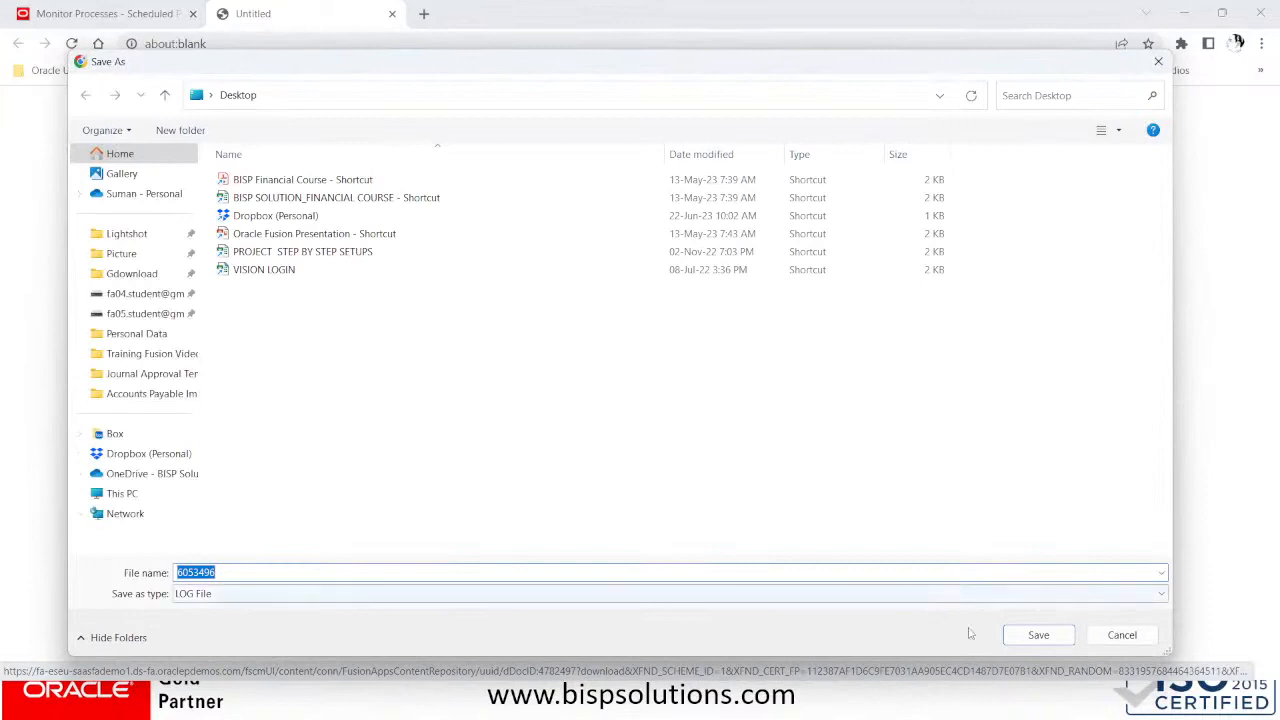
{"action": "left_click", "coordinate": [1037, 635]}
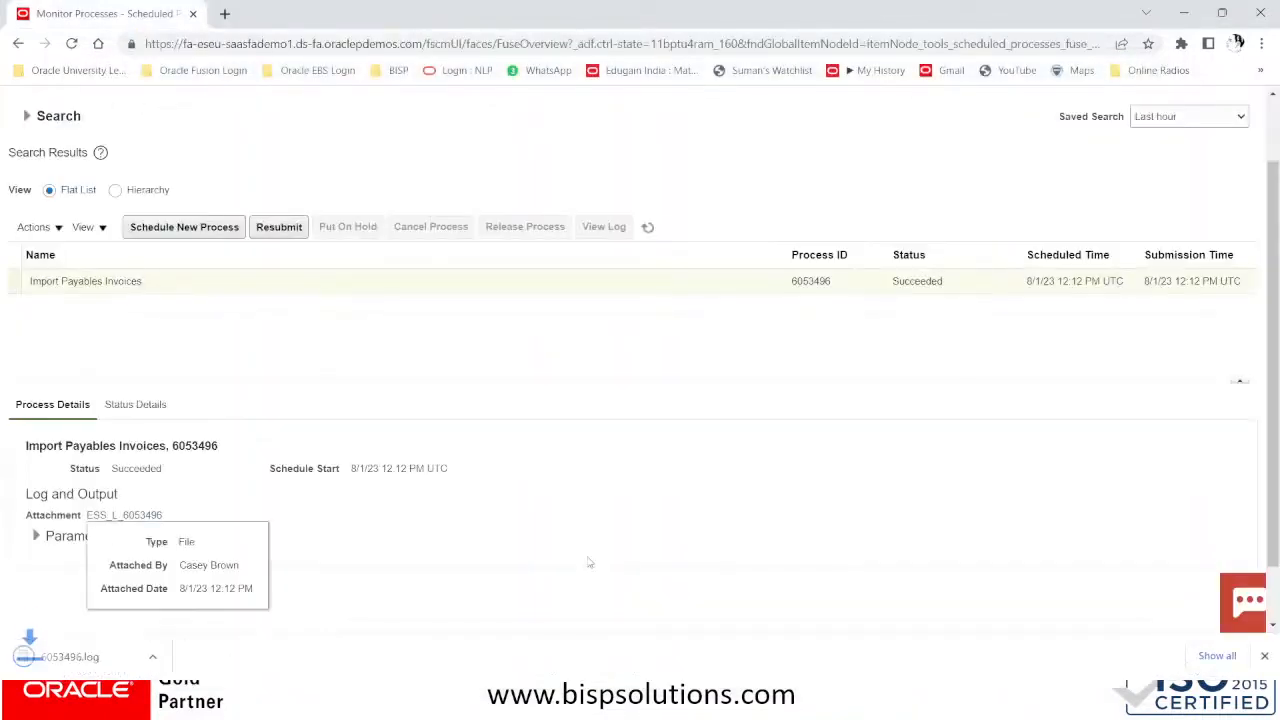
{"action": "left_click", "coordinate": [177, 656]}
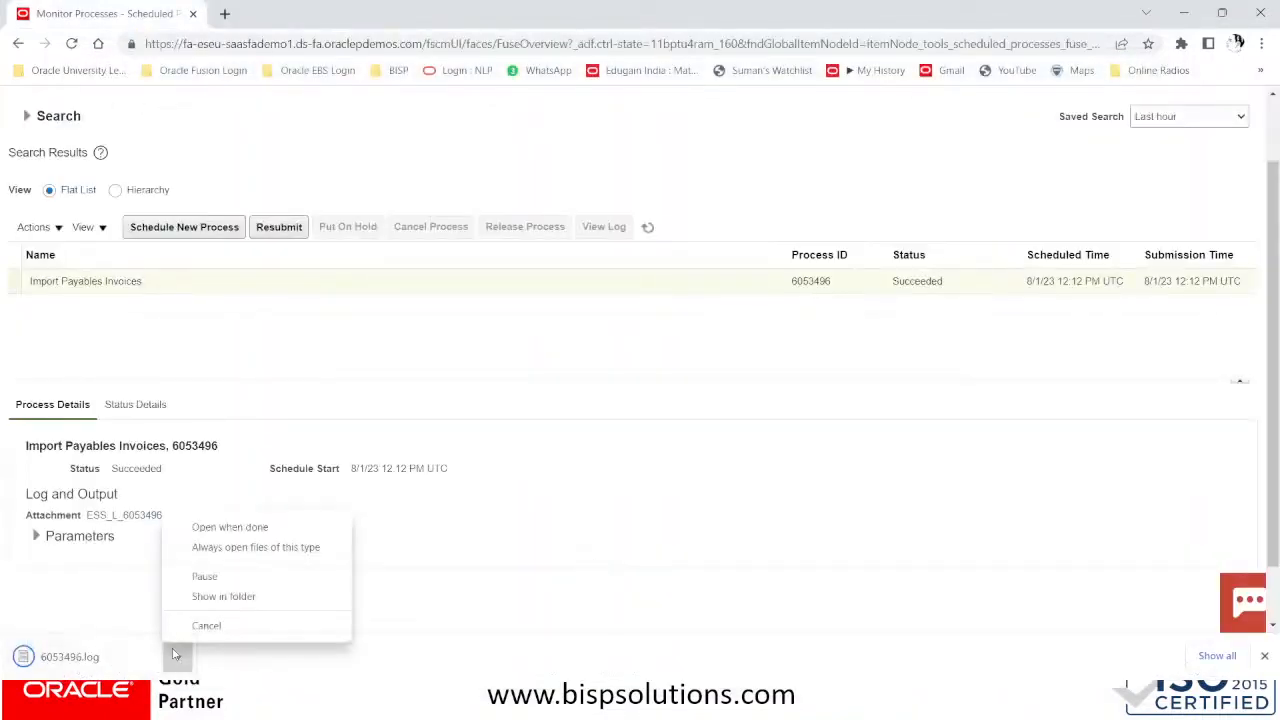
{"action": "left_click", "coordinate": [207, 535]}
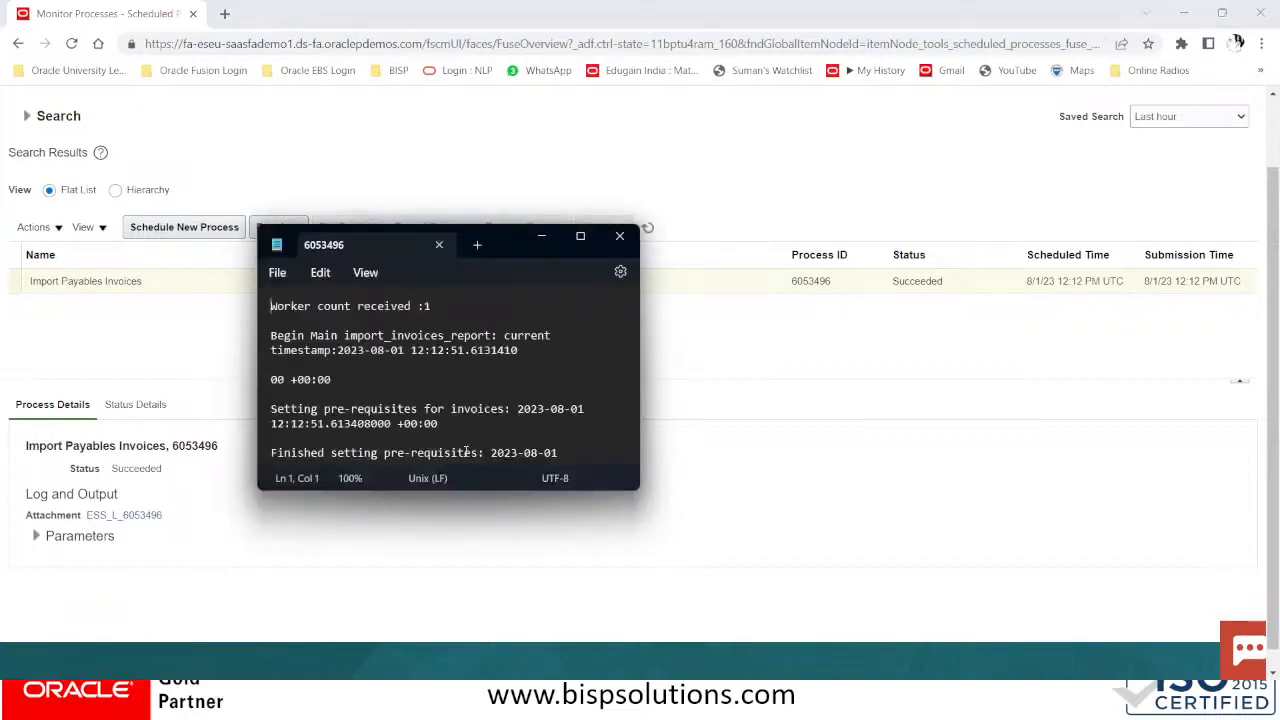
Maximize the log and examine how many invoices the import fetched and created.
{"action": "scroll", "coordinate": [423, 407], "scroll_direction": "down", "scroll_amount": 2}
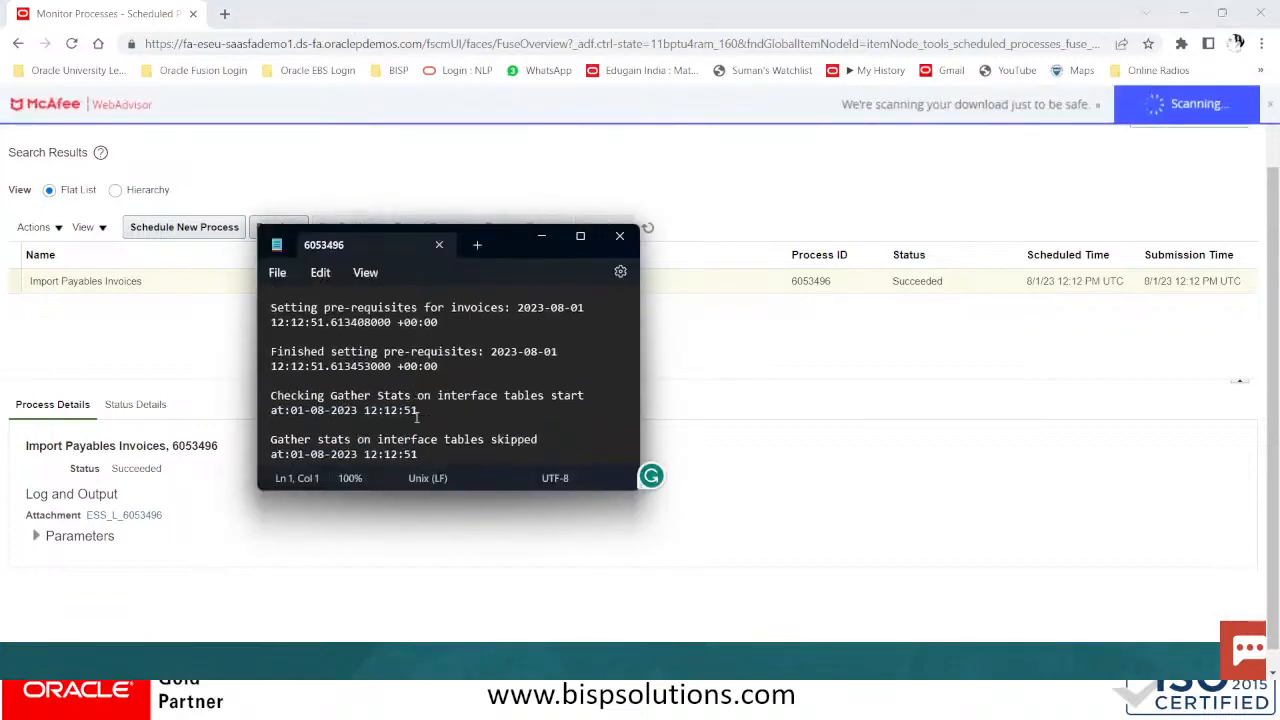
{"action": "left_click", "coordinate": [580, 236]}
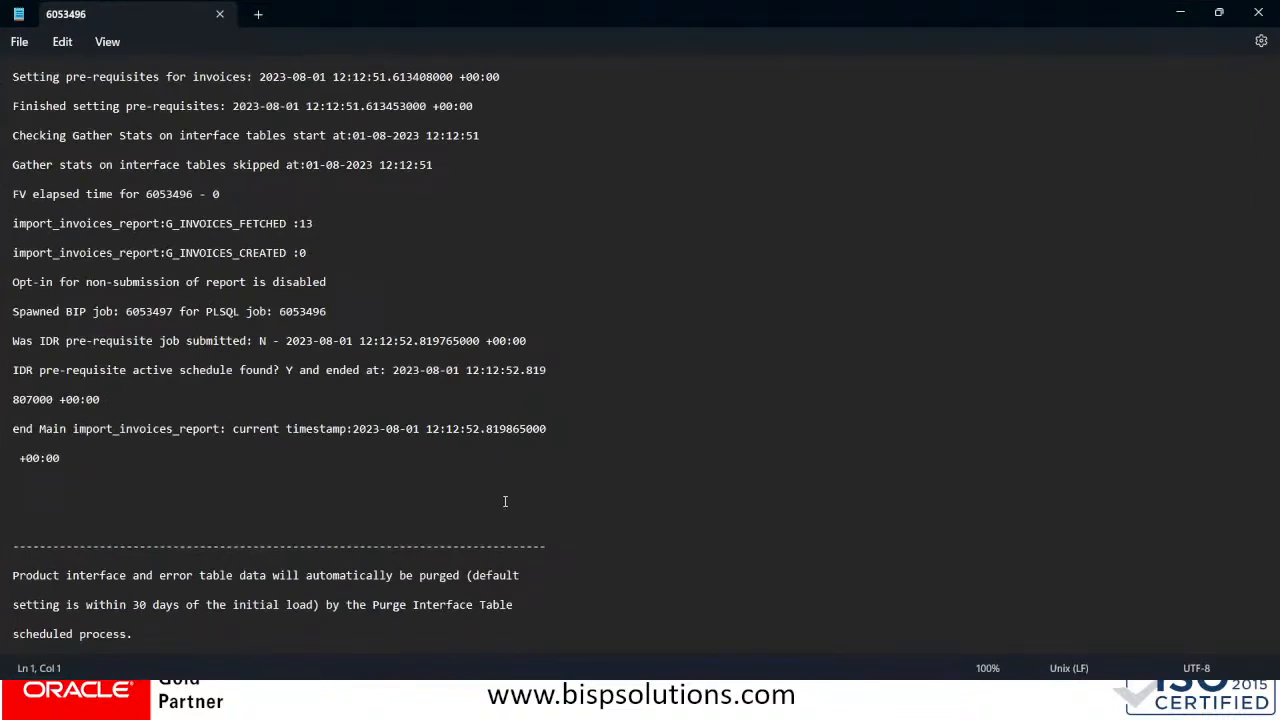
{"action": "scroll", "coordinate": [505, 507], "scroll_direction": "down", "scroll_amount": 2}
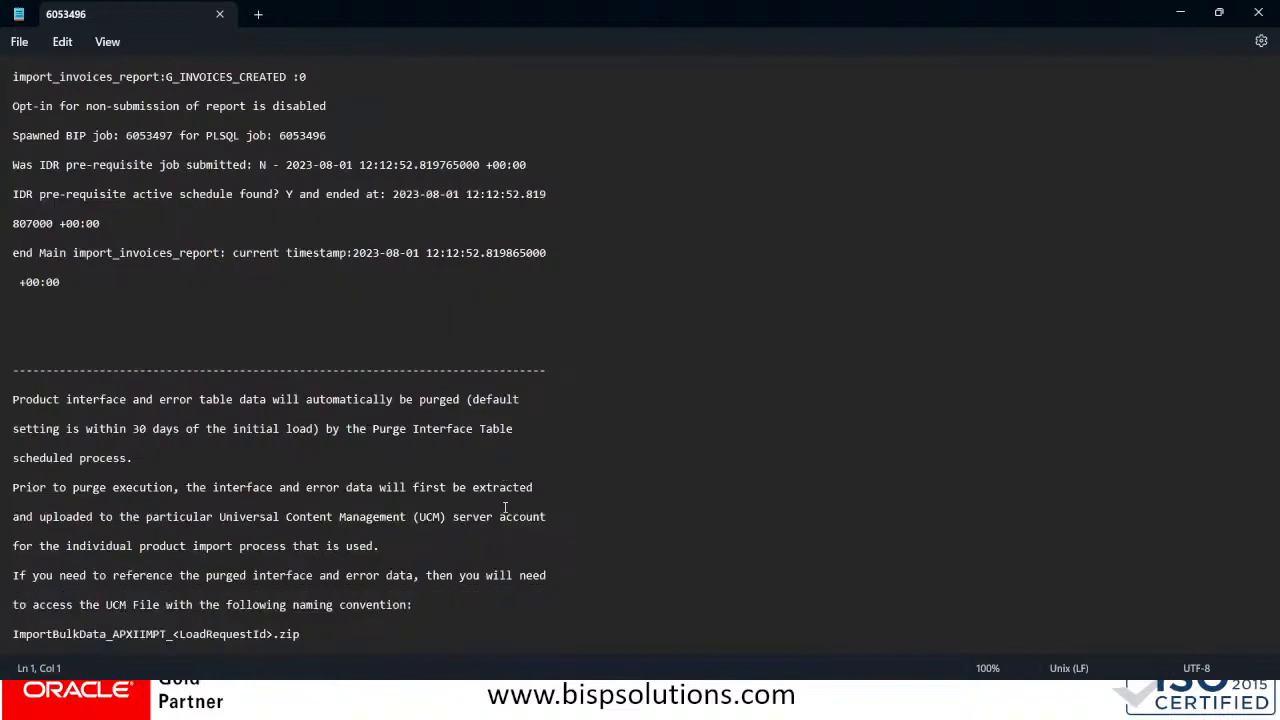
{"action": "scroll", "coordinate": [505, 507], "scroll_direction": "down", "scroll_amount": 1}
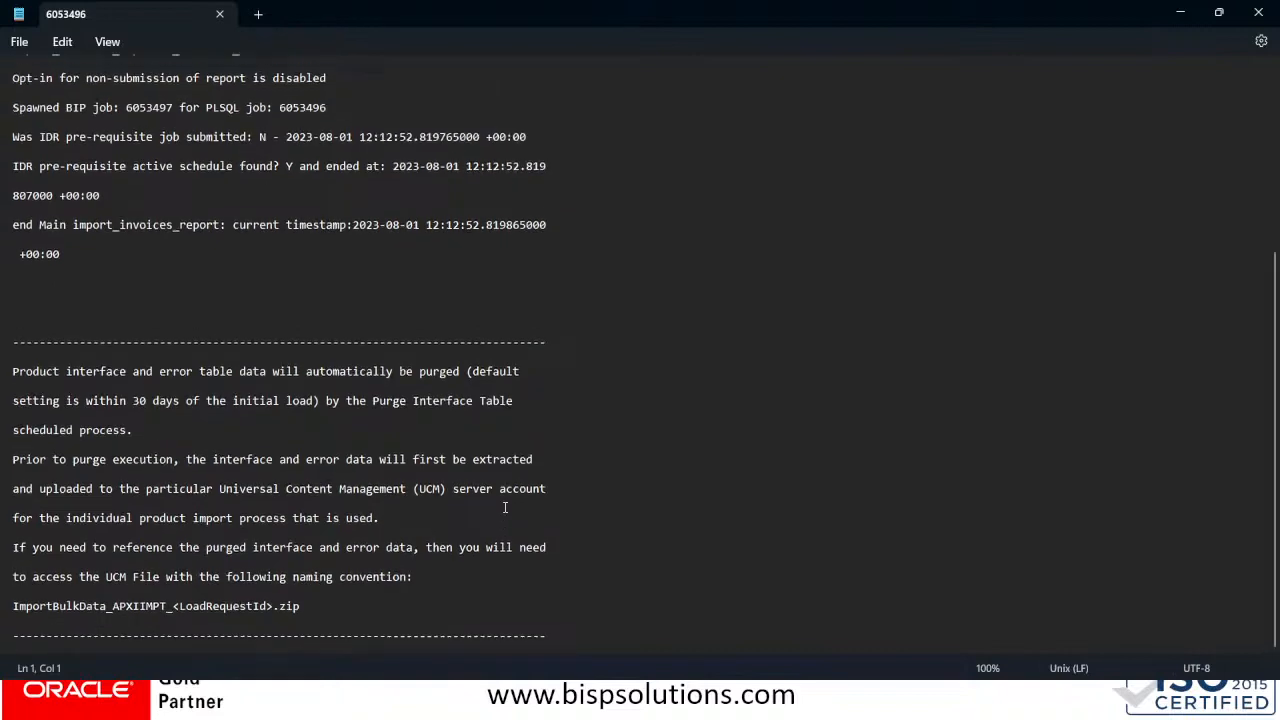
{"action": "scroll", "coordinate": [505, 507], "scroll_direction": "up", "scroll_amount": 2}
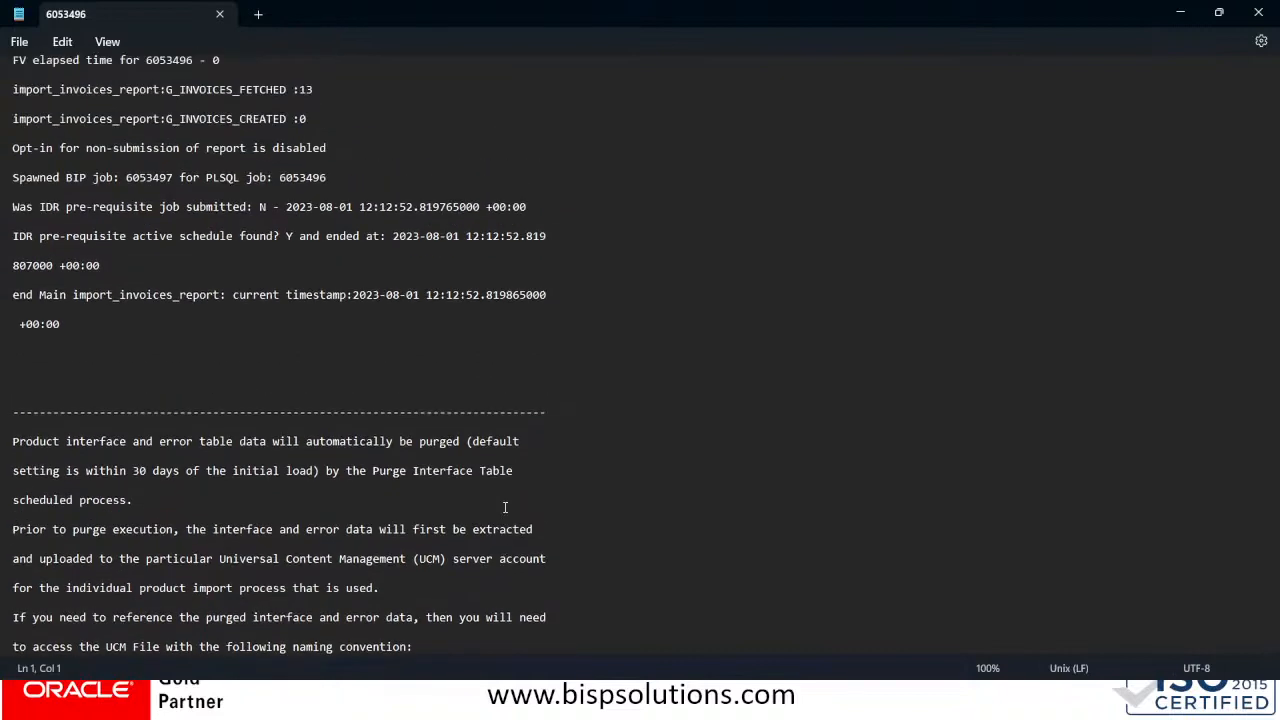
{"action": "scroll", "coordinate": [505, 507], "scroll_direction": "up", "scroll_amount": 5}
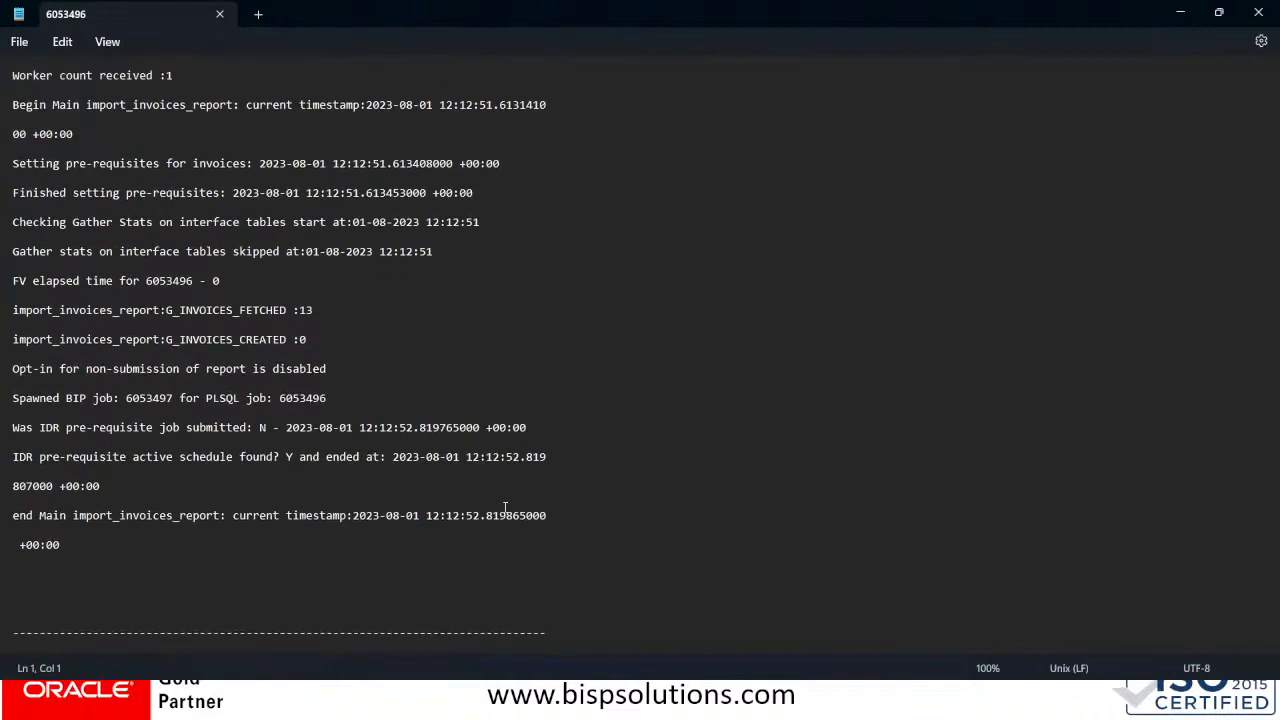
Switch back to the CreateQuickInvoices workbook in Excel and start Save and Submit Invoice Import for the invoice rows.
{"action": "key", "text": "alt+Tab"}
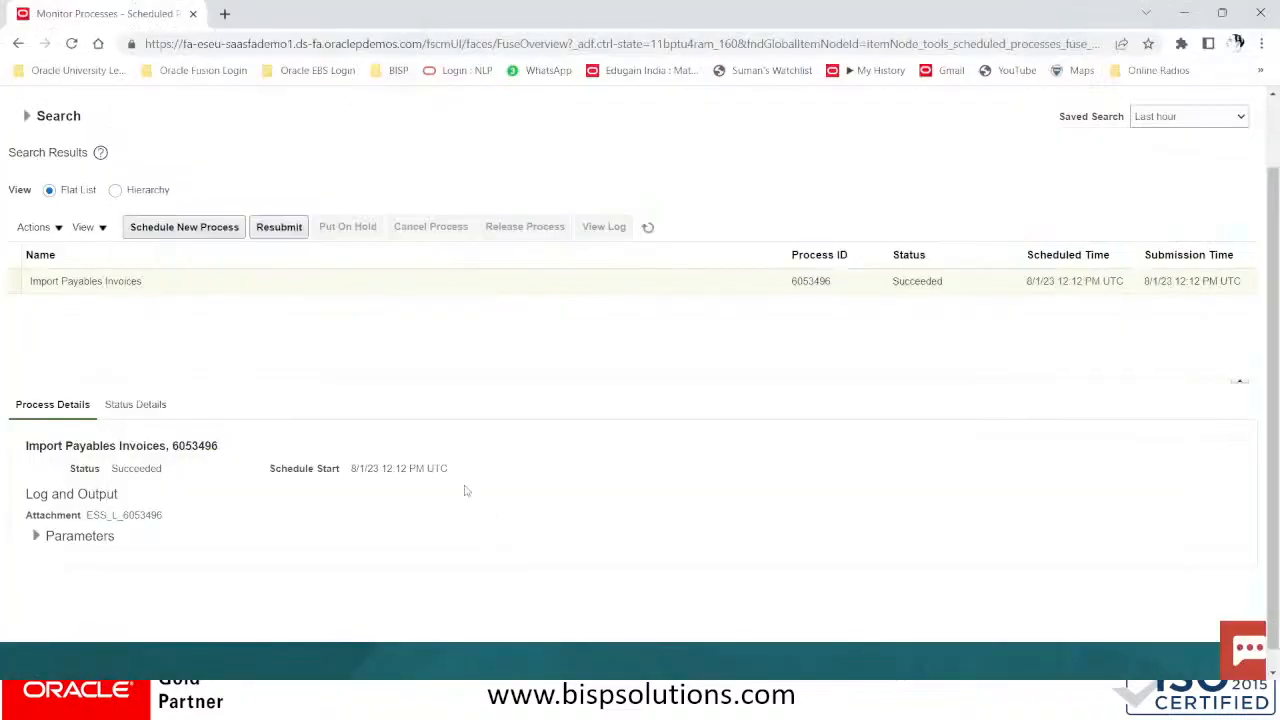
{"action": "key", "text": "alt+Tab"}
{"action": "key", "text": "Tab"}
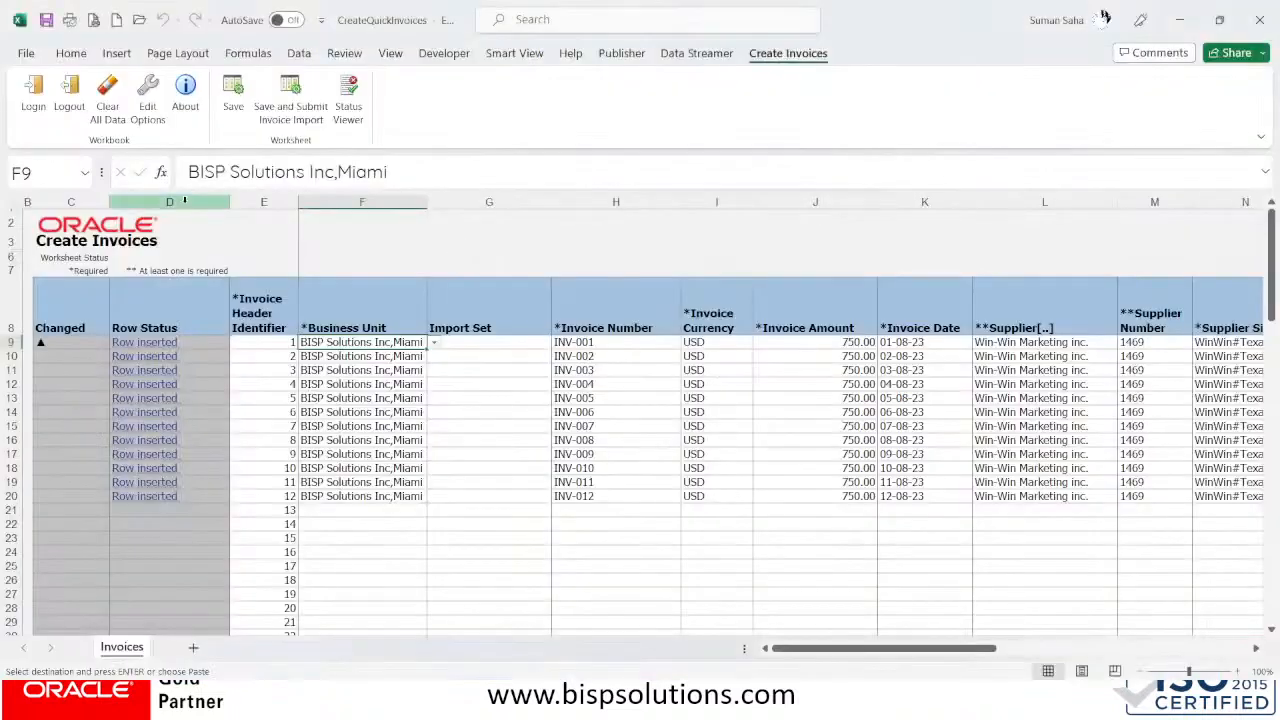
{"action": "left_click", "coordinate": [300, 112]}
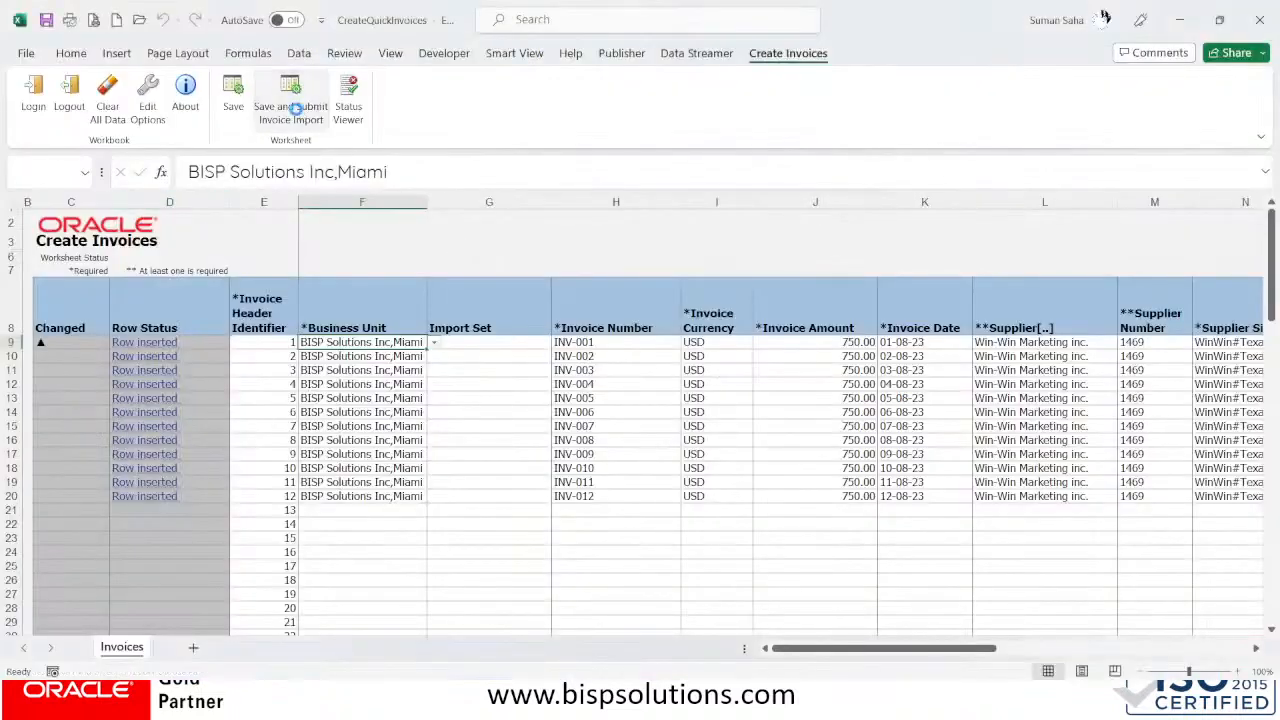
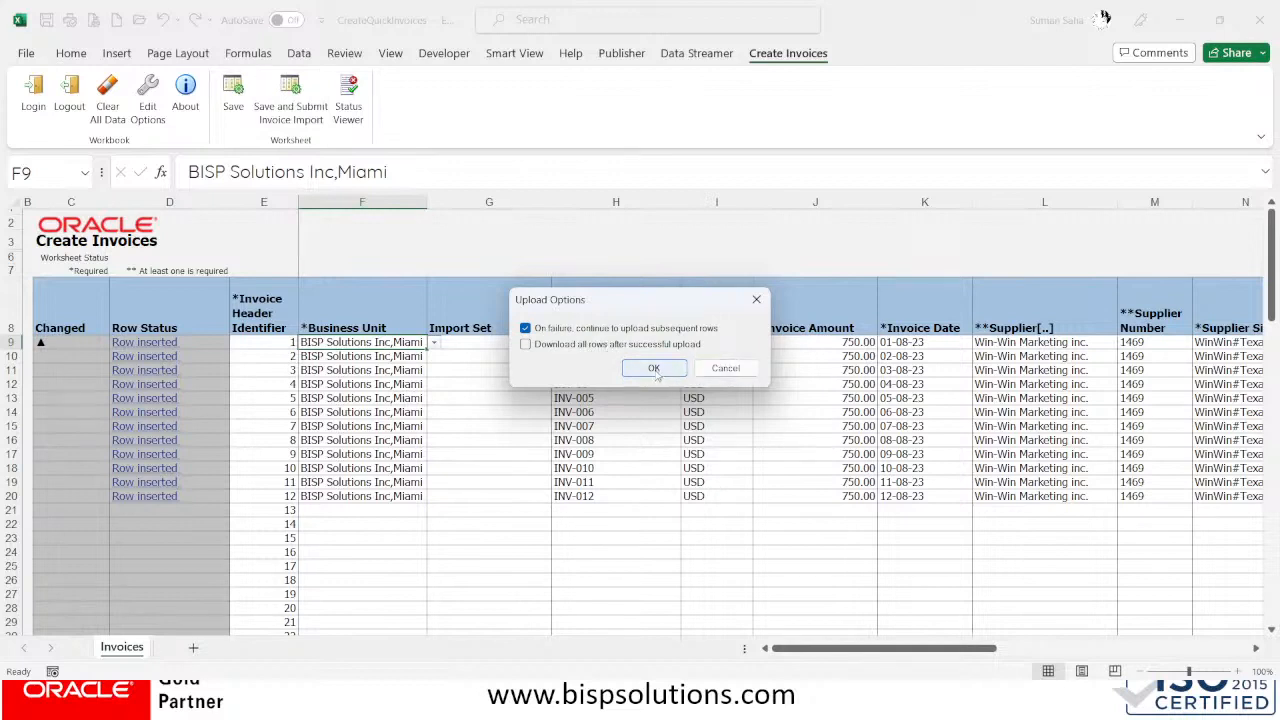
Accept the upload options and set the invoice import's business unit to BISP Solutions Inc,Miami.
{"action": "left_click", "coordinate": [654, 369]}
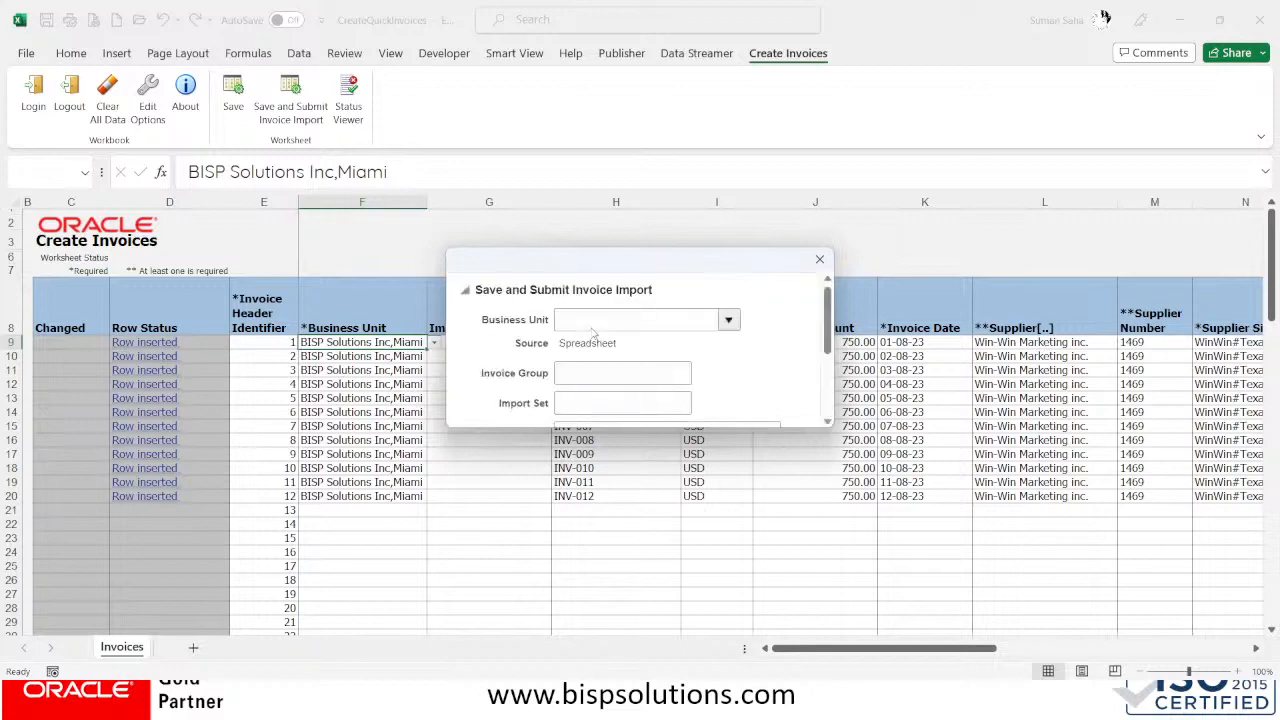
{"action": "left_click", "coordinate": [728, 320]}
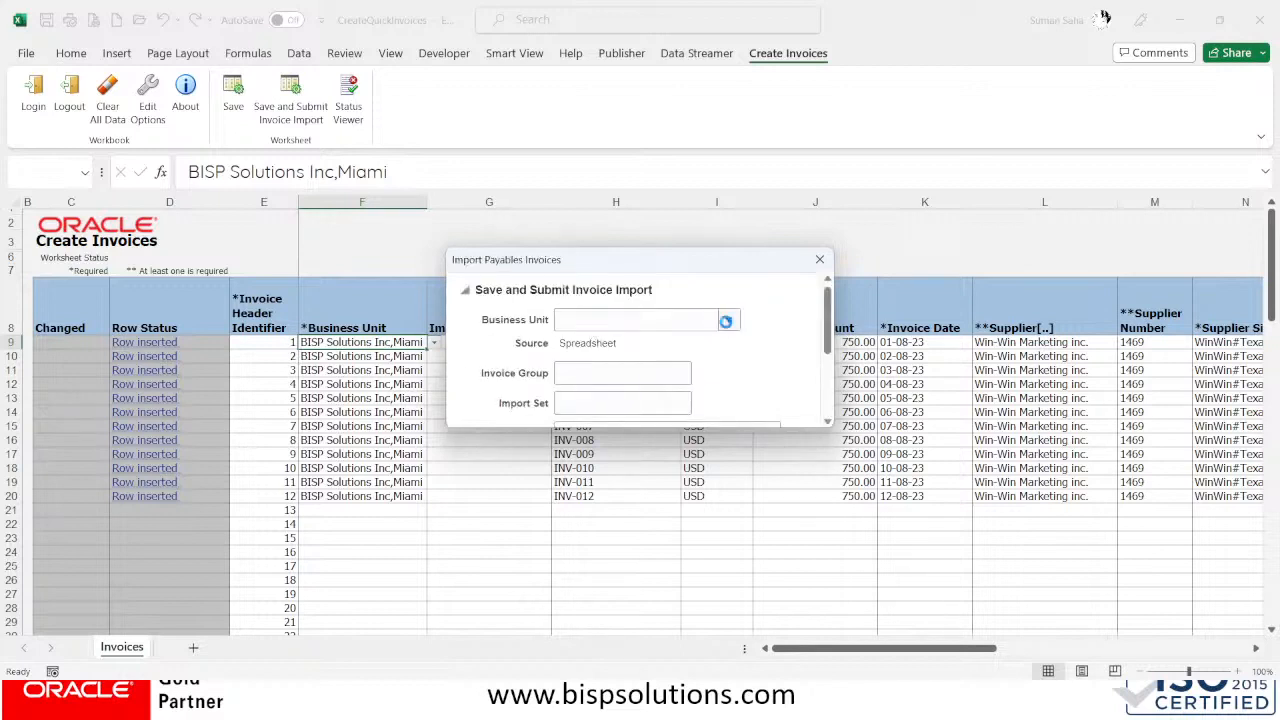
{"action": "scroll", "coordinate": [613, 330], "scroll_direction": "down", "scroll_amount": 3}
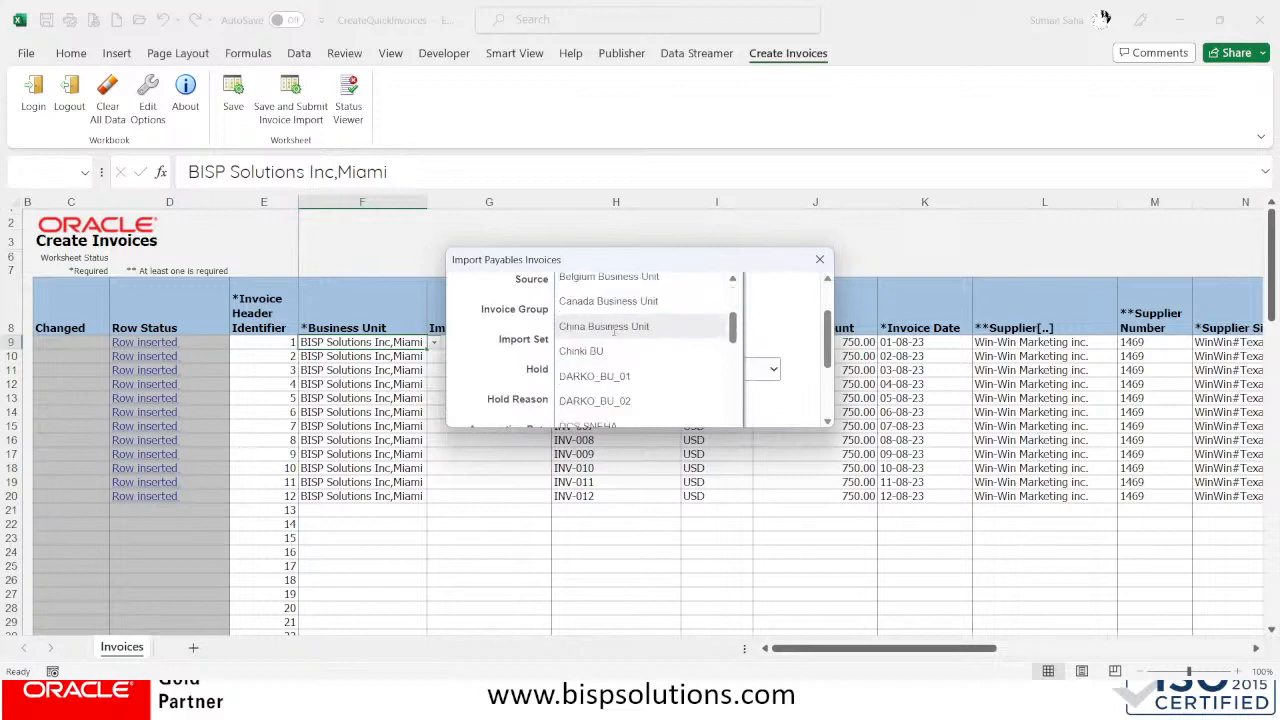
{"action": "scroll", "coordinate": [609, 328], "scroll_direction": "up", "scroll_amount": 2}
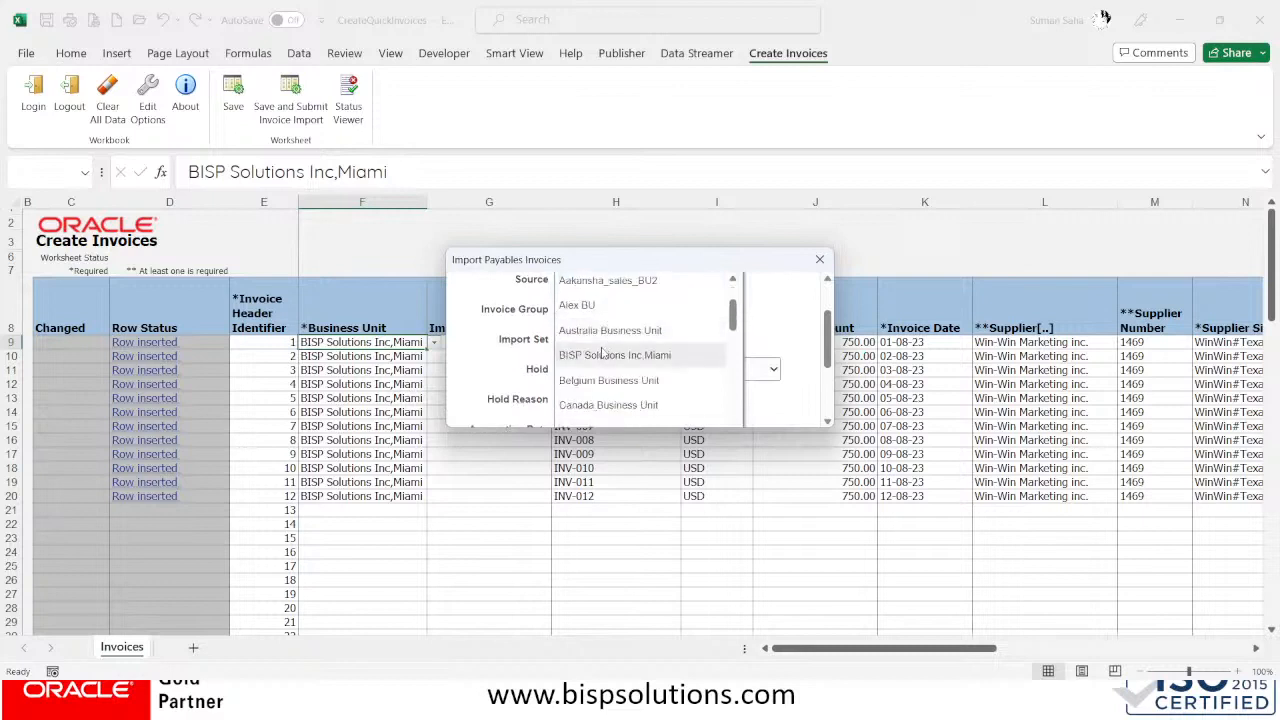
{"action": "left_click", "coordinate": [612, 355]}
{"action": "left_click", "coordinate": [596, 372]}
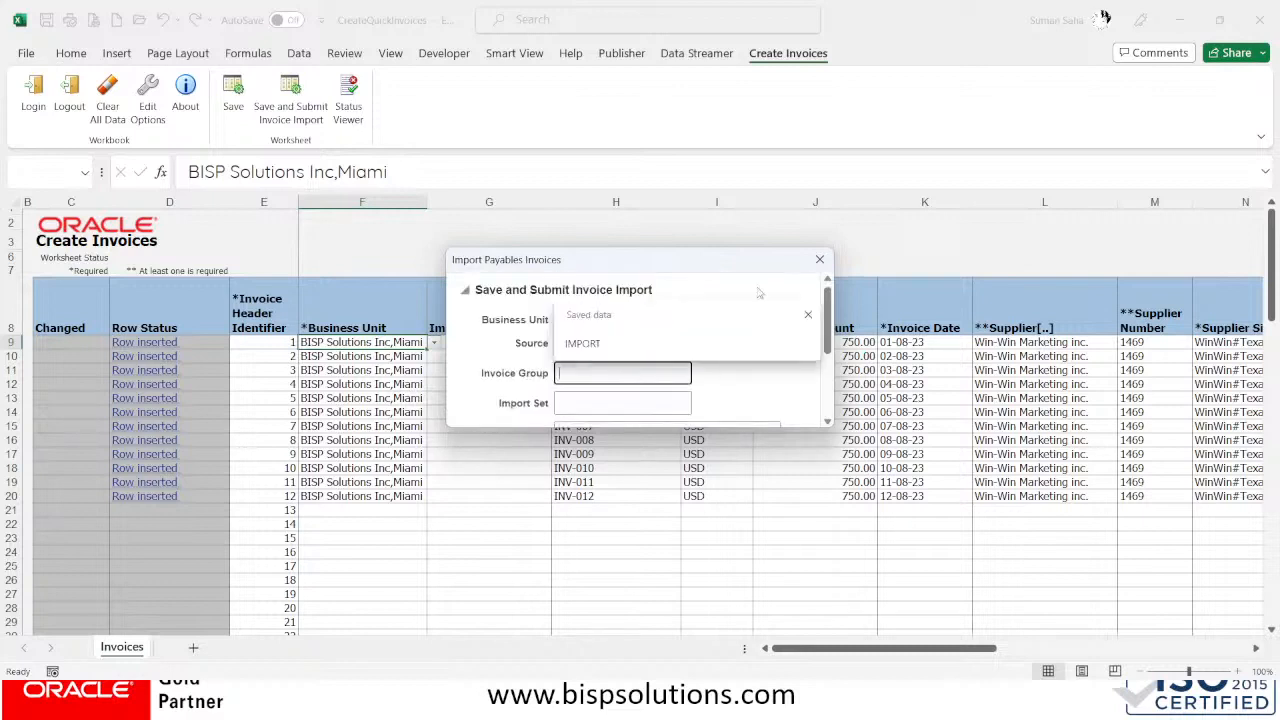
{"action": "left_click", "coordinate": [782, 421]}
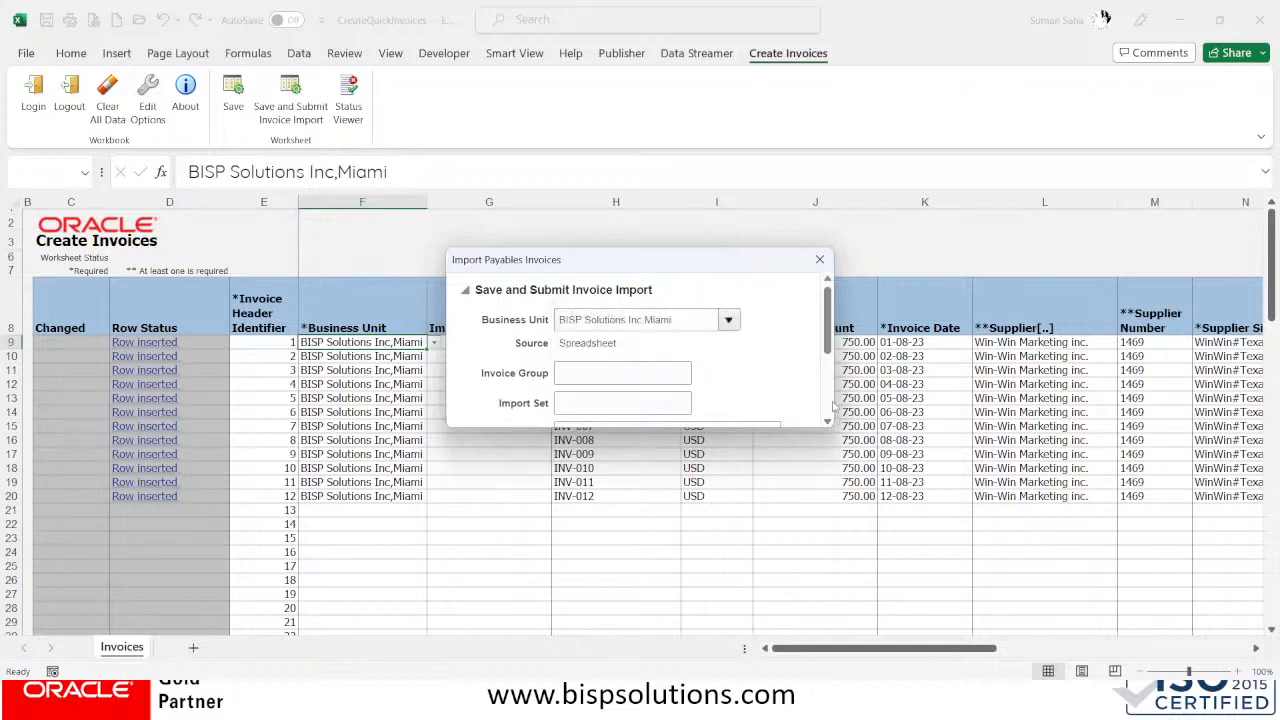
Set the import's accounting date to 8/1/23, submit the request and dismiss its confirmation.
{"action": "scroll", "coordinate": [737, 377], "scroll_direction": "down", "scroll_amount": 1}
{"action": "scroll", "coordinate": [729, 379], "scroll_direction": "down", "scroll_amount": 2}
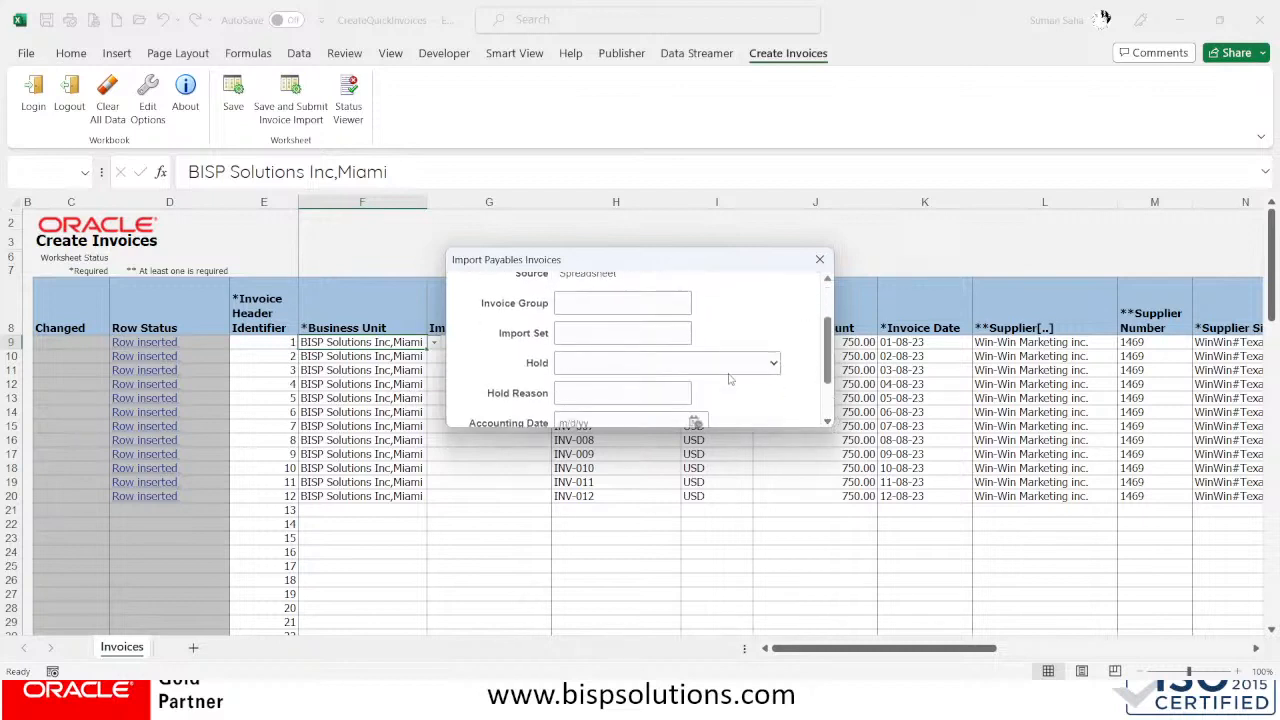
{"action": "left_click", "coordinate": [695, 376]}
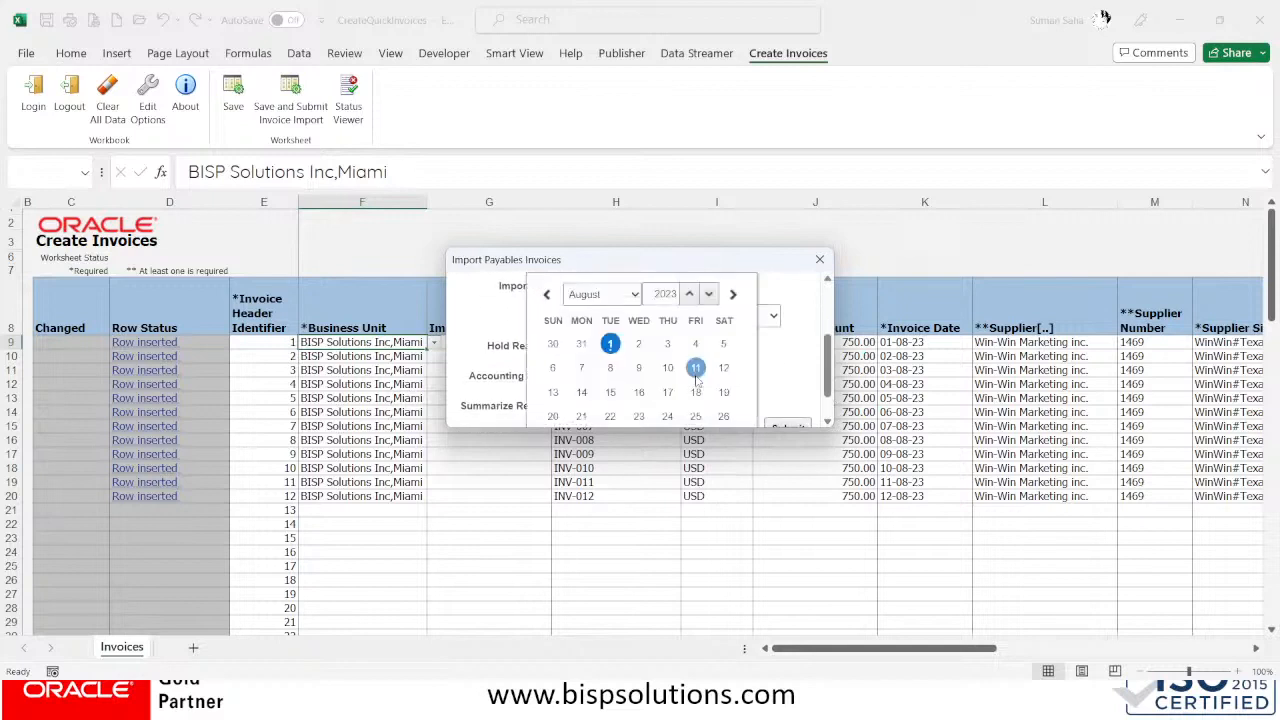
{"action": "left_click", "coordinate": [610, 344]}
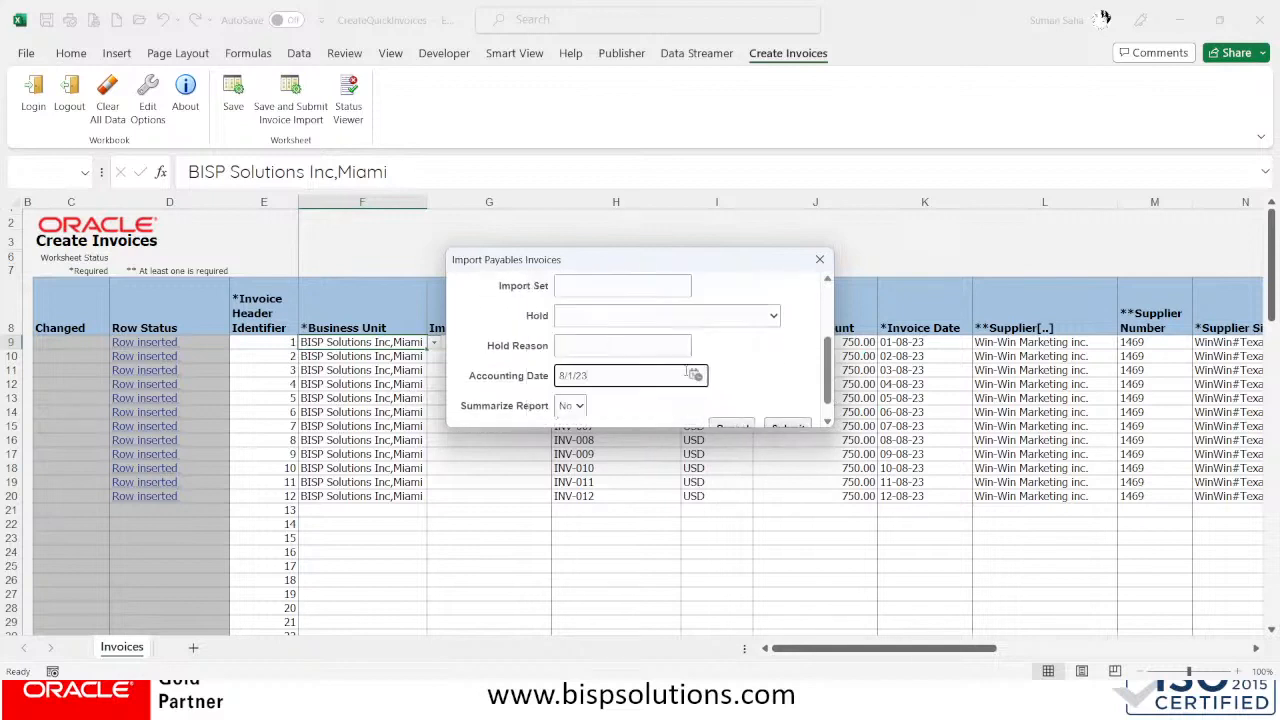
{"action": "scroll", "coordinate": [695, 374], "scroll_direction": "down", "scroll_amount": 1}
{"action": "left_click", "coordinate": [788, 407]}
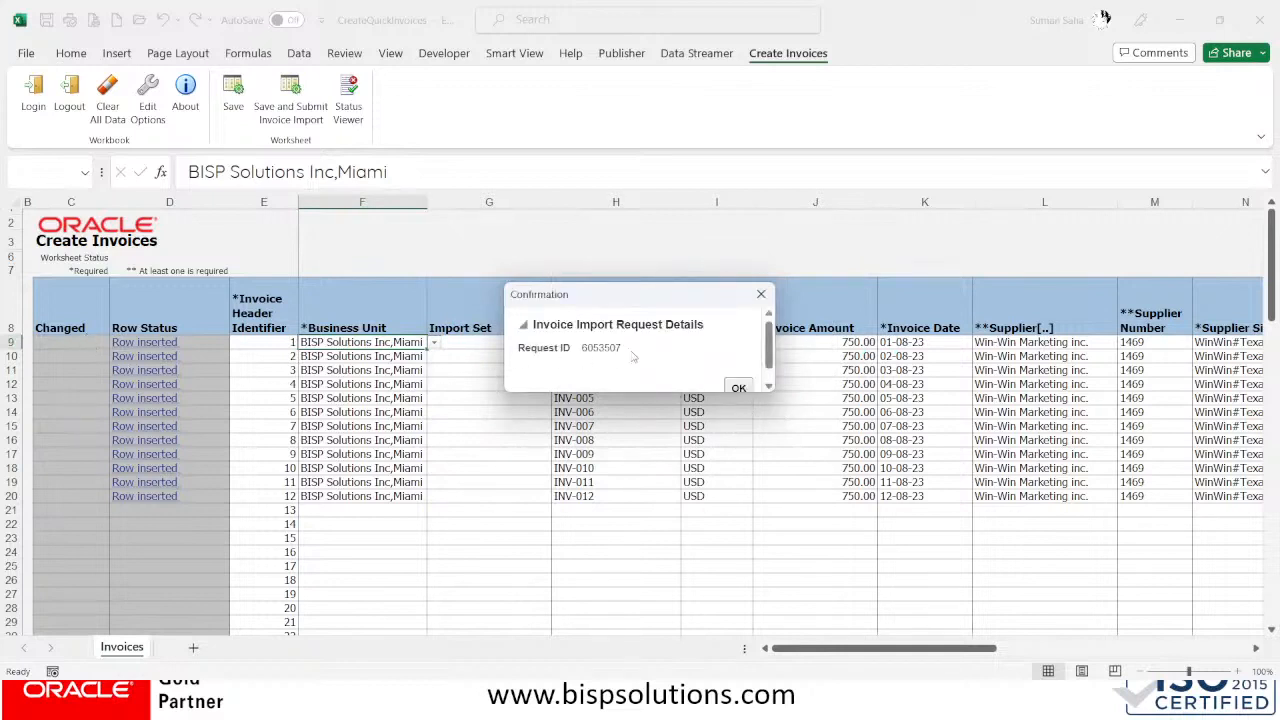
{"action": "left_click_drag", "start_coordinate": [632, 356], "coordinate": [586, 365]}
{"action": "left_click", "coordinate": [748, 386]}
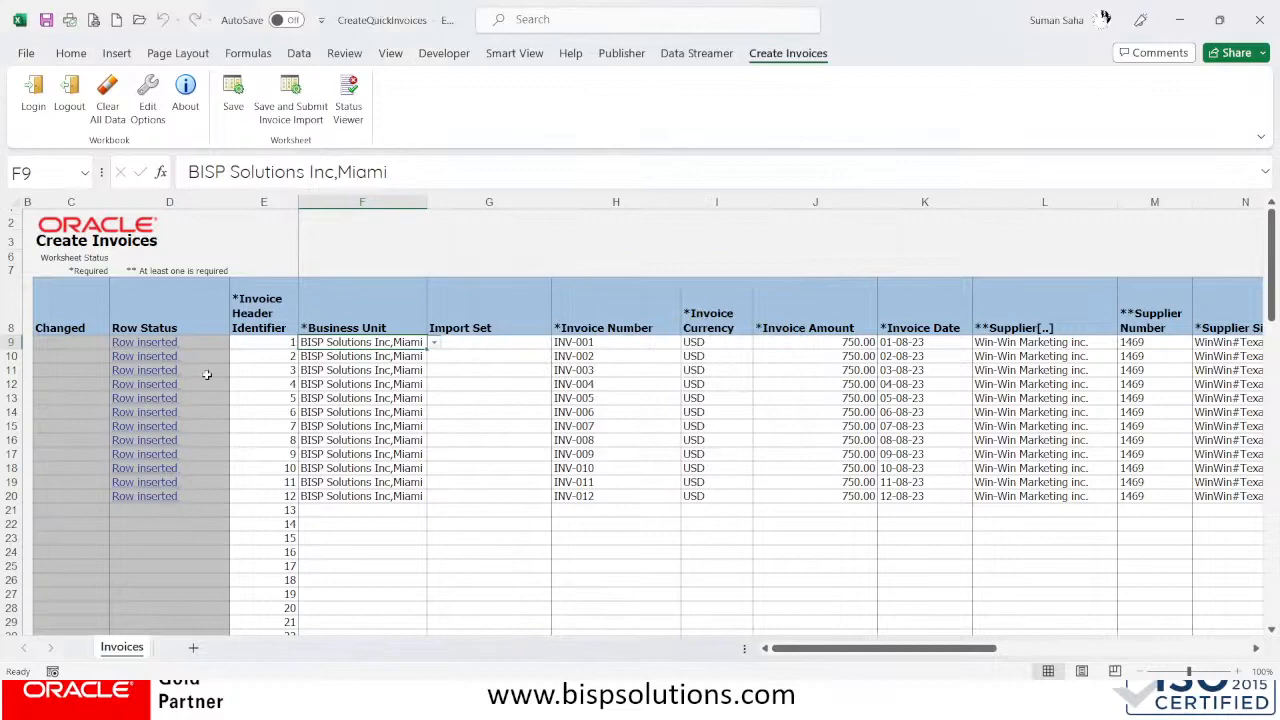
Switch to Scheduled Processes in the browser and search for process ID 6053507.
{"action": "left_click", "coordinate": [407, 408]}
{"action": "key", "text": "alt+Tab"}
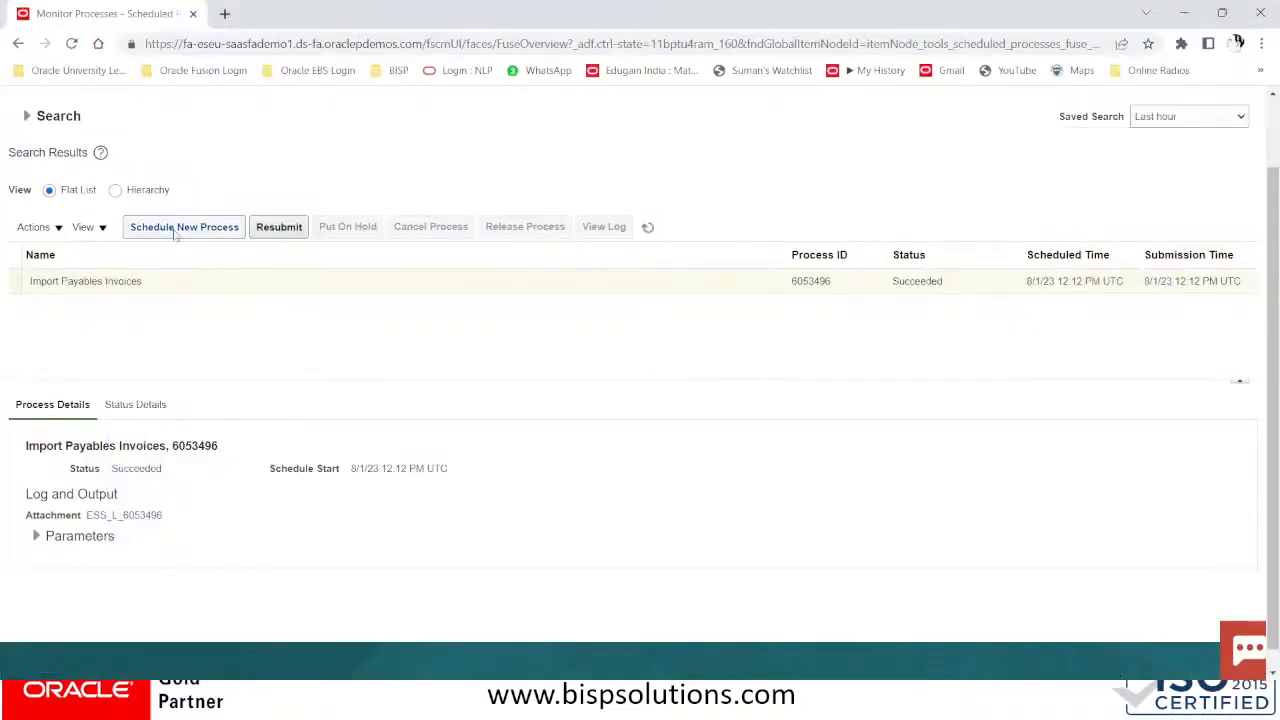
{"action": "scroll", "coordinate": [189, 323], "scroll_direction": "up", "scroll_amount": 2}
{"action": "left_click", "coordinate": [27, 199]}
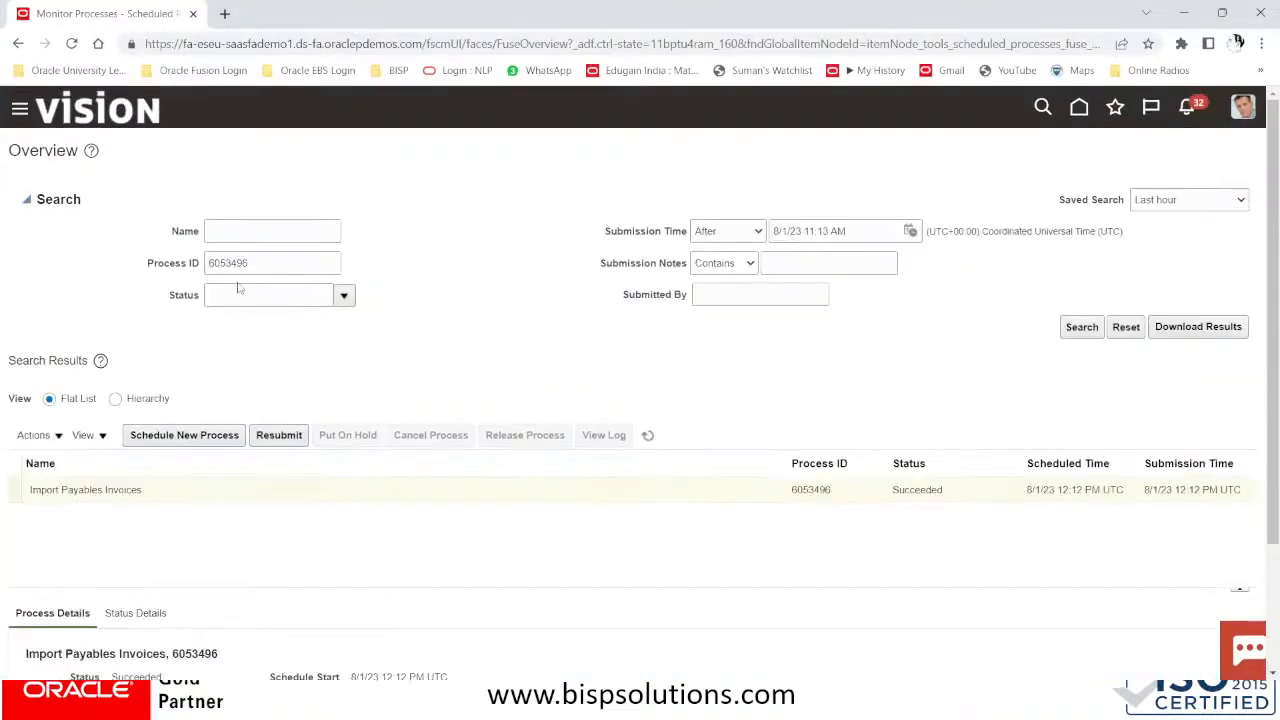
{"action": "double_click", "coordinate": [273, 260]}
{"action": "type", "text": "6053507"}
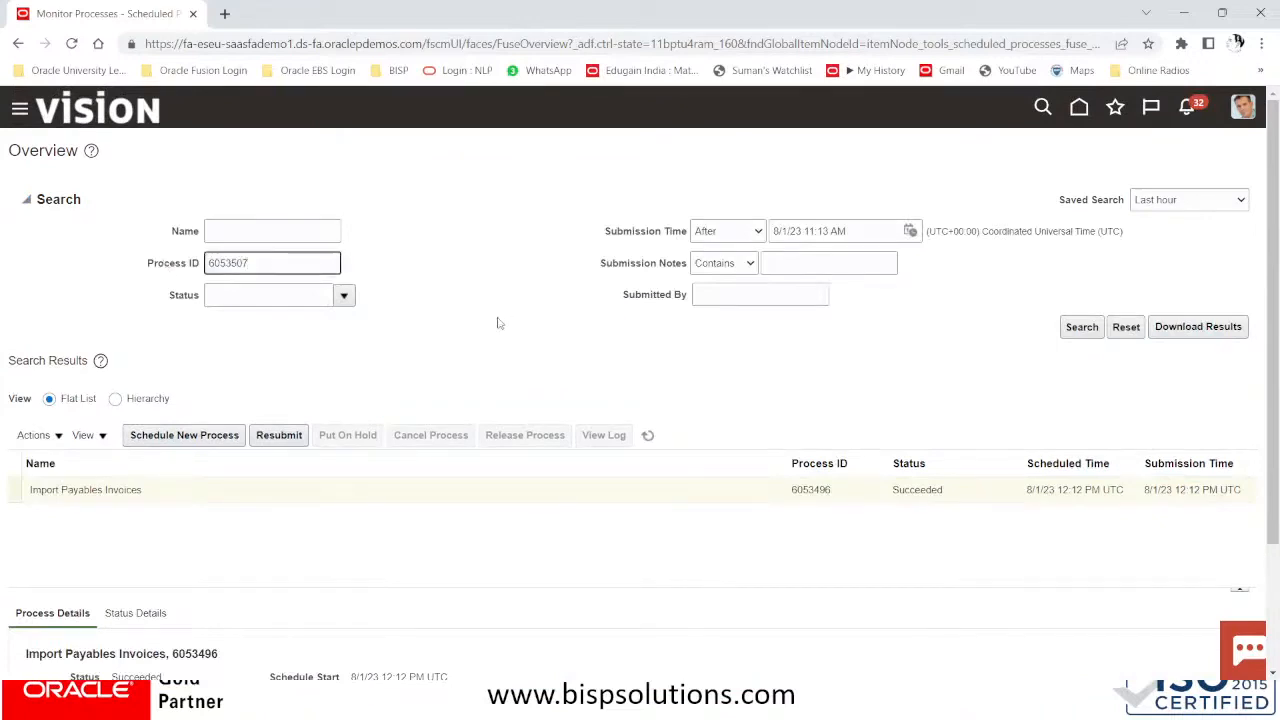
{"action": "left_click", "coordinate": [1081, 322]}
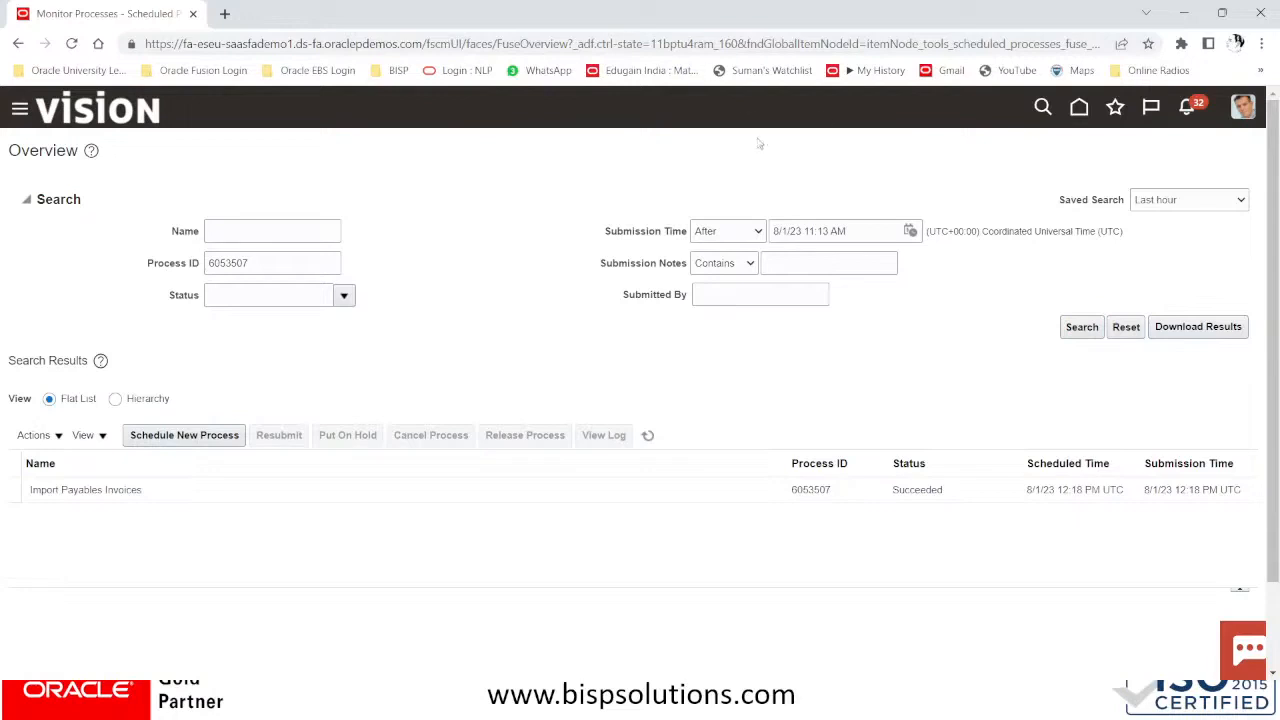
Go to the Payables Invoices work area from the home page and examine the recent invoices.
{"action": "left_click", "coordinate": [1072, 112]}
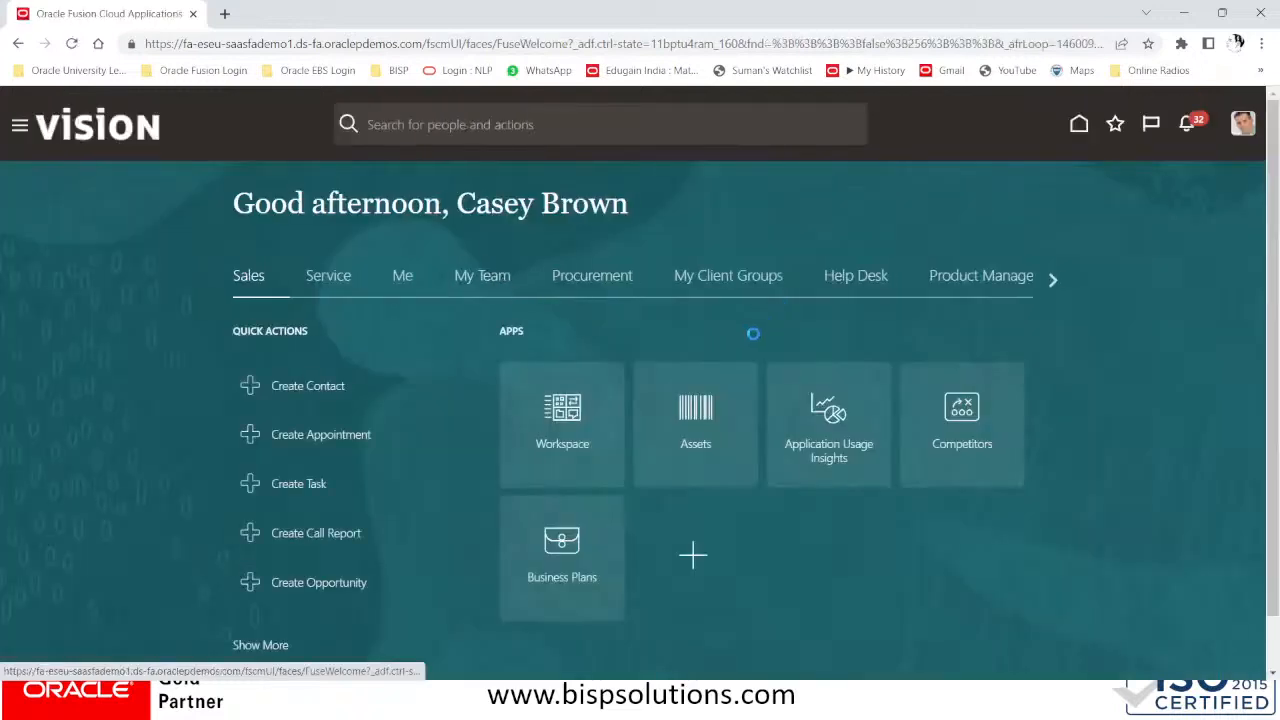
{"action": "left_click", "coordinate": [22, 128]}
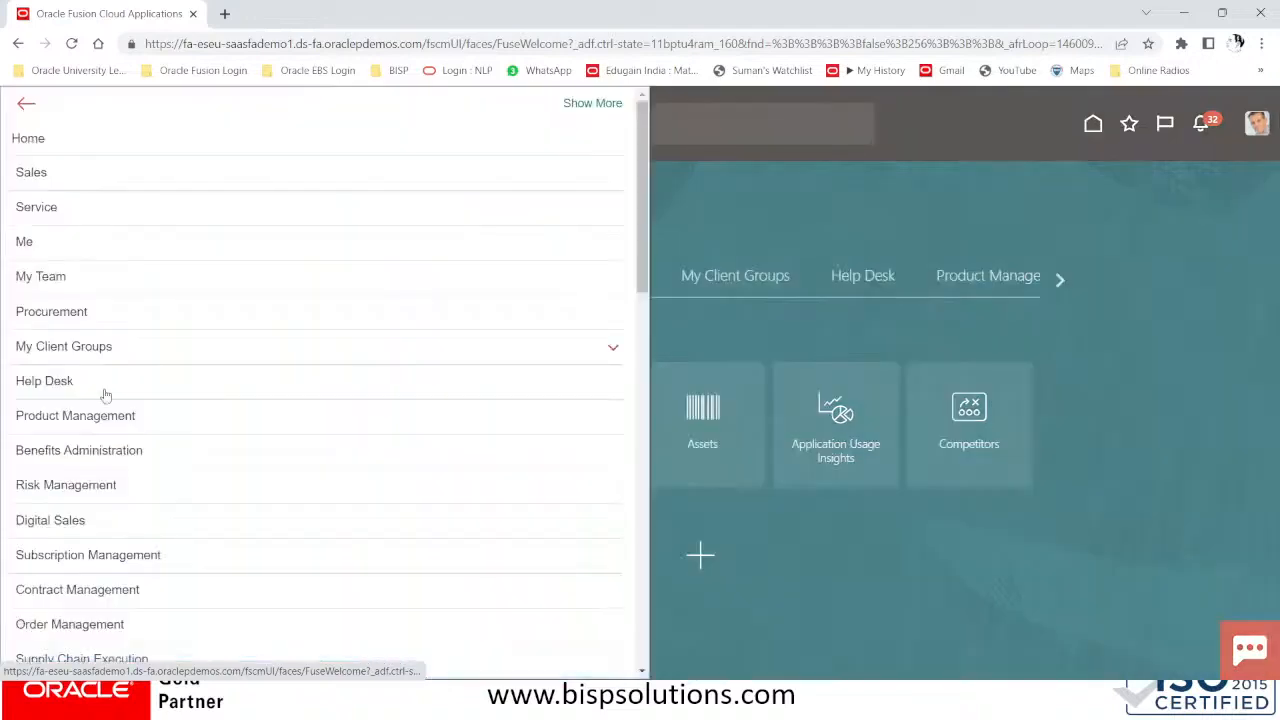
{"action": "scroll", "coordinate": [110, 393], "scroll_direction": "down", "scroll_amount": 4}
{"action": "scroll", "coordinate": [200, 395], "scroll_direction": "down", "scroll_amount": 1}
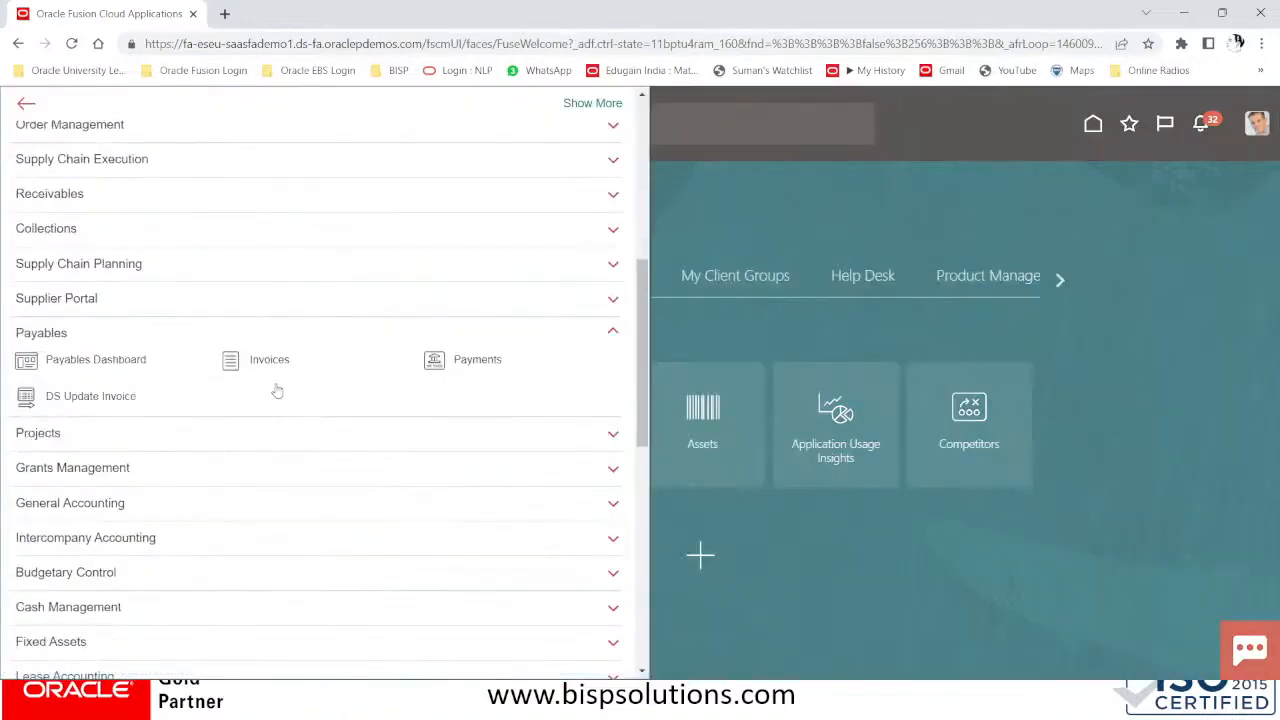
{"action": "left_click", "coordinate": [270, 362]}
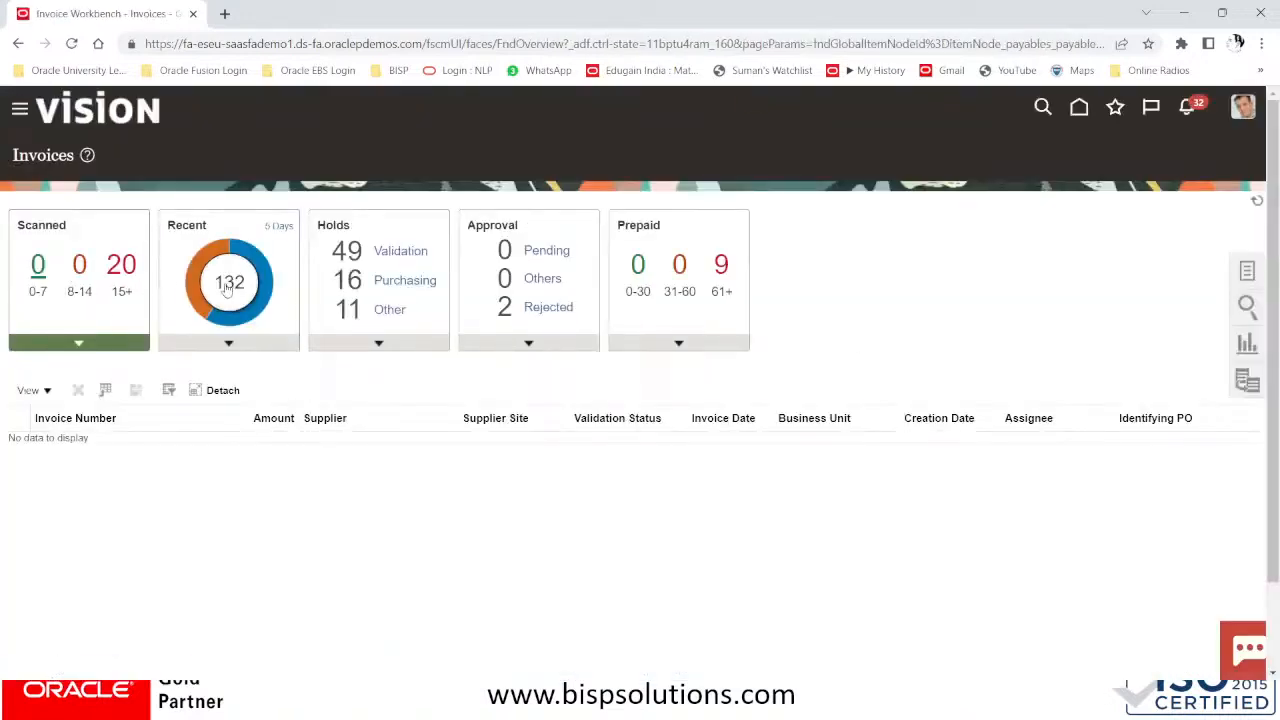
{"action": "left_click", "coordinate": [233, 285]}
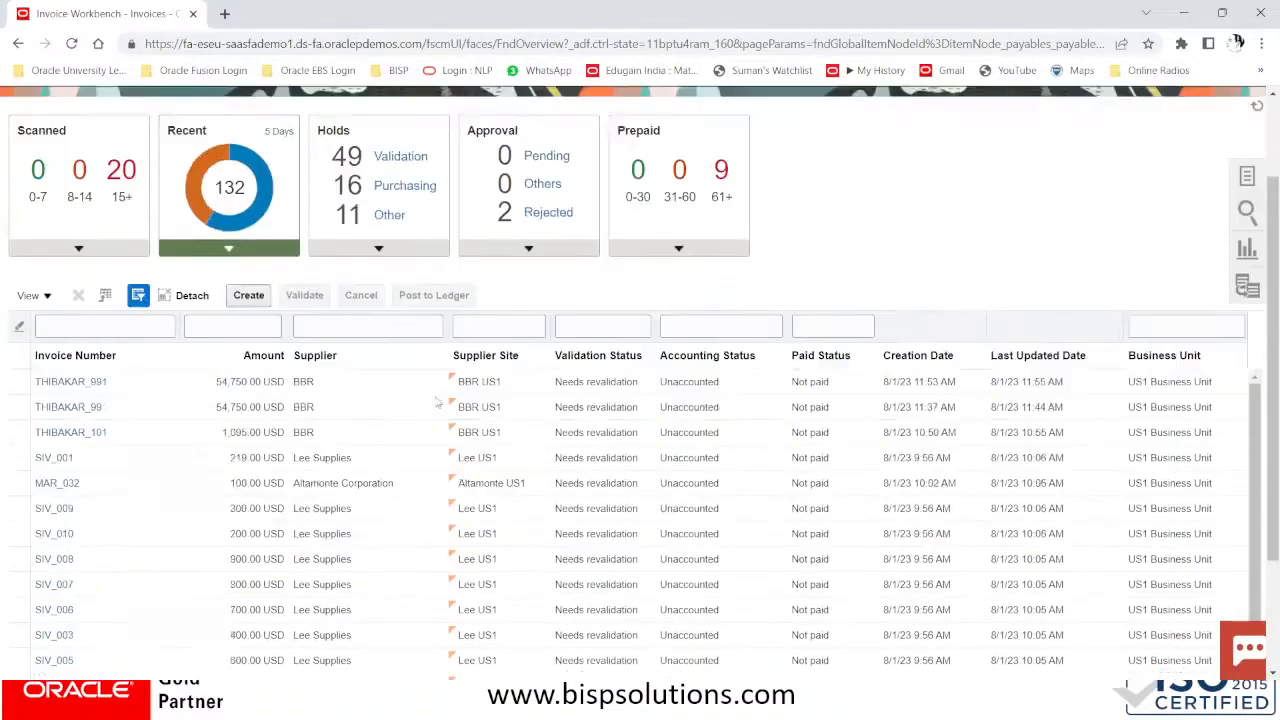
{"action": "scroll", "coordinate": [436, 398], "scroll_direction": "down", "scroll_amount": 5}
{"action": "scroll", "coordinate": [436, 400], "scroll_direction": "up", "scroll_amount": 4}
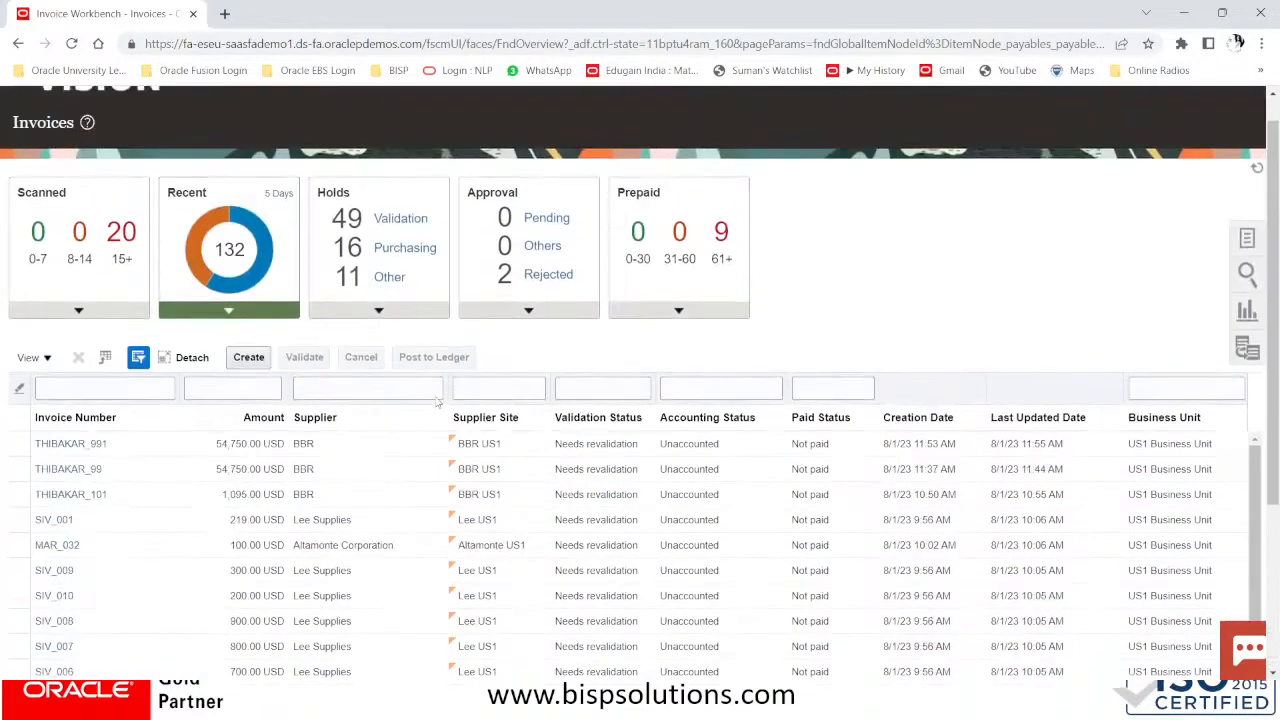
Examine the invoices listed in Manage Invoices and return to the Invoices work area.
{"action": "left_click", "coordinate": [1238, 242]}
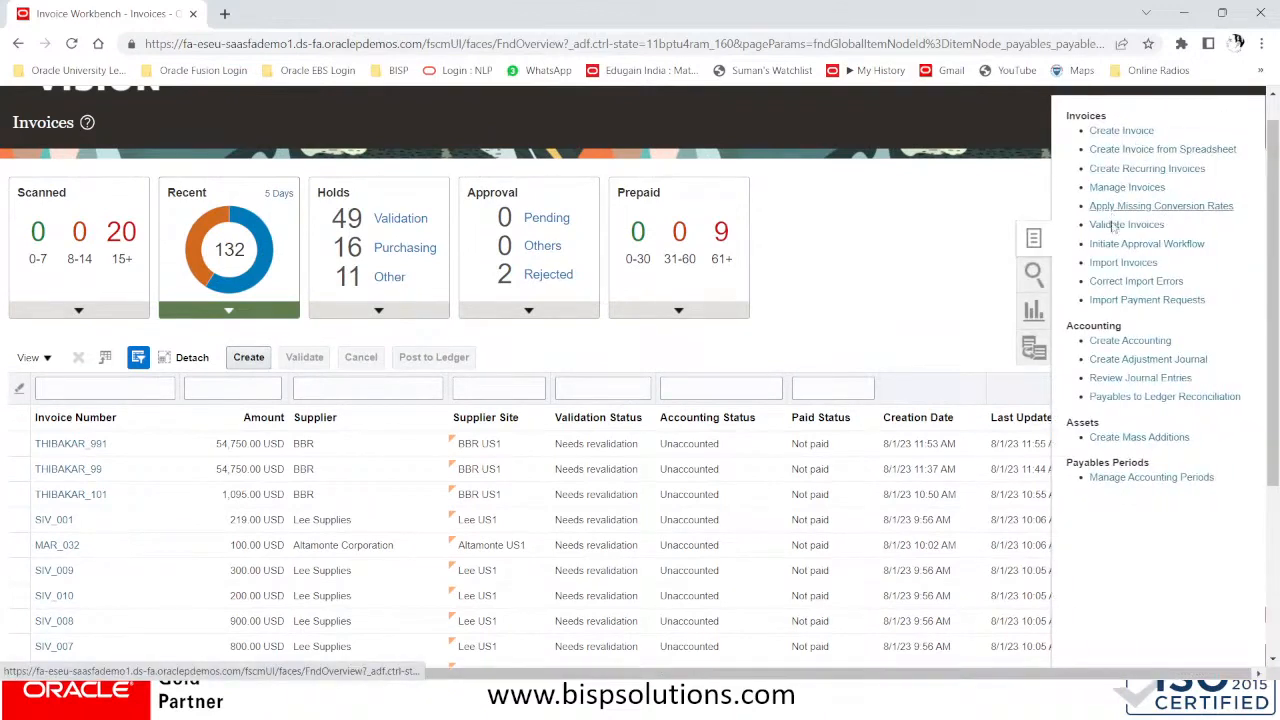
{"action": "left_click", "coordinate": [1127, 188]}
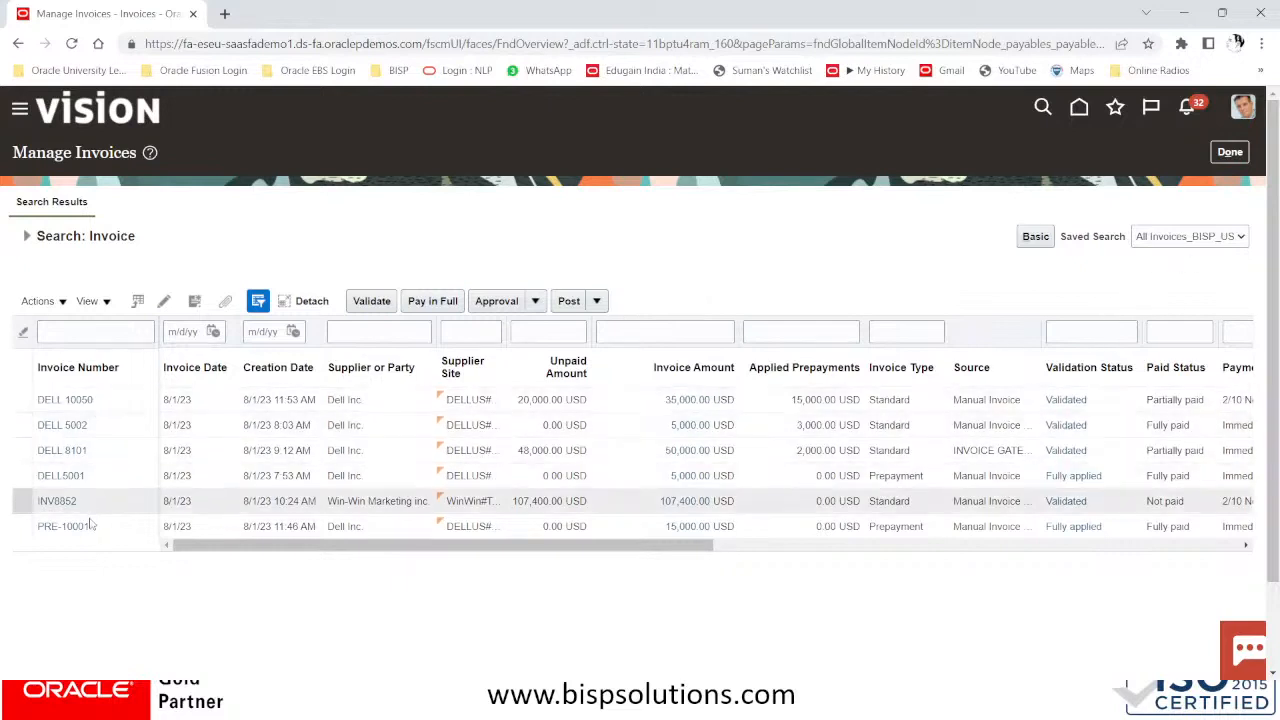
{"action": "left_click", "coordinate": [417, 500]}
{"action": "left_click", "coordinate": [1232, 152]}
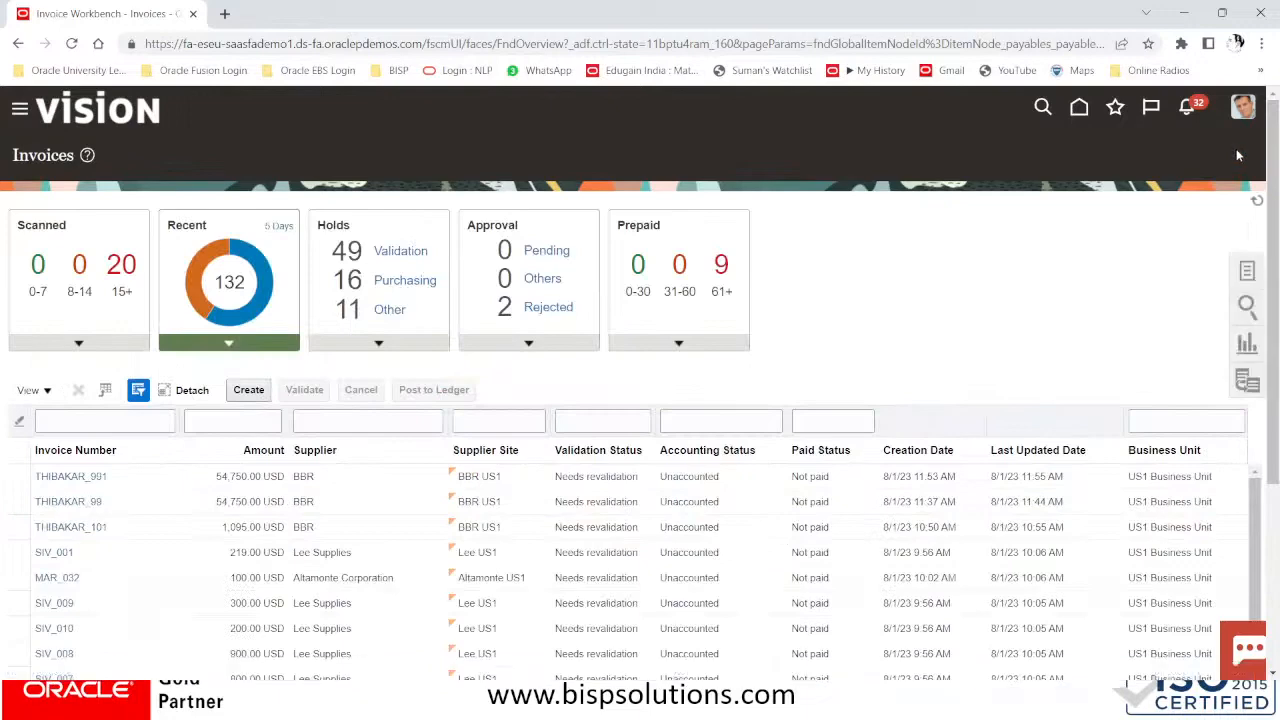
{"action": "scroll", "coordinate": [590, 393], "scroll_direction": "down", "scroll_amount": 3}
{"action": "scroll", "coordinate": [590, 393], "scroll_direction": "up", "scroll_amount": 3}
Switch back to the CreateQuickInvoices workbook in Excel, unprotect the Invoices sheet and delete the rows for INV-002 to INV-012.
{"action": "key", "text": "alt+Tab"}
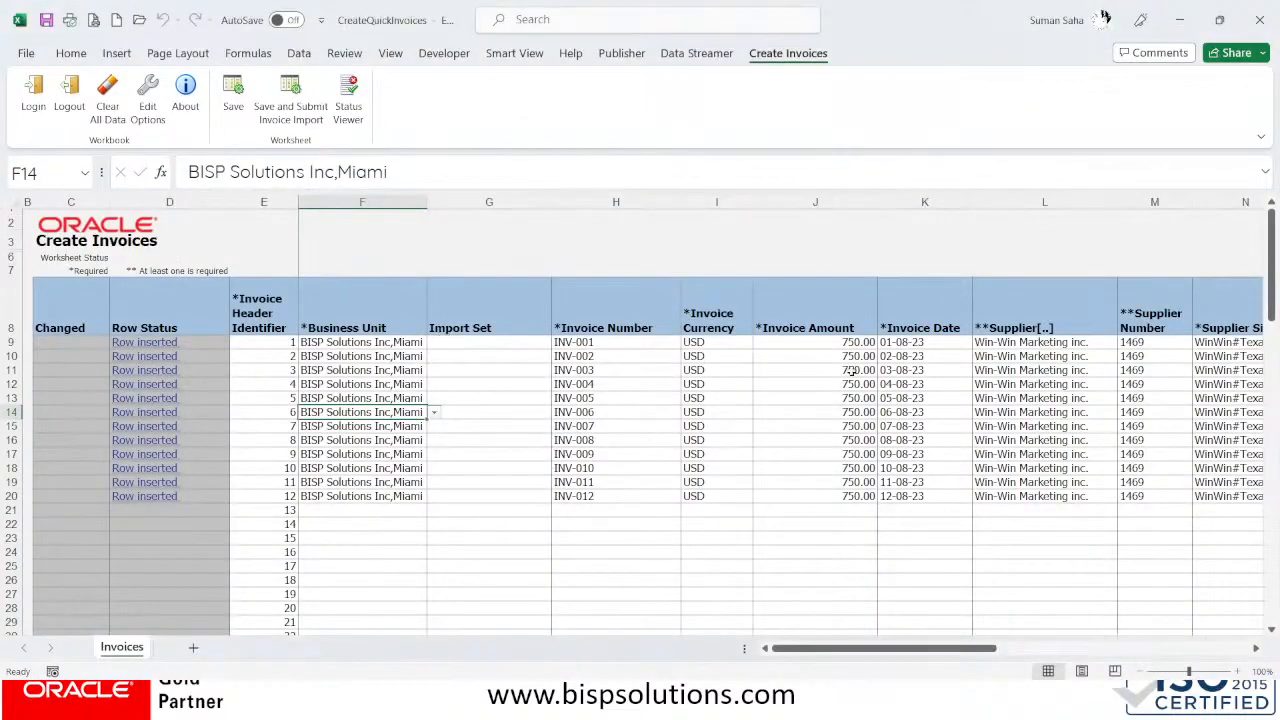
{"action": "left_click", "coordinate": [910, 343]}
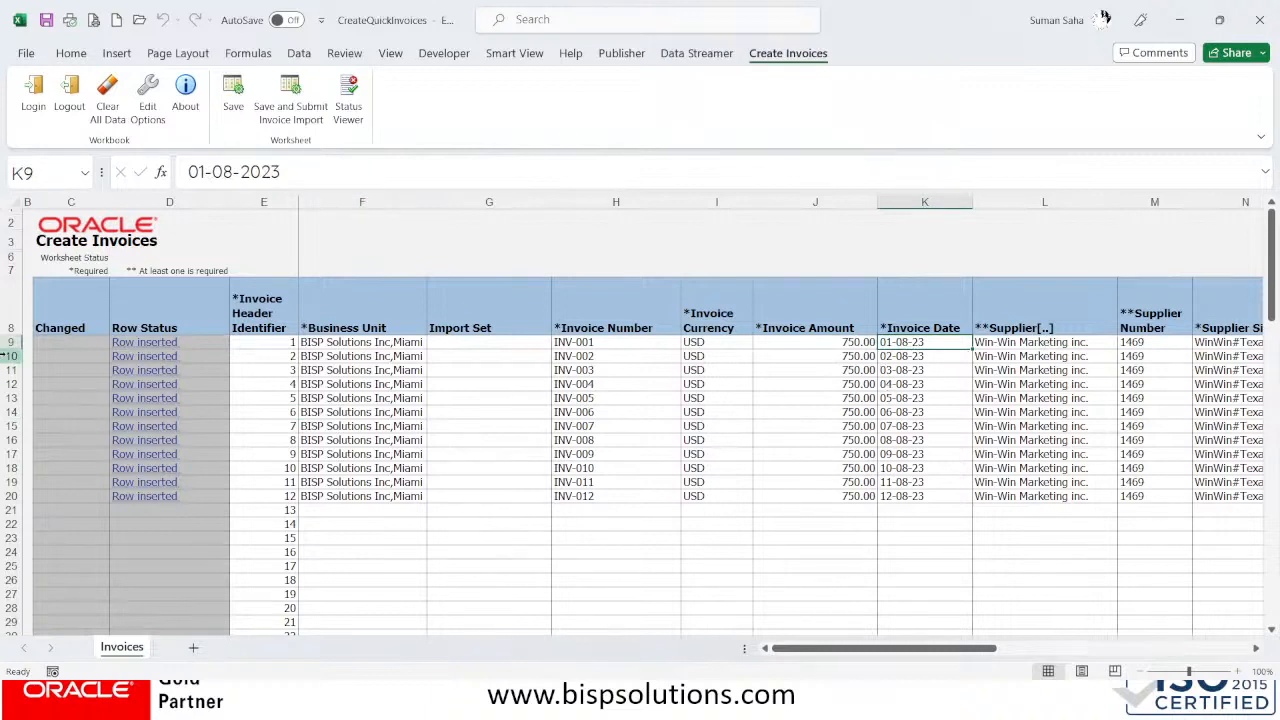
{"action": "left_click_drag", "start_coordinate": [10, 355], "coordinate": [18, 490]}
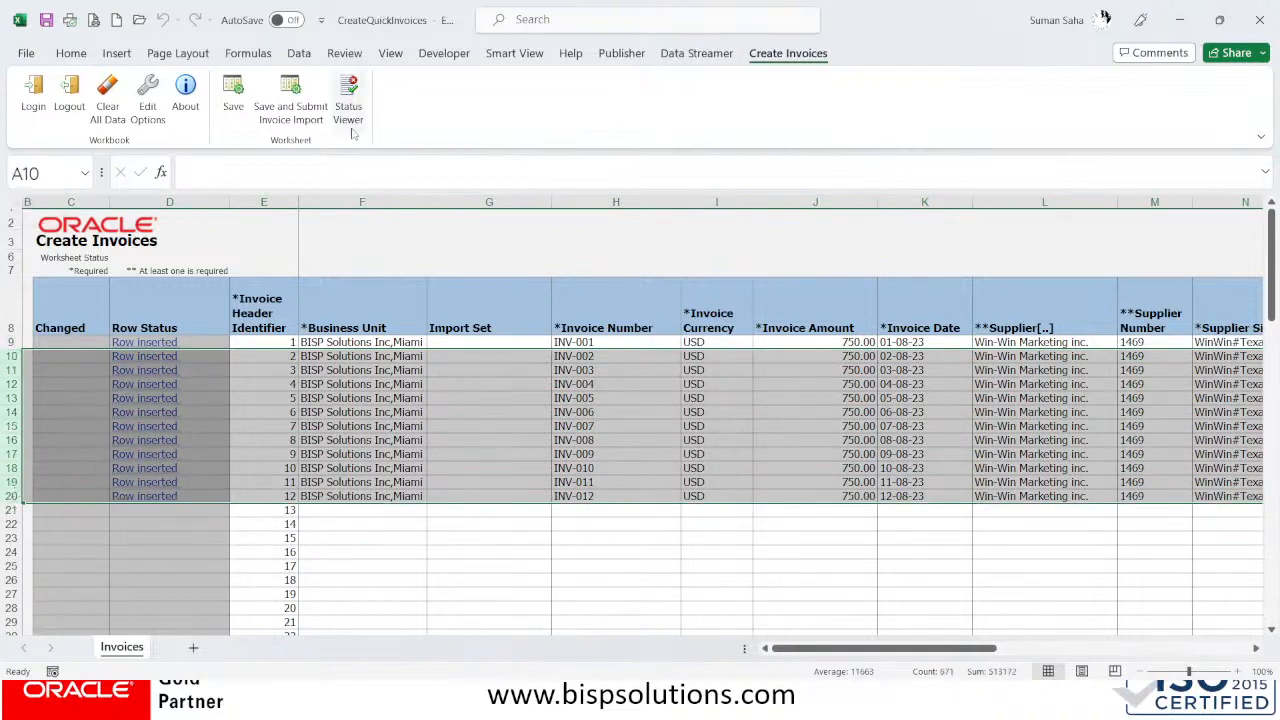
{"action": "left_click", "coordinate": [676, 56]}
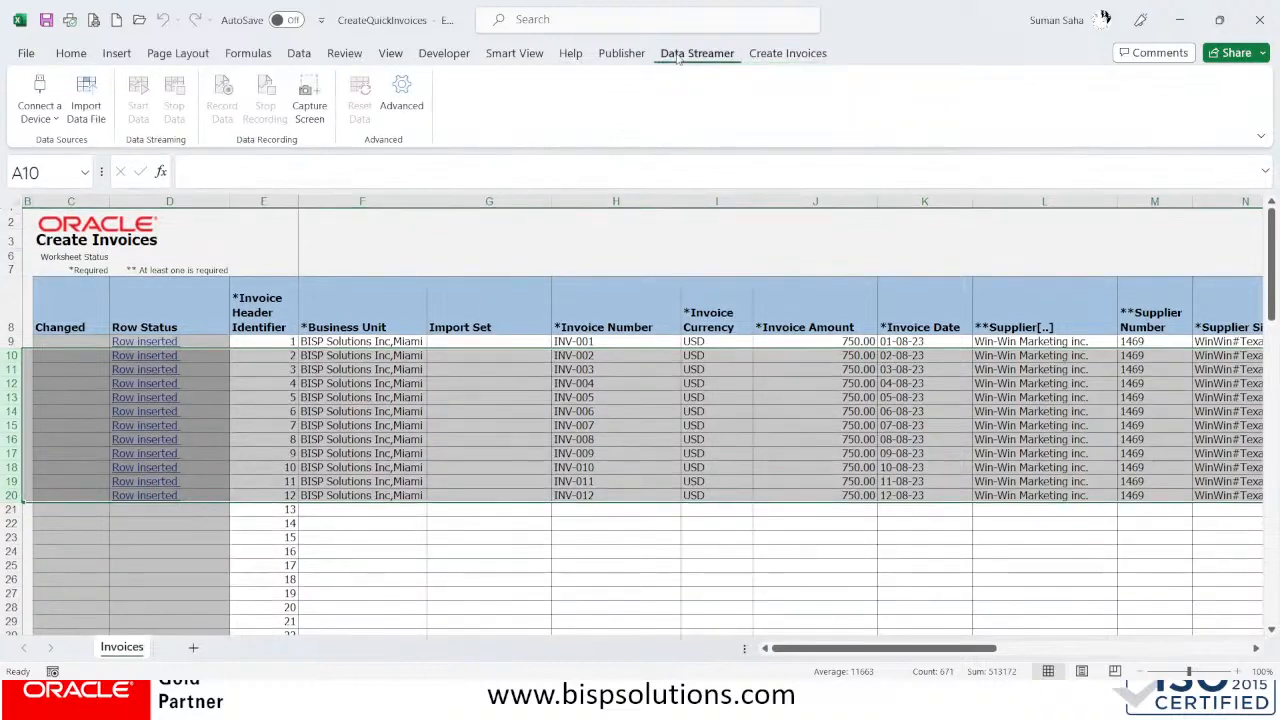
{"action": "left_click", "coordinate": [343, 56]}
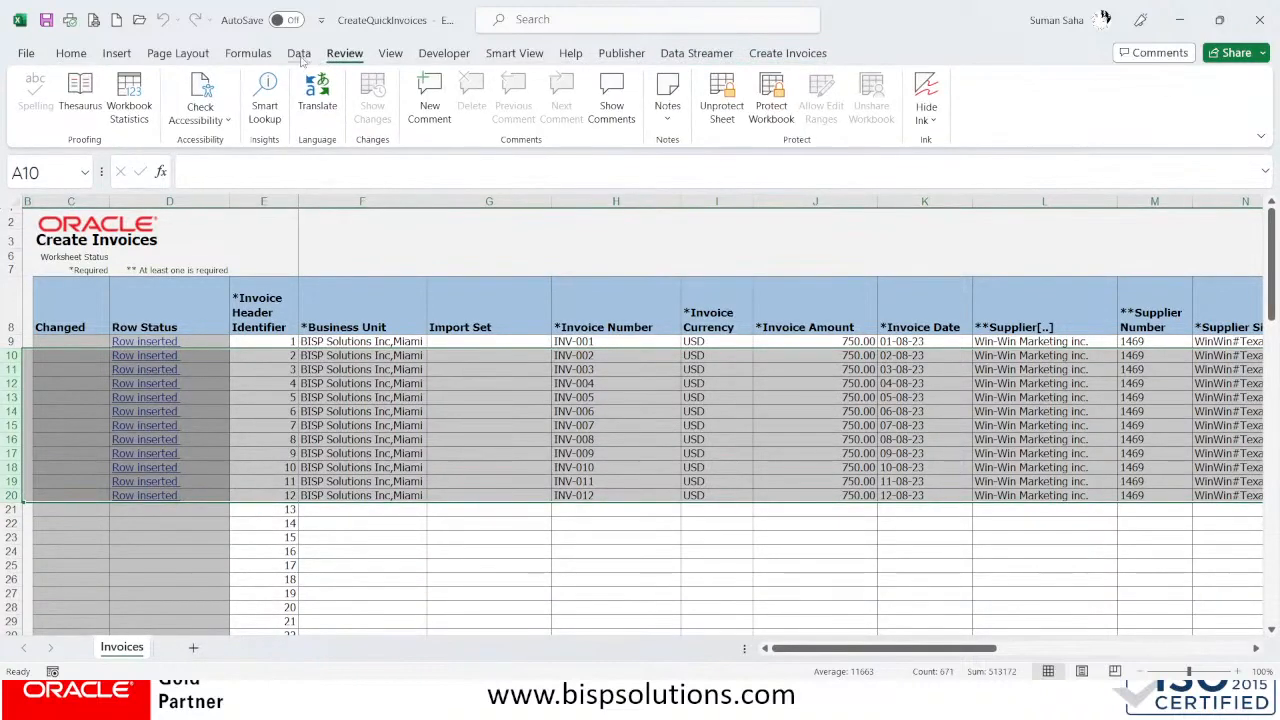
{"action": "left_click", "coordinate": [721, 100]}
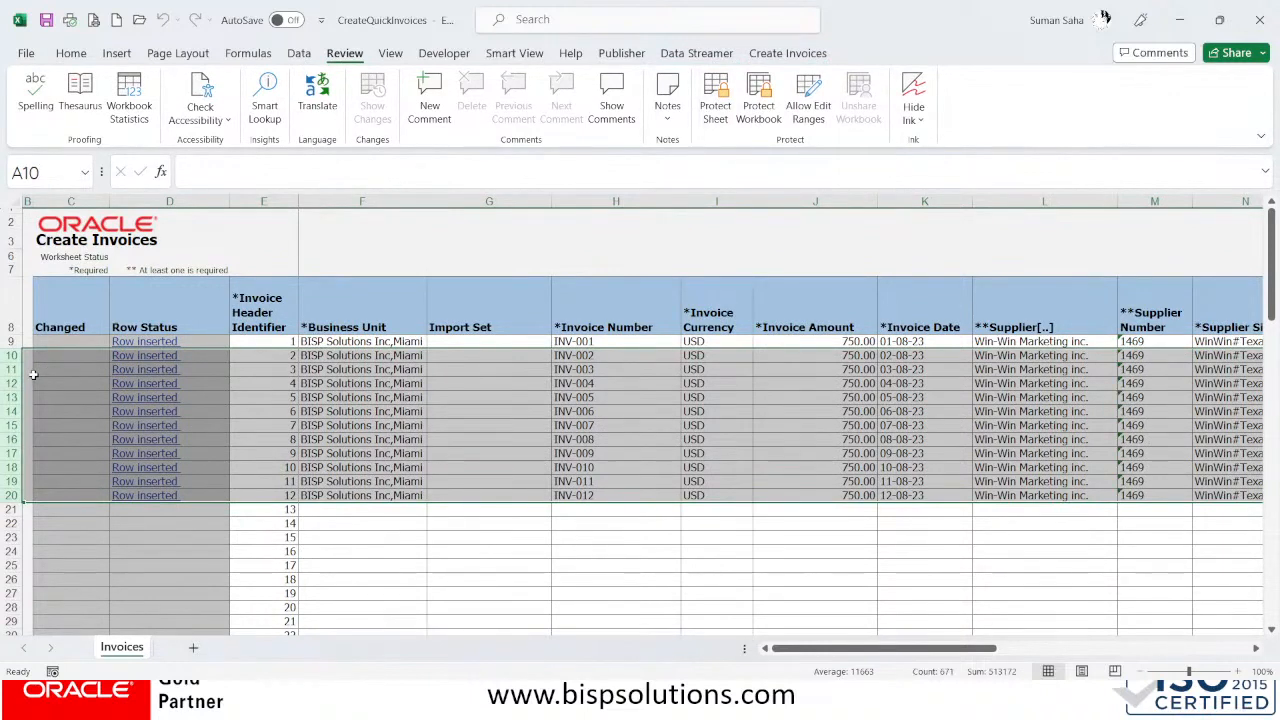
{"action": "key", "text": "ctrl+minus"}
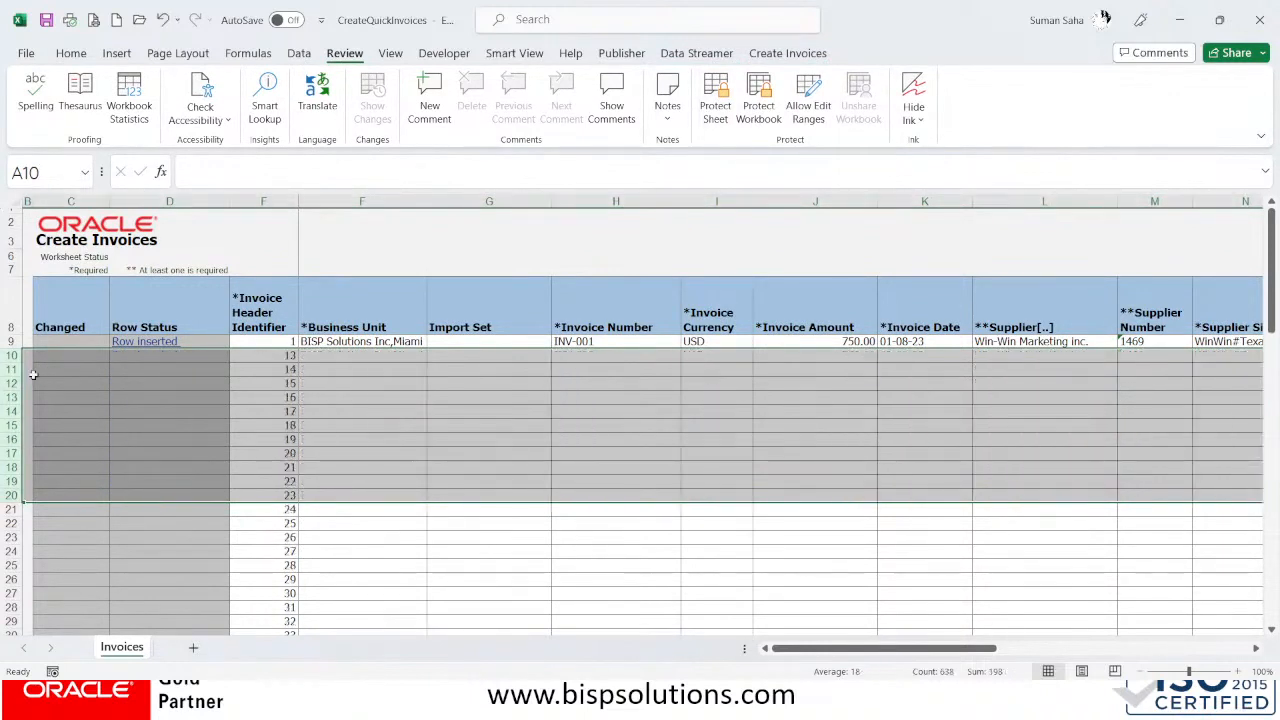
{"action": "left_click", "coordinate": [561, 386]}
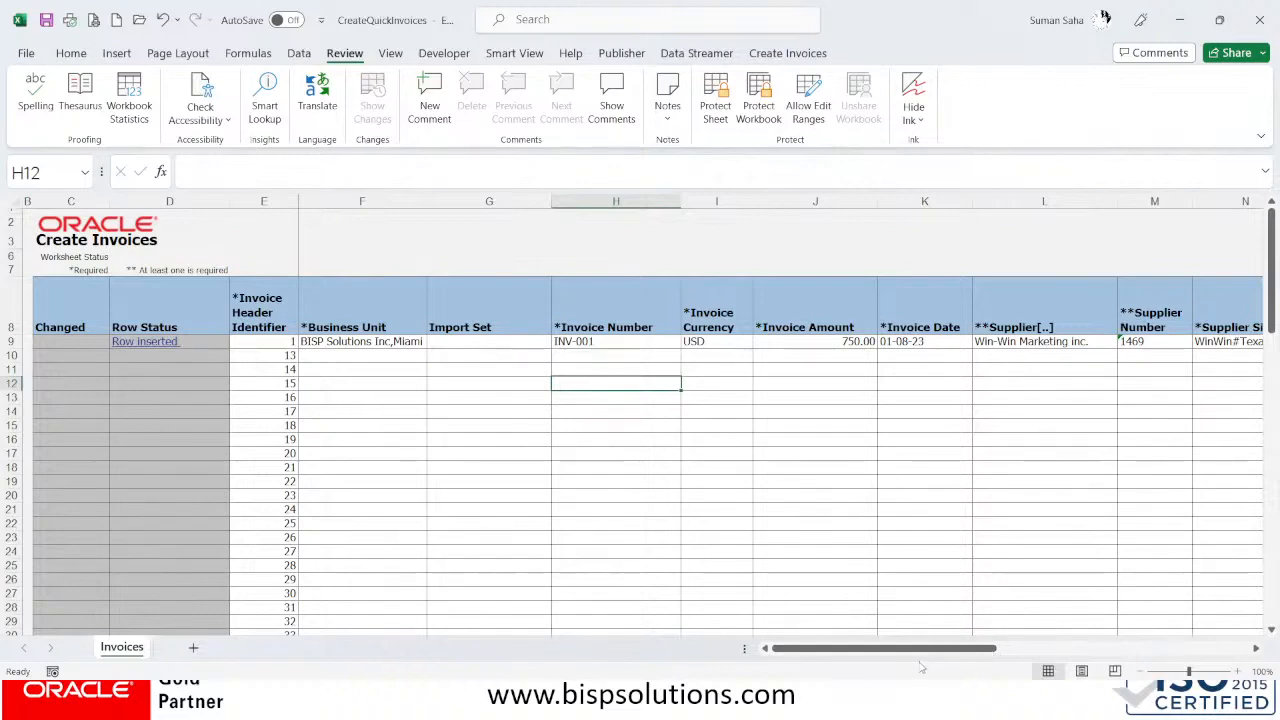
{"action": "mouse_move", "coordinate": [925, 648]}
{"action": "left_mouse_down"}
{"action": "mouse_move", "coordinate": [1050, 637]}
{"action": "mouse_move", "coordinate": [925, 648]}
{"action": "left_mouse_up"}
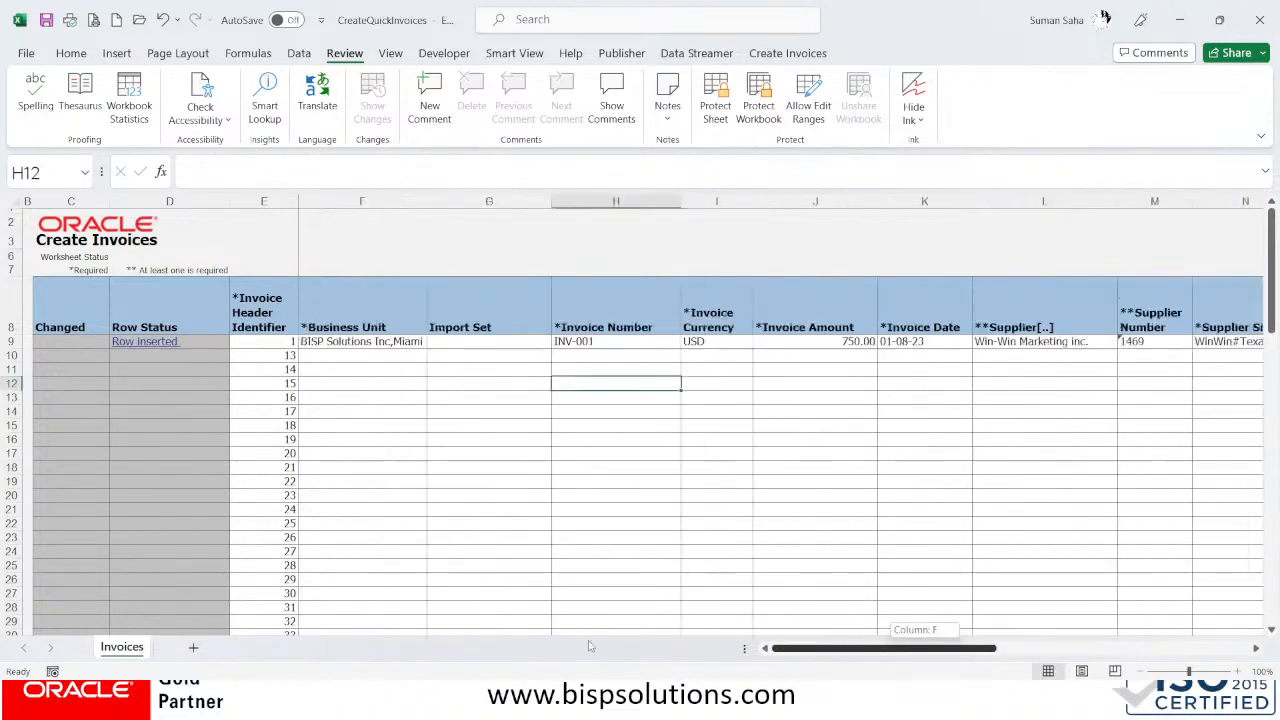
{"action": "left_click", "coordinate": [625, 410]}
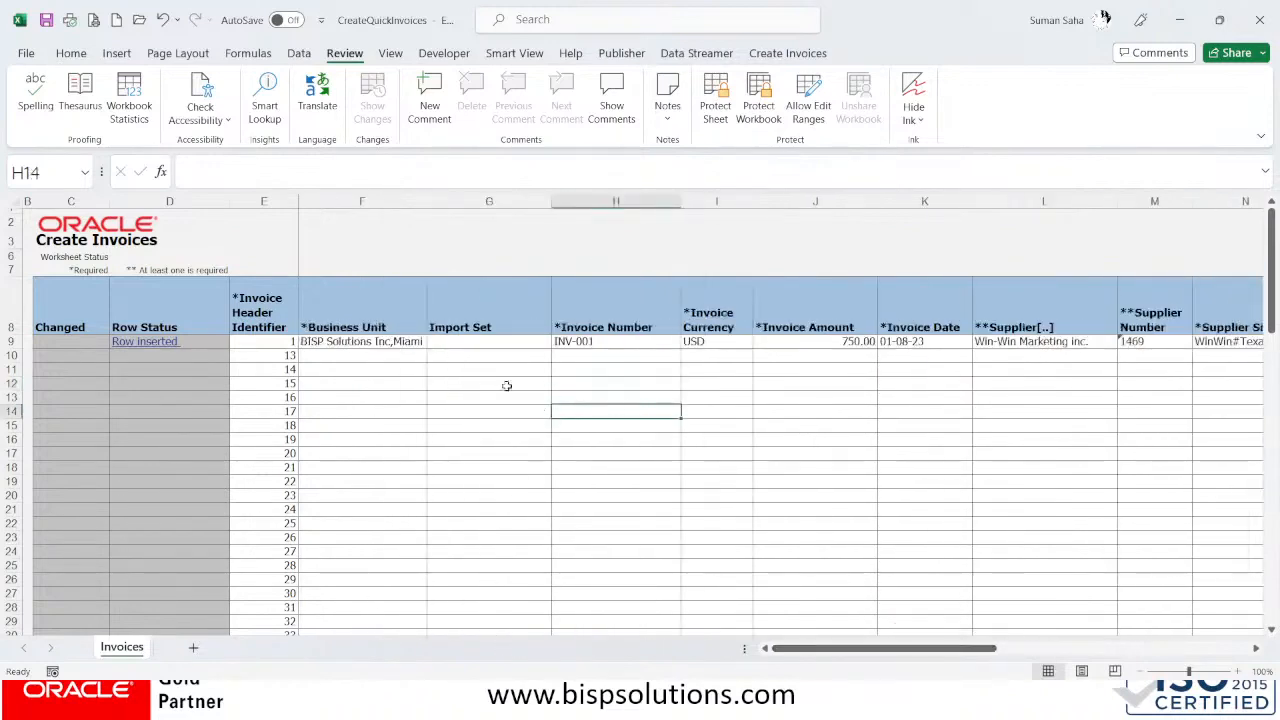
Clear the Row Status entry of the INV-001 row in the Invoices sheet.
{"action": "left_click", "coordinate": [189, 343]}
{"action": "left_click", "coordinate": [88, 344]}
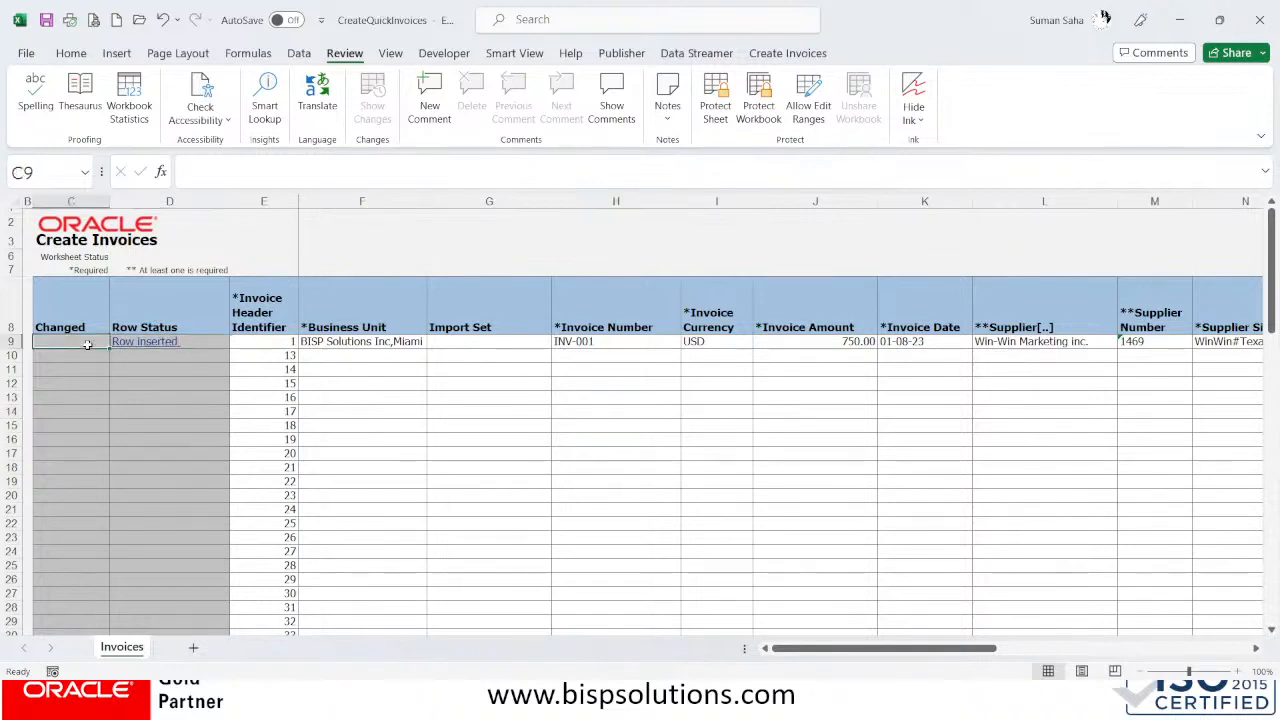
{"action": "left_click", "coordinate": [155, 344]}
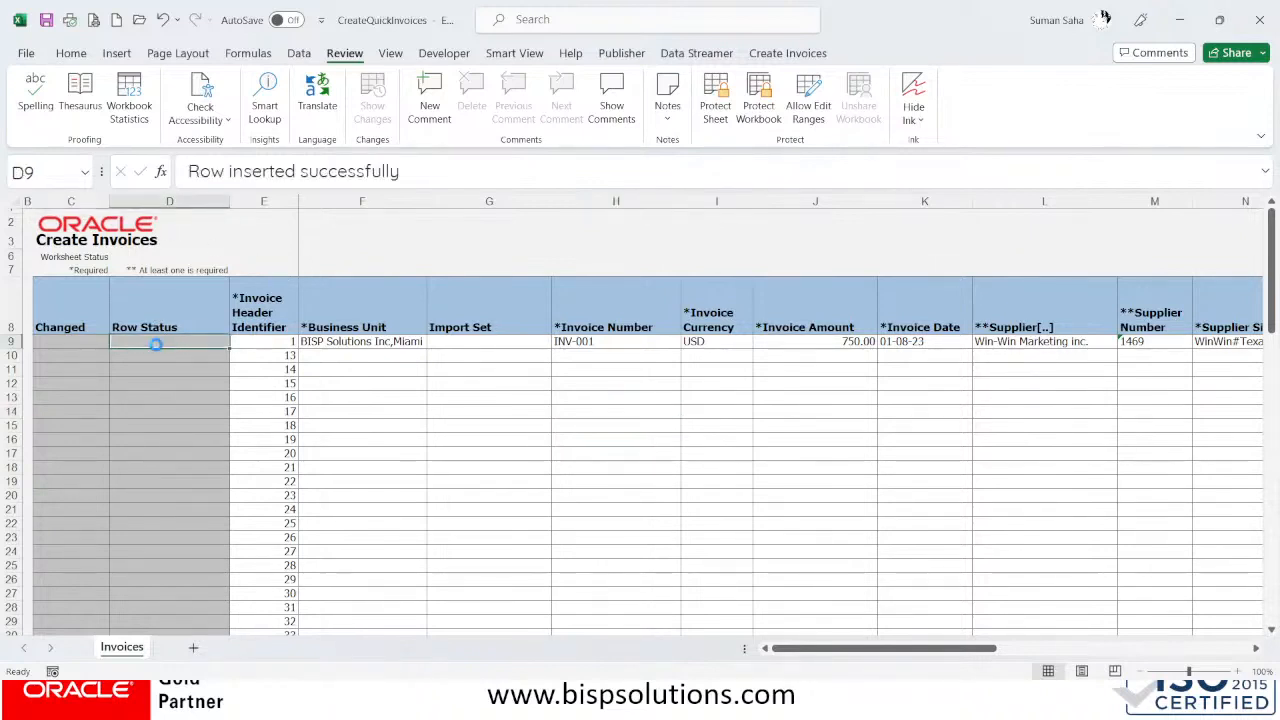
{"action": "left_click", "coordinate": [392, 396]}
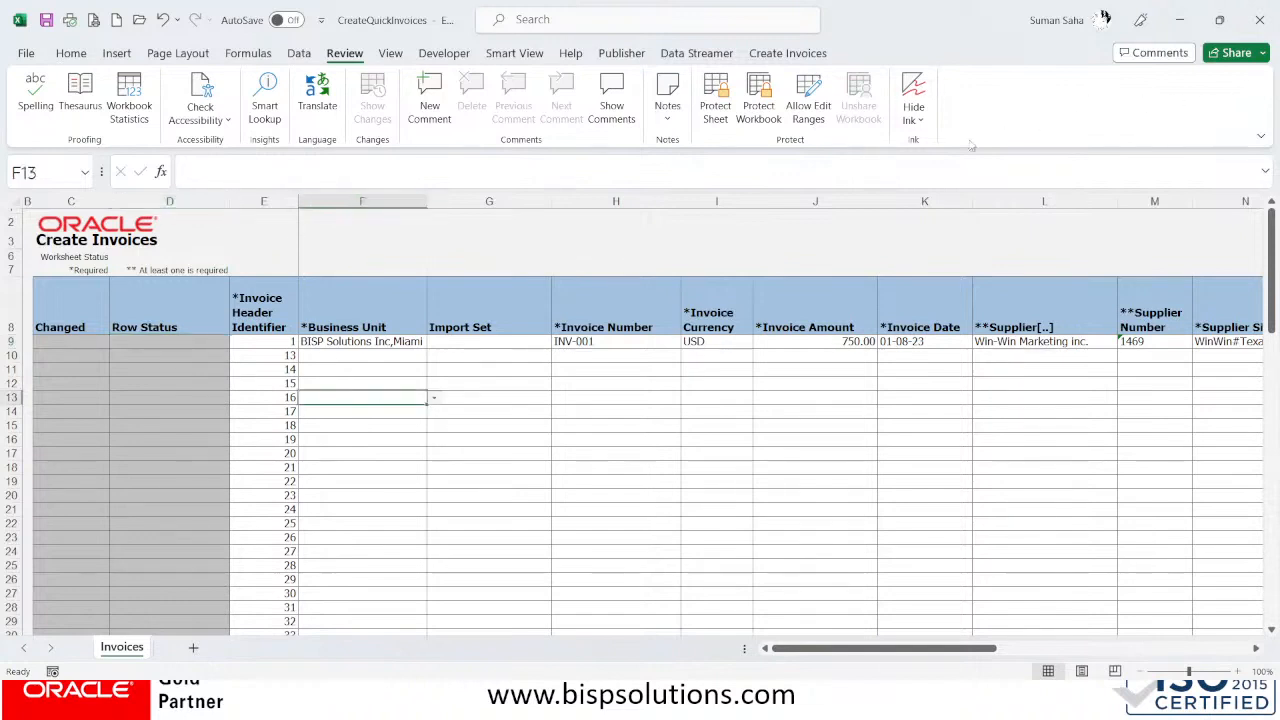
Start Save and Submit Invoice Import and set its business unit to BISP Solutions Inc,Miami.
{"action": "left_click", "coordinate": [754, 57]}
{"action": "left_click", "coordinate": [235, 95]}
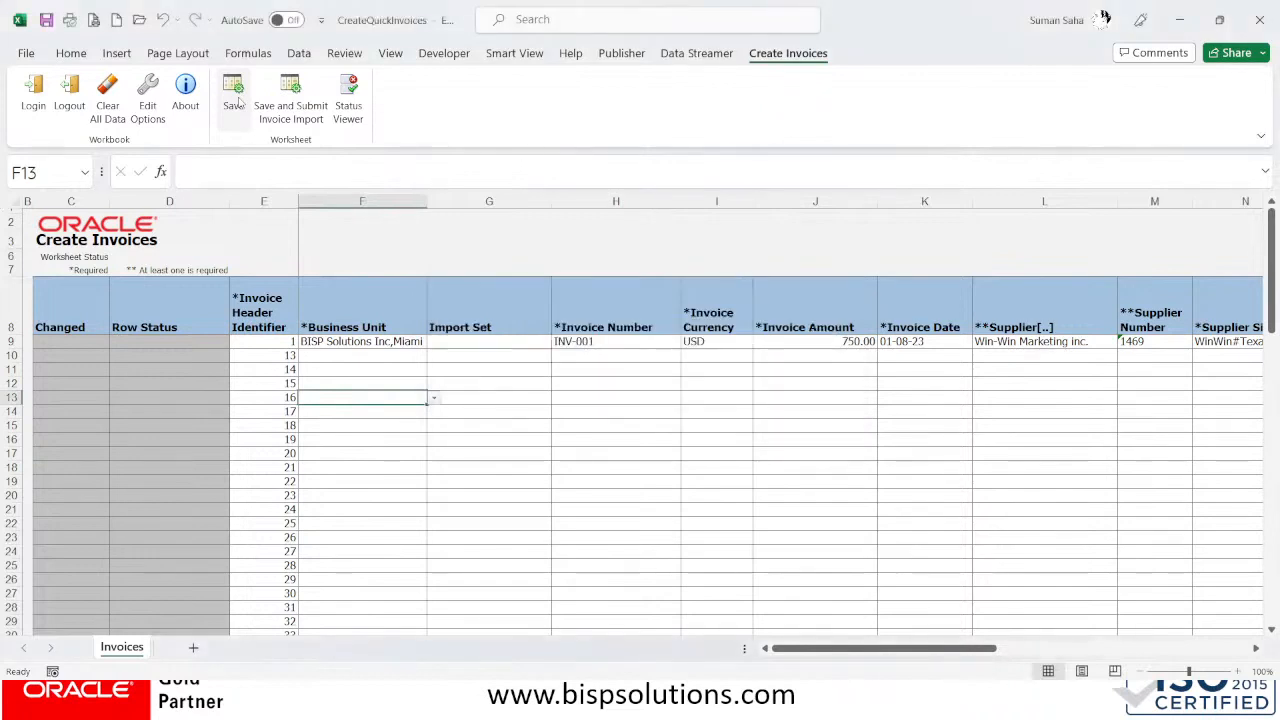
{"action": "left_click", "coordinate": [283, 104]}
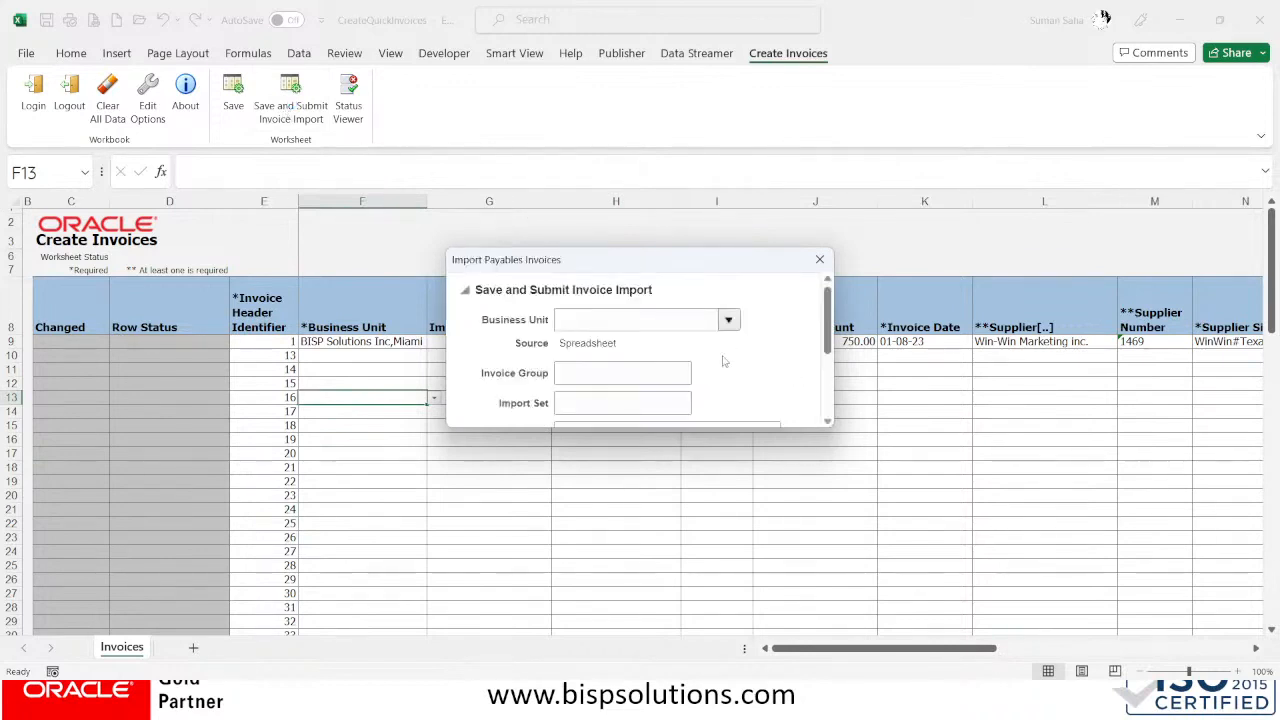
{"action": "left_click", "coordinate": [725, 317]}
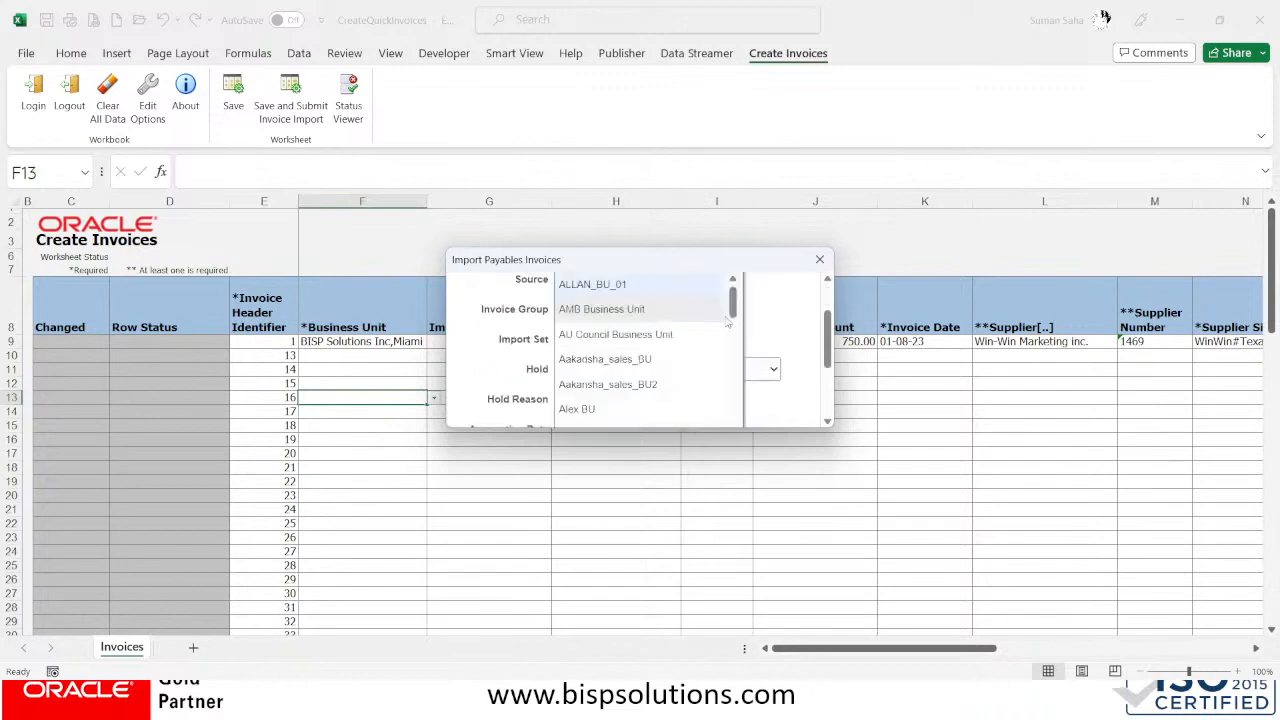
{"action": "scroll", "coordinate": [652, 335], "scroll_direction": "down", "scroll_amount": 3}
{"action": "scroll", "coordinate": [652, 335], "scroll_direction": "down", "scroll_amount": 3}
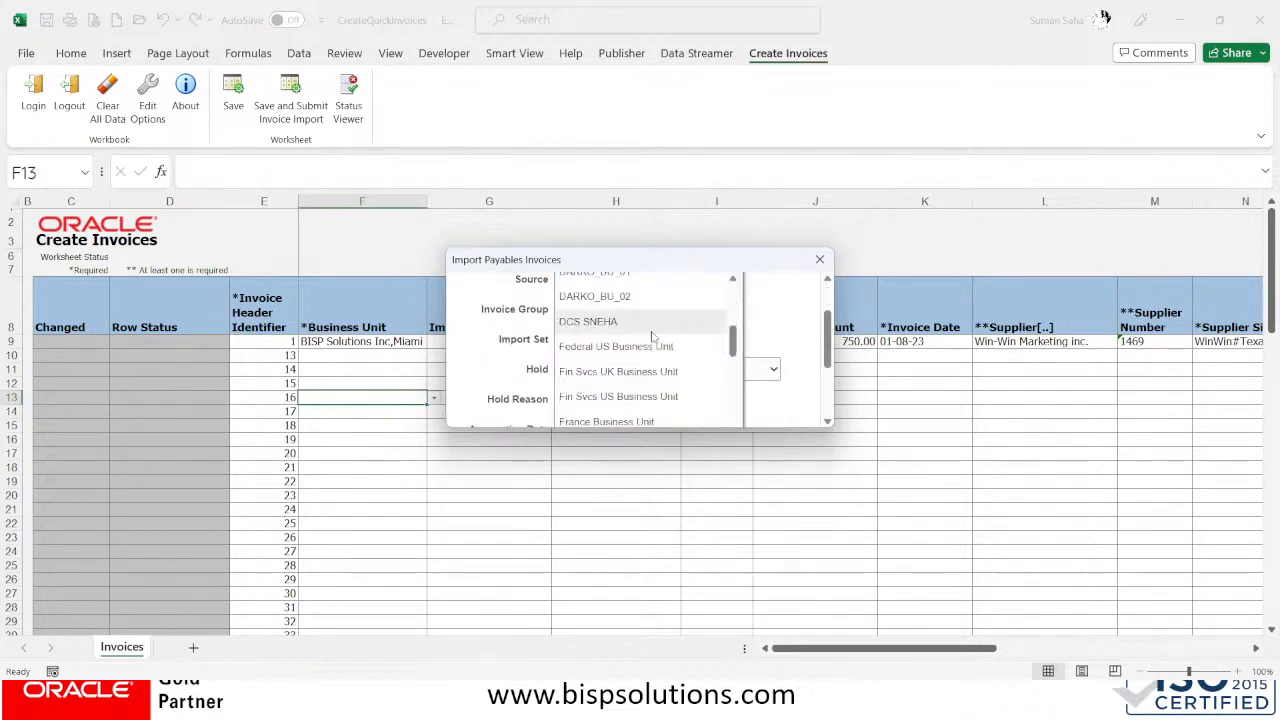
{"action": "scroll", "coordinate": [650, 388], "scroll_direction": "down", "scroll_amount": 3}
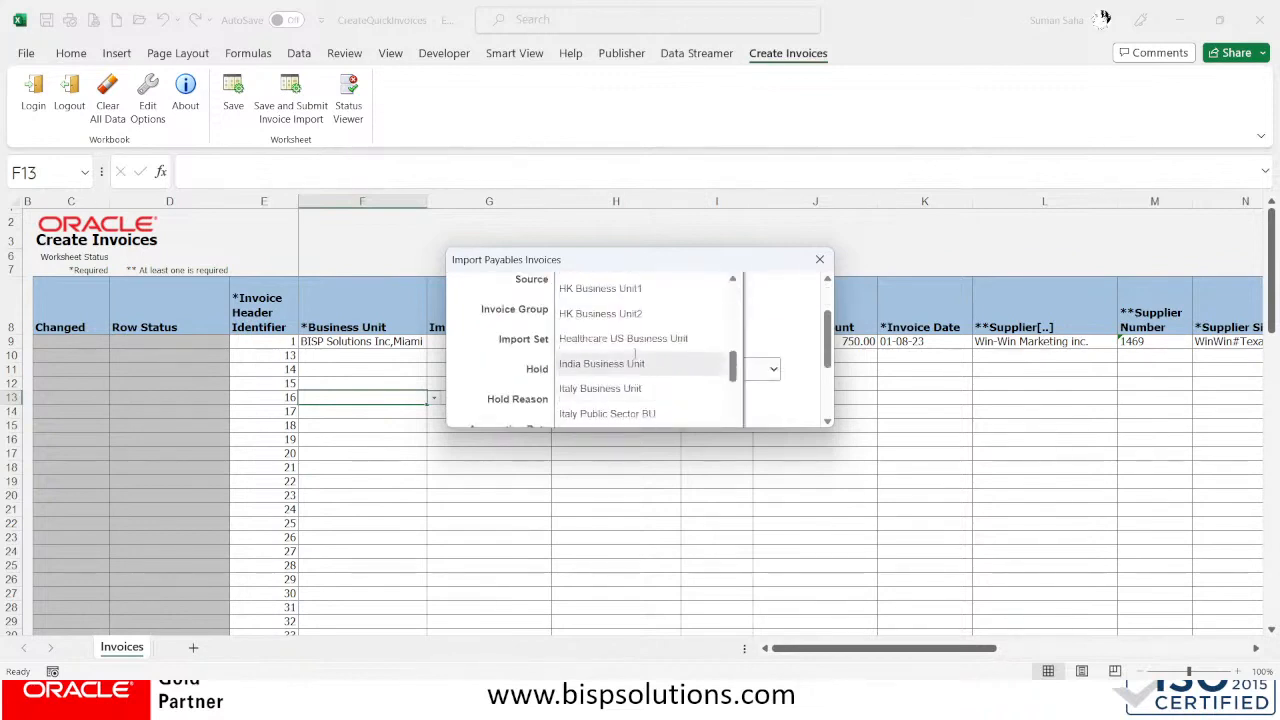
{"action": "scroll", "coordinate": [645, 380], "scroll_direction": "down", "scroll_amount": 5}
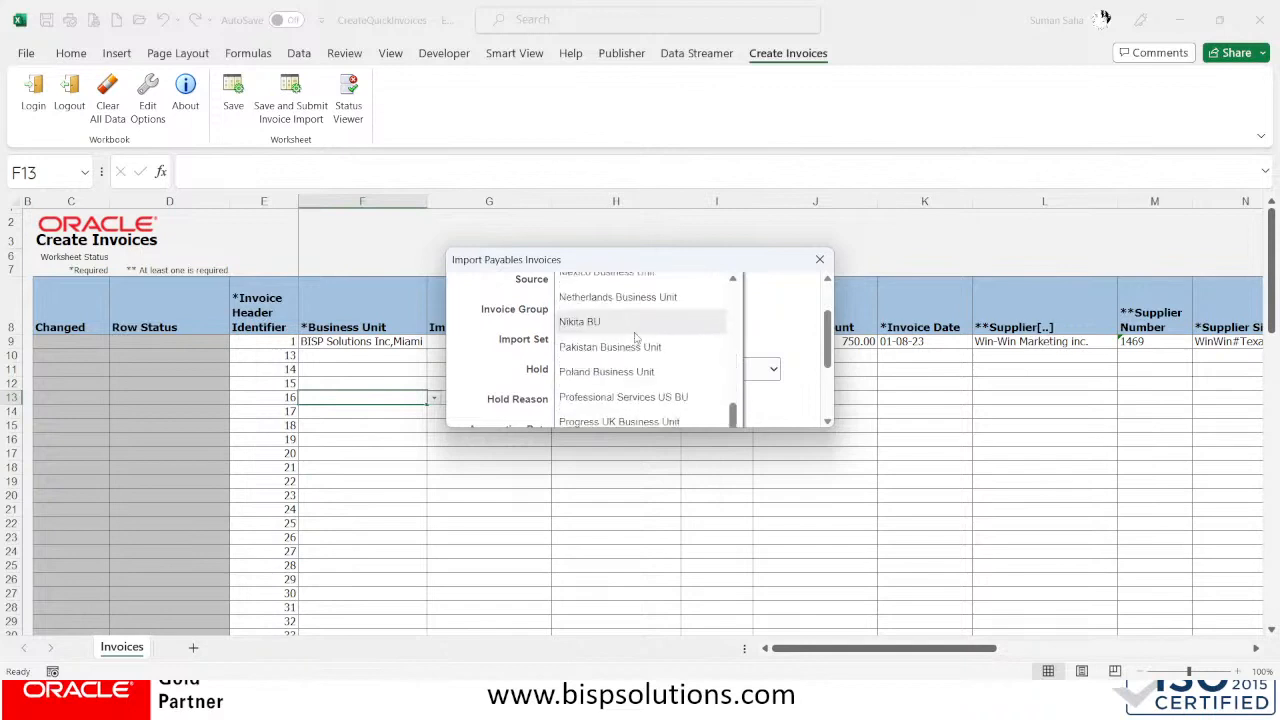
{"action": "scroll", "coordinate": [674, 335], "scroll_direction": "down", "scroll_amount": 5}
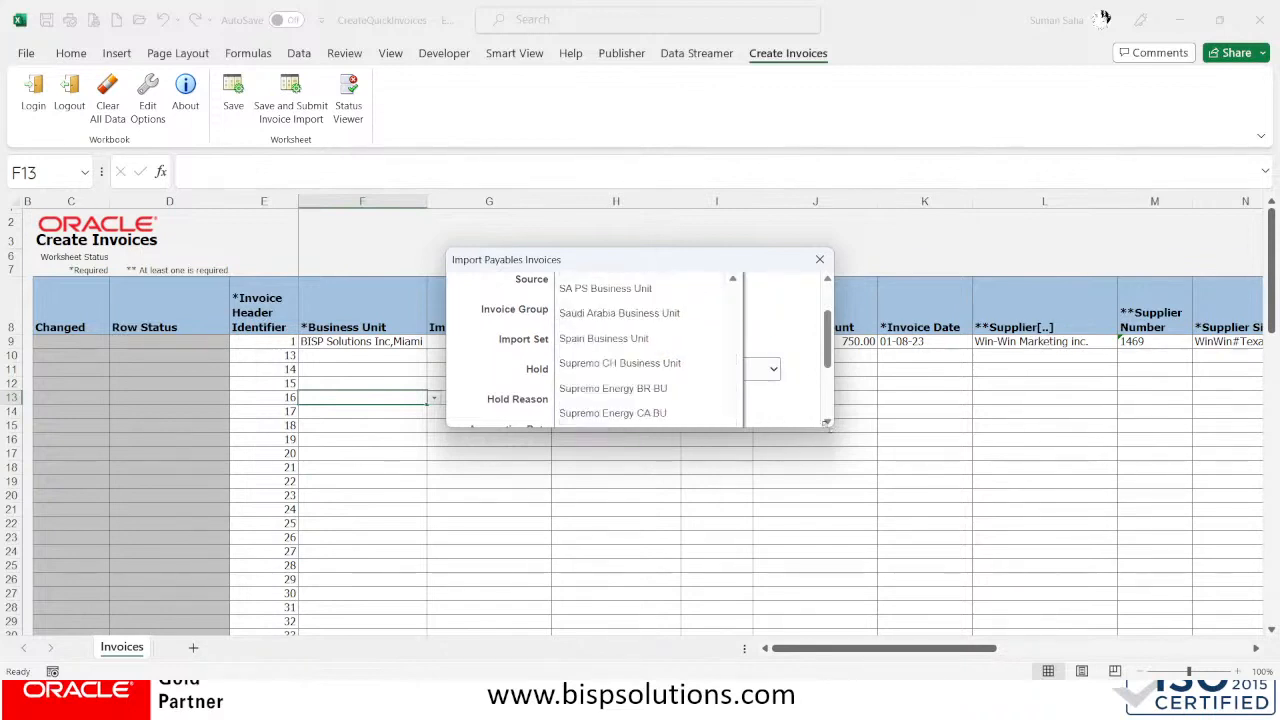
{"action": "left_click_drag", "start_coordinate": [835, 424], "coordinate": [985, 590]}
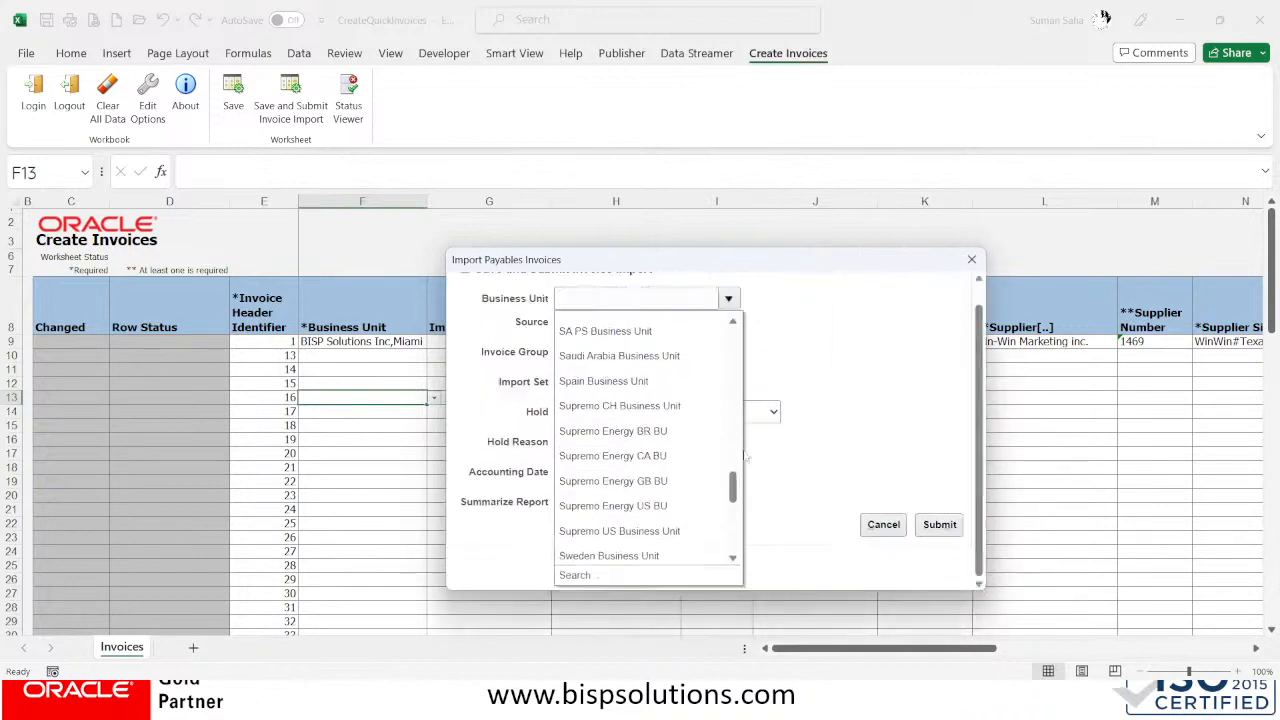
{"action": "scroll", "coordinate": [725, 430], "scroll_direction": "up", "scroll_amount": 5}
{"action": "scroll", "coordinate": [725, 430], "scroll_direction": "up", "scroll_amount": 10}
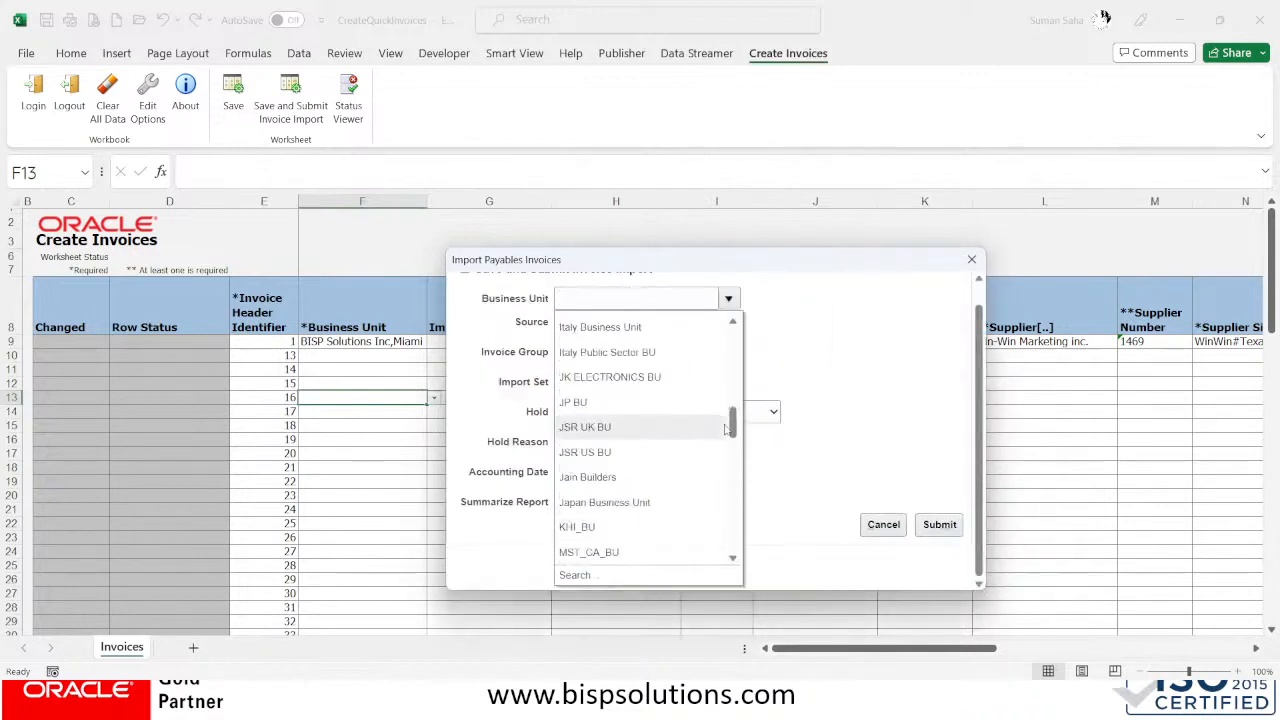
{"action": "scroll", "coordinate": [729, 430], "scroll_direction": "up", "scroll_amount": 10}
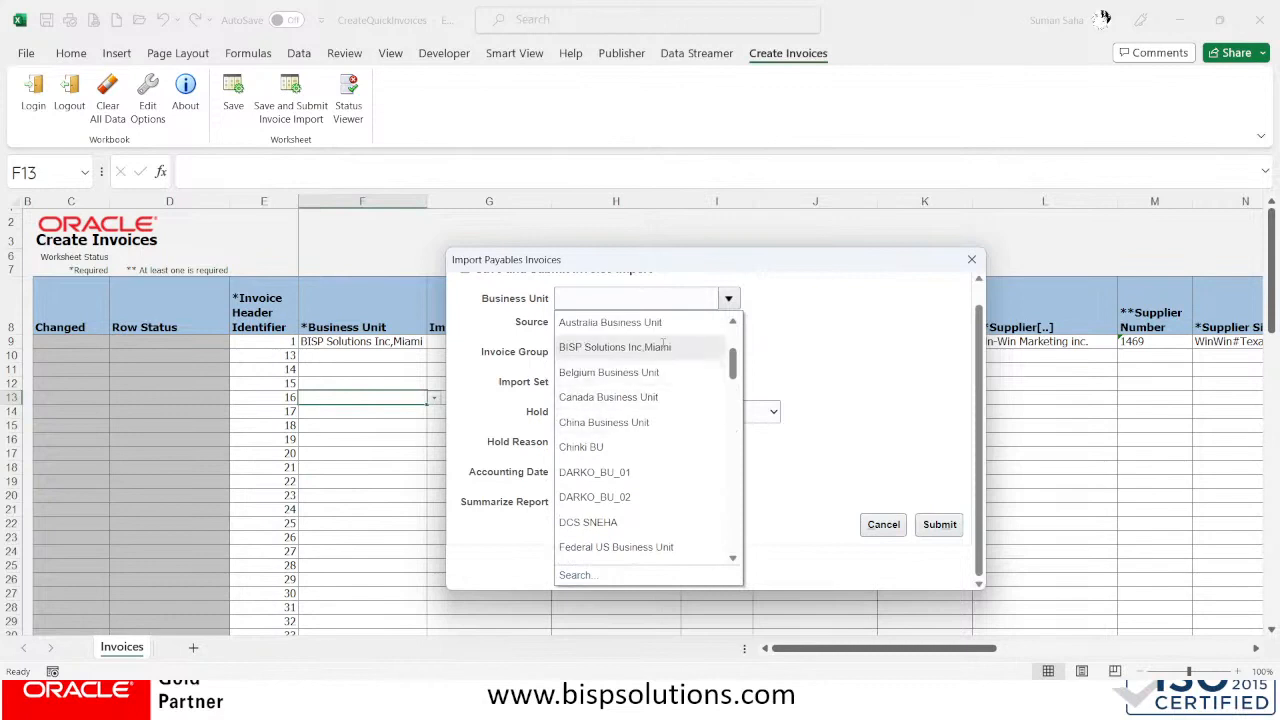
{"action": "left_click", "coordinate": [662, 348]}
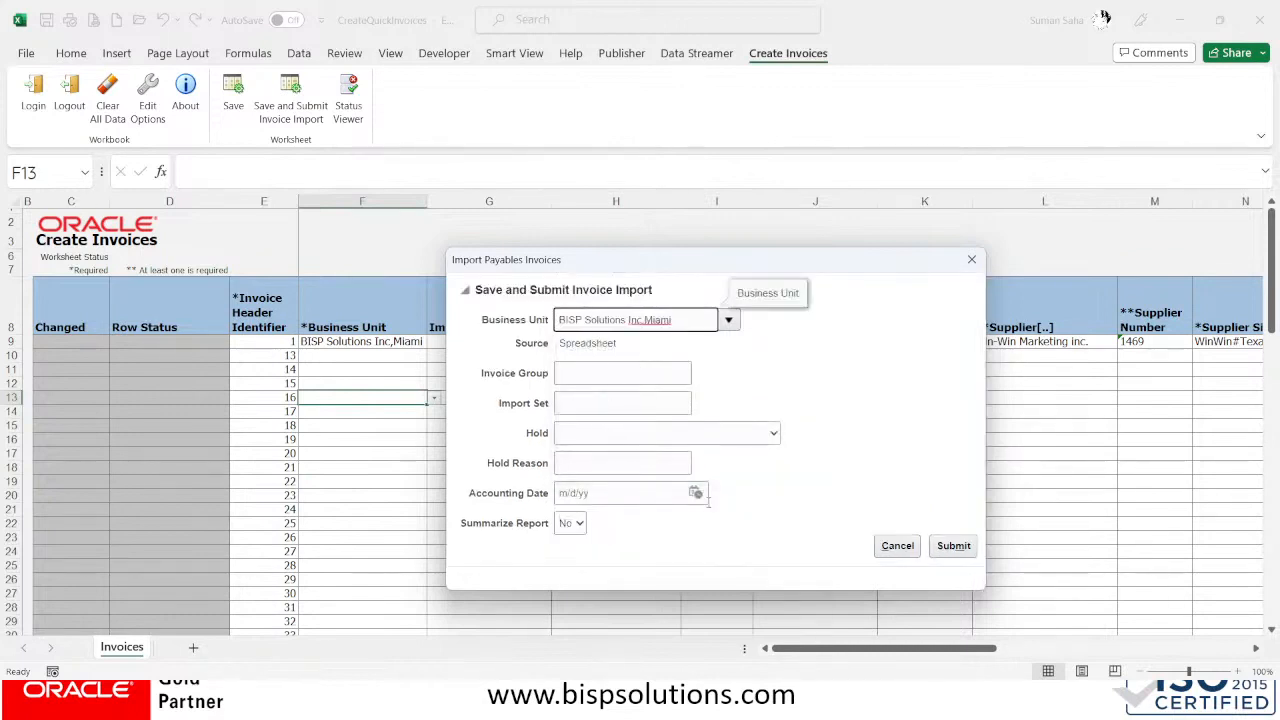
Set the import's accounting date to 8/1/23, submit the request and dismiss its confirmation.
{"action": "left_click", "coordinate": [695, 492]}
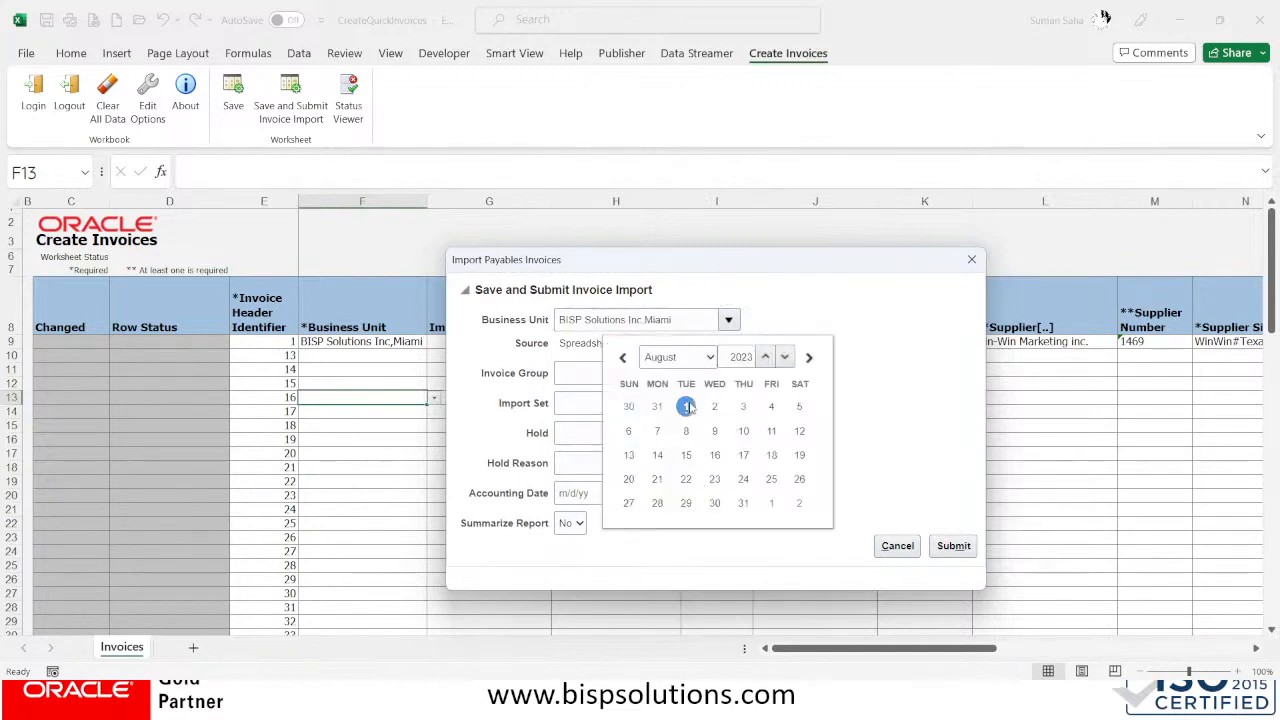
{"action": "left_click", "coordinate": [687, 406]}
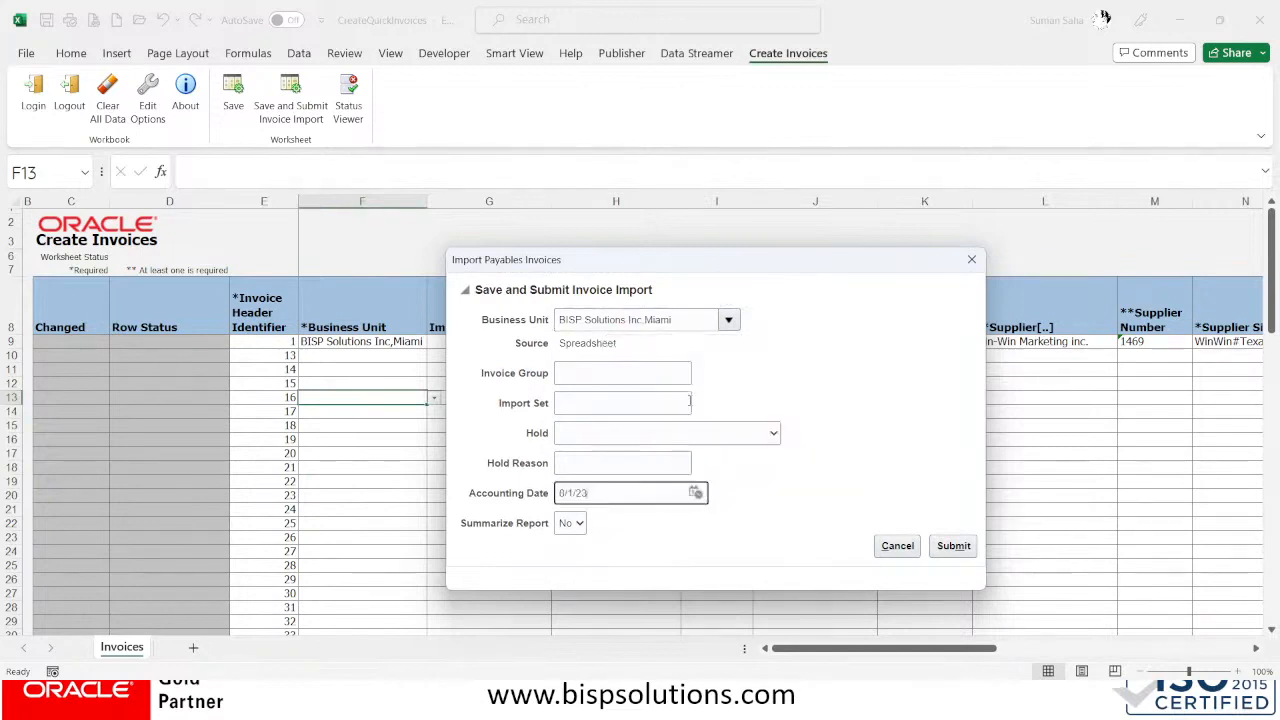
{"action": "left_click", "coordinate": [946, 547]}
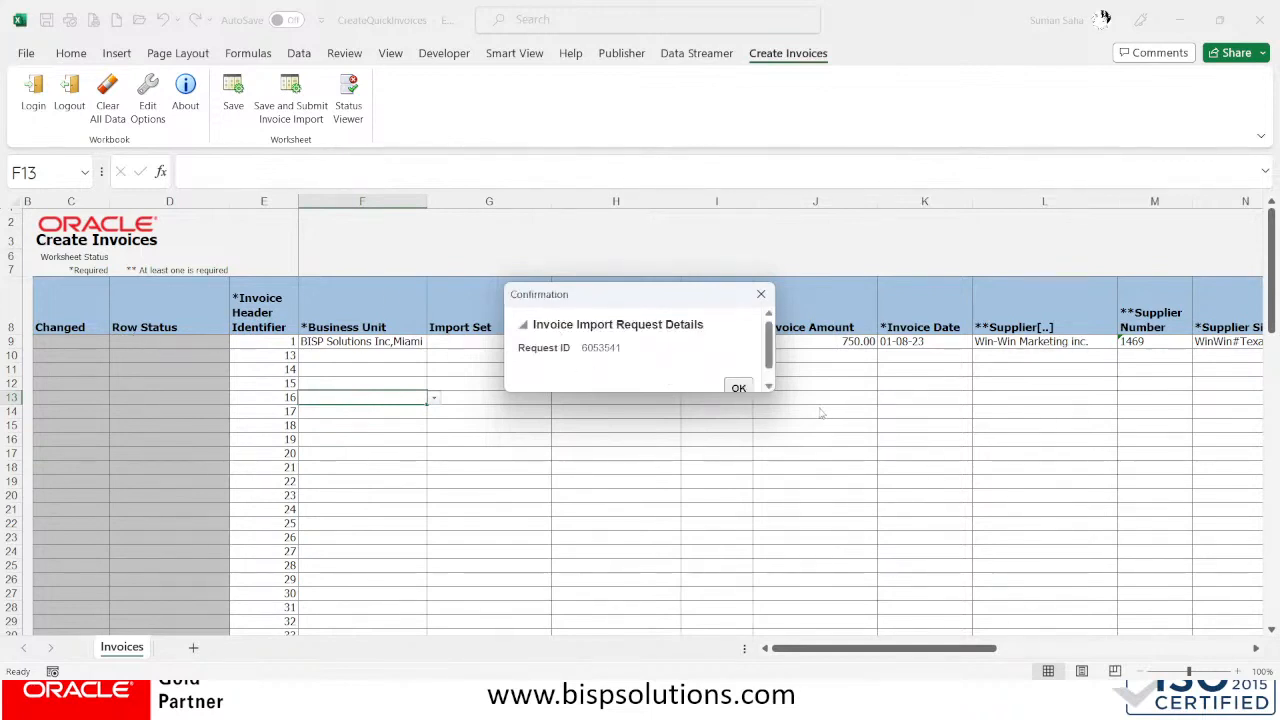
{"action": "left_click", "coordinate": [738, 388]}
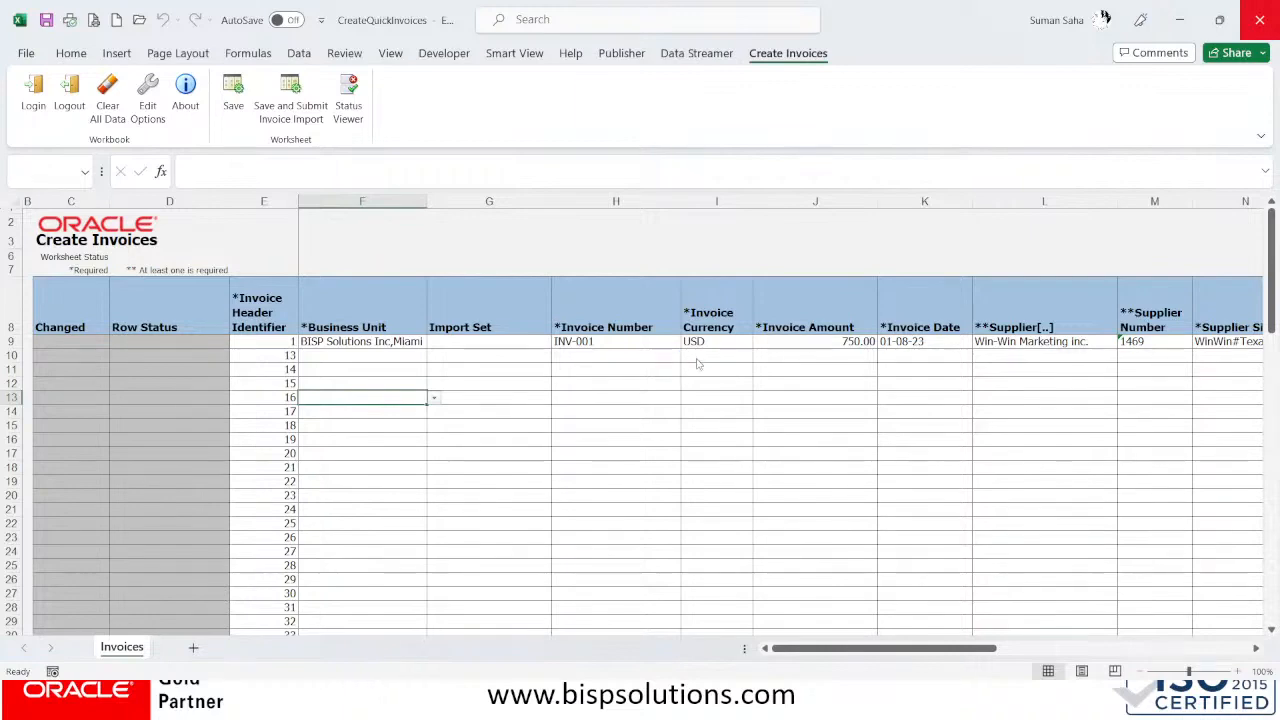
Close the CreateQuickInvoices workbook and switch to the Invoices work area in the browser.
{"action": "left_click", "coordinate": [718, 381]}
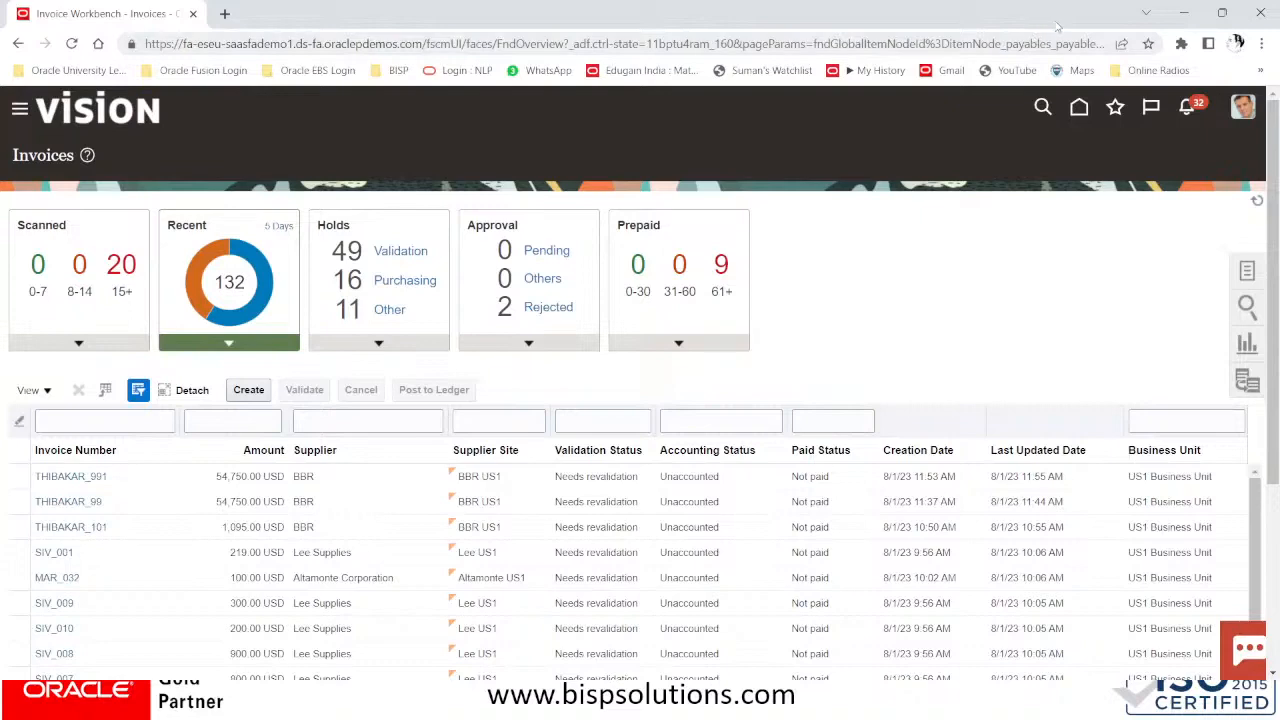
{"action": "left_click", "coordinate": [1182, 13]}
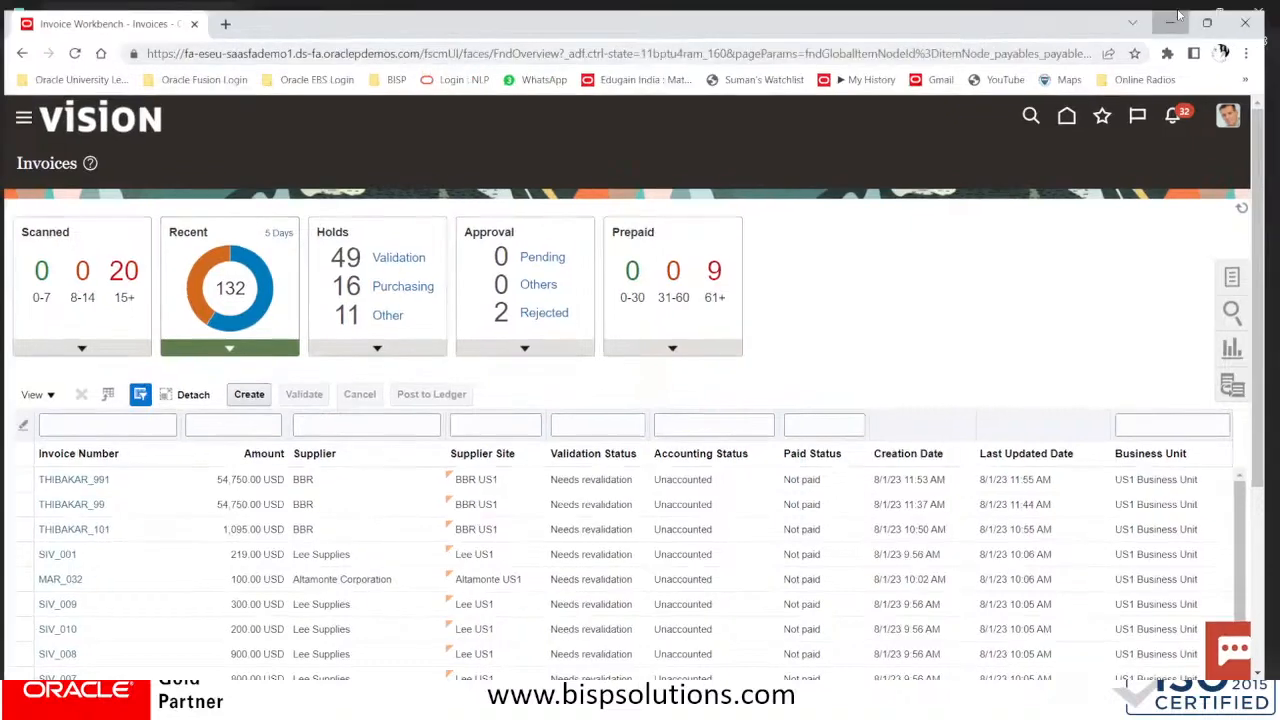
{"action": "left_click", "coordinate": [1258, 12]}
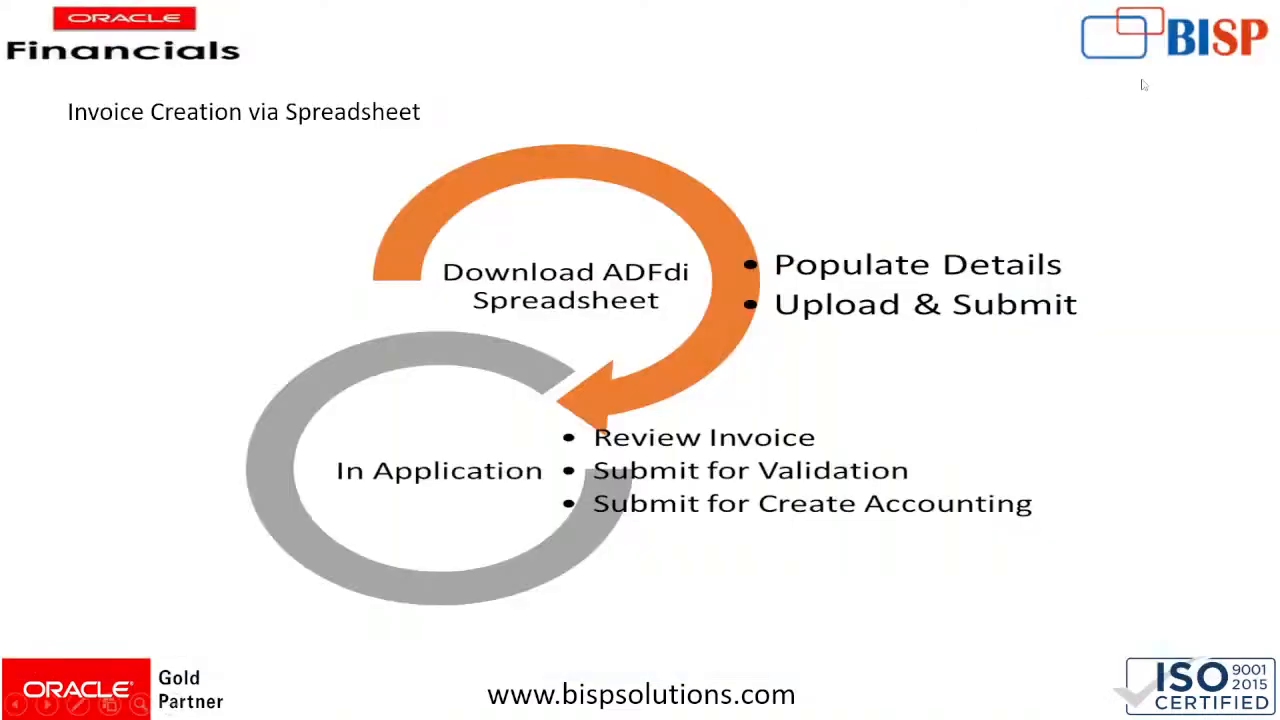
{"action": "key", "text": "alt+Tab"}
{"action": "key", "text": "alt+Tab"}
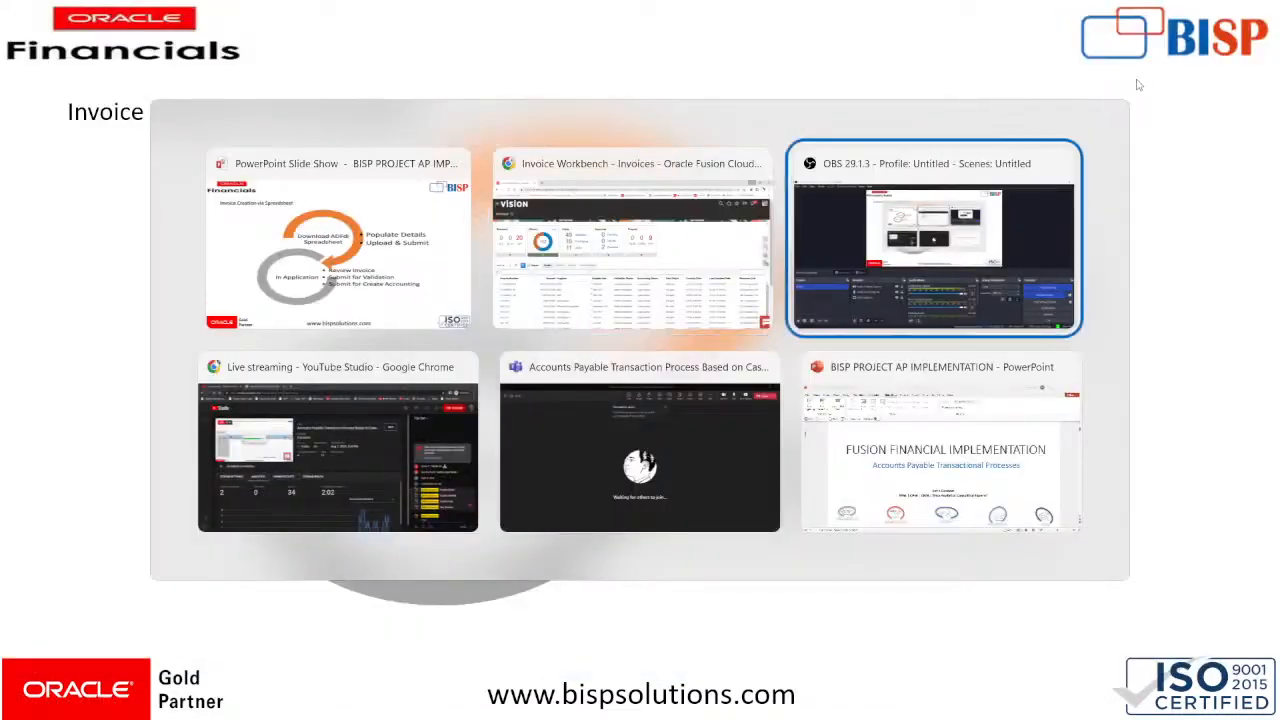
{"action": "key", "text": "alt+Tab"}
{"action": "key", "text": "alt+Tab"}
{"action": "key", "text": "alt+Tab"}
{"action": "key", "text": "alt+Tab"}
{"action": "key", "text": "alt+Tab"}
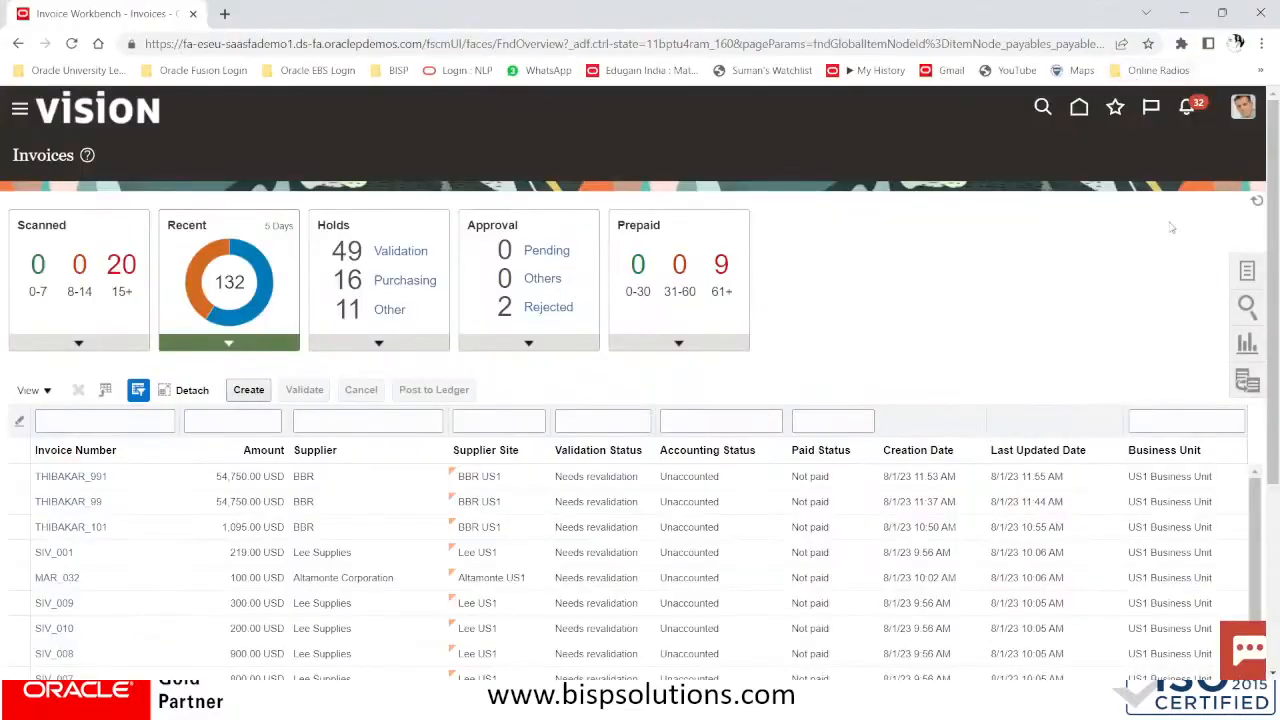
Download a new invoice creation spreadsheet to the Desktop as CreateQuickInvoices (1), open it in Excel and accept the connection to the application.
{"action": "left_click", "coordinate": [1244, 272]}
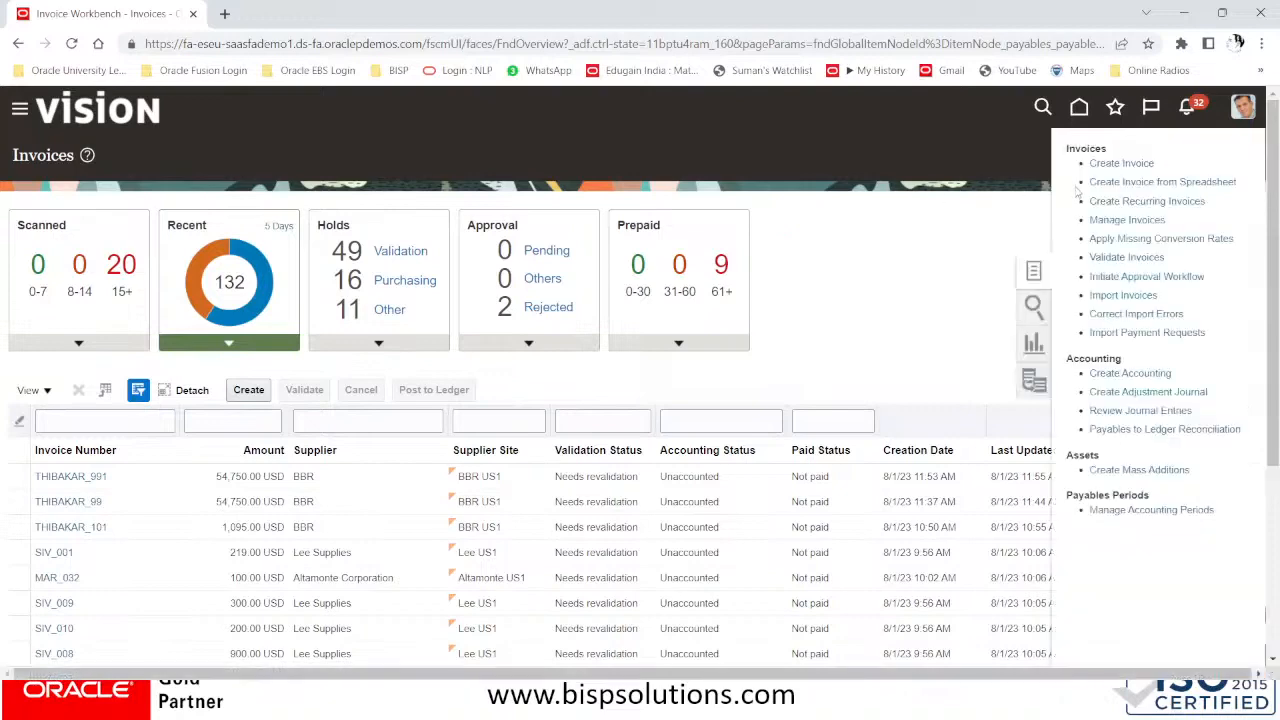
{"action": "left_click", "coordinate": [1110, 186]}
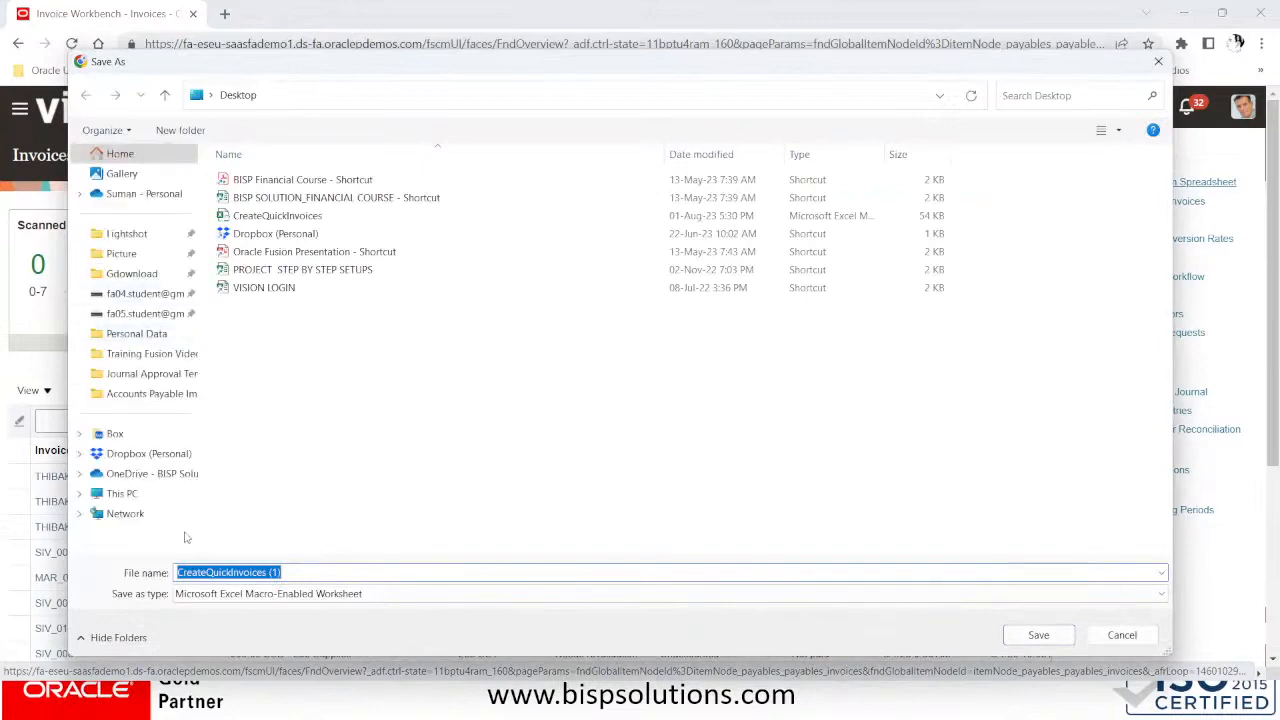
{"action": "left_click", "coordinate": [1038, 635]}
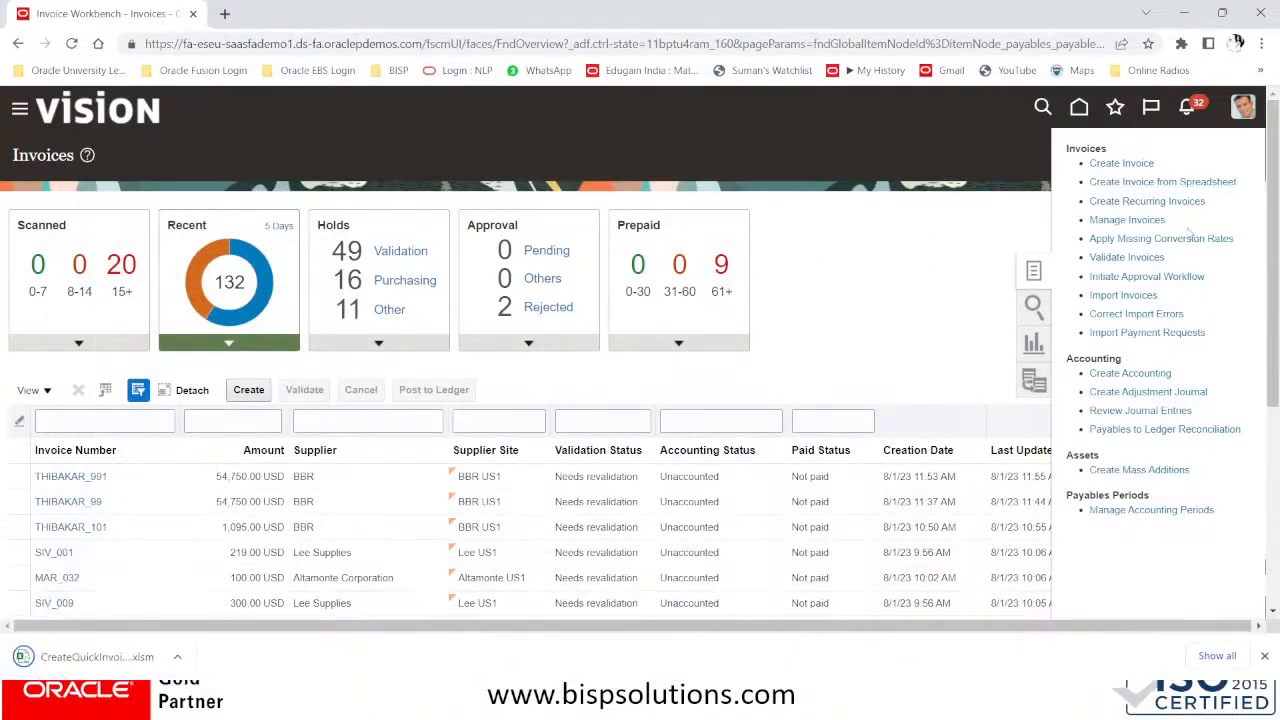
{"action": "left_click", "coordinate": [177, 657]}
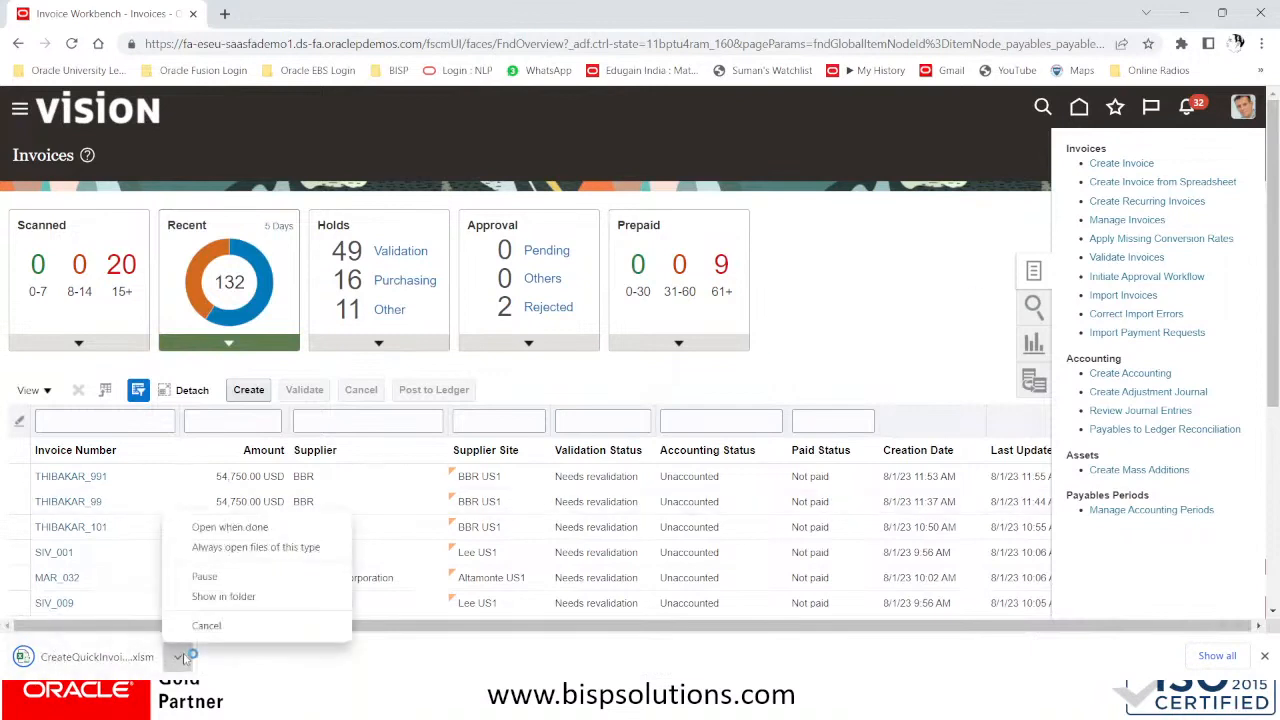
{"action": "left_click", "coordinate": [226, 527]}
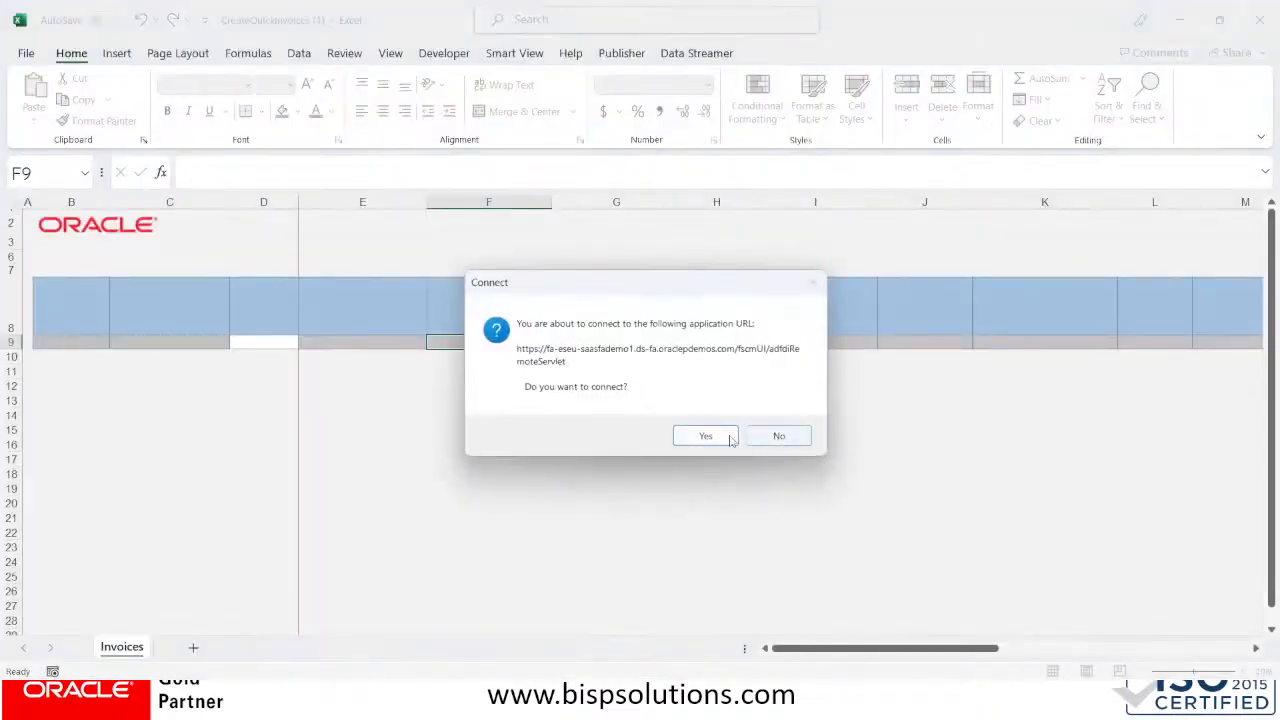
{"action": "left_click", "coordinate": [722, 436]}
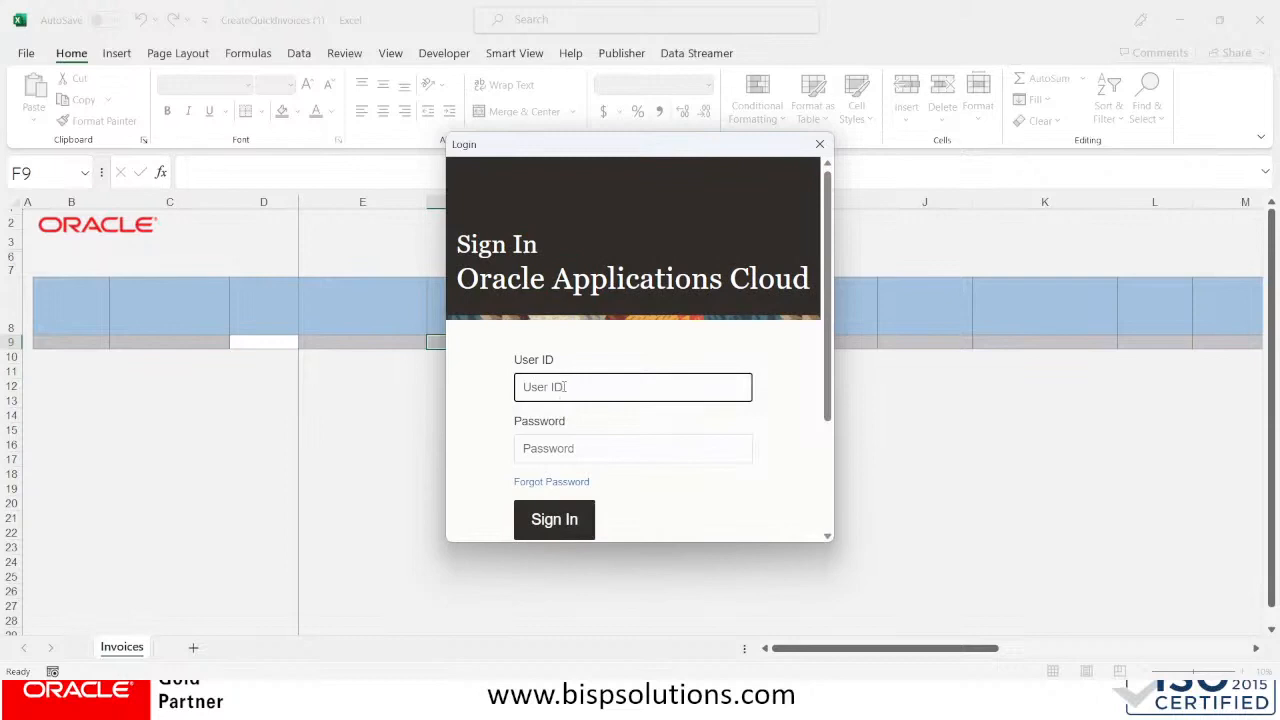
Try to sign in to Oracle Applications Cloud with the user ID and account password.
{"action": "key", "text": "Tab"}
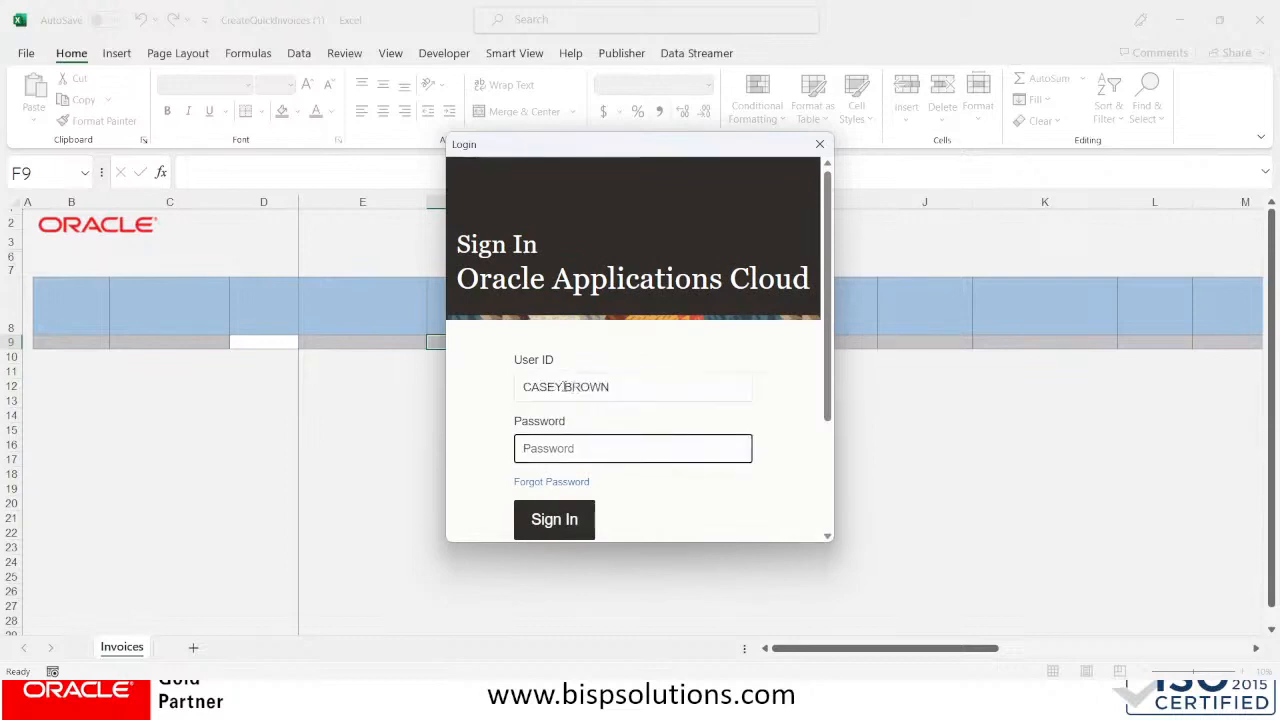
{"action": "type", "text": "*******"}
{"action": "left_click", "coordinate": [564, 529]}
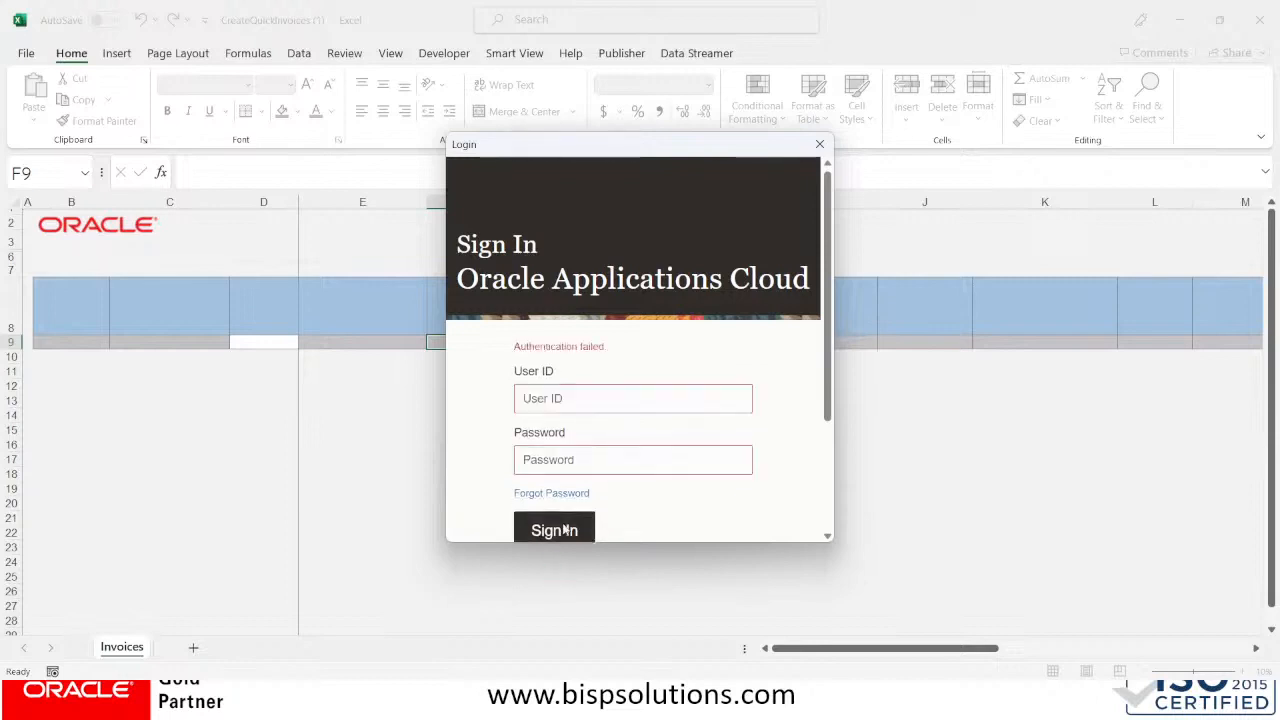
Sign in to Oracle Applications Cloud again with the user ID and the account password pasted from the clipboard history.
{"action": "left_click", "coordinate": [534, 398]}
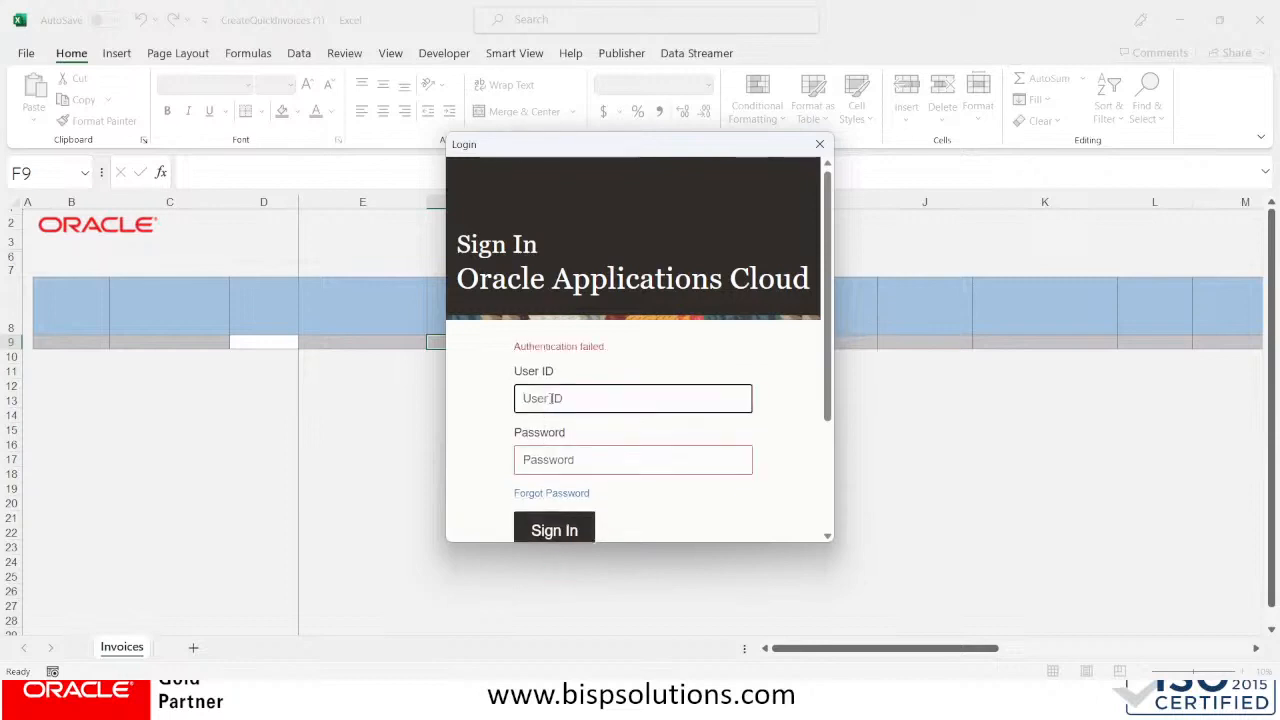
{"action": "key", "text": "Tab"}
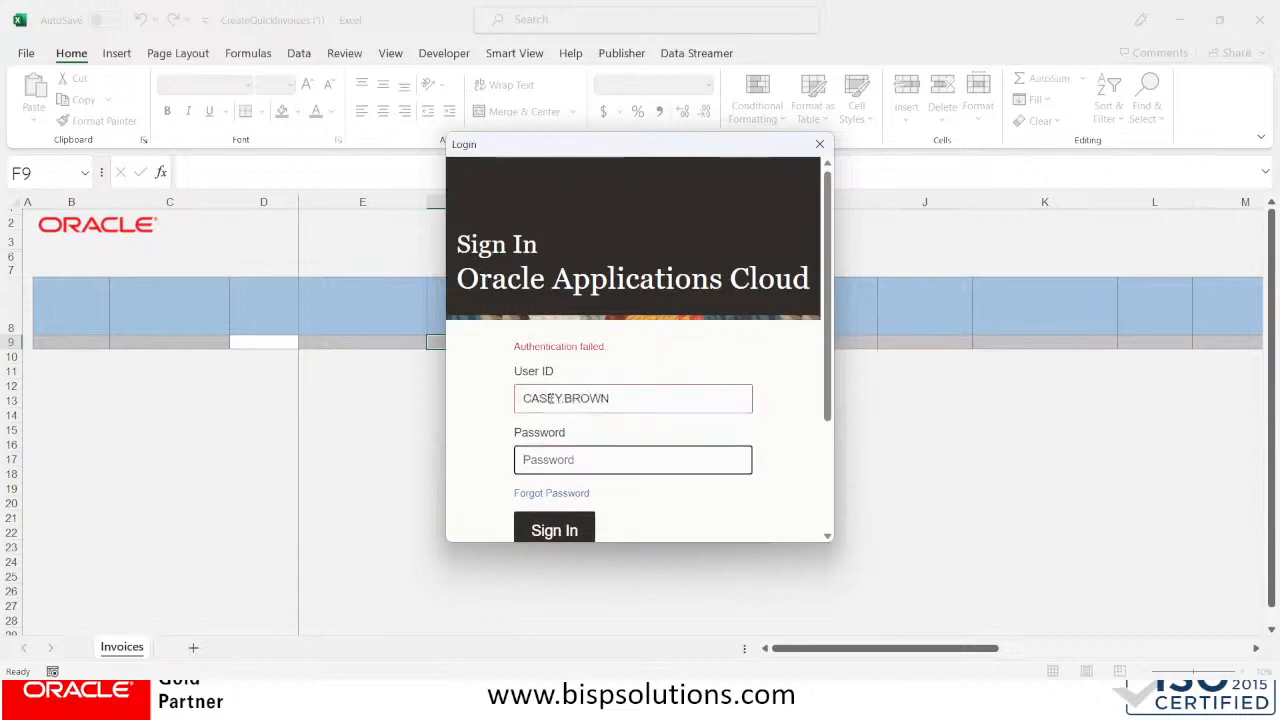
{"action": "key", "text": "super+v"}
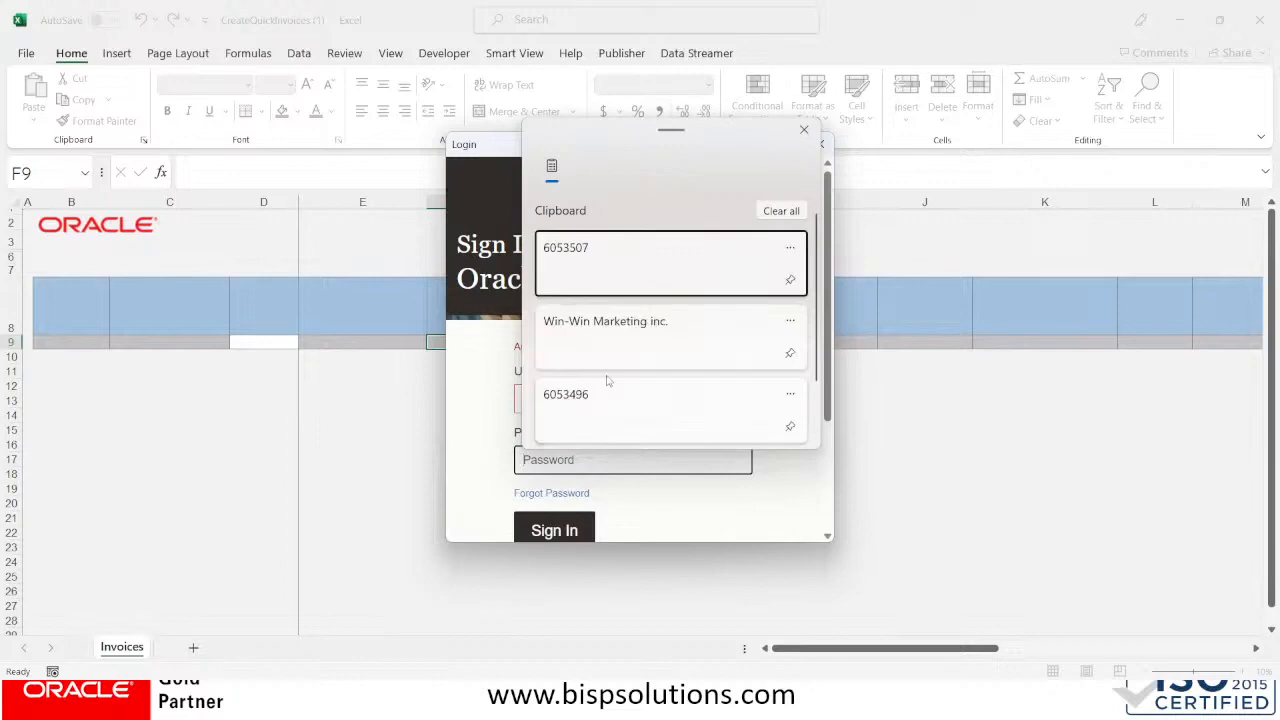
{"action": "scroll", "coordinate": [603, 380], "scroll_direction": "down", "scroll_amount": 2}
{"action": "left_click", "coordinate": [606, 387]}
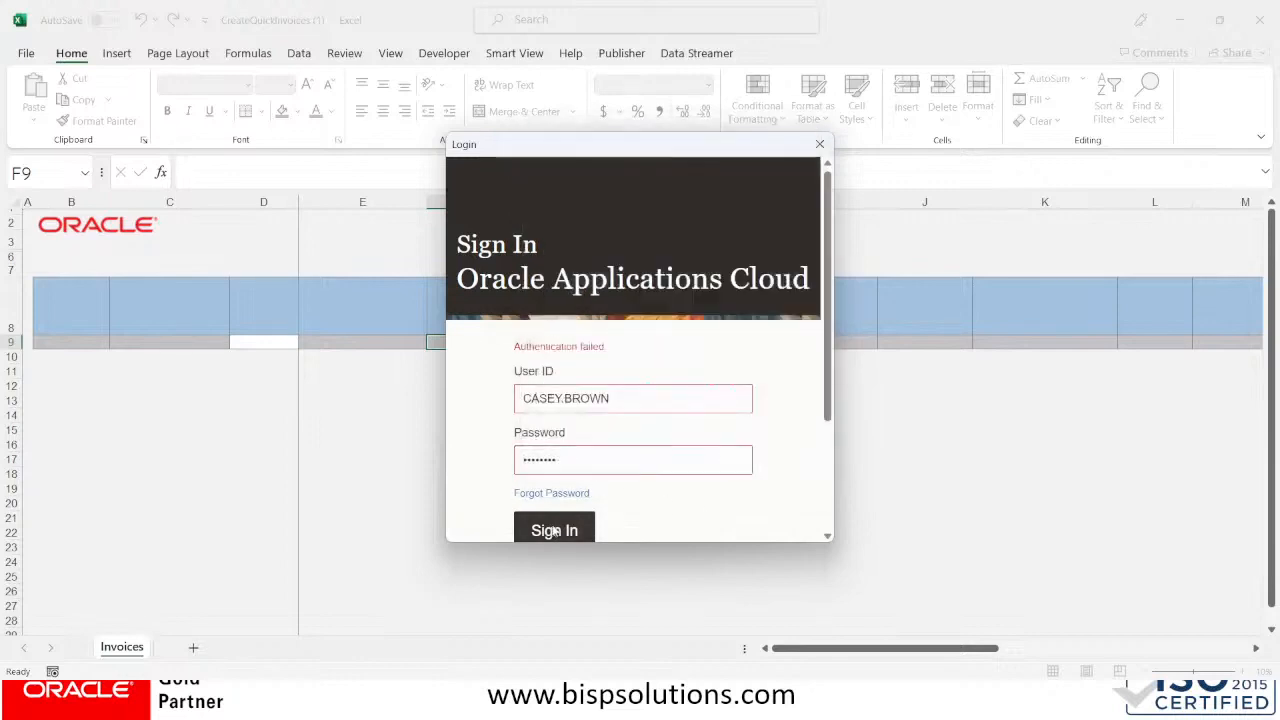
{"action": "left_click", "coordinate": [554, 531]}
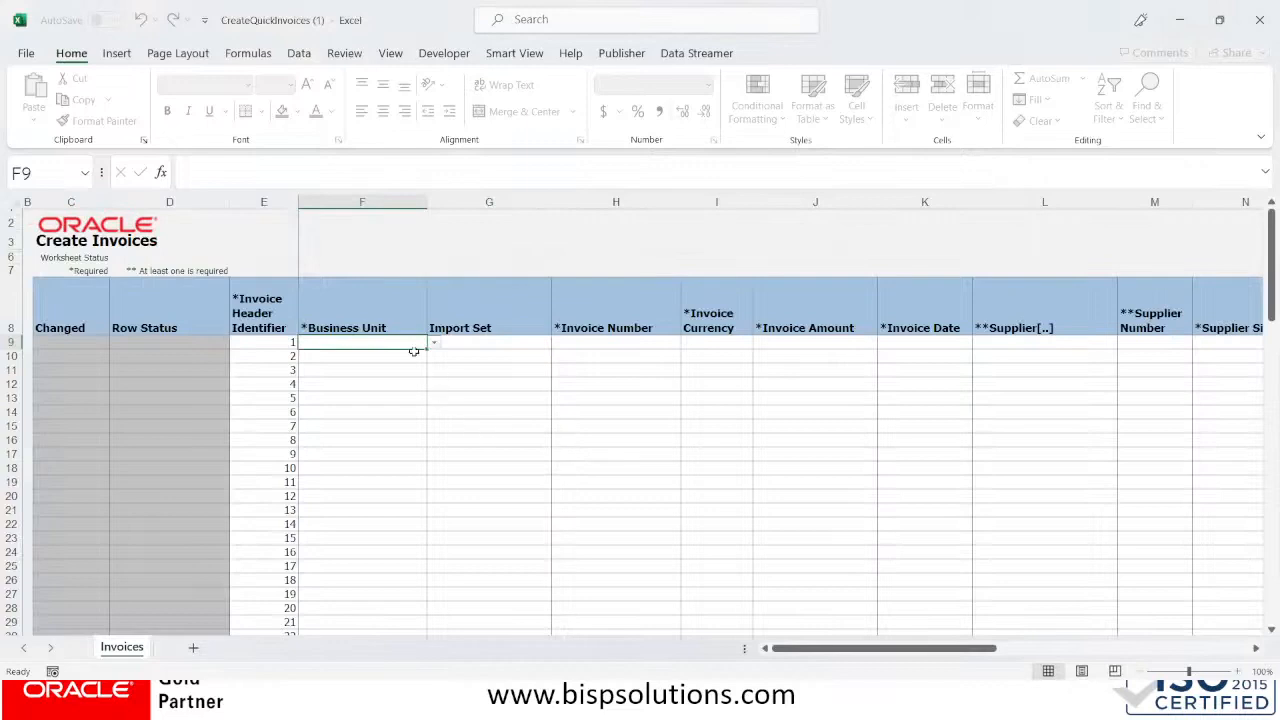
Set the first invoice row's business unit to BISP Solutions Inc,Miami and its invoice number to INV 8100.
{"action": "left_click", "coordinate": [433, 343]}
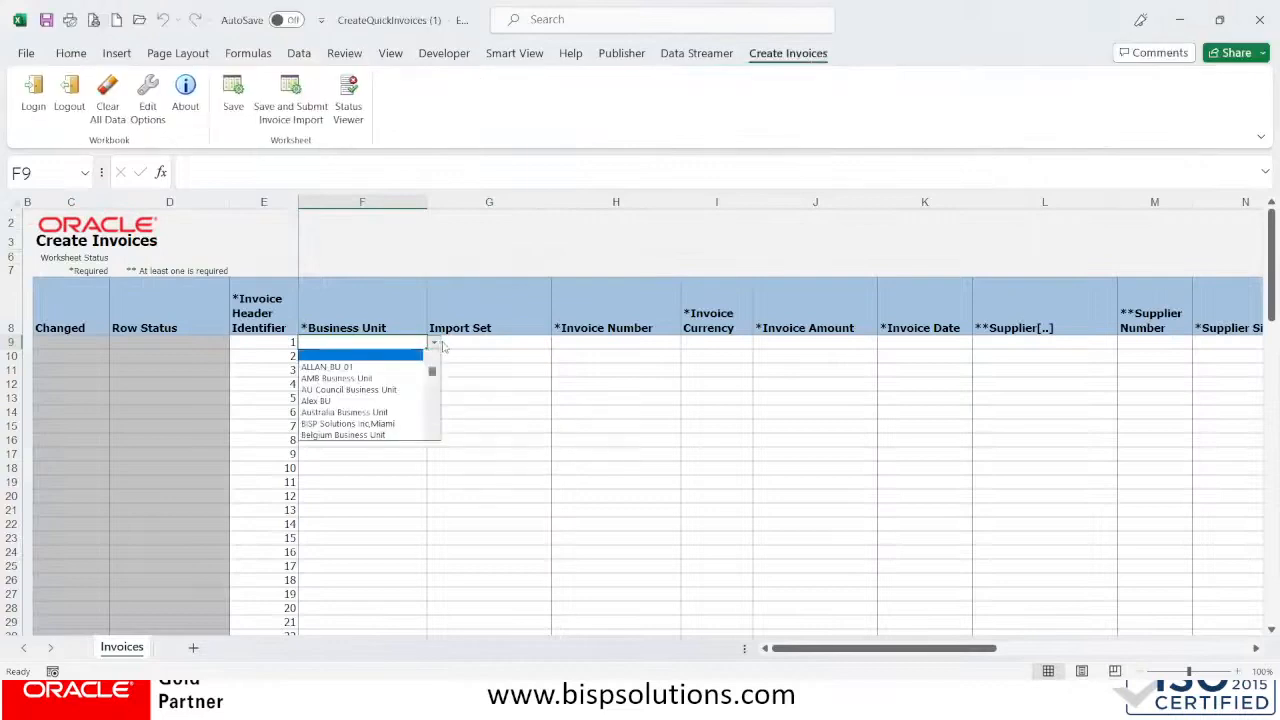
{"action": "left_click", "coordinate": [390, 423]}
{"action": "left_click", "coordinate": [613, 341]}
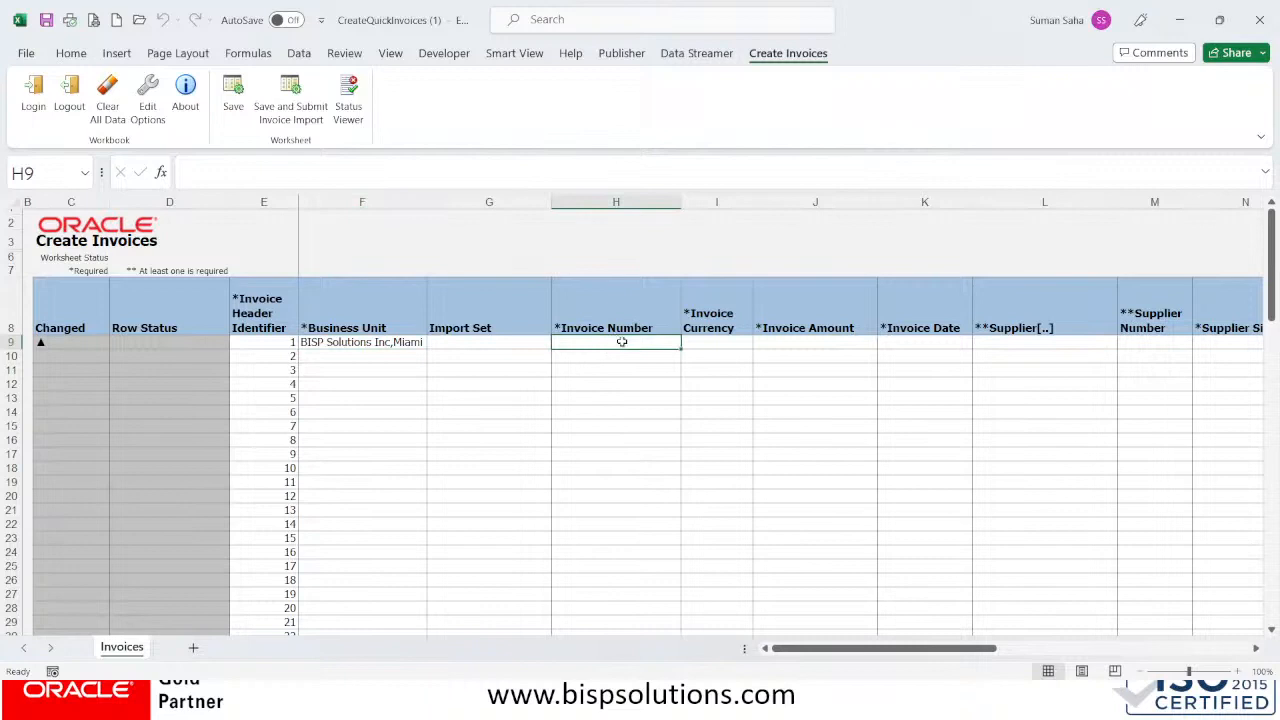
{"action": "type", "text": "810"}
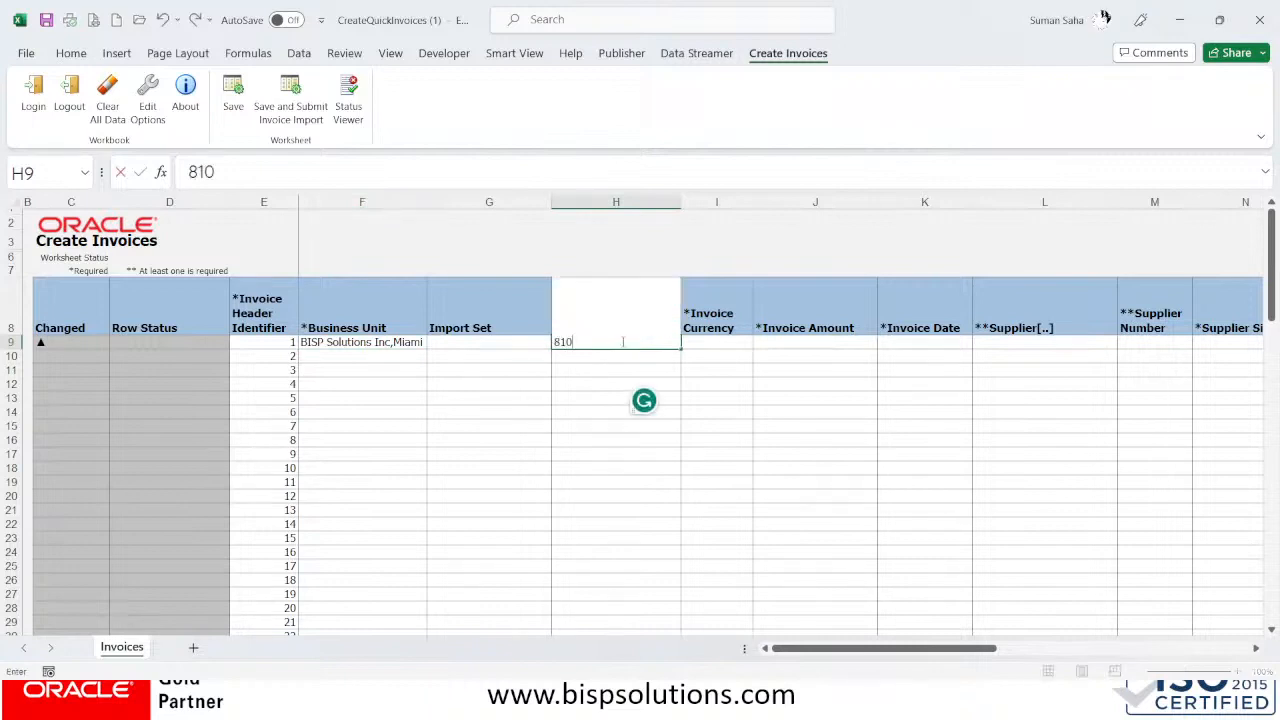
{"action": "key", "text": "BackSpace"}
{"action": "key", "text": "BackSpace"}
{"action": "key", "text": "BackSpace"}
{"action": "type", "text": "I"}
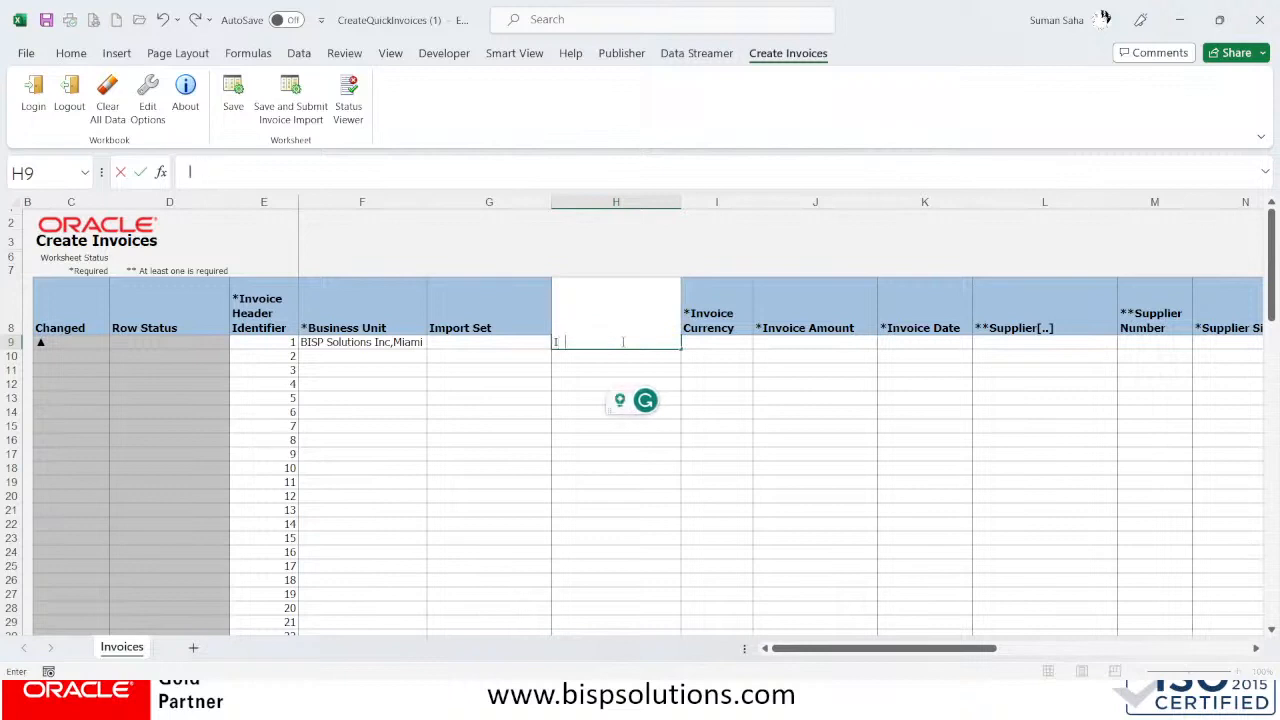
{"action": "type", "text": "NV 8100"}
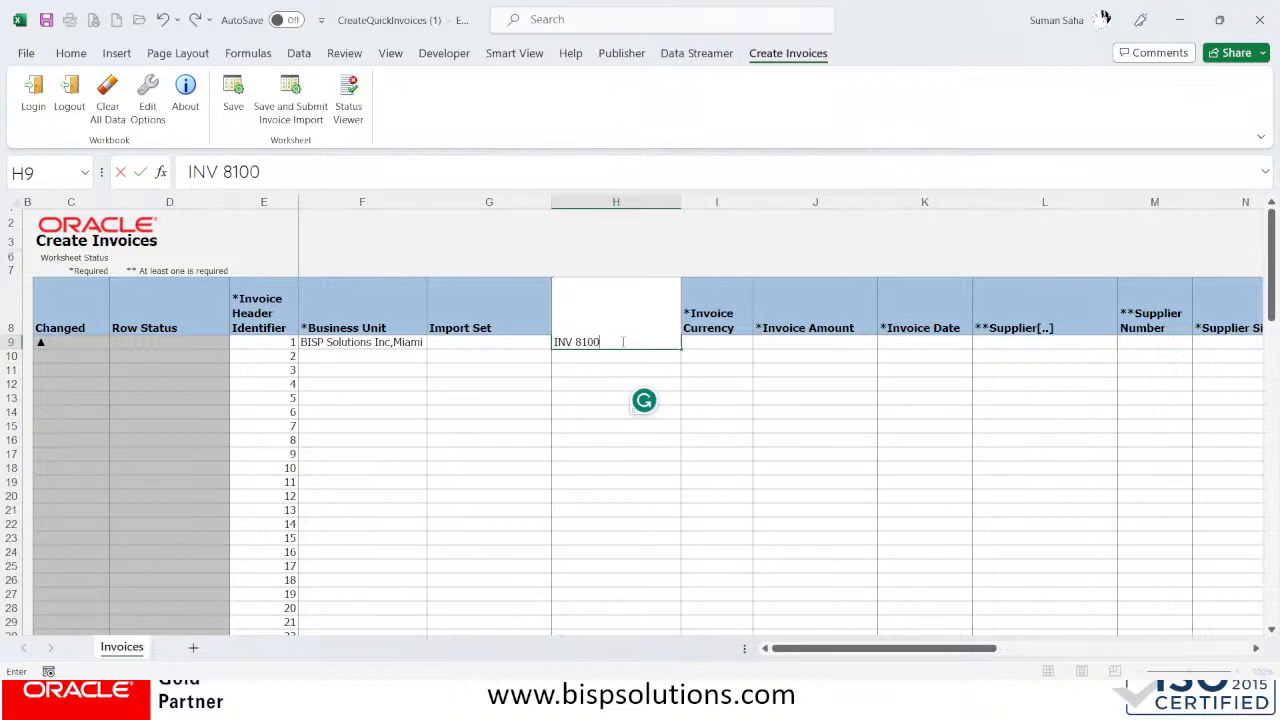
{"action": "key", "text": "Tab"}
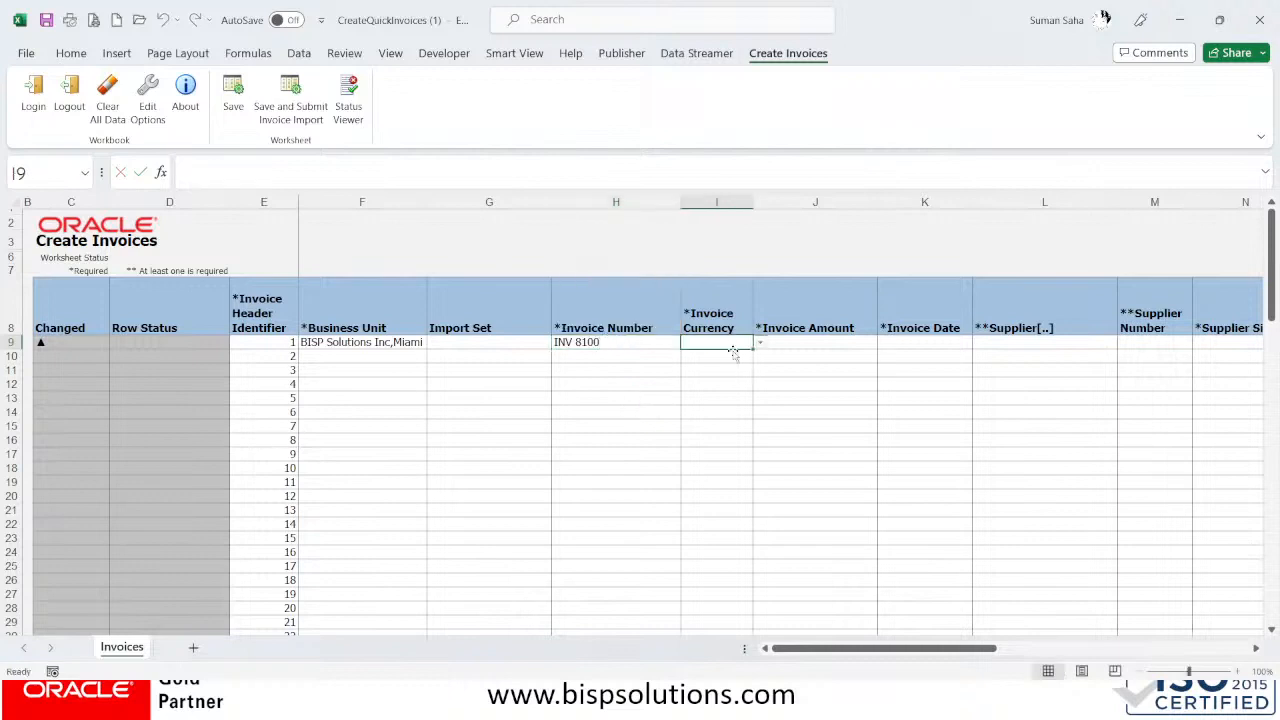
Fill in the first invoice row with currency USD, amount 750 and invoice date 01-08-23.
{"action": "type", "text": "USD"}
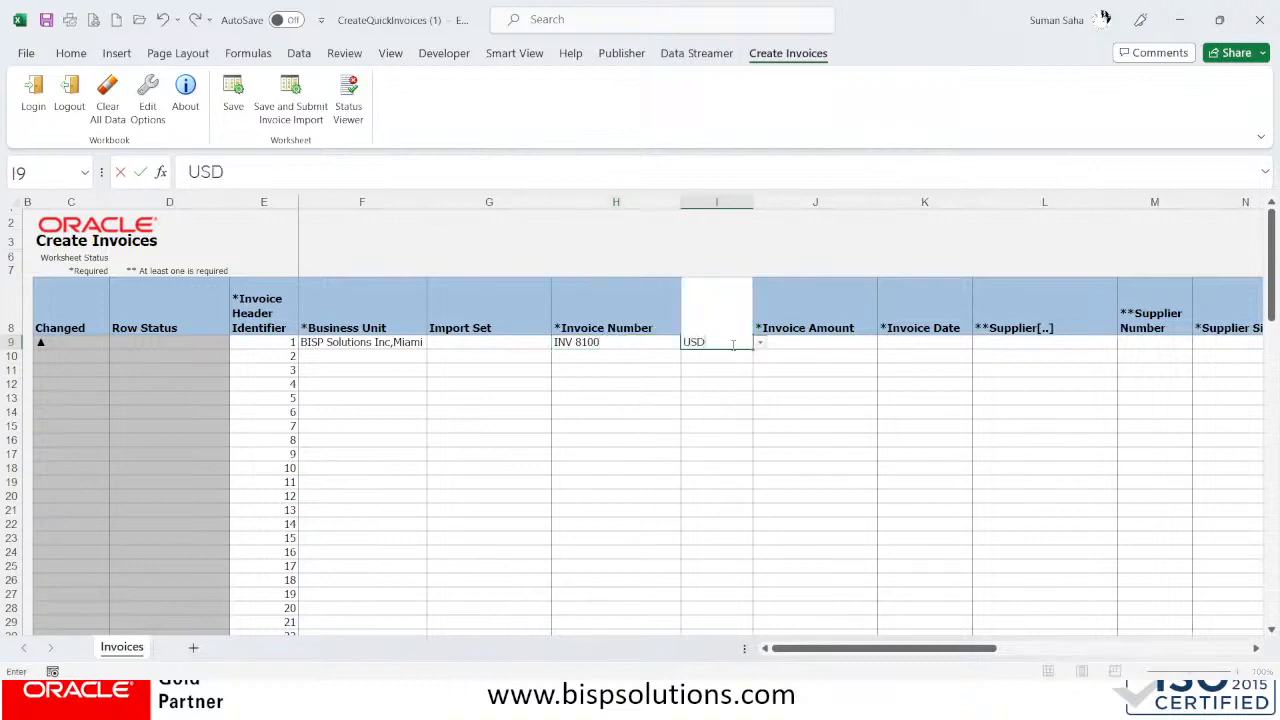
{"action": "key", "text": "Tab"}
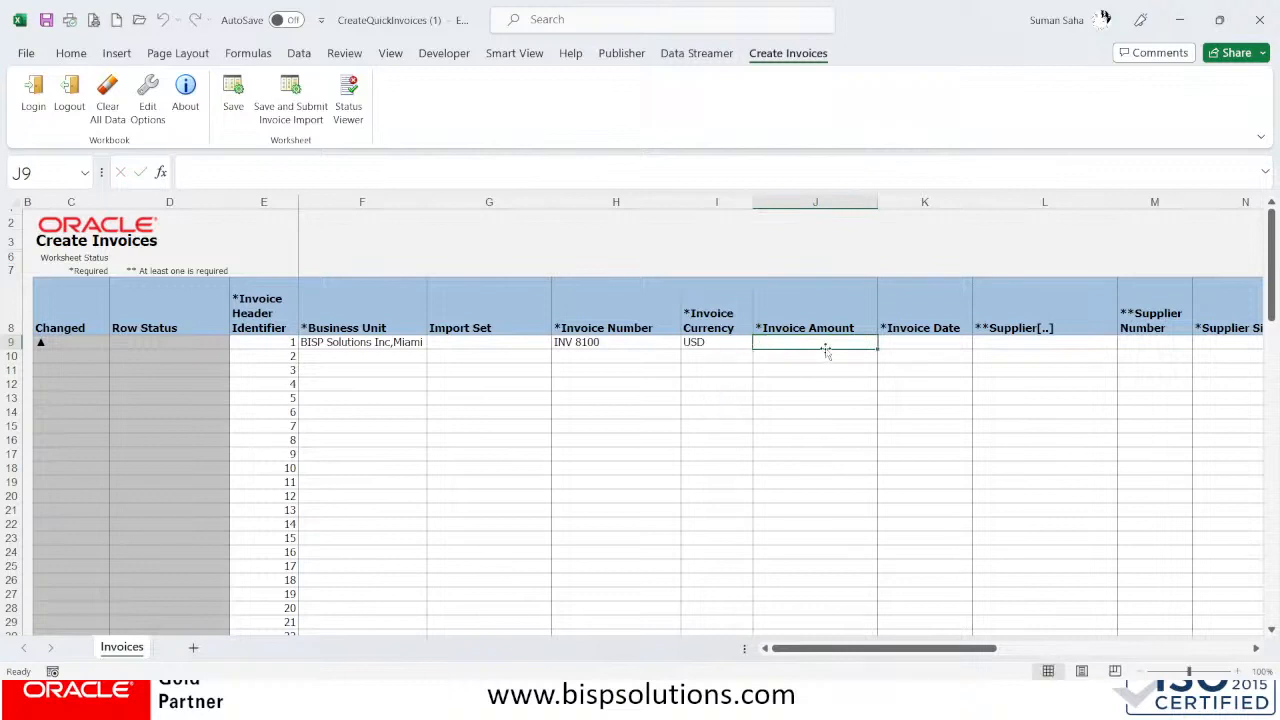
{"action": "type", "text": "750"}
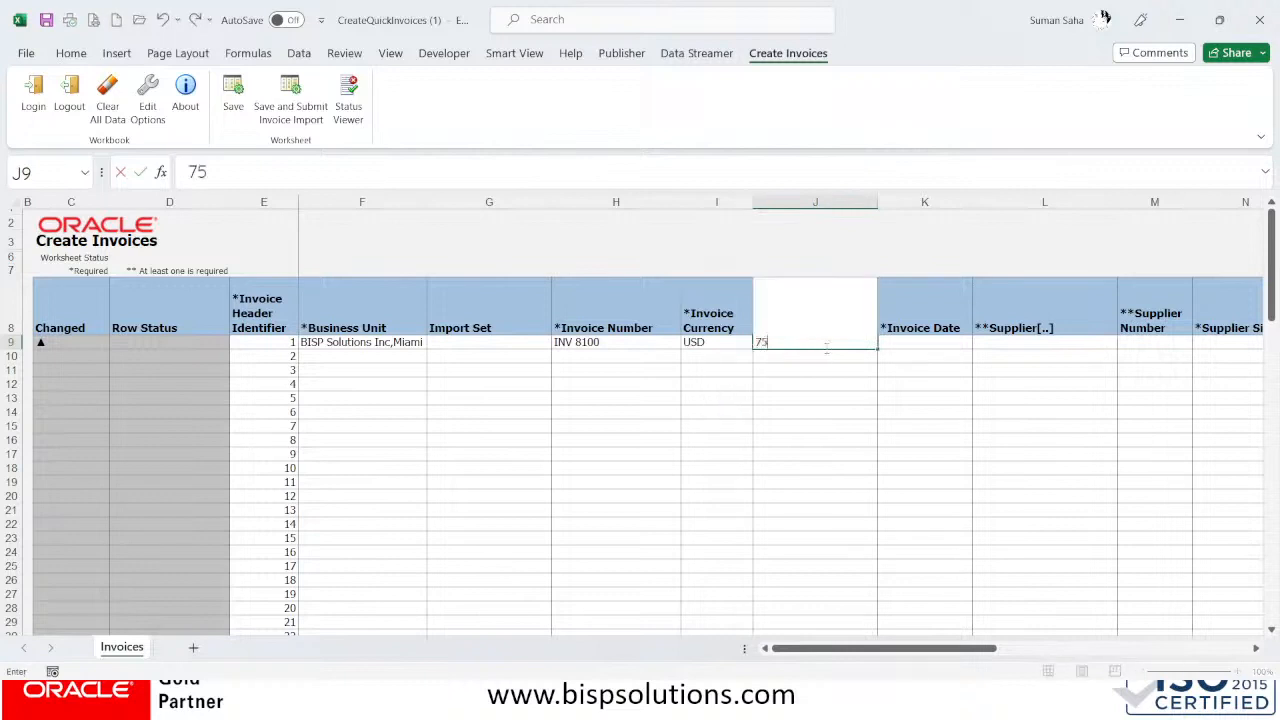
{"action": "key", "text": "Tab"}
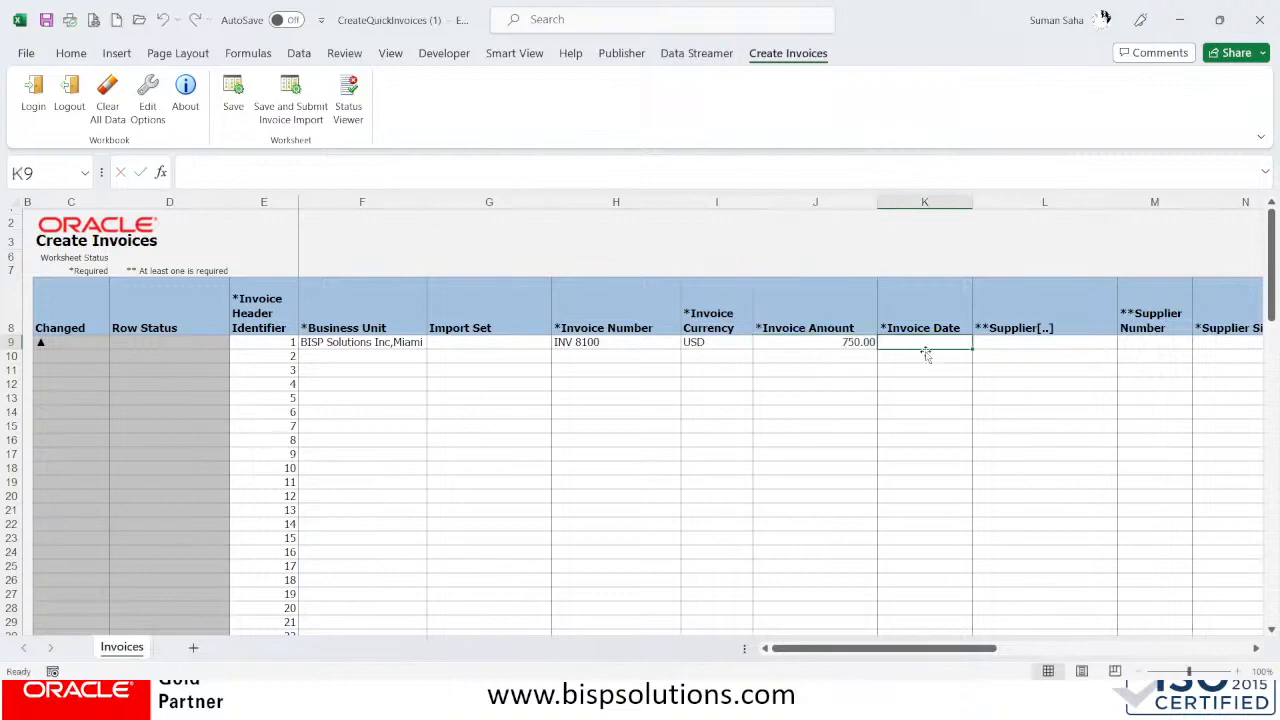
{"action": "type", "text": "01-08-23"}
{"action": "key", "text": "Return"}
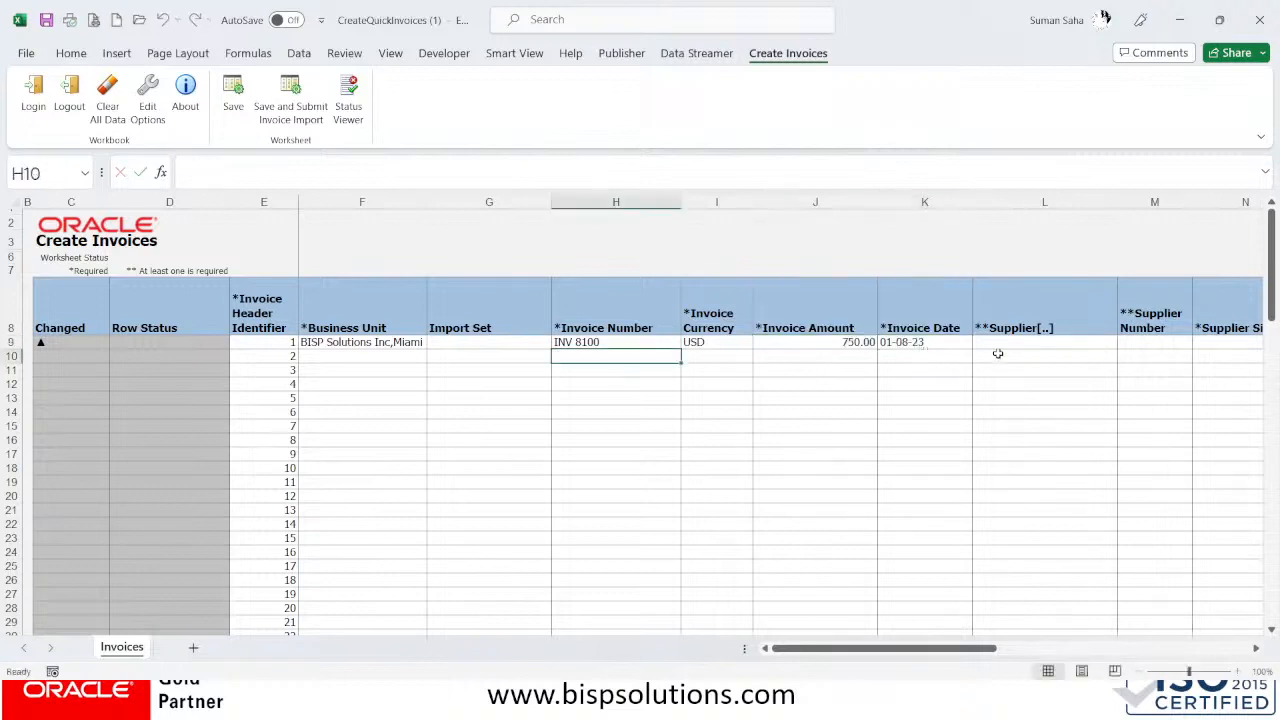
{"action": "left_click", "coordinate": [1011, 346]}
{"action": "type", "text": "WIN"}
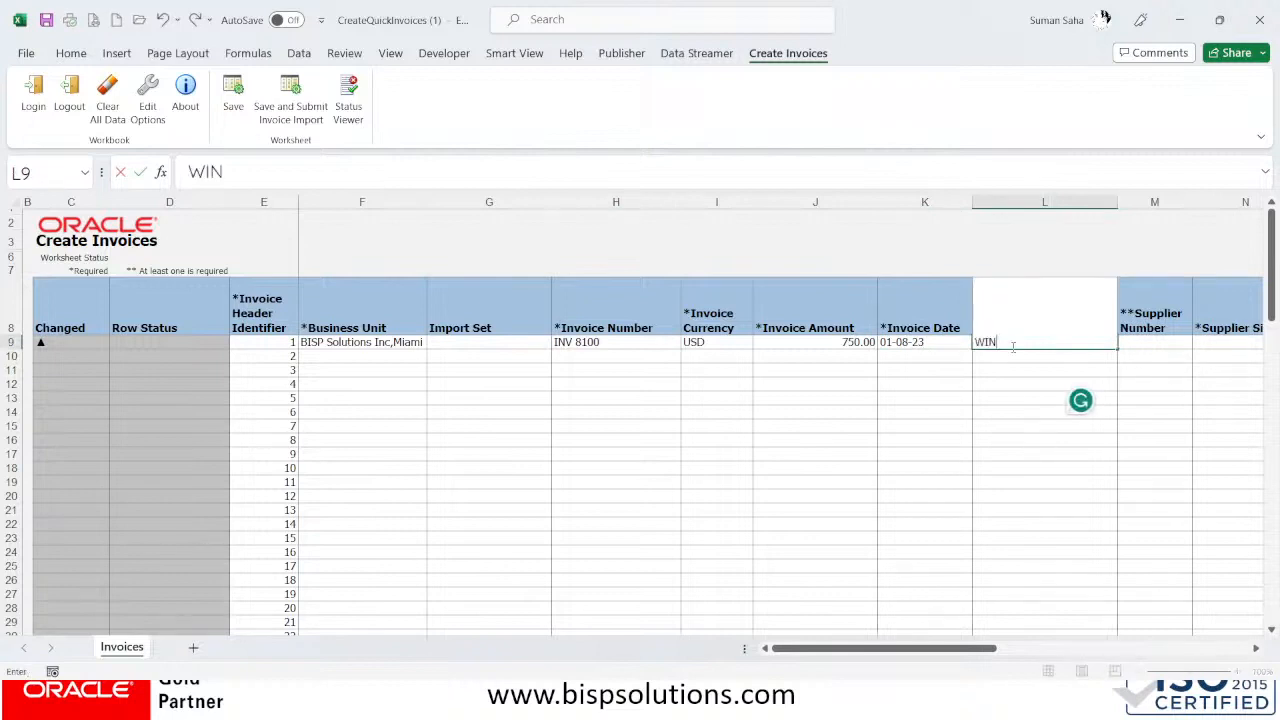
{"action": "key", "text": "BackSpace"}
{"action": "key", "text": "BackSpace"}
{"action": "key", "text": "BackSpace"}
{"action": "left_click", "coordinate": [949, 357]}
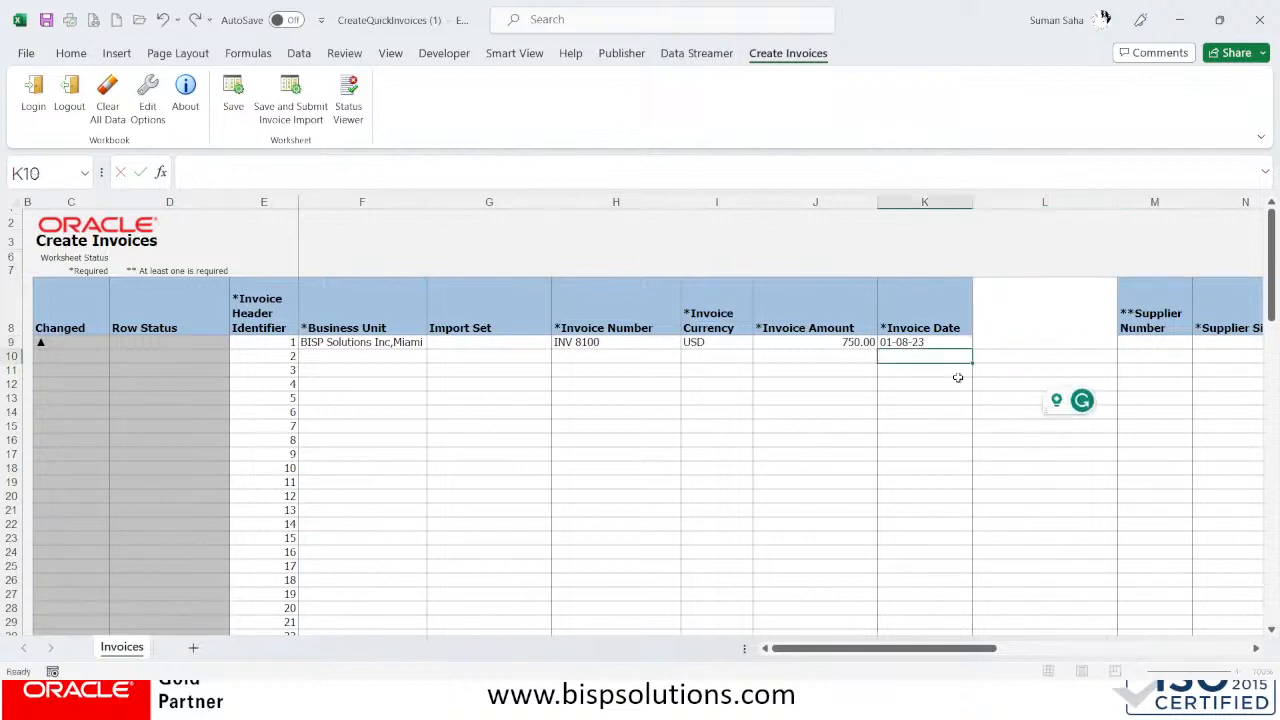
Look up suppliers starting with WIN-WIN and assign Win-Win Marketing inc. to the first invoice row.
{"action": "double_click", "coordinate": [1017, 342]}
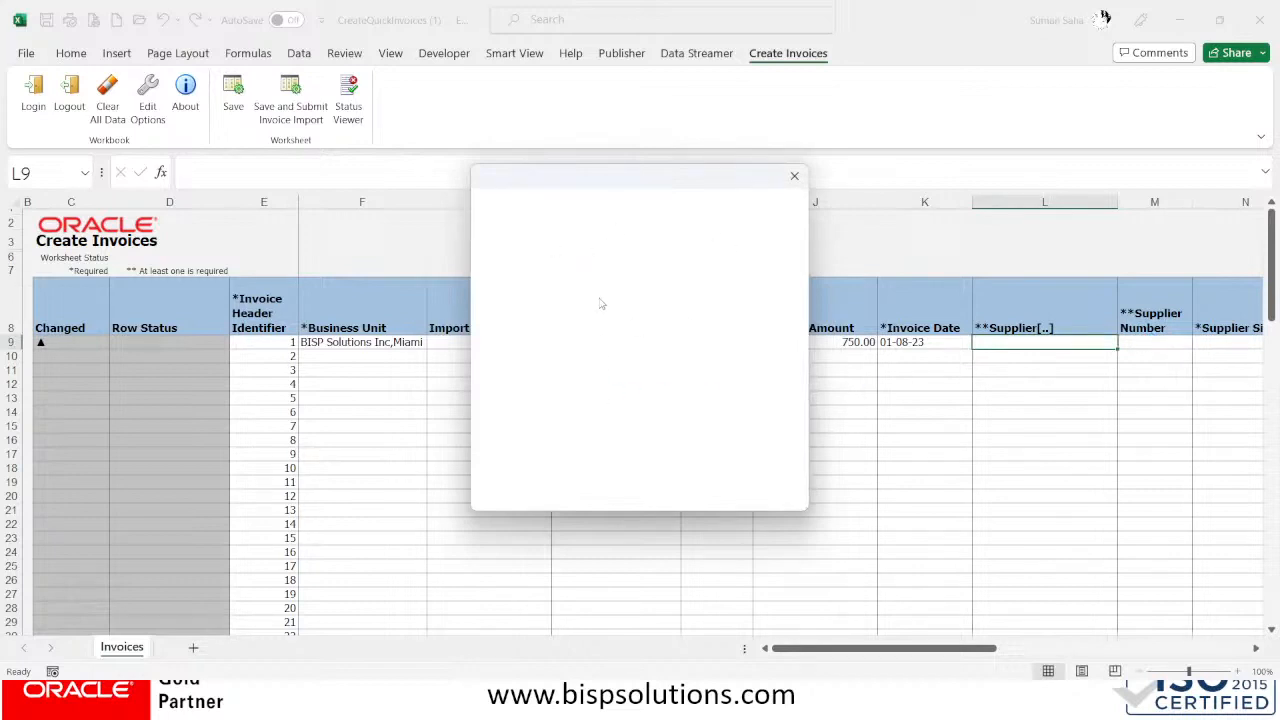
{"action": "left_click", "coordinate": [694, 281]}
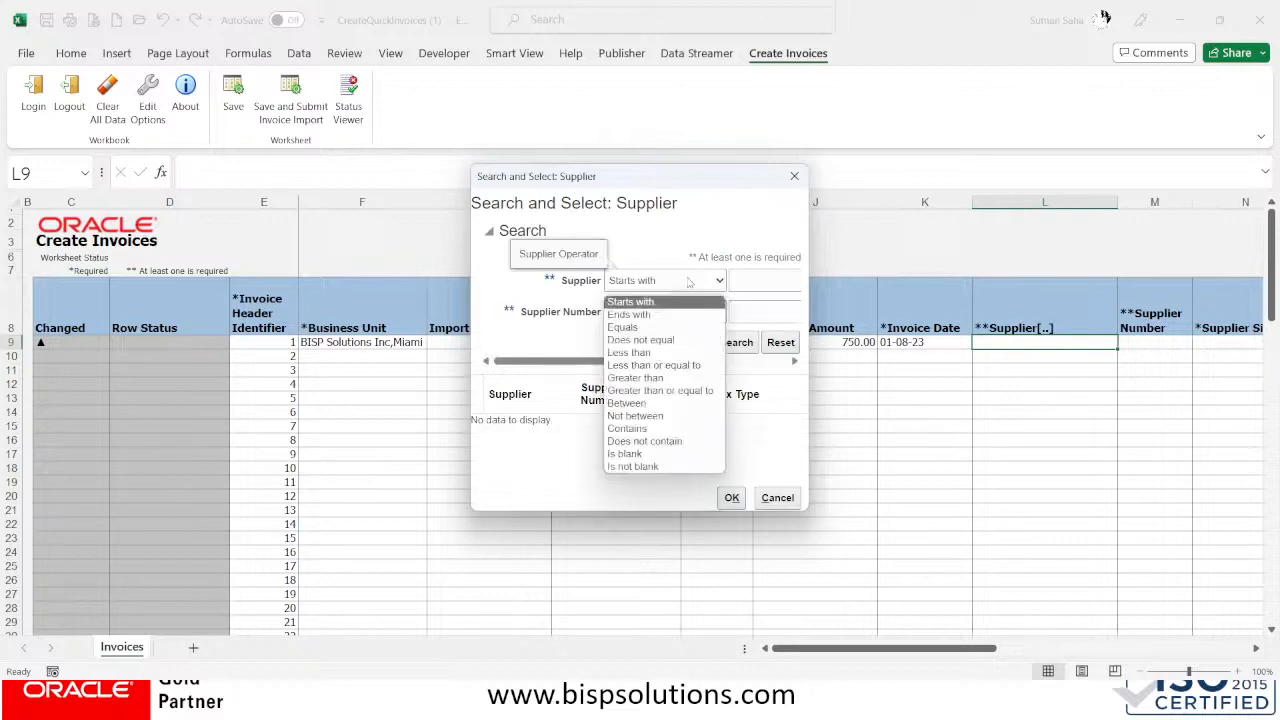
{"action": "left_click", "coordinate": [693, 283]}
{"action": "left_click", "coordinate": [757, 280]}
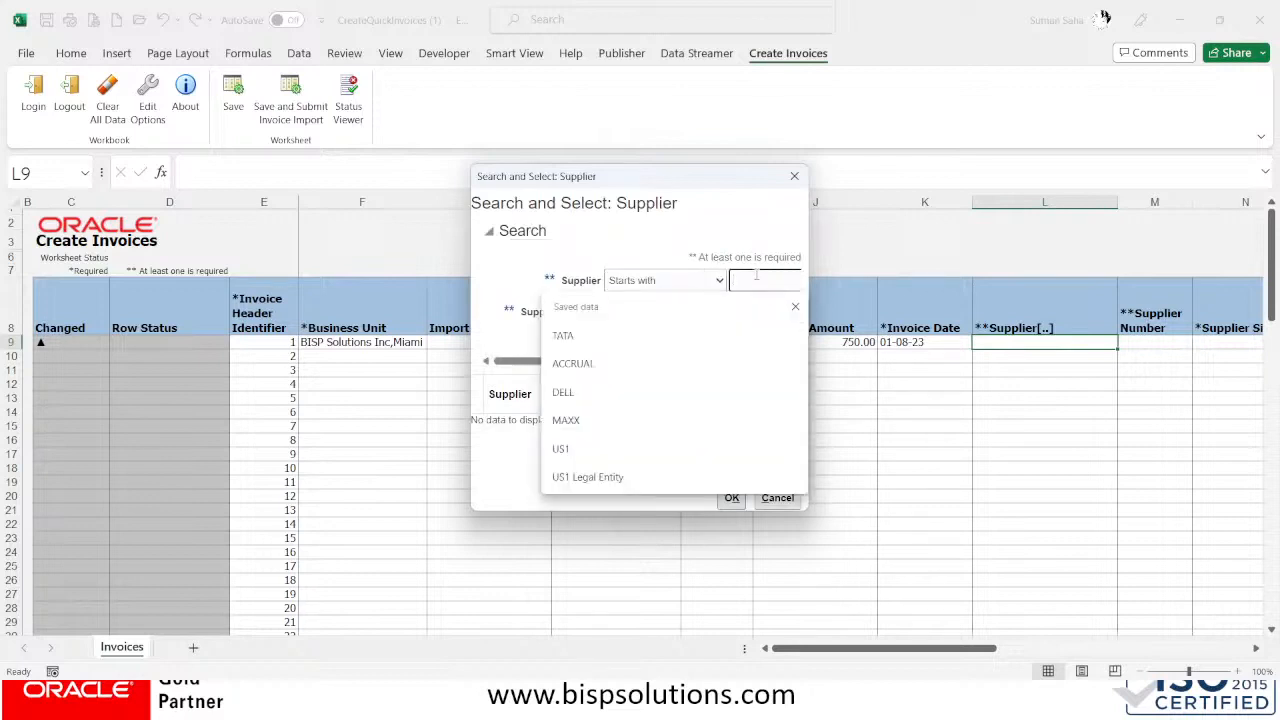
{"action": "type", "text": "WIN-WIN"}
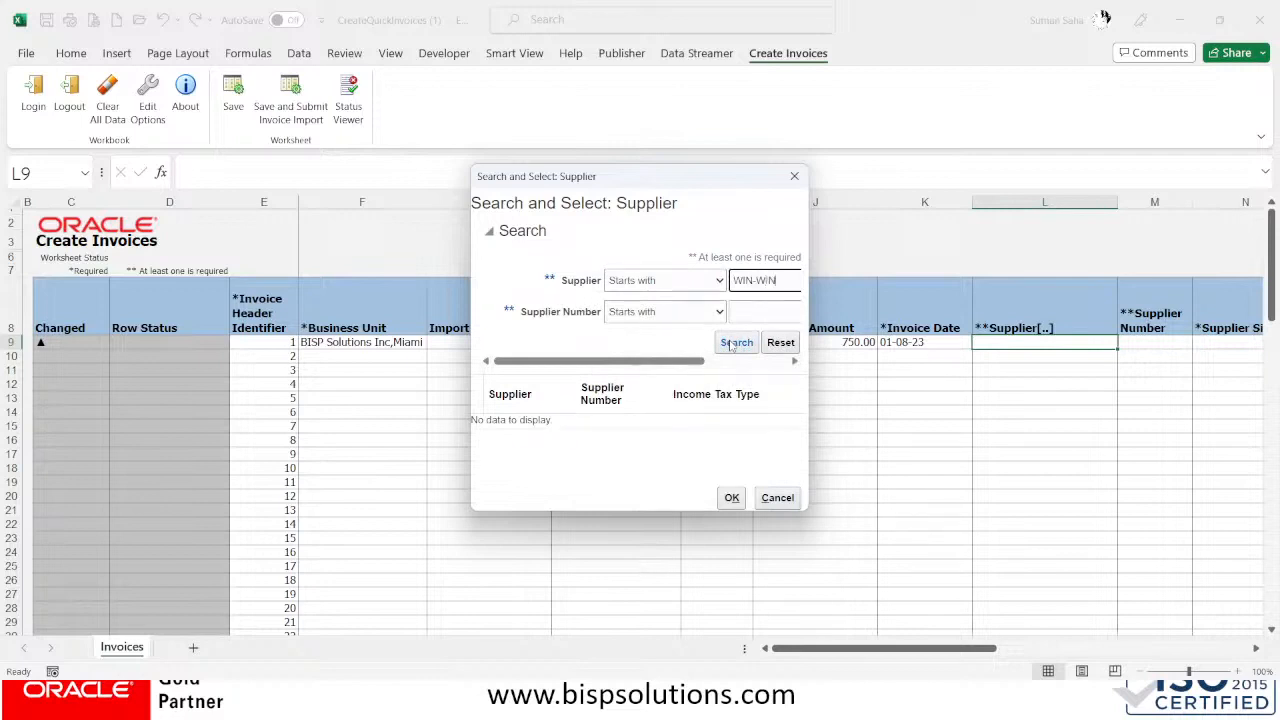
{"action": "left_click", "coordinate": [733, 343]}
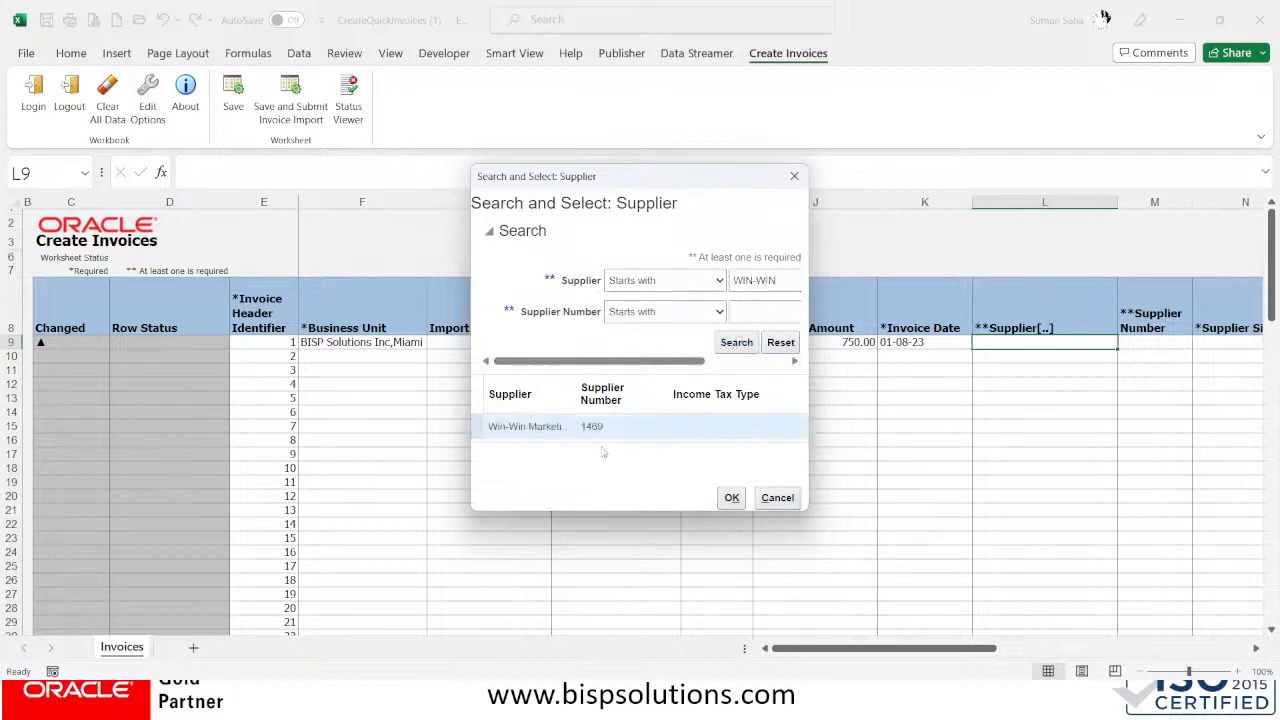
{"action": "left_click", "coordinate": [731, 497]}
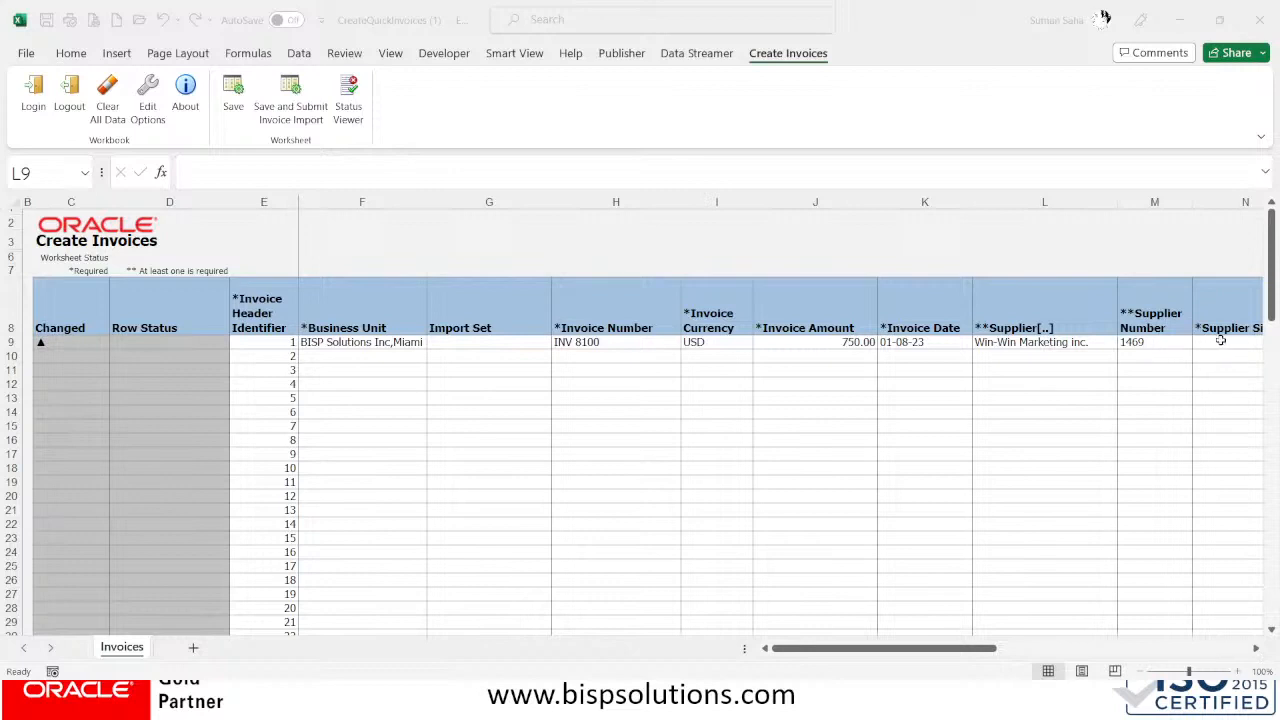
{"action": "left_click_drag", "start_coordinate": [930, 651], "coordinate": [985, 648]}
{"action": "key", "text": "alt+Tab"}
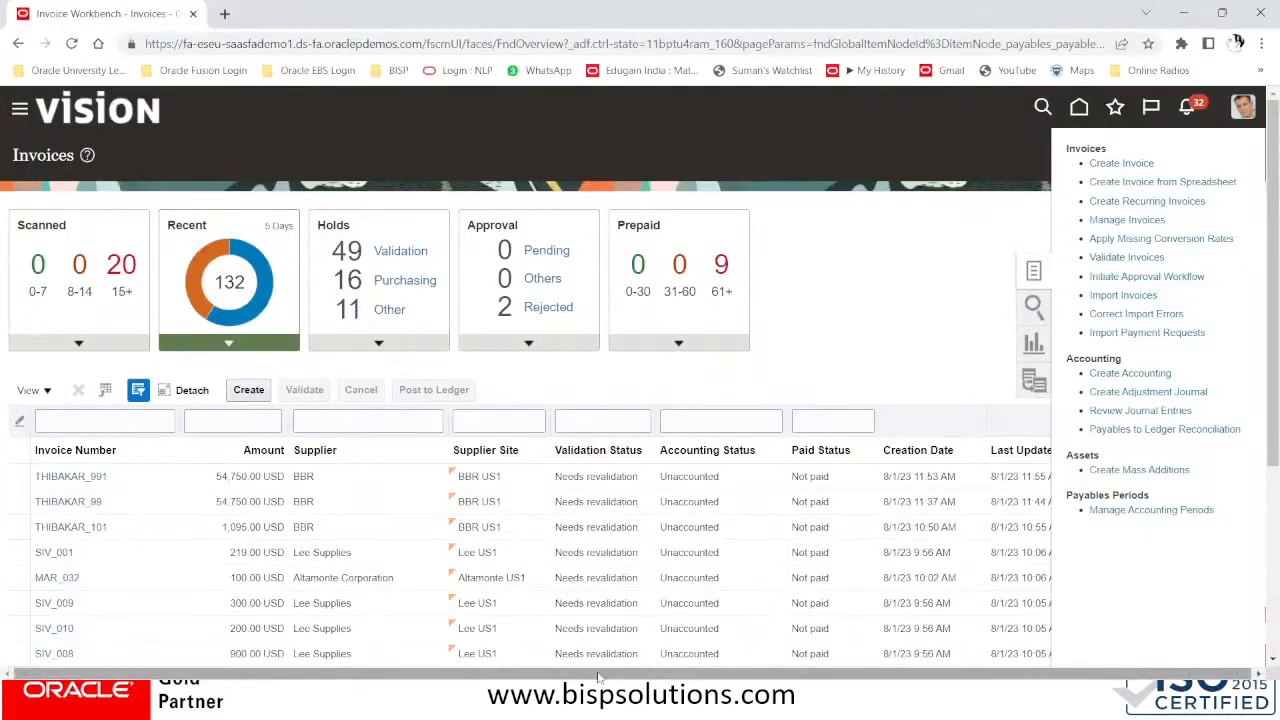
{"action": "key", "text": "alt+Tab"}
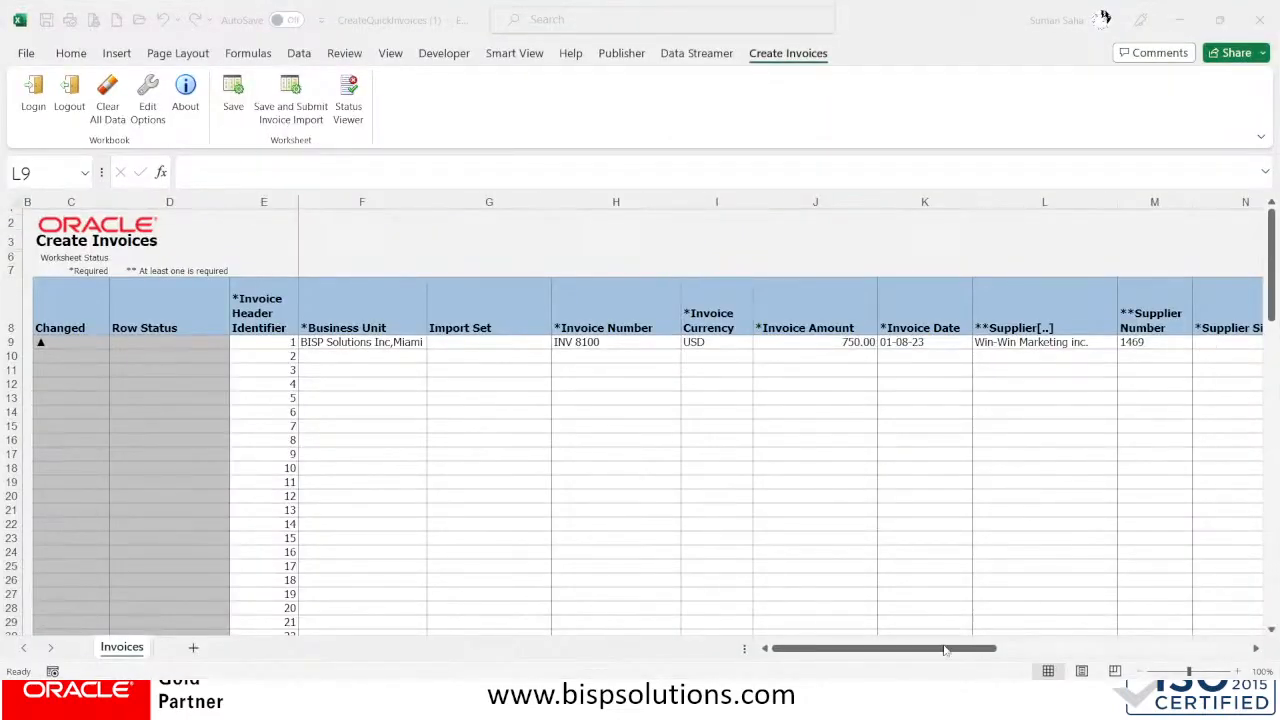
Search supplier sites with site and address both set to Is not blank, and assign WinWin#Texas to the first invoice row.
{"action": "left_click", "coordinate": [943, 342]}
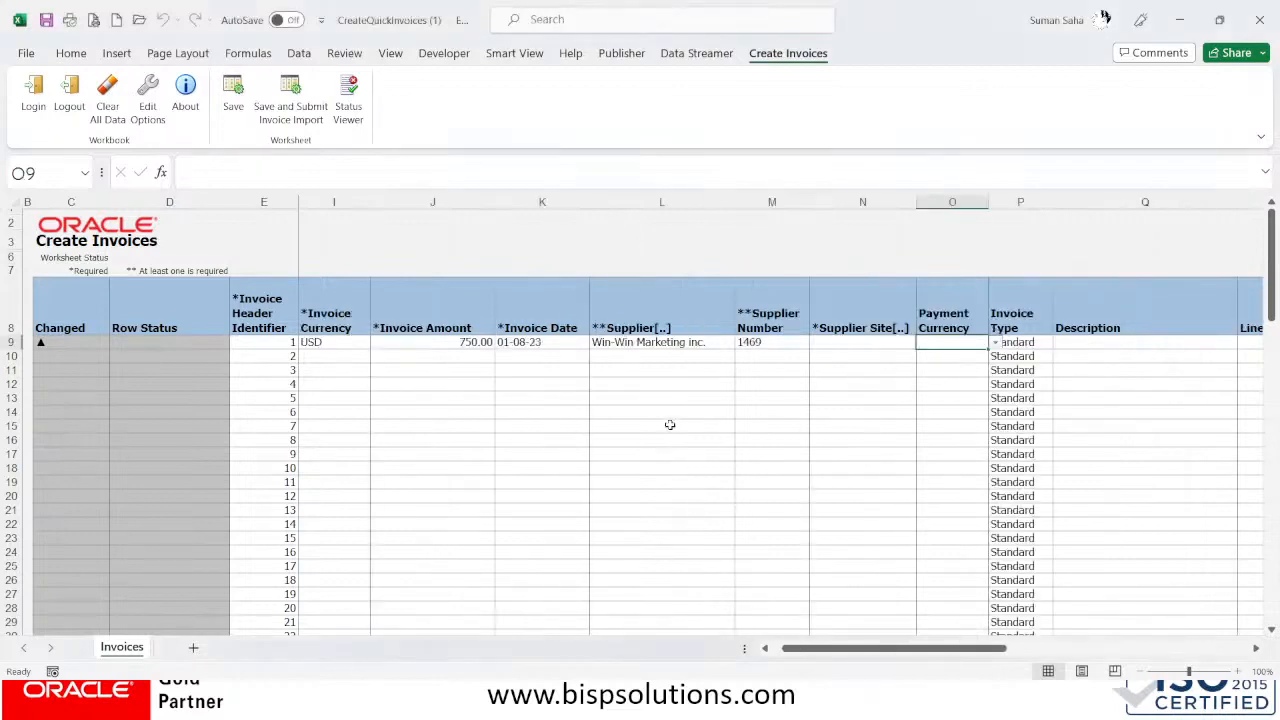
{"action": "left_click", "coordinate": [869, 344]}
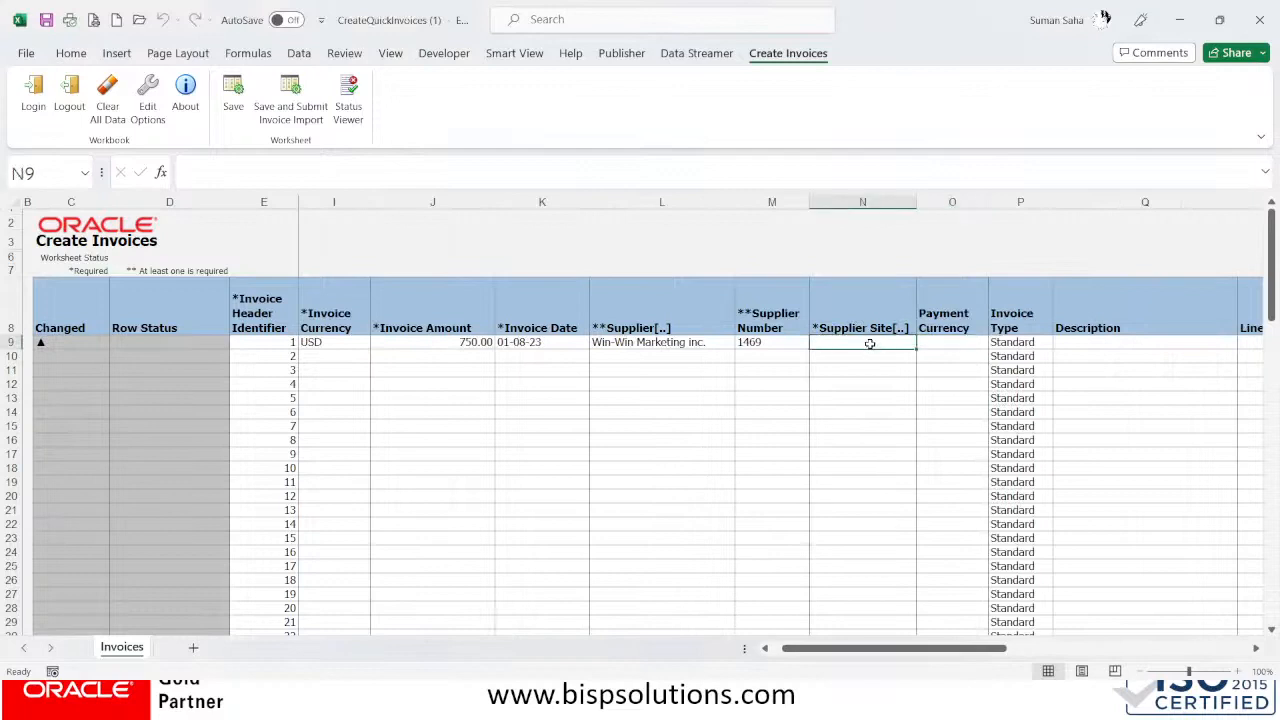
{"action": "double_click", "coordinate": [870, 344]}
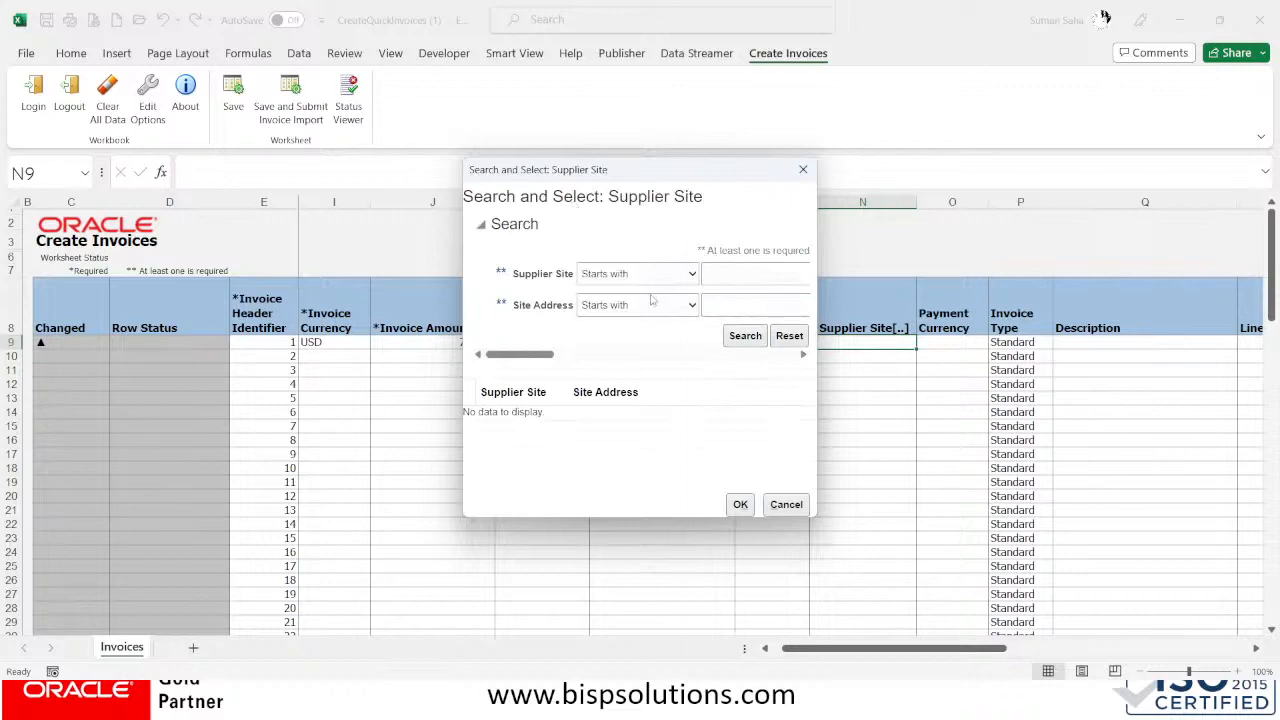
{"action": "left_click", "coordinate": [652, 279]}
{"action": "left_click", "coordinate": [634, 463]}
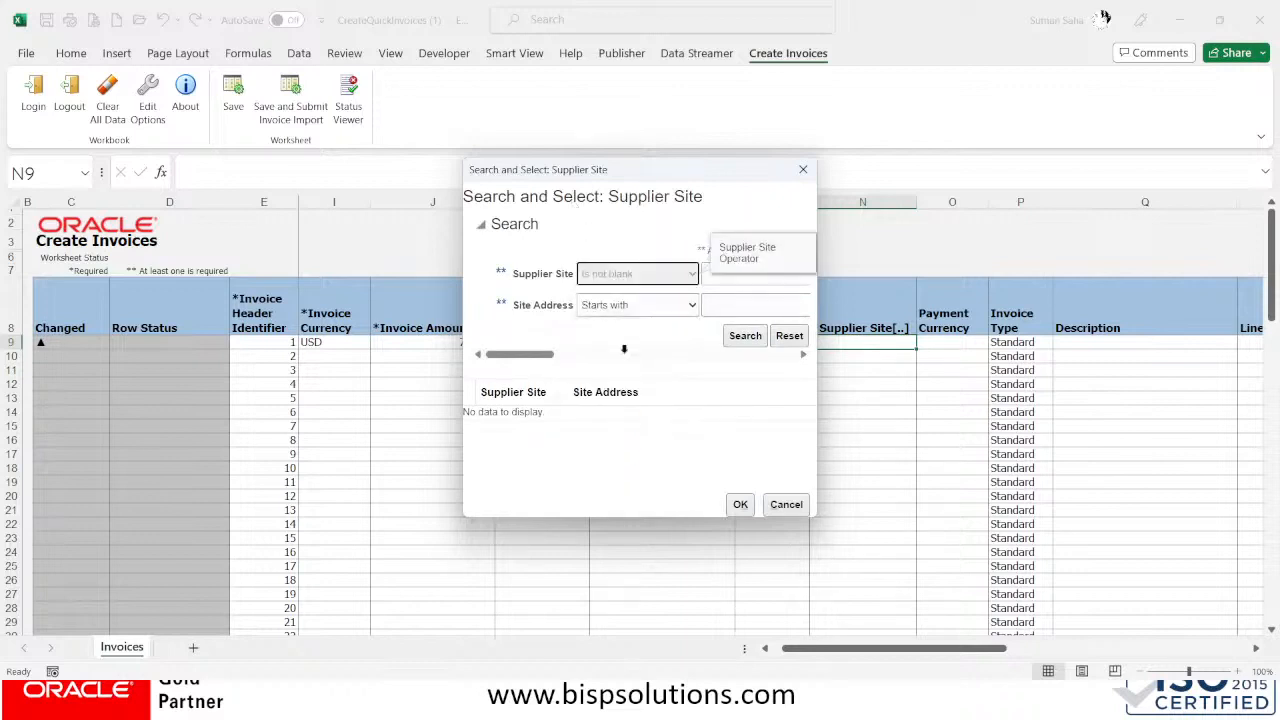
{"action": "left_click", "coordinate": [640, 305]}
{"action": "left_click", "coordinate": [605, 490]}
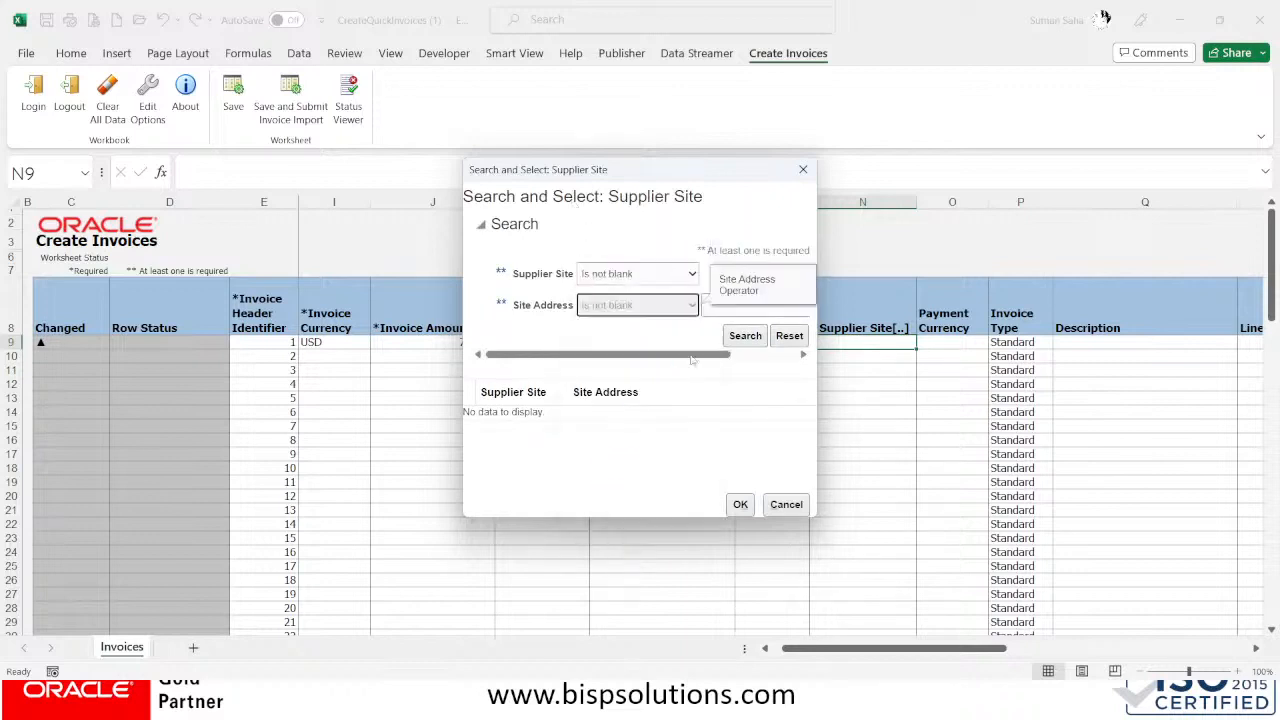
{"action": "left_click", "coordinate": [745, 336]}
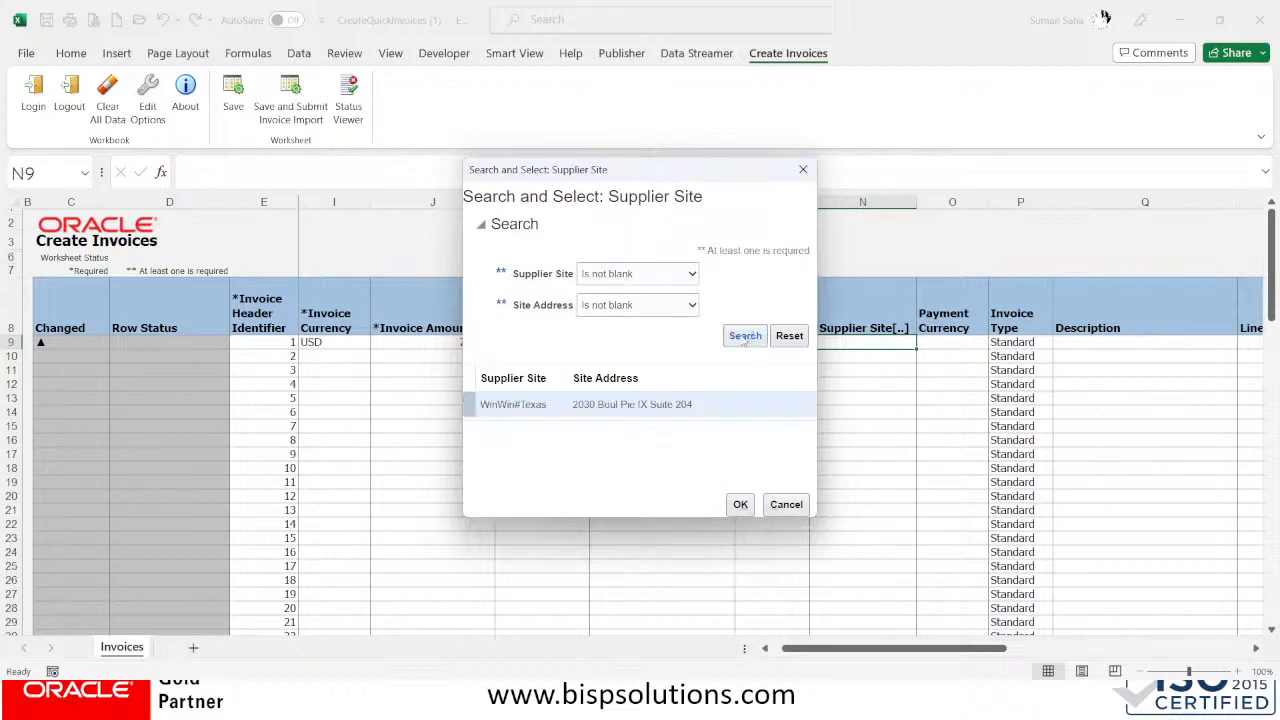
{"action": "left_click", "coordinate": [740, 504]}
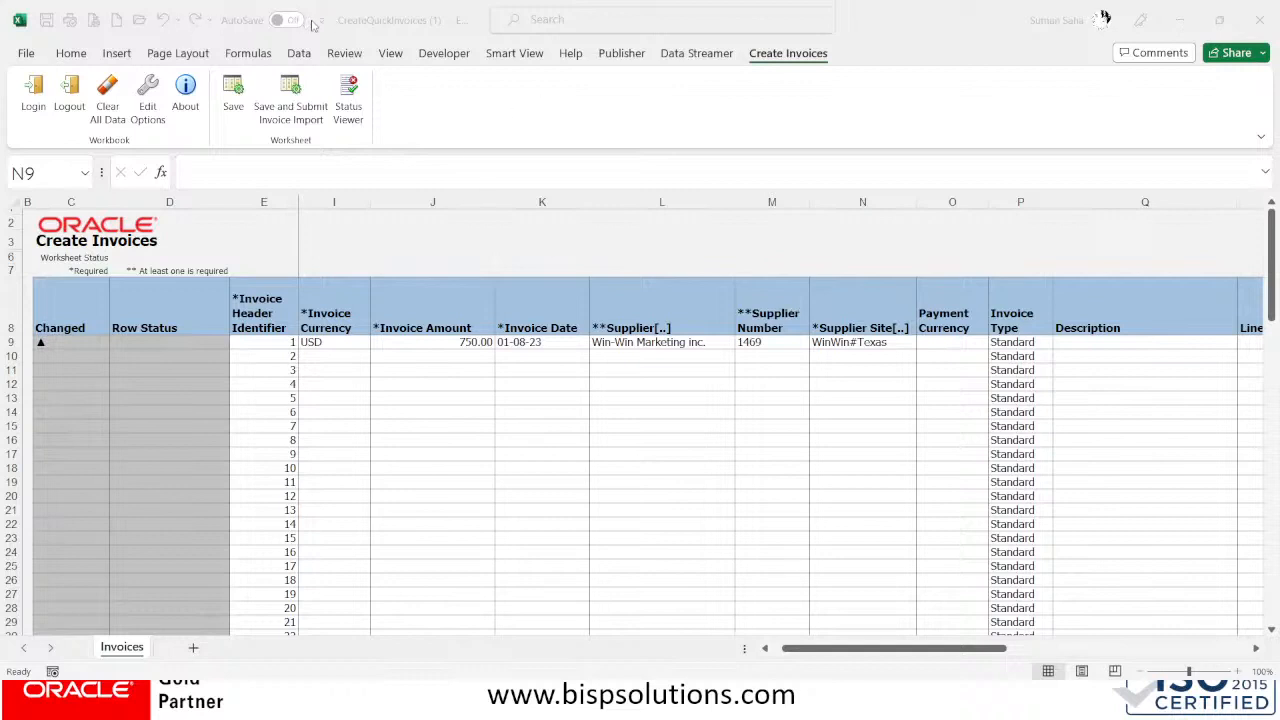
Set the first invoice row's payment currency to USD.
{"action": "left_click", "coordinate": [942, 343]}
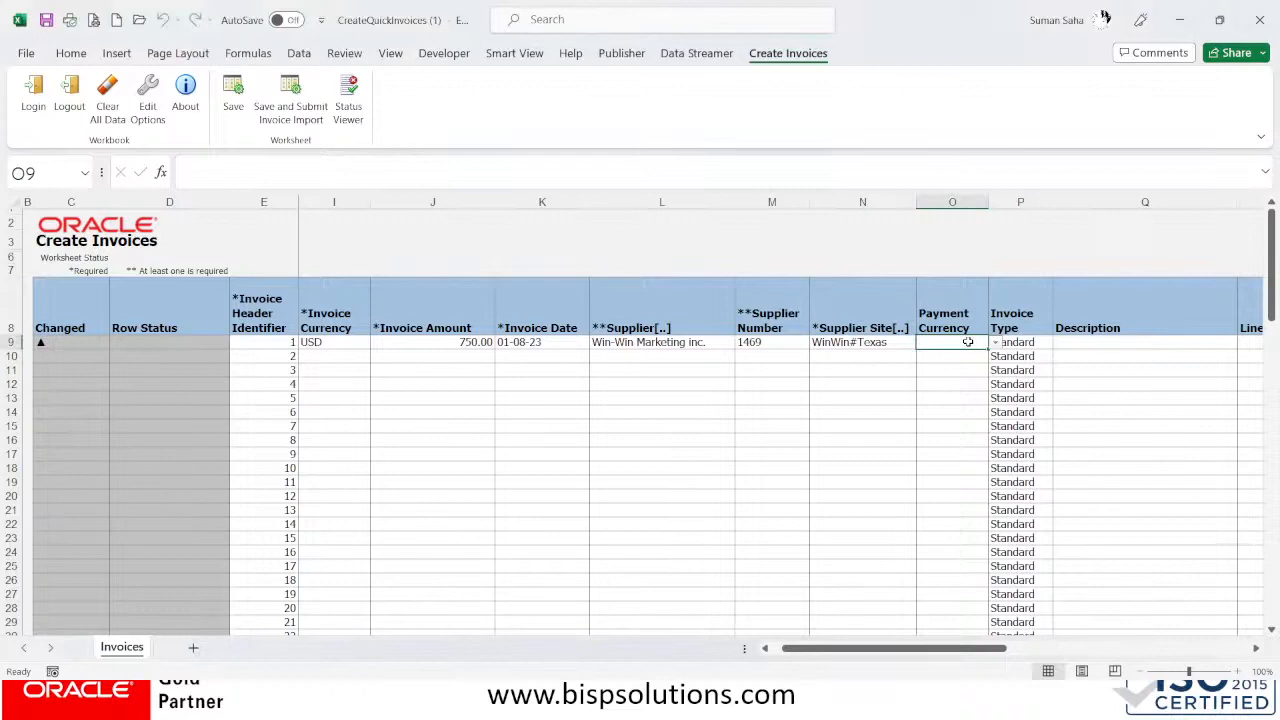
{"action": "type", "text": "USD"}
{"action": "key", "text": "Tab"}
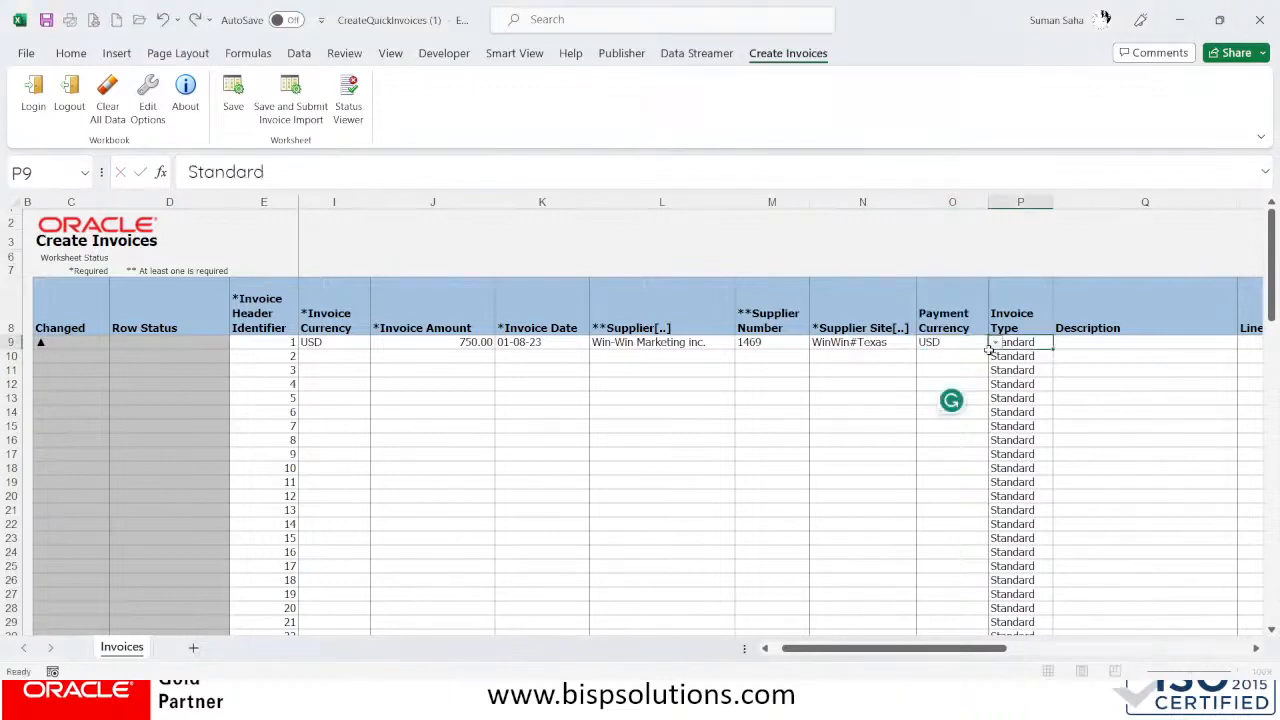
Enter WATER CHGS as the description of the first invoice row.
{"action": "left_click", "coordinate": [1138, 344]}
{"action": "type", "text": "WA"}
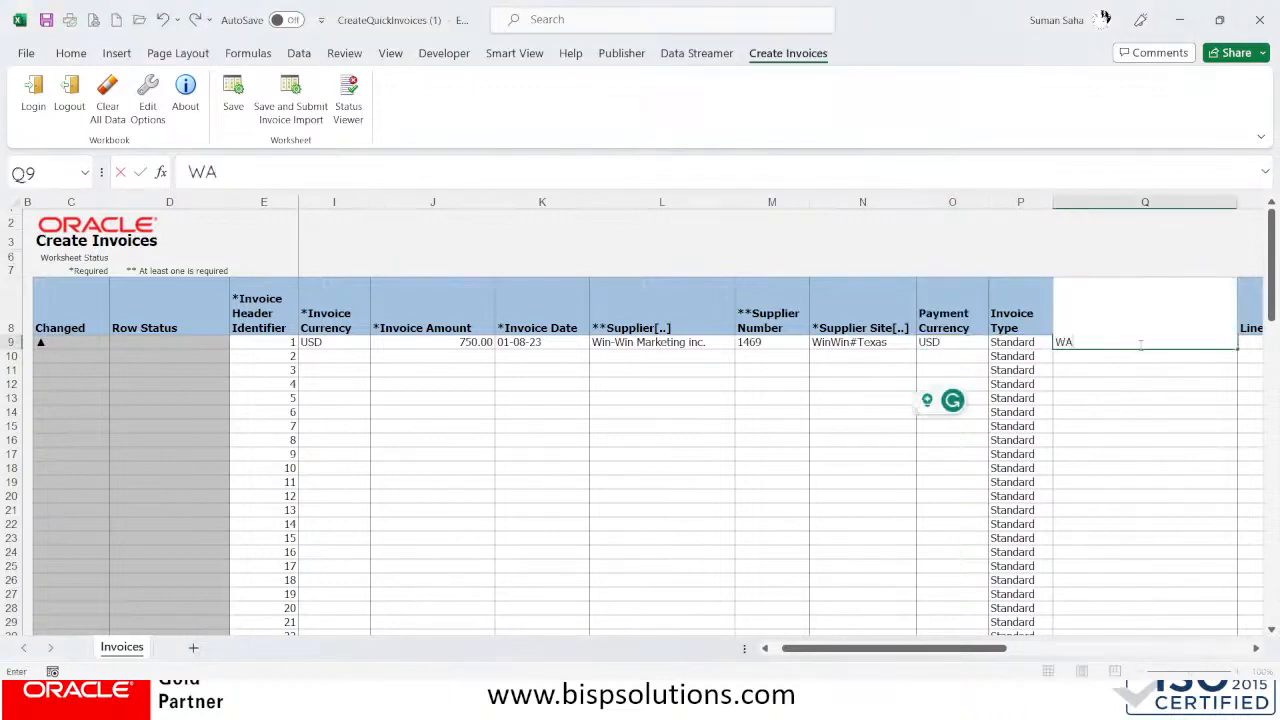
{"action": "type", "text": "TER CHGS"}
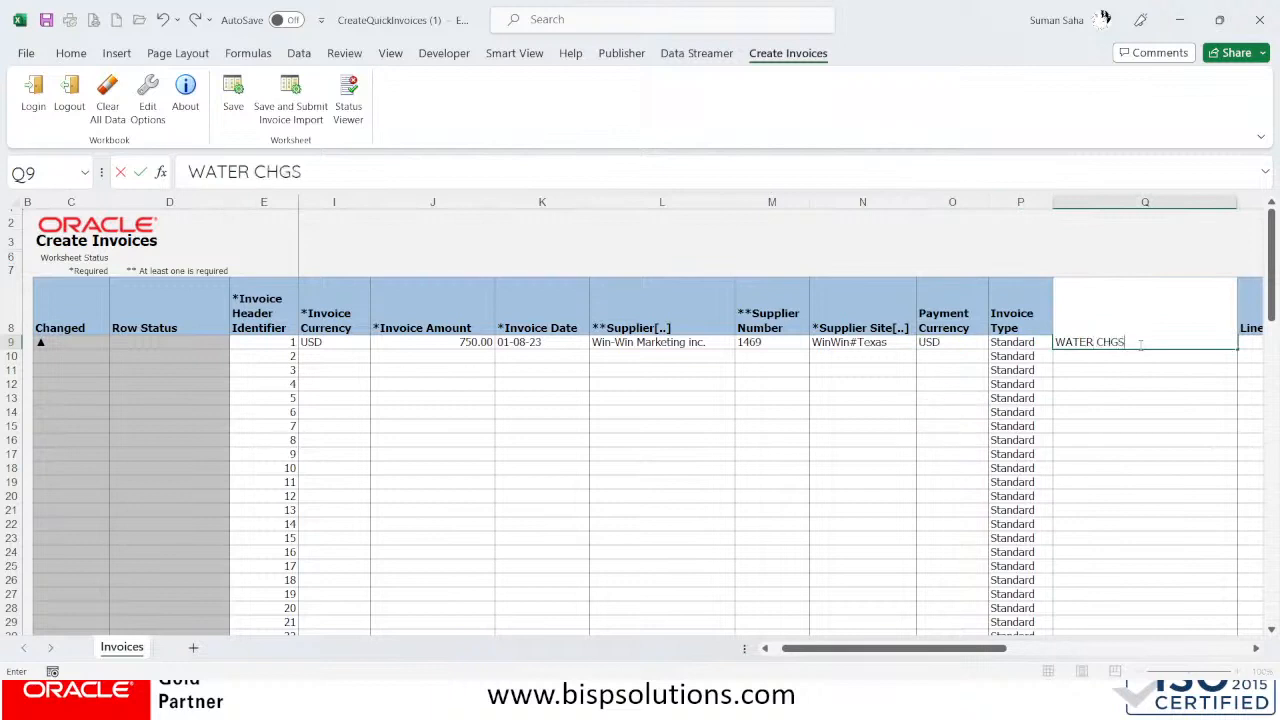
{"action": "key", "text": "Tab"}
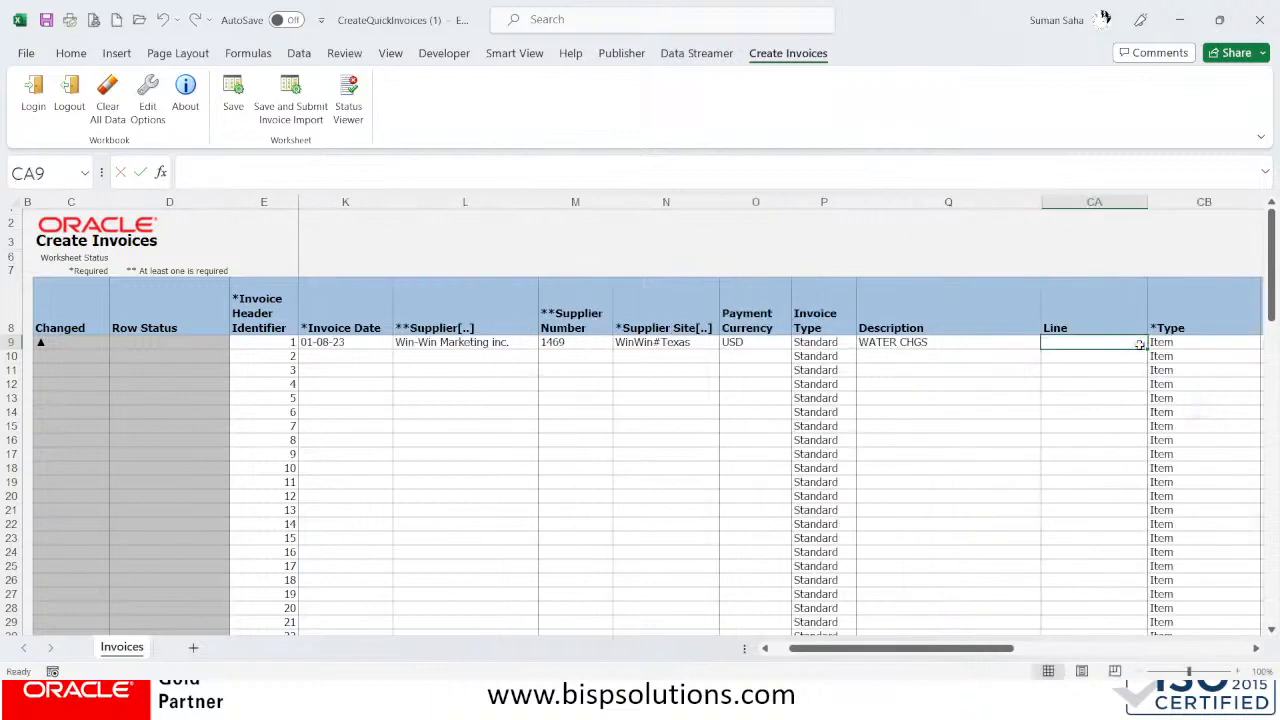
Give the first invoice row line number 1 and a line amount of 750.
{"action": "type", "text": "1"}
{"action": "key", "text": "Tab"}
{"action": "key", "text": "Tab"}
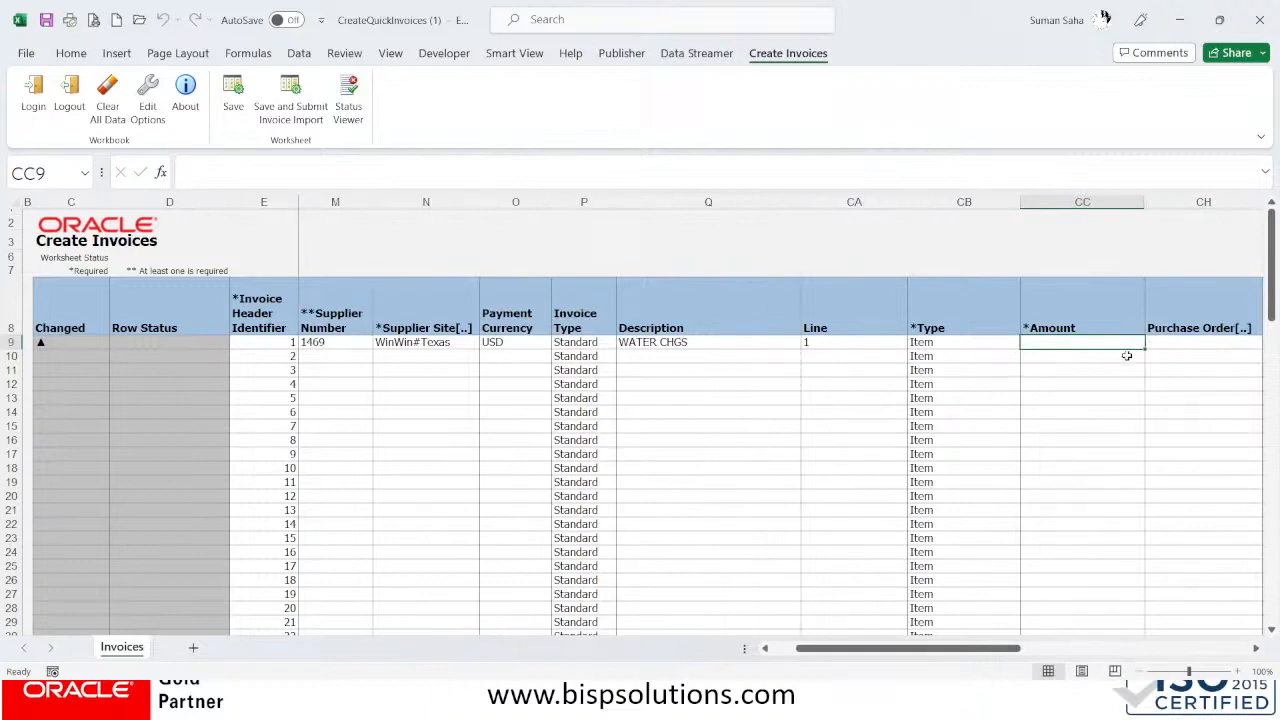
{"action": "type", "text": "750"}
{"action": "key", "text": "Tab"}
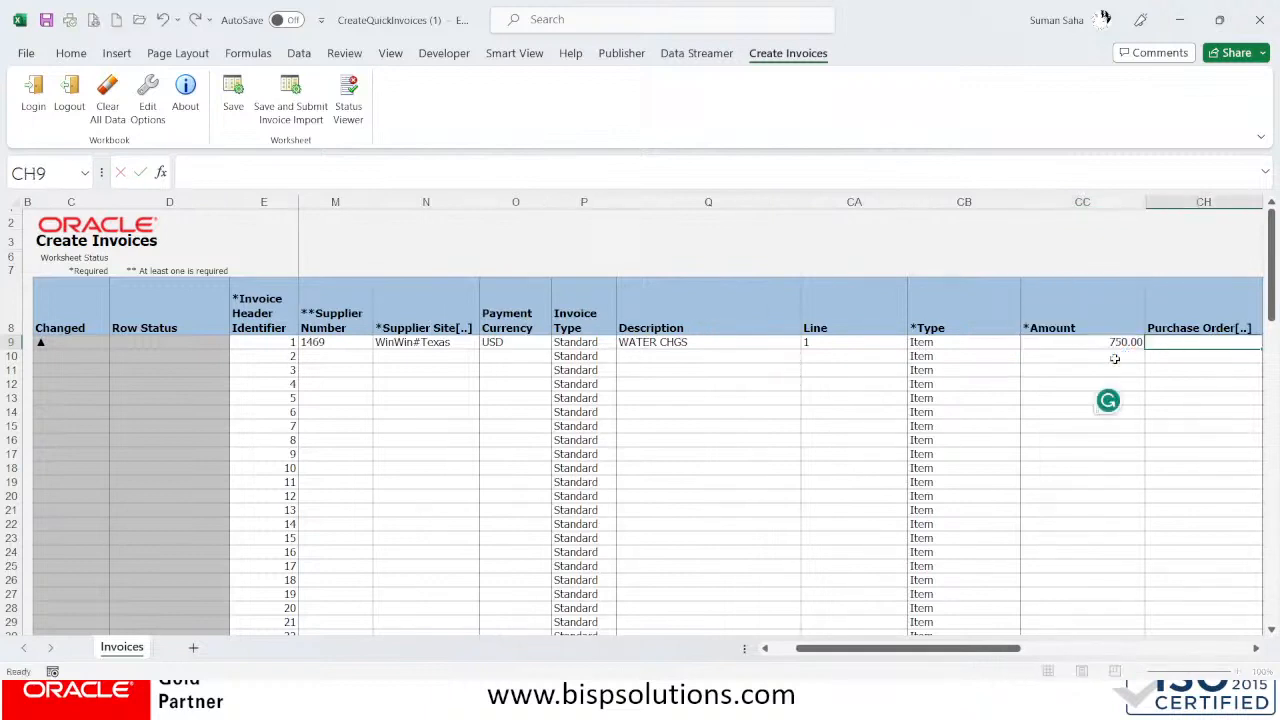
Open the first row's distribution combination segments and search the accounts for description WATER, matching any criterion.
{"action": "left_click_drag", "start_coordinate": [895, 649], "coordinate": [870, 670]}
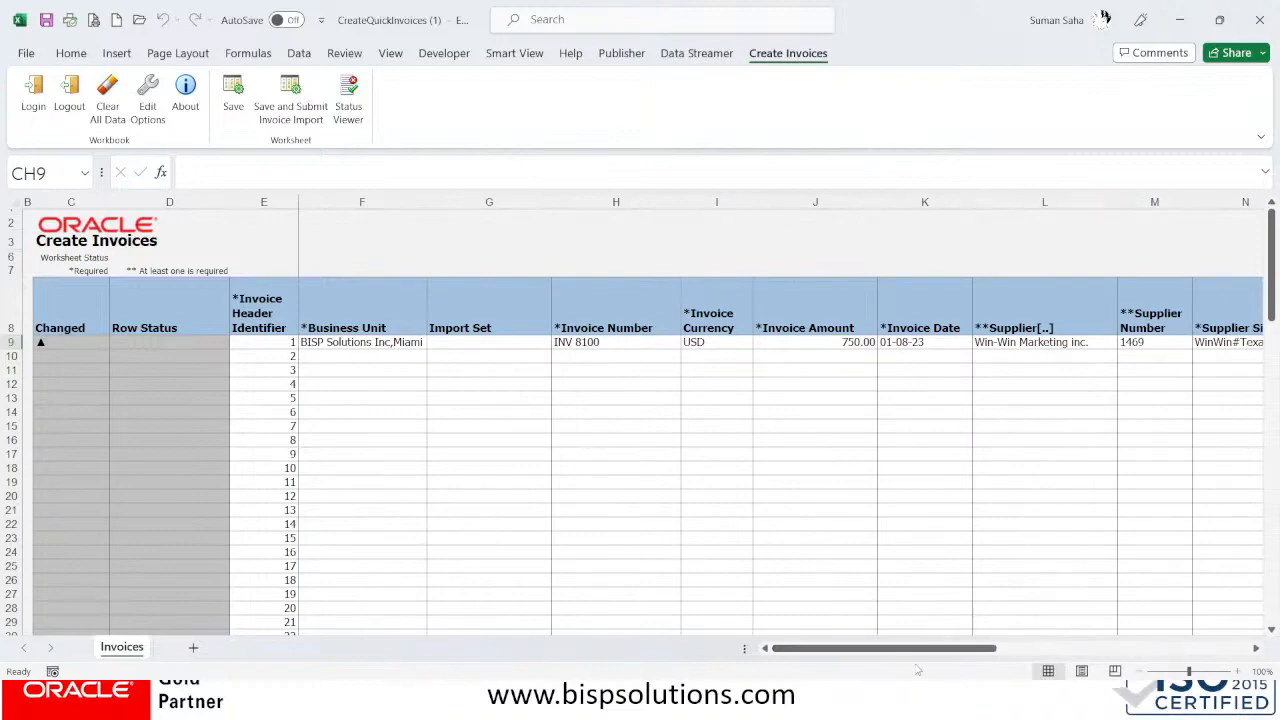
{"action": "left_click_drag", "start_coordinate": [915, 650], "coordinate": [965, 652]}
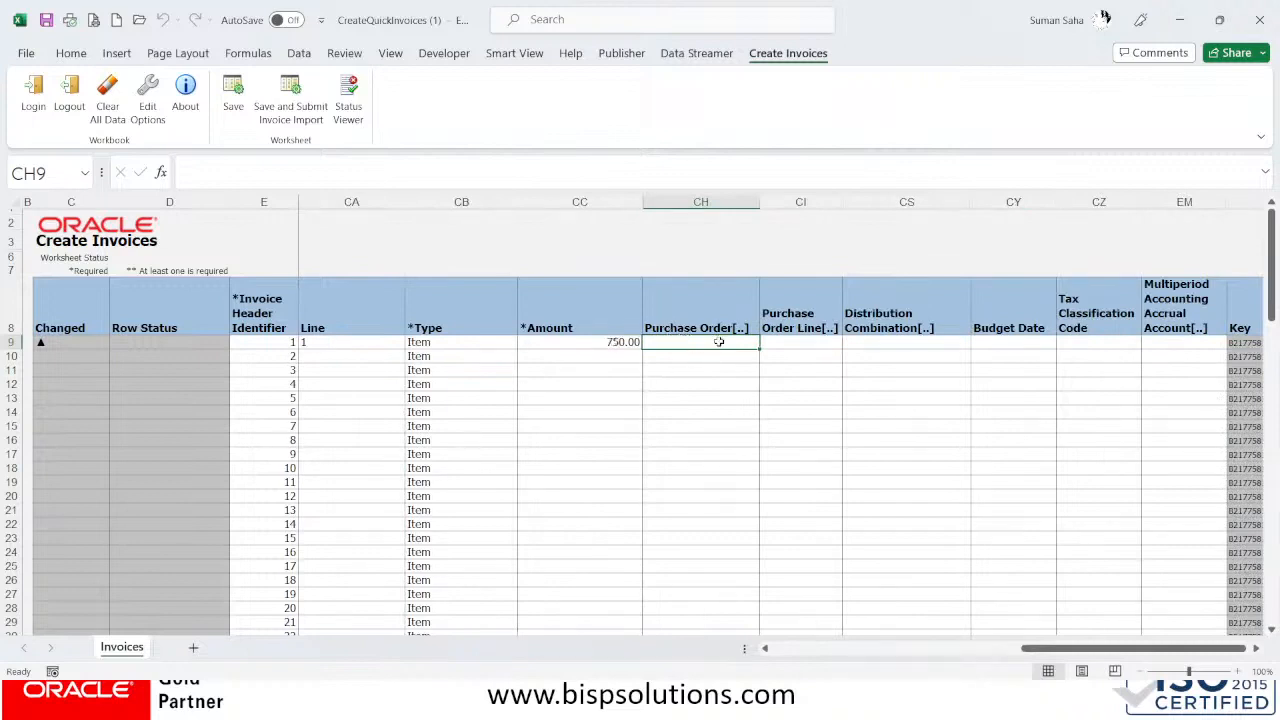
{"action": "left_click", "coordinate": [886, 342]}
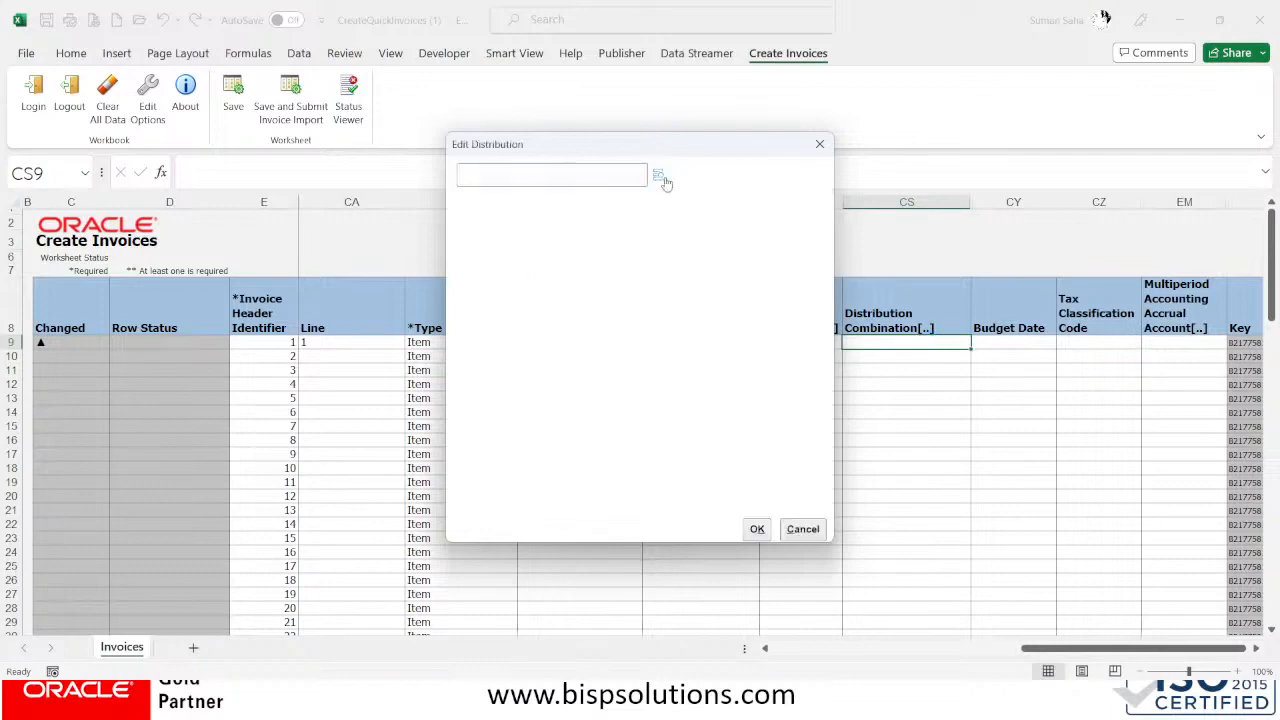
{"action": "left_click", "coordinate": [662, 178]}
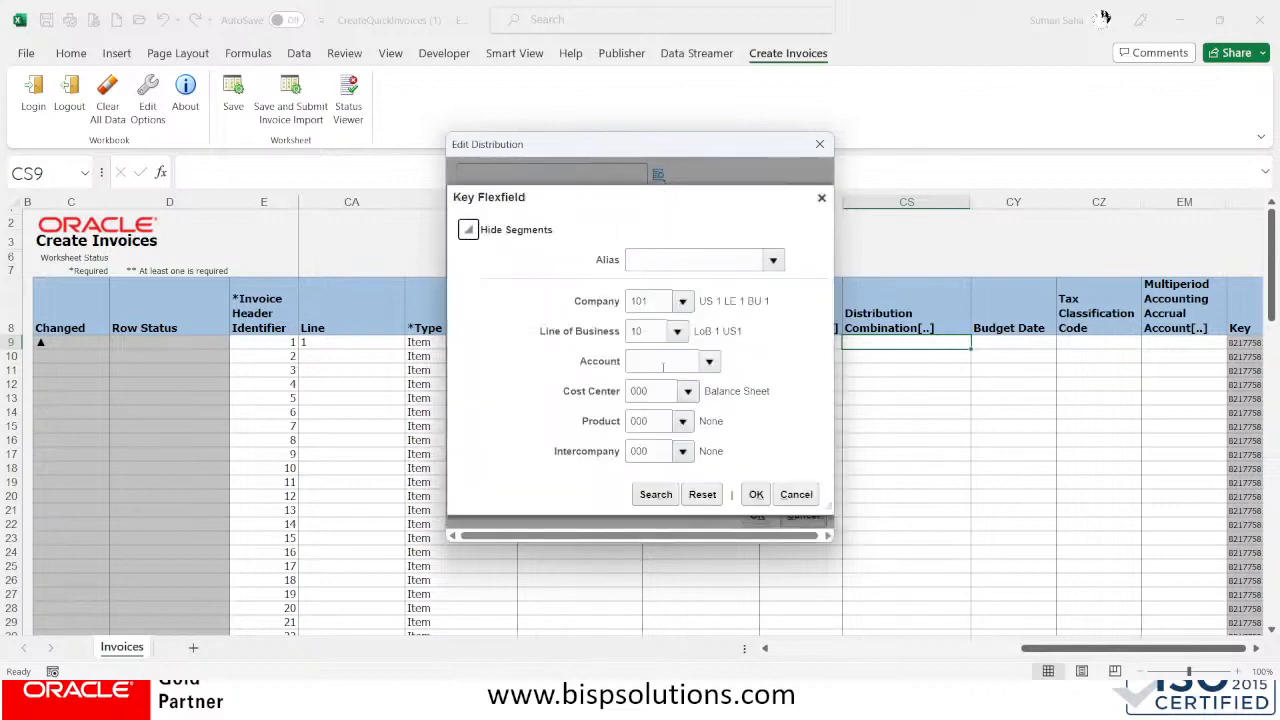
{"action": "left_click", "coordinate": [704, 360]}
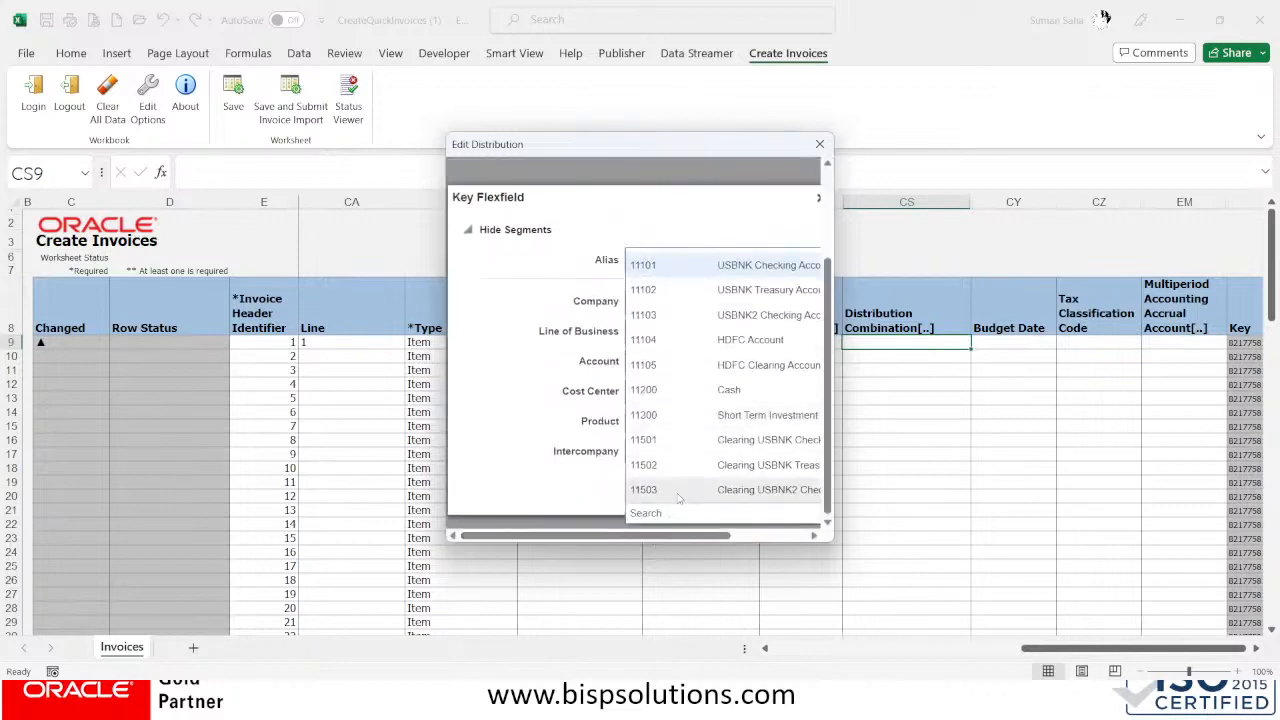
{"action": "left_click", "coordinate": [646, 513]}
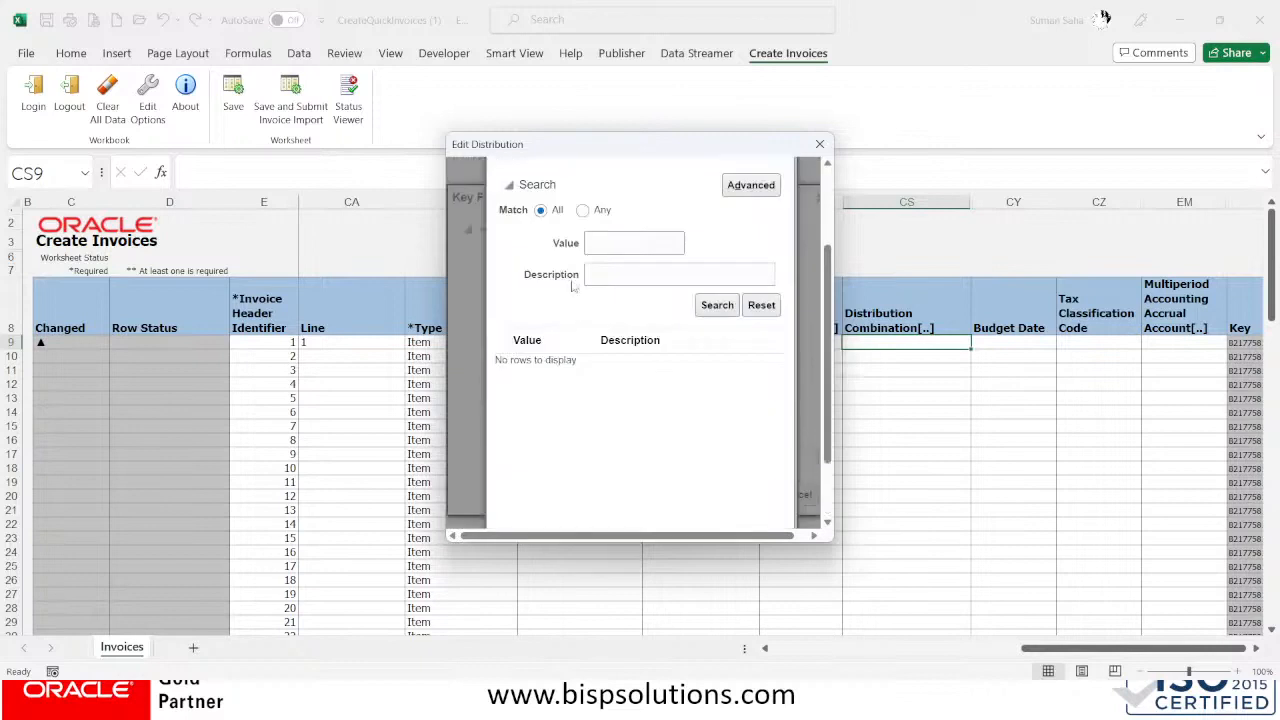
{"action": "left_click", "coordinate": [600, 266]}
{"action": "left_click", "coordinate": [583, 210]}
{"action": "left_click", "coordinate": [609, 276]}
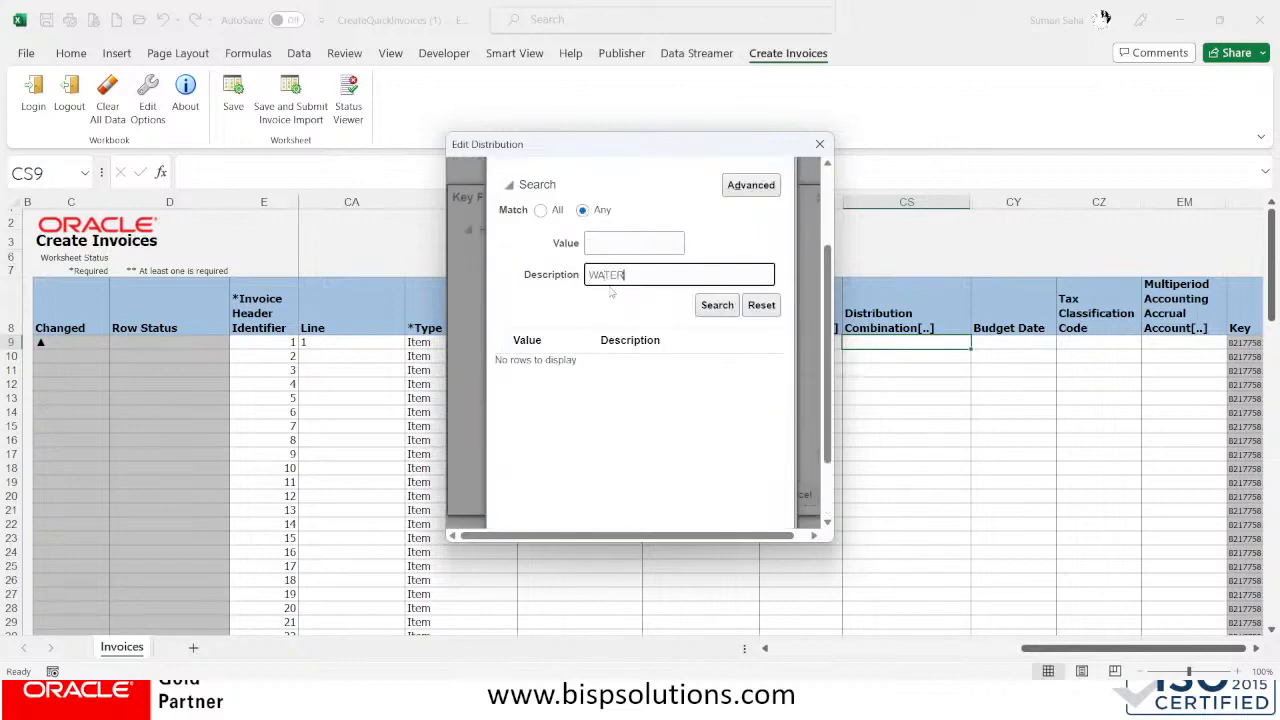
{"action": "key", "text": "Return"}
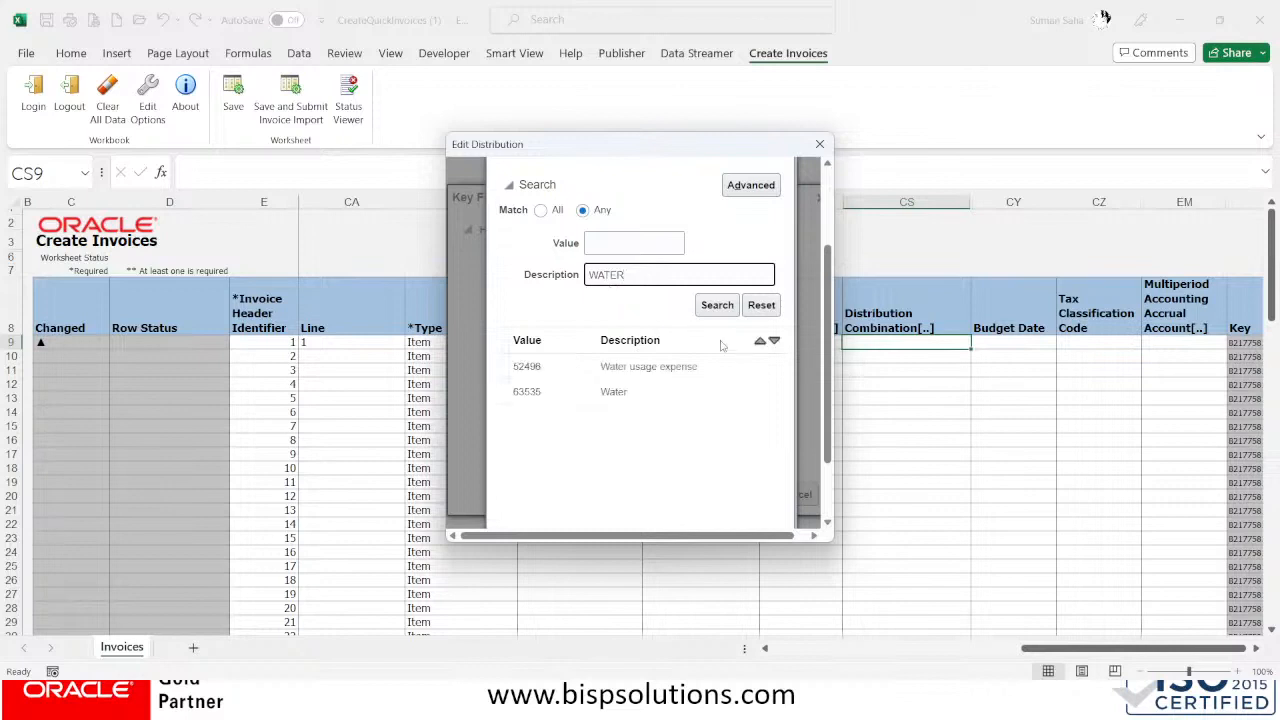
Choose account 63535 Water and apply the distribution combination 101.10.63535.000.000.000 to the first invoice row.
{"action": "left_click", "coordinate": [648, 394]}
{"action": "scroll", "coordinate": [731, 470], "scroll_direction": "down", "scroll_amount": 2}
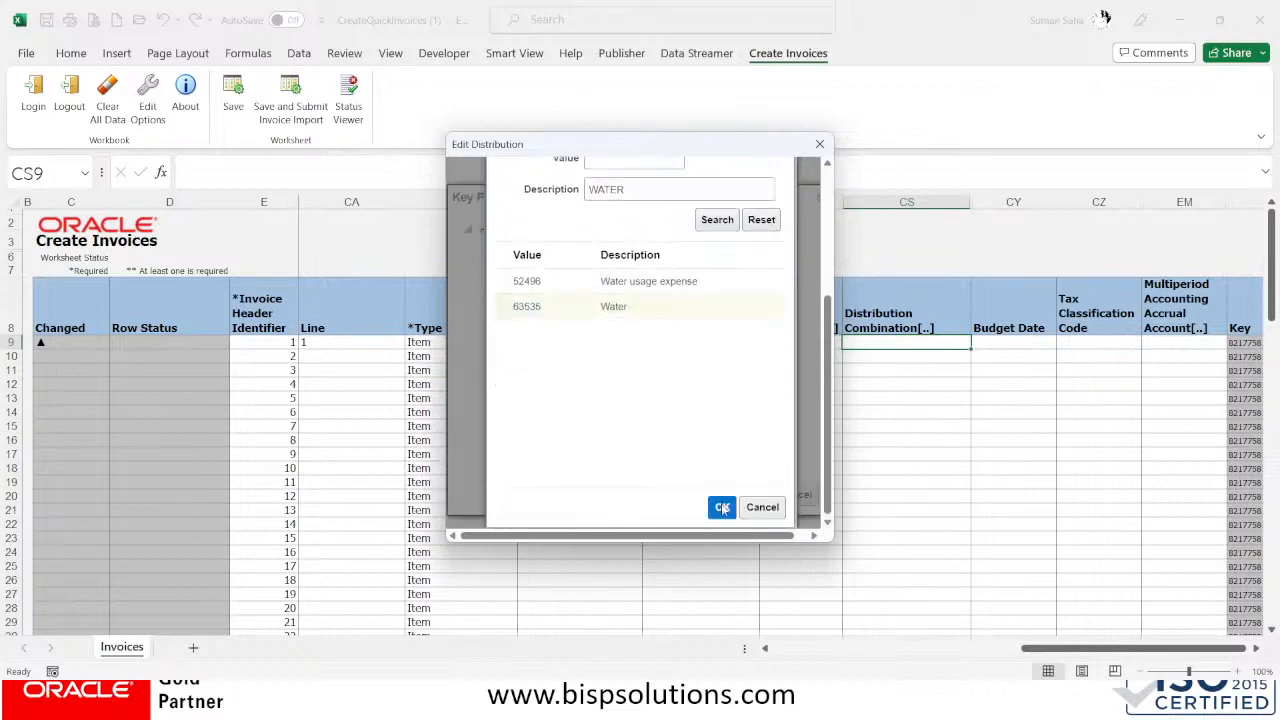
{"action": "left_click", "coordinate": [723, 507]}
{"action": "left_click", "coordinate": [755, 507]}
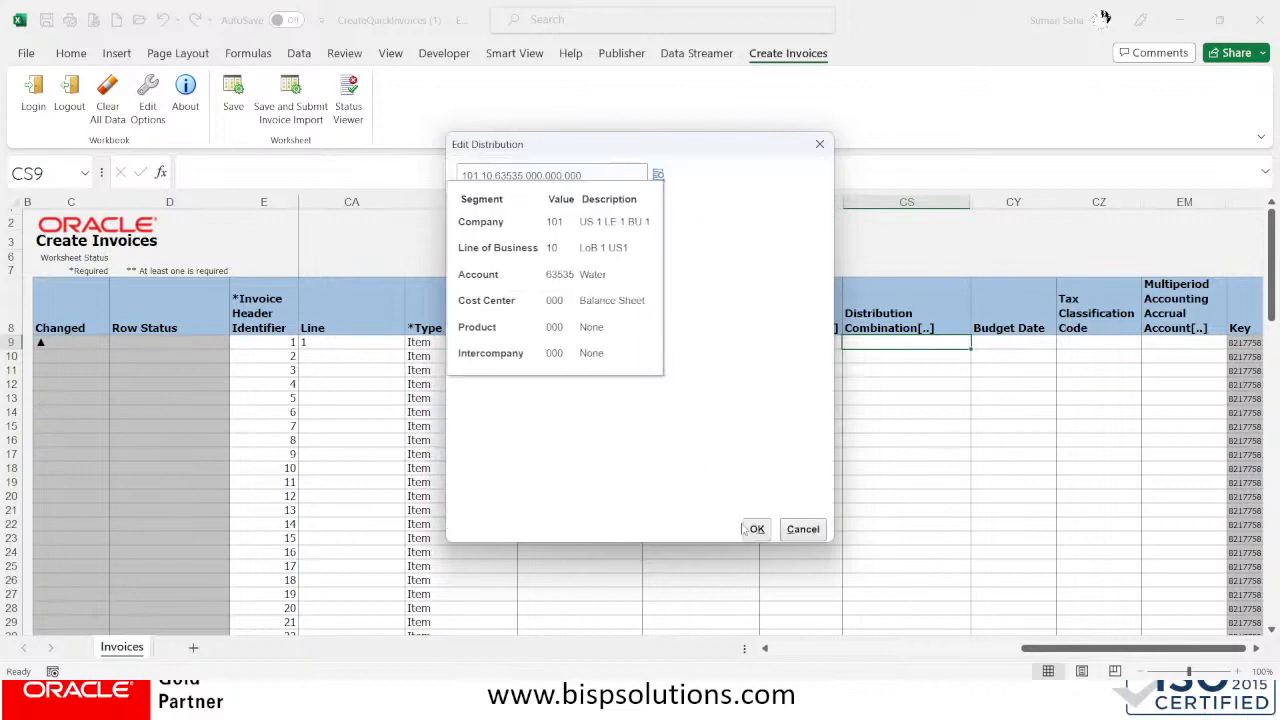
{"action": "left_click", "coordinate": [756, 530]}
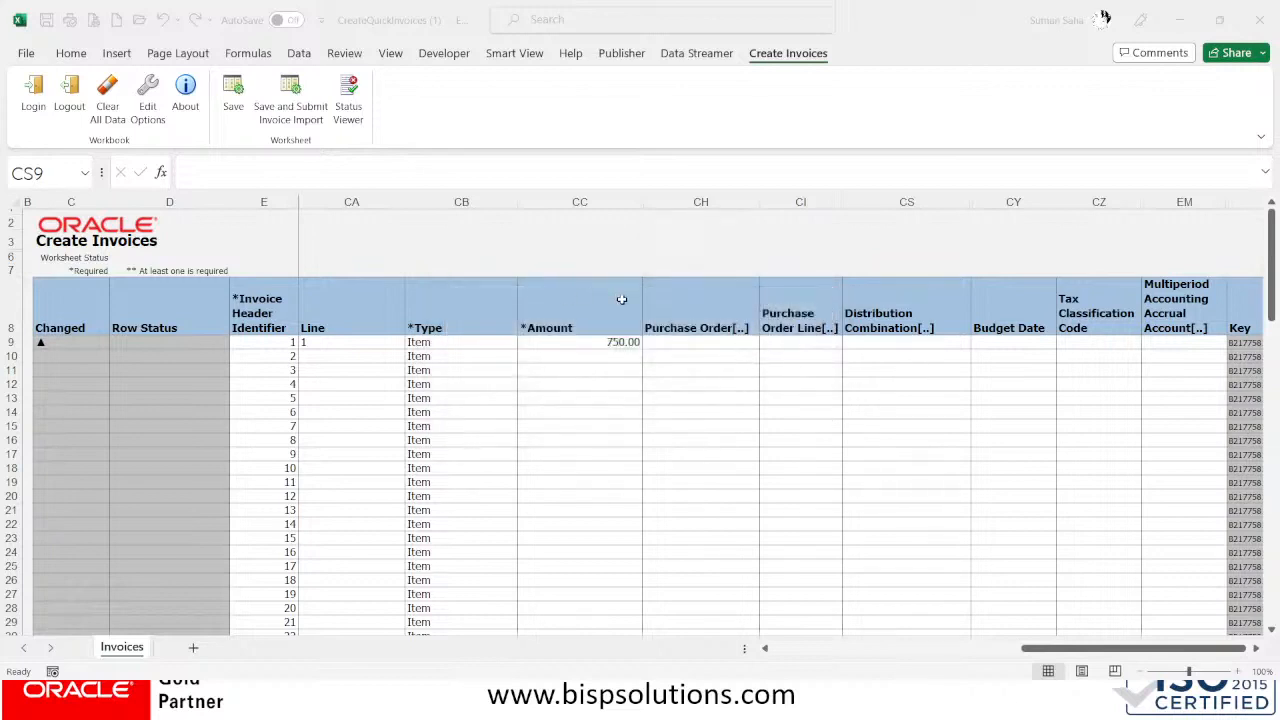
{"action": "type", "text": "101.10.63535.000.000.000"}
{"action": "left_click_drag", "start_coordinate": [1034, 648], "coordinate": [1005, 655]}
{"action": "left_click_drag", "start_coordinate": [785, 651], "coordinate": [770, 651]}
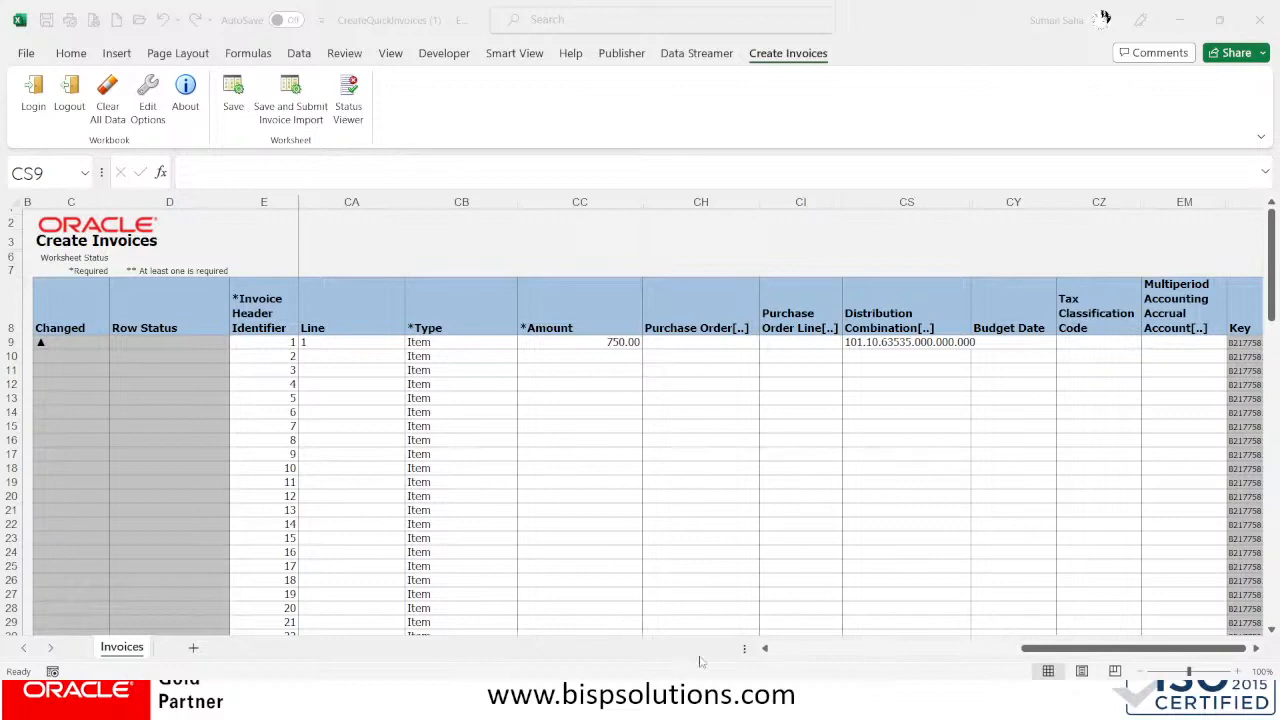
Save the invoice row for import, with upload set to continue with subsequent rows on failure.
{"action": "left_click_drag", "start_coordinate": [1130, 648], "coordinate": [955, 663]}
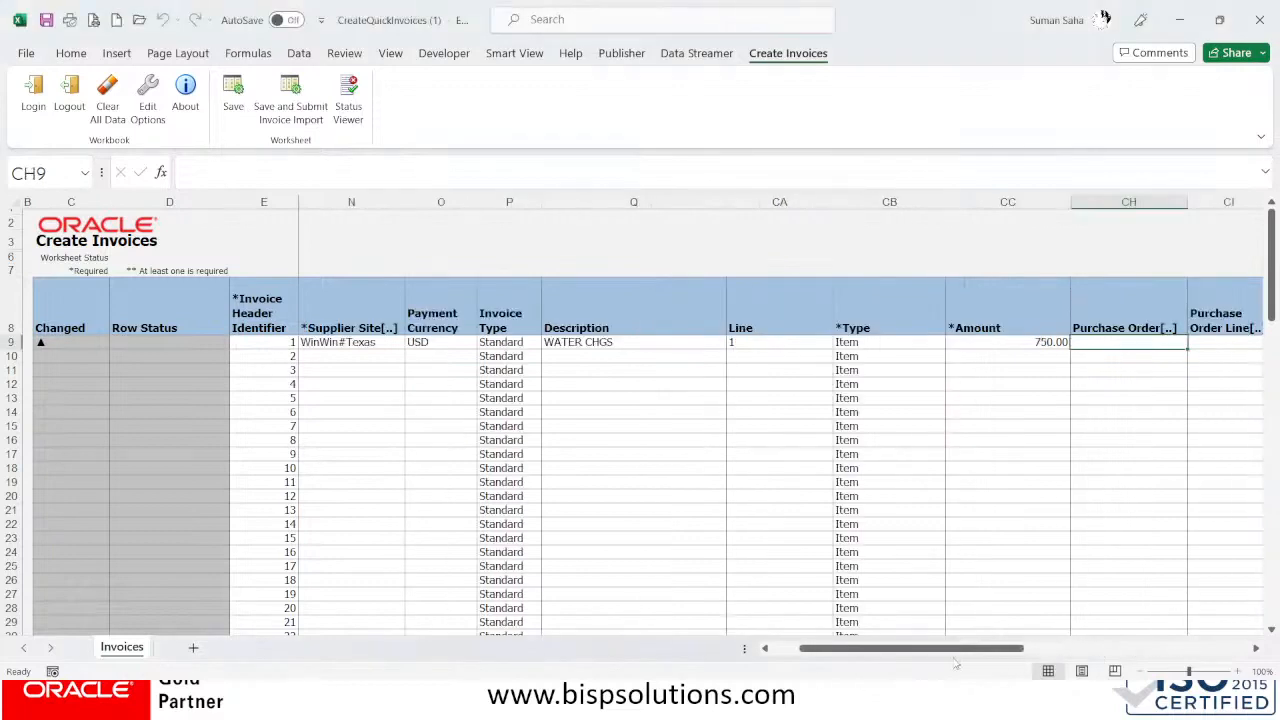
{"action": "left_click", "coordinate": [280, 108]}
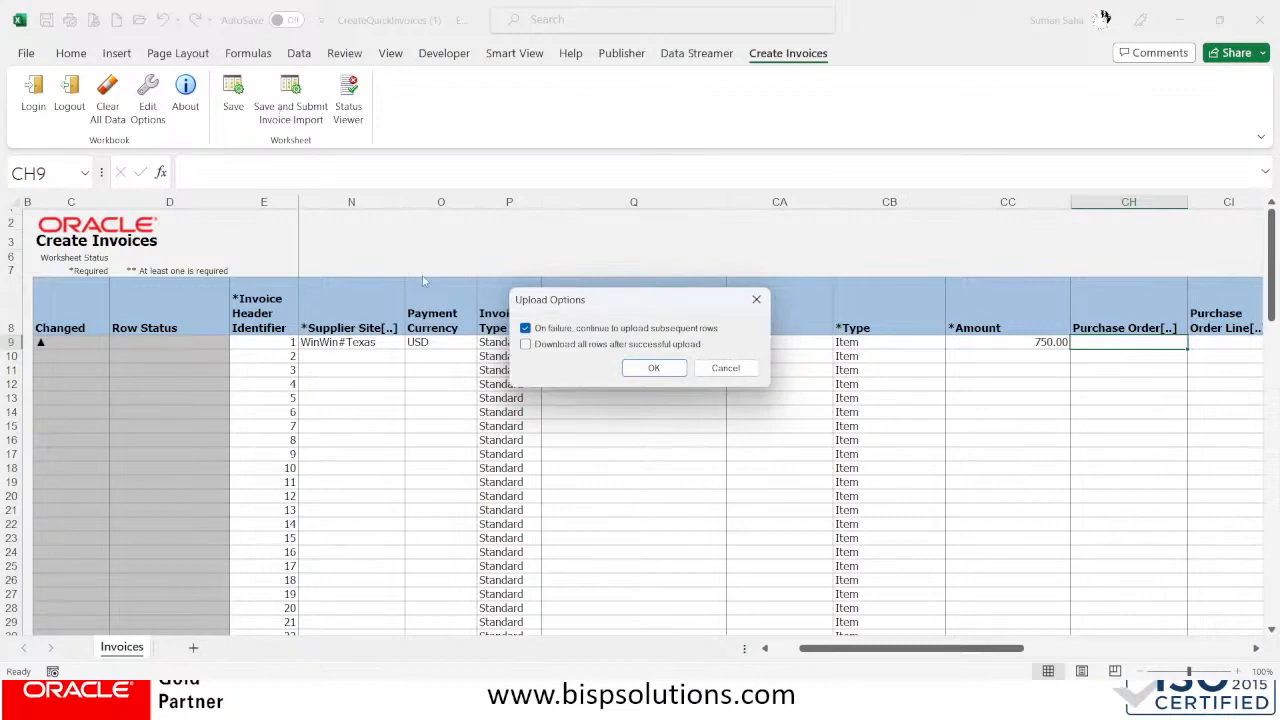
{"action": "left_click", "coordinate": [655, 368]}
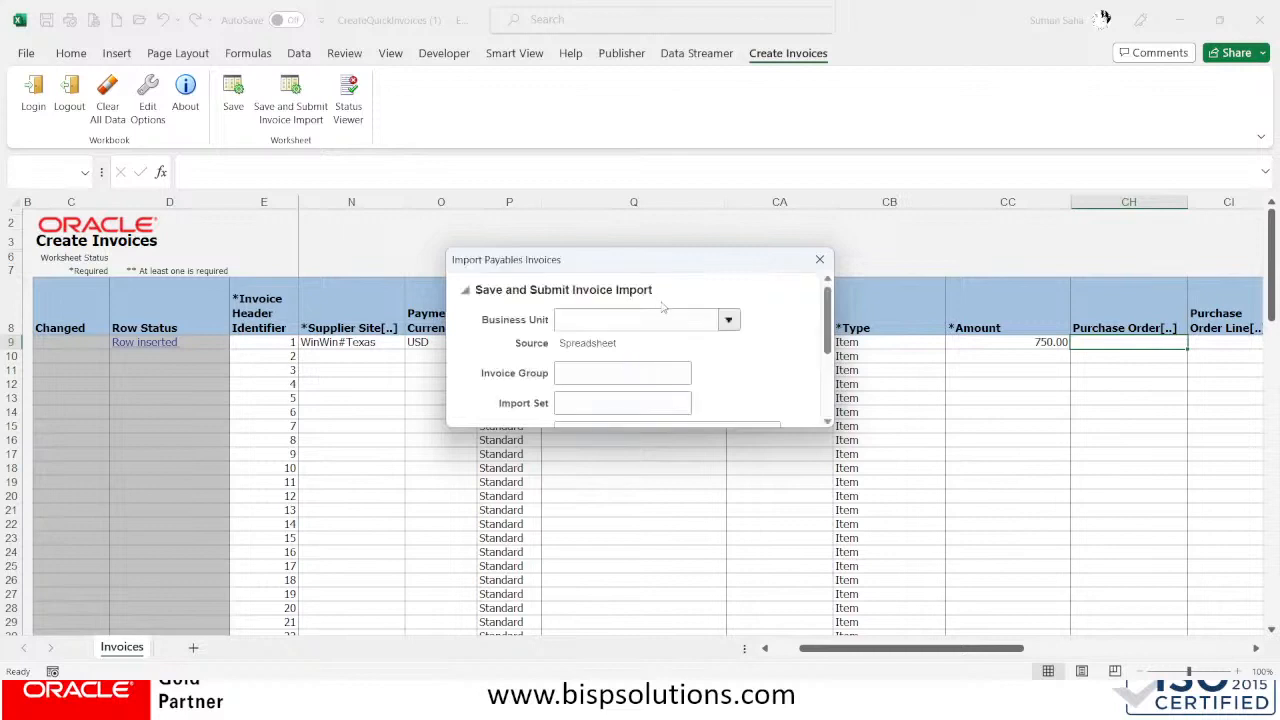
{"action": "left_click", "coordinate": [728, 319]}
{"action": "scroll", "coordinate": [627, 348], "scroll_direction": "down", "scroll_amount": 3}
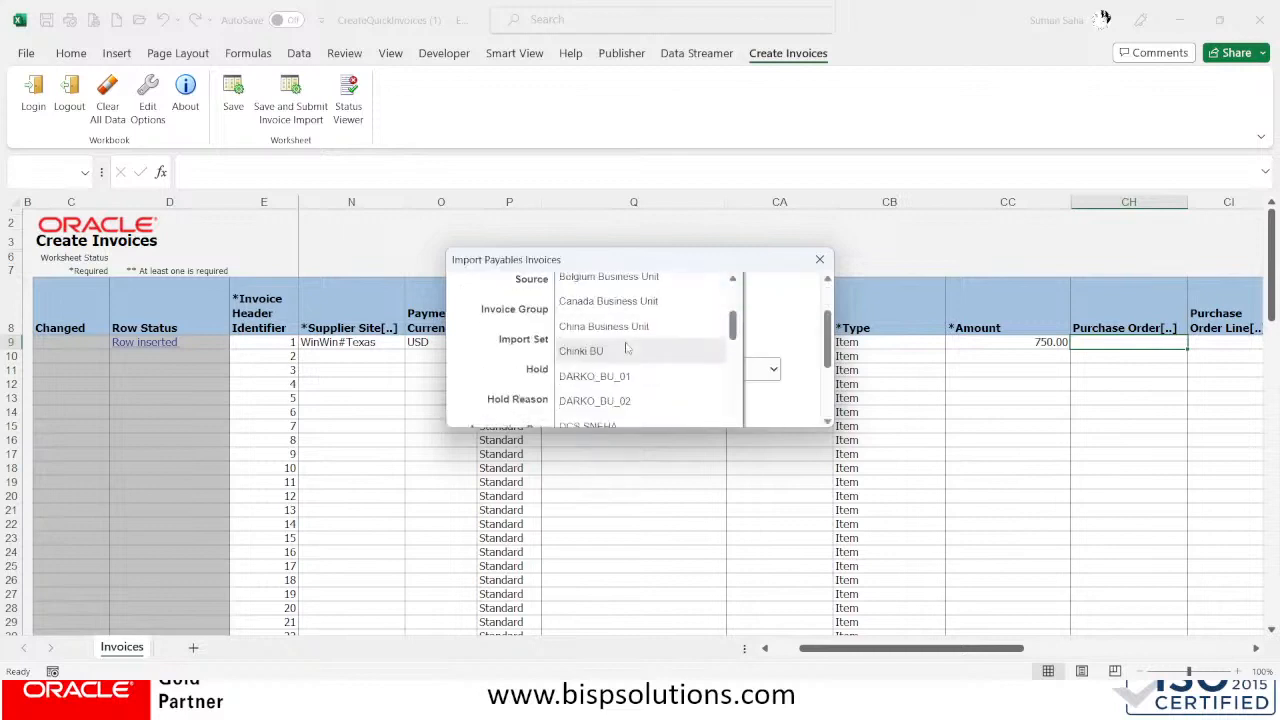
{"action": "scroll", "coordinate": [632, 348], "scroll_direction": "up", "scroll_amount": 2}
{"action": "scroll", "coordinate": [632, 348], "scroll_direction": "down", "scroll_amount": 3}
{"action": "scroll", "coordinate": [632, 348], "scroll_direction": "up", "scroll_amount": 3}
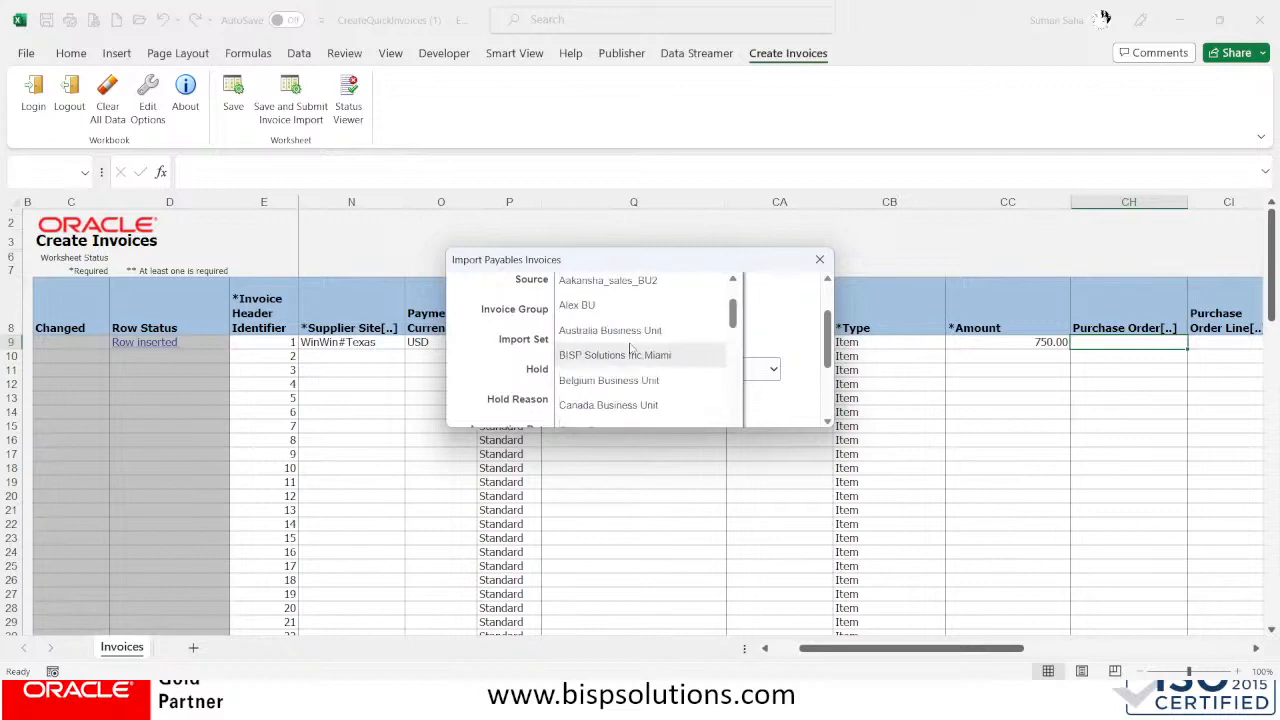
{"action": "left_click", "coordinate": [632, 354]}
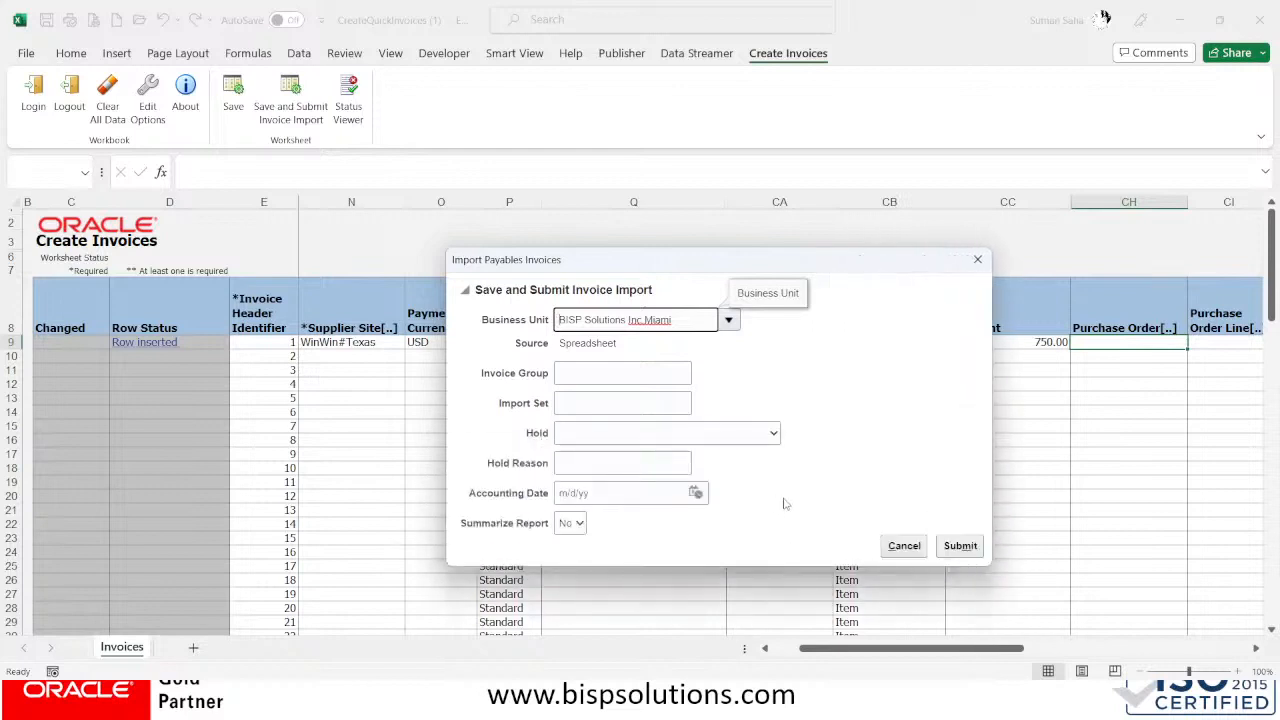
{"action": "left_click", "coordinate": [917, 553]}
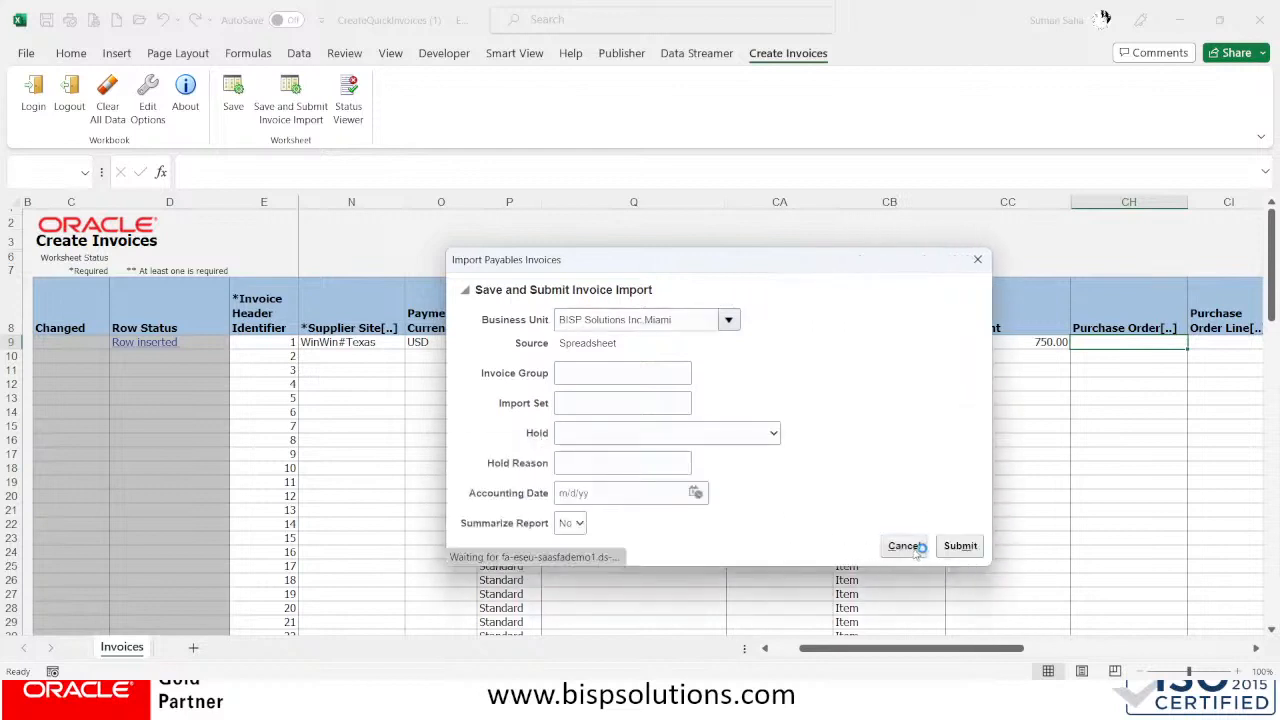
Start the save and submit invoice import again and choose BISP Solutions Inc,Miami as its business unit.
{"action": "left_click", "coordinate": [302, 92]}
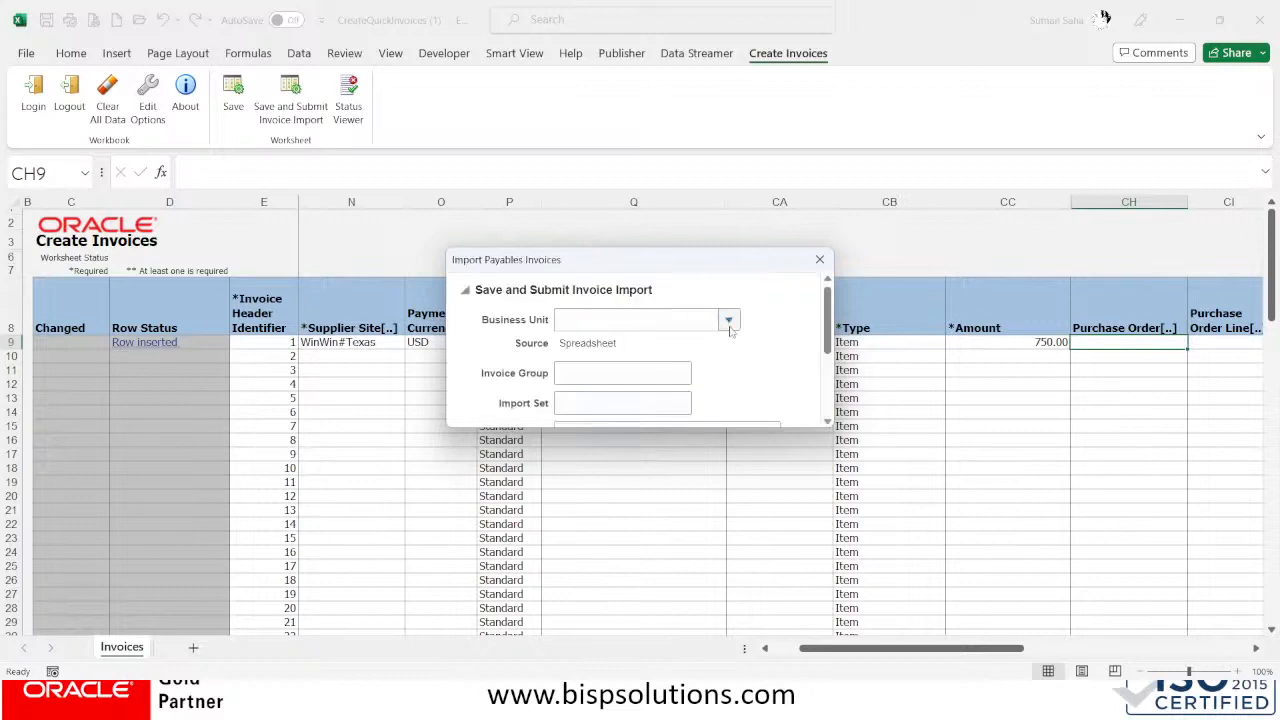
{"action": "left_click", "coordinate": [728, 321]}
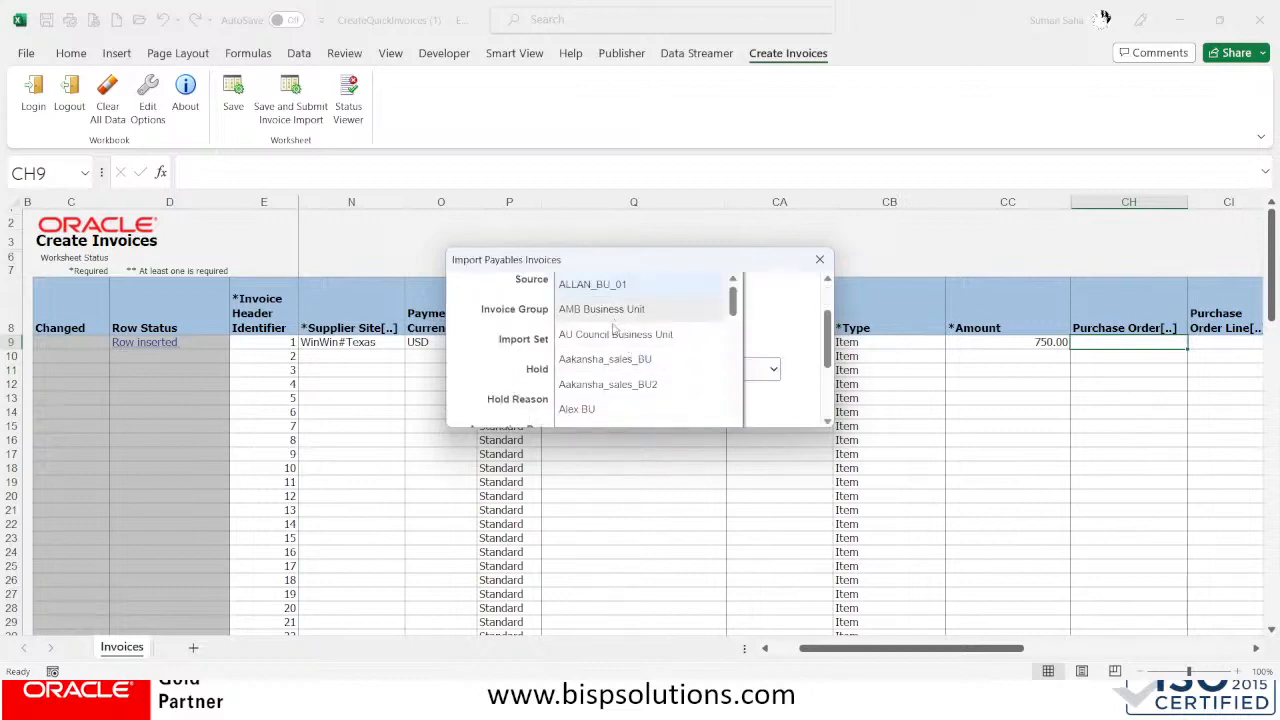
{"action": "scroll", "coordinate": [660, 343], "scroll_direction": "down", "scroll_amount": 3}
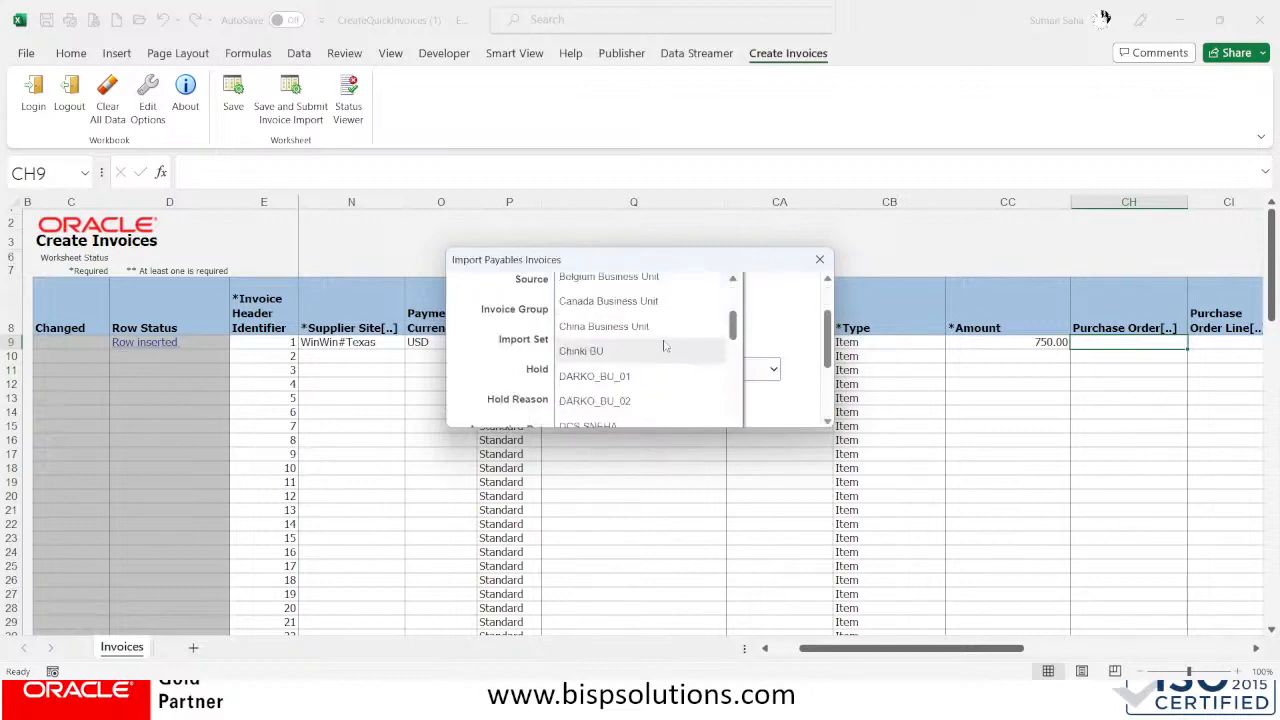
{"action": "scroll", "coordinate": [665, 345], "scroll_direction": "up", "scroll_amount": 5}
{"action": "scroll", "coordinate": [665, 345], "scroll_direction": "down", "scroll_amount": 4}
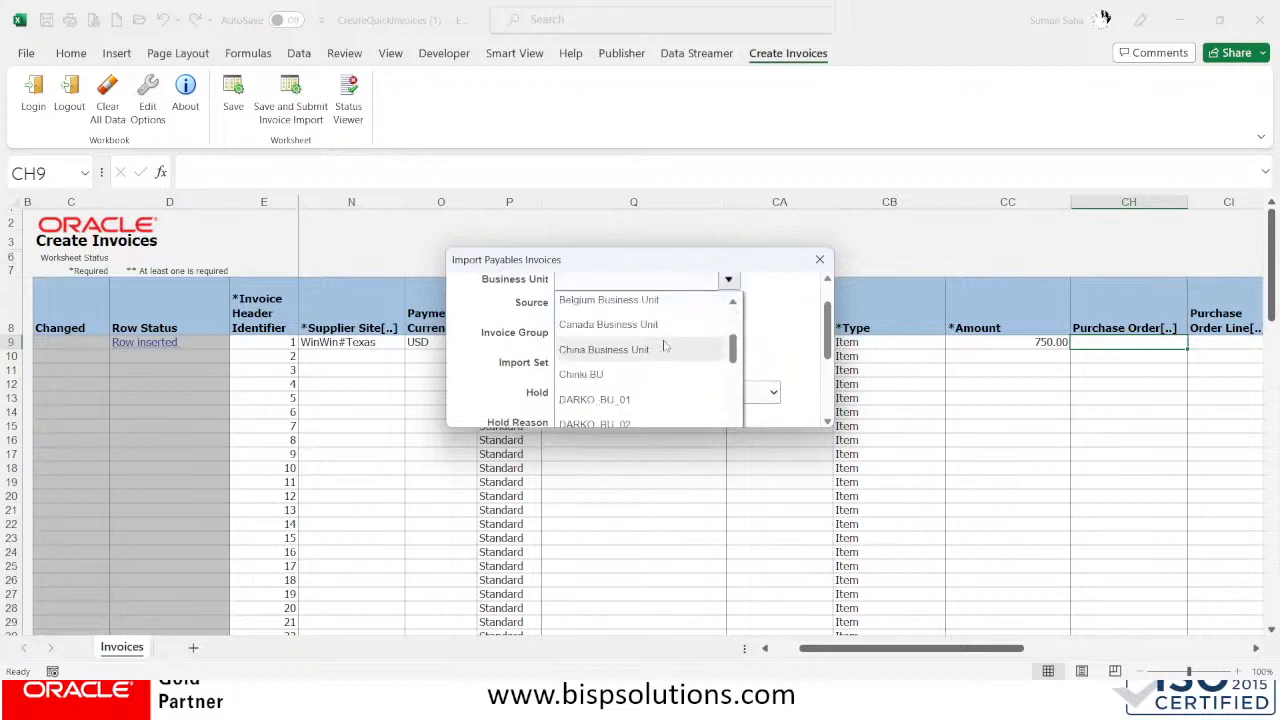
{"action": "scroll", "coordinate": [665, 345], "scroll_direction": "down", "scroll_amount": 2}
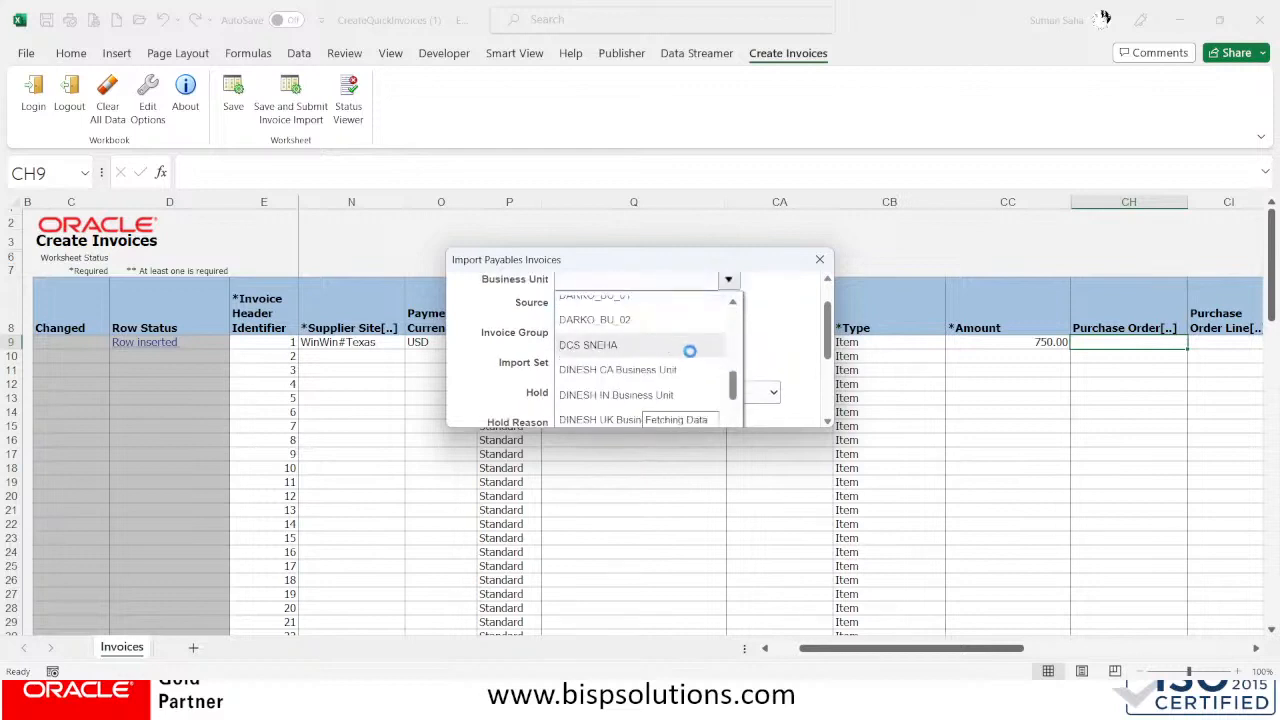
{"action": "scroll", "coordinate": [713, 393], "scroll_direction": "down", "scroll_amount": 2}
{"action": "scroll", "coordinate": [708, 388], "scroll_direction": "up", "scroll_amount": 2}
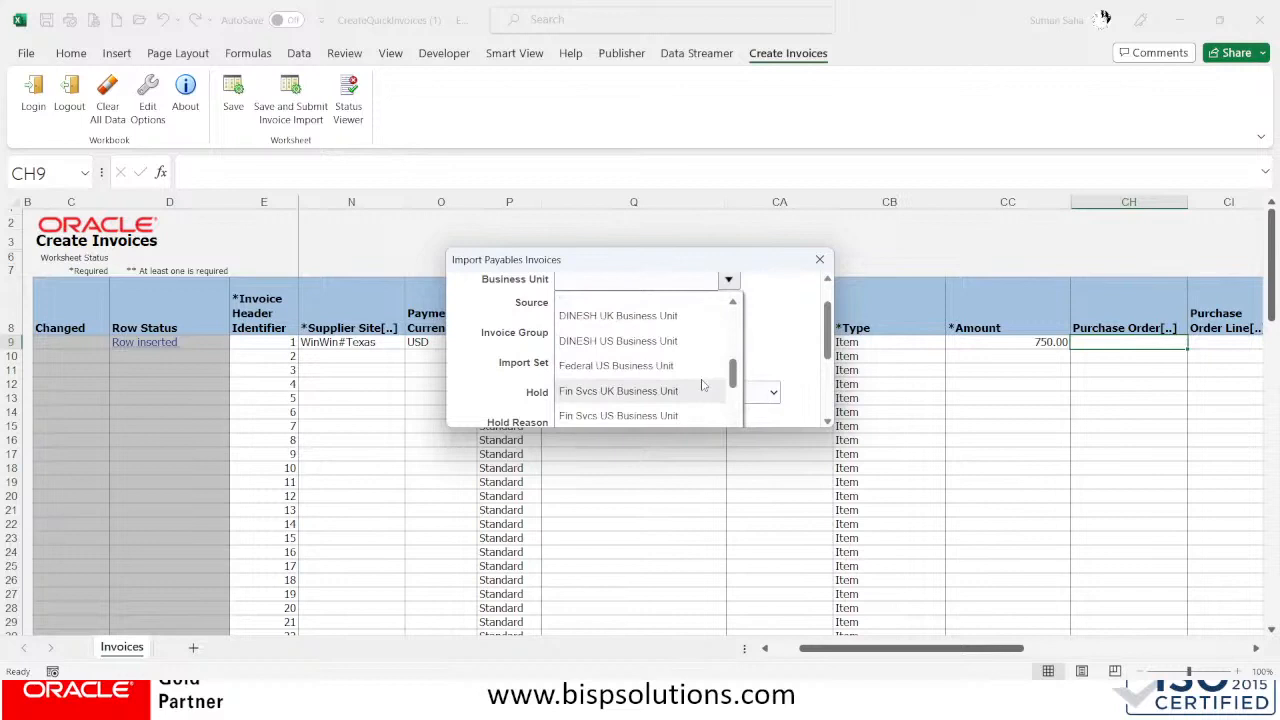
{"action": "scroll", "coordinate": [703, 386], "scroll_direction": "up", "scroll_amount": 2}
{"action": "scroll", "coordinate": [703, 385], "scroll_direction": "up", "scroll_amount": 2}
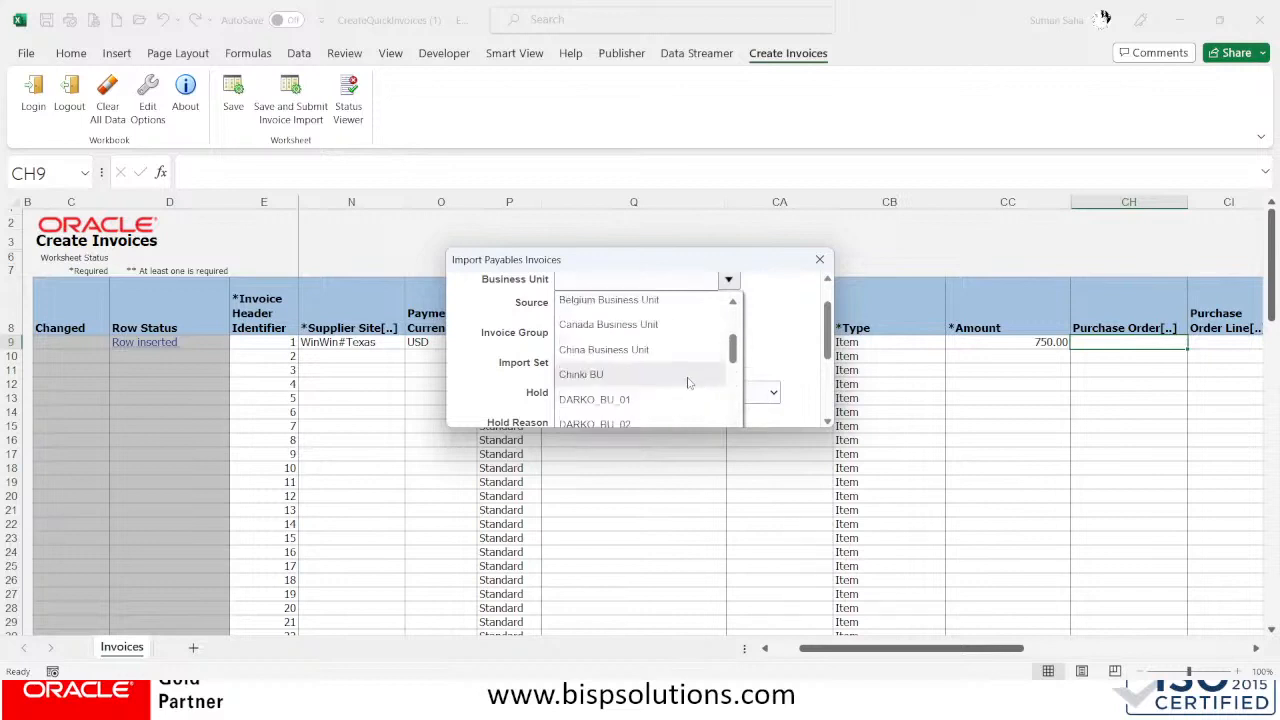
{"action": "scroll", "coordinate": [688, 383], "scroll_direction": "up", "scroll_amount": 2}
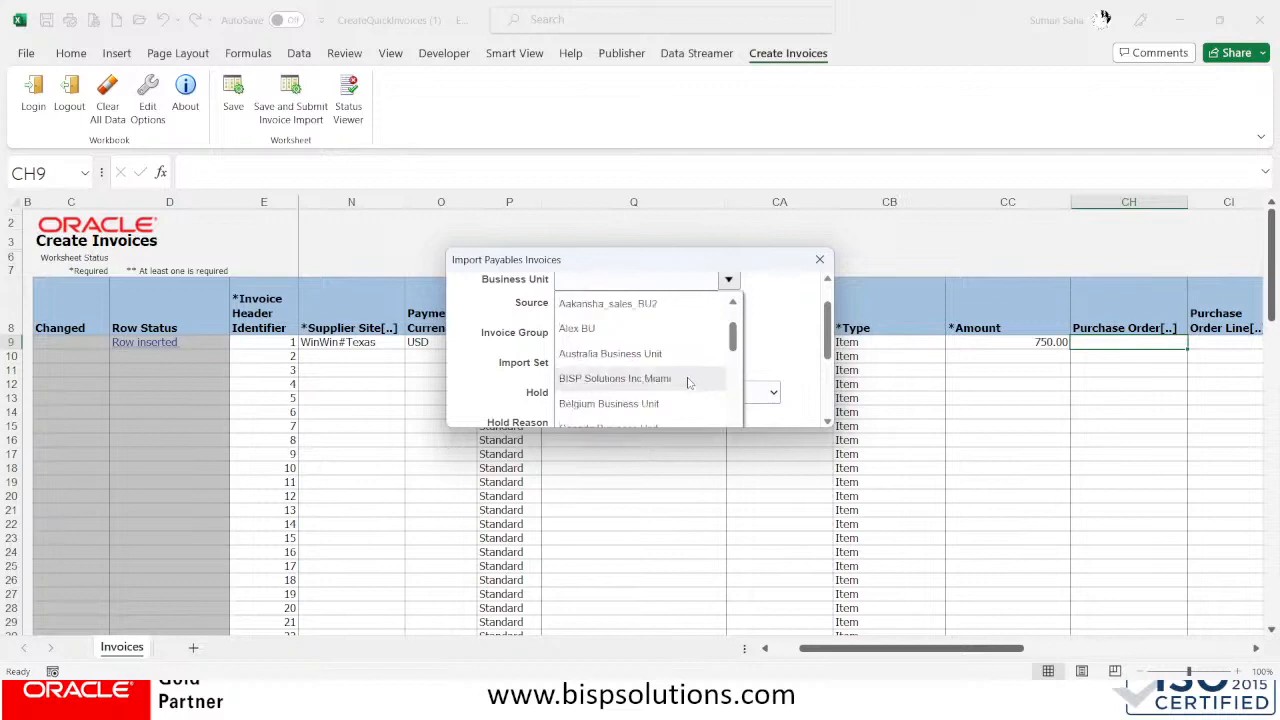
{"action": "left_click", "coordinate": [673, 378]}
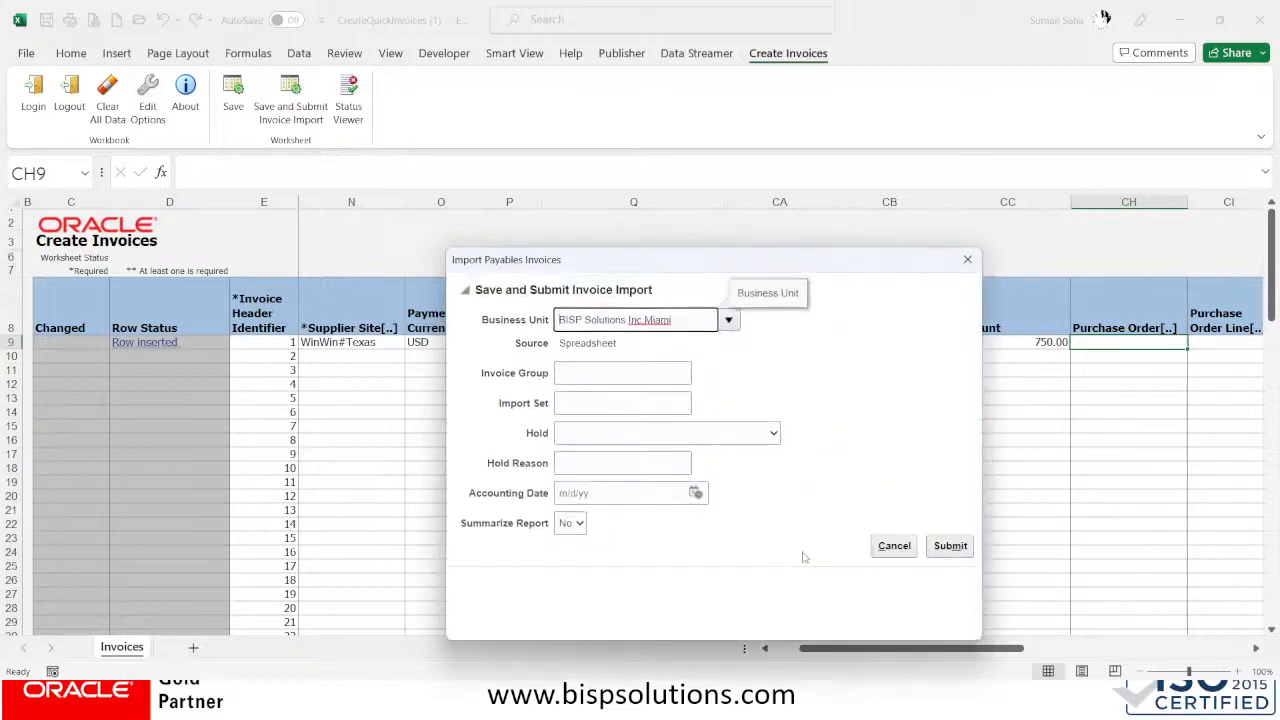
Submit the Payables invoice import, then highlight its request ID and close the confirmation.
{"action": "left_click", "coordinate": [948, 545]}
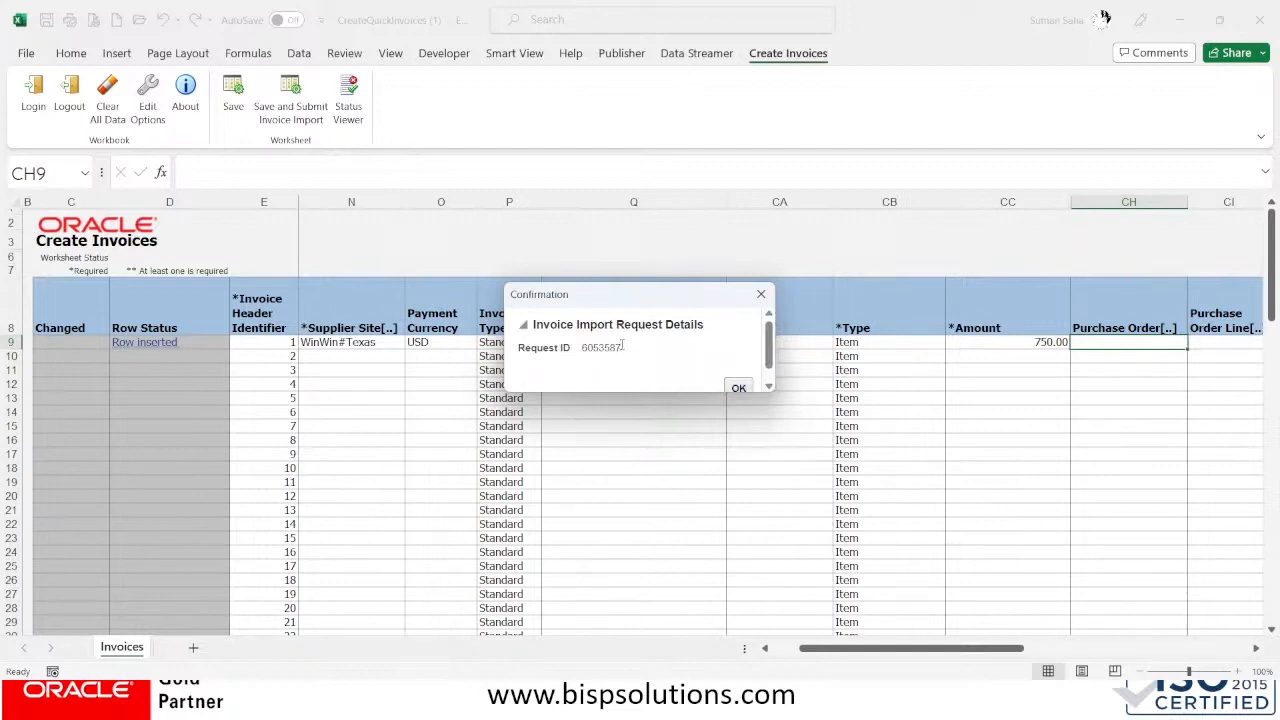
{"action": "left_click_drag", "start_coordinate": [623, 345], "coordinate": [577, 353]}
{"action": "left_click", "coordinate": [739, 387]}
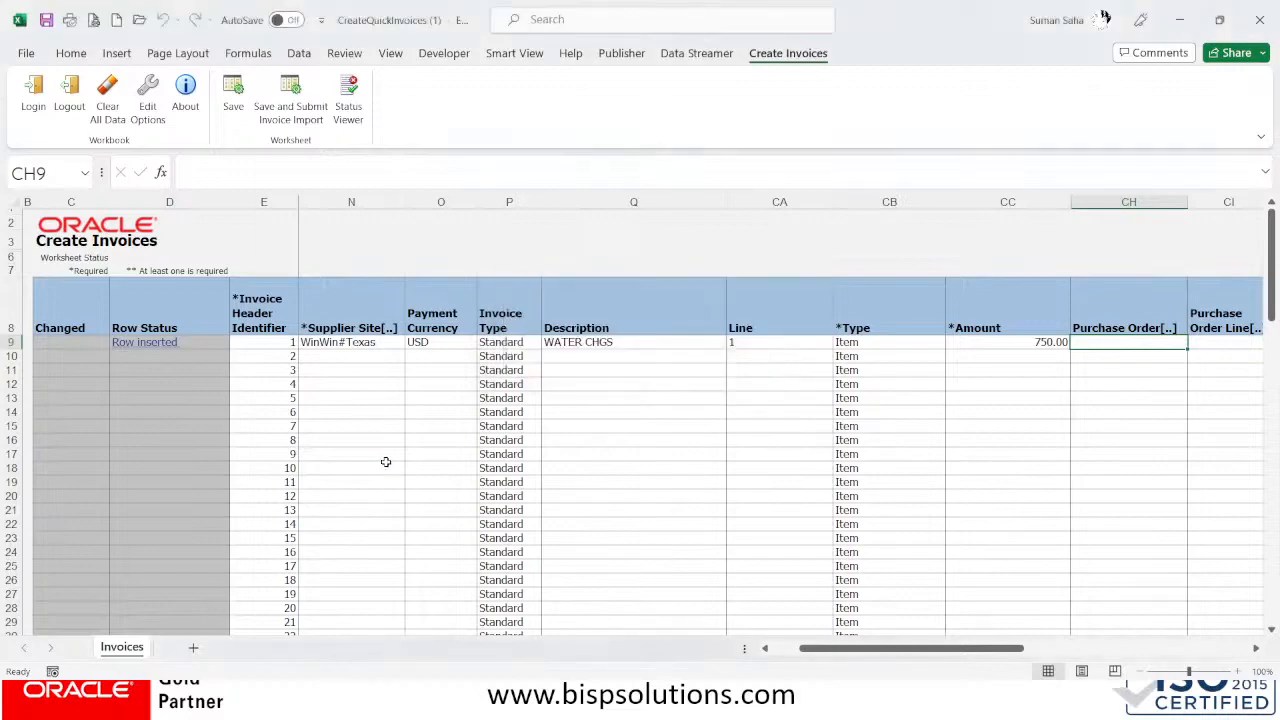
Switch to the browser, check the Manage Invoices search results for the imported invoice, and return to the Invoices work area.
{"action": "key", "text": "alt+Tab"}
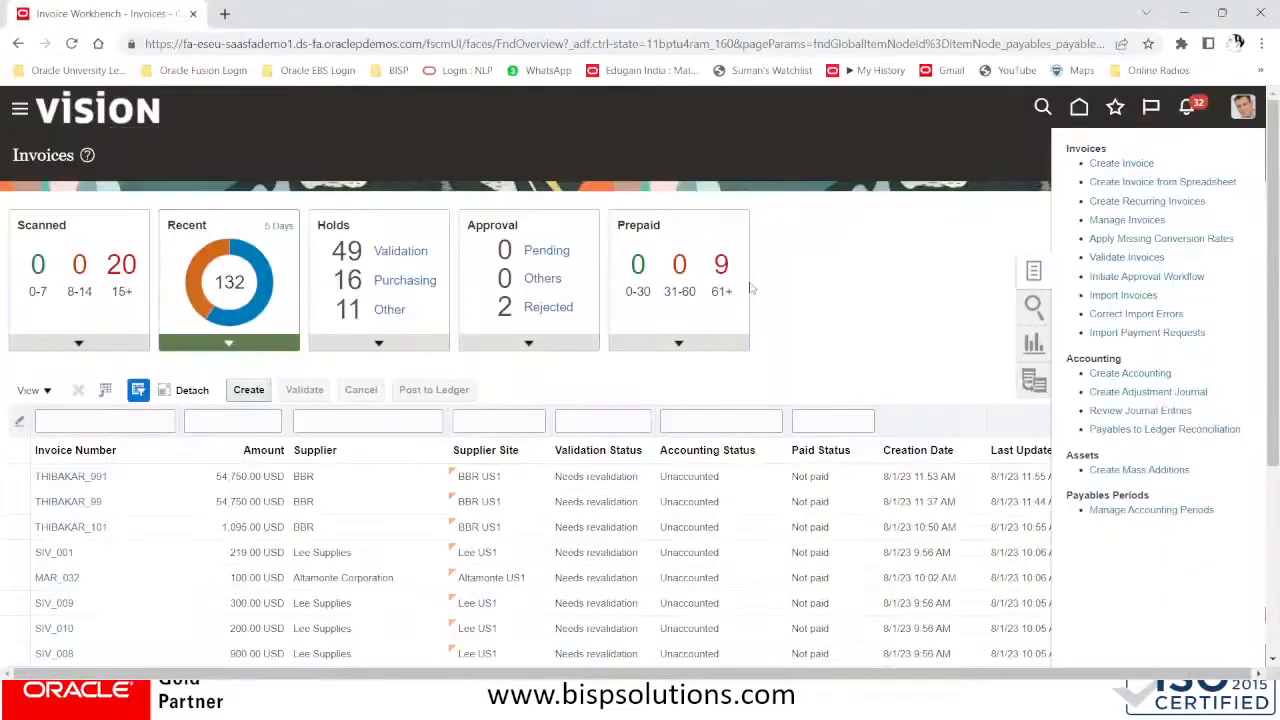
{"action": "left_click", "coordinate": [1121, 220]}
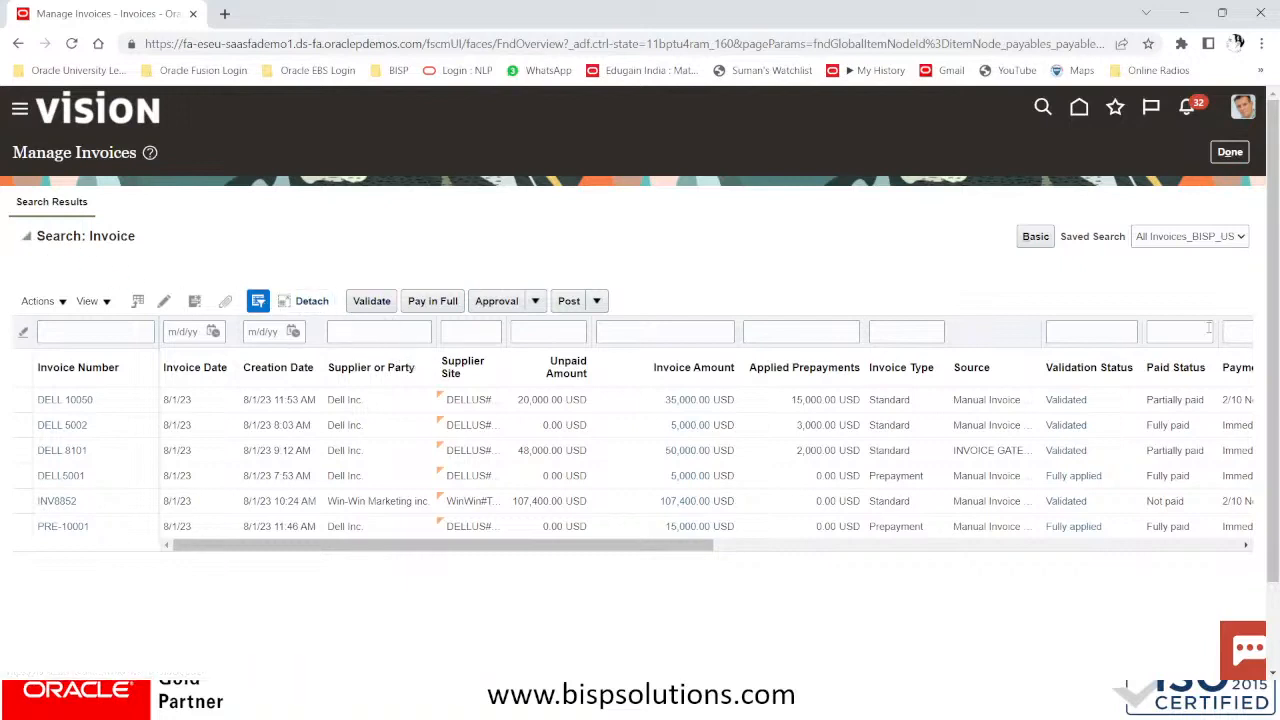
{"action": "left_click", "coordinate": [996, 442]}
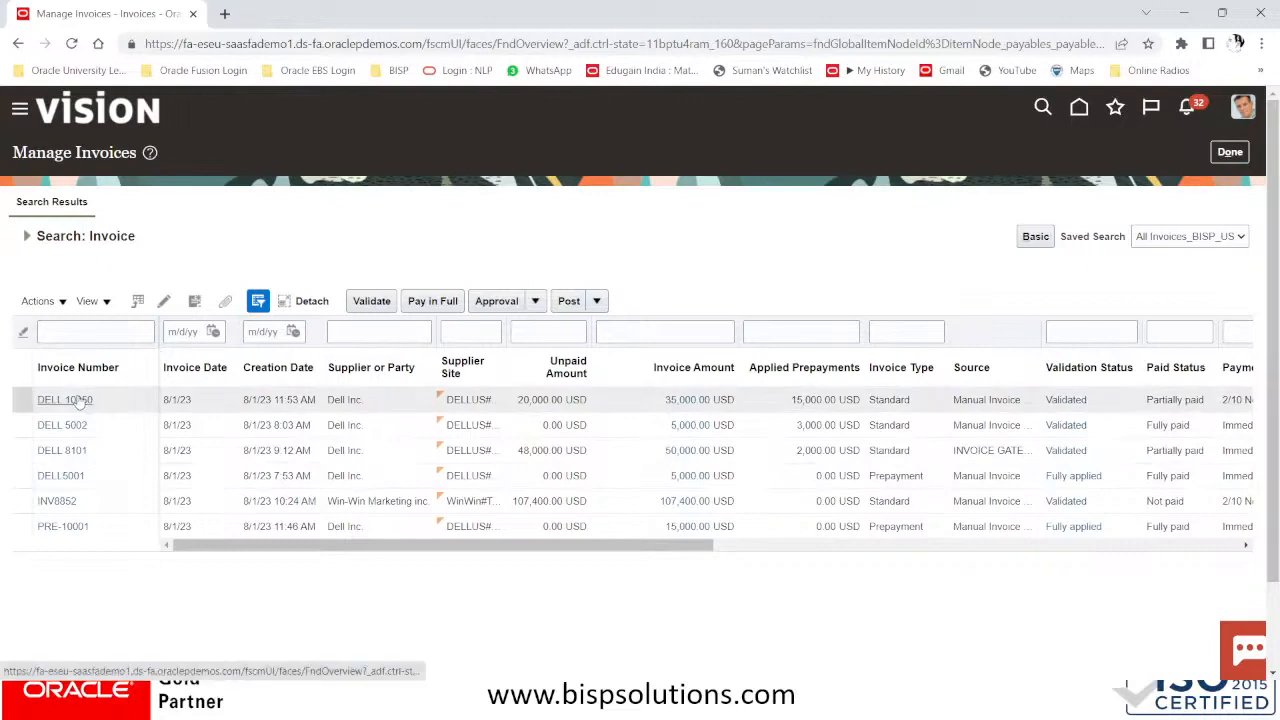
{"action": "left_click", "coordinate": [1230, 152]}
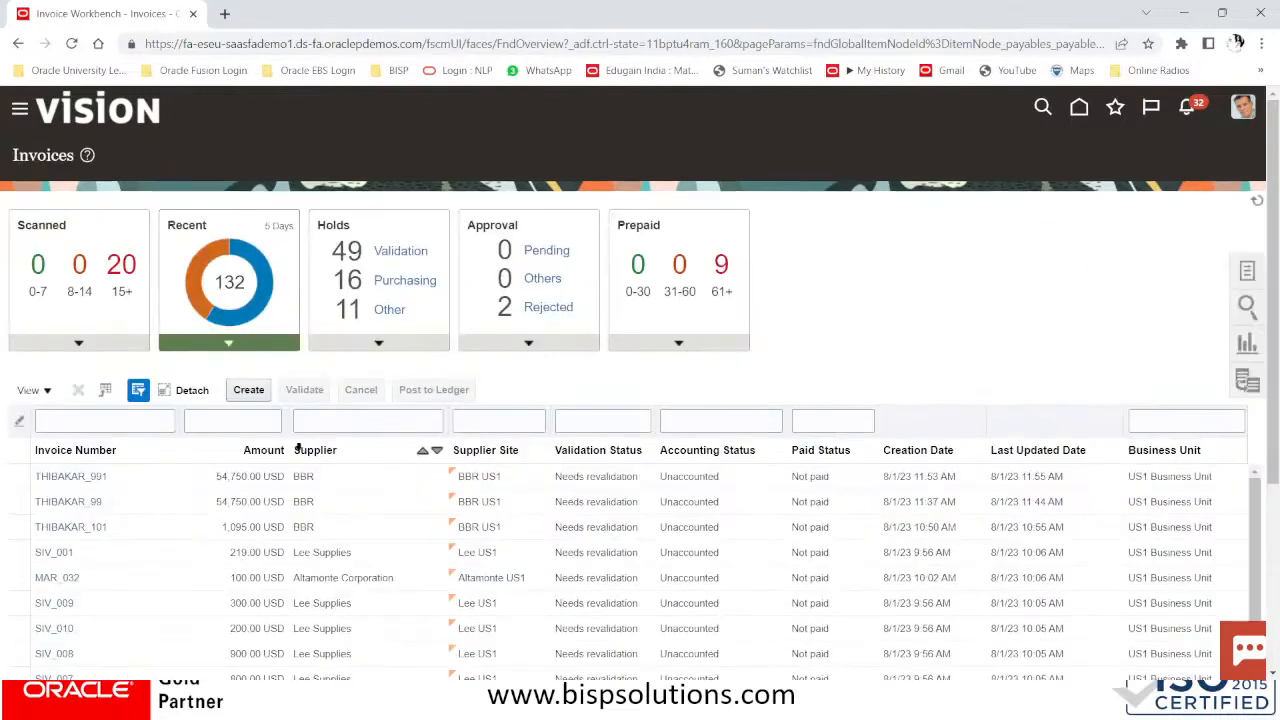
Refresh the Invoices work area and look through the recent invoices for the imported one.
{"action": "scroll", "coordinate": [355, 445], "scroll_direction": "down", "scroll_amount": 2}
{"action": "scroll", "coordinate": [553, 375], "scroll_direction": "up", "scroll_amount": 3}
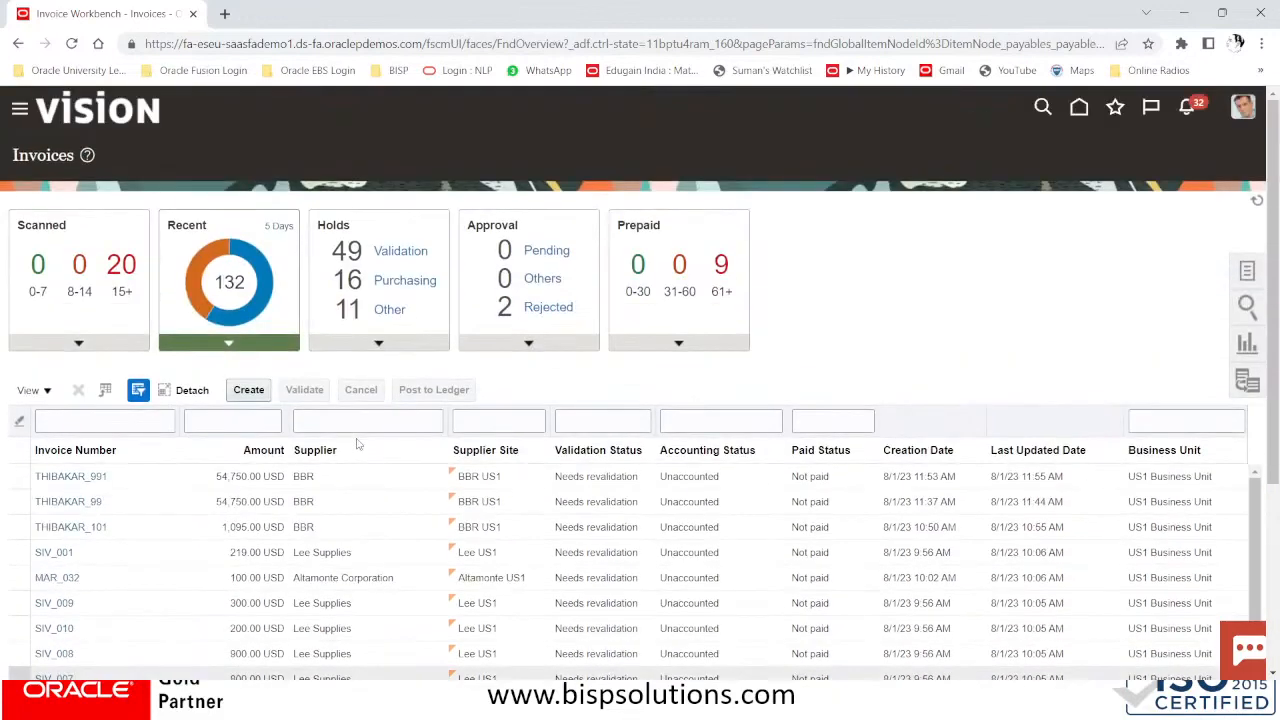
{"action": "left_click", "coordinate": [1261, 201]}
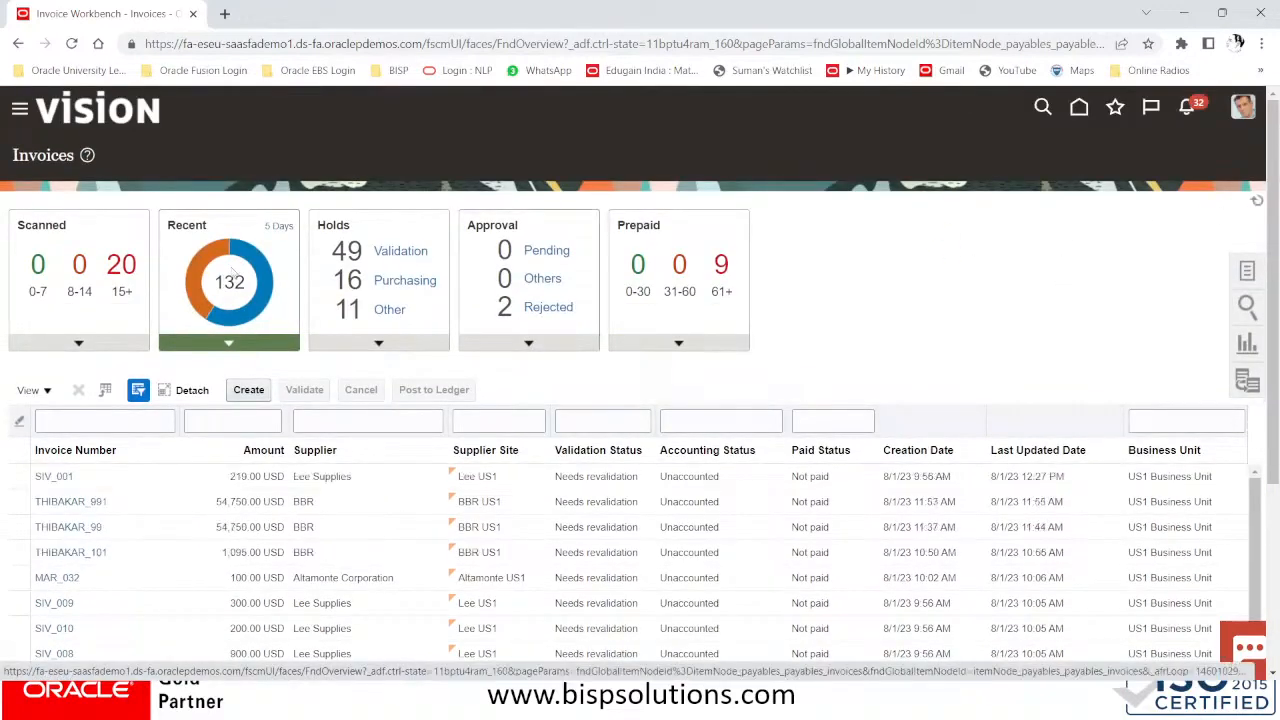
{"action": "left_click", "coordinate": [287, 582]}
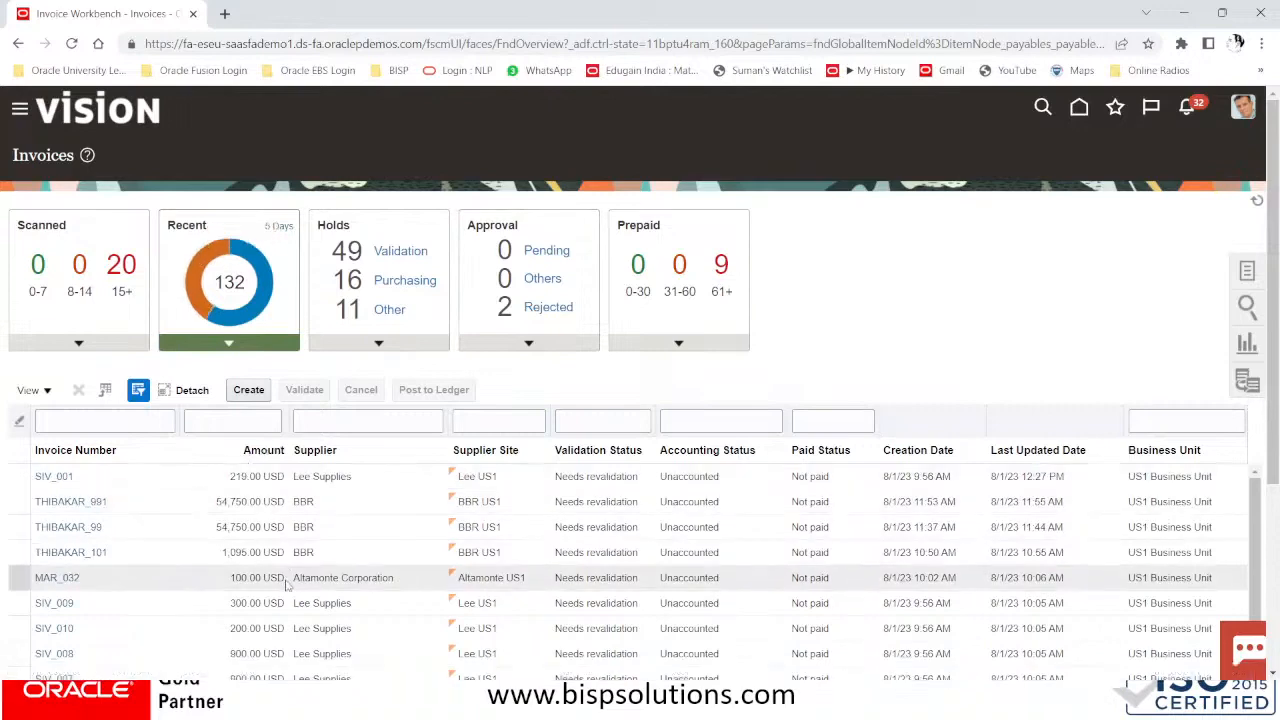
{"action": "scroll", "coordinate": [289, 588], "scroll_direction": "down", "scroll_amount": 10}
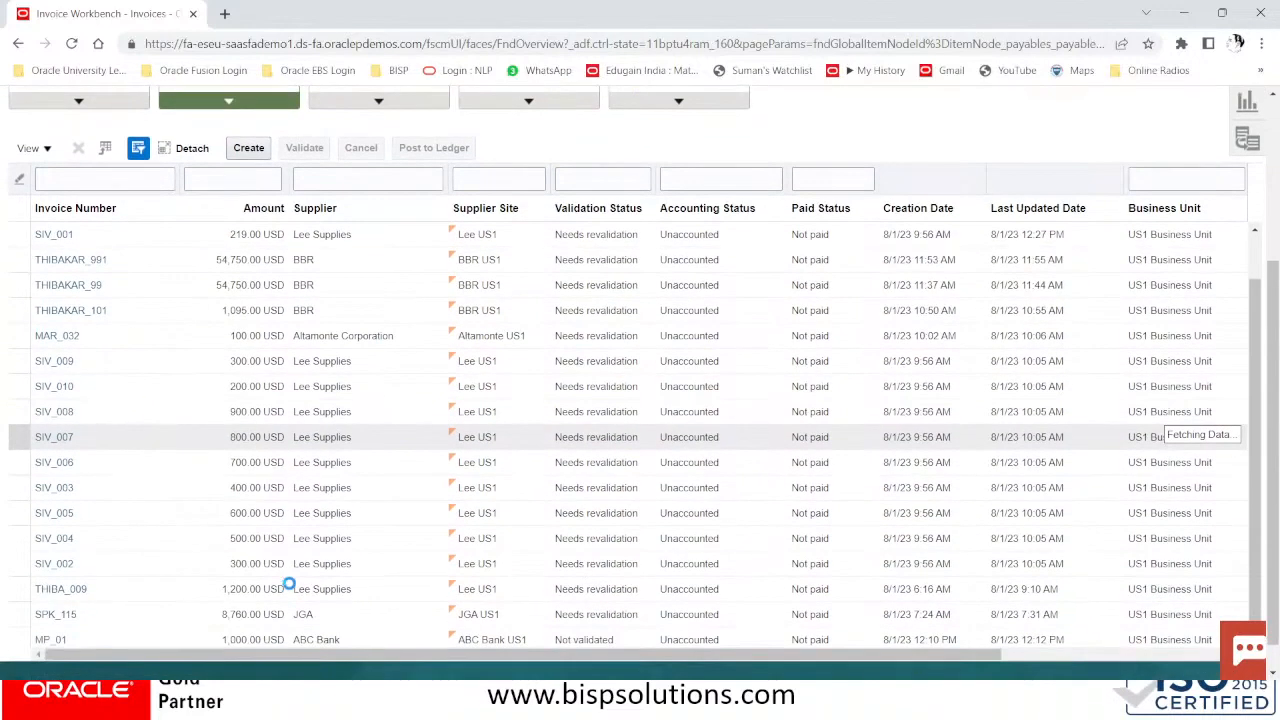
{"action": "scroll", "coordinate": [290, 590], "scroll_direction": "up", "scroll_amount": 10}
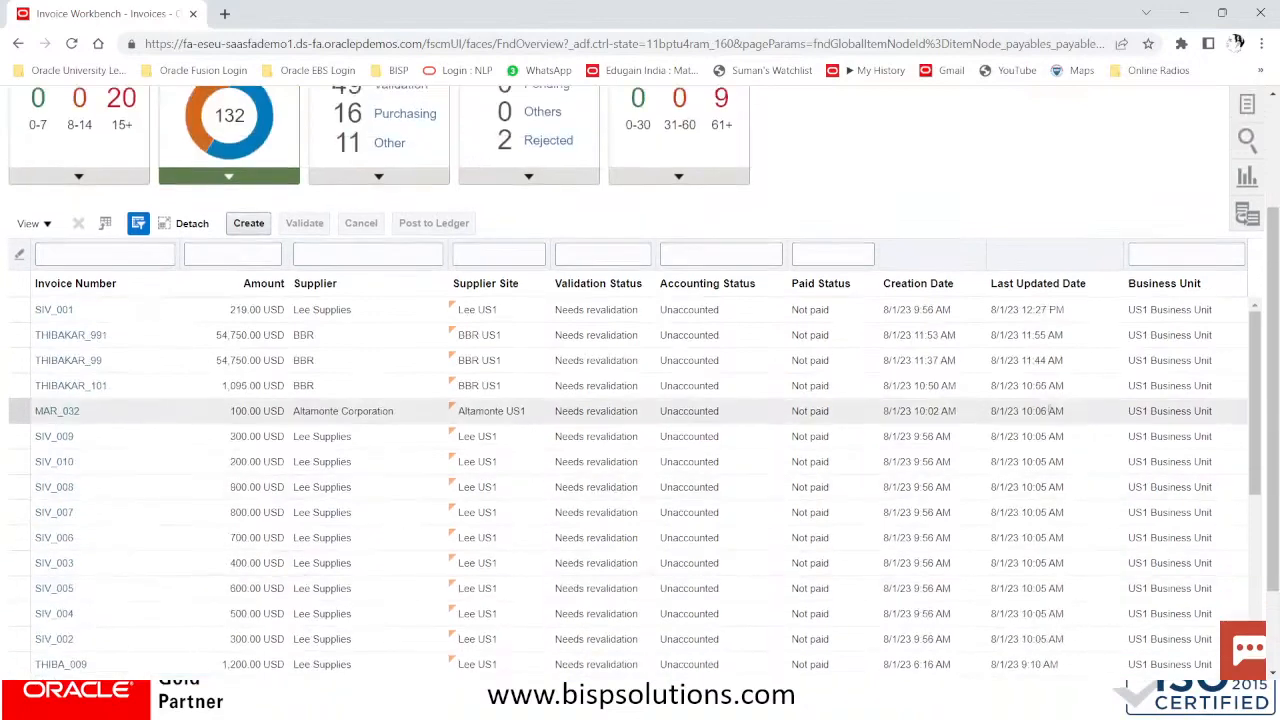
Filter the recent invoices by business unit BISP.
{"action": "left_click", "coordinate": [1193, 253]}
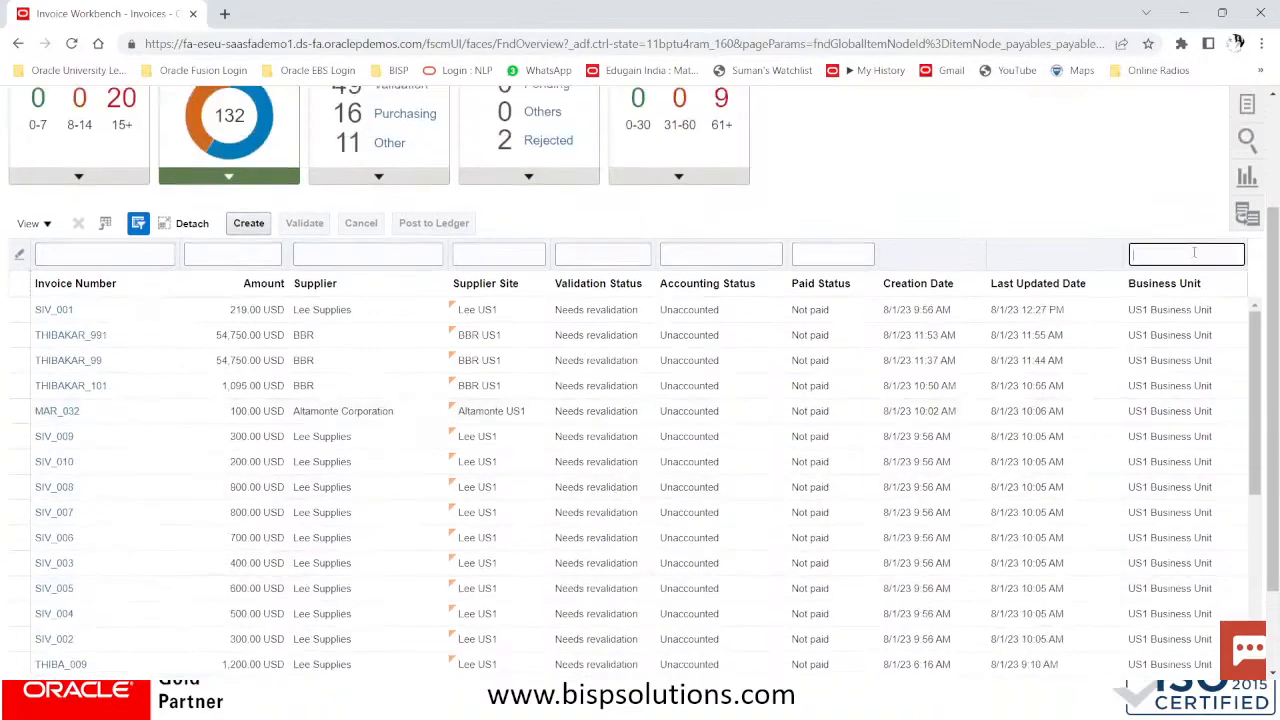
{"action": "key", "text": "super+v"}
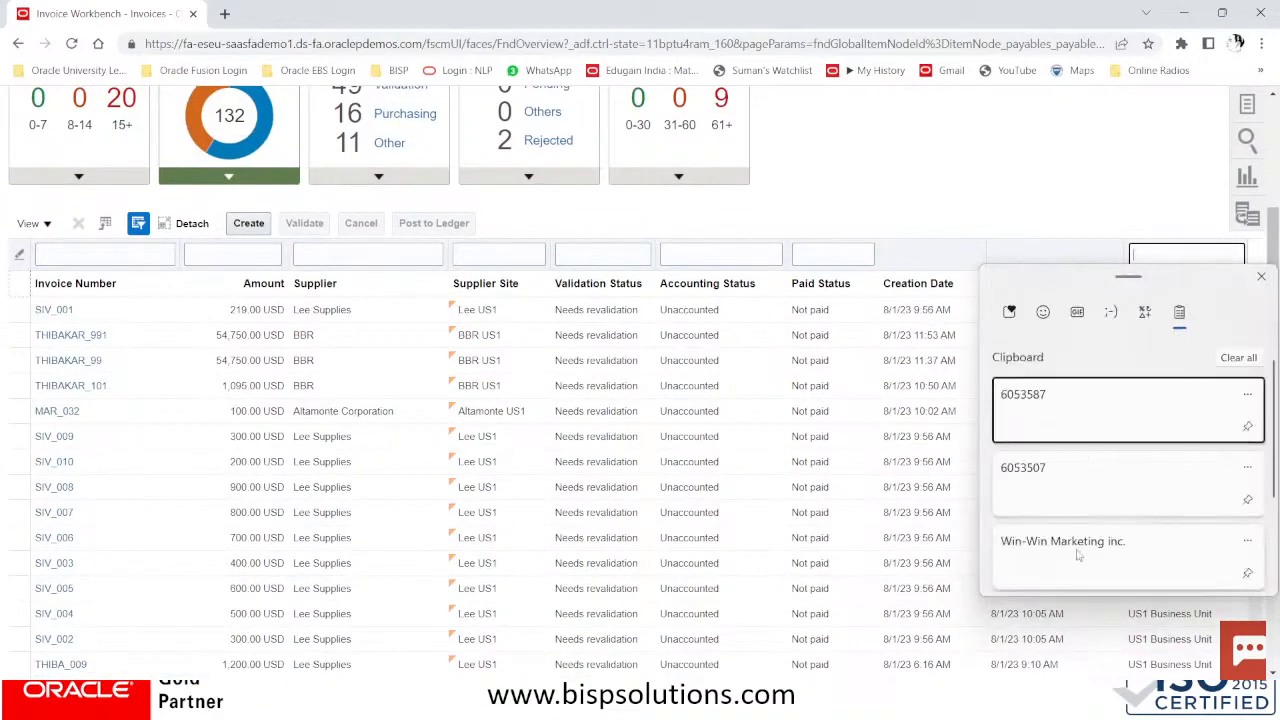
{"action": "scroll", "coordinate": [1080, 550], "scroll_direction": "down", "scroll_amount": 3}
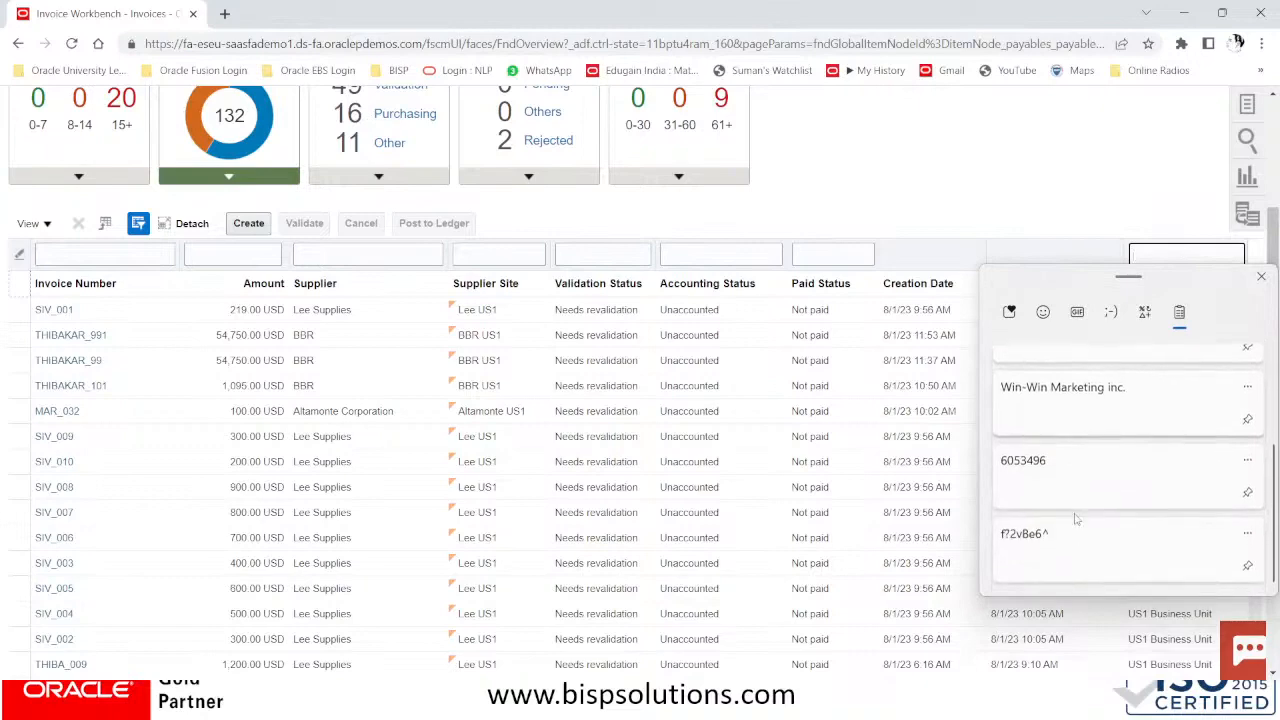
{"action": "left_click", "coordinate": [1150, 253]}
{"action": "scroll", "coordinate": [1147, 392], "scroll_direction": "down", "scroll_amount": 5}
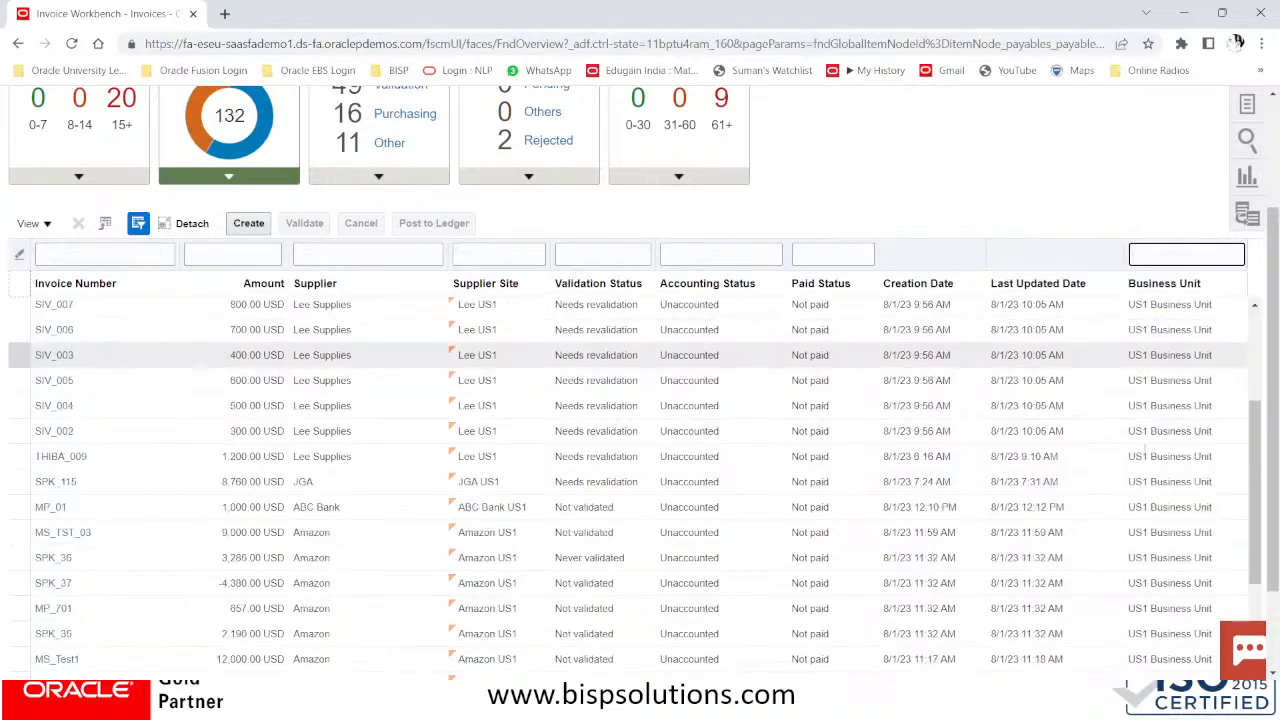
{"action": "scroll", "coordinate": [1147, 450], "scroll_direction": "up", "scroll_amount": 5}
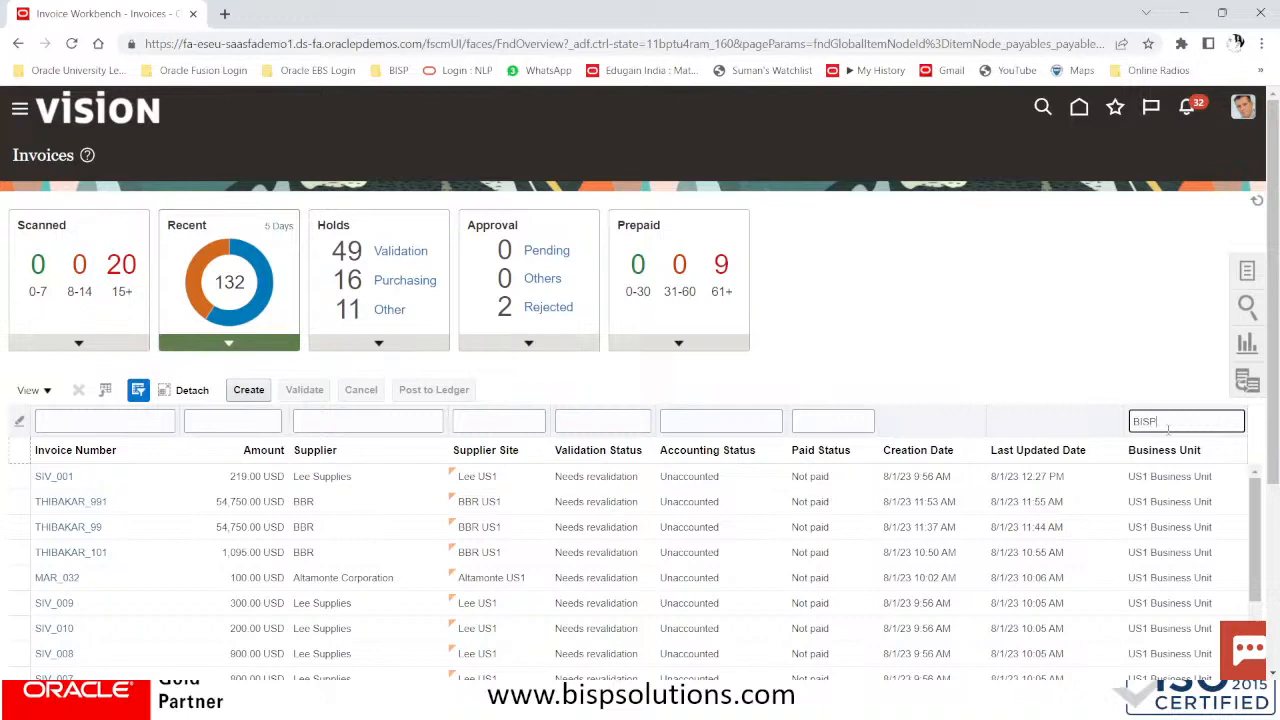
{"action": "key", "text": "Return"}
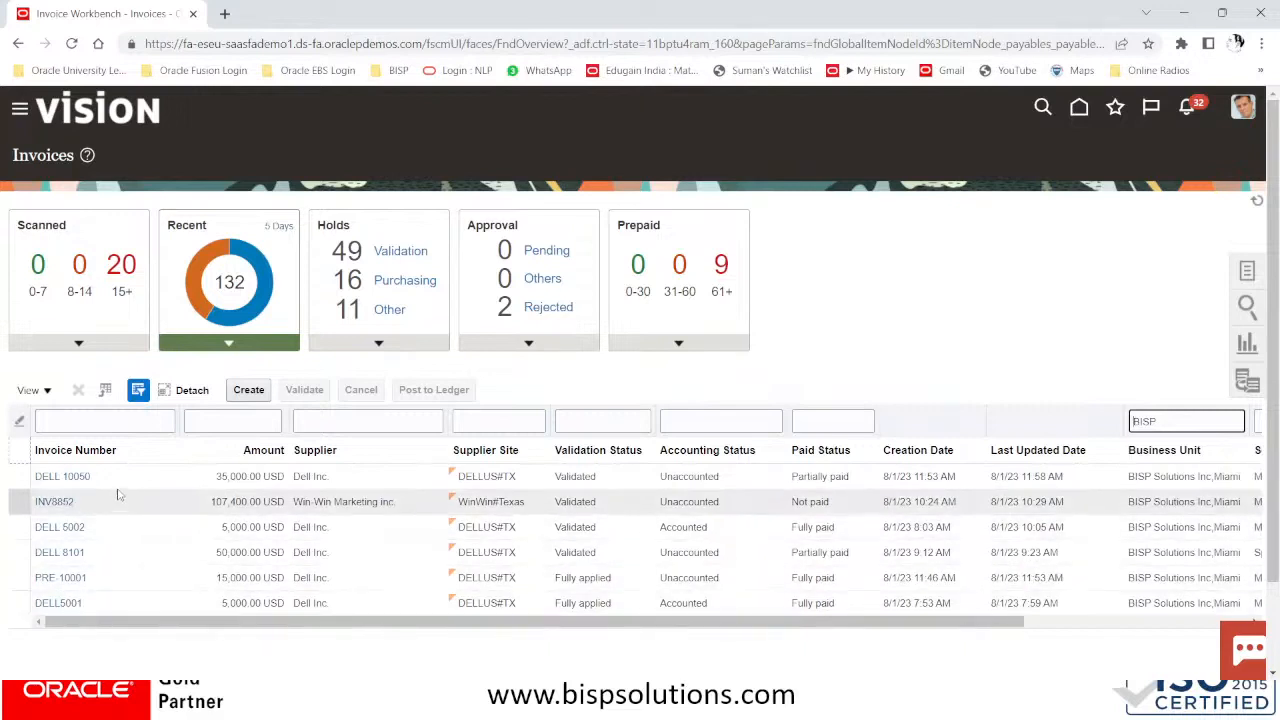
Open the Scheduled Processes work area from the application's navigation.
{"action": "left_click", "coordinate": [16, 119]}
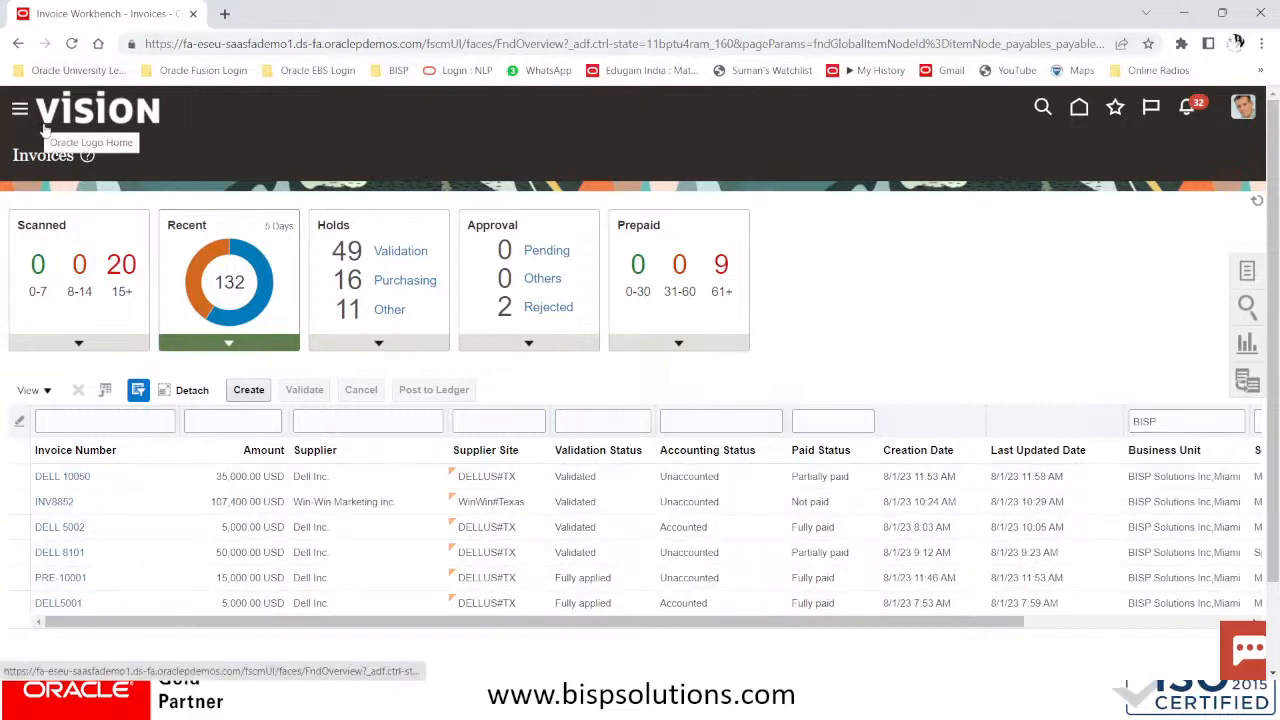
{"action": "left_click", "coordinate": [38, 124]}
{"action": "scroll", "coordinate": [155, 450], "scroll_direction": "down", "scroll_amount": 3}
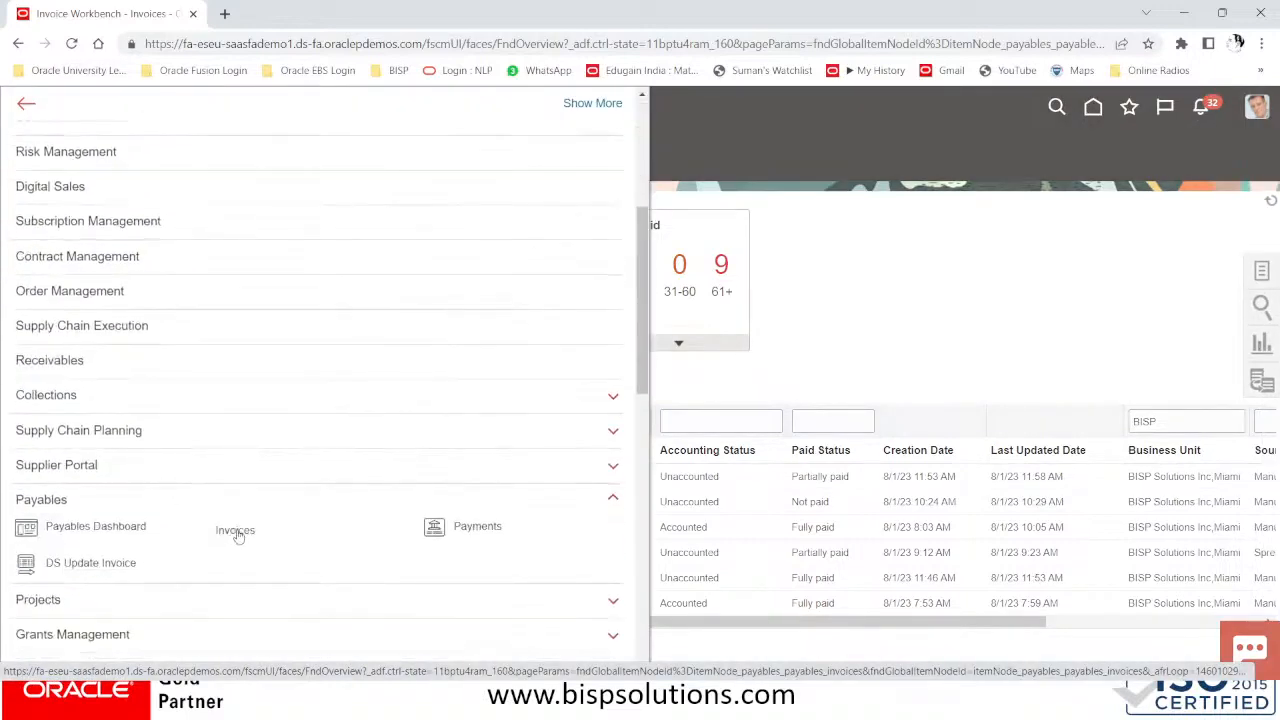
{"action": "scroll", "coordinate": [225, 532], "scroll_direction": "down", "scroll_amount": 3}
{"action": "scroll", "coordinate": [310, 458], "scroll_direction": "down", "scroll_amount": 2}
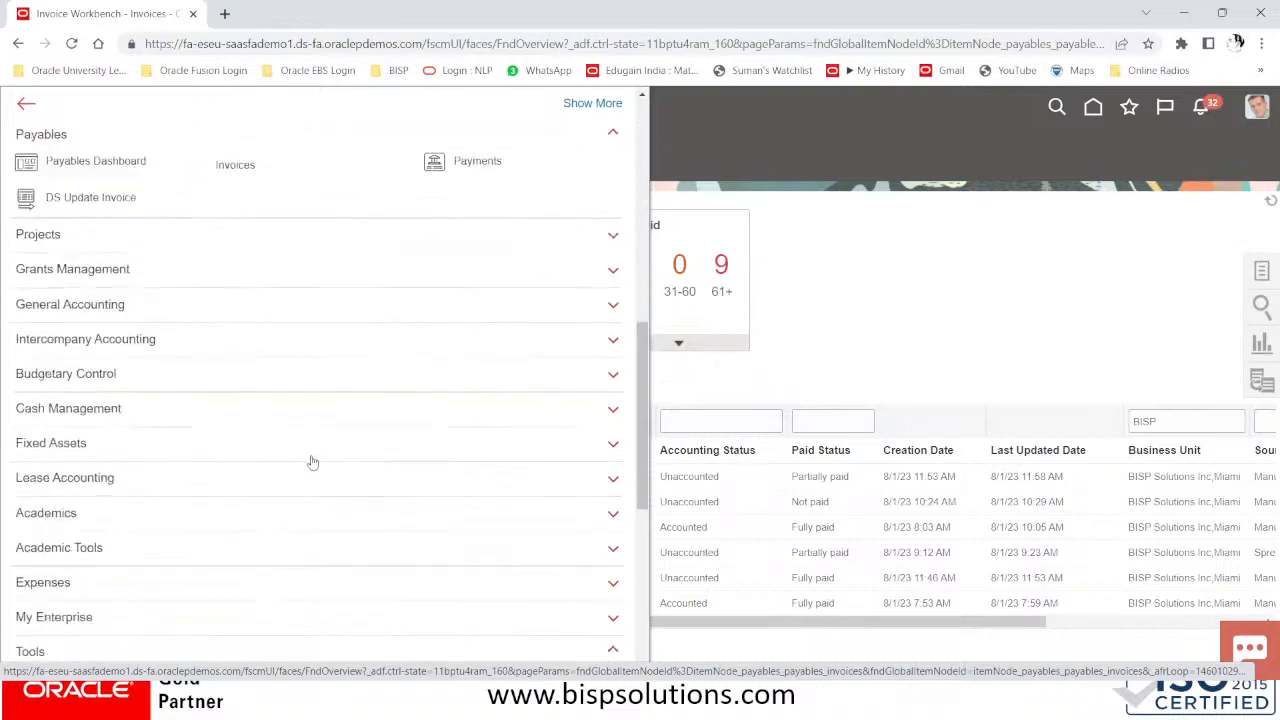
{"action": "scroll", "coordinate": [312, 463], "scroll_direction": "down", "scroll_amount": 3}
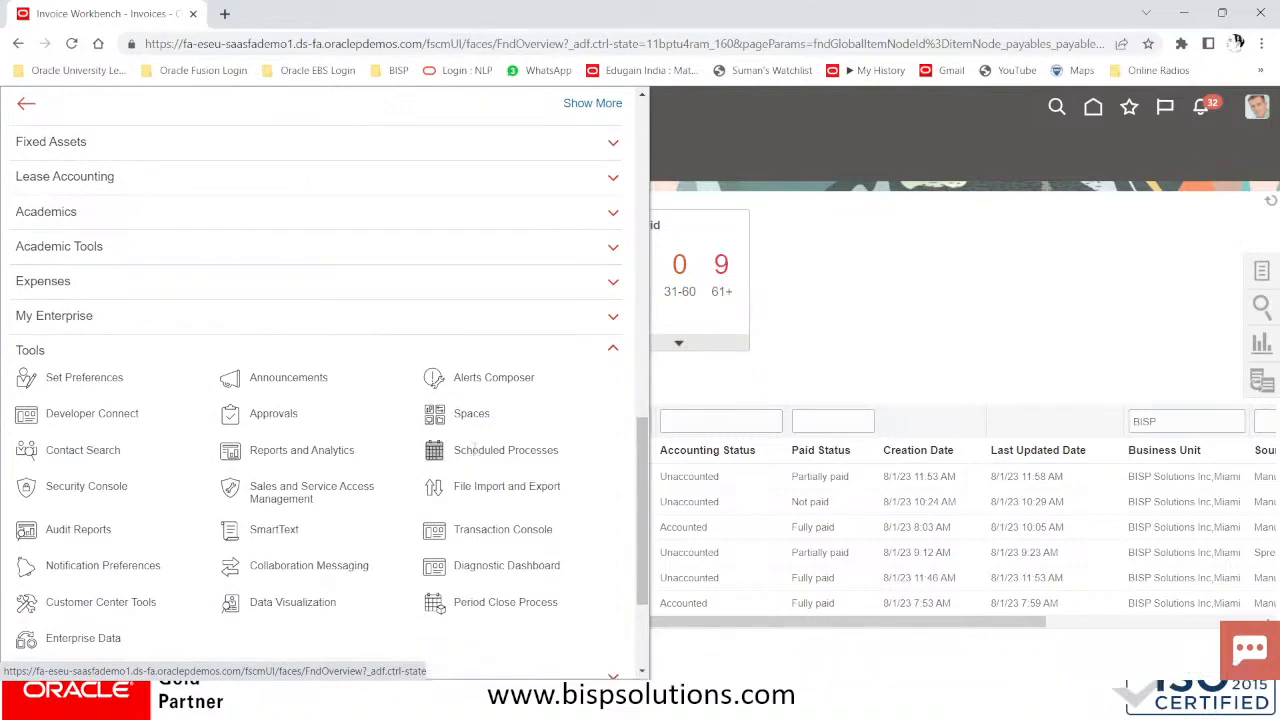
{"action": "left_click", "coordinate": [476, 452]}
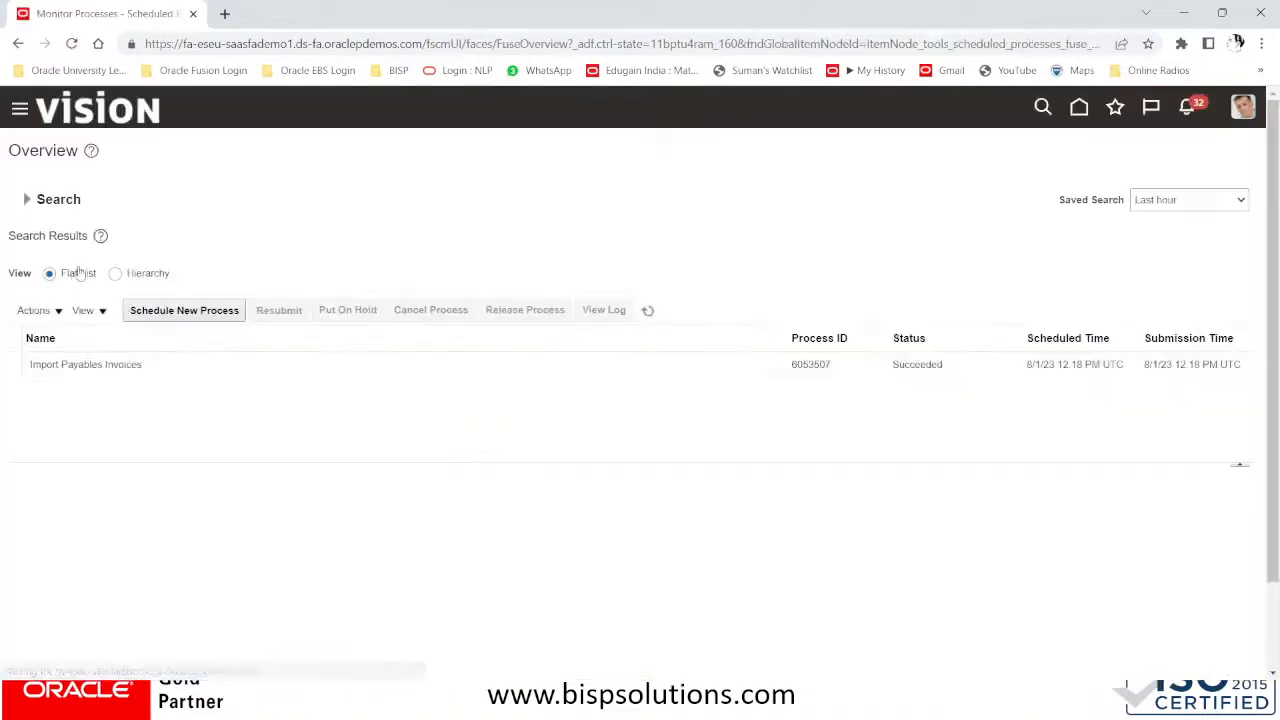
Search the scheduled processes for process ID 6053587.
{"action": "left_click", "coordinate": [28, 200]}
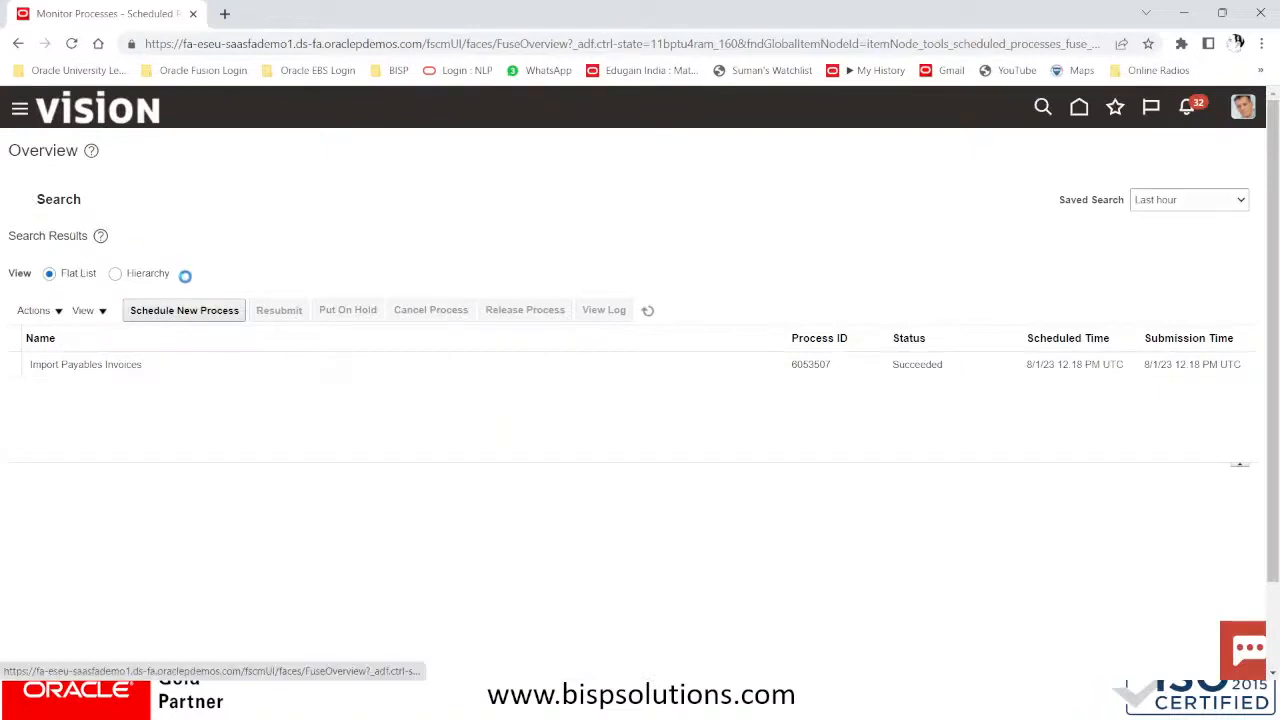
{"action": "left_click_drag", "start_coordinate": [245, 263], "coordinate": [46, 251]}
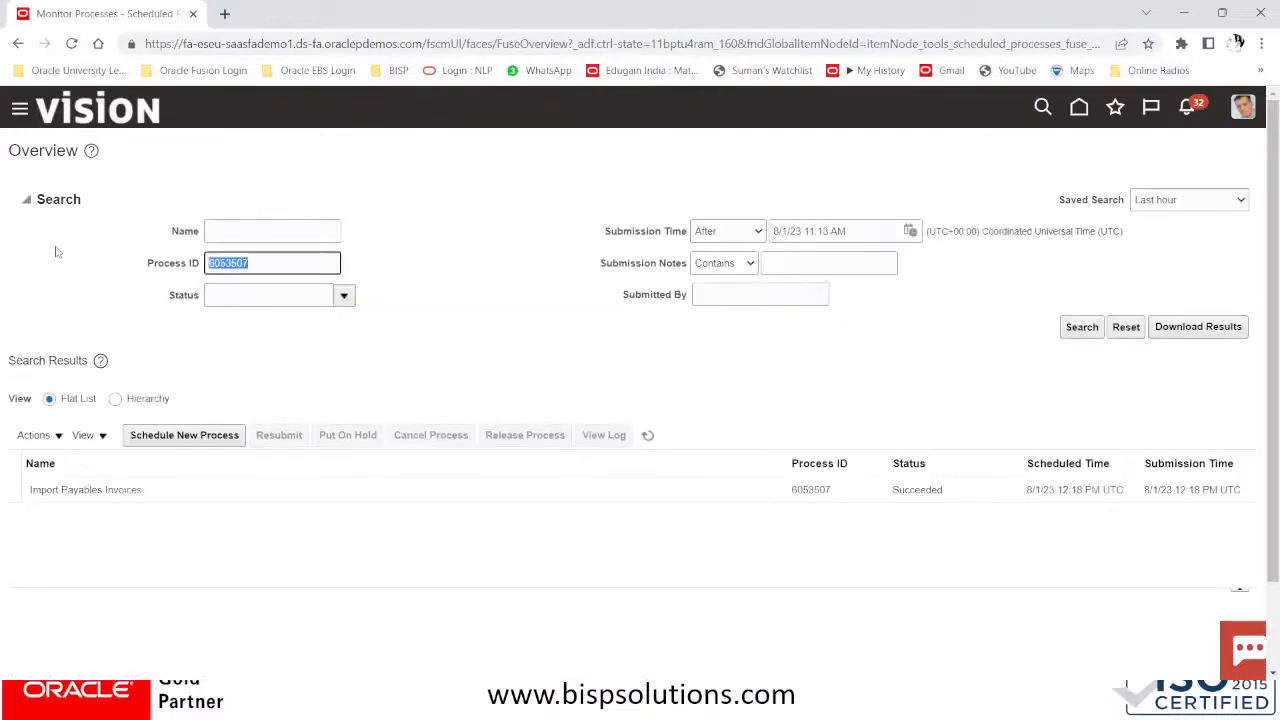
{"action": "key", "text": "super+v"}
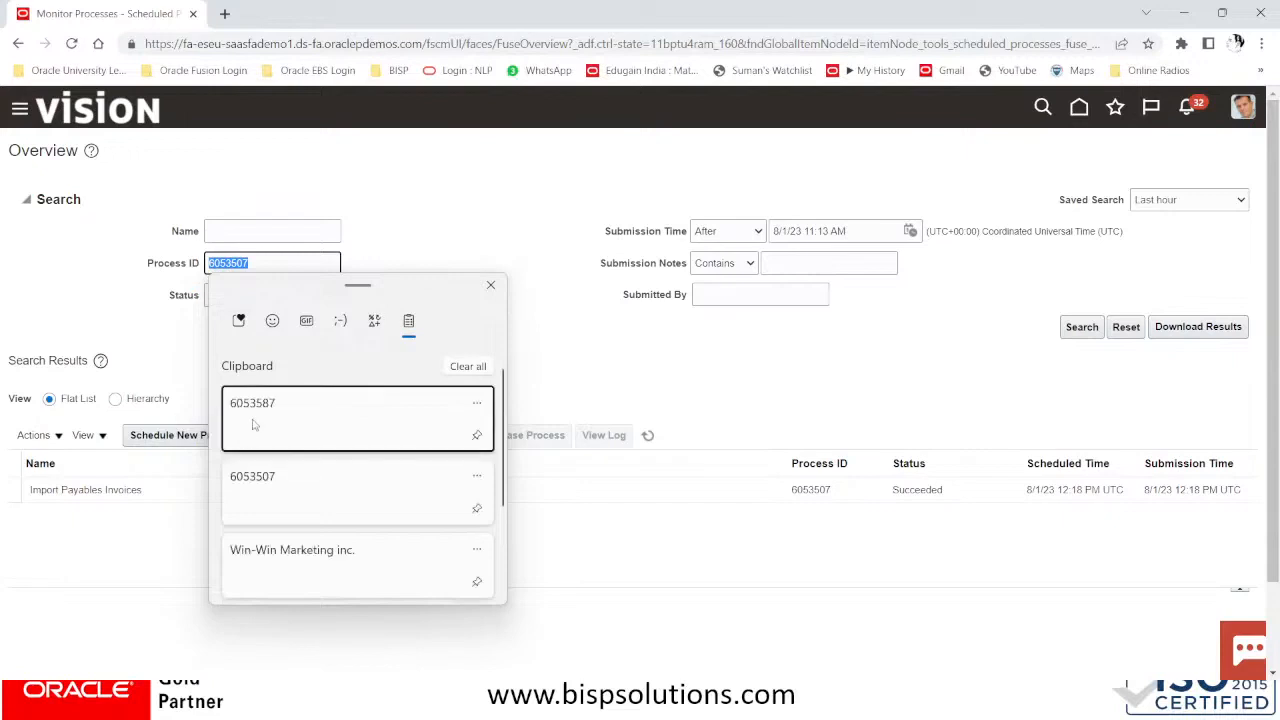
{"action": "left_click", "coordinate": [257, 420]}
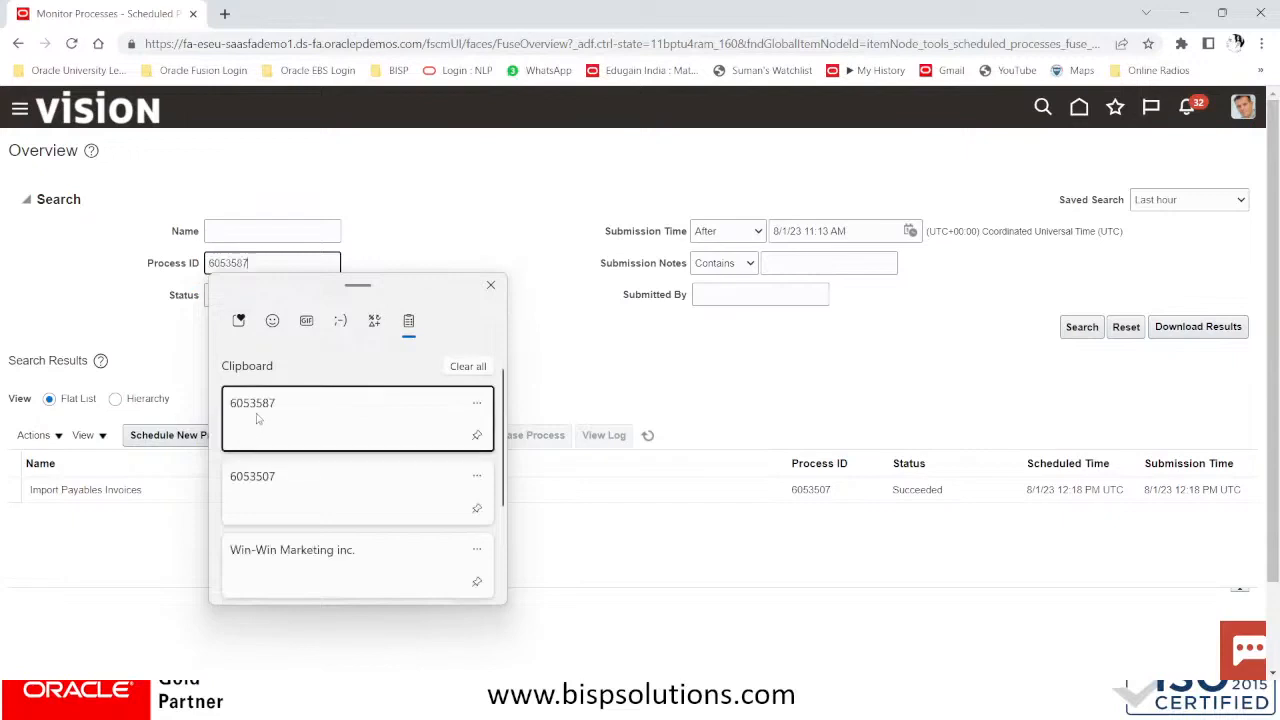
{"action": "left_click", "coordinate": [1095, 337]}
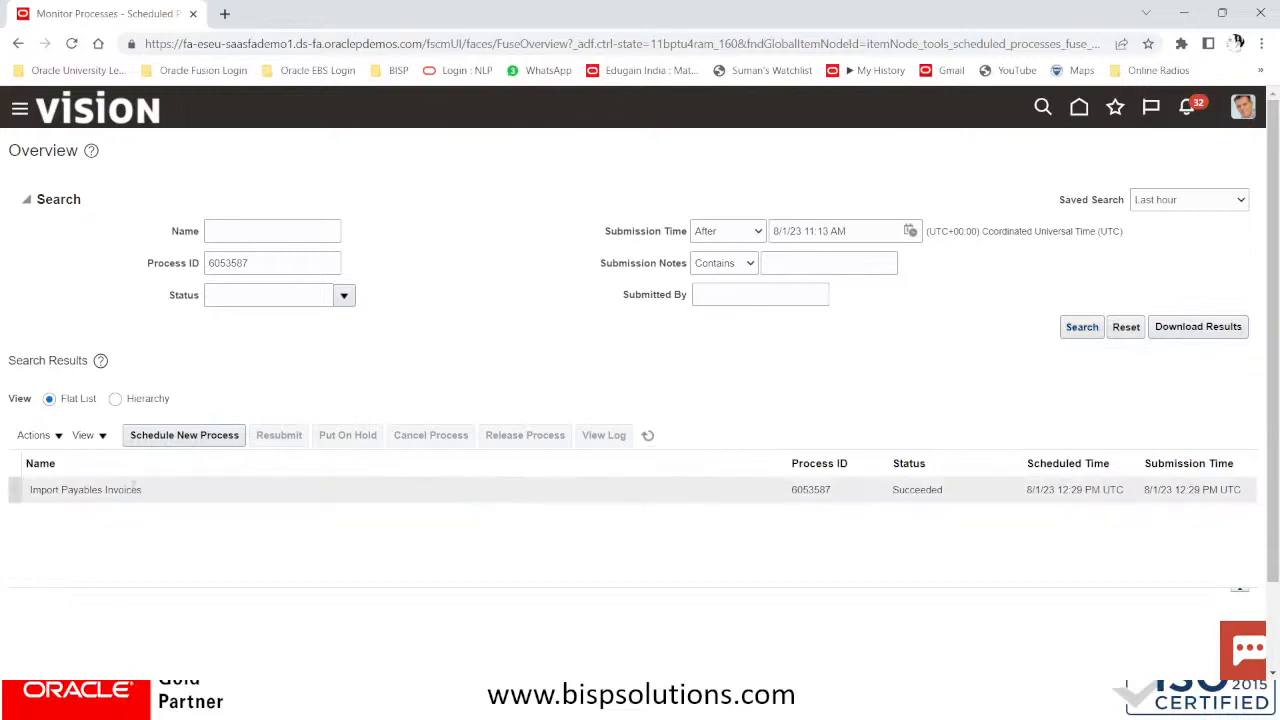
Save the log attachment of the found Import Payables Invoices process to the Desktop as 6053587 and open the downloaded log.
{"action": "left_click", "coordinate": [127, 490]}
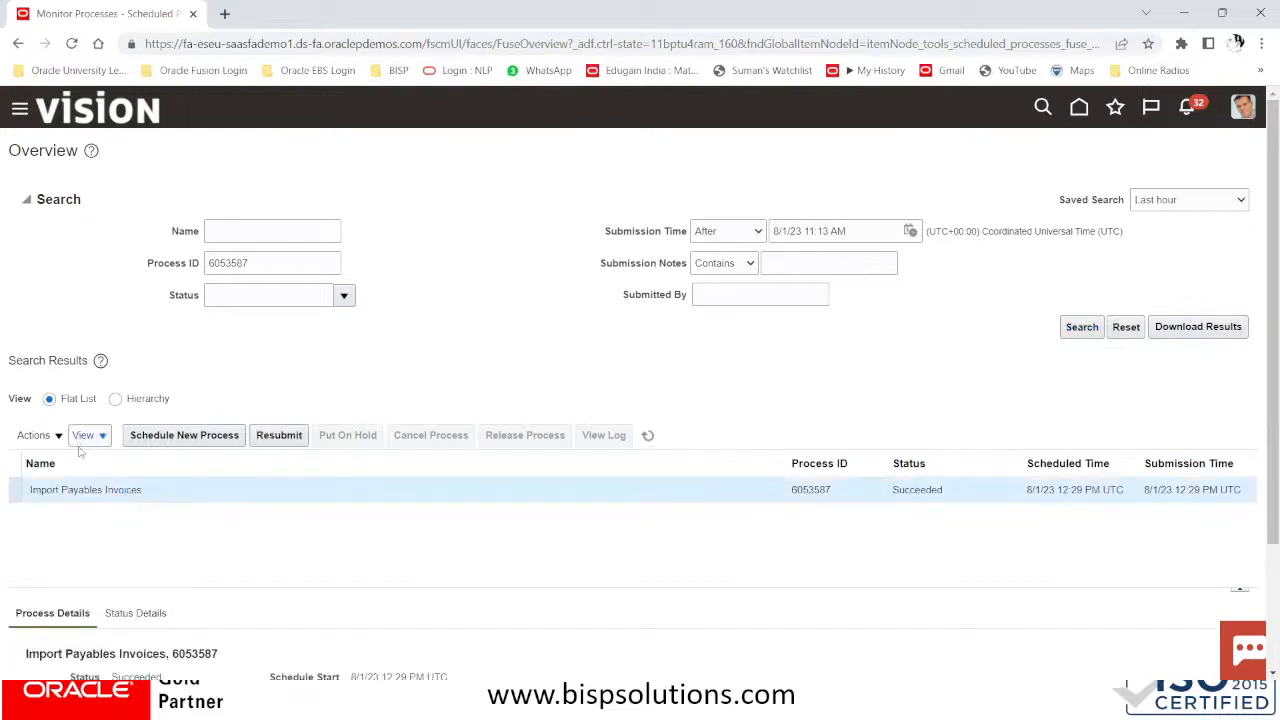
{"action": "scroll", "coordinate": [233, 527], "scroll_direction": "down", "scroll_amount": 3}
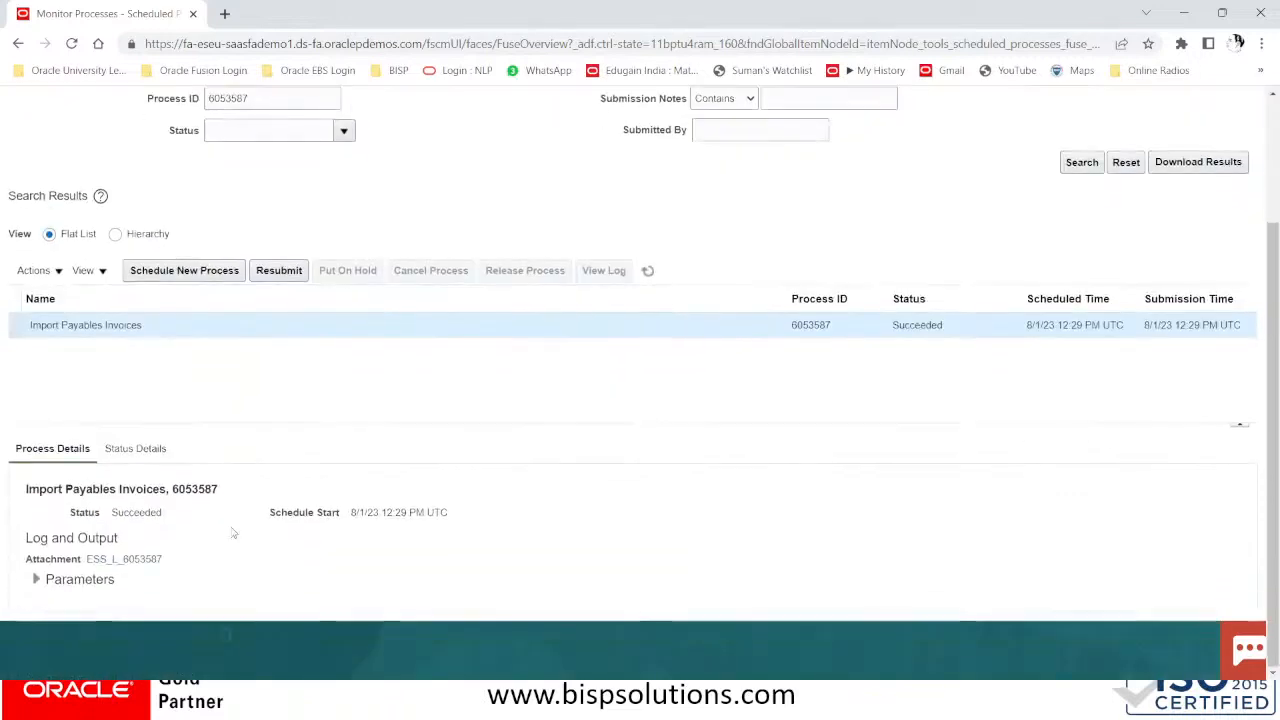
{"action": "left_click", "coordinate": [124, 560]}
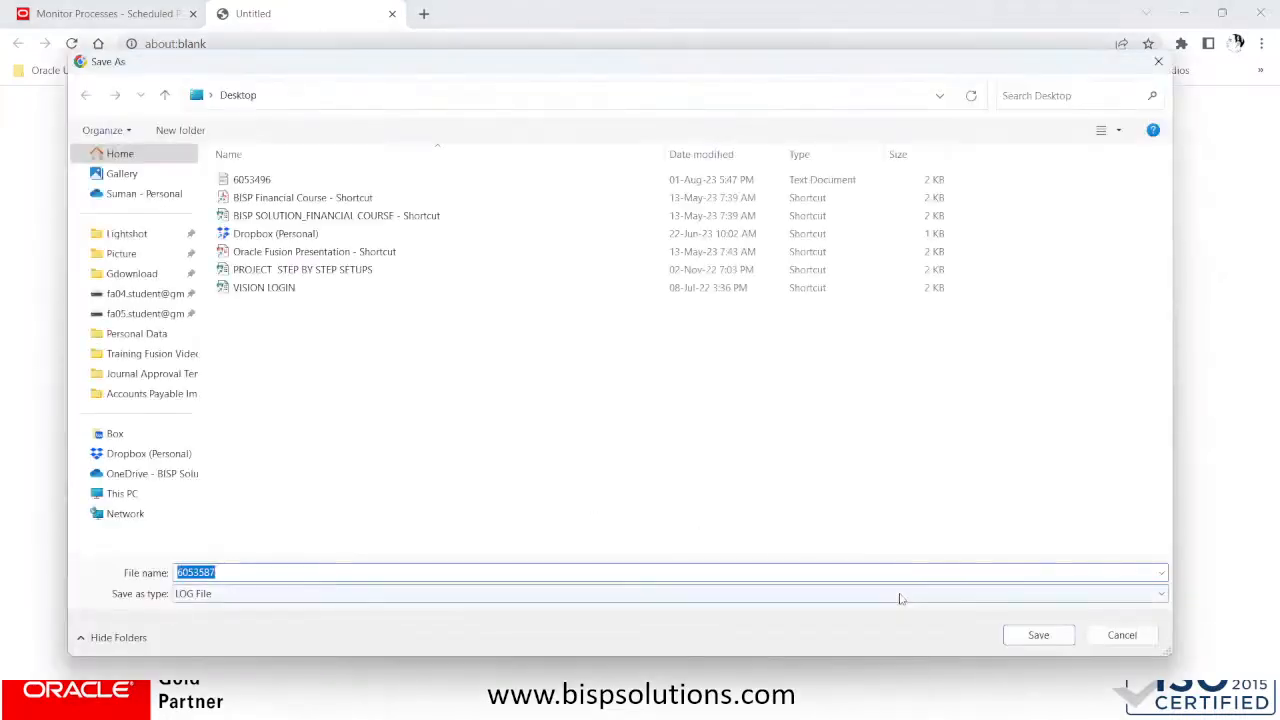
{"action": "left_click", "coordinate": [1035, 633]}
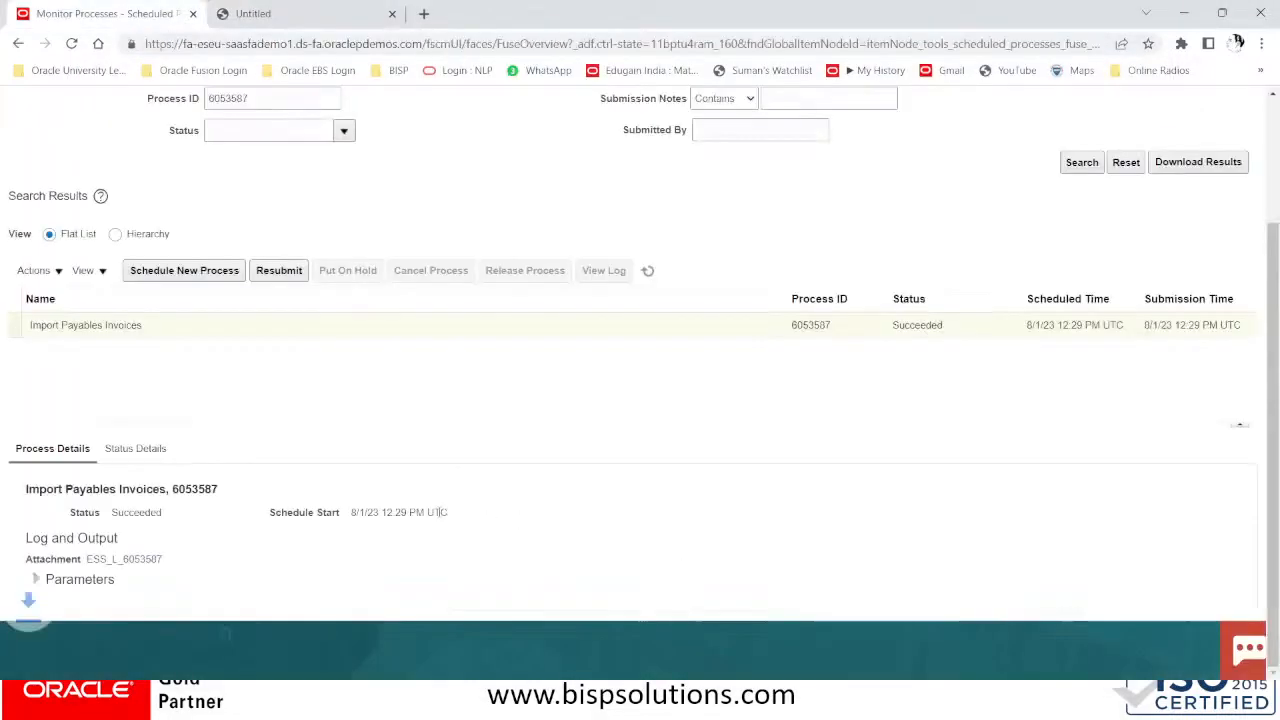
{"action": "left_click", "coordinate": [177, 657]}
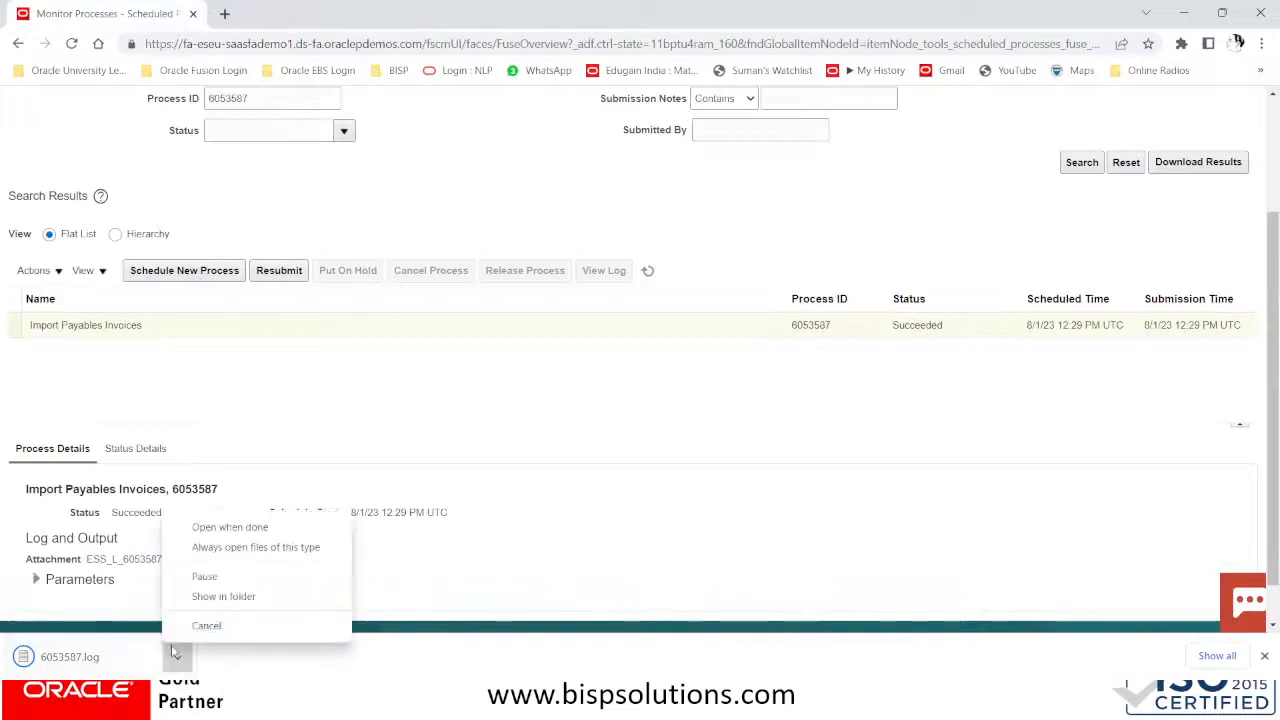
{"action": "left_click", "coordinate": [202, 530]}
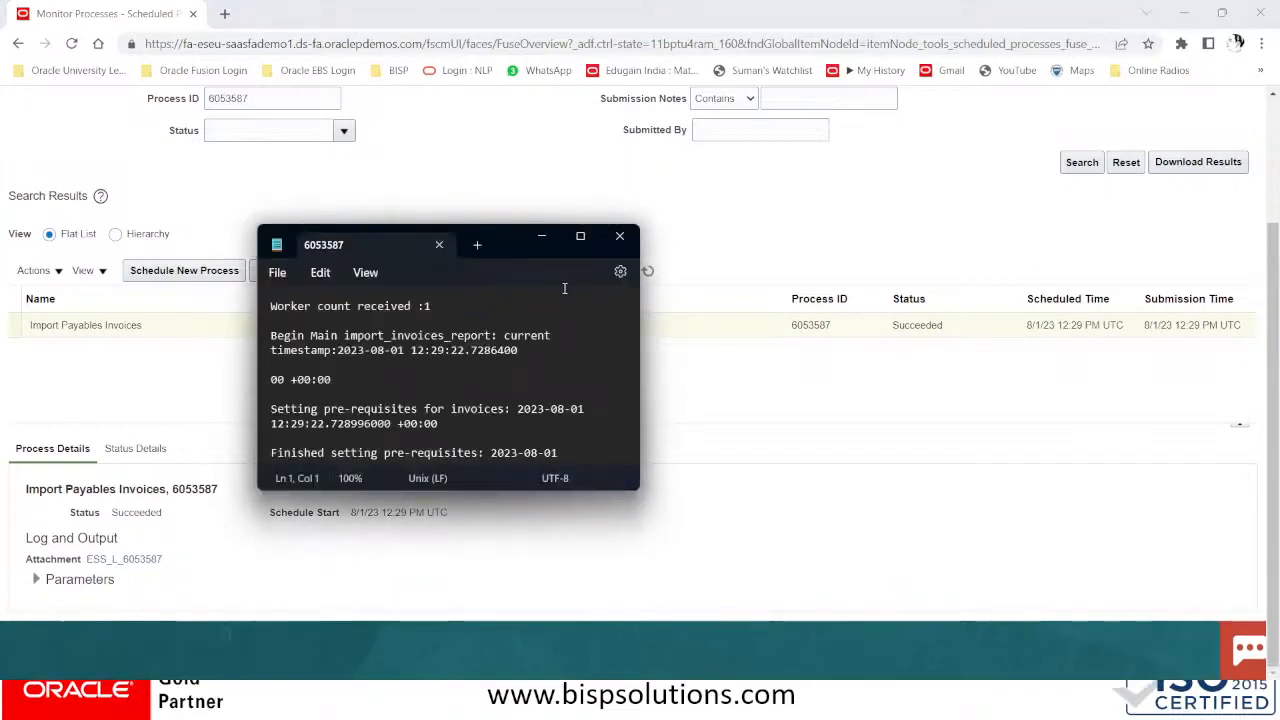
Maximize the log window and read the import log to its end, checking the invoices fetched and created.
{"action": "left_click", "coordinate": [579, 240]}
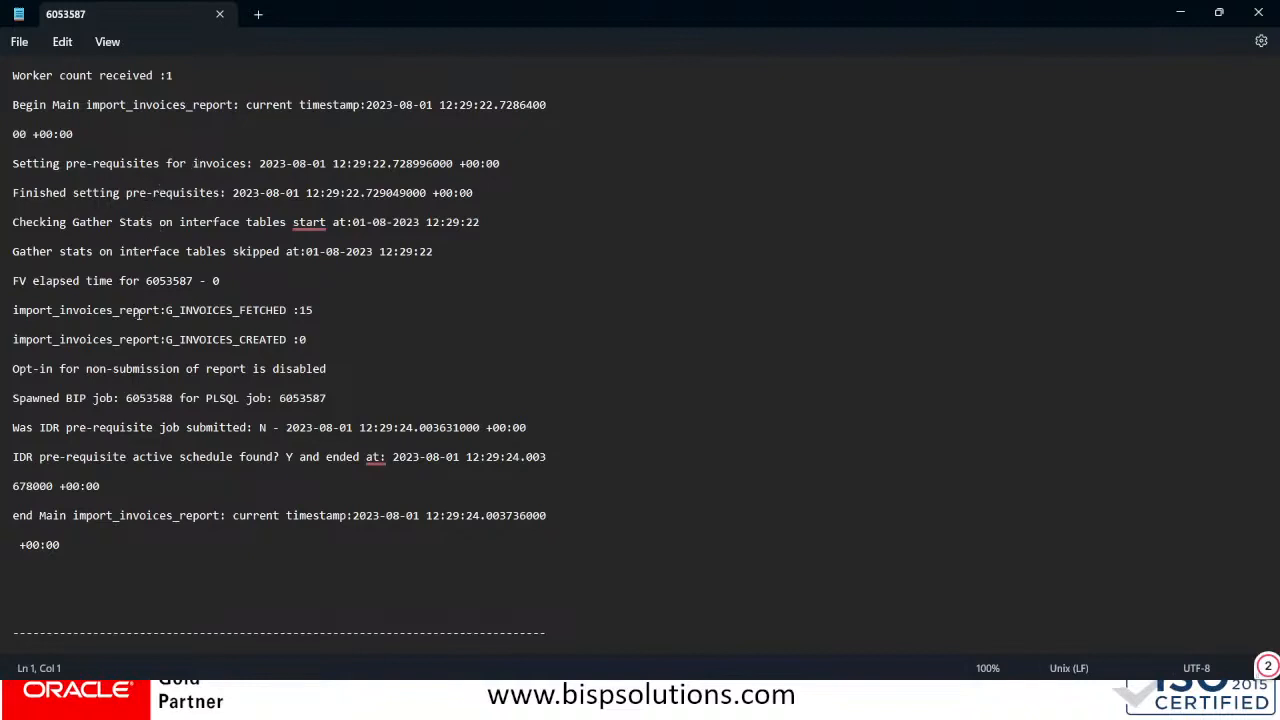
{"action": "scroll", "coordinate": [142, 316], "scroll_direction": "down", "scroll_amount": 1}
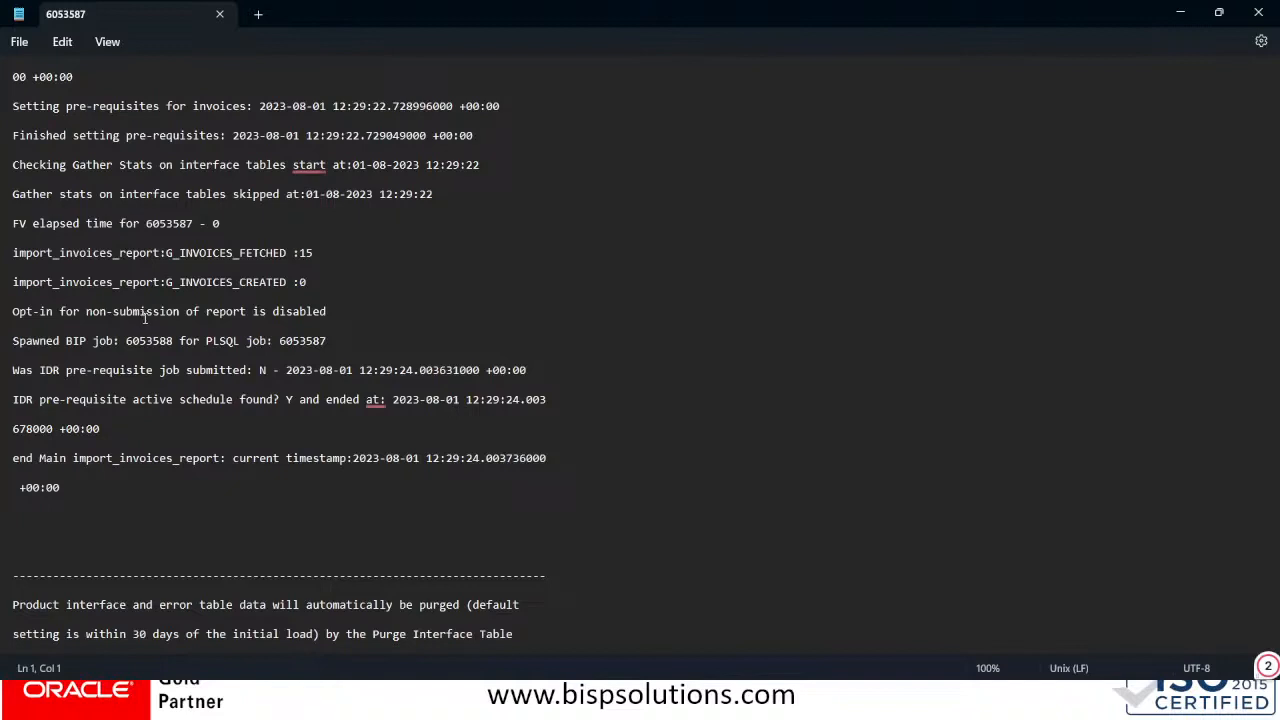
{"action": "scroll", "coordinate": [145, 318], "scroll_direction": "down", "scroll_amount": 2}
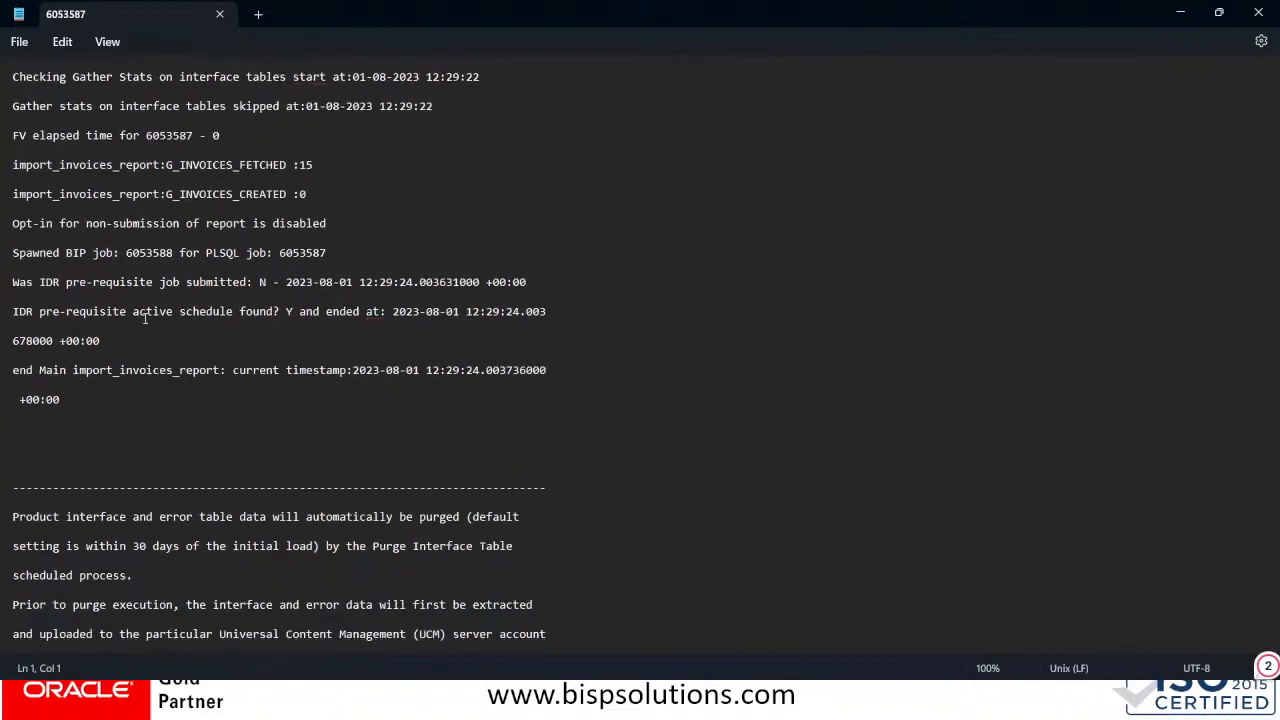
{"action": "scroll", "coordinate": [145, 318], "scroll_direction": "down", "scroll_amount": 1}
{"action": "scroll", "coordinate": [145, 318], "scroll_direction": "down", "scroll_amount": 2}
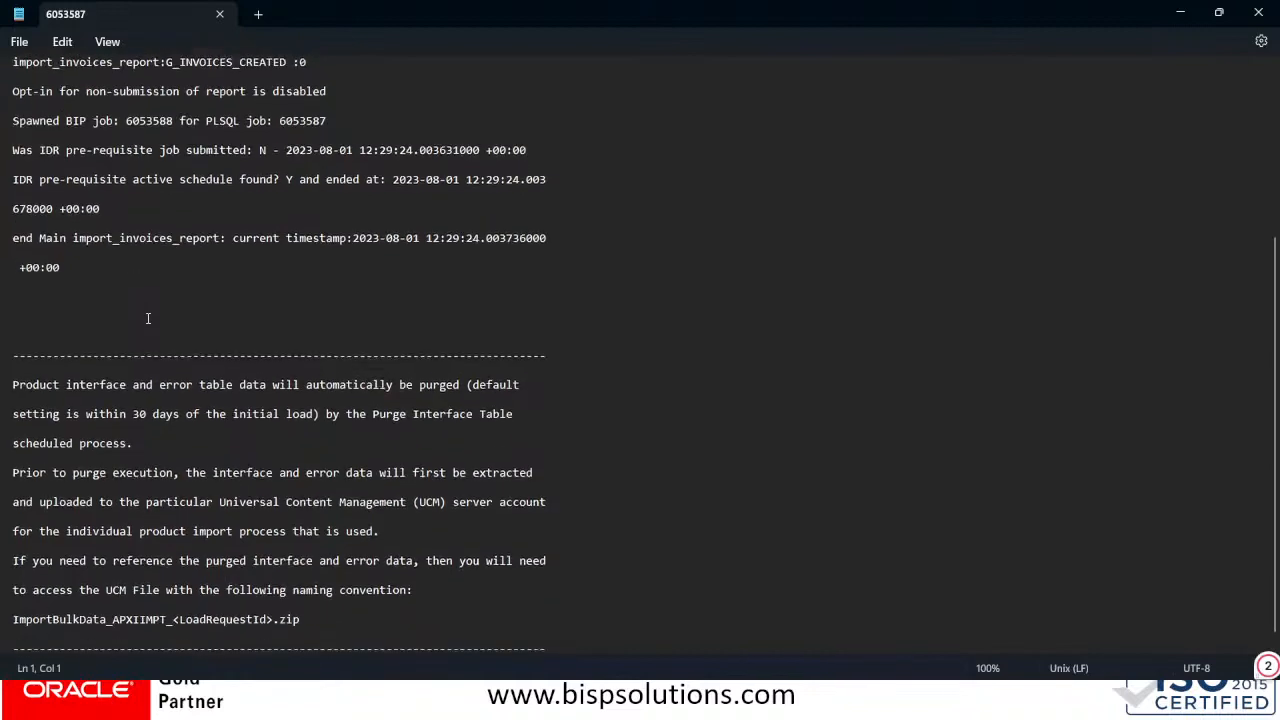
{"action": "scroll", "coordinate": [148, 318], "scroll_direction": "down", "scroll_amount": 1}
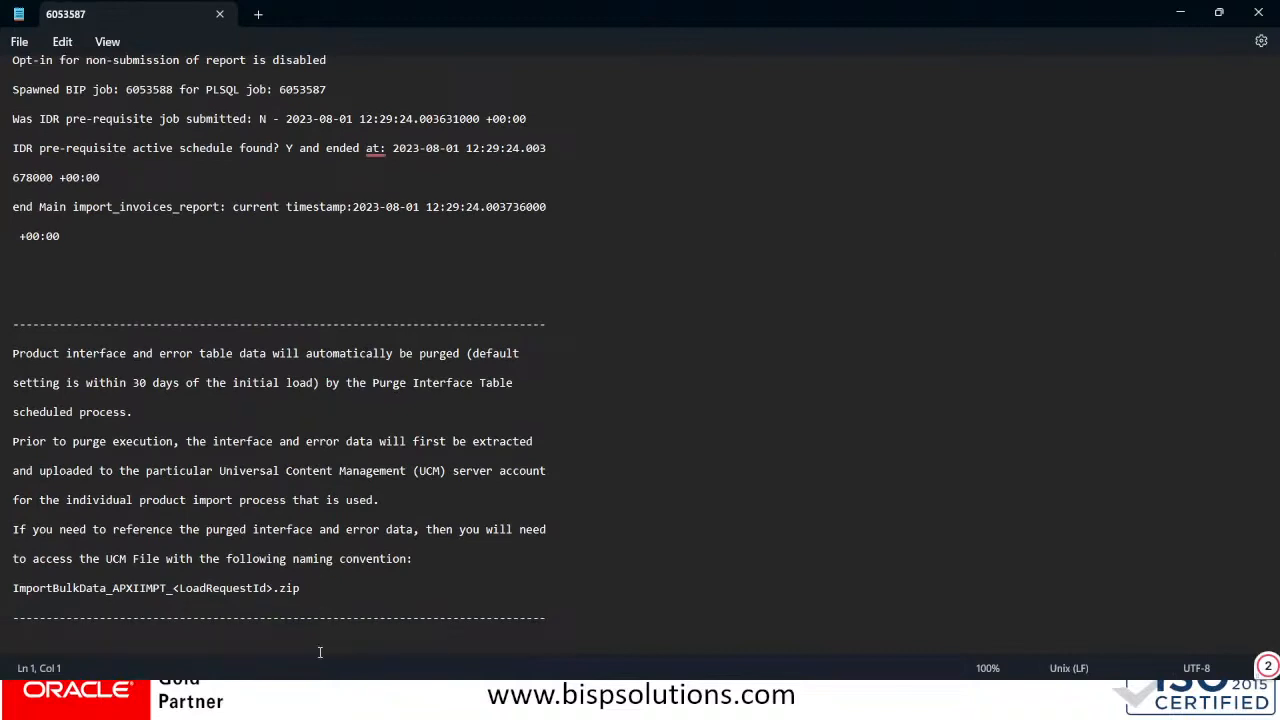
Highlight the UCM file naming convention ImportBulkData_APXIIMPT_<LoadRequestId>.zip at the log's end, and minimize the log window to return to the browser.
{"action": "left_click_drag", "start_coordinate": [314, 591], "coordinate": [114, 597]}
{"action": "left_click_drag", "start_coordinate": [19, 590], "coordinate": [303, 588]}
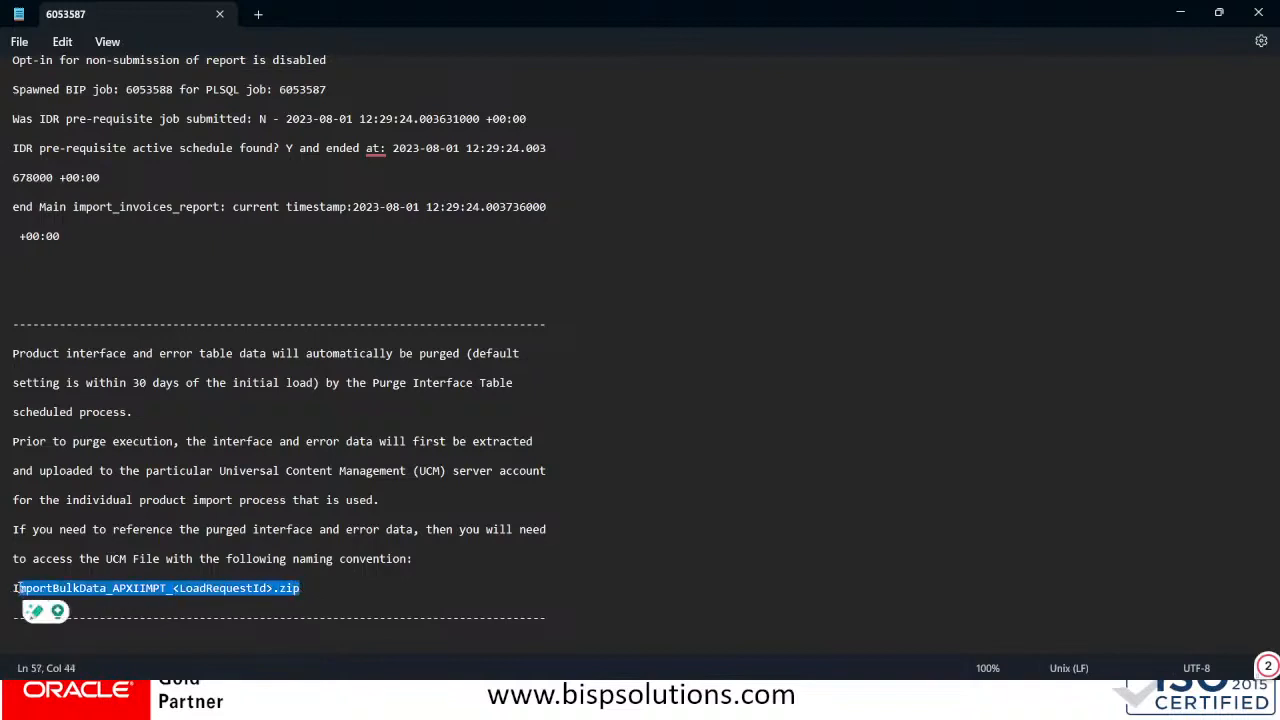
{"action": "left_click_drag", "start_coordinate": [14, 589], "coordinate": [307, 591]}
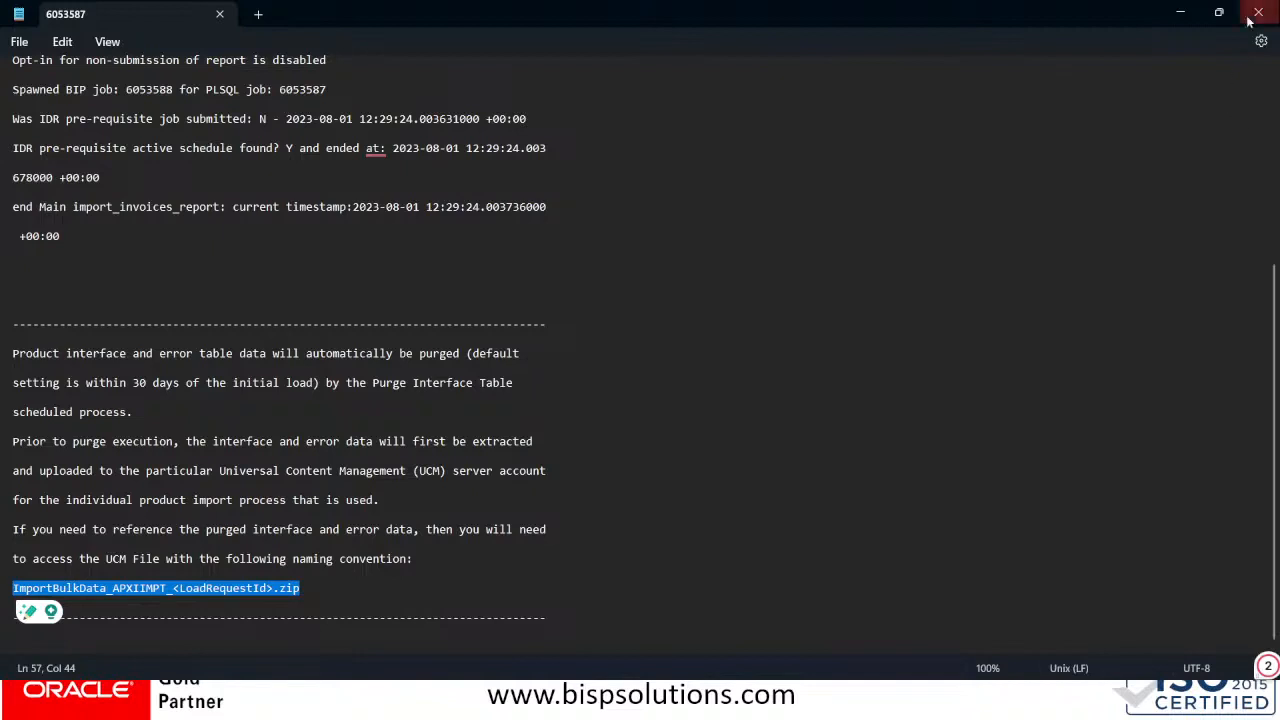
{"action": "left_click", "coordinate": [1180, 12]}
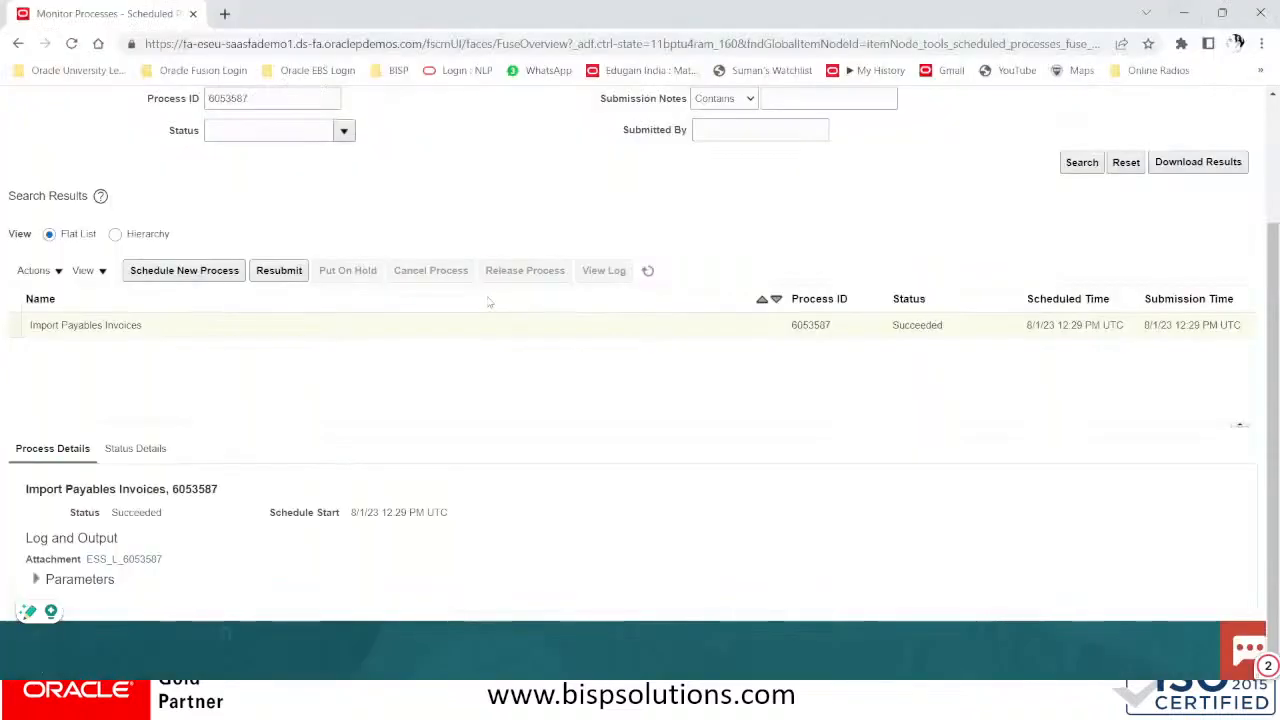
Open the Payables Invoices work area from the application's navigation.
{"action": "scroll", "coordinate": [775, 298], "scroll_direction": "up", "scroll_amount": 3}
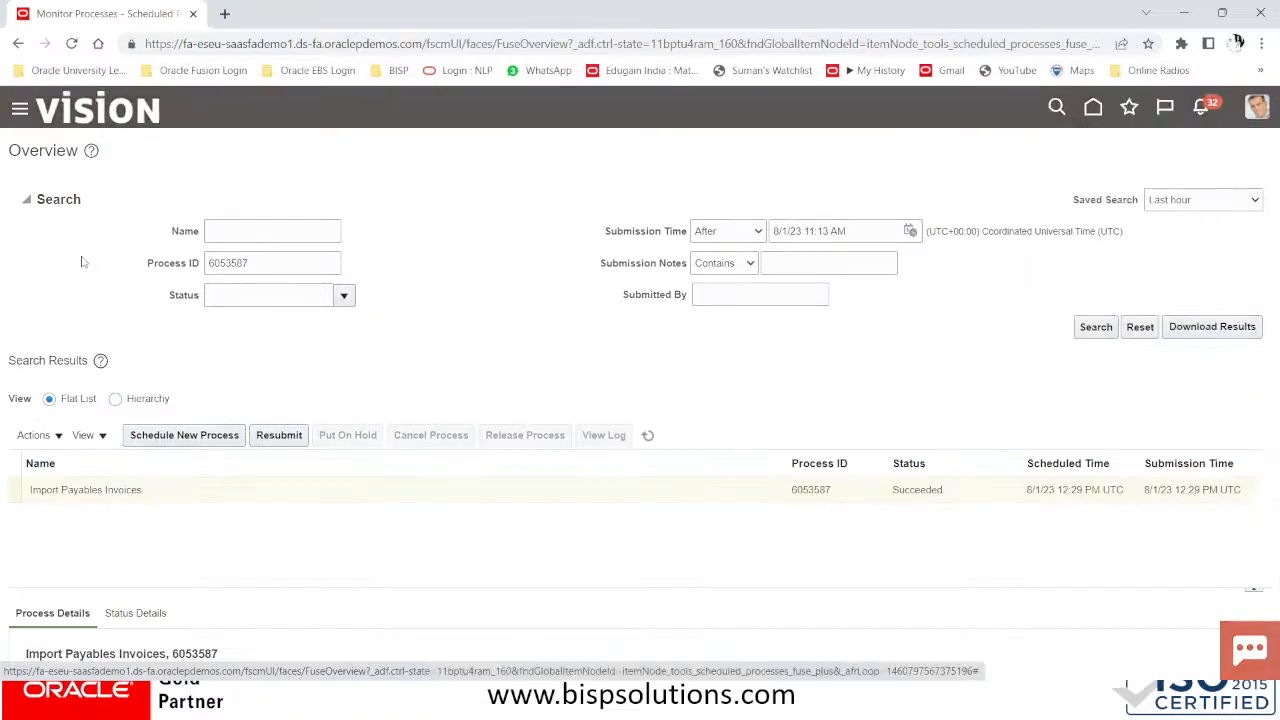
{"action": "left_click", "coordinate": [19, 107]}
{"action": "scroll", "coordinate": [89, 445], "scroll_direction": "down", "scroll_amount": 3}
{"action": "scroll", "coordinate": [89, 445], "scroll_direction": "down", "scroll_amount": 3}
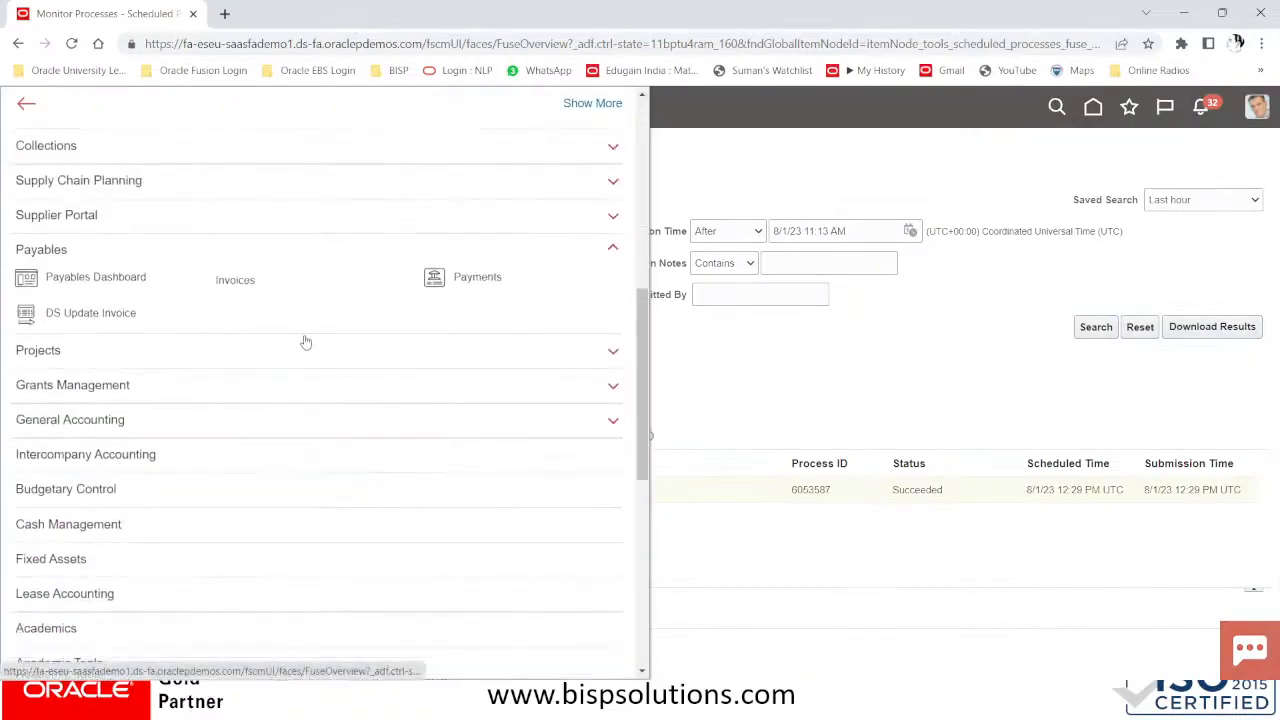
{"action": "left_click", "coordinate": [257, 281]}
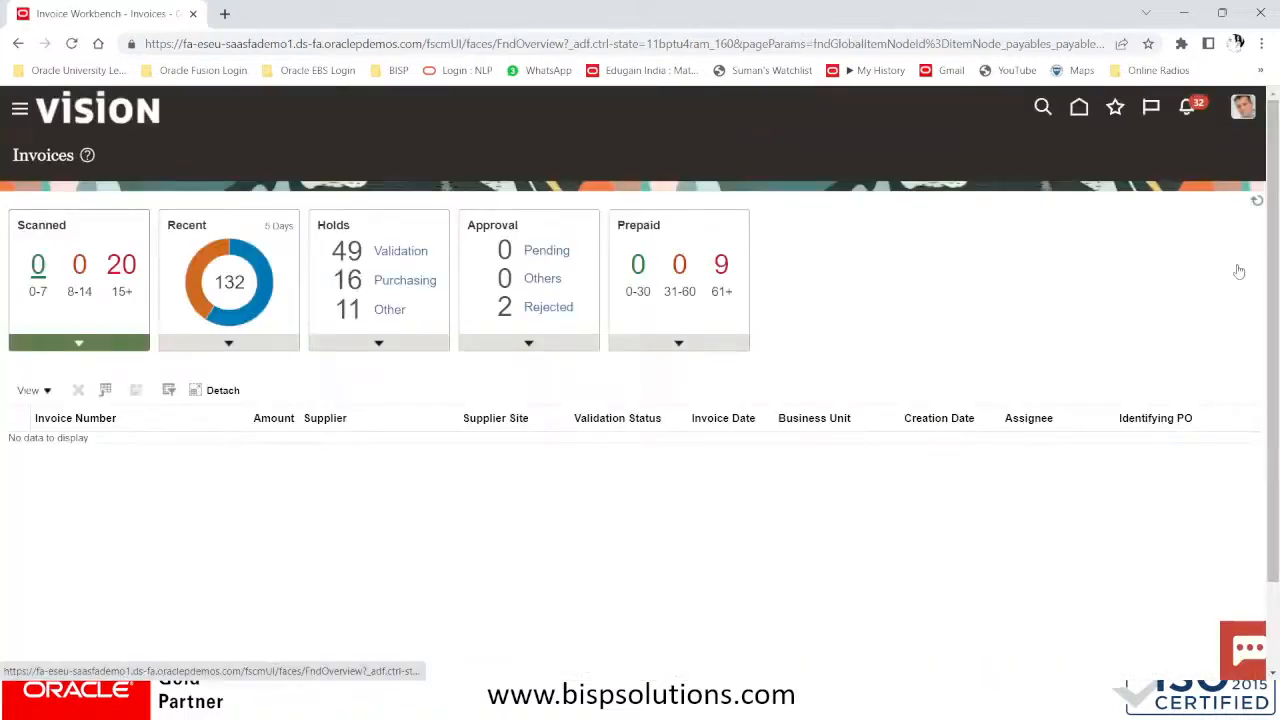
Download the Correct Import Errors spreadsheet from the invoice tasks and save it to the Desktop as CorrectImportErrors.
{"action": "left_click", "coordinate": [1244, 272]}
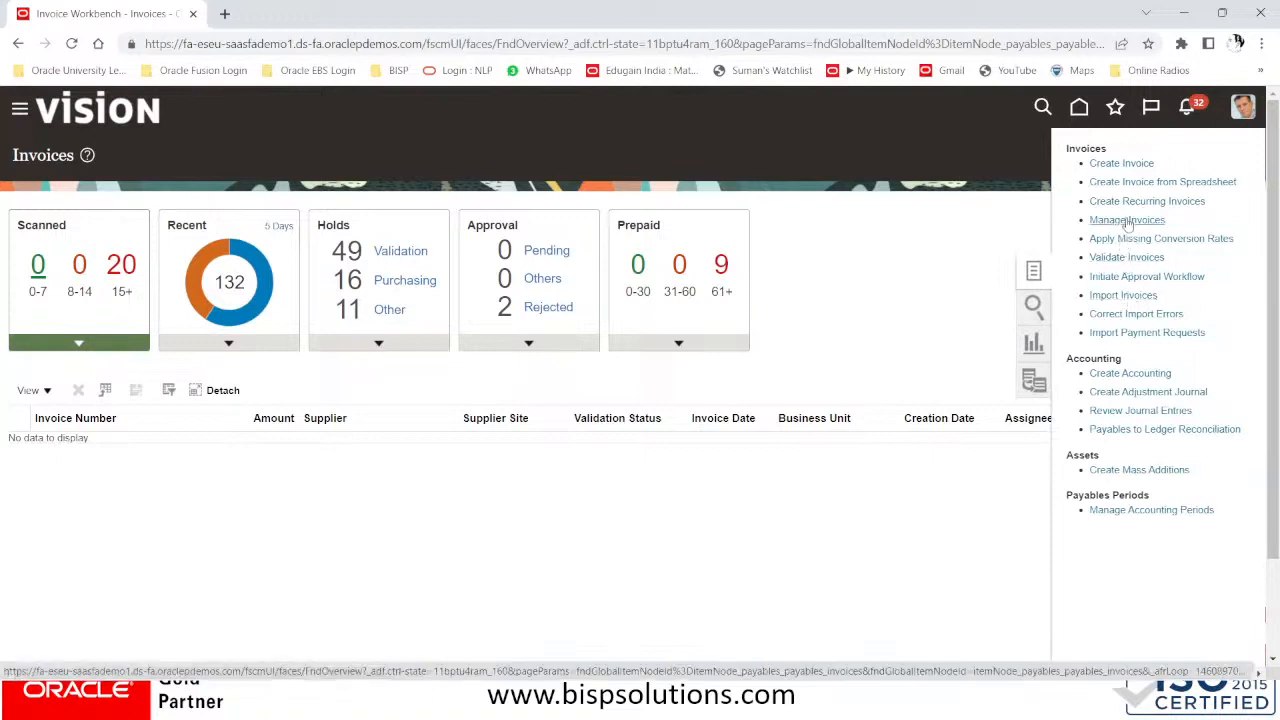
{"action": "left_click", "coordinate": [1133, 316]}
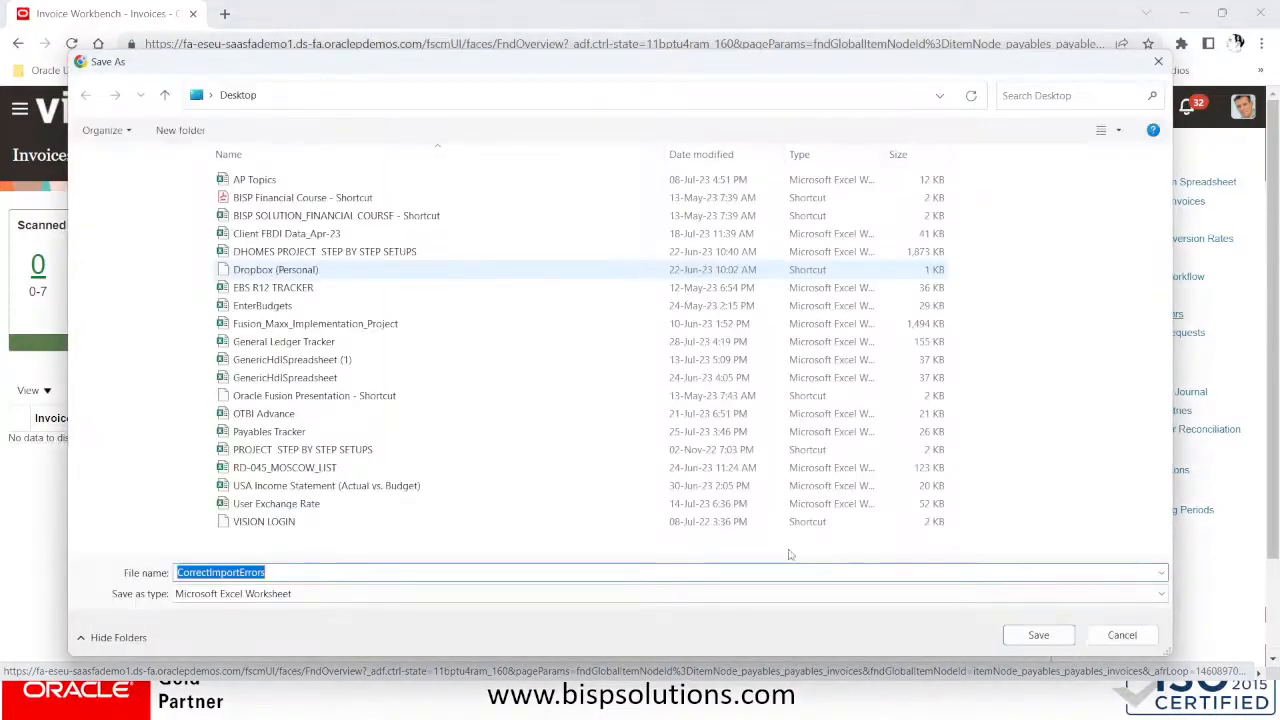
{"action": "left_click", "coordinate": [1038, 635]}
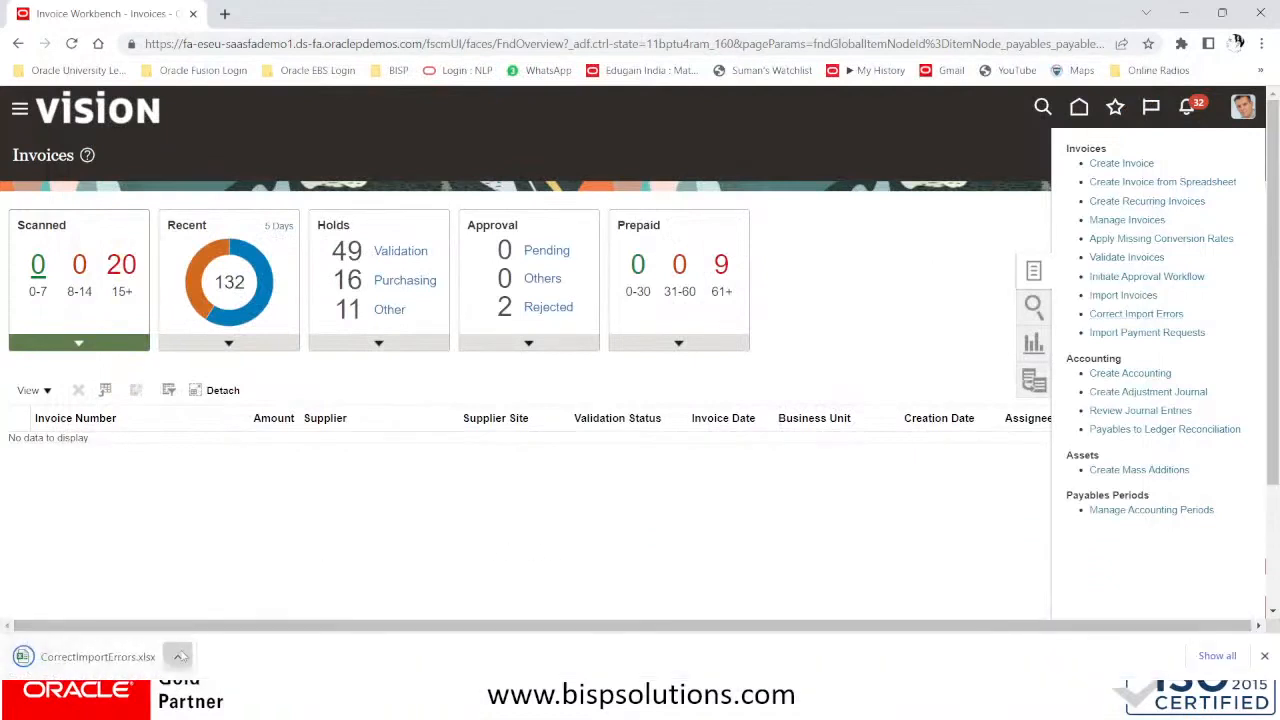
Open the downloaded CorrectImportErrors workbook in Excel and accept its connection to the application URL.
{"action": "left_click", "coordinate": [177, 657]}
{"action": "left_click", "coordinate": [215, 529]}
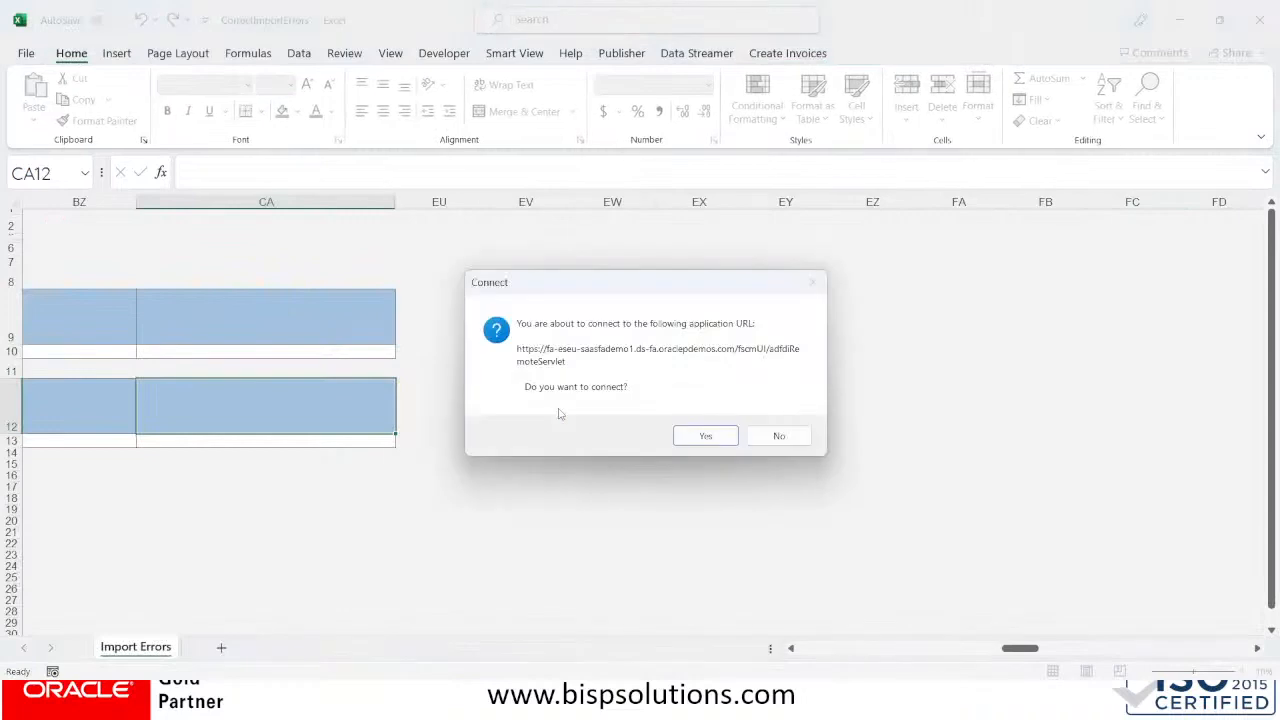
{"action": "left_click", "coordinate": [700, 434]}
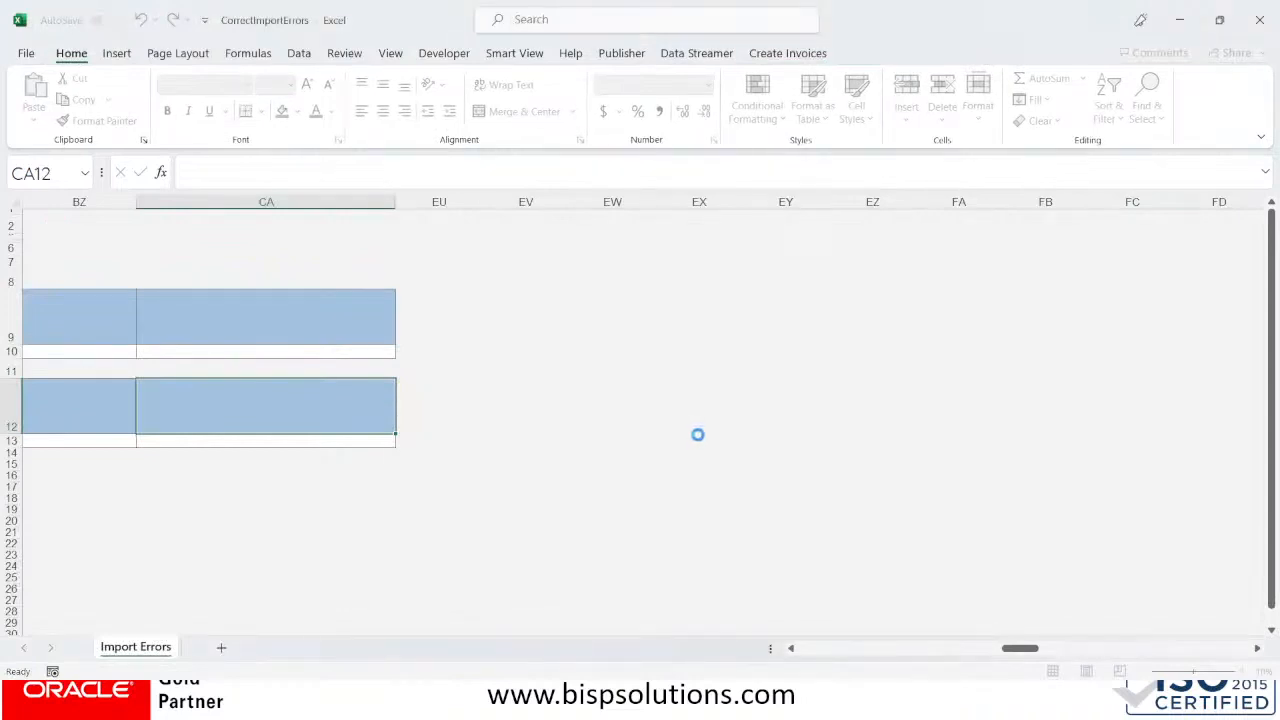
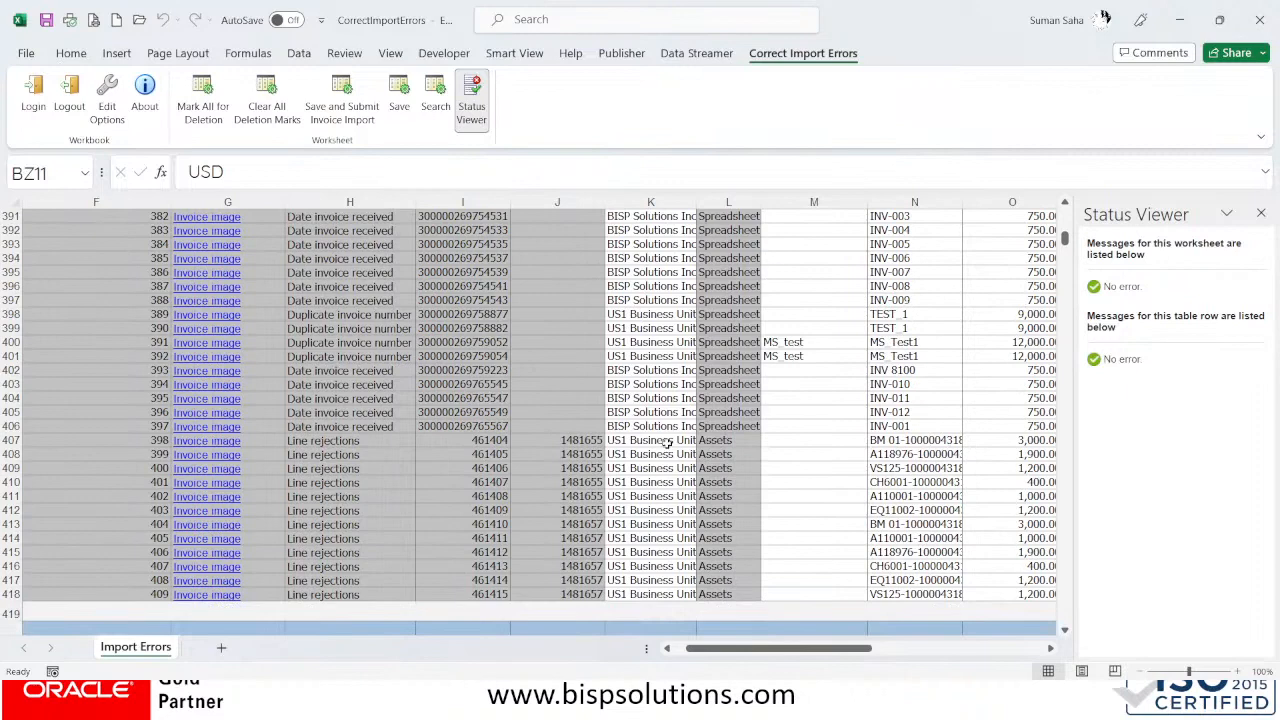
Examine the import error of invoice INV 8100 and check its row's business unit, amount, date, supplier, currency and type values.
{"action": "left_click_drag", "start_coordinate": [655, 372], "coordinate": [666, 592]}
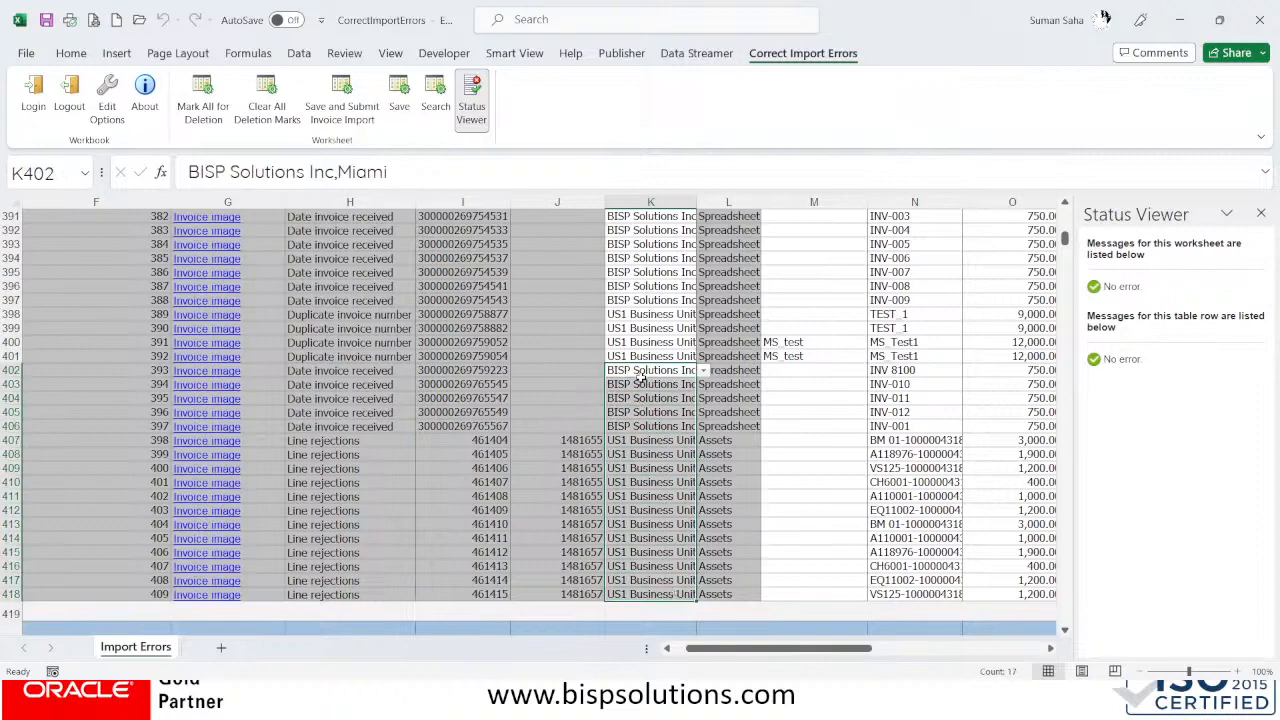
{"action": "left_click", "coordinate": [318, 372]}
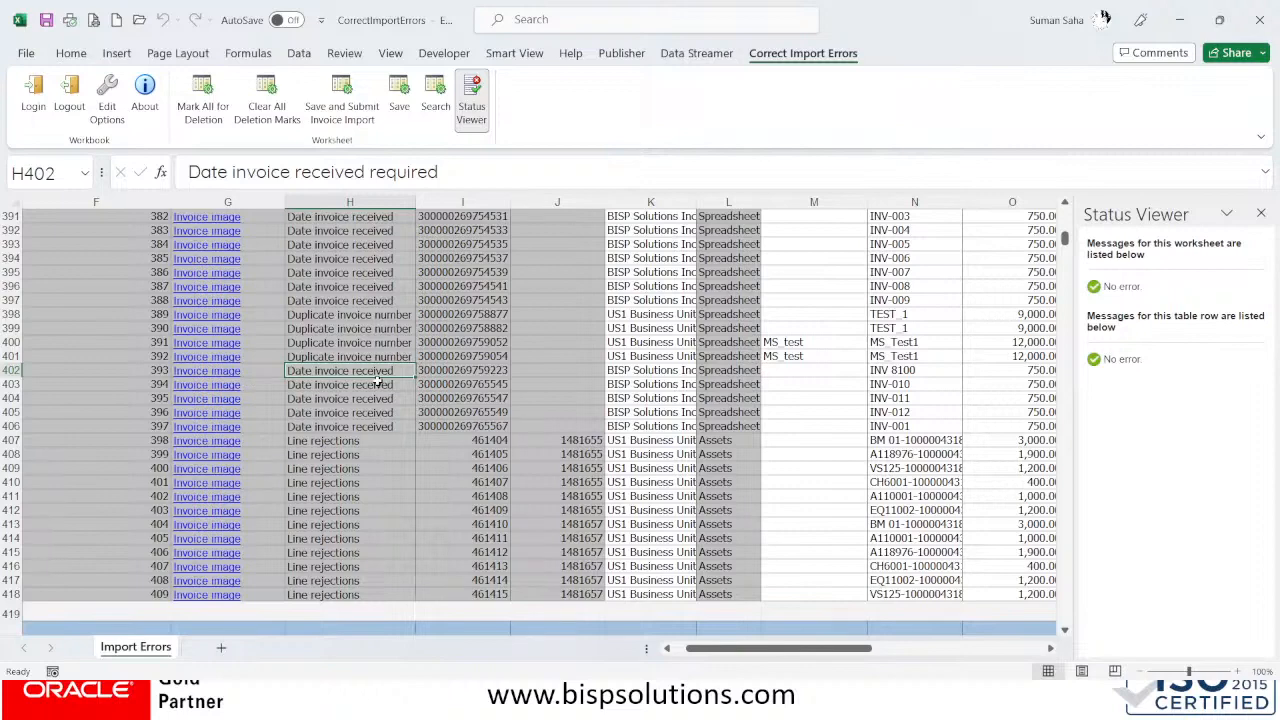
{"action": "key", "text": "Right"}
{"action": "key", "text": "Right"}
{"action": "key", "text": "Right"}
{"action": "key", "text": "Right"}
{"action": "key", "text": "Right"}
{"action": "key", "text": "Right"}
{"action": "key", "text": "Right"}
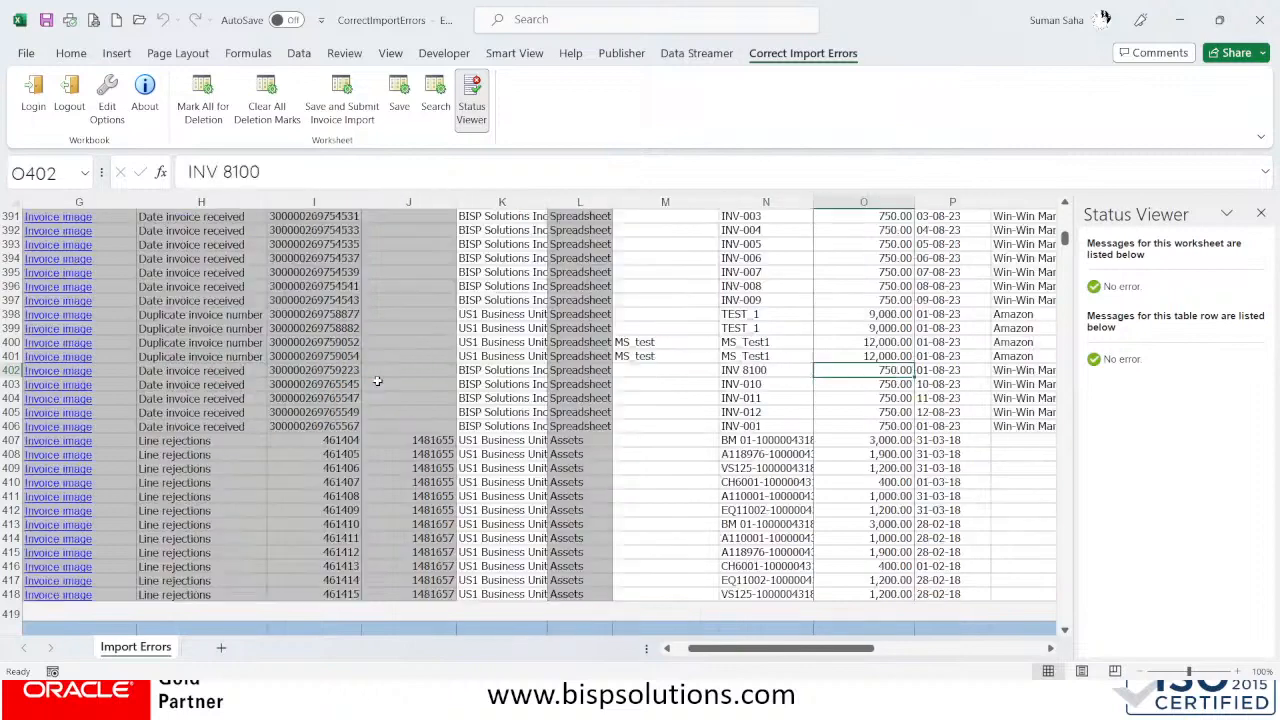
{"action": "key", "text": "Right"}
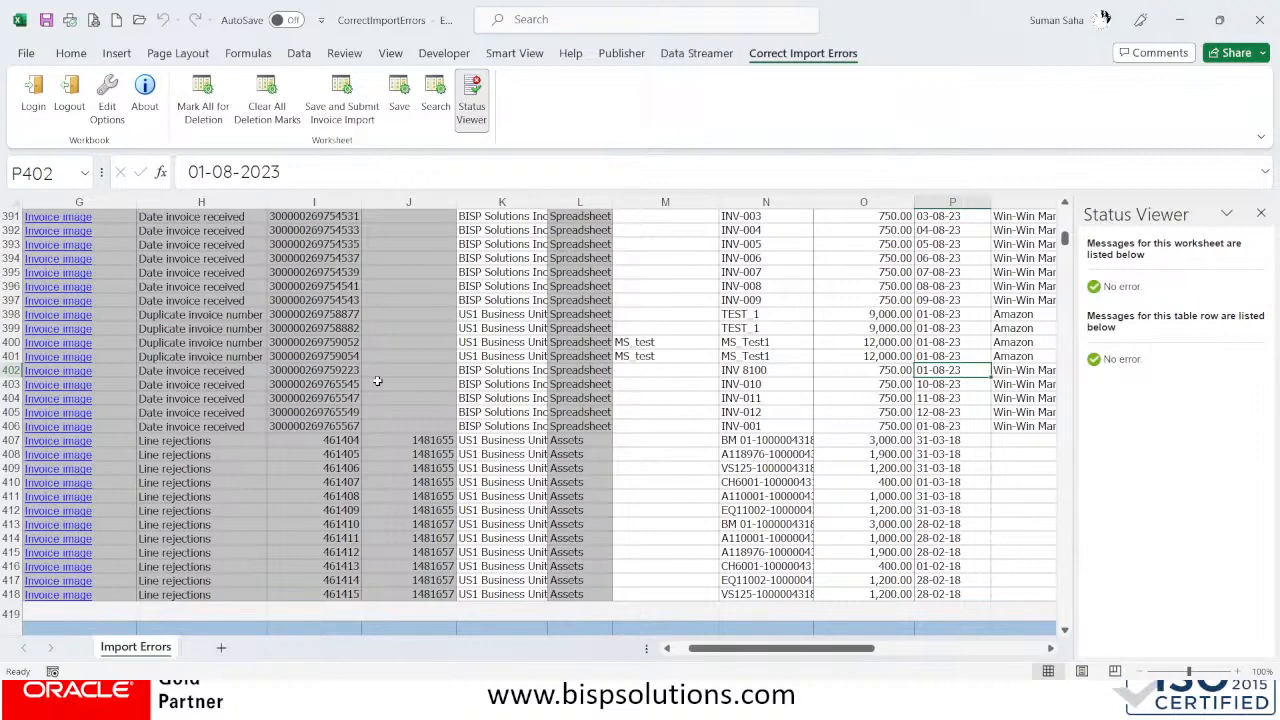
{"action": "key", "text": "Right"}
{"action": "key", "text": "Right"}
{"action": "key", "text": "Right"}
{"action": "key", "text": "Right"}
{"action": "key", "text": "Right"}
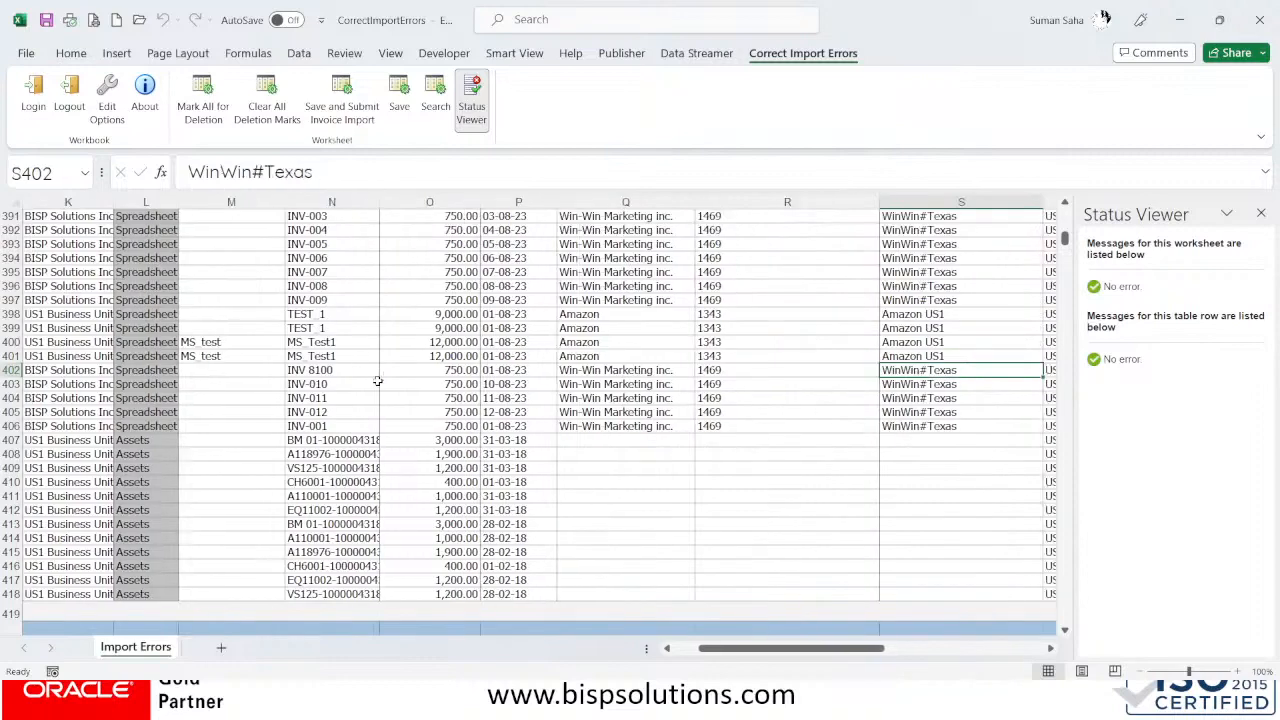
{"action": "key", "text": "Right"}
{"action": "key", "text": "Right"}
{"action": "key", "text": "Right"}
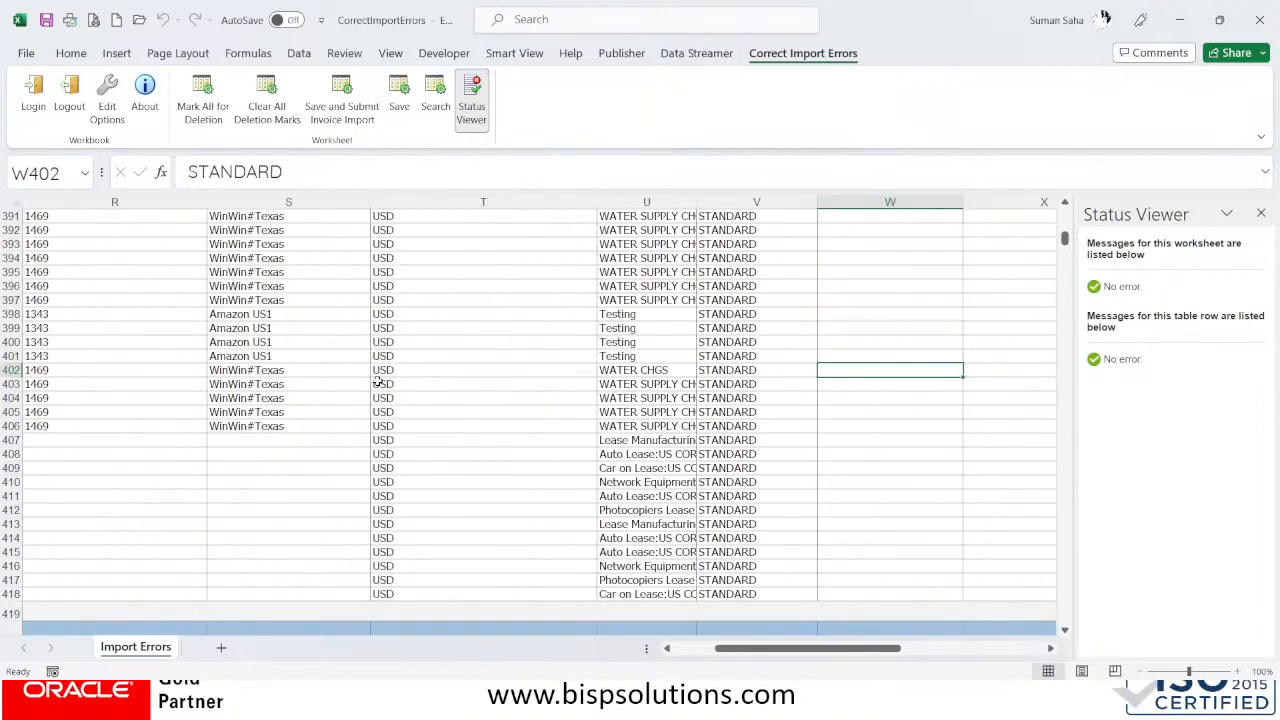
{"action": "key", "text": "Left"}
{"action": "key", "text": "Left"}
{"action": "key", "text": "Left"}
{"action": "key", "text": "Left"}
{"action": "key", "text": "Left"}
{"action": "key", "text": "Left"}
{"action": "key", "text": "Left"}
{"action": "key", "text": "Left"}
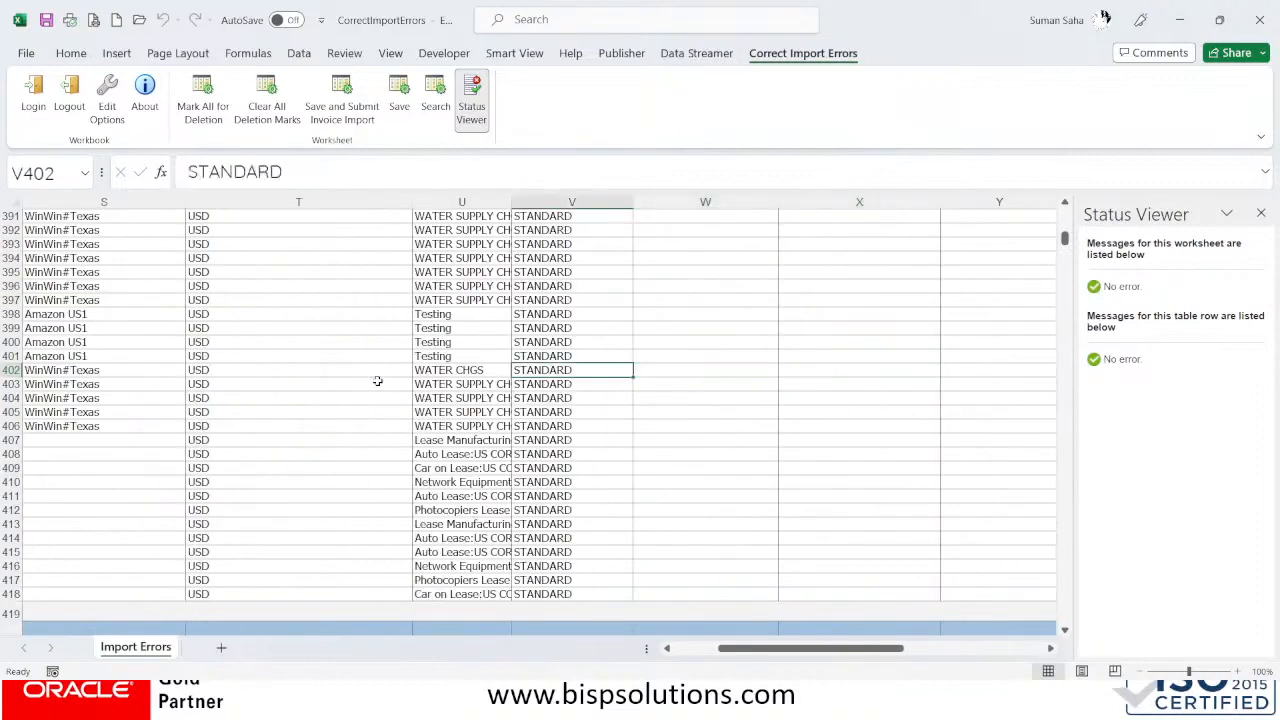
{"action": "key", "text": "Left"}
{"action": "key", "text": "Left"}
{"action": "key", "text": "Left"}
{"action": "key", "text": "Left"}
{"action": "key", "text": "Left"}
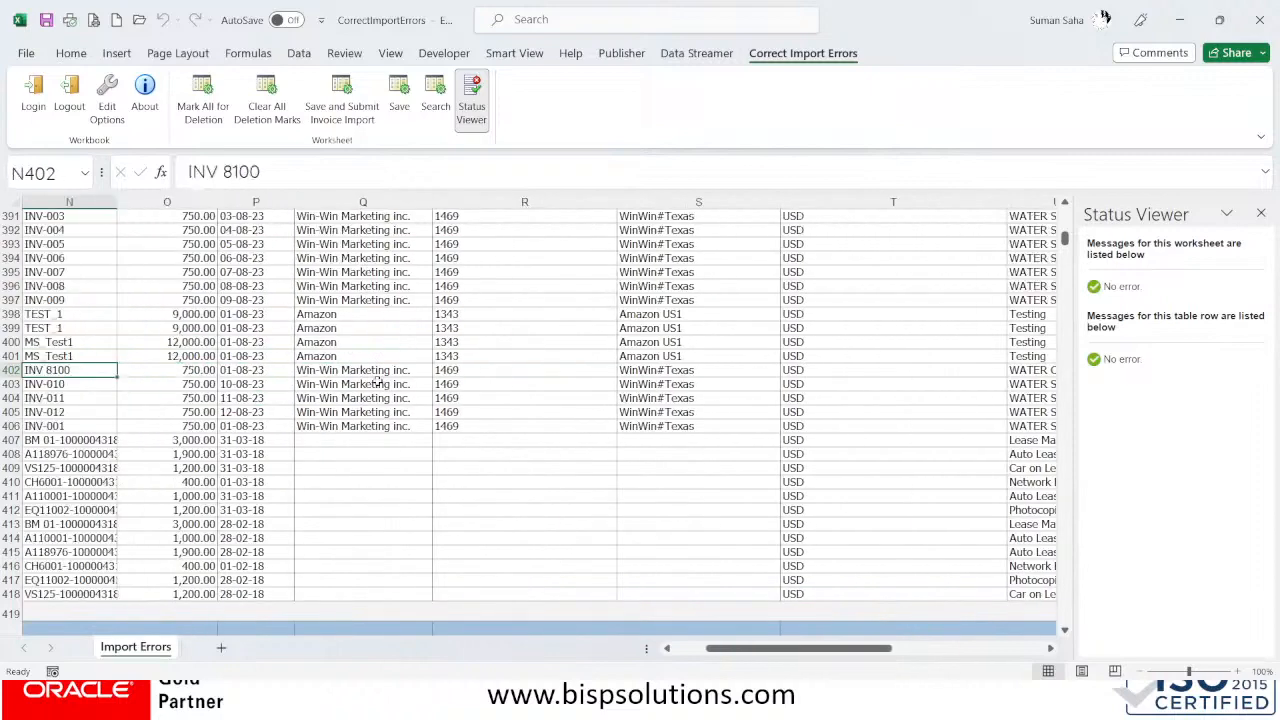
{"action": "key", "text": "Left"}
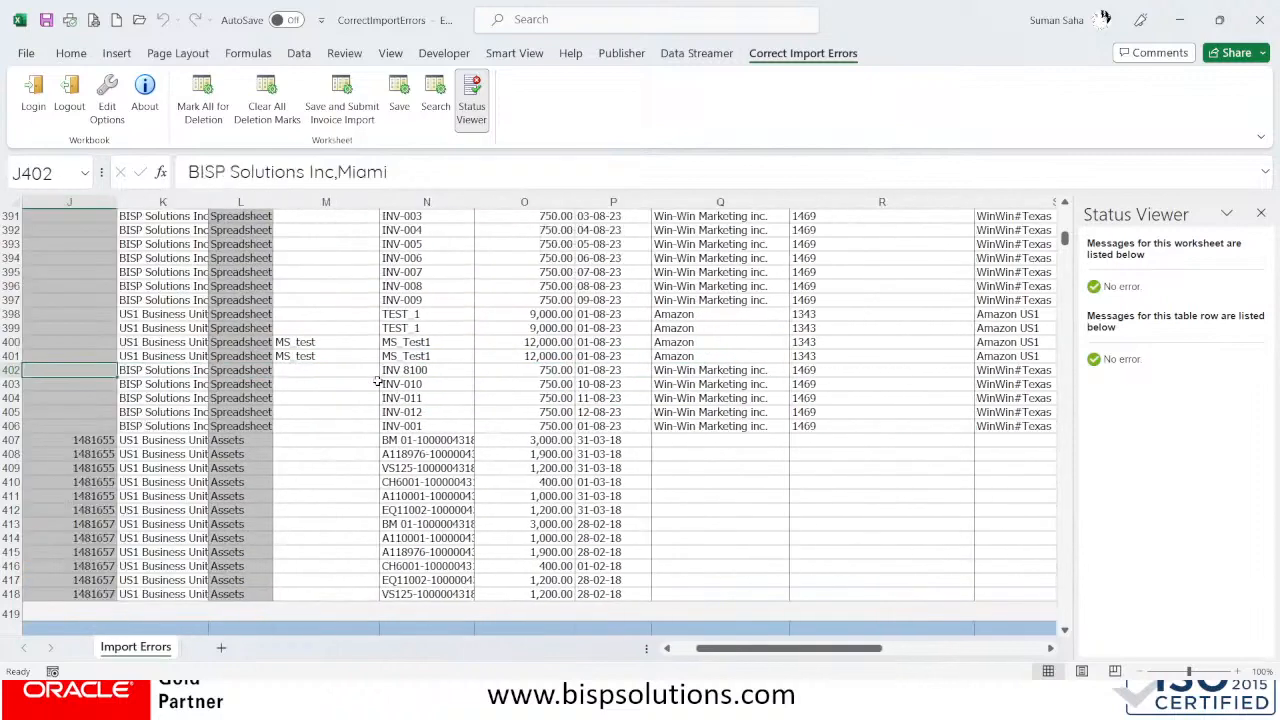
Go down through the remaining rejected invoice rows to the header row of the invoice lines table.
{"action": "key", "text": "Down"}
{"action": "key", "text": "Down"}
{"action": "key", "text": "Down"}
{"action": "key", "text": "Down"}
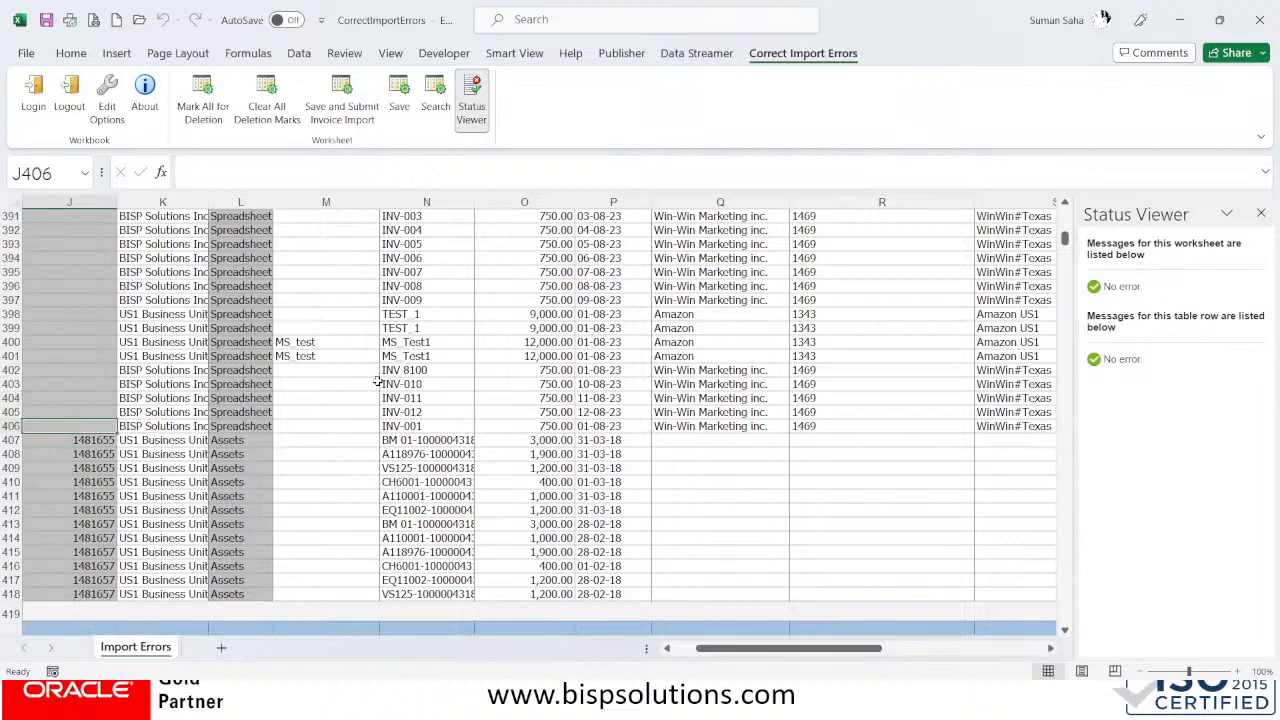
{"action": "key", "text": "Down"}
{"action": "key", "text": "Down"}
{"action": "key", "text": "Down"}
{"action": "key", "text": "Down"}
{"action": "key", "text": "Down"}
{"action": "key", "text": "Down"}
{"action": "key", "text": "Down"}
{"action": "key", "text": "Down"}
{"action": "key", "text": "Down"}
{"action": "key", "text": "Down"}
{"action": "key", "text": "Down"}
{"action": "key", "text": "Down"}
{"action": "key", "text": "Down"}
{"action": "key", "text": "Down"}
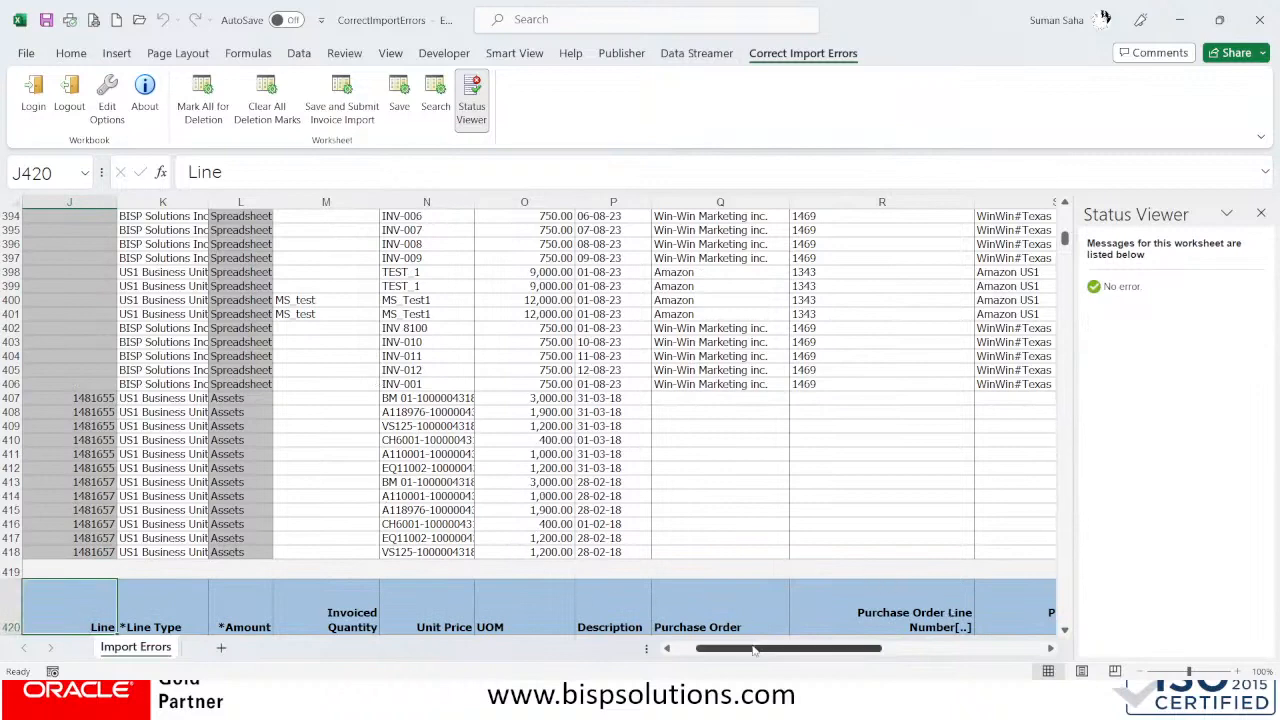
Select the Import Errors cell of invoice INV 8100 to read its full error text again.
{"action": "left_click_drag", "start_coordinate": [757, 648], "coordinate": [741, 673]}
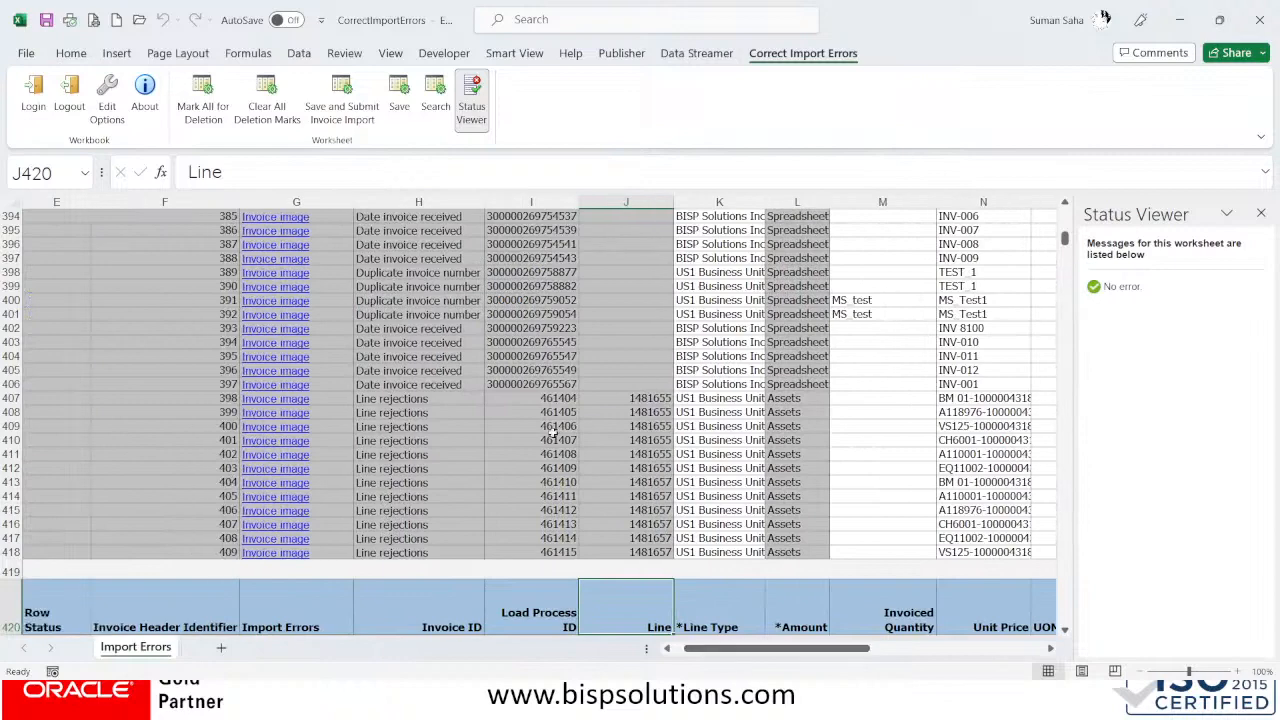
{"action": "left_click", "coordinate": [524, 330]}
{"action": "left_click", "coordinate": [456, 330]}
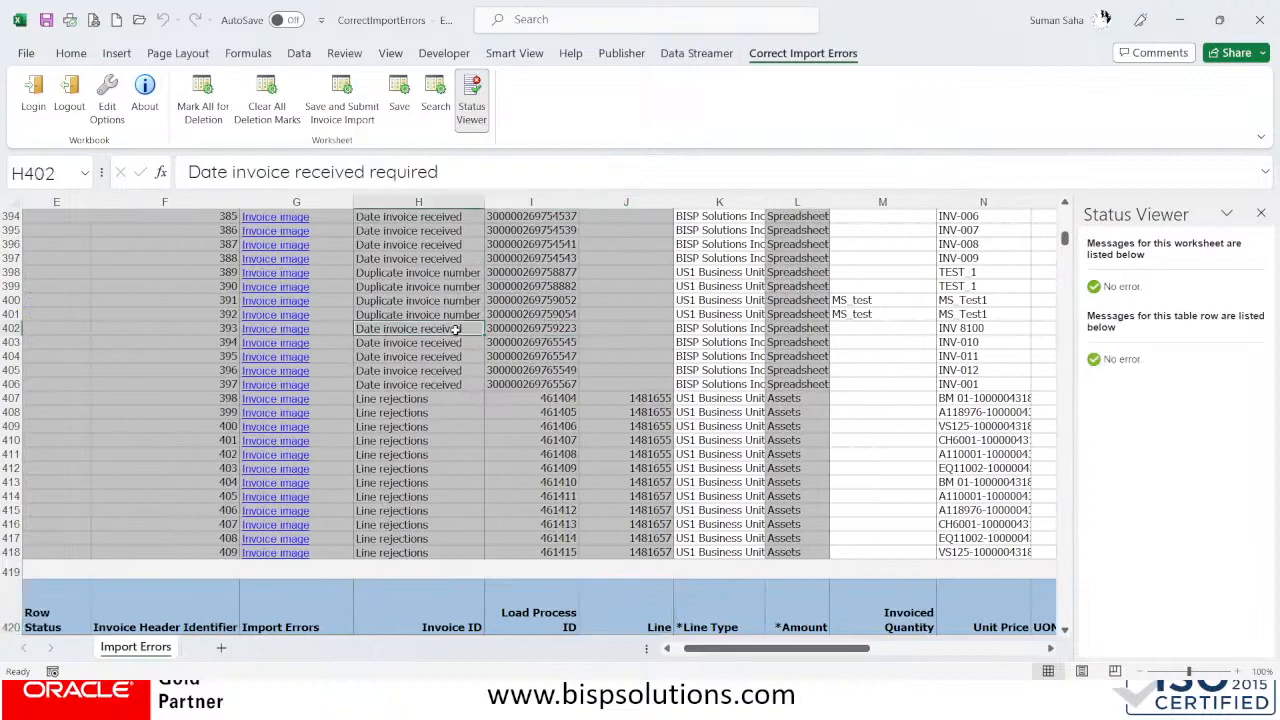
Return to the start of the invoice headers table and select its column header row, row 9.
{"action": "scroll", "coordinate": [470, 380], "scroll_direction": "up", "scroll_amount": 20}
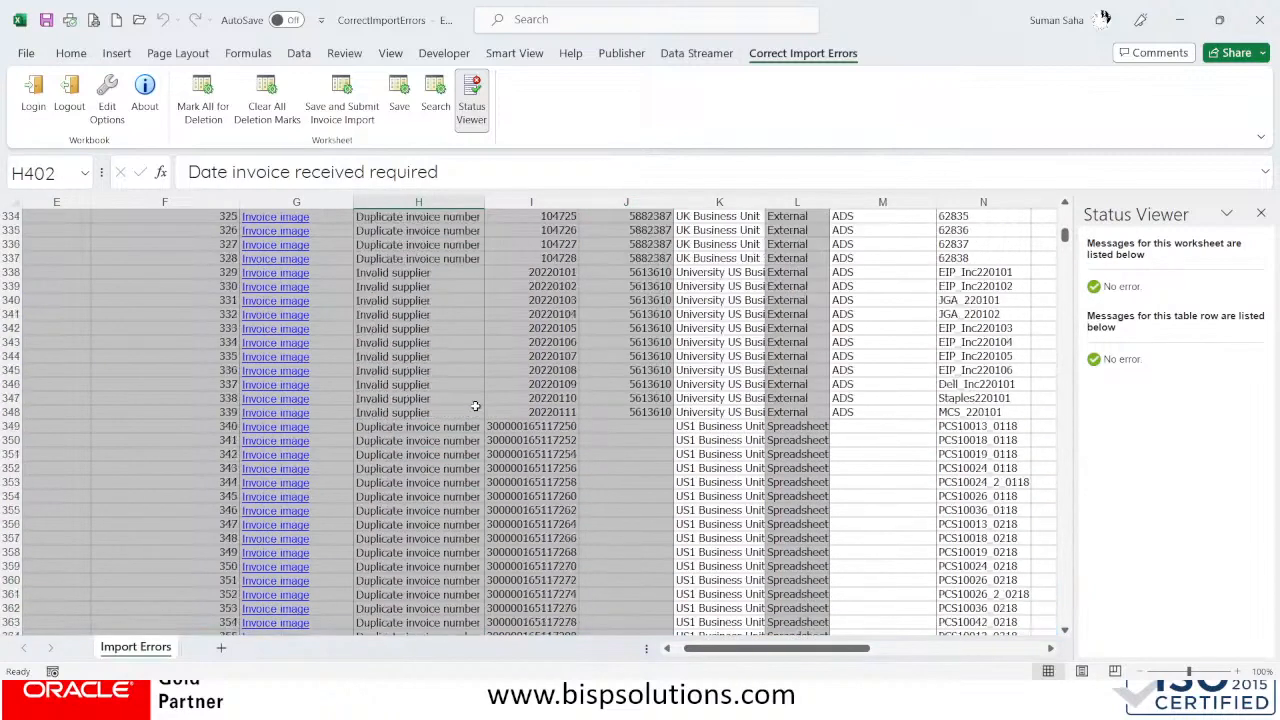
{"action": "scroll", "coordinate": [478, 407], "scroll_direction": "up", "scroll_amount": 20}
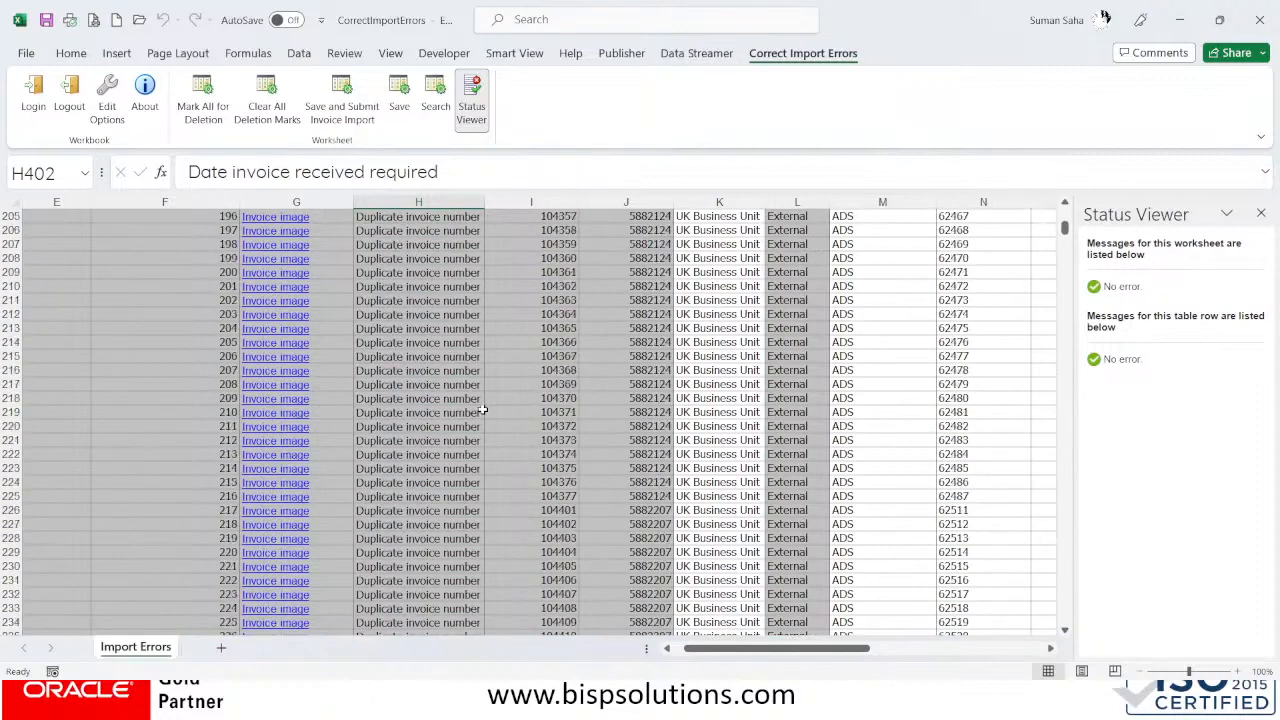
{"action": "scroll", "coordinate": [484, 409], "scroll_direction": "up", "scroll_amount": 20}
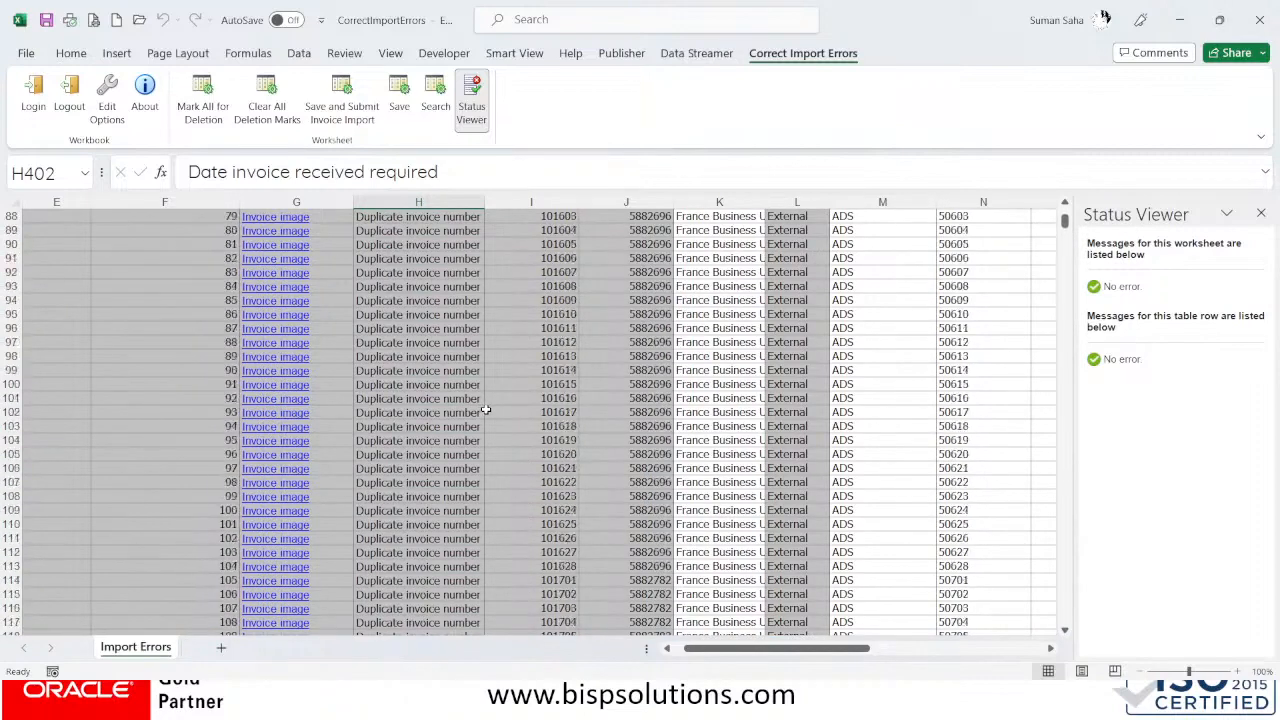
{"action": "scroll", "coordinate": [484, 409], "scroll_direction": "up", "scroll_amount": 20}
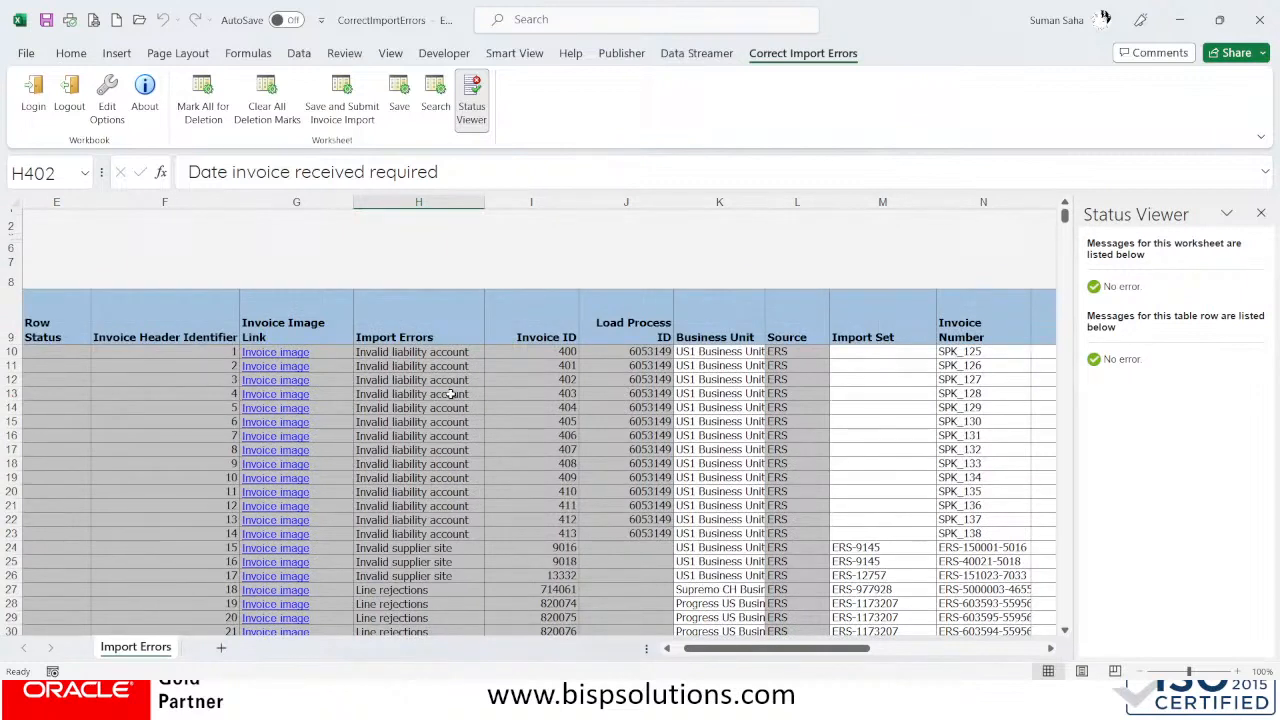
{"action": "left_click", "coordinate": [14, 314]}
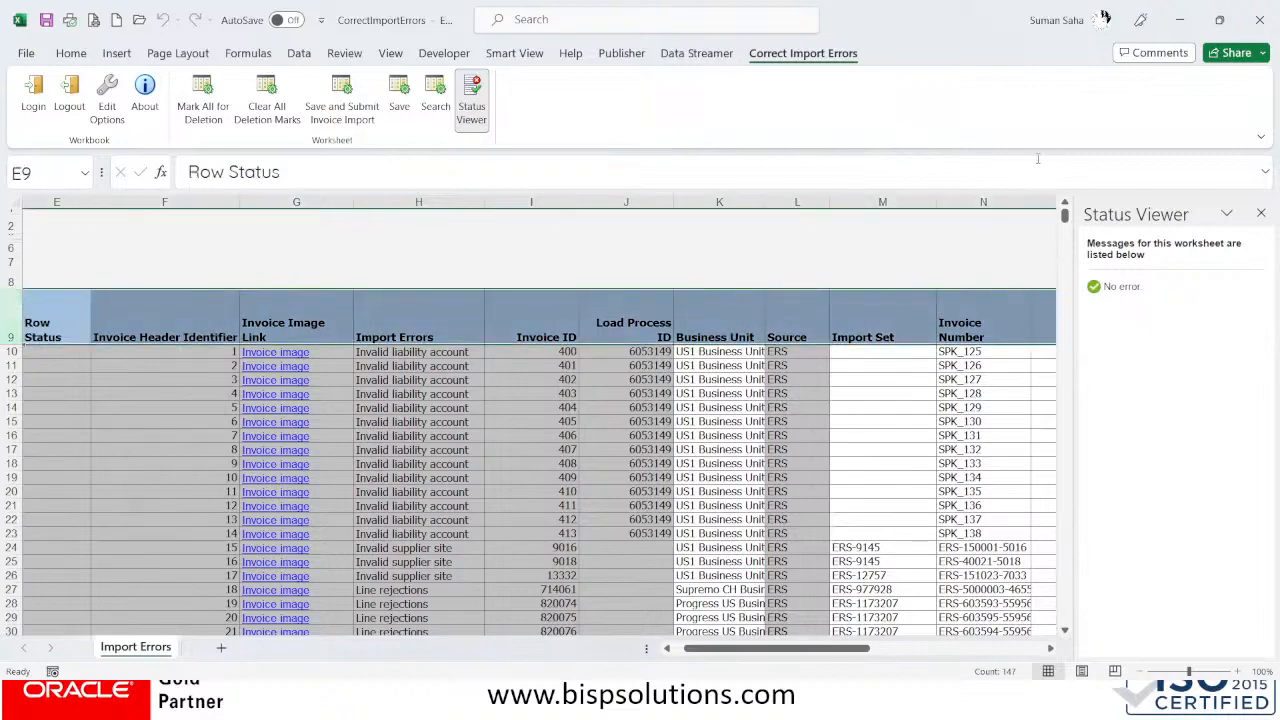
Widen the Business Unit column to fit its full names and locate the BISP Solutions Inc,Miami rows.
{"action": "scroll", "coordinate": [784, 420], "scroll_direction": "down", "scroll_amount": 3}
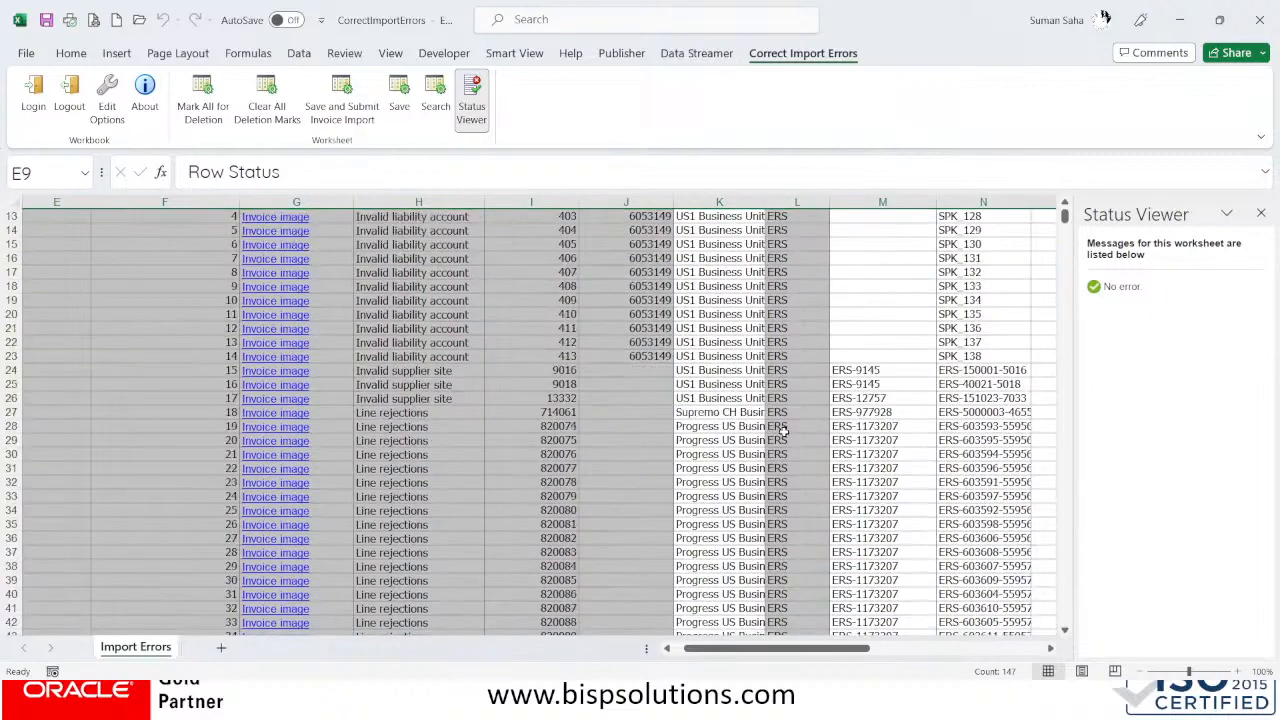
{"action": "left_click_drag", "start_coordinate": [767, 202], "coordinate": [830, 202]}
{"action": "scroll", "coordinate": [662, 430], "scroll_direction": "down", "scroll_amount": 15}
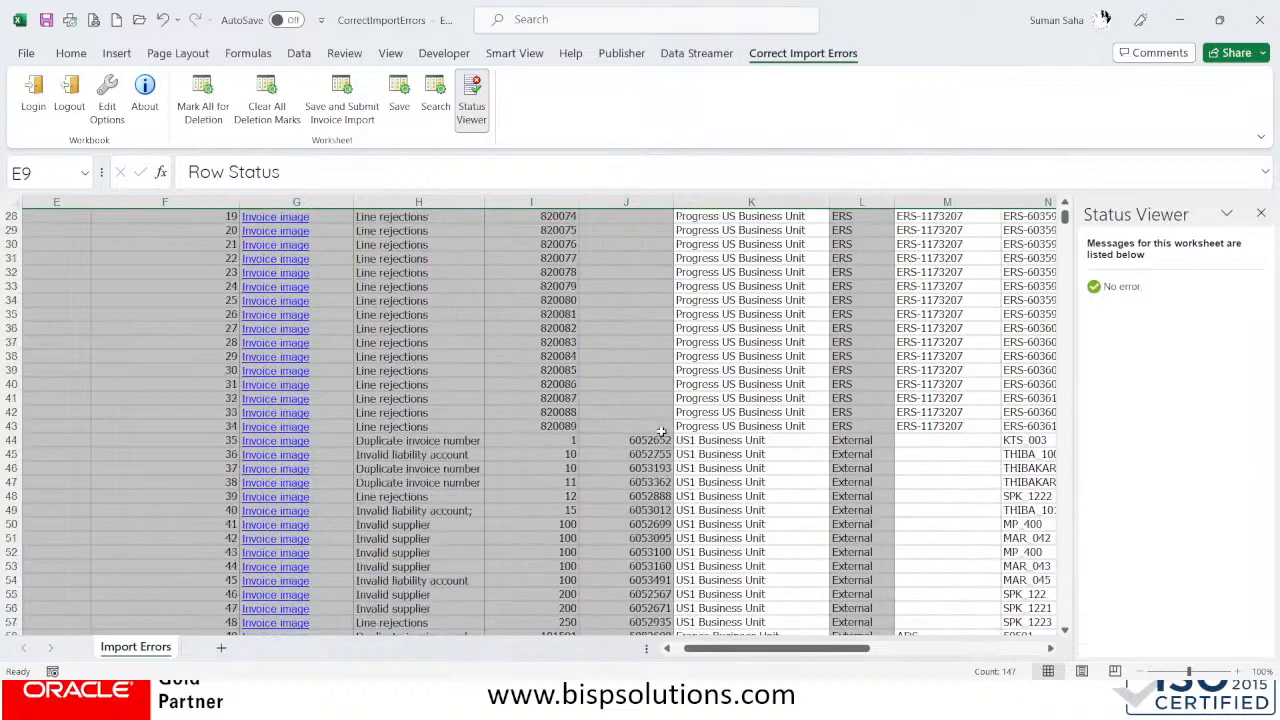
{"action": "scroll", "coordinate": [662, 430], "scroll_direction": "down", "scroll_amount": 20}
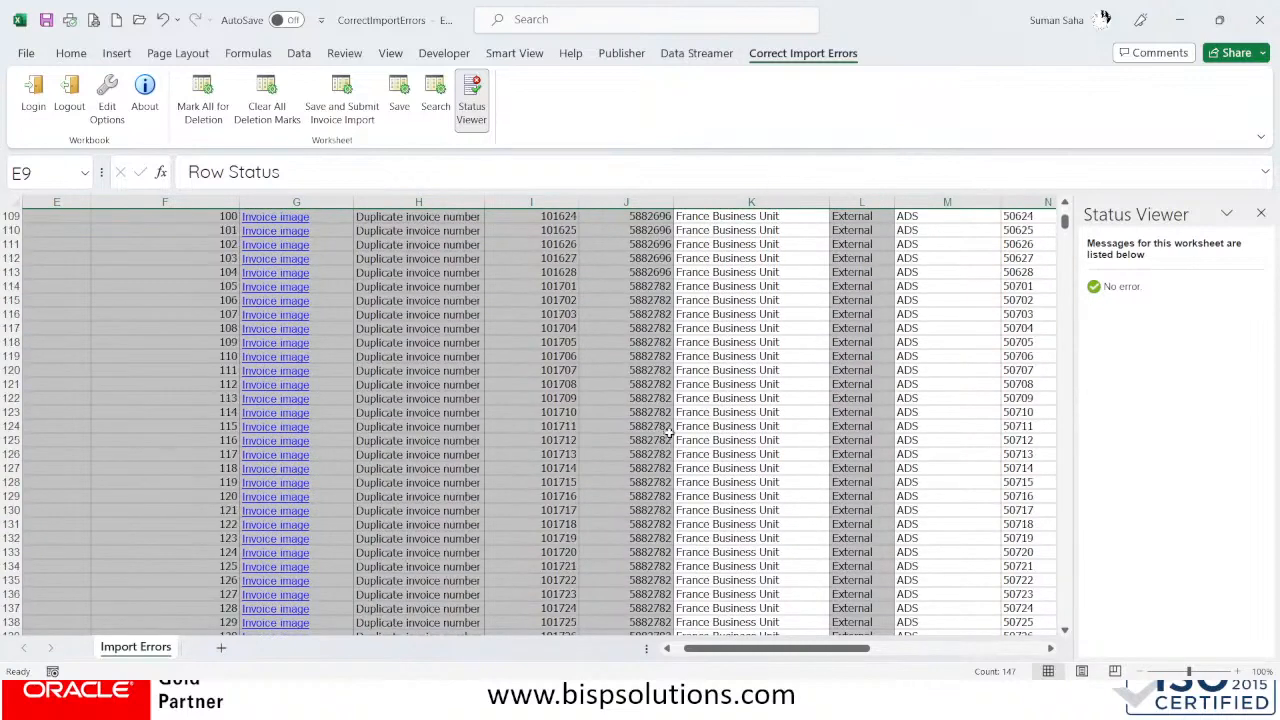
{"action": "scroll", "coordinate": [673, 430], "scroll_direction": "down", "scroll_amount": 20}
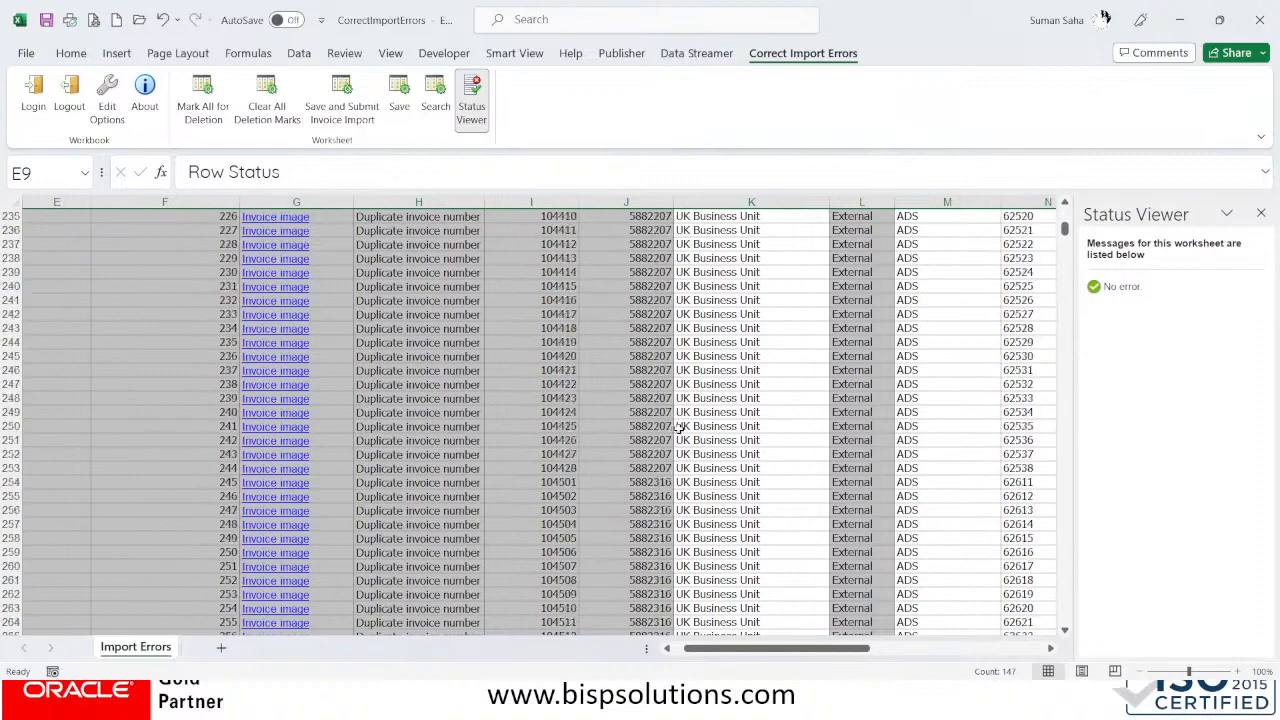
{"action": "scroll", "coordinate": [683, 426], "scroll_direction": "down", "scroll_amount": 20}
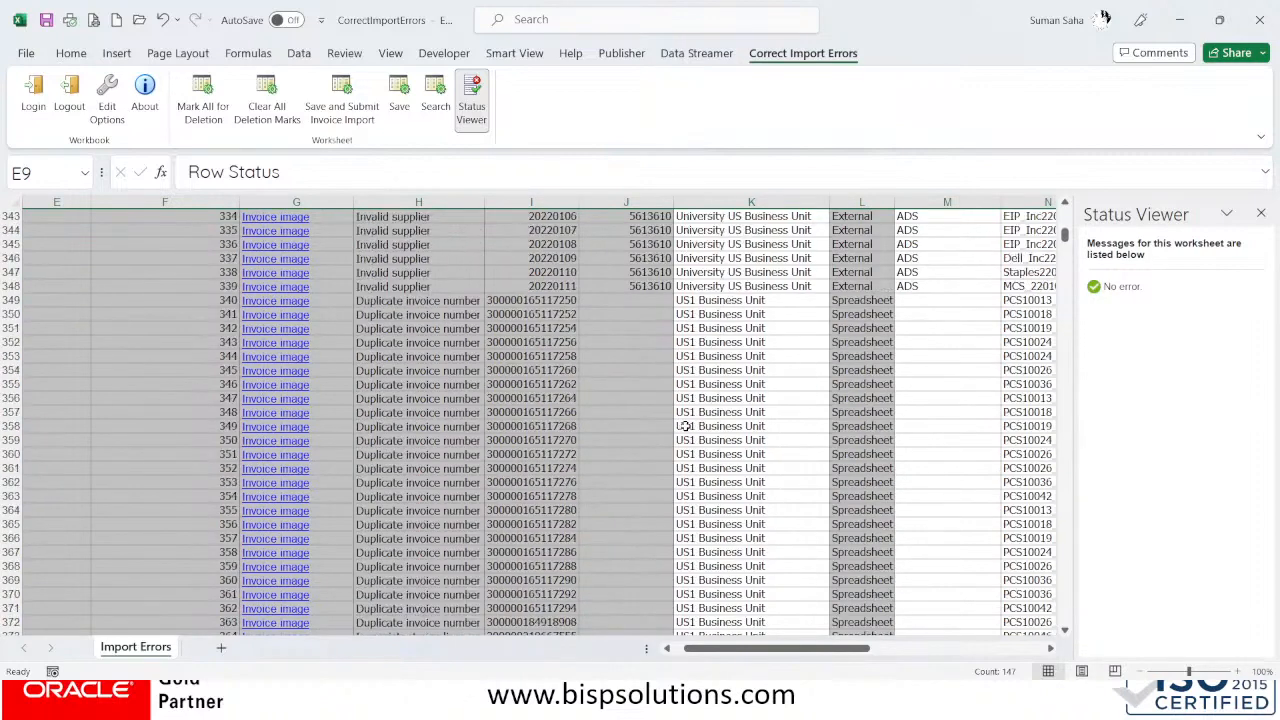
{"action": "scroll", "coordinate": [683, 426], "scroll_direction": "down", "scroll_amount": 10}
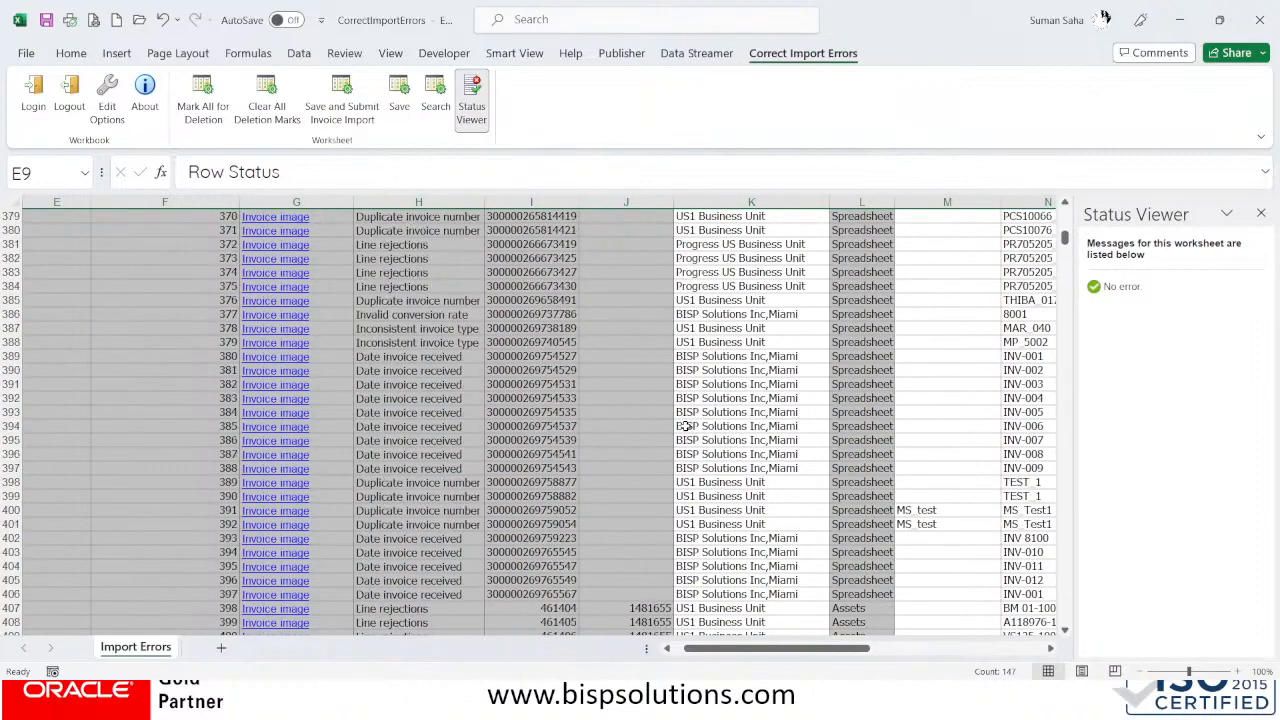
Highlight the business unit cells of invoices INV-001 to INV-009 in rows 389 to 397, and inspect row 389's error and supplier details.
{"action": "left_click_drag", "start_coordinate": [754, 356], "coordinate": [768, 469]}
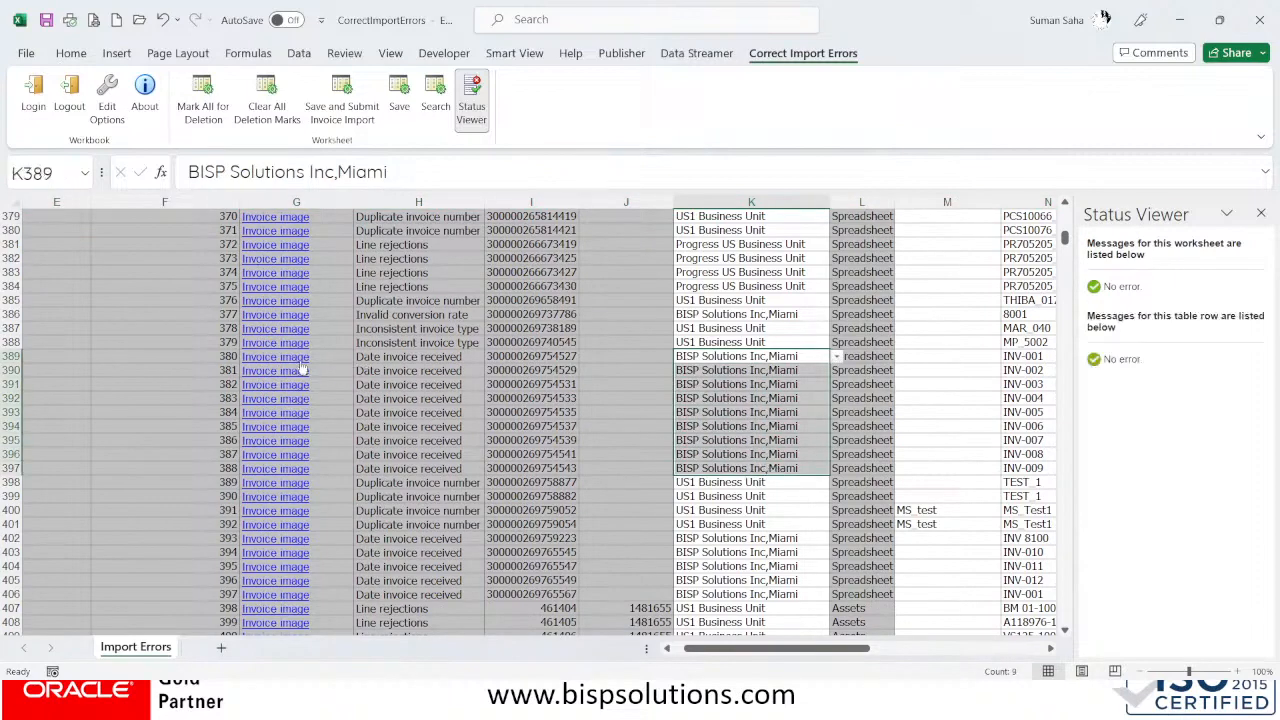
{"action": "left_click", "coordinate": [400, 356]}
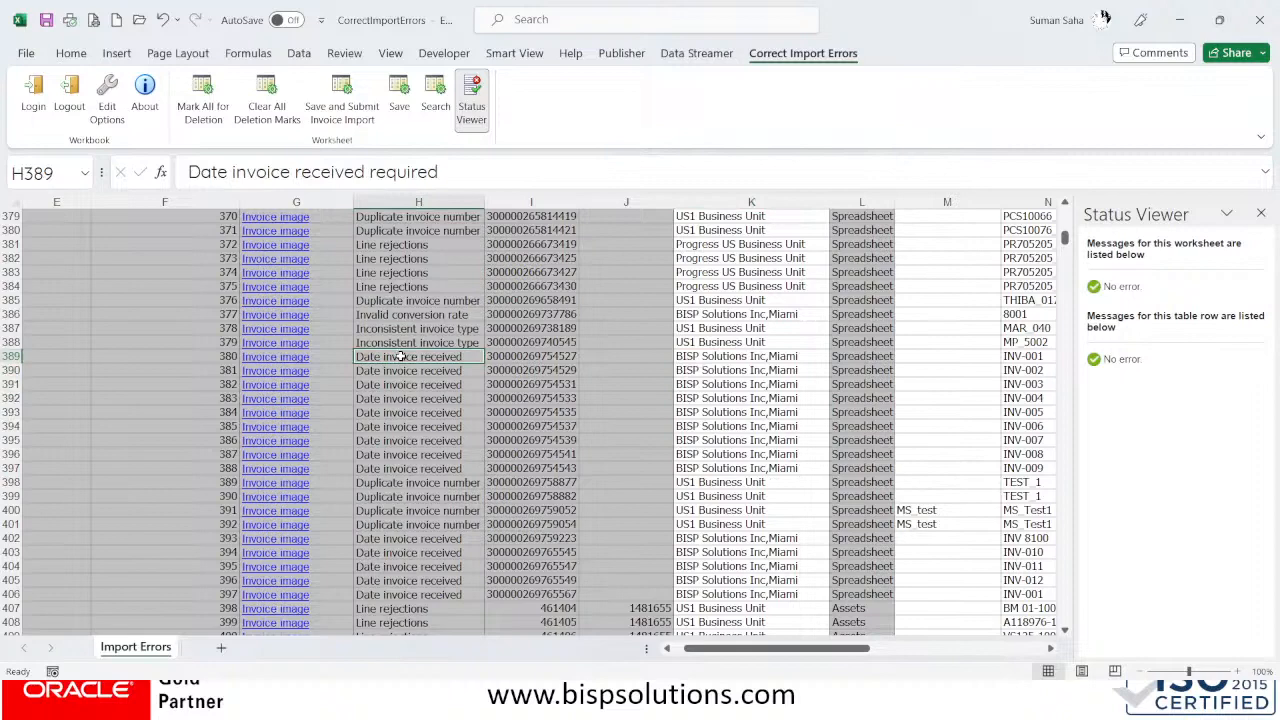
{"action": "key", "text": "Right"}
{"action": "key", "text": "Right"}
{"action": "key", "text": "Right"}
{"action": "key", "text": "Right"}
{"action": "key", "text": "Right"}
{"action": "key", "text": "Right"}
{"action": "key", "text": "Right"}
{"action": "key", "text": "Right"}
{"action": "key", "text": "Right"}
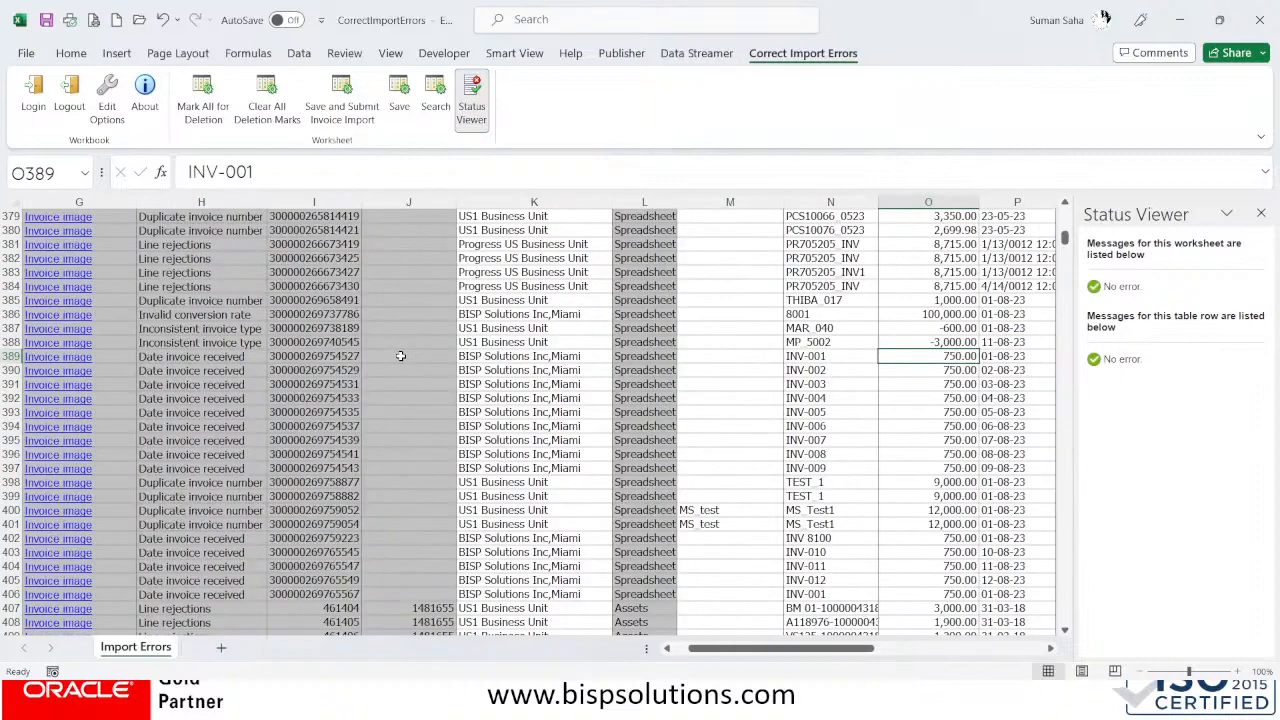
{"action": "key", "text": "Right"}
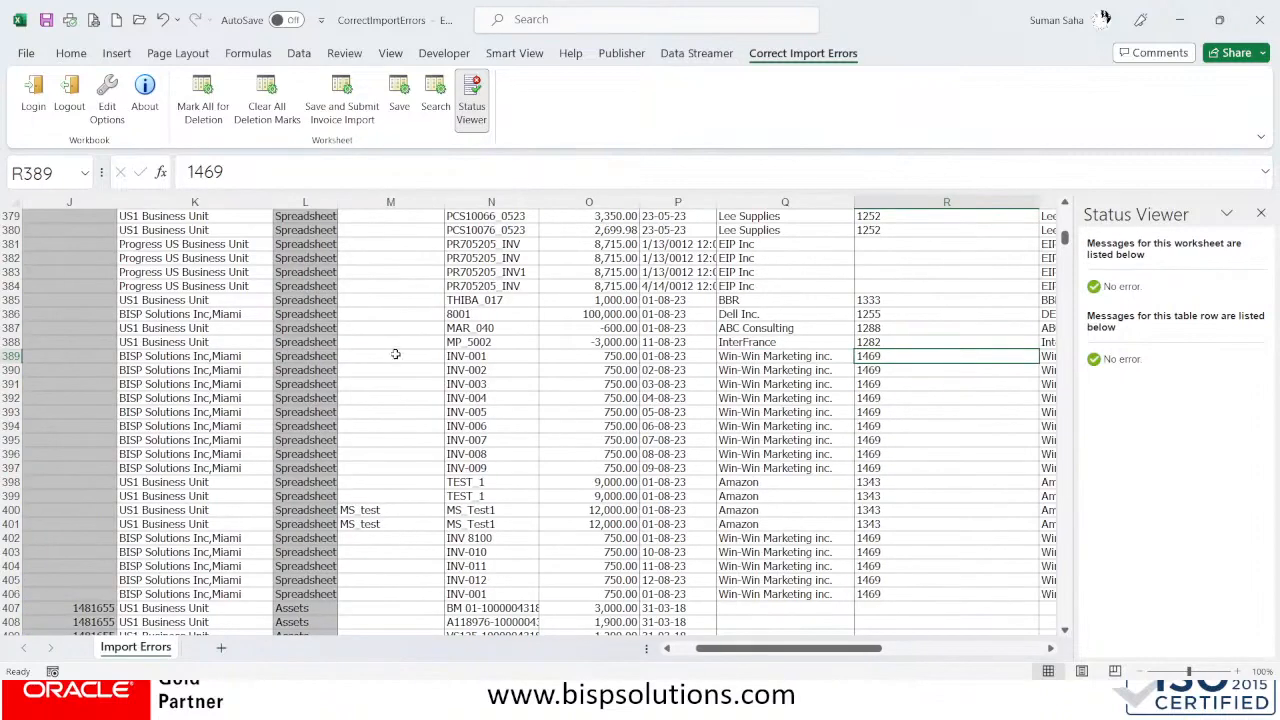
Find the Invoice Received field among the invoice header columns and select its entire column, AC.
{"action": "scroll", "coordinate": [400, 356], "scroll_direction": "up", "scroll_amount": 20}
{"action": "scroll", "coordinate": [344, 342], "scroll_direction": "up", "scroll_amount": 20}
{"action": "scroll", "coordinate": [344, 342], "scroll_direction": "up", "scroll_amount": 20}
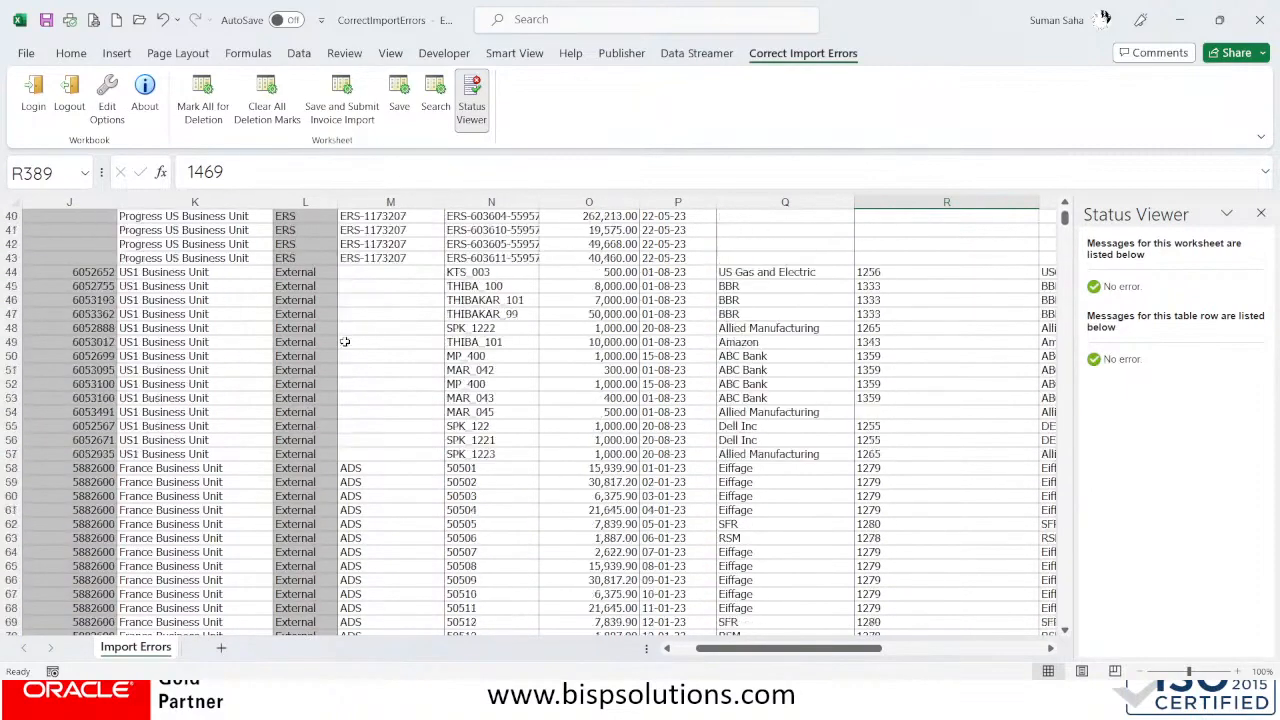
{"action": "scroll", "coordinate": [344, 342], "scroll_direction": "up", "scroll_amount": 14}
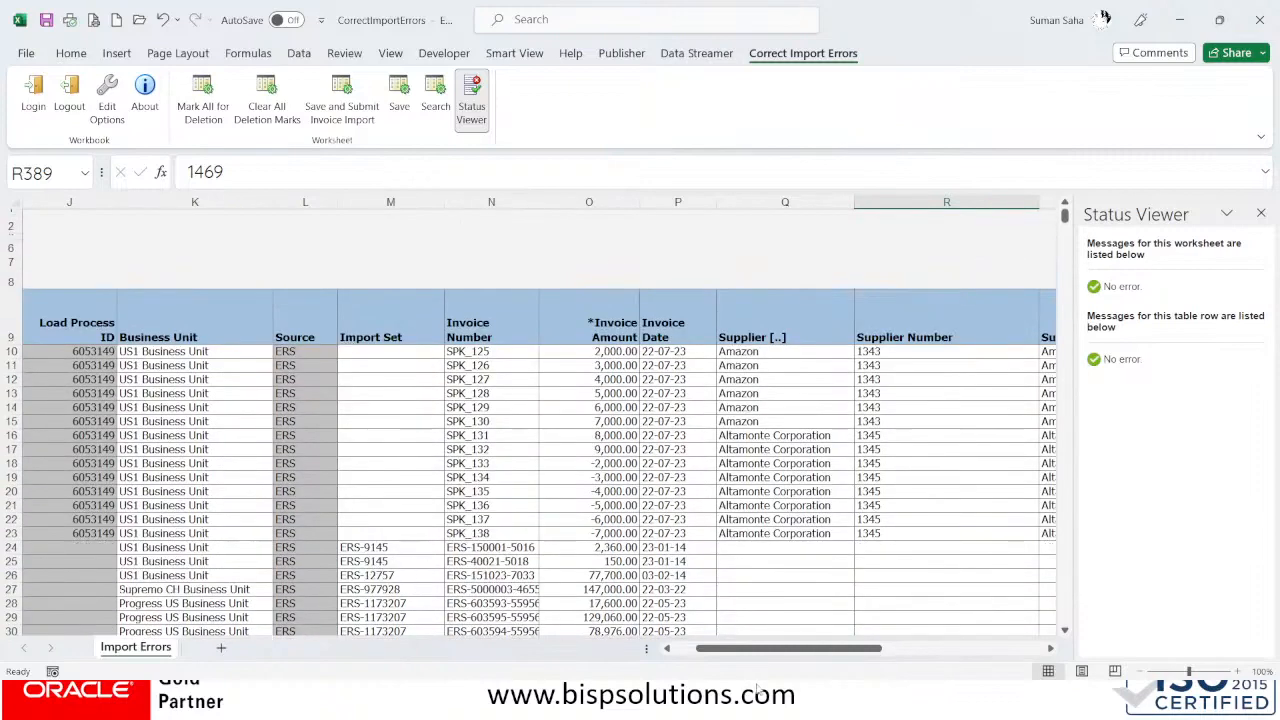
{"action": "left_click_drag", "start_coordinate": [770, 651], "coordinate": [807, 665]}
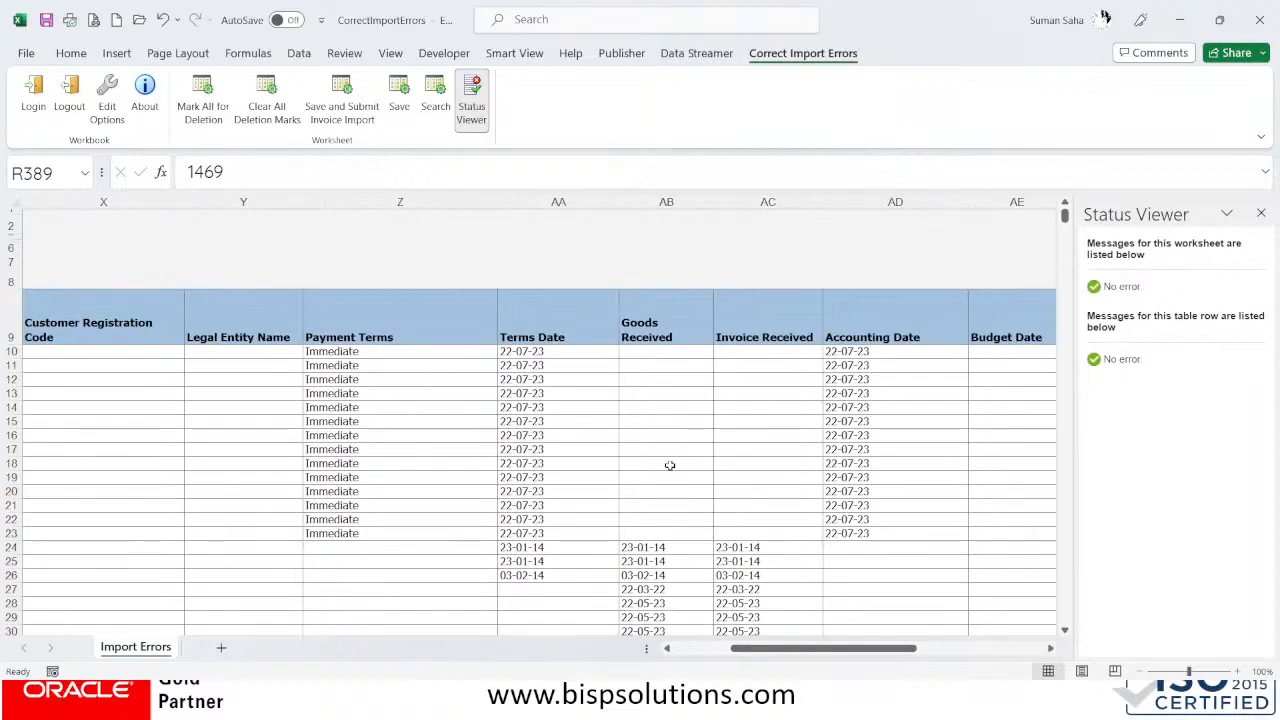
{"action": "left_click", "coordinate": [785, 203]}
Locate the BISP Solutions Inc,Miami invoices INV-001 to INV-009 and select their rows, 389 to 397.
{"action": "scroll", "coordinate": [757, 535], "scroll_direction": "down", "scroll_amount": 10}
{"action": "scroll", "coordinate": [757, 539], "scroll_direction": "down", "scroll_amount": 20}
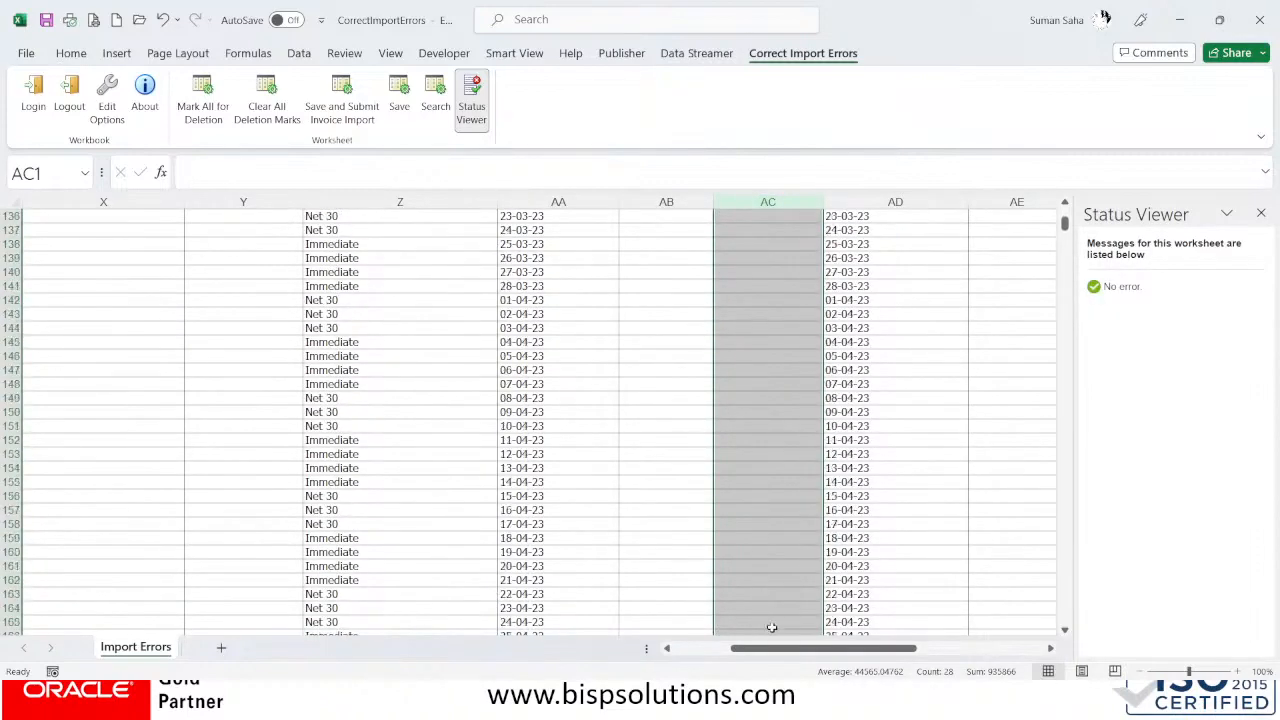
{"action": "left_click_drag", "start_coordinate": [790, 655], "coordinate": [736, 655]}
{"action": "scroll", "coordinate": [700, 609], "scroll_direction": "down", "scroll_amount": 20}
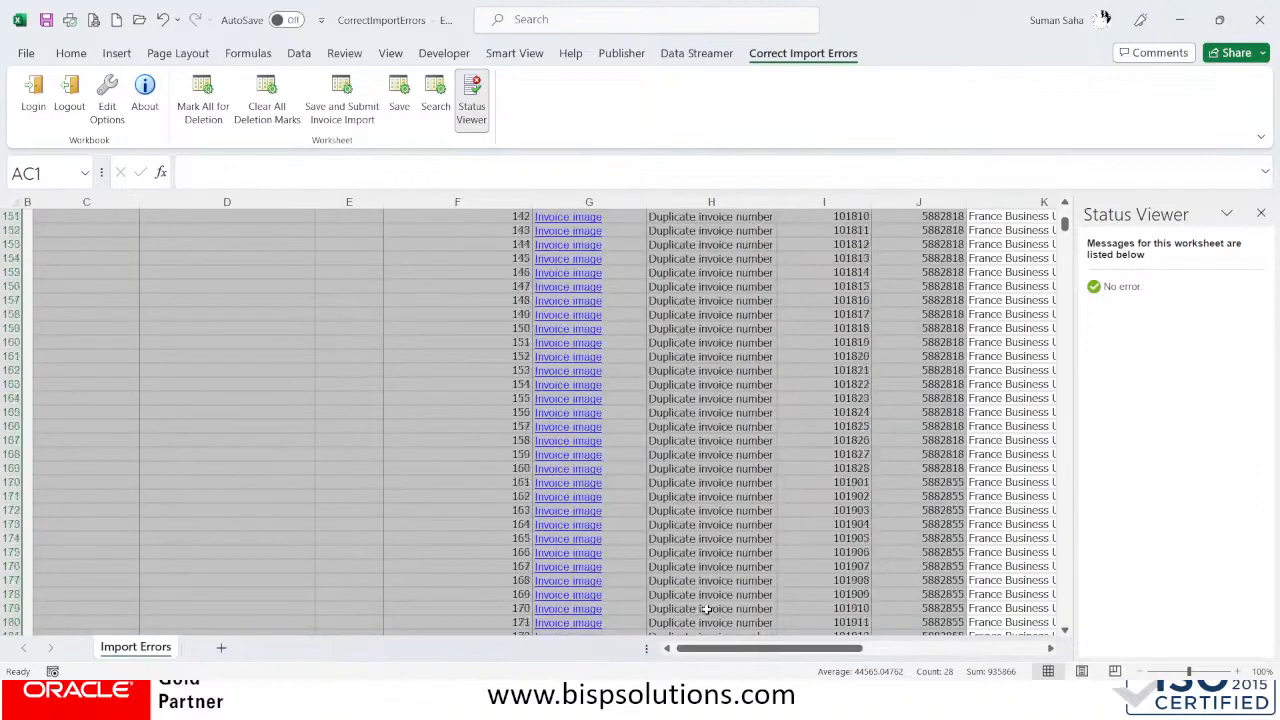
{"action": "scroll", "coordinate": [706, 610], "scroll_direction": "down", "scroll_amount": 20}
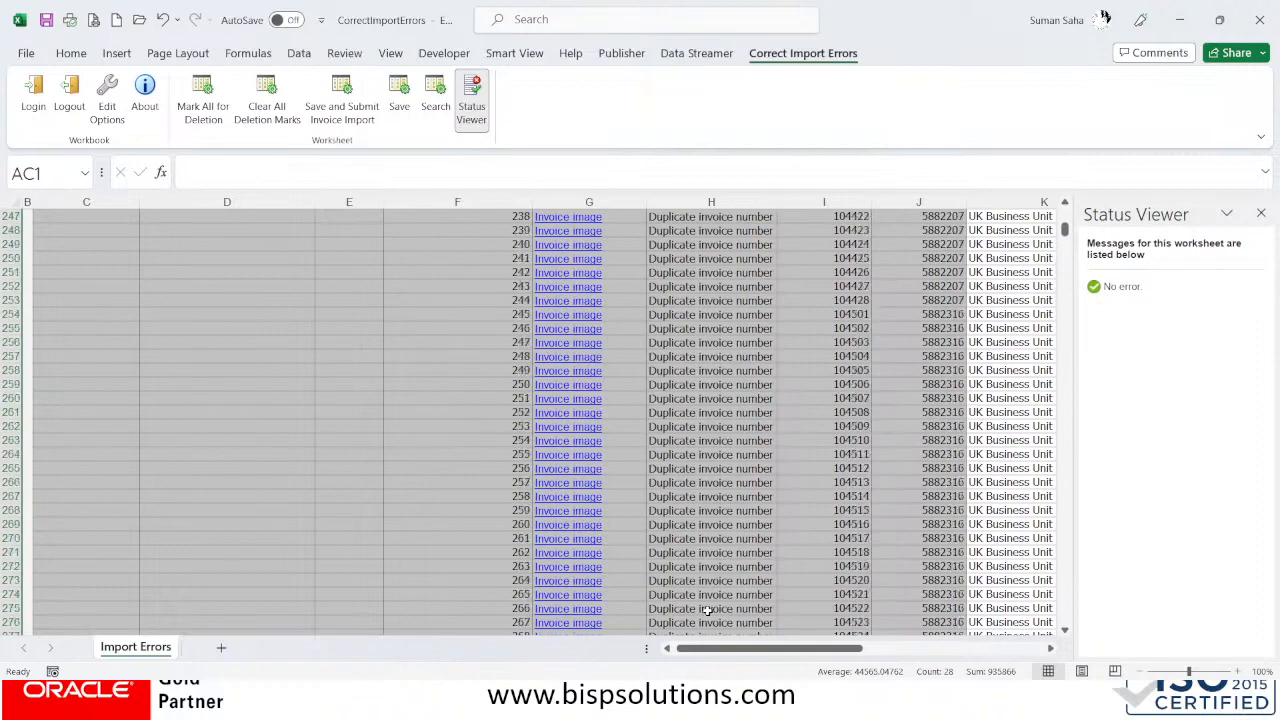
{"action": "scroll", "coordinate": [706, 612], "scroll_direction": "down", "scroll_amount": 8}
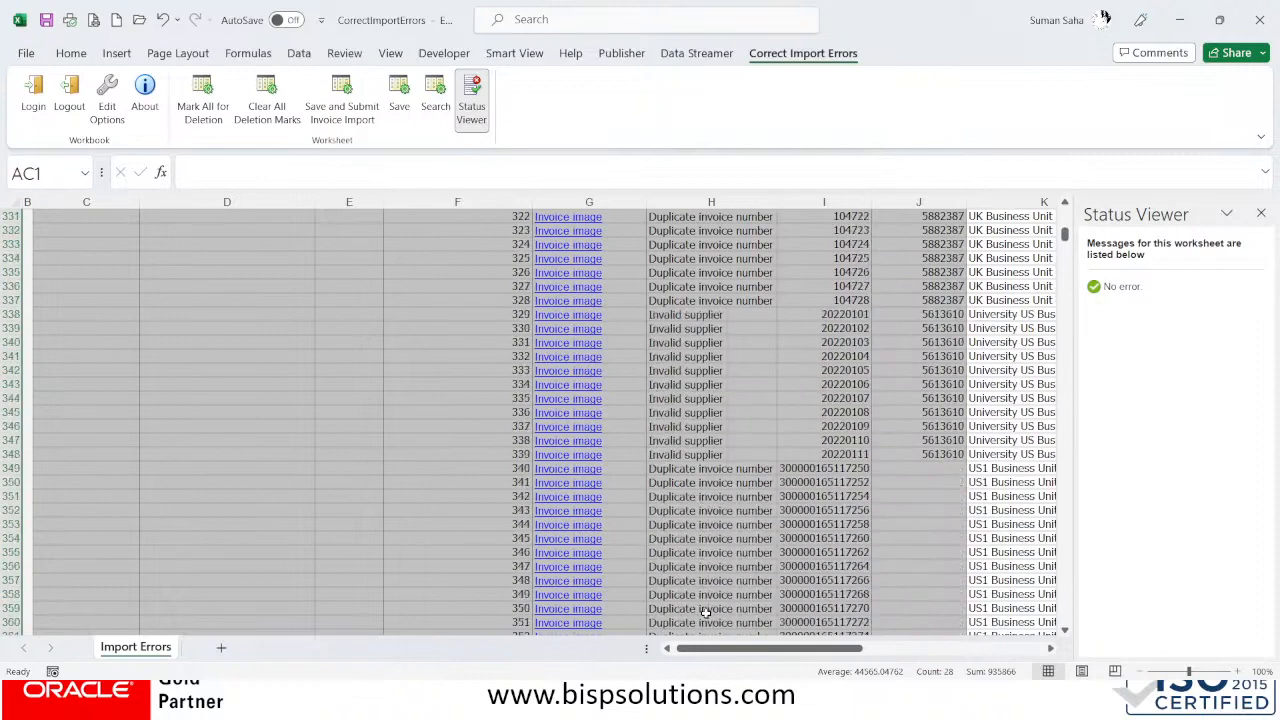
{"action": "left_click_drag", "start_coordinate": [794, 650], "coordinate": [808, 651]}
{"action": "scroll", "coordinate": [565, 508], "scroll_direction": "down", "scroll_amount": 17}
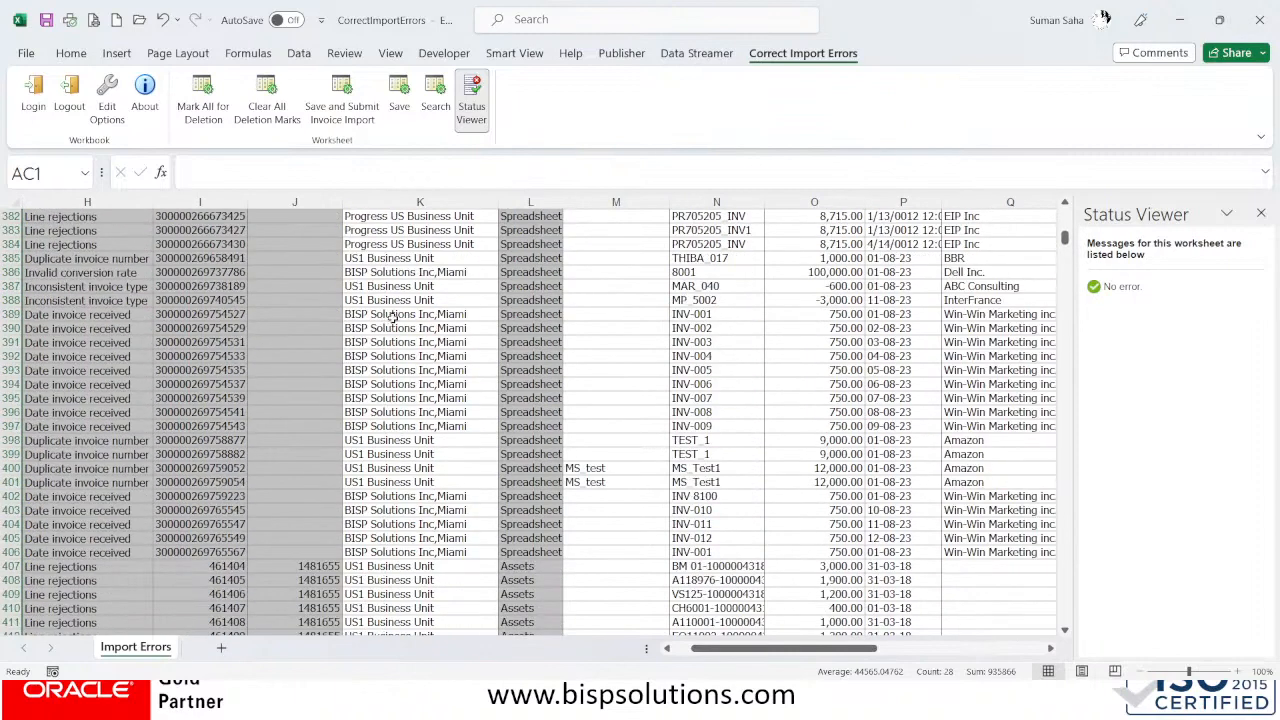
{"action": "left_click", "coordinate": [392, 318]}
{"action": "left_click", "coordinate": [10, 316]}
{"action": "left_click_drag", "start_coordinate": [10, 316], "coordinate": [14, 426]}
Enter 01-08-2023 as the Invoice Received date in row 389, column AC.
{"action": "left_click_drag", "start_coordinate": [733, 651], "coordinate": [773, 653]}
{"action": "left_click", "coordinate": [740, 314]}
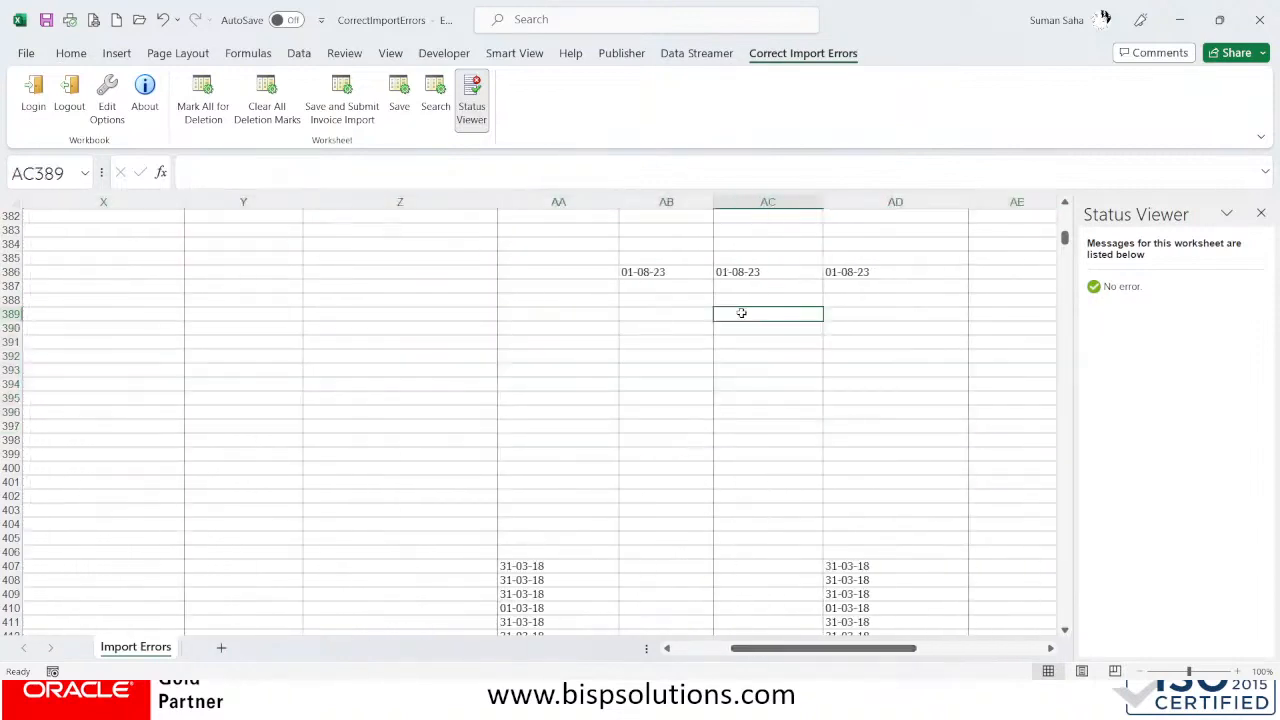
{"action": "type", "text": "01-08-2023"}
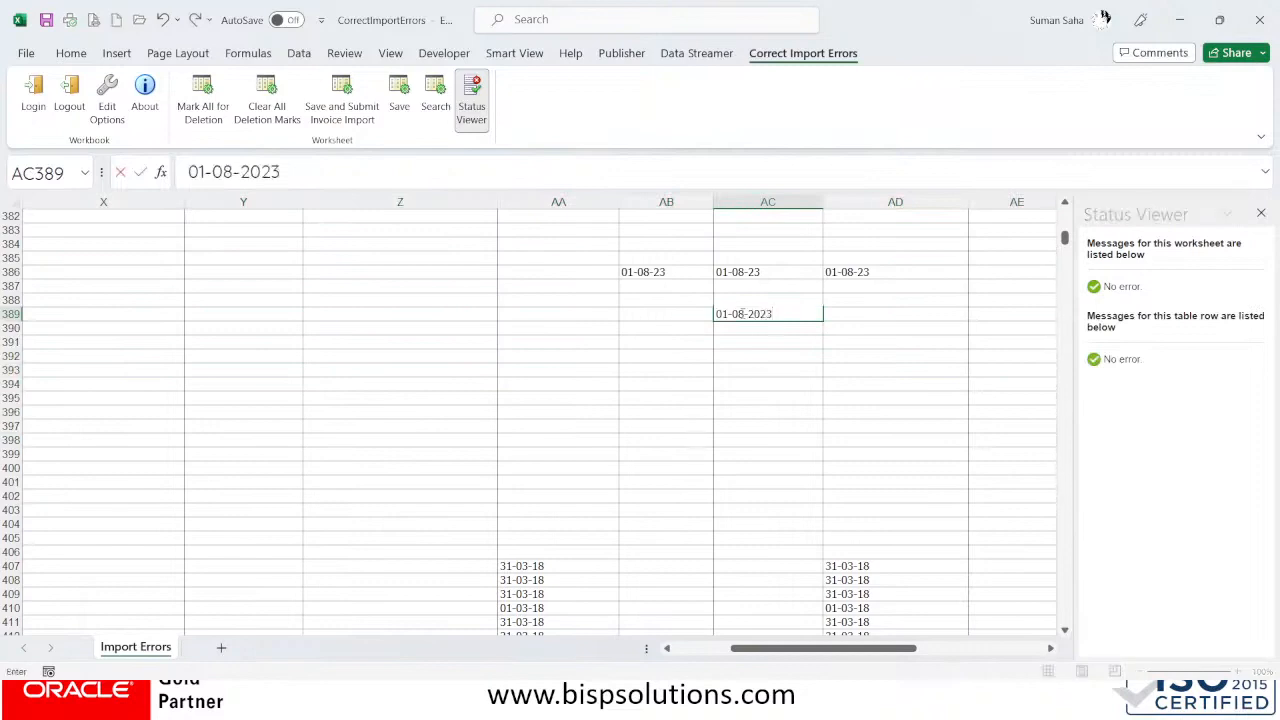
{"action": "key", "text": "Return"}
Copy the Invoice Received date from row 389 down to rows 390 through 399.
{"action": "left_click", "coordinate": [740, 313]}
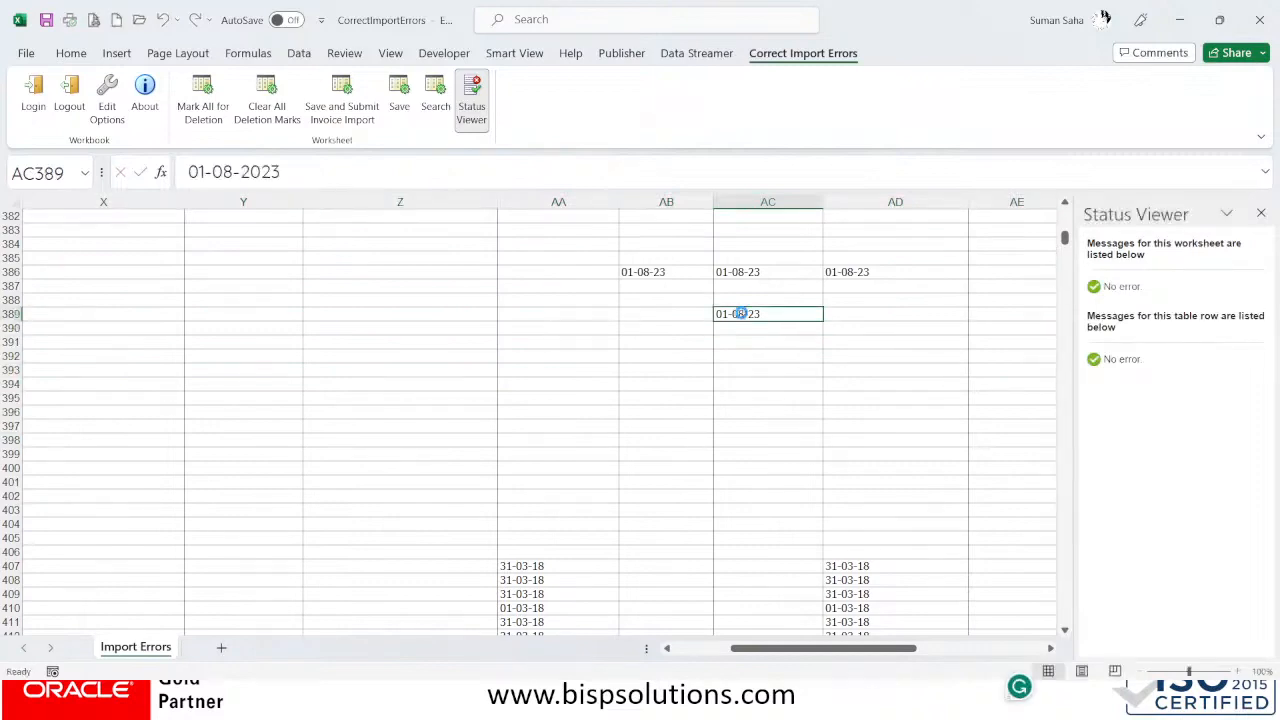
{"action": "key", "text": "ctrl+c"}
{"action": "key", "text": "Down"}
{"action": "key", "text": "shift+Down"}
{"action": "key", "text": "shift+Down"}
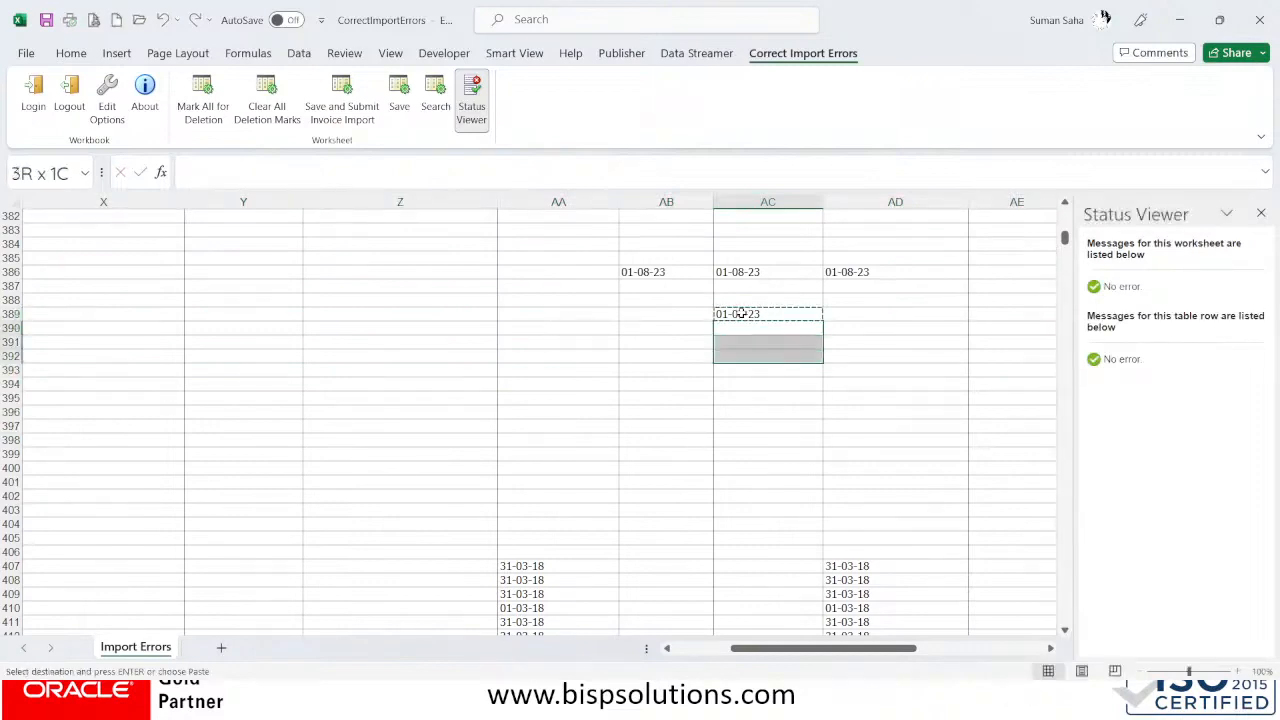
{"action": "key", "text": "shift+Down"}
{"action": "key", "text": "shift+Down"}
{"action": "key", "text": "shift+Down"}
{"action": "key", "text": "shift+Down"}
{"action": "key", "text": "shift+Down"}
{"action": "key", "text": "shift+Down"}
{"action": "key", "text": "shift+Down"}
{"action": "key", "text": "Return"}
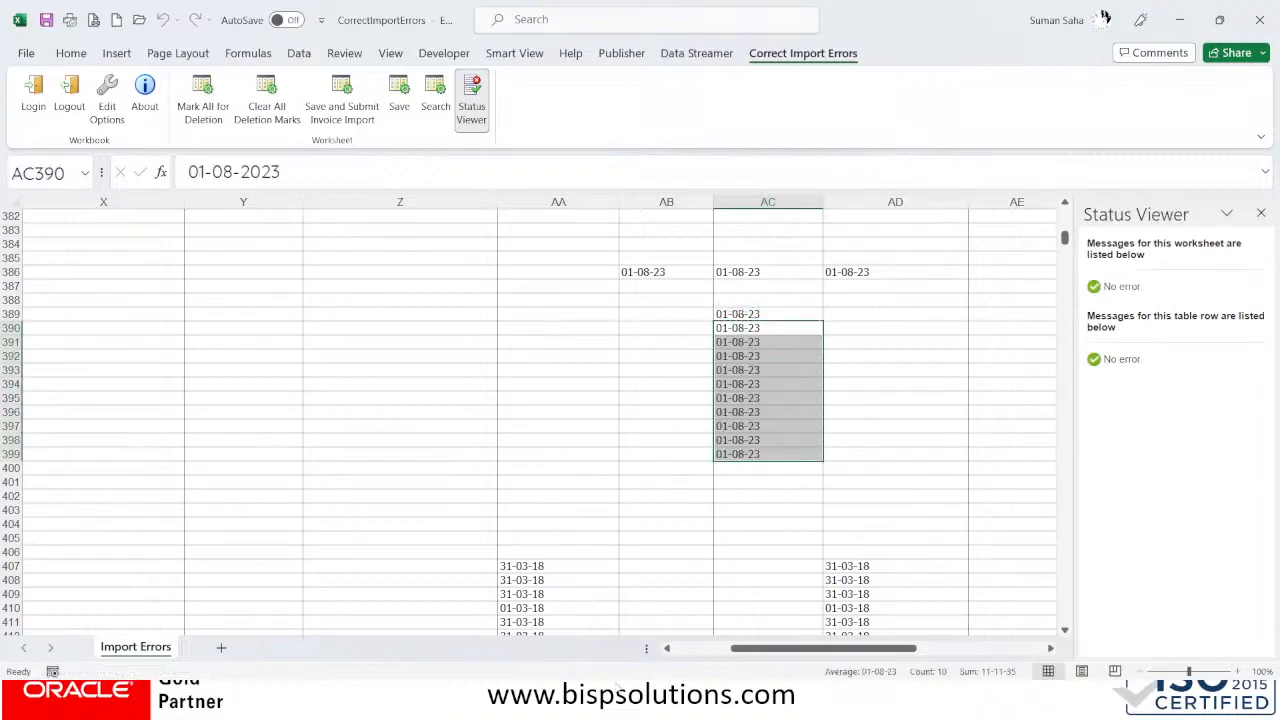
Check which row ends the INV-001 to INV-009 block and clear the extra Invoice Received dates in rows 398 and 399.
{"action": "left_click_drag", "start_coordinate": [753, 650], "coordinate": [711, 662]}
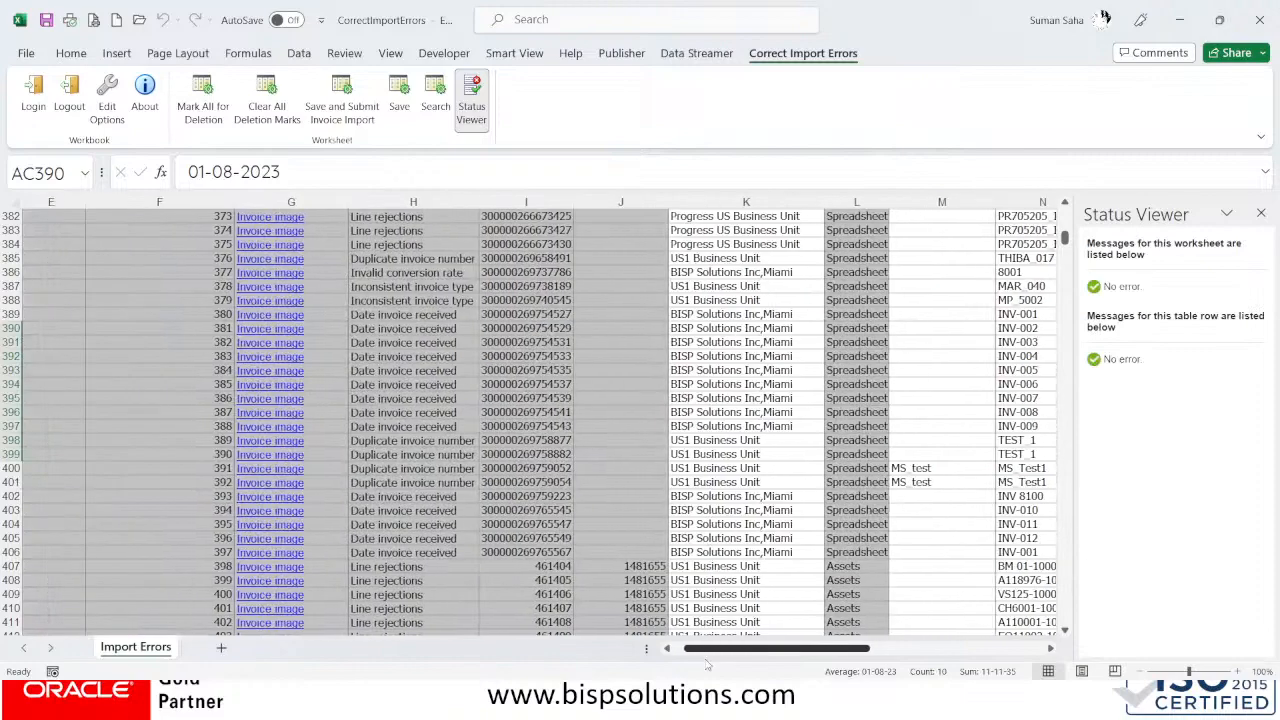
{"action": "scroll", "coordinate": [711, 666], "scroll_direction": "right", "scroll_amount": 5}
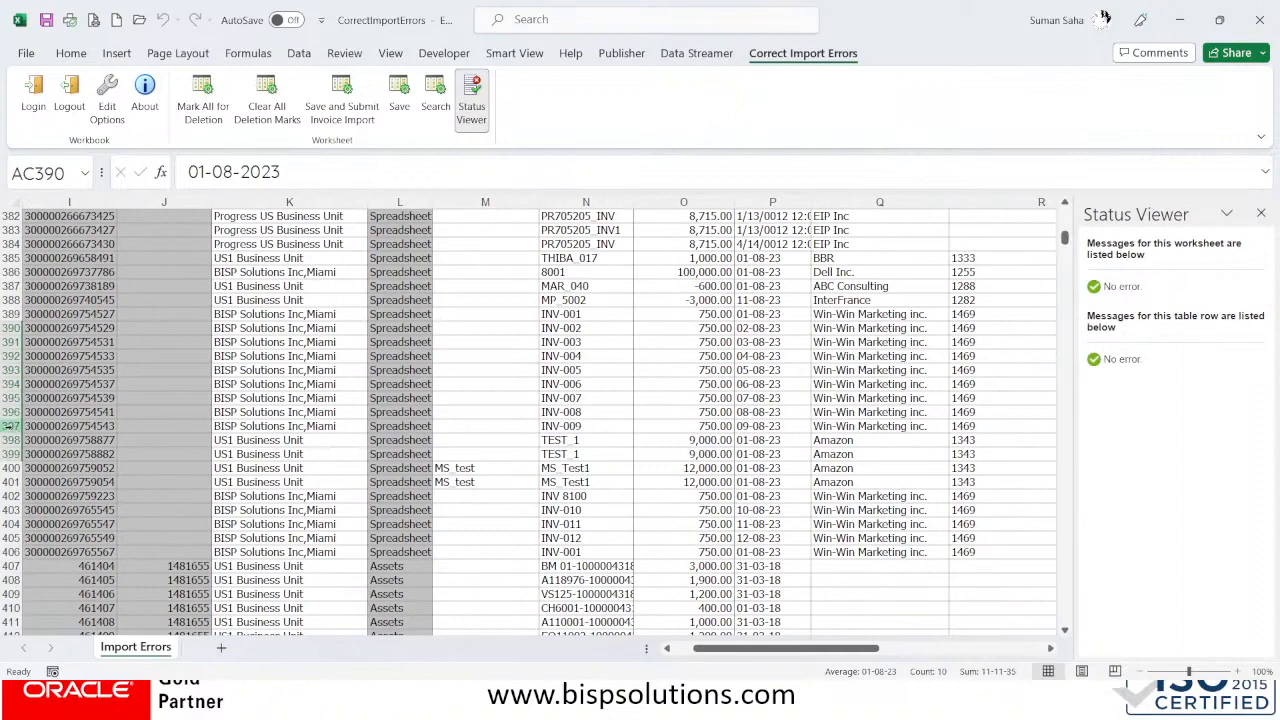
{"action": "left_click", "coordinate": [7, 426]}
{"action": "left_click_drag", "start_coordinate": [729, 658], "coordinate": [737, 657]}
{"action": "scroll", "coordinate": [737, 657], "scroll_direction": "right", "scroll_amount": 10}
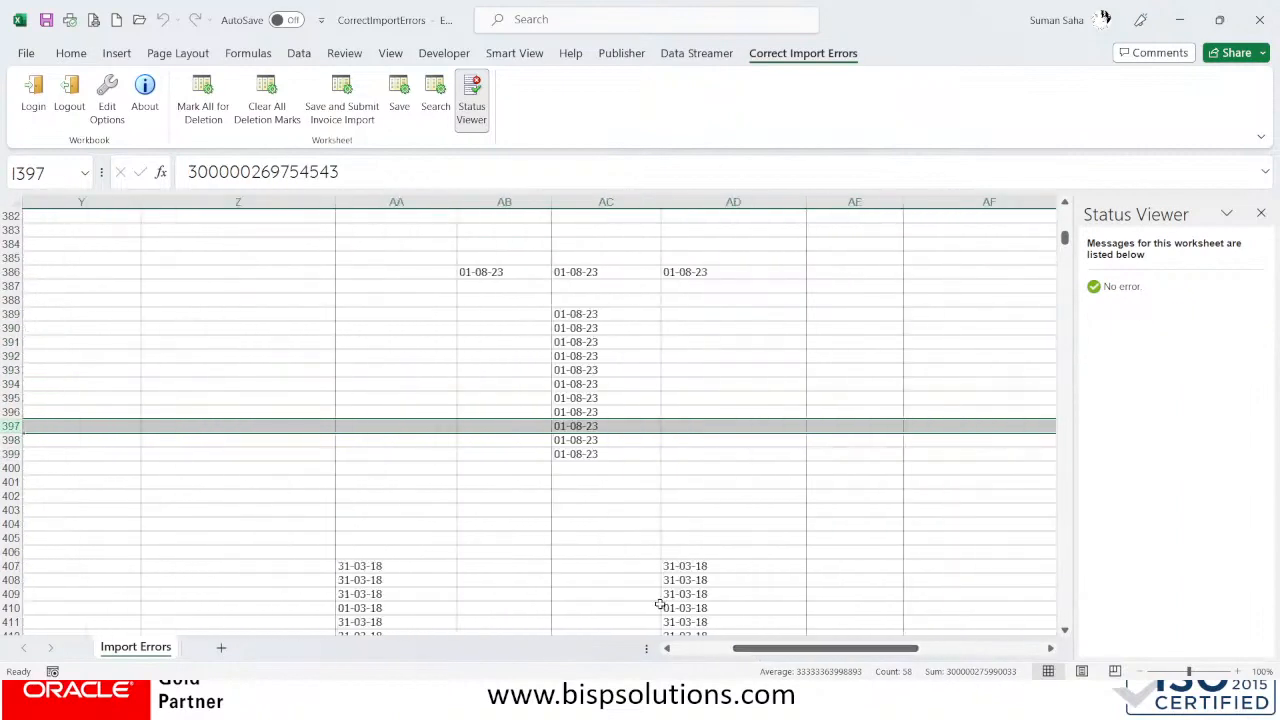
{"action": "left_click", "coordinate": [577, 442]}
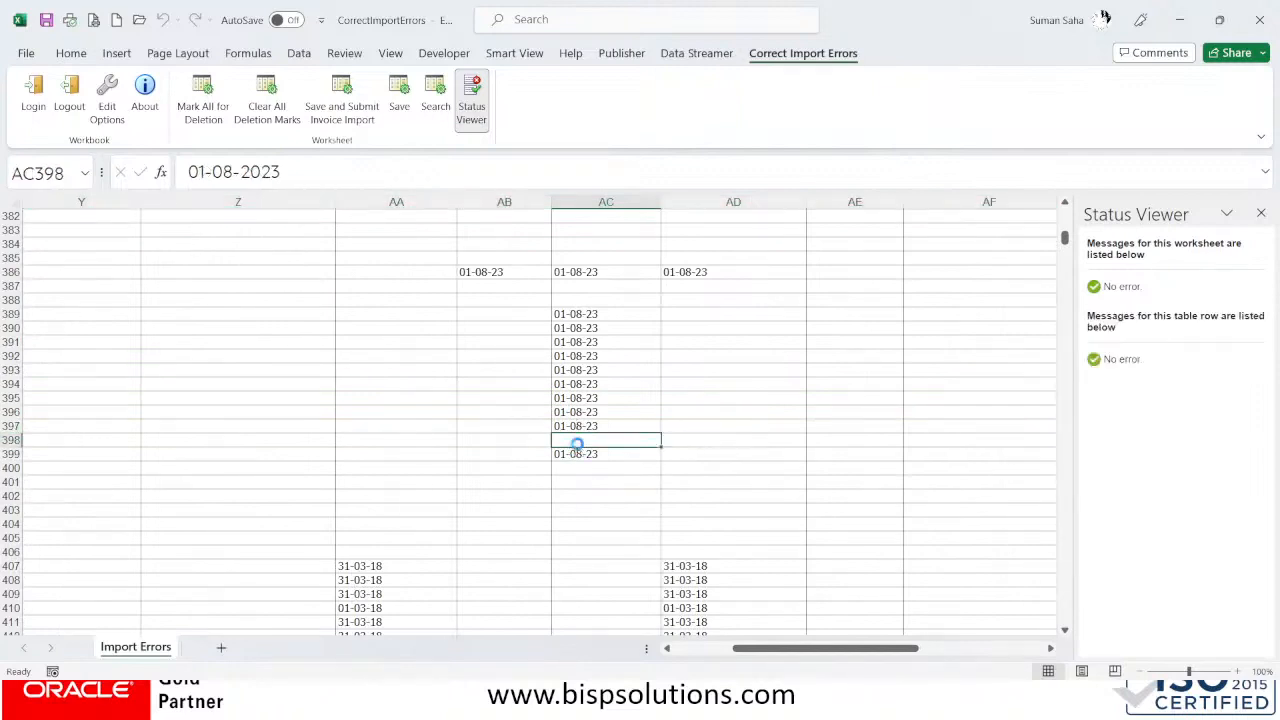
{"action": "key", "text": "Delete"}
{"action": "left_click", "coordinate": [577, 449]}
{"action": "key", "text": "Delete"}
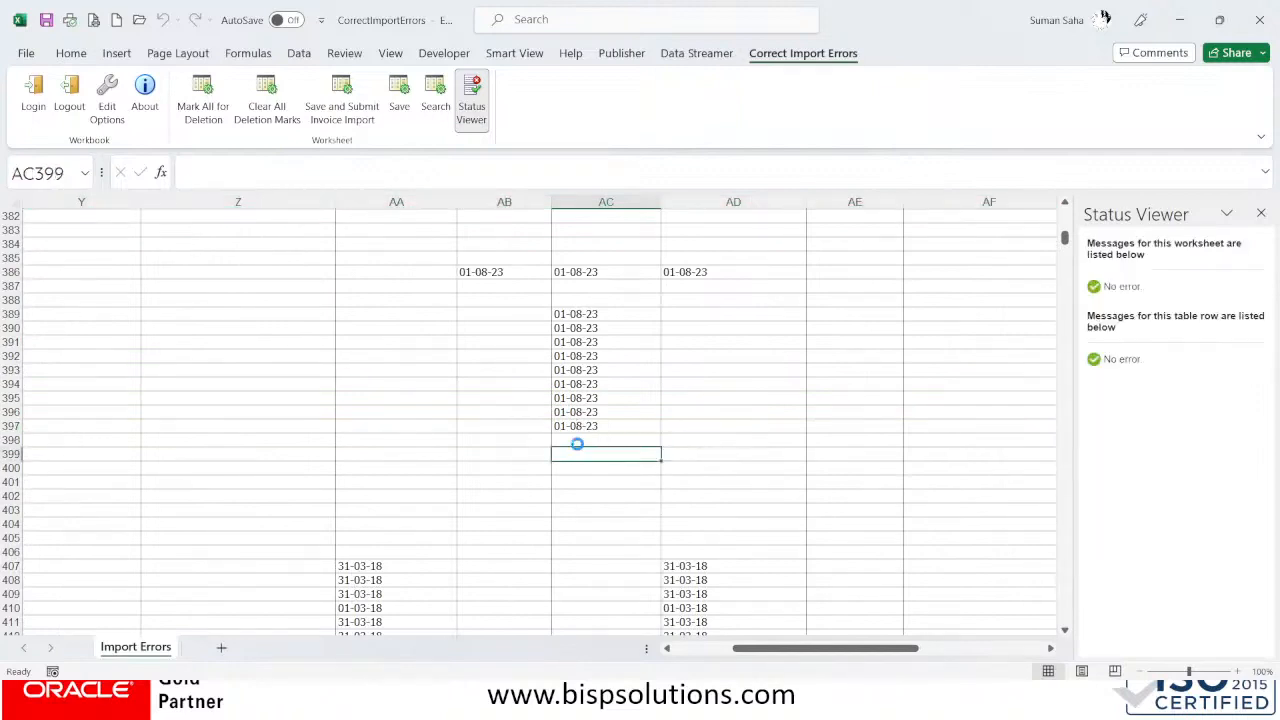
Find the remaining BISP Solutions Inc,Miami invoices with the invoice received date error and select their rows, 402 to 406.
{"action": "left_click_drag", "start_coordinate": [757, 648], "coordinate": [716, 664]}
{"action": "scroll", "coordinate": [668, 565], "scroll_direction": "down", "scroll_amount": 2}
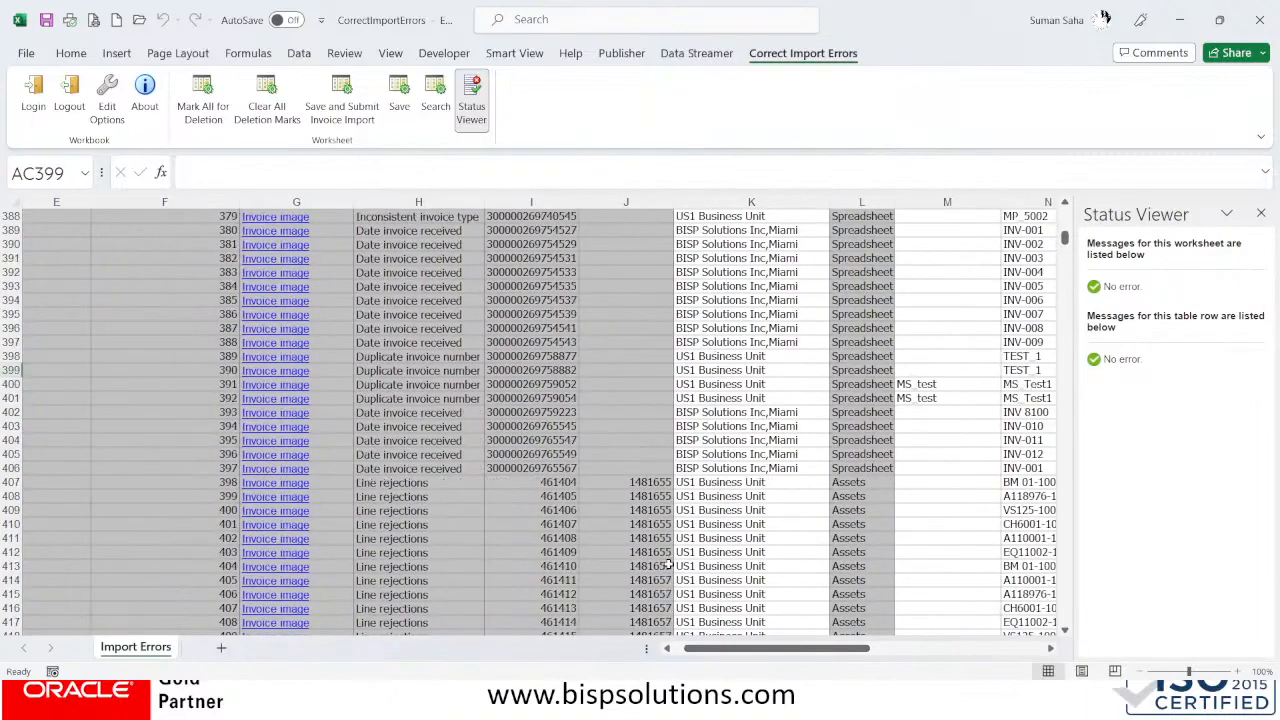
{"action": "left_click", "coordinate": [741, 426]}
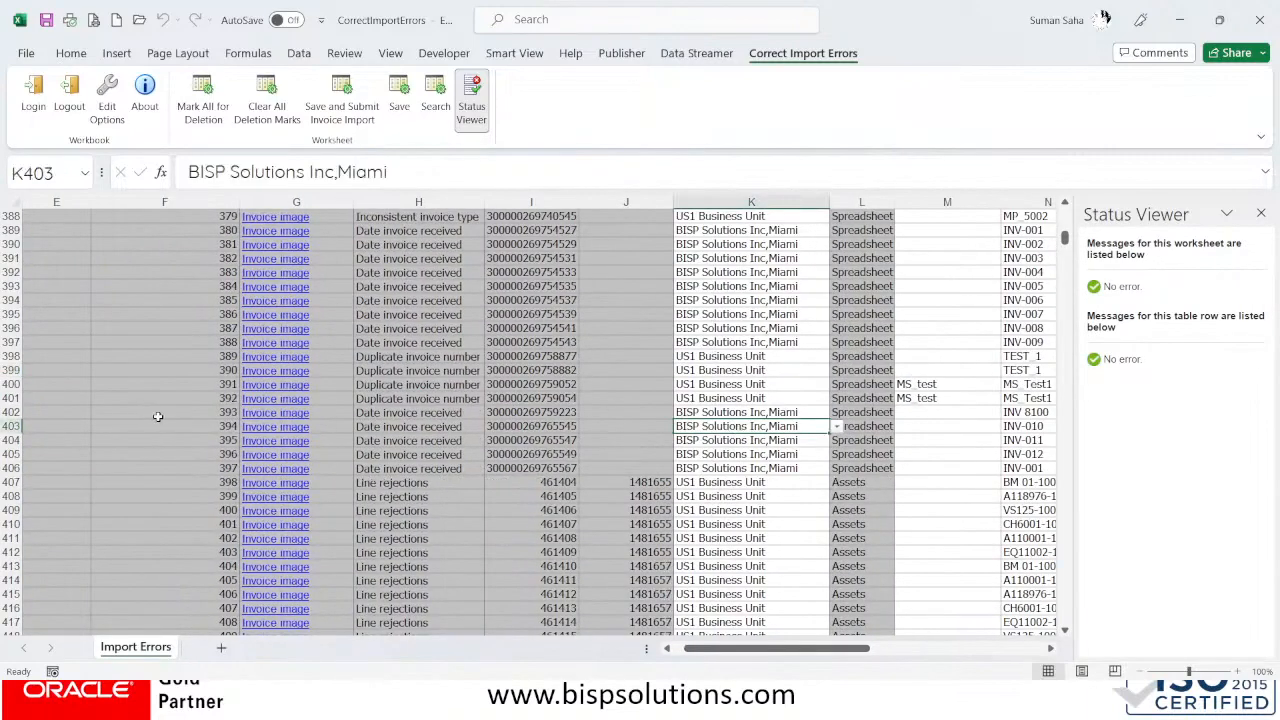
{"action": "left_click", "coordinate": [410, 412]}
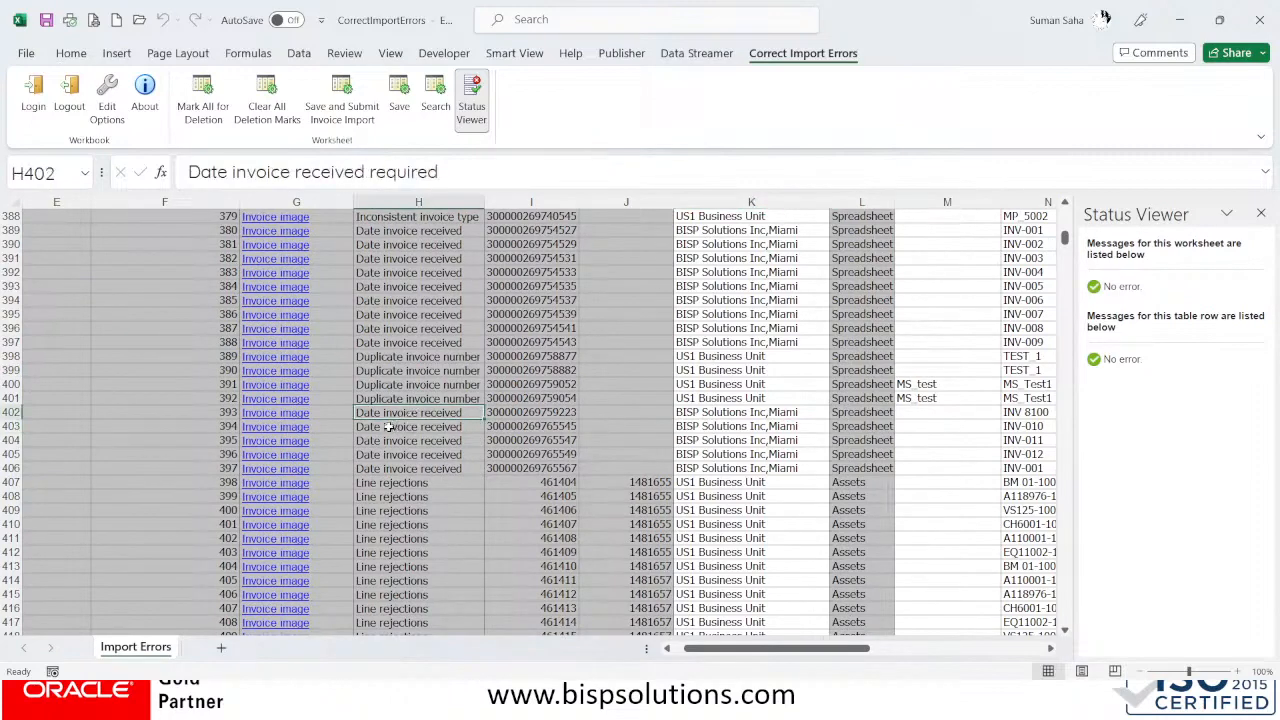
{"action": "left_click_drag", "start_coordinate": [10, 412], "coordinate": [5, 468]}
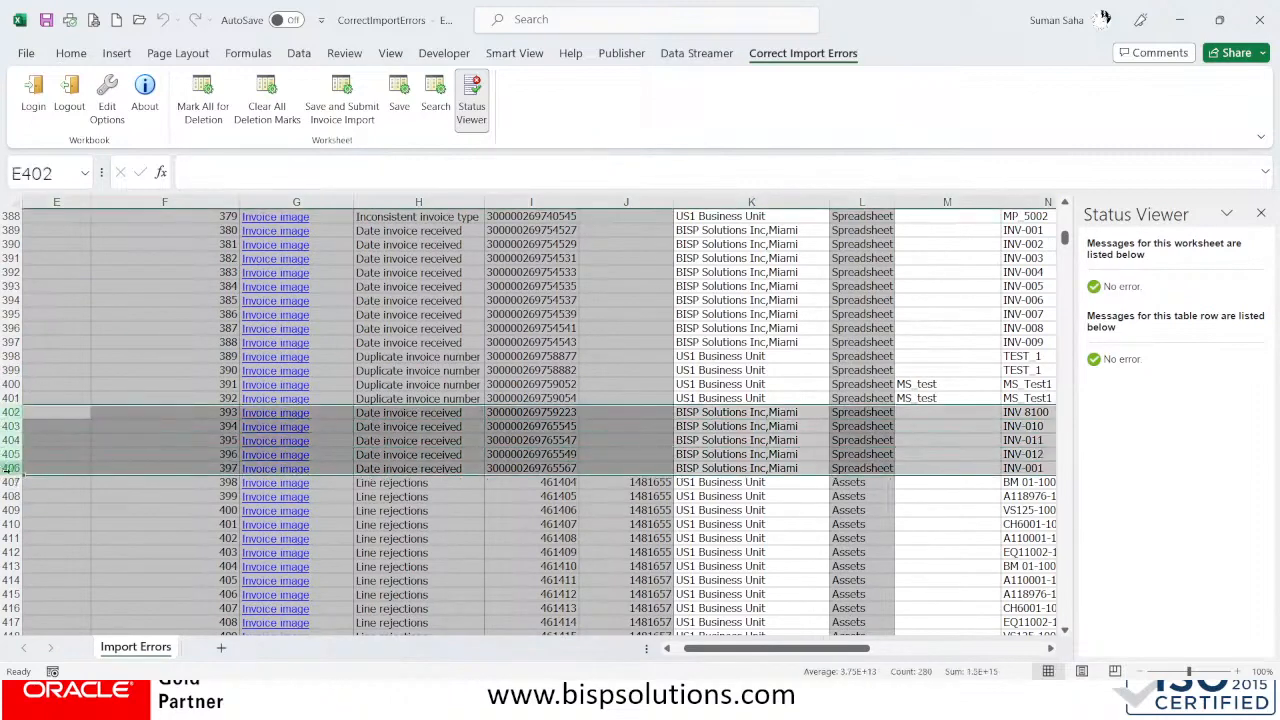
Enter 01-08-2023 as the Invoice Received date in row 406, column AC.
{"action": "left_click_drag", "start_coordinate": [780, 647], "coordinate": [812, 647]}
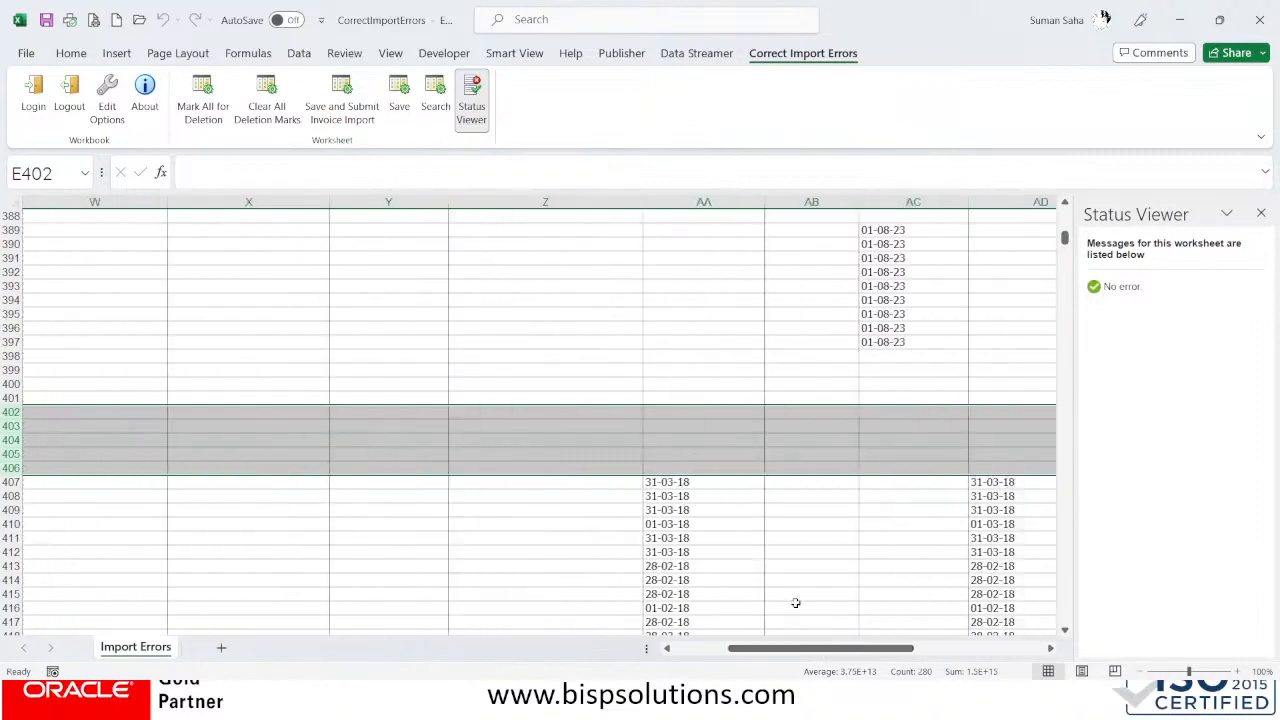
{"action": "left_click", "coordinate": [901, 469]}
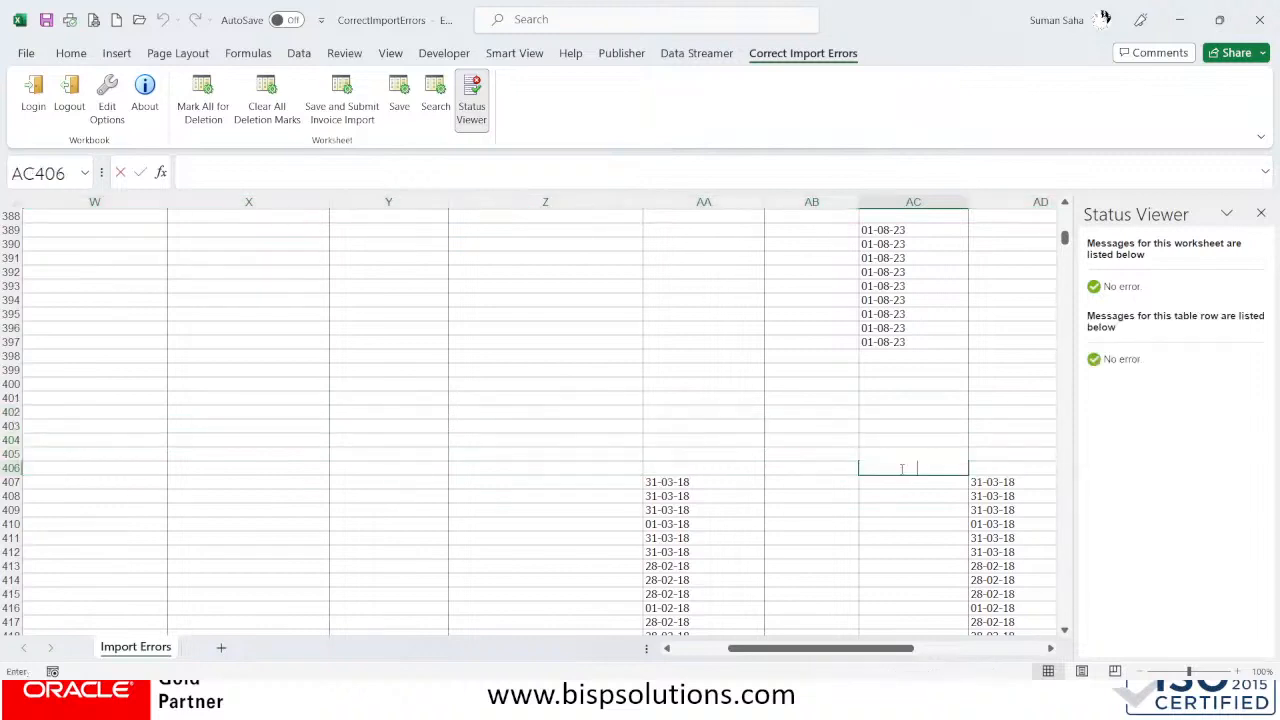
{"action": "key", "text": "ctrl+v"}
{"action": "key", "text": "Return"}
Copy the Invoice Received date from row 406 up into rows 402 through 405.
{"action": "left_click", "coordinate": [905, 468]}
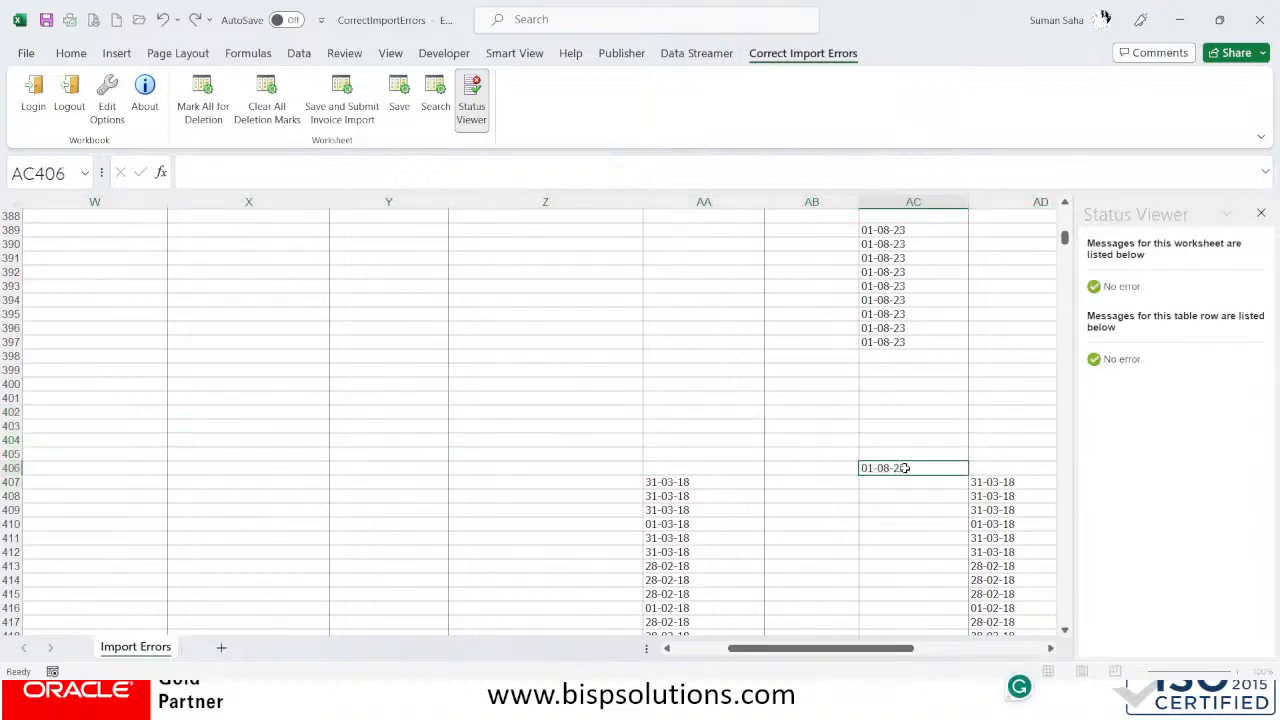
{"action": "key", "text": "ctrl+c"}
{"action": "key", "text": "shift+Up"}
{"action": "key", "text": "shift+Up"}
{"action": "key", "text": "shift+Up"}
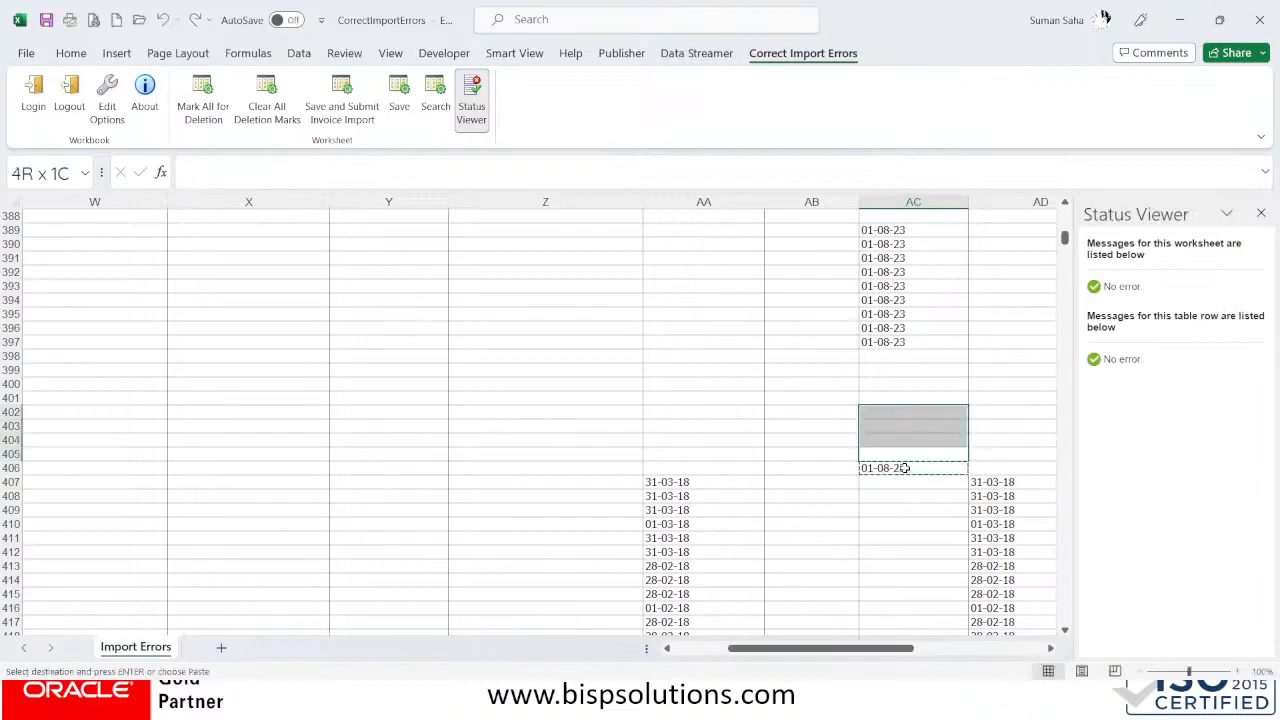
{"action": "key", "text": "Return"}
Save and submit the corrected rows for invoice import, accept the upload options, and enlarge and acknowledge the confirmation.
{"action": "left_click_drag", "start_coordinate": [883, 648], "coordinate": [772, 680]}
{"action": "scroll", "coordinate": [428, 432], "scroll_direction": "up", "scroll_amount": 4}
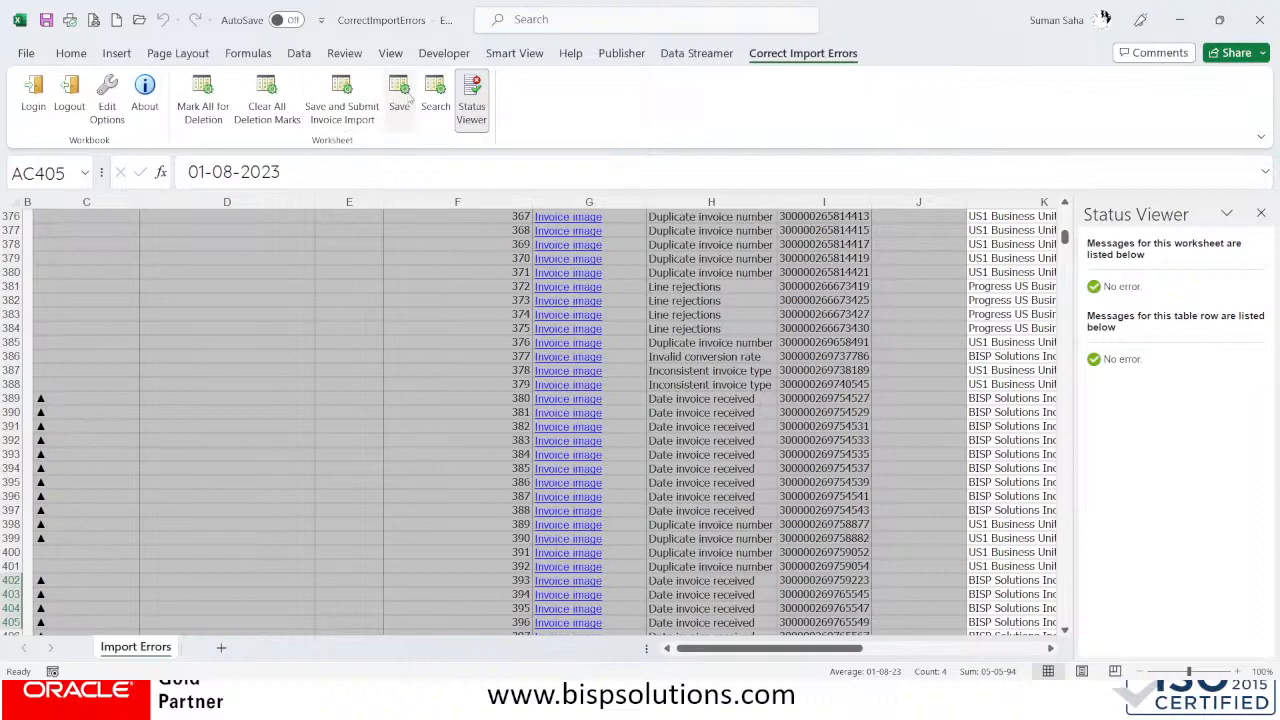
{"action": "left_click", "coordinate": [364, 115]}
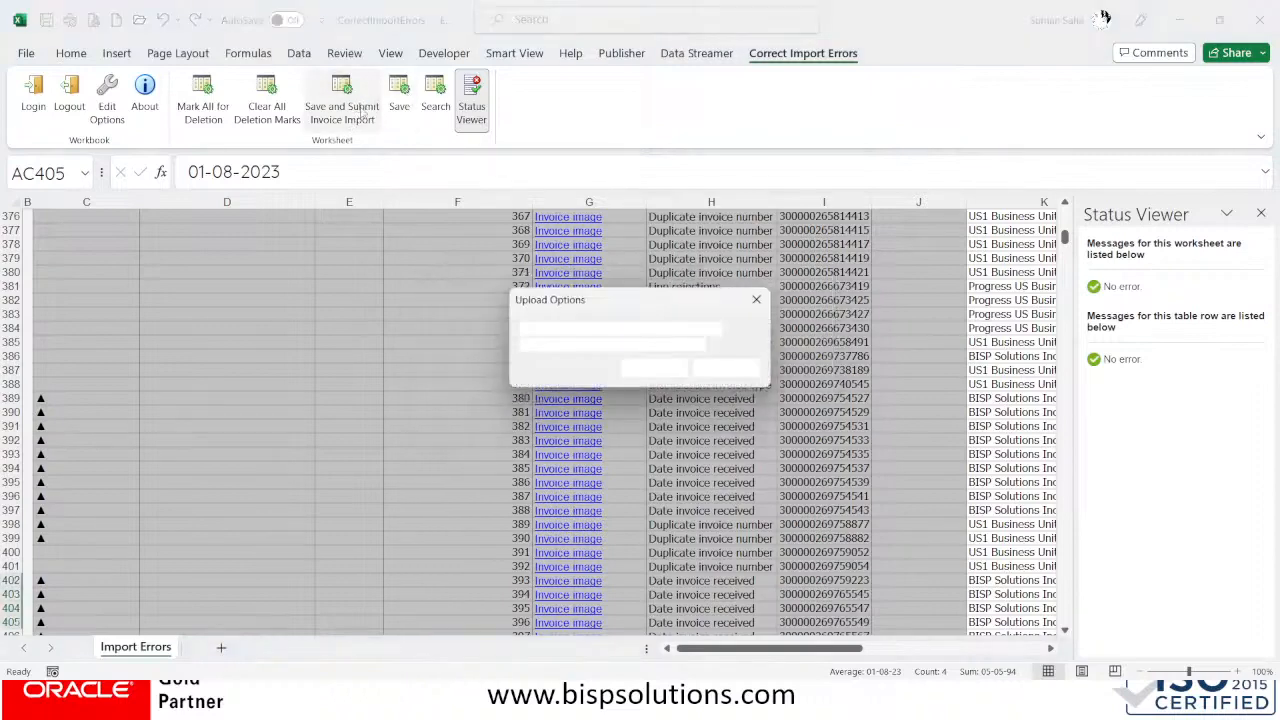
{"action": "left_click", "coordinate": [671, 372]}
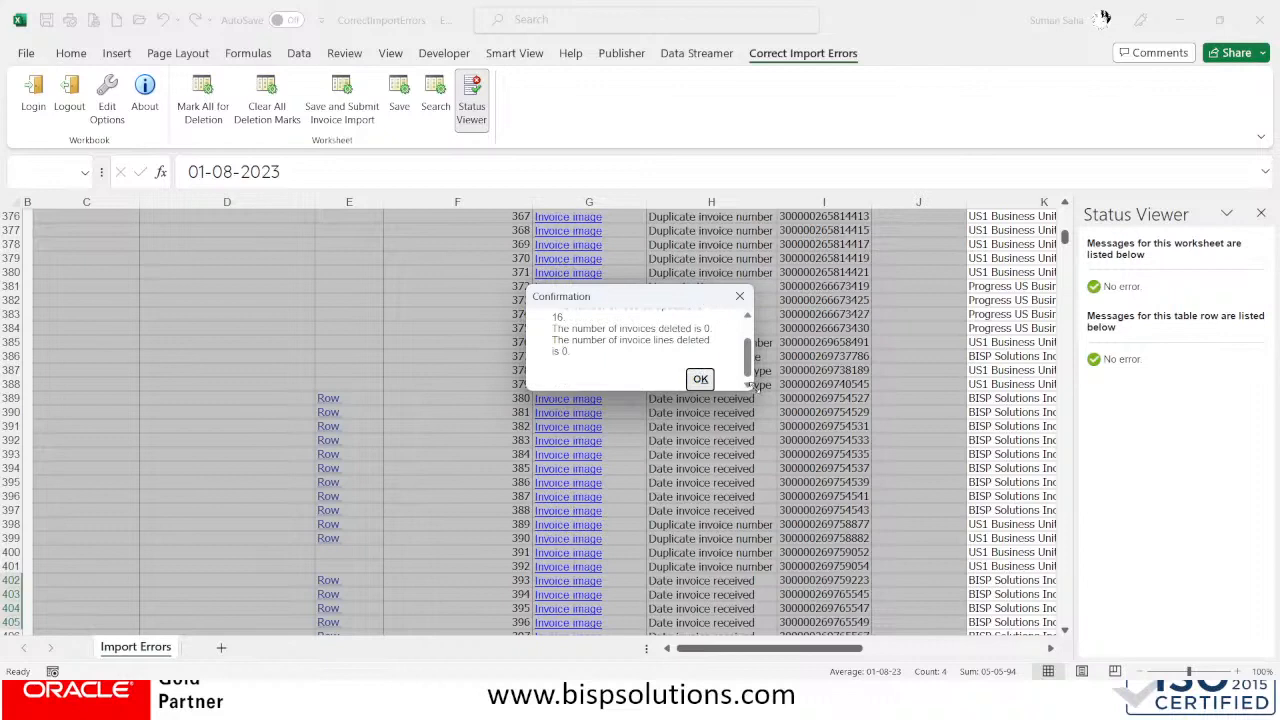
{"action": "left_click_drag", "start_coordinate": [753, 387], "coordinate": [933, 605]}
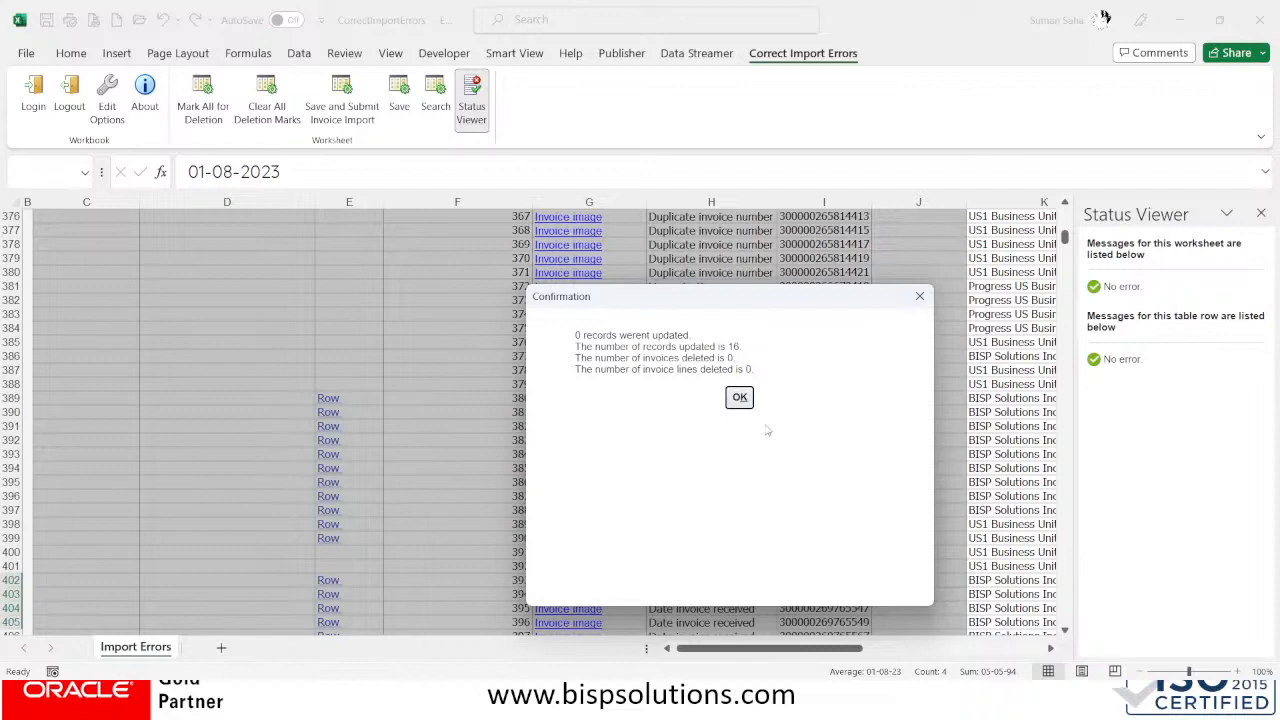
{"action": "left_click", "coordinate": [740, 398]}
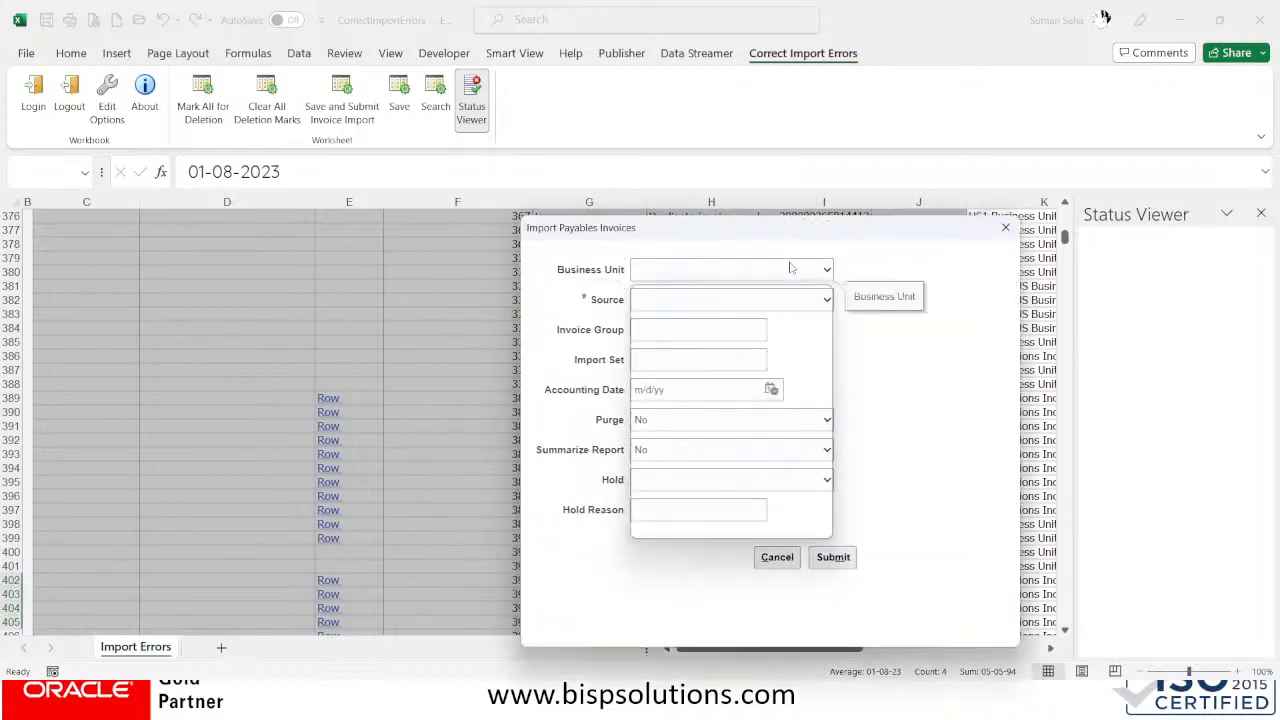
Submit the Import Payables Invoices process with business unit BISP Solutions Inc,Miami and source Spreadsheet, and close the resulting message.
{"action": "left_click", "coordinate": [790, 268]}
{"action": "left_click", "coordinate": [725, 393]}
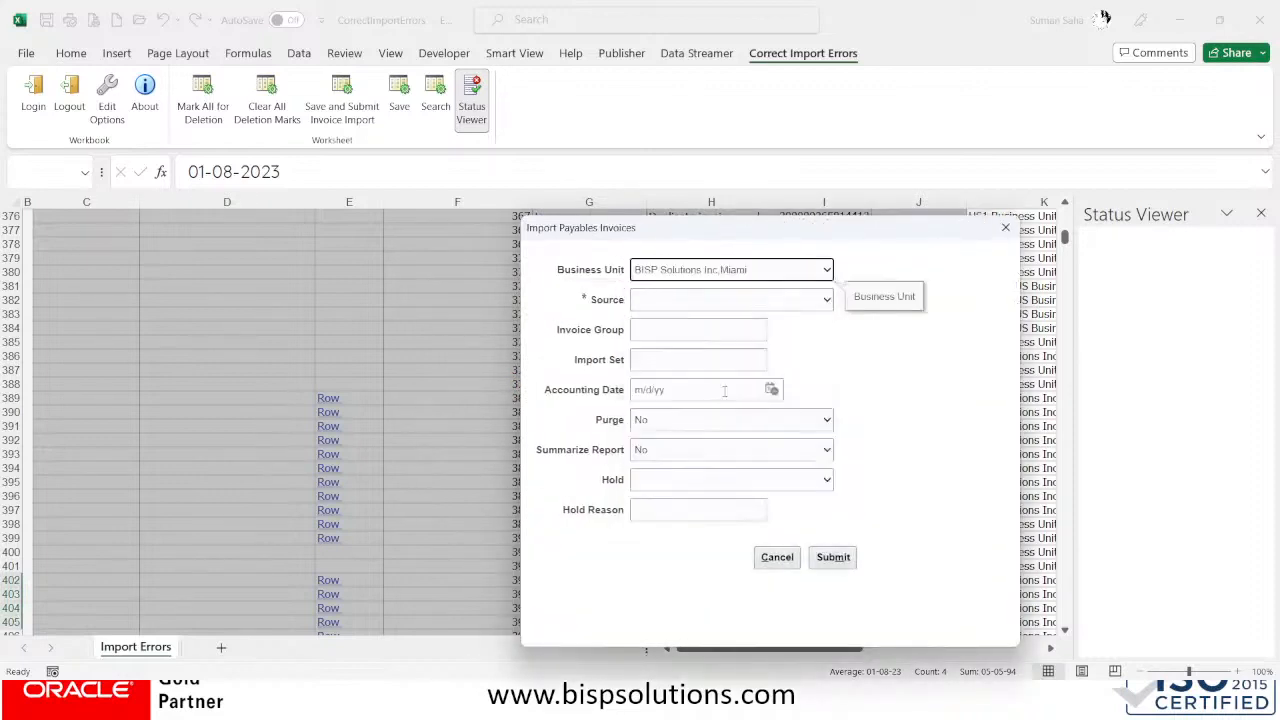
{"action": "left_click", "coordinate": [751, 301]}
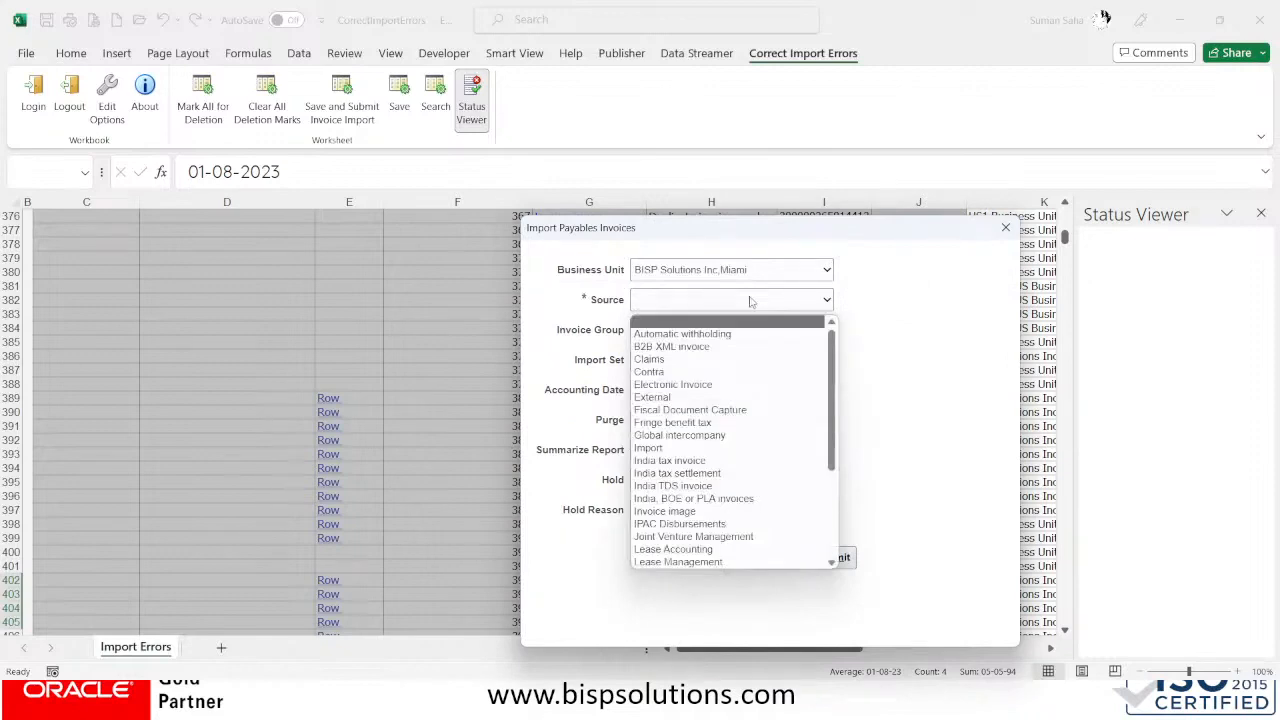
{"action": "scroll", "coordinate": [749, 470], "scroll_direction": "down", "scroll_amount": 3}
{"action": "scroll", "coordinate": [749, 473], "scroll_direction": "down", "scroll_amount": 1}
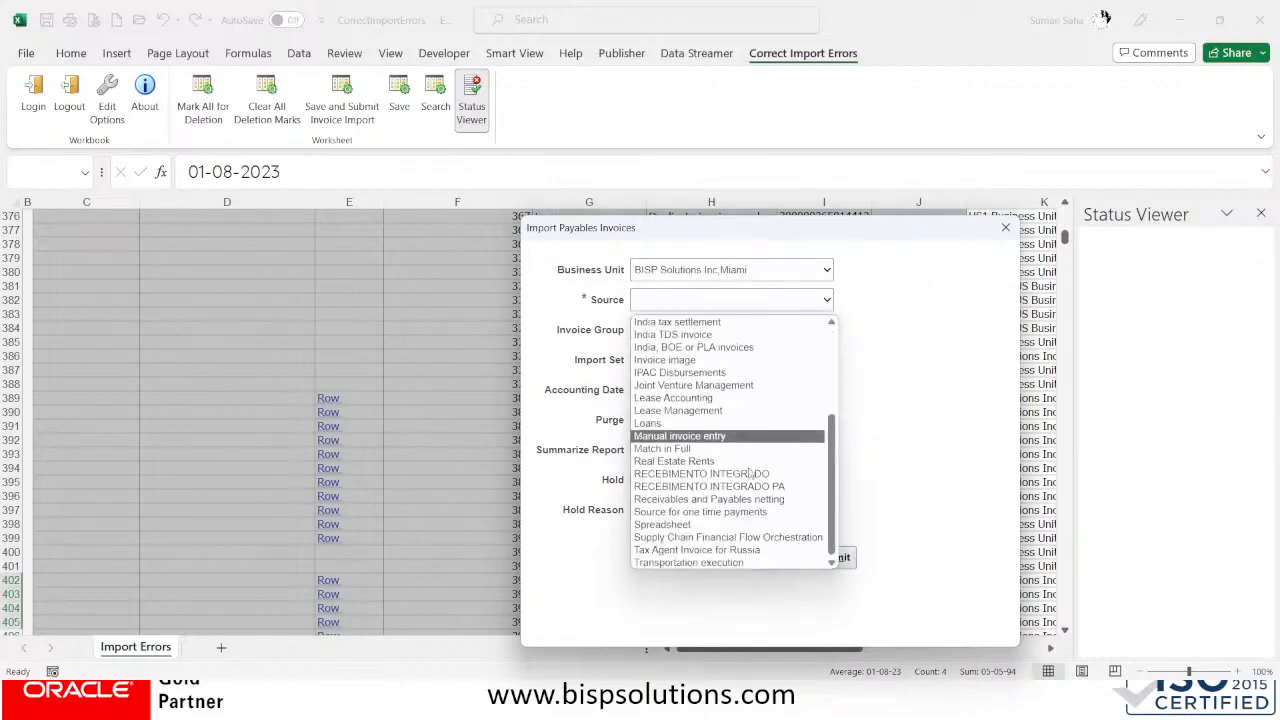
{"action": "left_click", "coordinate": [728, 527]}
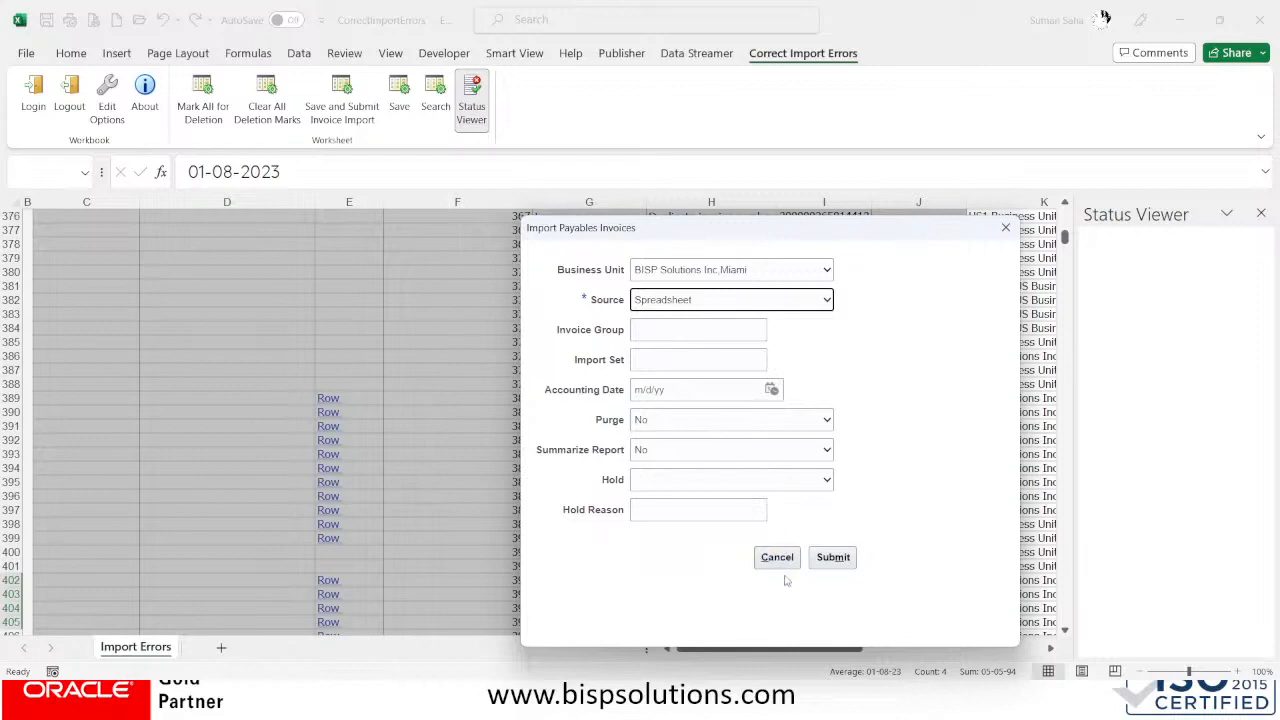
{"action": "left_click", "coordinate": [833, 557]}
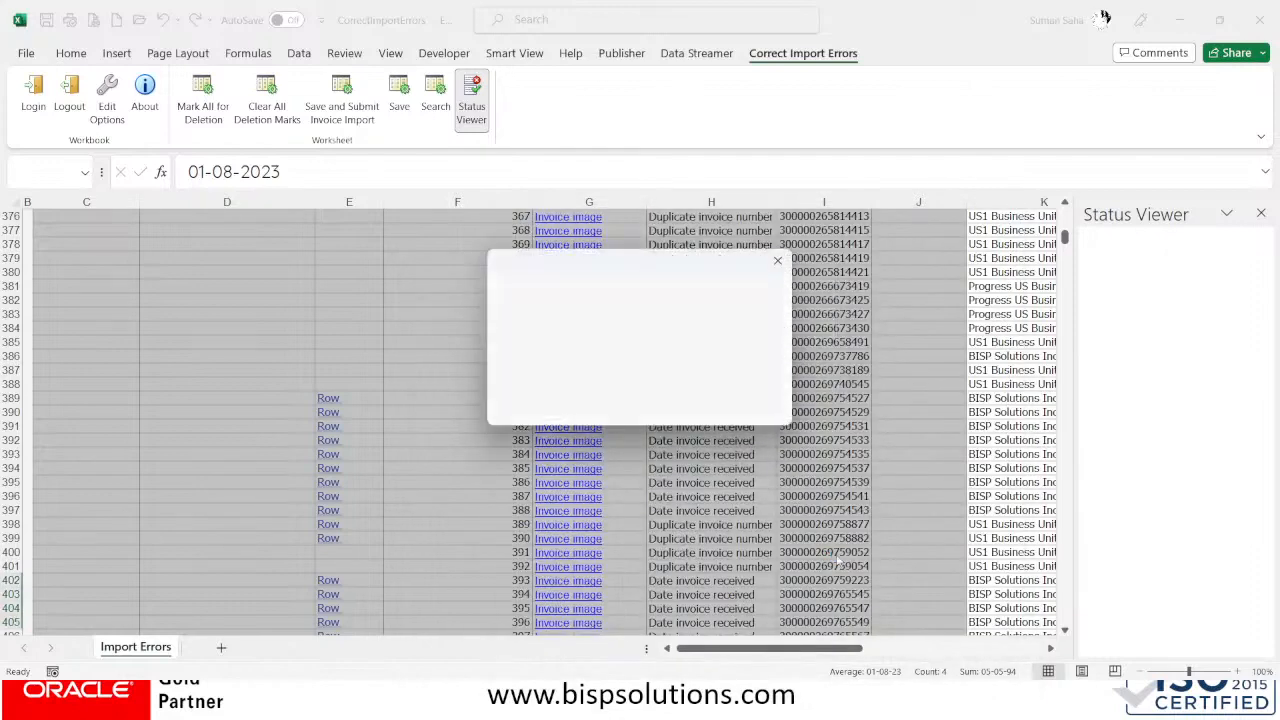
{"action": "left_click", "coordinate": [768, 357]}
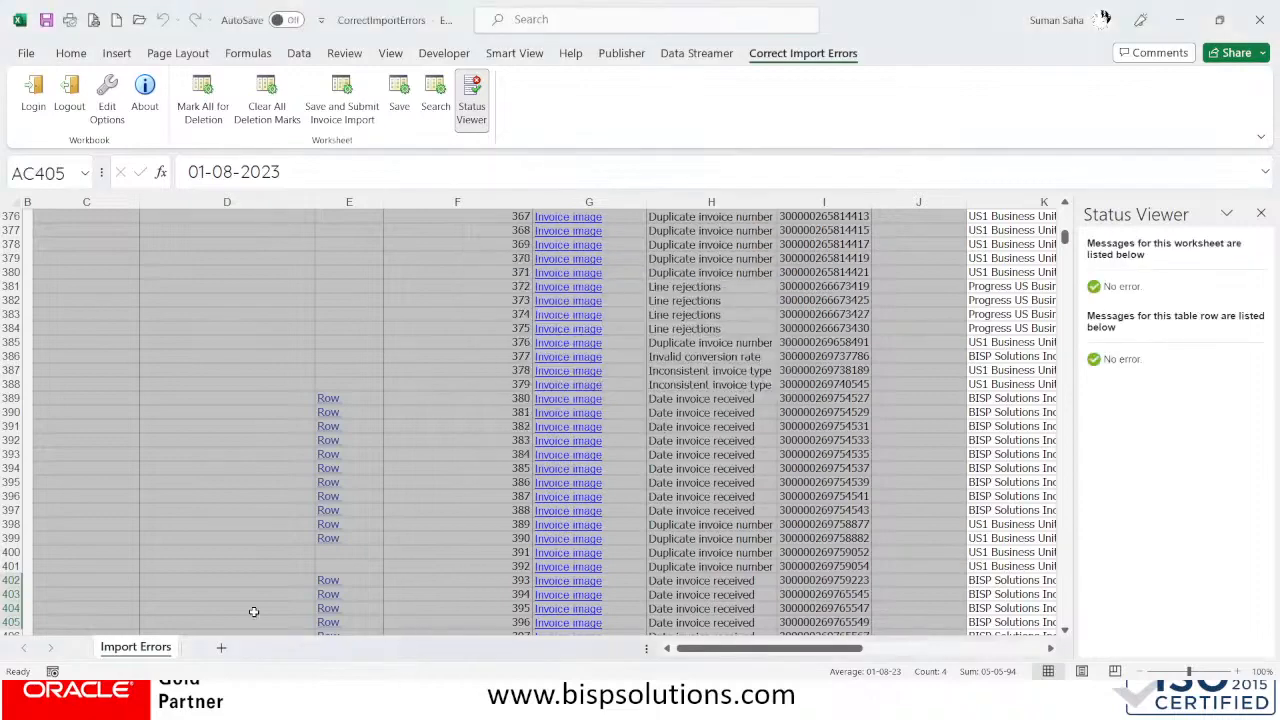
Switch to Oracle Fusion in the browser, open Manage Invoices, and review the listed invoices.
{"action": "key", "text": "alt+Tab"}
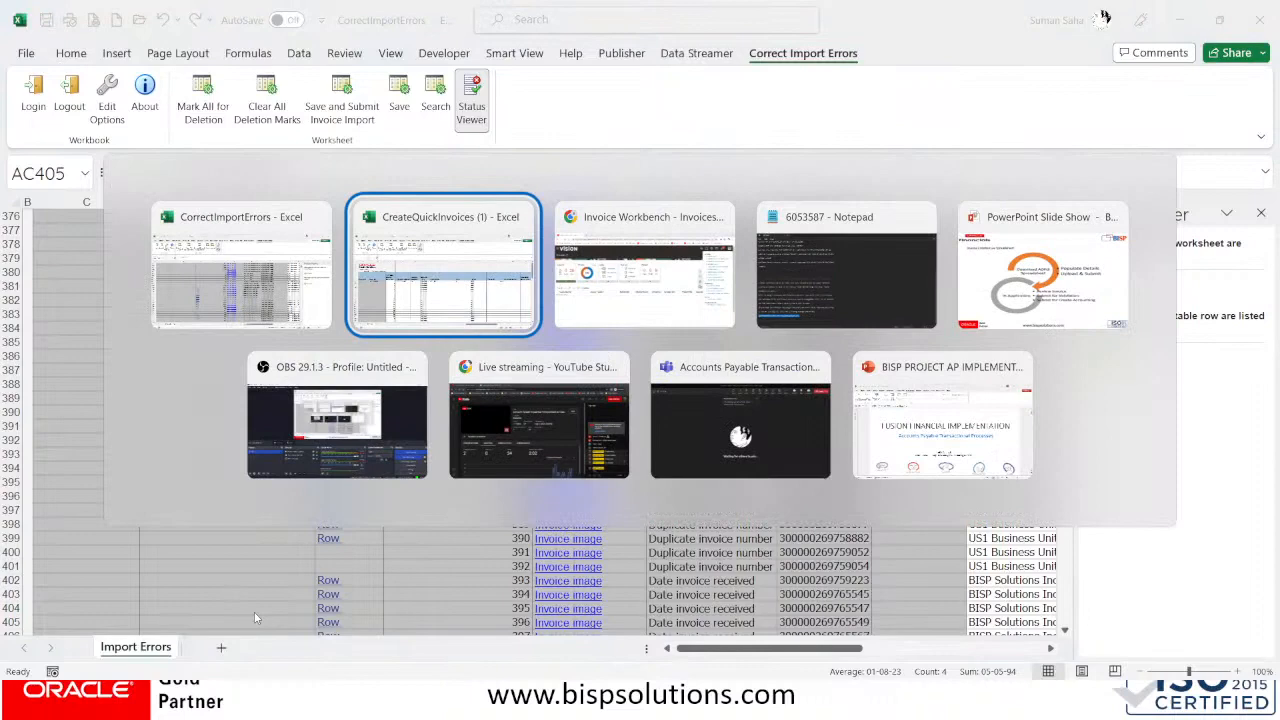
{"action": "key", "text": "alt+Tab"}
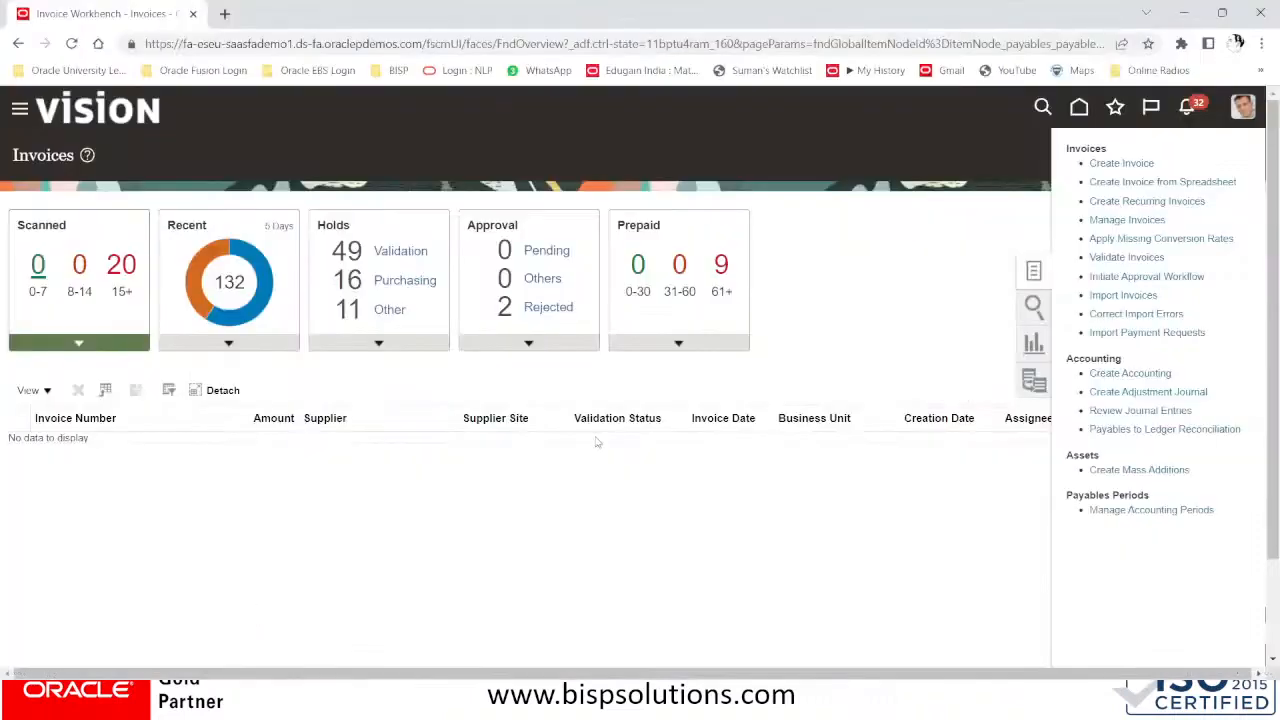
{"action": "left_click", "coordinate": [1112, 219]}
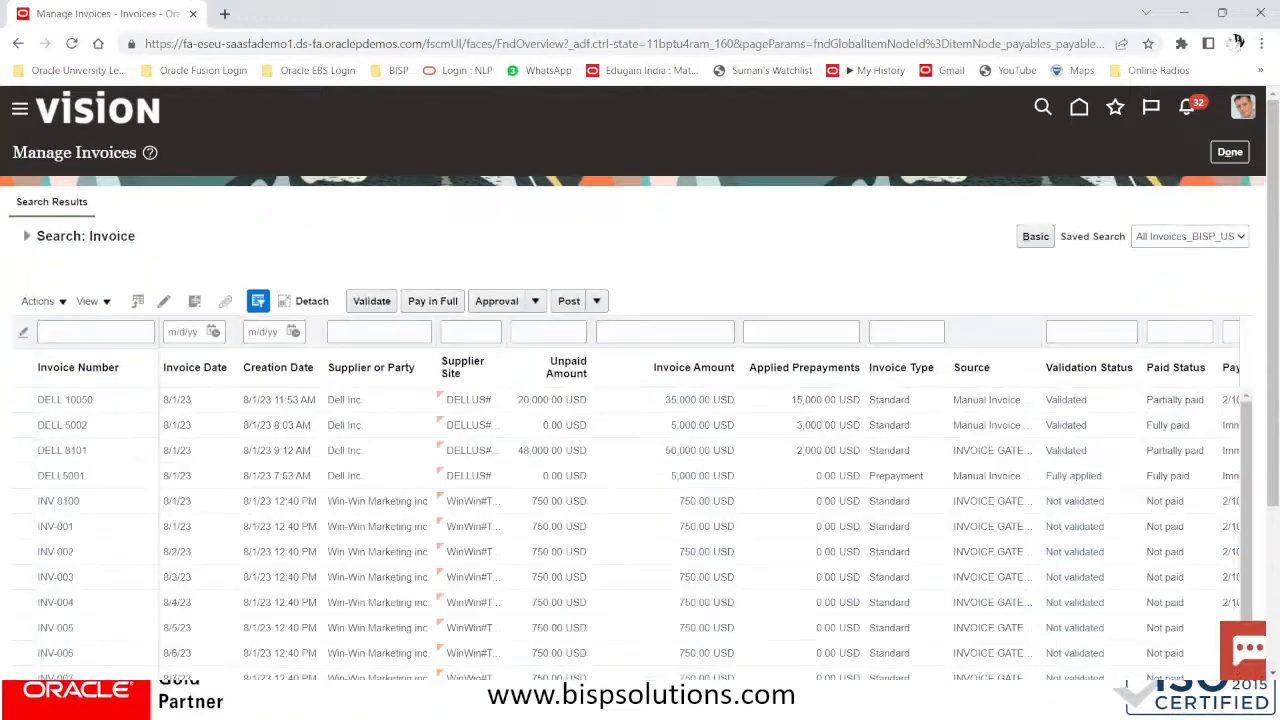
{"action": "scroll", "coordinate": [428, 490], "scroll_direction": "down", "scroll_amount": 3}
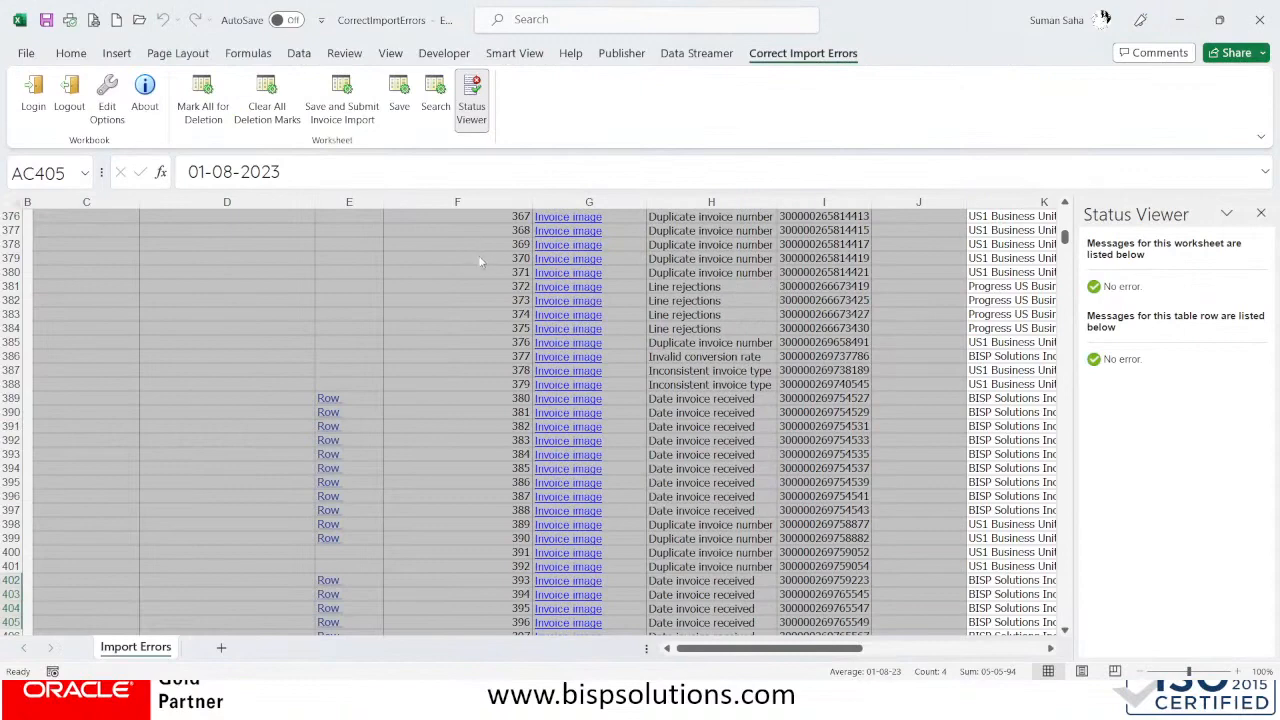
Switch to the CreateQuickInvoices workbook and examine the columns of invoice row 9, from the distribution combination back to the invoice number.
{"action": "key", "text": "alt+Tab"}
{"action": "key", "text": "alt+Tab"}
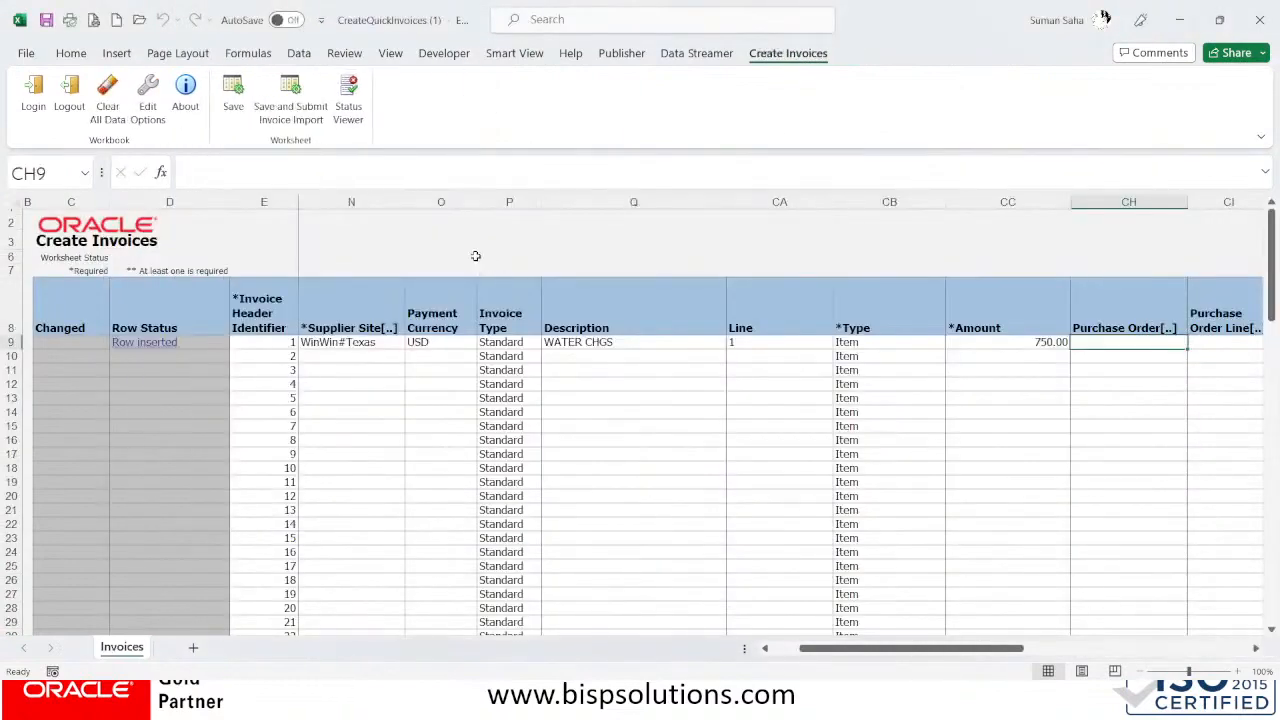
{"action": "key", "text": "alt+Tab"}
{"action": "key", "text": "alt+Tab"}
{"action": "key", "text": "alt+Tab"}
{"action": "key", "text": "alt+Tab"}
{"action": "key", "text": "alt+Tab"}
{"action": "key", "text": "alt+Tab"}
{"action": "key", "text": "alt+Tab"}
{"action": "key", "text": "alt+Tab"}
{"action": "key", "text": "alt+Tab"}
{"action": "left_click", "coordinate": [880, 341]}
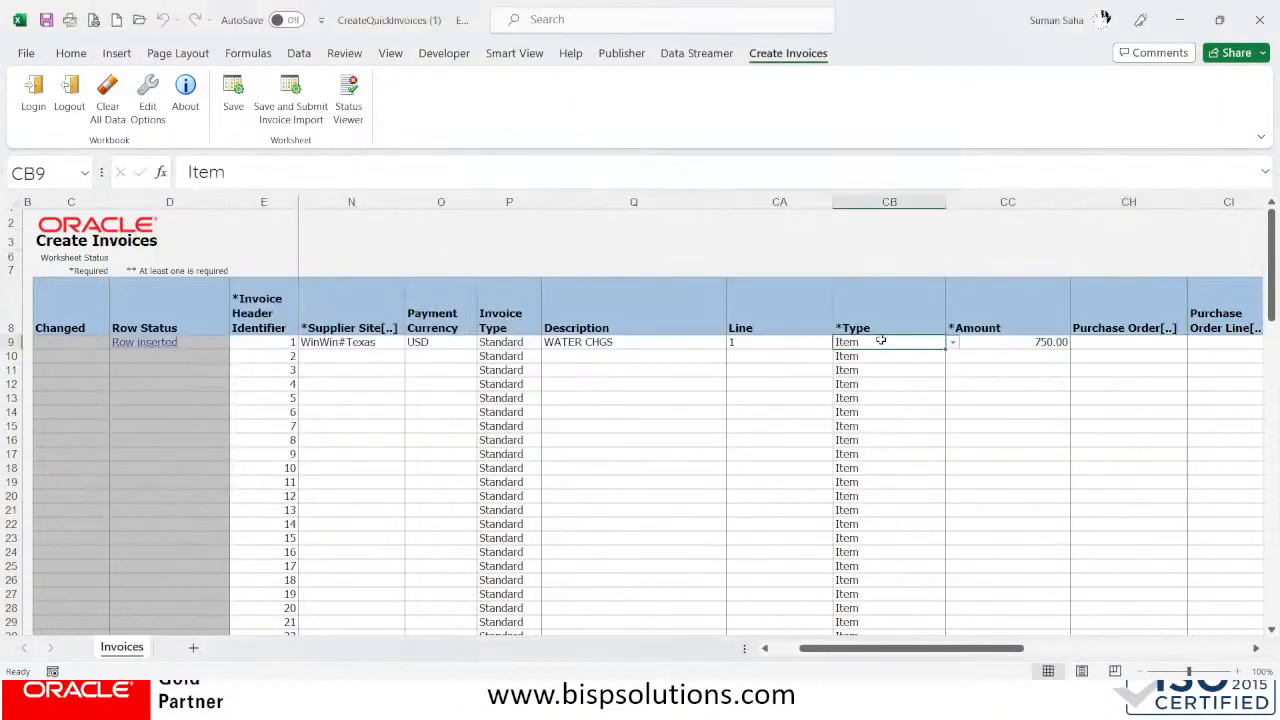
{"action": "key", "text": "Tab"}
{"action": "key", "text": "Tab"}
{"action": "key", "text": "Tab"}
{"action": "key", "text": "Tab"}
{"action": "key", "text": "Tab"}
{"action": "key", "text": "Tab"}
{"action": "key", "text": "Tab"}
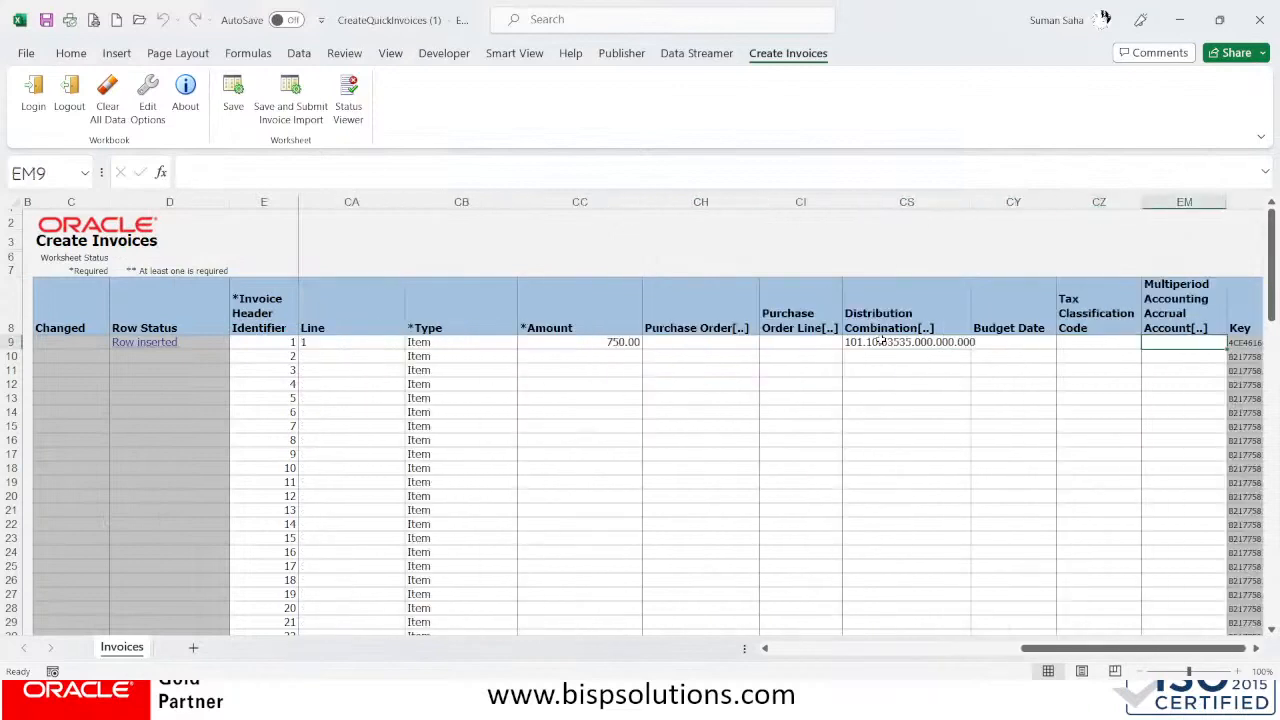
{"action": "key", "text": "shift+Tab"}
{"action": "key", "text": "shift+Tab"}
{"action": "key", "text": "shift+Tab"}
{"action": "key", "text": "shift+Tab"}
{"action": "key", "text": "shift+Tab"}
{"action": "key", "text": "shift+Tab"}
{"action": "key", "text": "shift+Tab"}
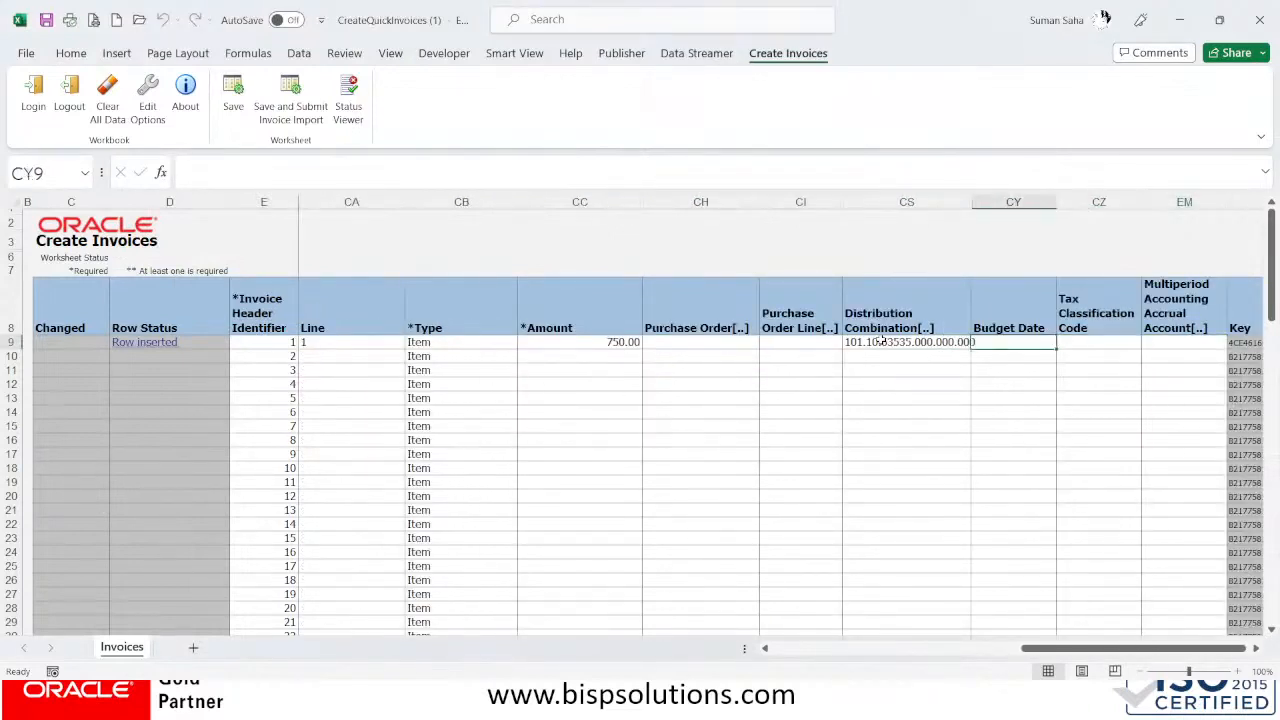
{"action": "key", "text": "shift+Tab"}
{"action": "key", "text": "shift+Tab"}
{"action": "key", "text": "shift+Tab"}
{"action": "key", "text": "shift+Tab"}
{"action": "key", "text": "shift+Tab"}
{"action": "key", "text": "shift+Tab"}
{"action": "key", "text": "shift+Tab"}
{"action": "key", "text": "shift+Tab"}
{"action": "key", "text": "shift+Tab"}
{"action": "key", "text": "shift+Tab"}
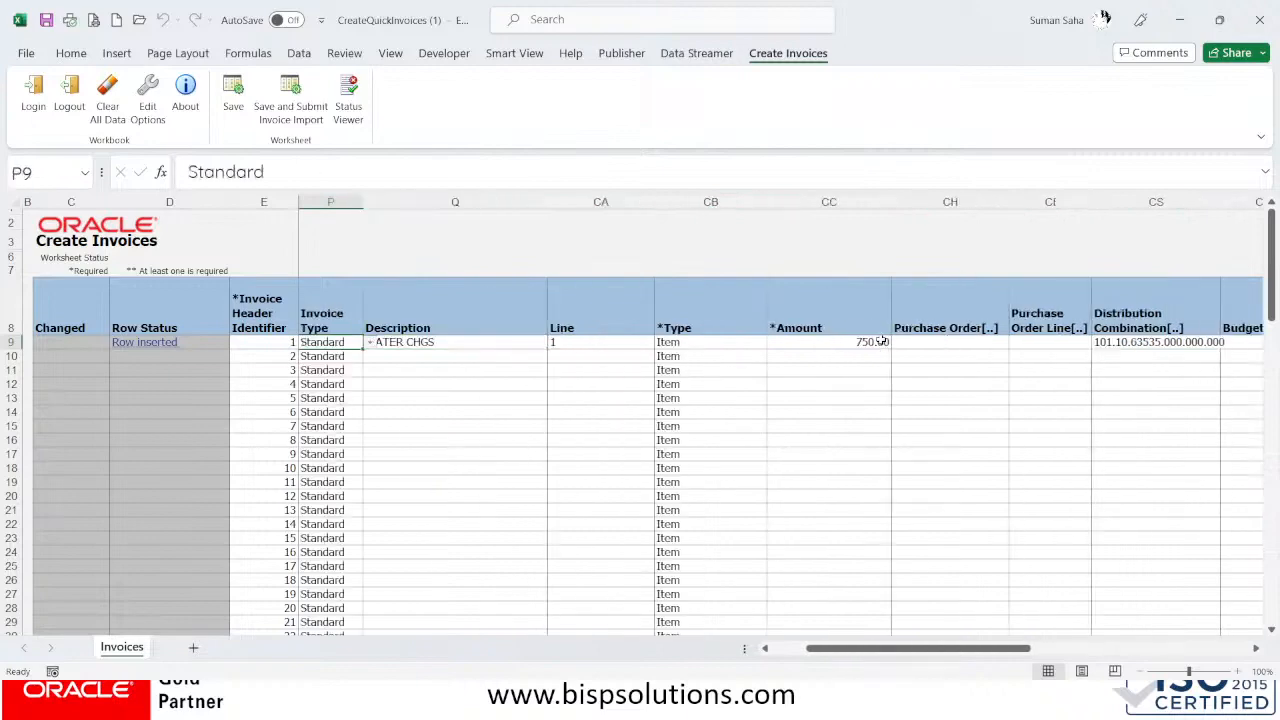
{"action": "key", "text": "shift+Tab"}
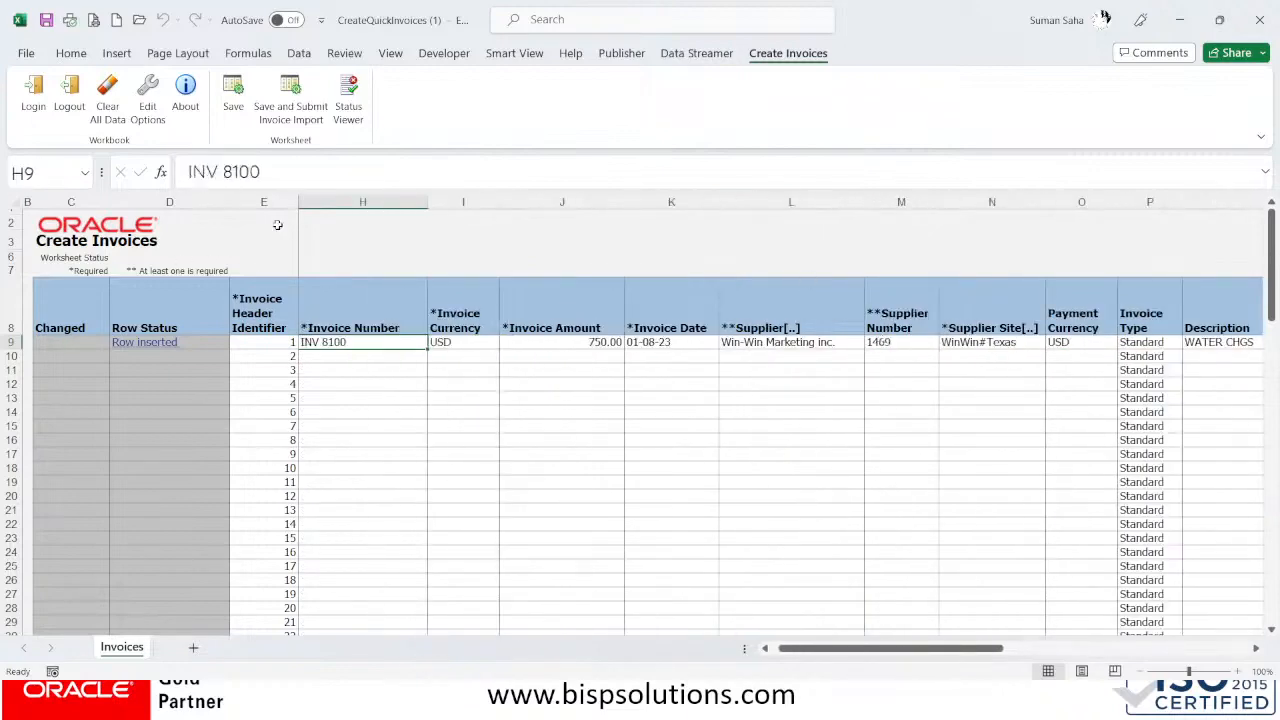
Unhide all hidden columns between H and EM in the Create Invoices sheet.
{"action": "left_click_drag", "start_coordinate": [360, 202], "coordinate": [1187, 239]}
{"action": "right_click", "coordinate": [1130, 206]}
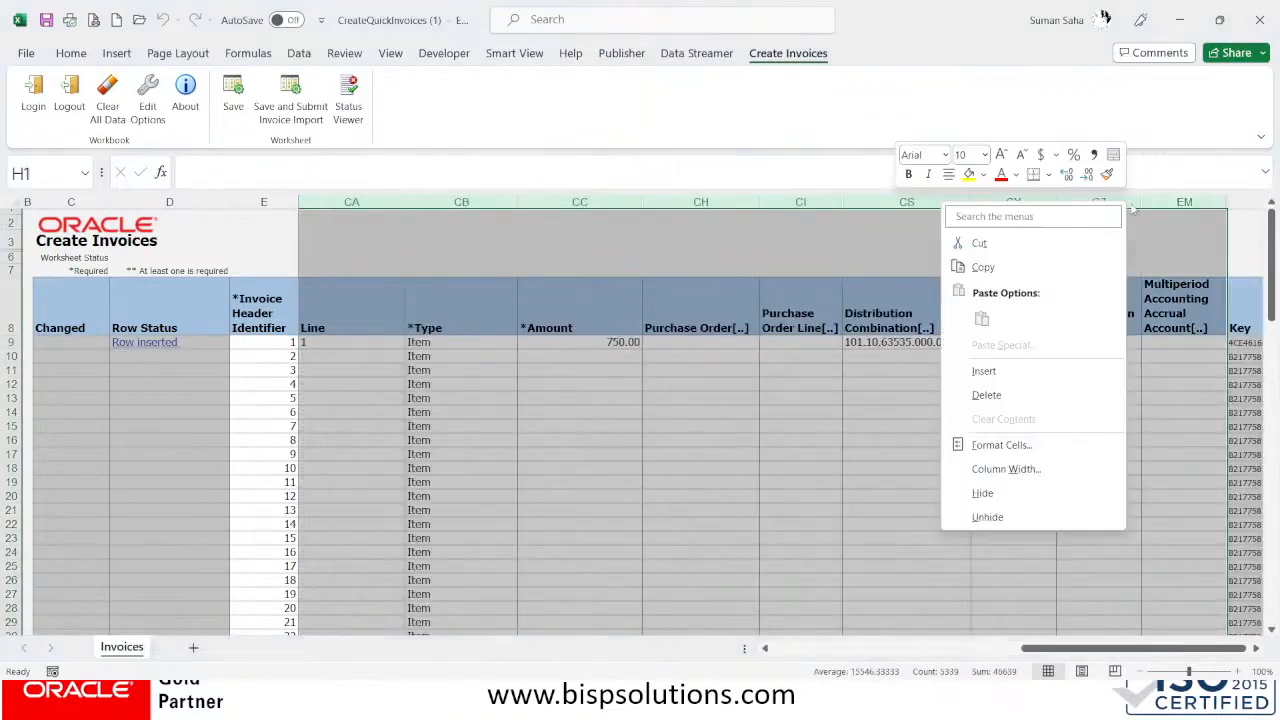
{"action": "left_click", "coordinate": [987, 516]}
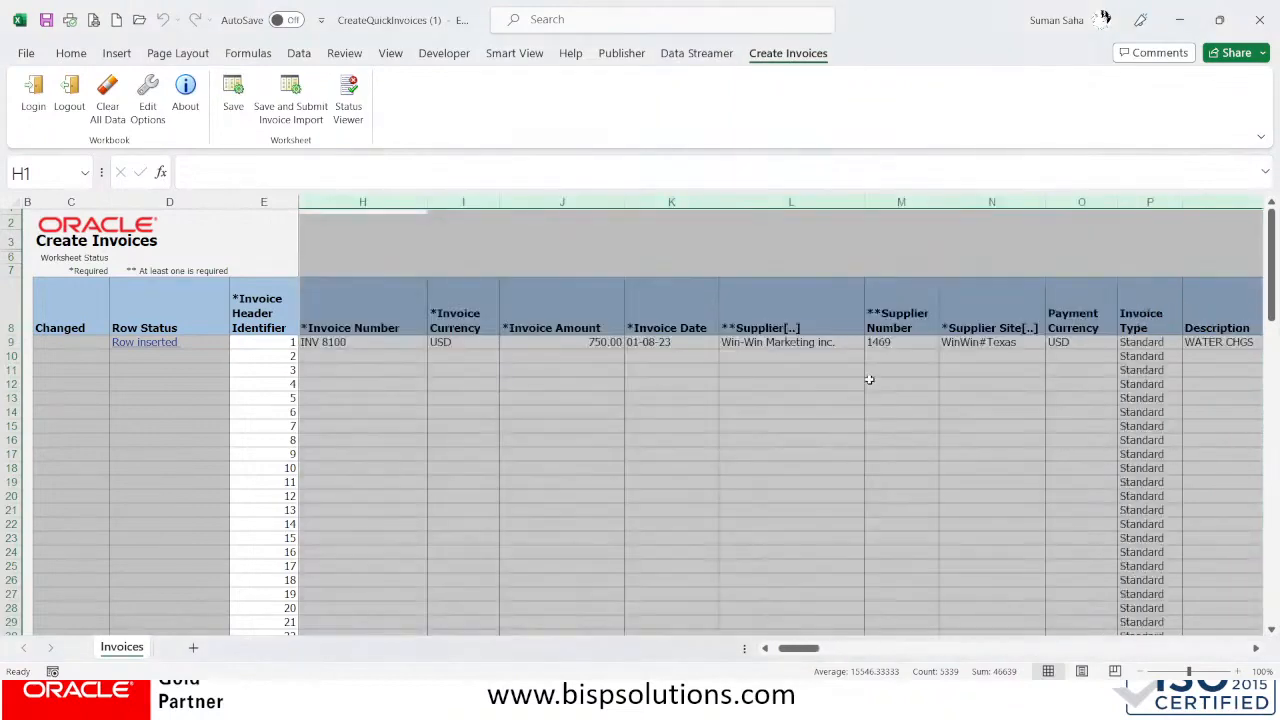
Examine the unhidden invoice header fields in row 9, including Invoice Received Date, the prepayment fields, Payment Method and Pay Group.
{"action": "left_click", "coordinate": [810, 341]}
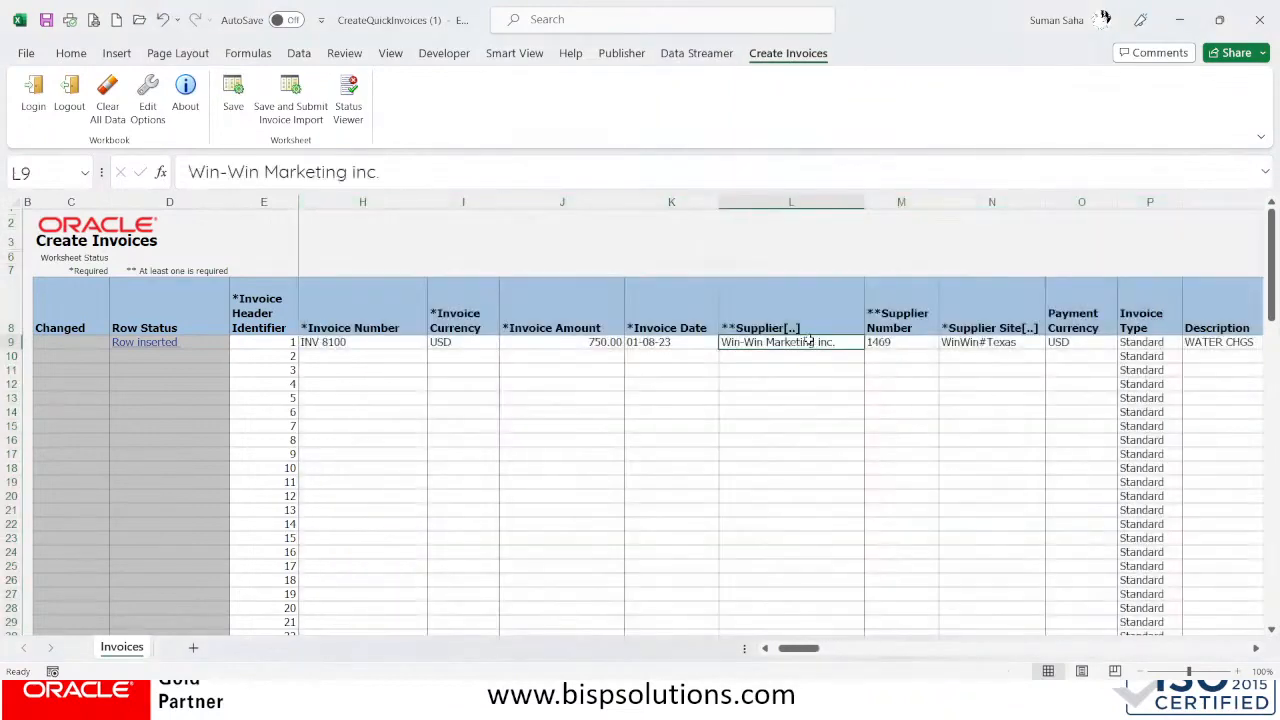
{"action": "key", "text": "Left"}
{"action": "key", "text": "Left"}
{"action": "key", "text": "Left"}
{"action": "key", "text": "Left"}
{"action": "key", "text": "Right"}
{"action": "key", "text": "Right"}
{"action": "key", "text": "Right"}
{"action": "key", "text": "Right"}
{"action": "key", "text": "Right"}
{"action": "key", "text": "Right"}
{"action": "key", "text": "Right"}
{"action": "key", "text": "Right"}
{"action": "key", "text": "Right"}
{"action": "key", "text": "Right"}
{"action": "key", "text": "Right"}
{"action": "key", "text": "Right"}
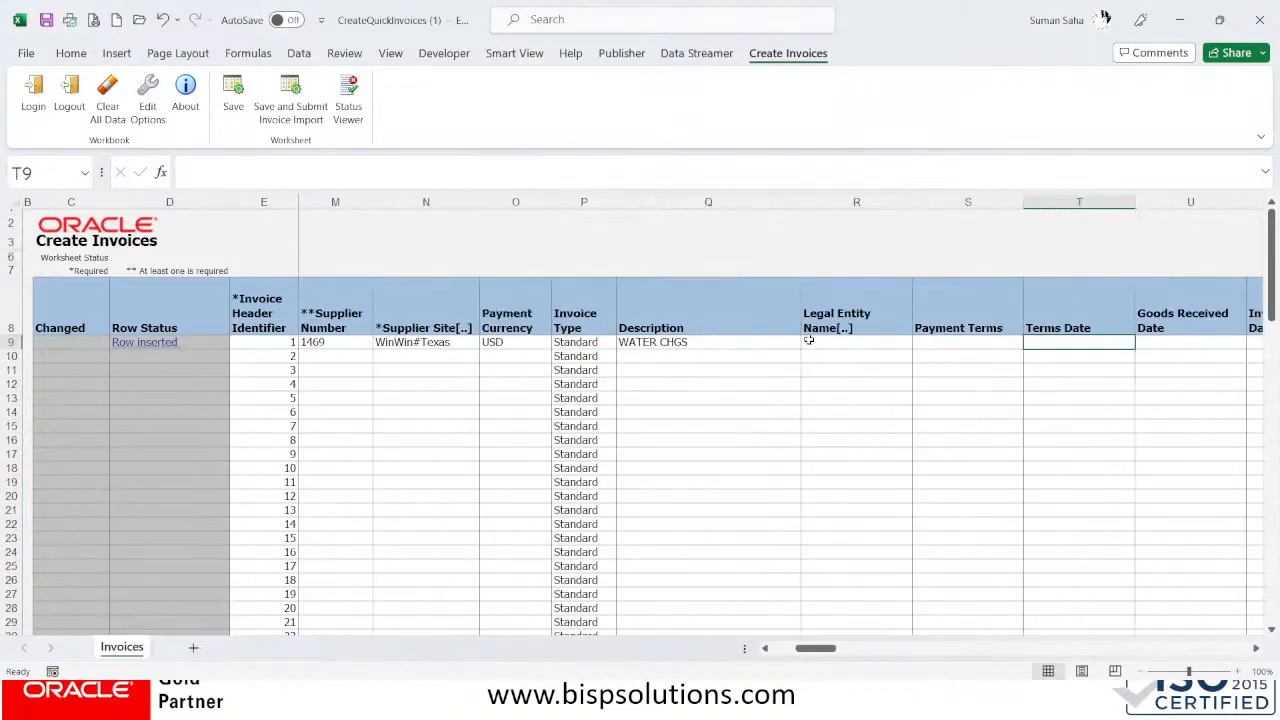
{"action": "key", "text": "Right"}
{"action": "key", "text": "Right"}
{"action": "key", "text": "Right"}
{"action": "key", "text": "Left"}
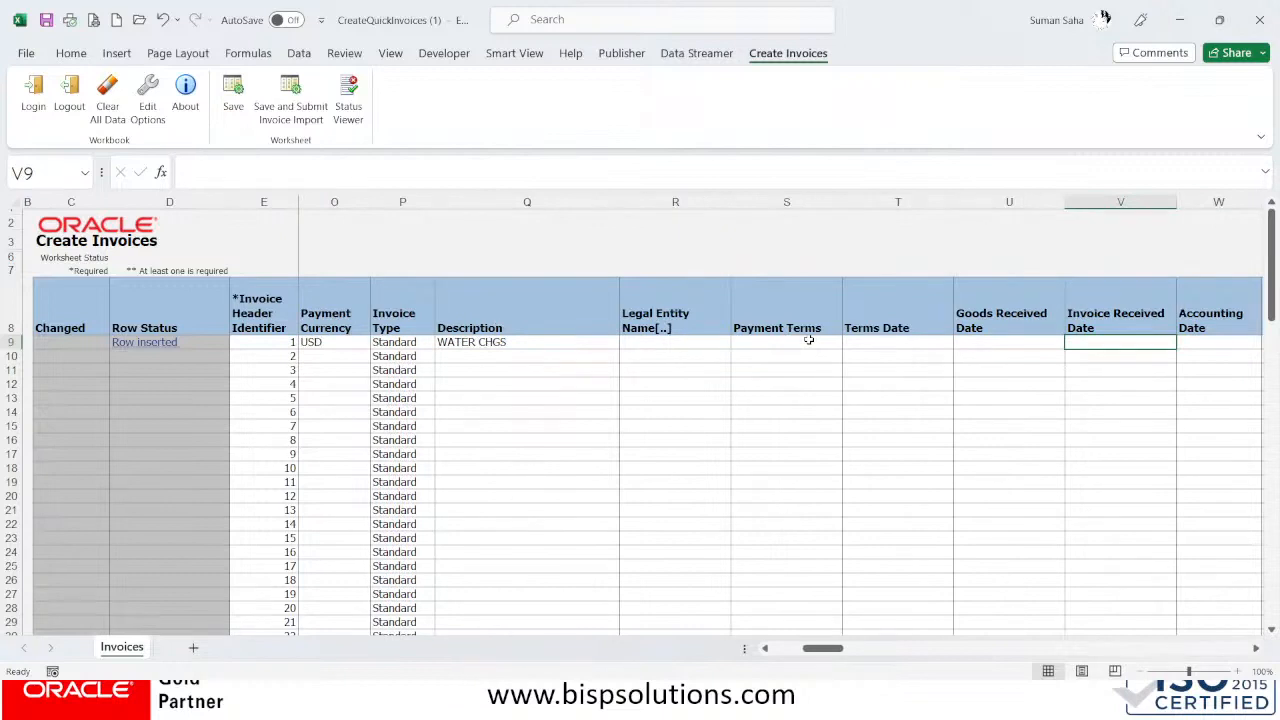
{"action": "key", "text": "Right"}
{"action": "key", "text": "Right"}
{"action": "key", "text": "Right"}
{"action": "key", "text": "Right"}
{"action": "key", "text": "Right"}
{"action": "key", "text": "Right"}
{"action": "key", "text": "Right"}
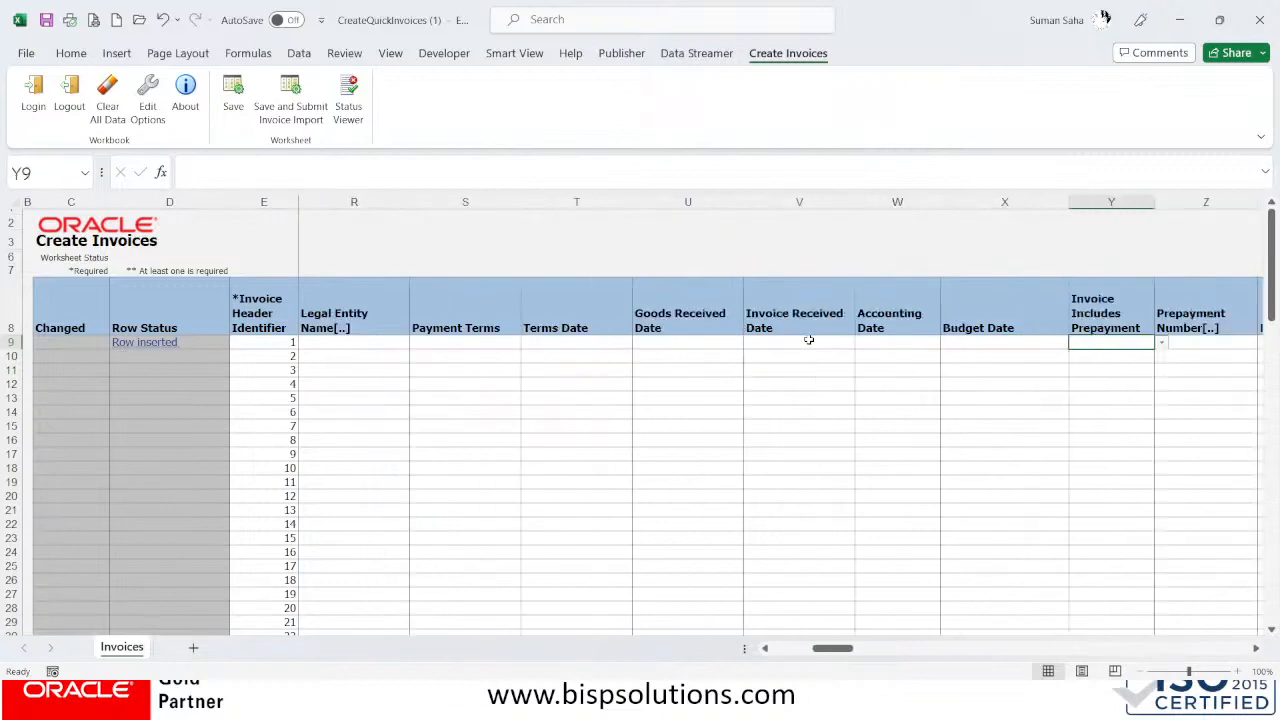
{"action": "key", "text": "Right"}
{"action": "key", "text": "Right"}
{"action": "key", "text": "Left"}
{"action": "key", "text": "Left"}
{"action": "key", "text": "Left"}
{"action": "key", "text": "Left"}
{"action": "key", "text": "Left"}
{"action": "key", "text": "Left"}
{"action": "key", "text": "Left"}
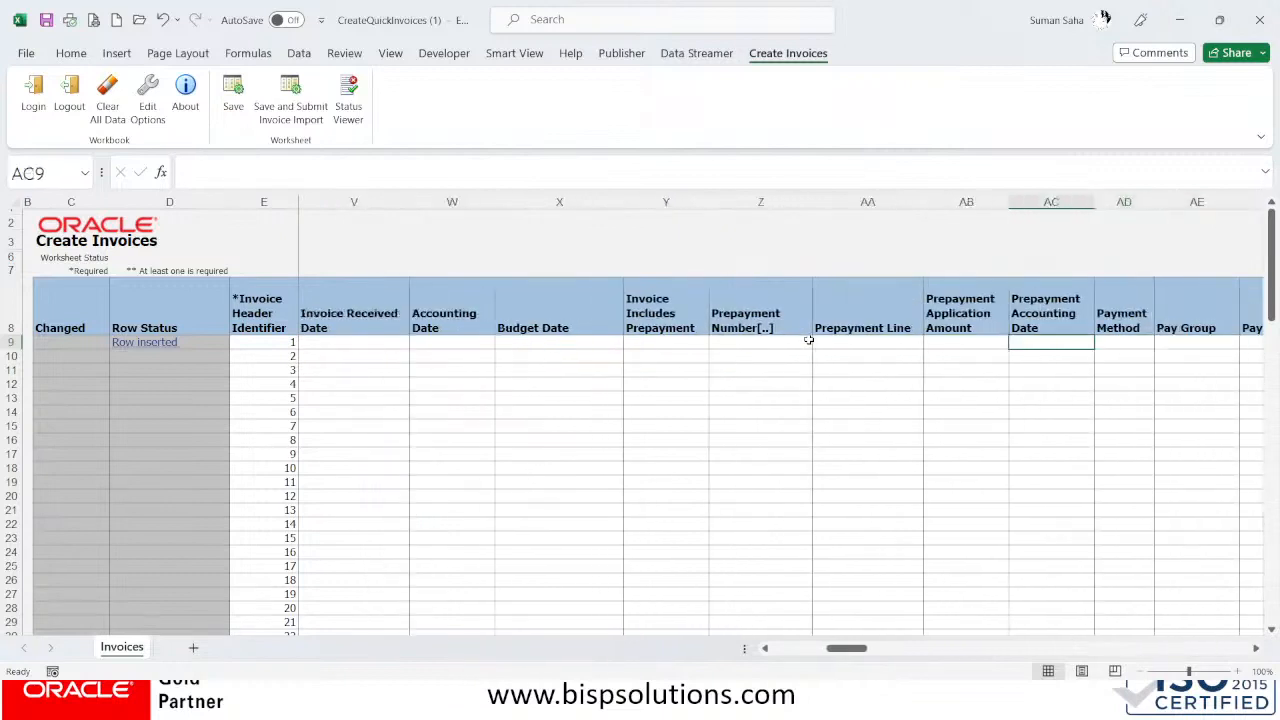
{"action": "key", "text": "Left"}
{"action": "key", "text": "Left"}
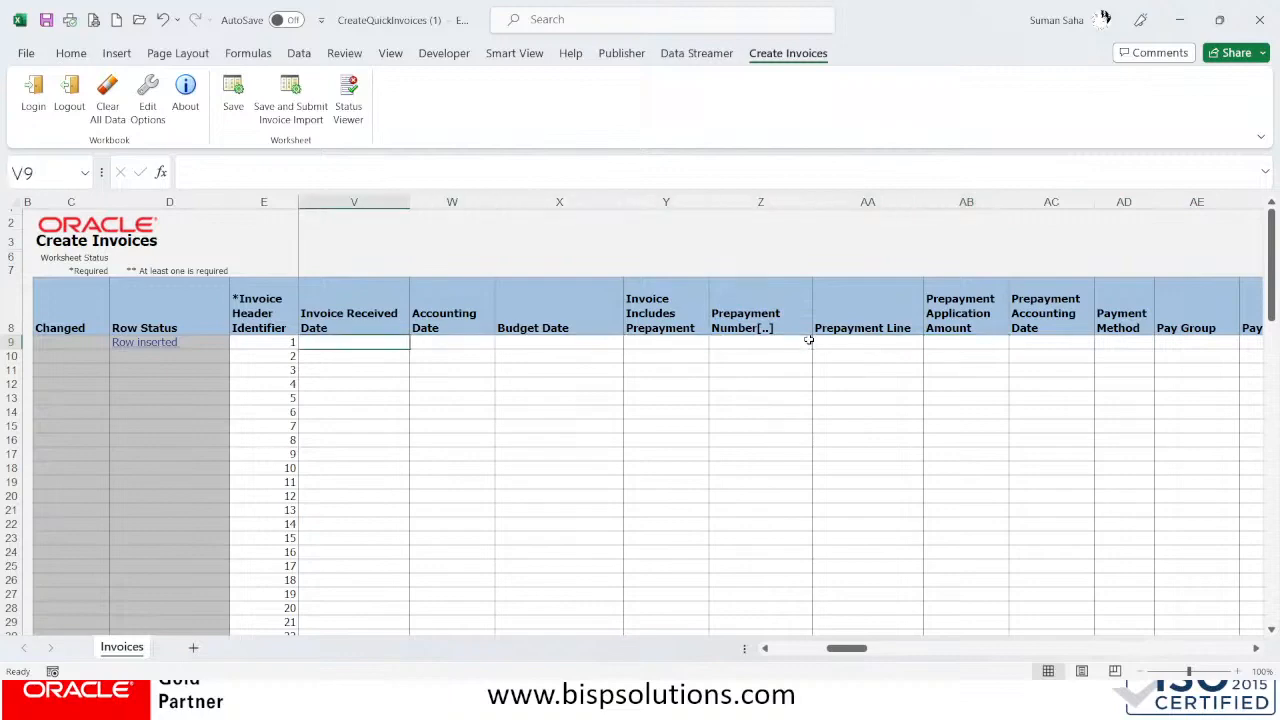
{"action": "key", "text": "Right"}
{"action": "key", "text": "Right"}
{"action": "key", "text": "Right"}
{"action": "key", "text": "Right"}
{"action": "key", "text": "Right"}
{"action": "key", "text": "Right"}
{"action": "key", "text": "Right"}
{"action": "key", "text": "Right"}
{"action": "key", "text": "Right"}
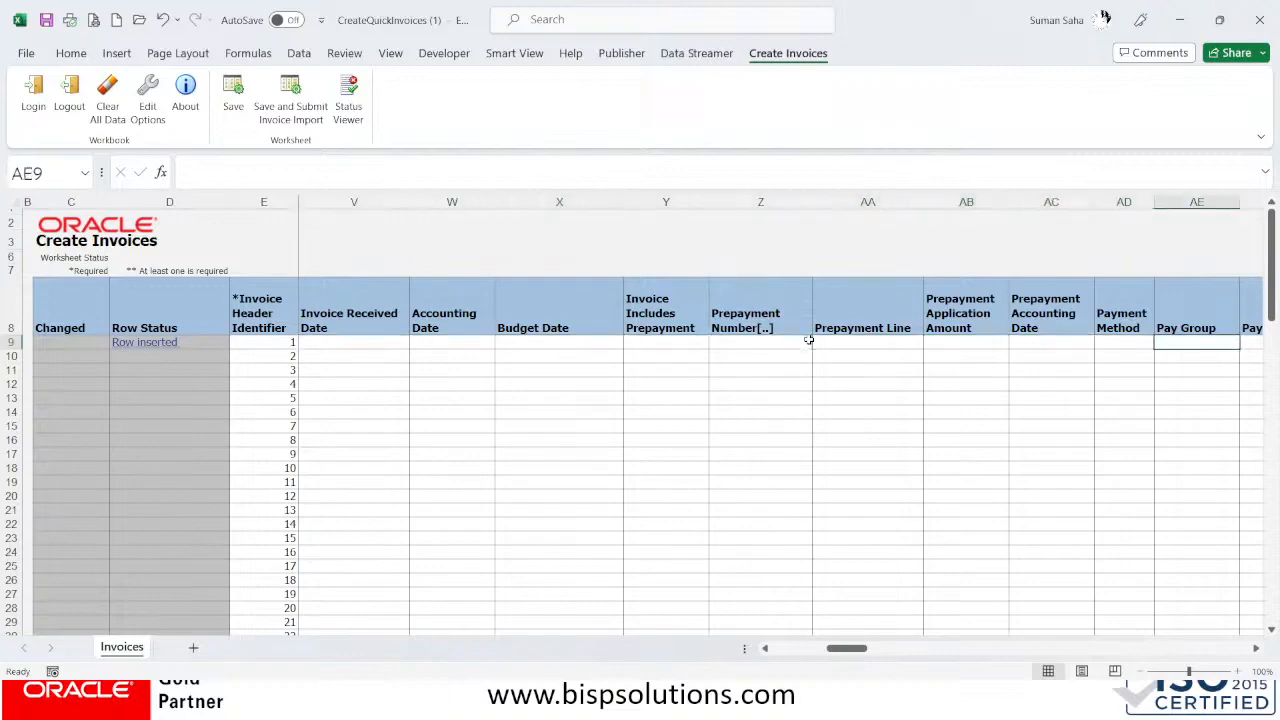
Return to the Manage Invoices results in the browser and review the imported Win-Win Marketing inc. invoices.
{"action": "key", "text": "alt+Tab"}
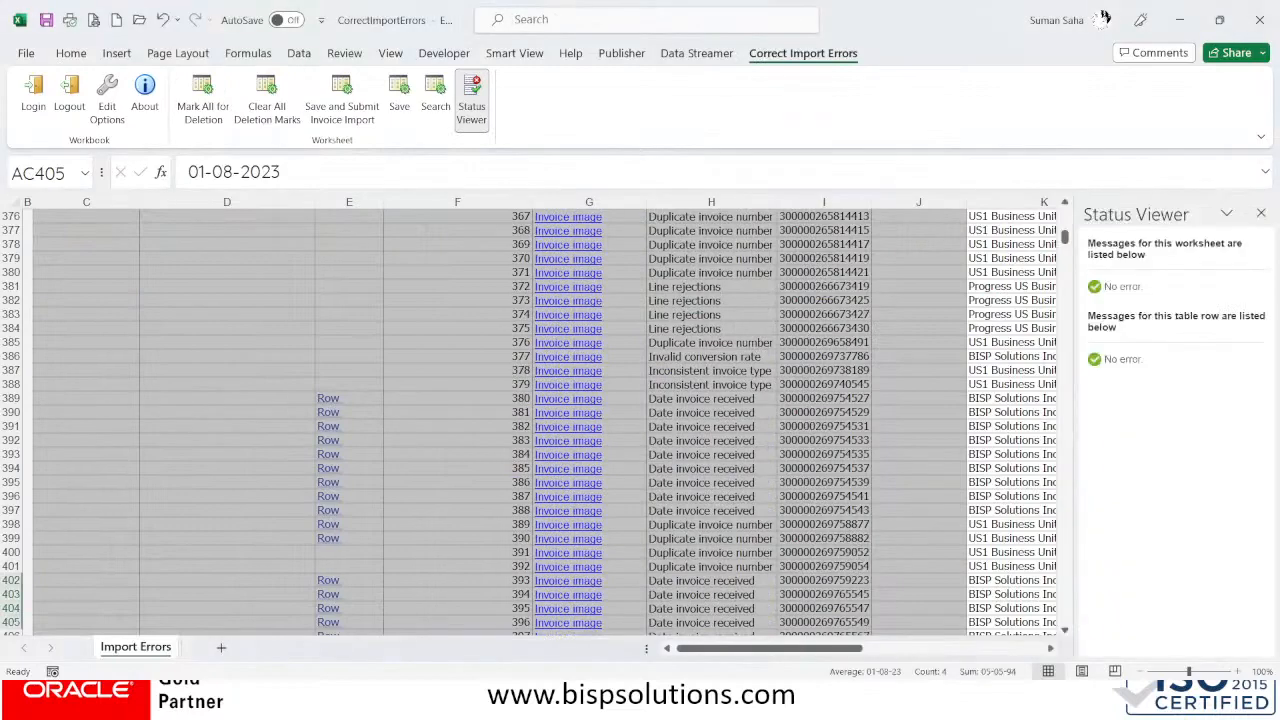
{"action": "key", "text": "alt+Tab"}
{"action": "key", "text": "alt+Tab"}
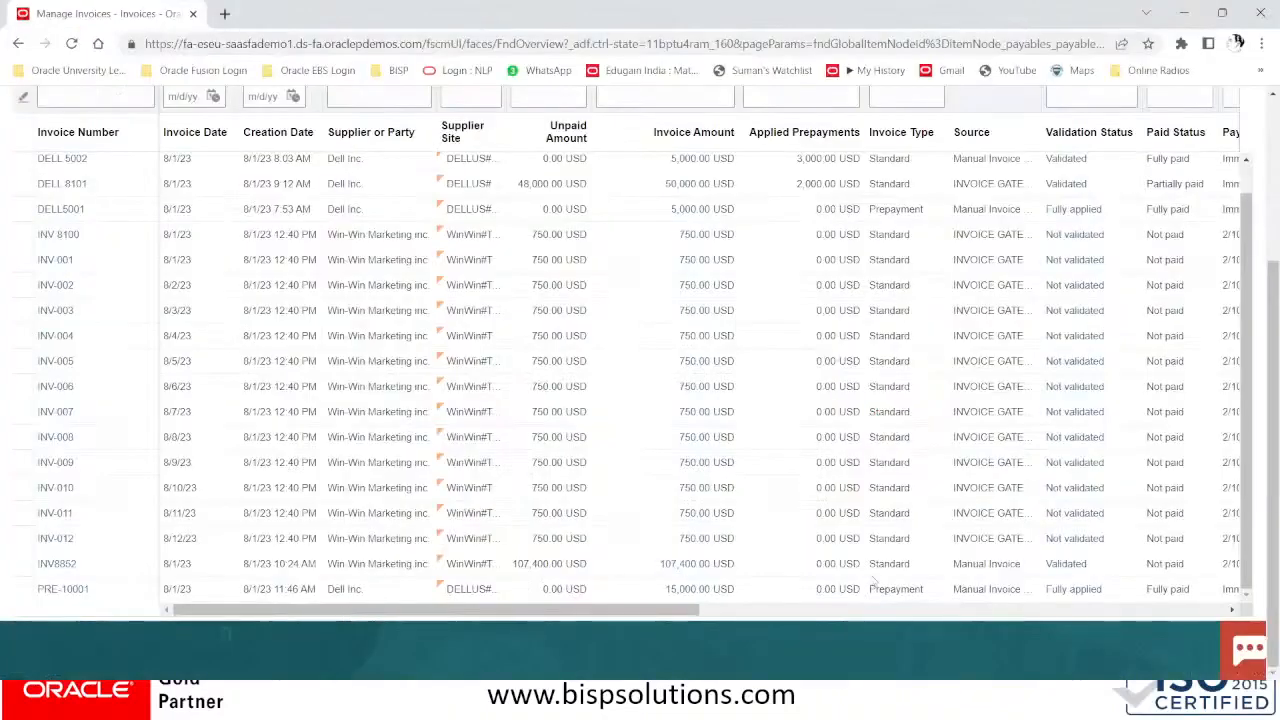
{"action": "scroll", "coordinate": [937, 220], "scroll_direction": "up", "scroll_amount": 3}
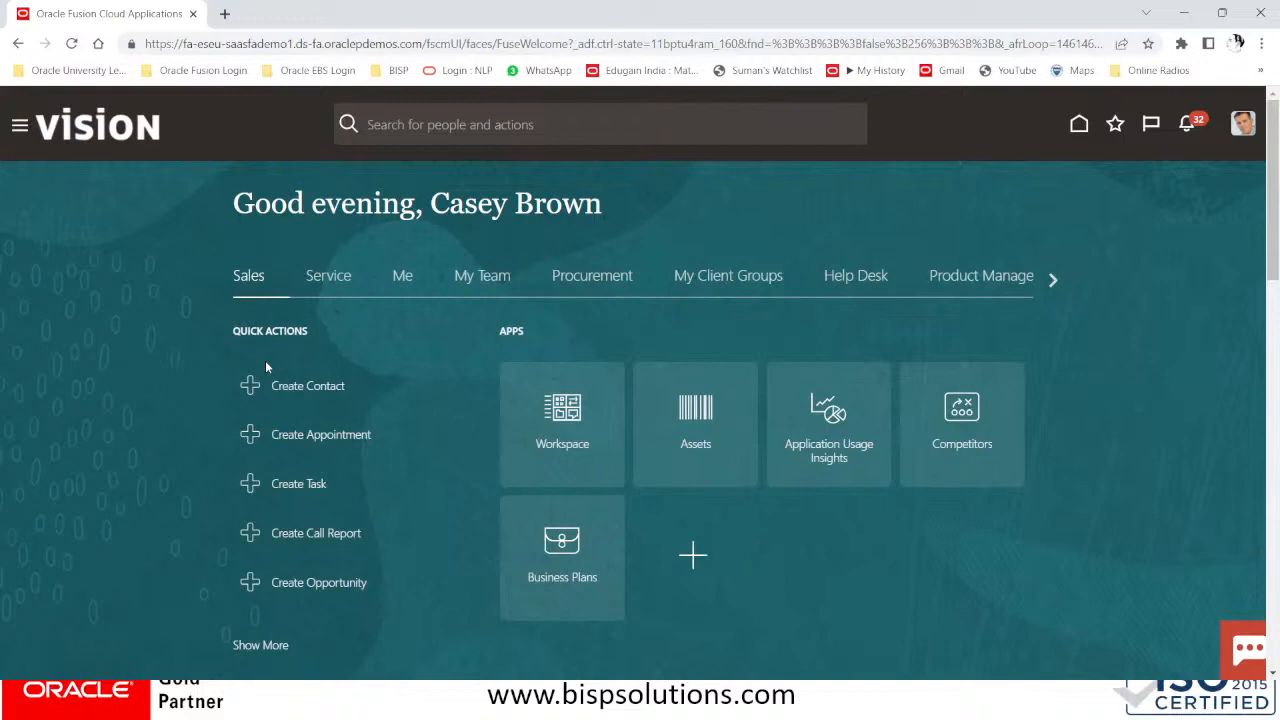
Switch to YouTube Studio, end the live stream, and confirm ending it.
{"action": "key", "text": "alt+Tab"}
{"action": "key", "text": "alt+Tab"}
{"action": "key", "text": "alt+Tab"}
{"action": "key", "text": "alt+Tab"}
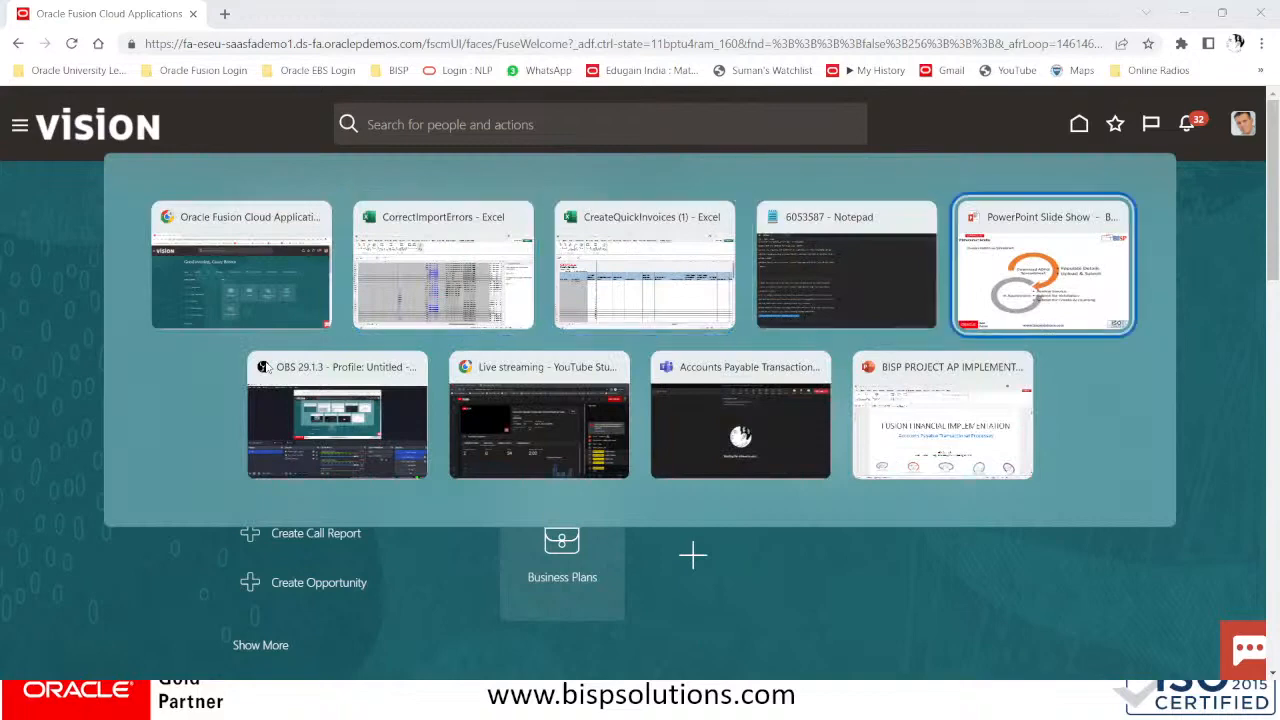
{"action": "key", "text": "alt+Tab"}
{"action": "key", "text": "alt+Tab"}
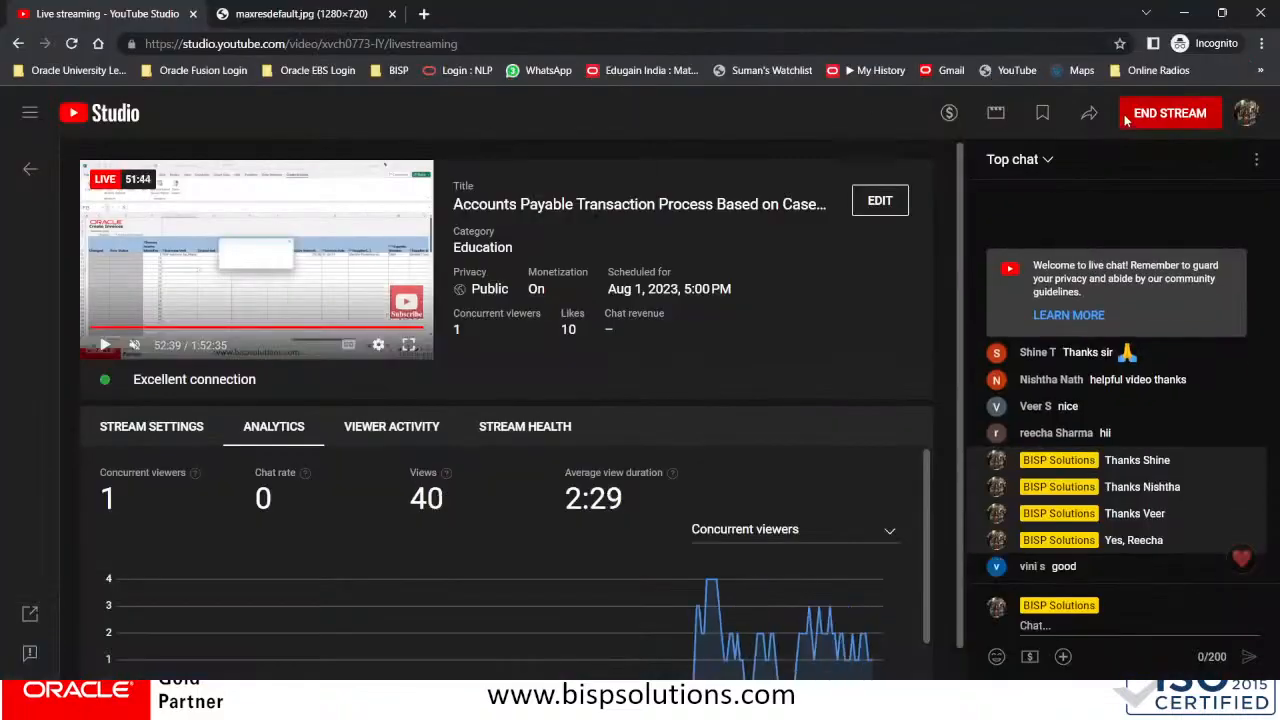
{"action": "left_click", "coordinate": [1150, 116]}
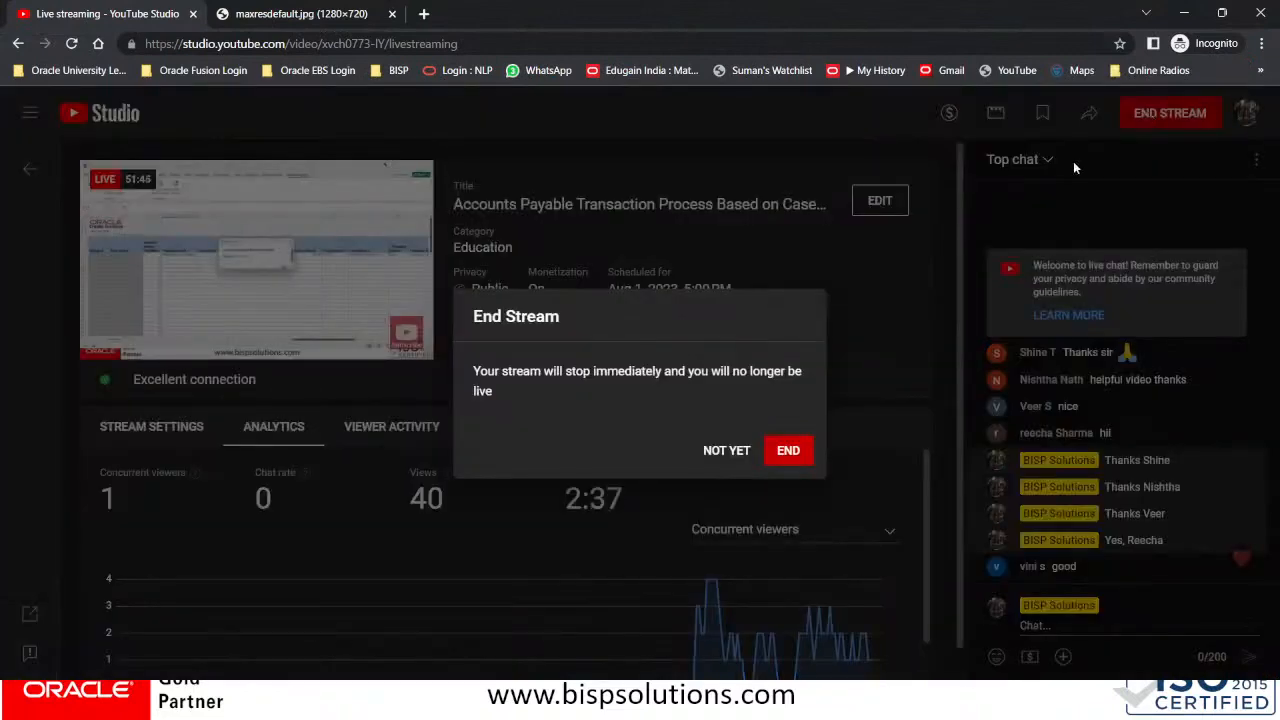
{"action": "left_click", "coordinate": [804, 455]}
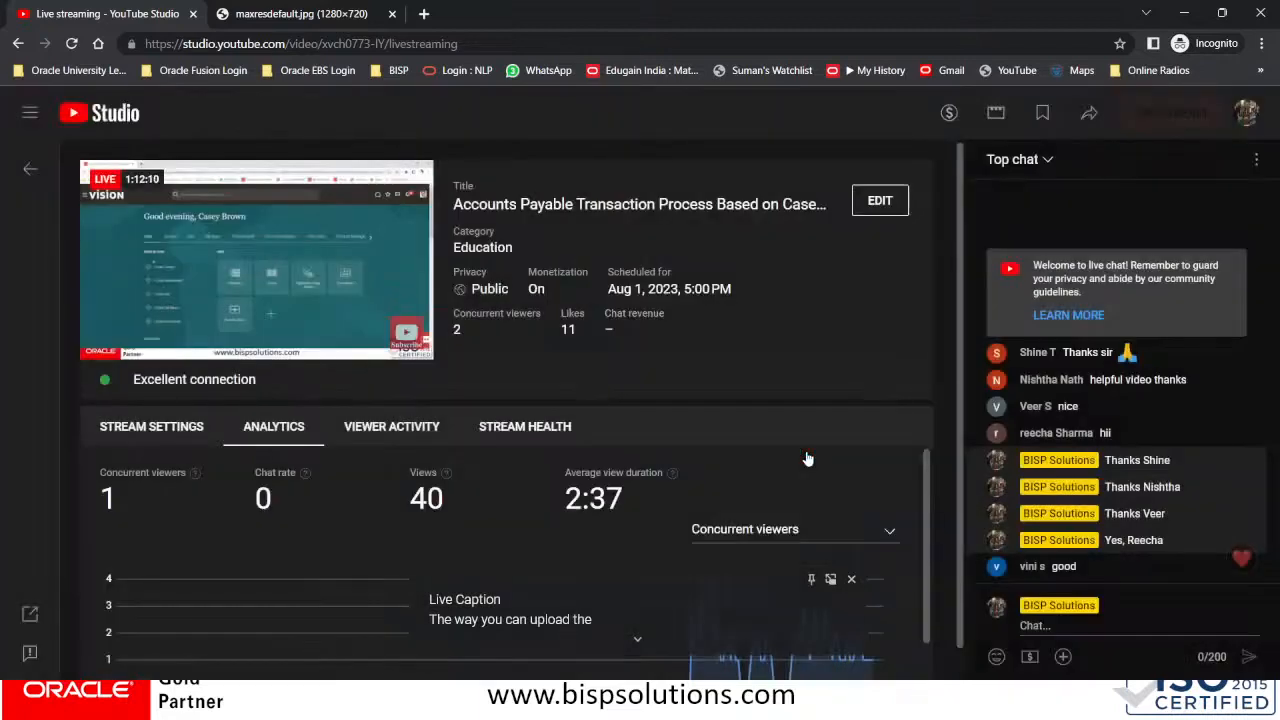